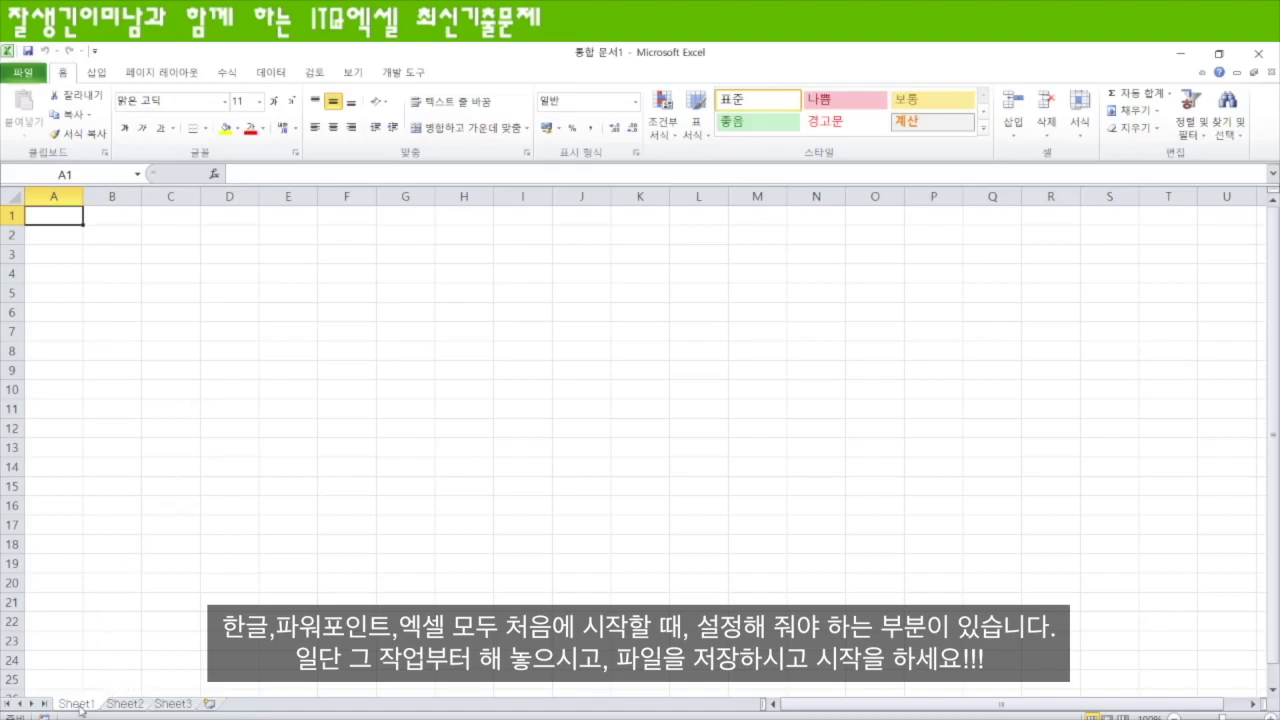
- Group Sheet1 to Sheet3 and set column A's width to 1 on all of them
{"action": "left_click", "coordinate": [182, 707], "text": "shift"}
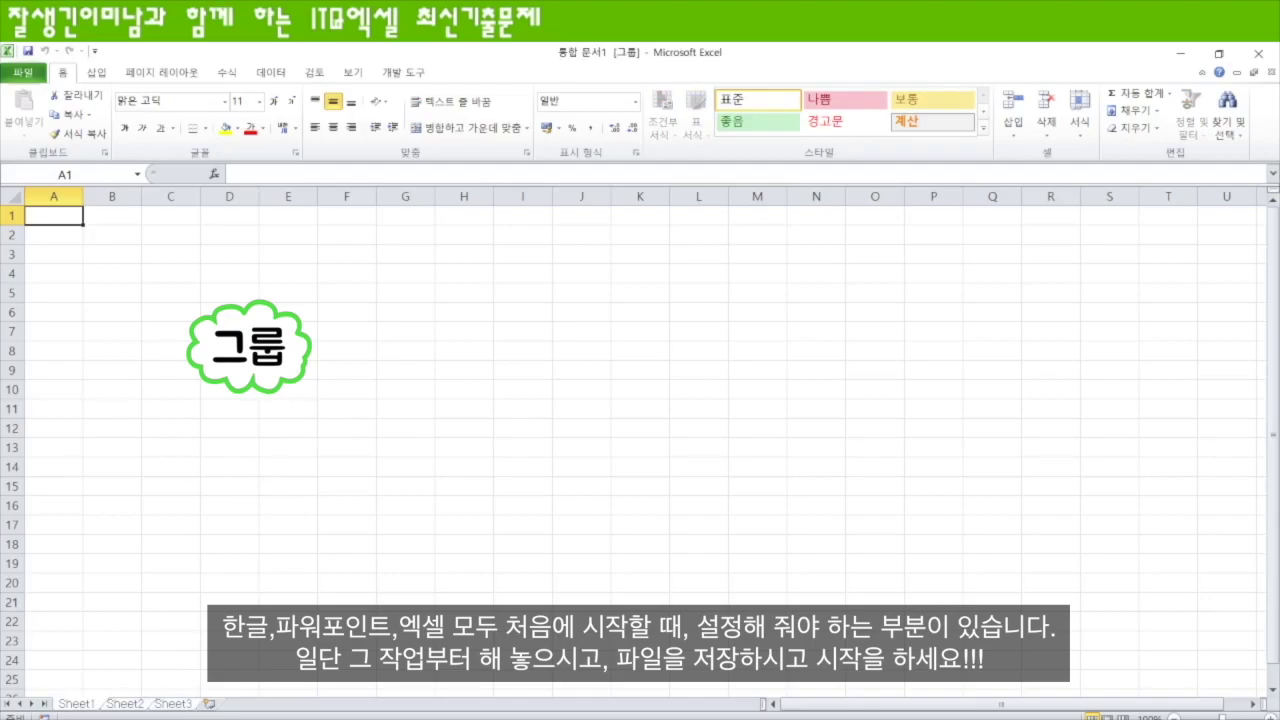
{"action": "left_click", "coordinate": [56, 196]}
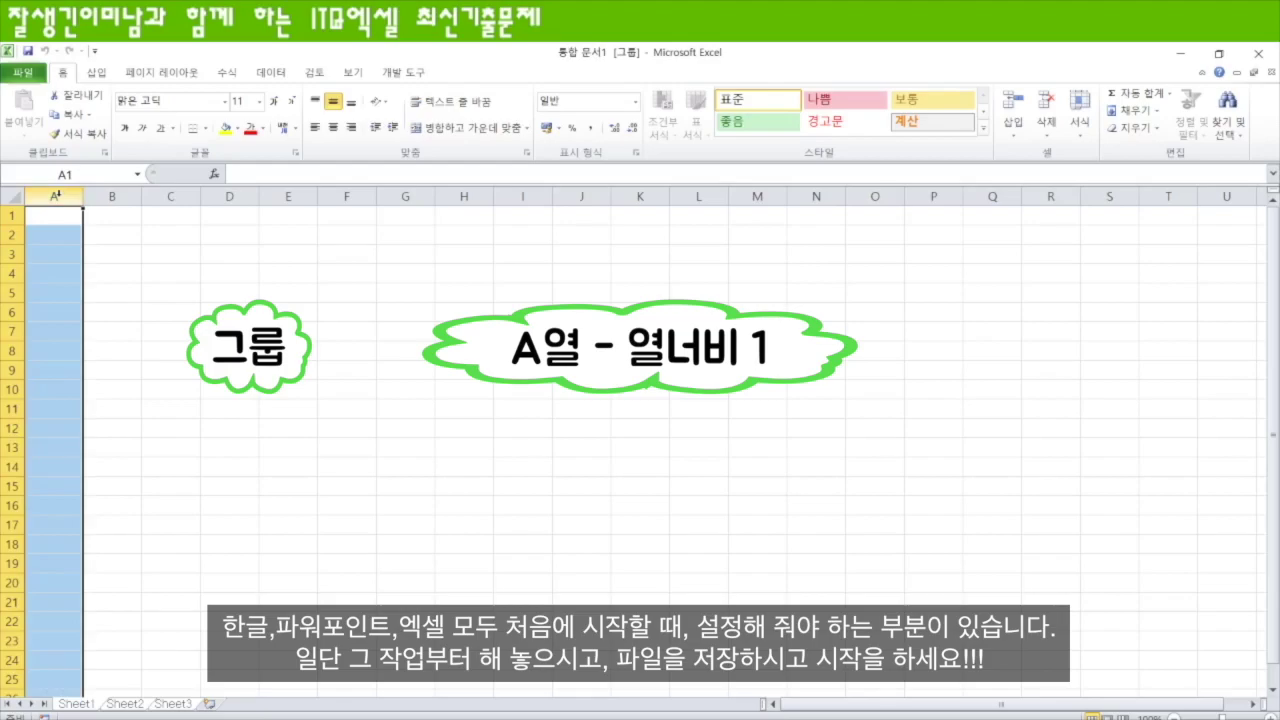
{"action": "right_click", "coordinate": [69, 193]}
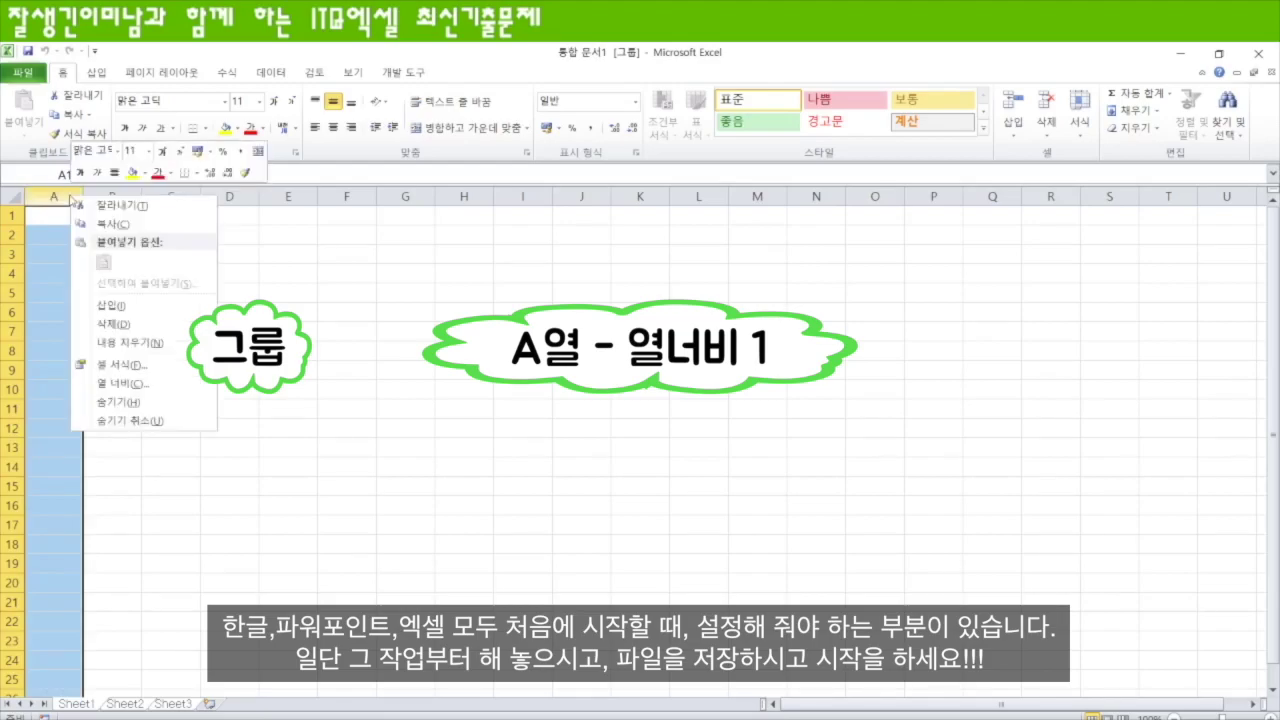
{"action": "left_click", "coordinate": [135, 383]}
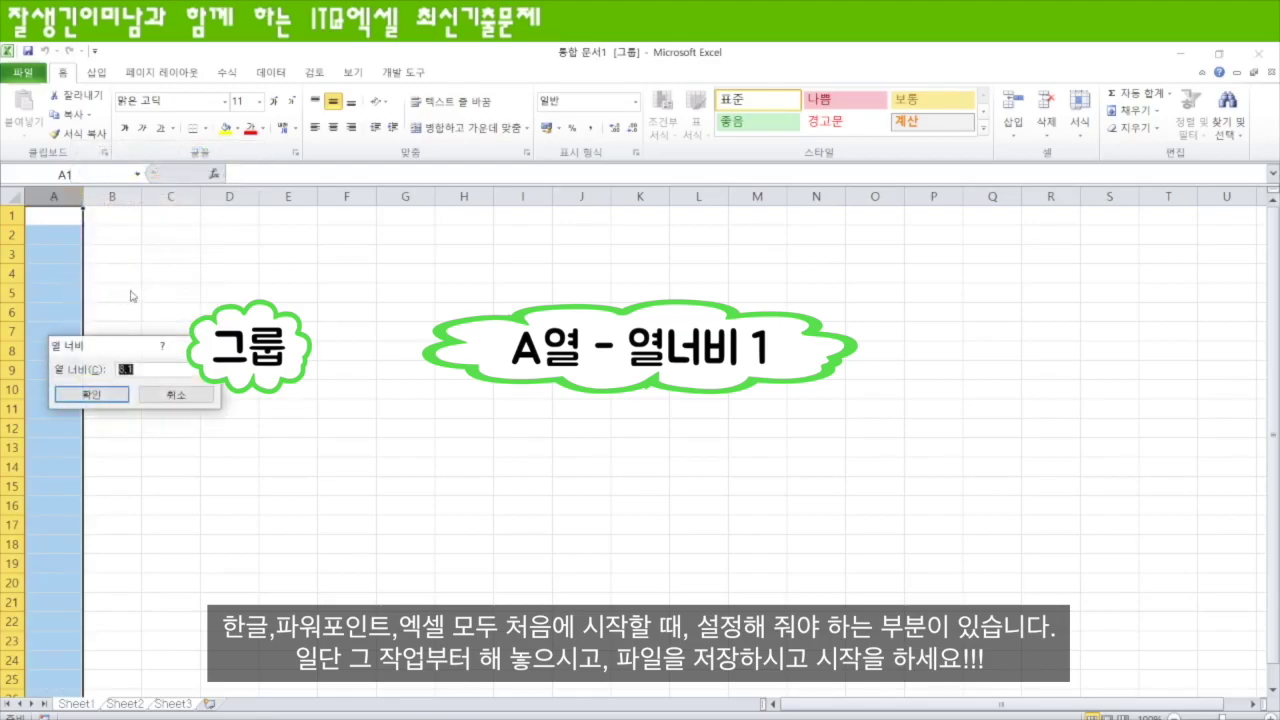
{"action": "type", "text": "1"}
{"action": "key", "text": "Return"}
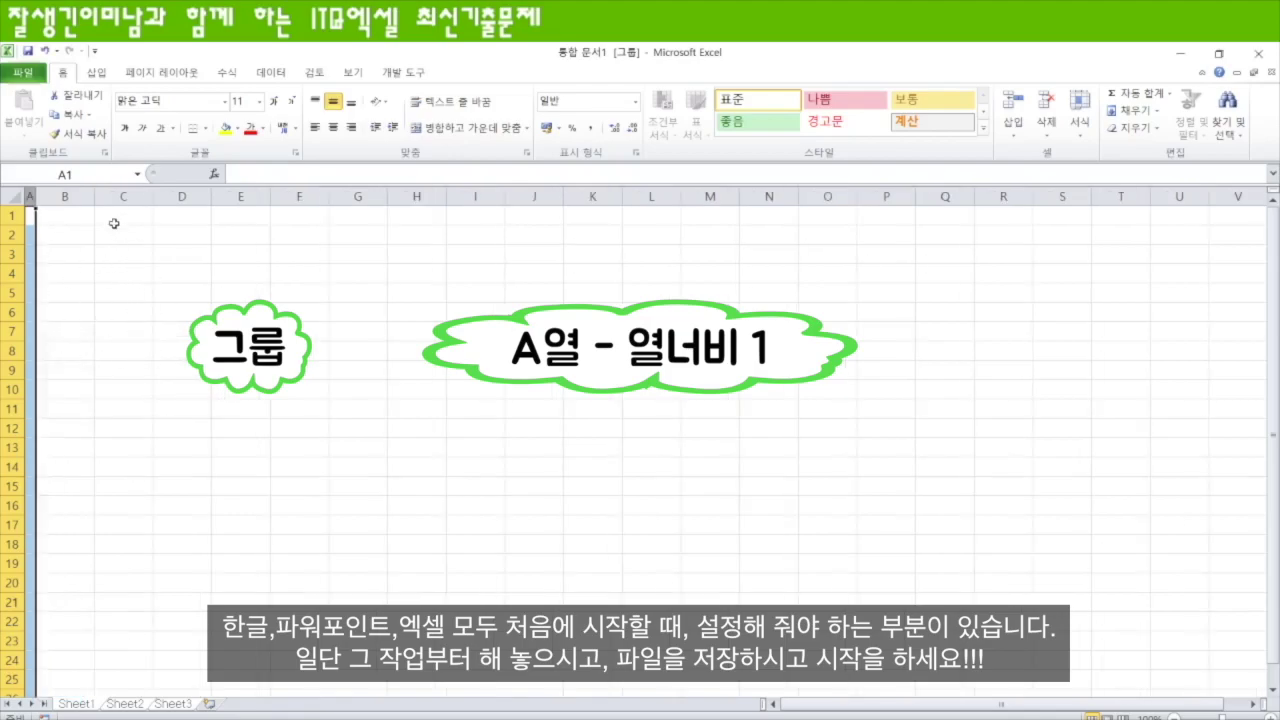
- Apply the 굴림 font and centre alignment to the whole worksheet across the grouped sheets
{"action": "left_click", "coordinate": [13, 198]}
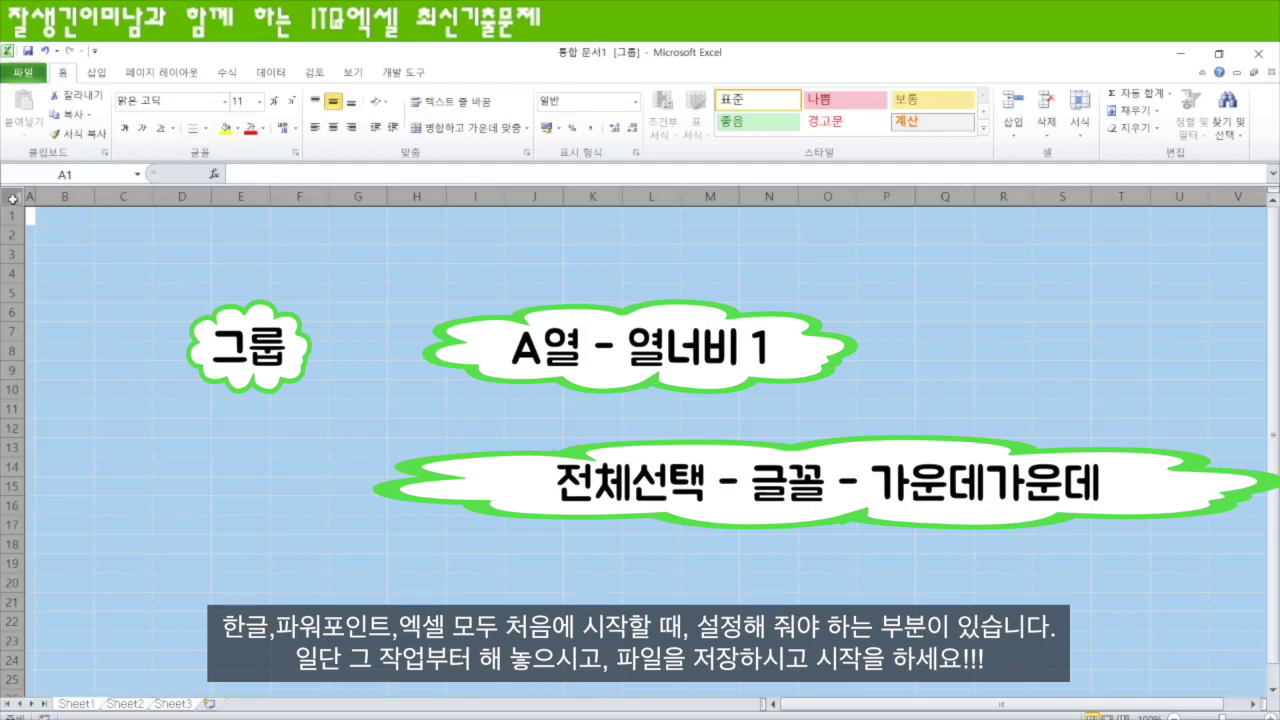
{"action": "left_click", "coordinate": [172, 97]}
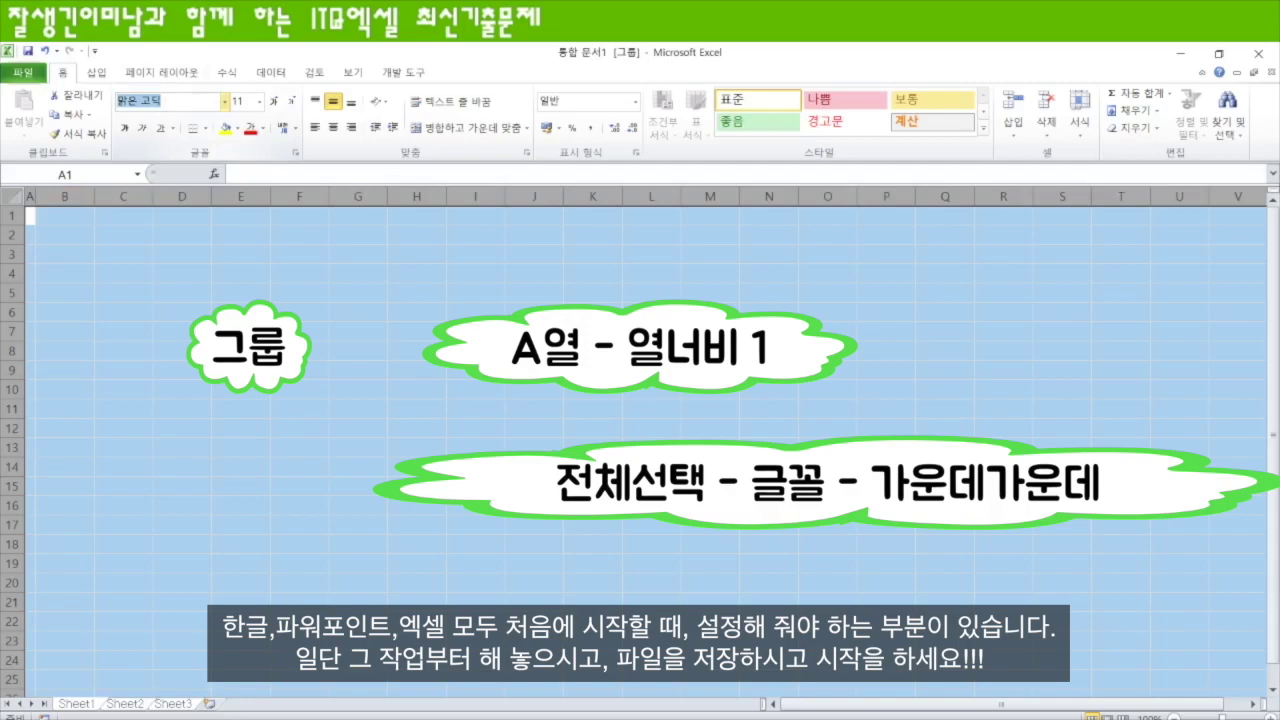
{"action": "type", "text": "fmffl"}
{"action": "key", "text": "Return"}
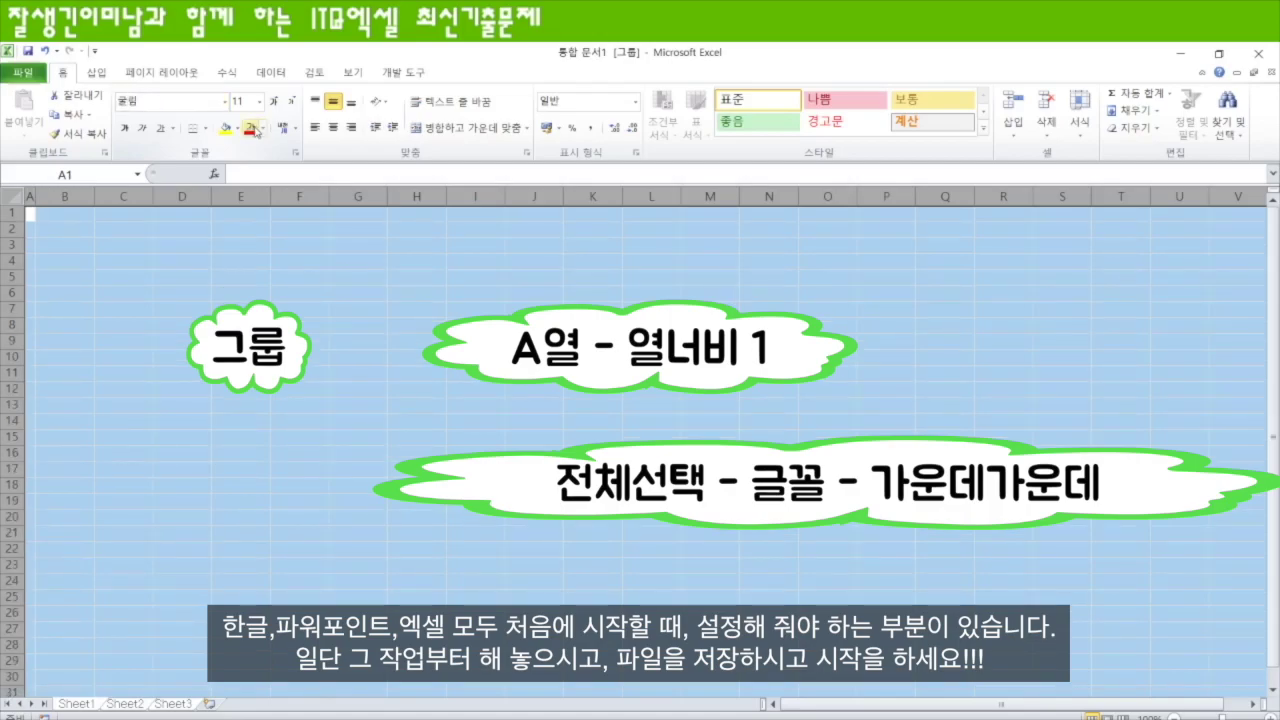
{"action": "left_click", "coordinate": [335, 128]}
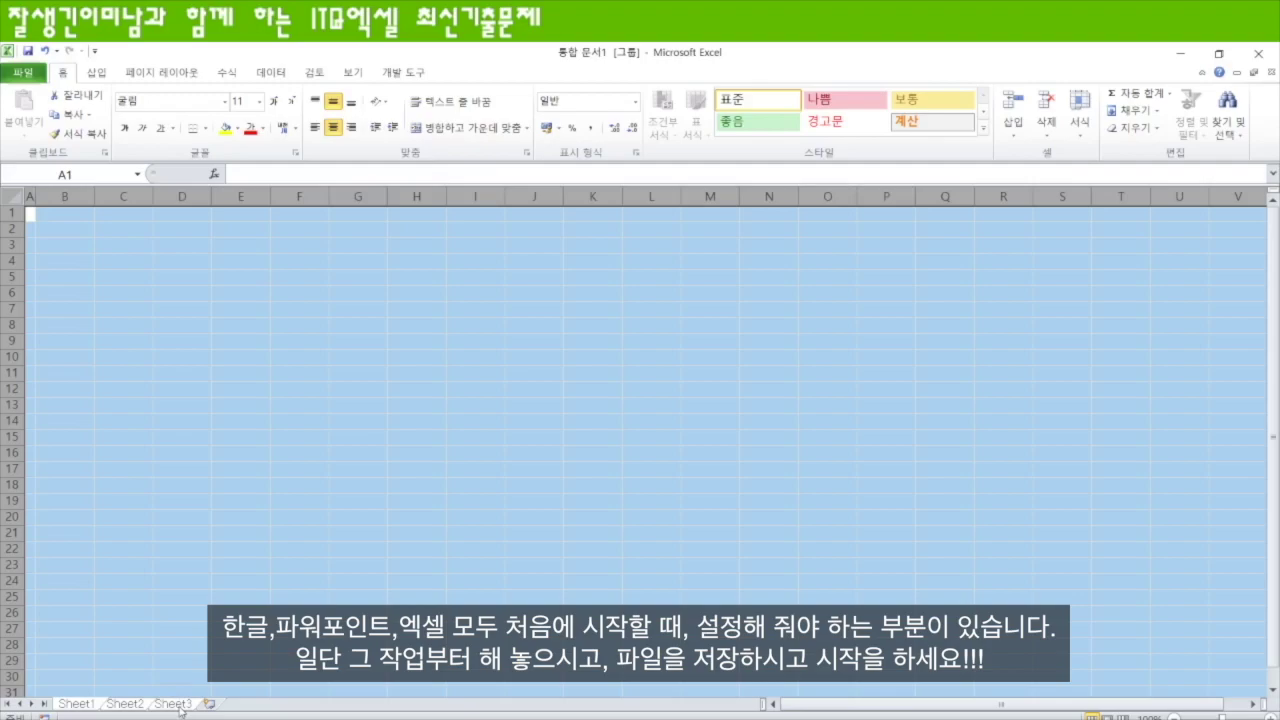
- Ungroup the sheets and rename Sheet3, Sheet2 and Sheet1 to 제3작업, 제2작업 and 제1작업
{"action": "left_click", "coordinate": [178, 705]}
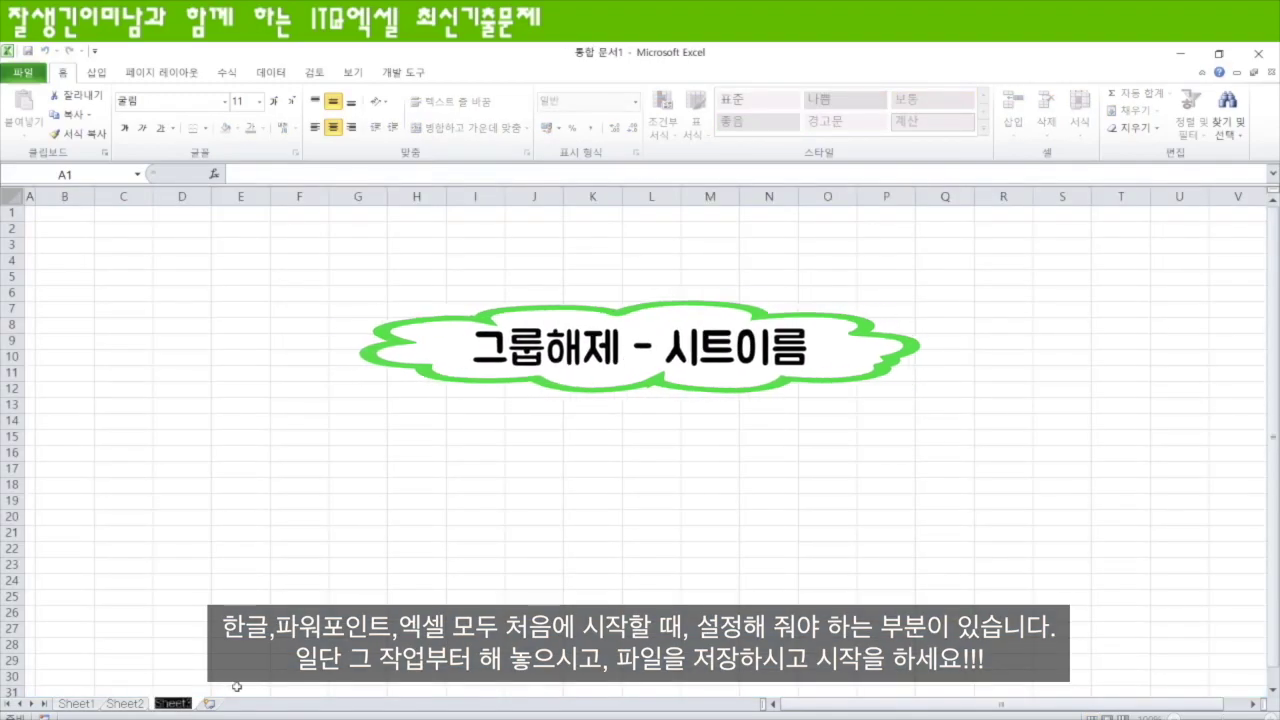
{"action": "type", "text": "제3작업"}
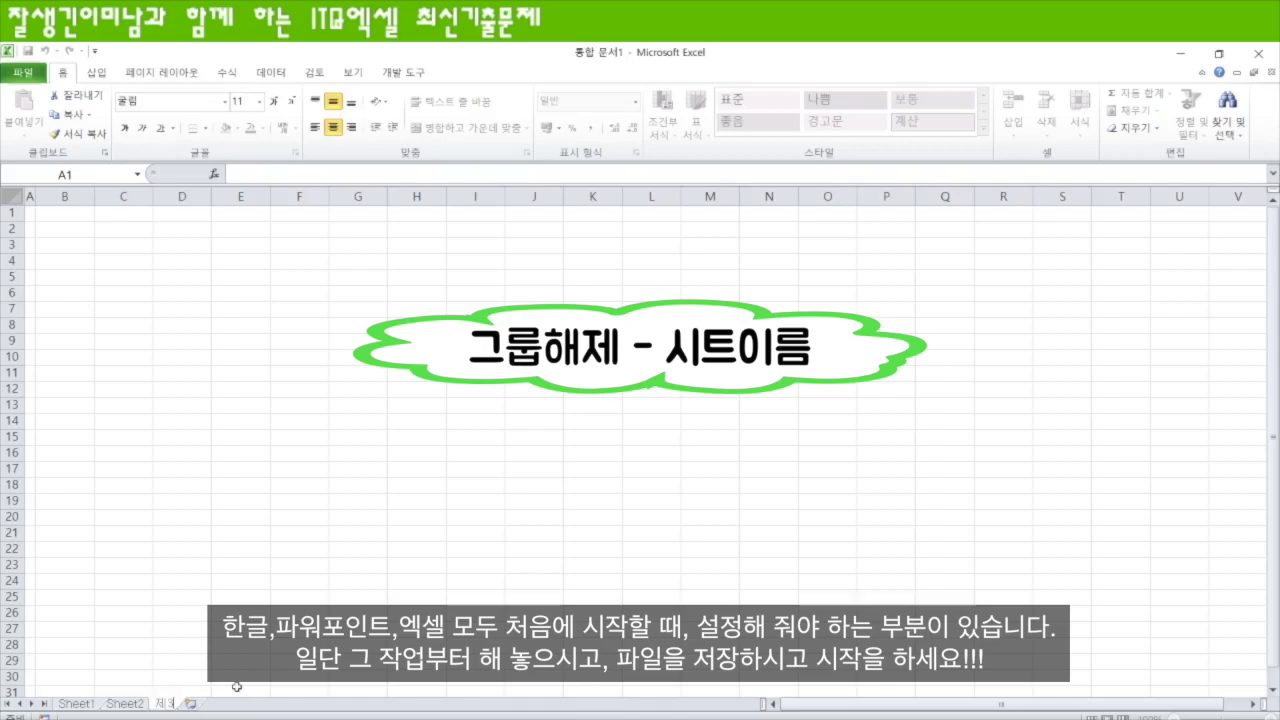
{"action": "key", "text": "Return"}
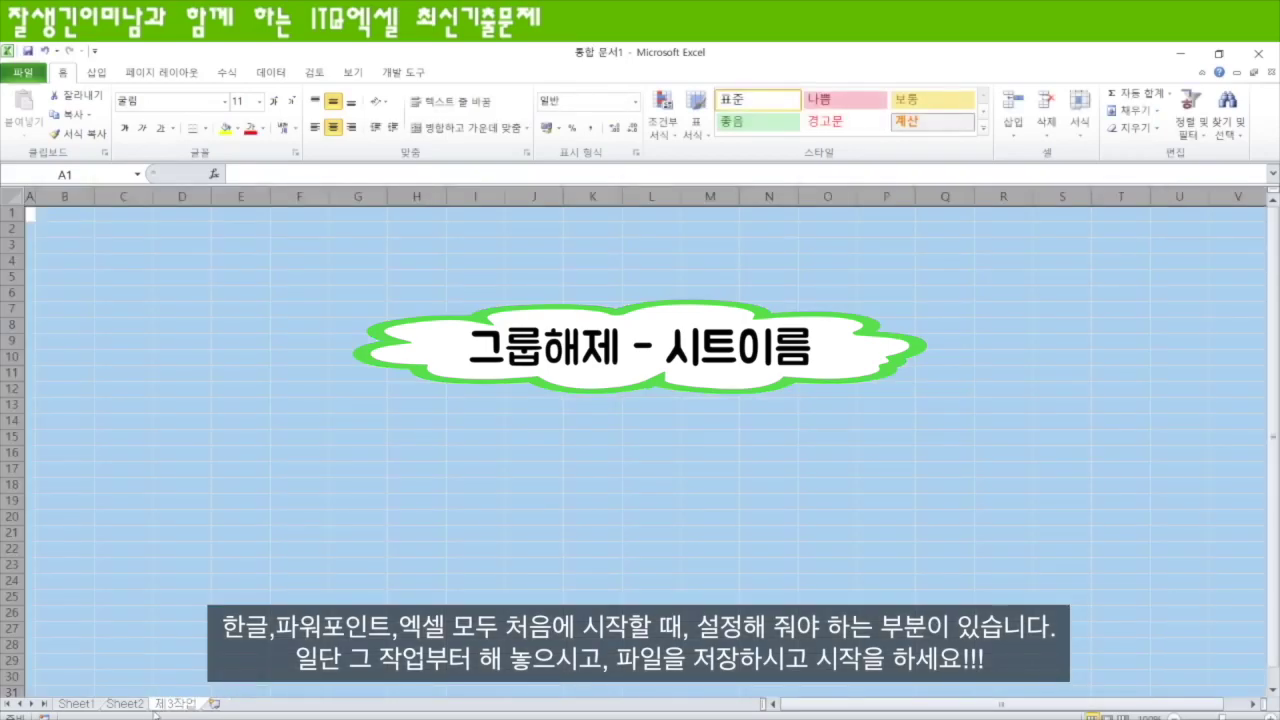
{"action": "double_click", "coordinate": [126, 704]}
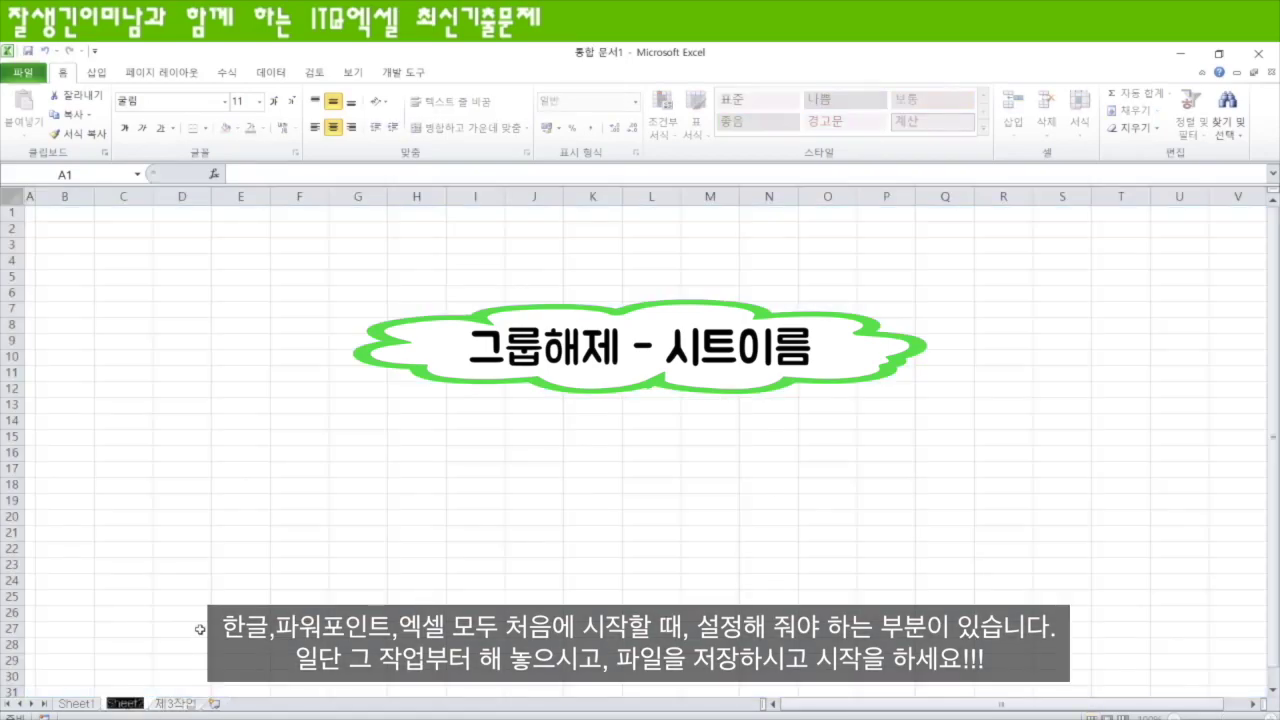
{"action": "type", "text": "제2작업"}
{"action": "key", "text": "Return"}
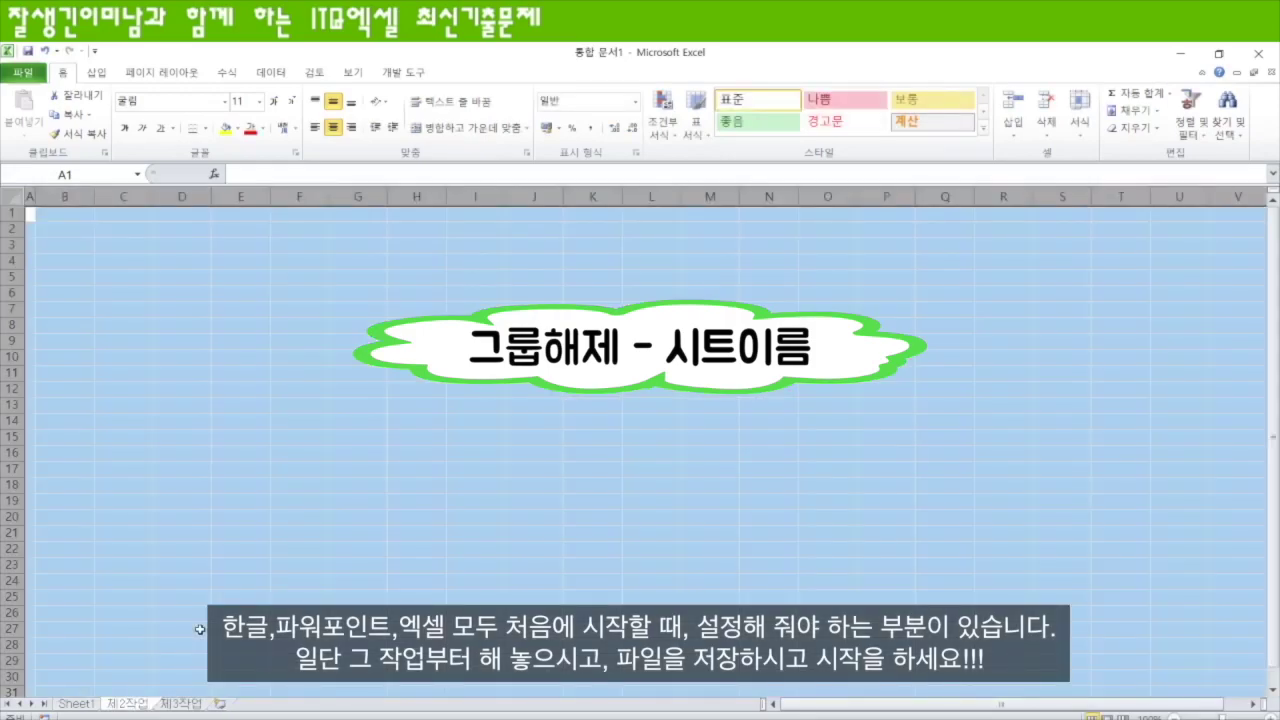
{"action": "double_click", "coordinate": [76, 704]}
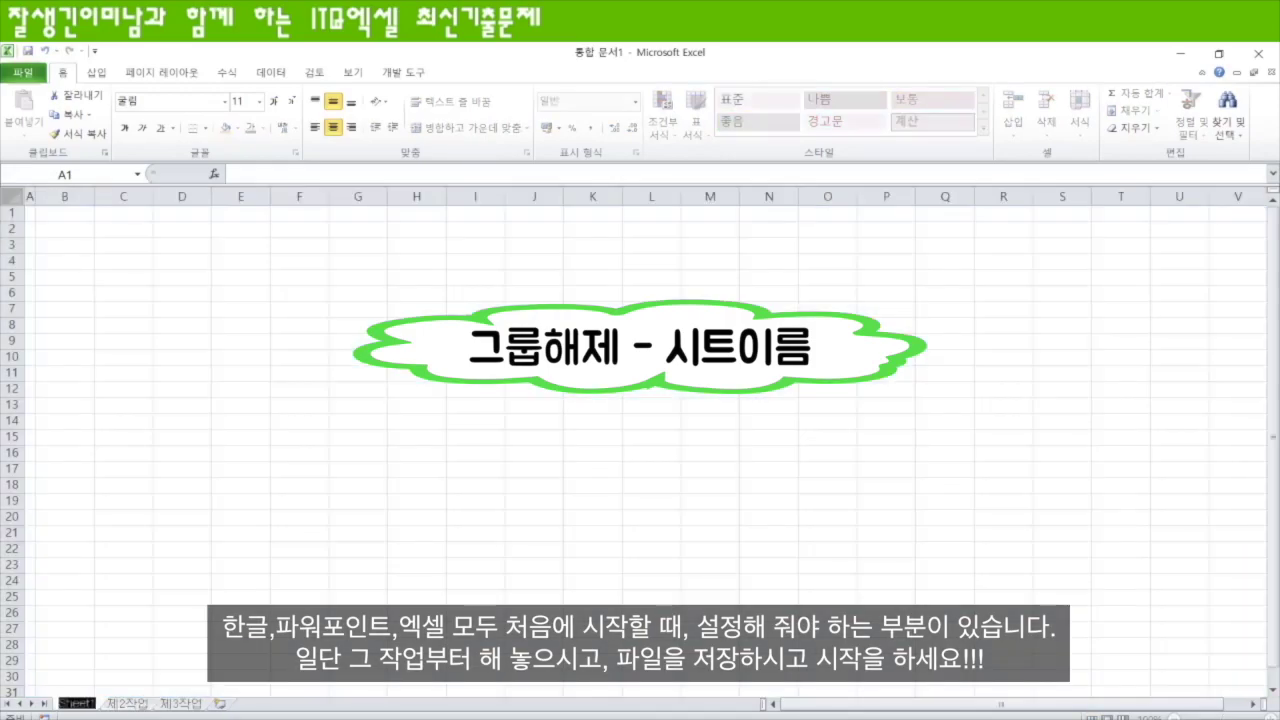
{"action": "type", "text": "제1작업"}
{"action": "key", "text": "Return"}
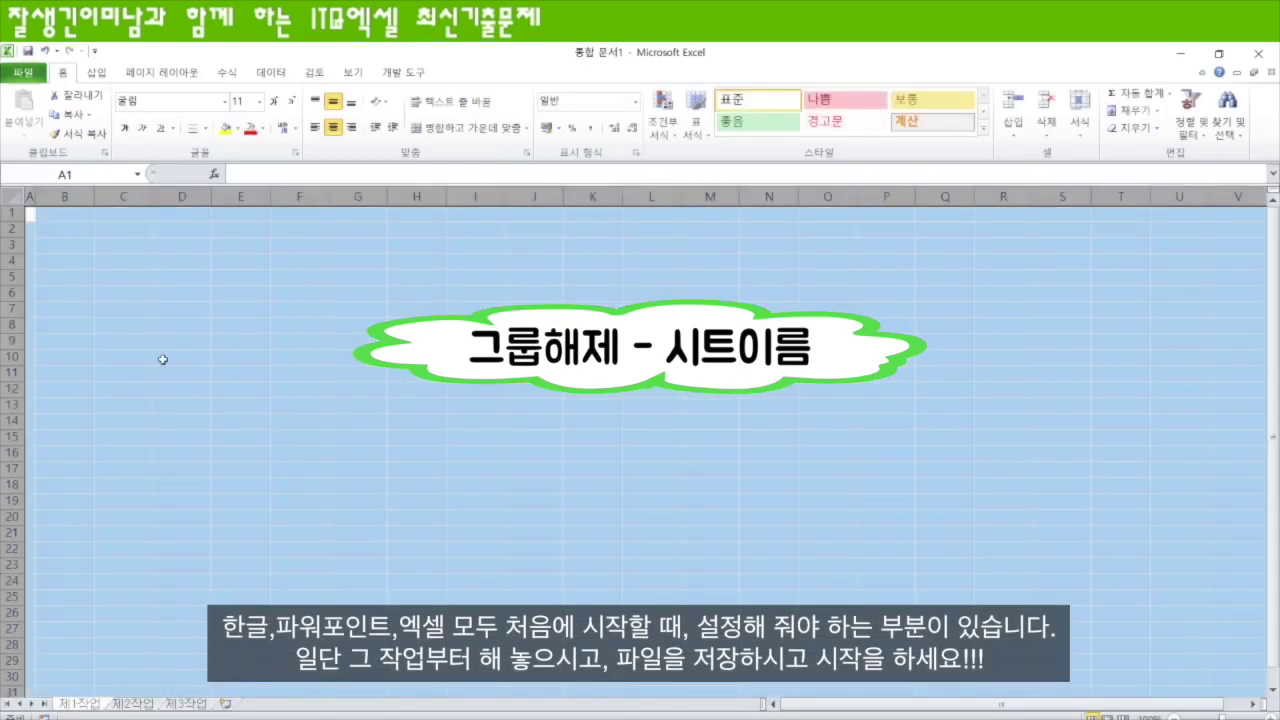
- Enter headings 식별번호, 동물명, 위치 and 마리 수 in B4:E4
{"action": "left_click", "coordinate": [77, 266]}
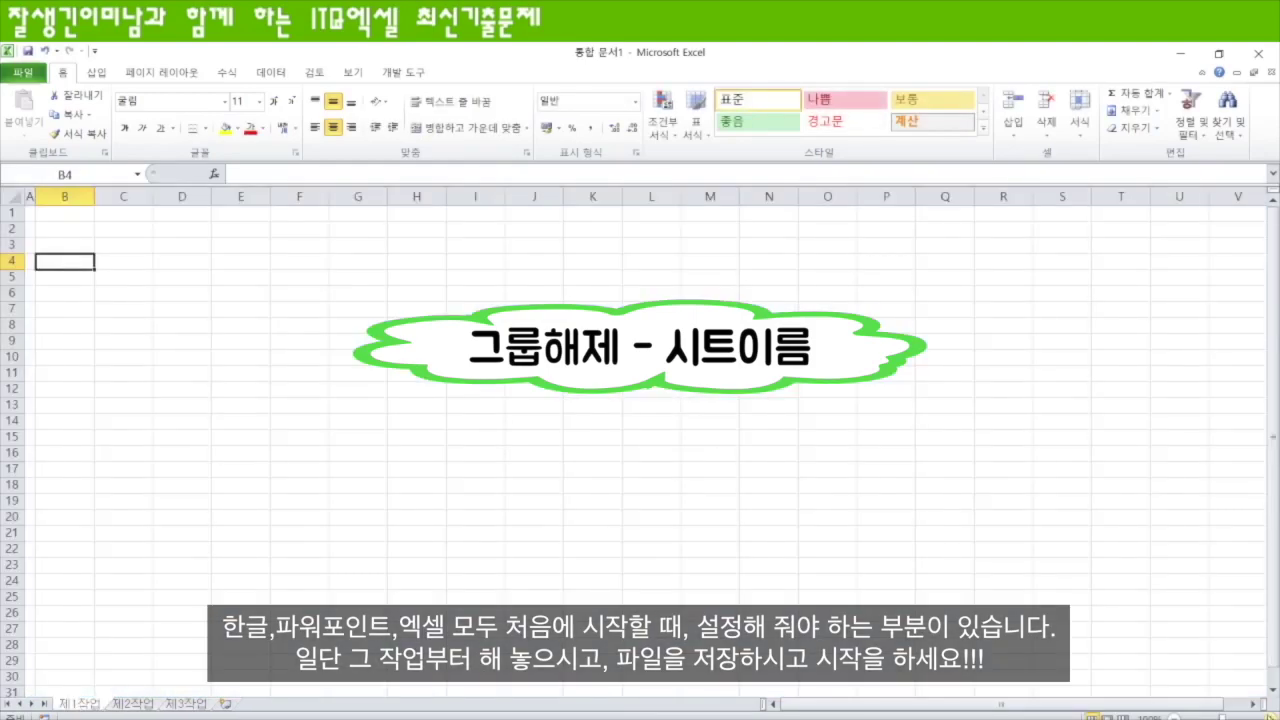
{"action": "scroll", "coordinate": [538, 623], "scroll_direction": "up", "scroll_amount": 4}
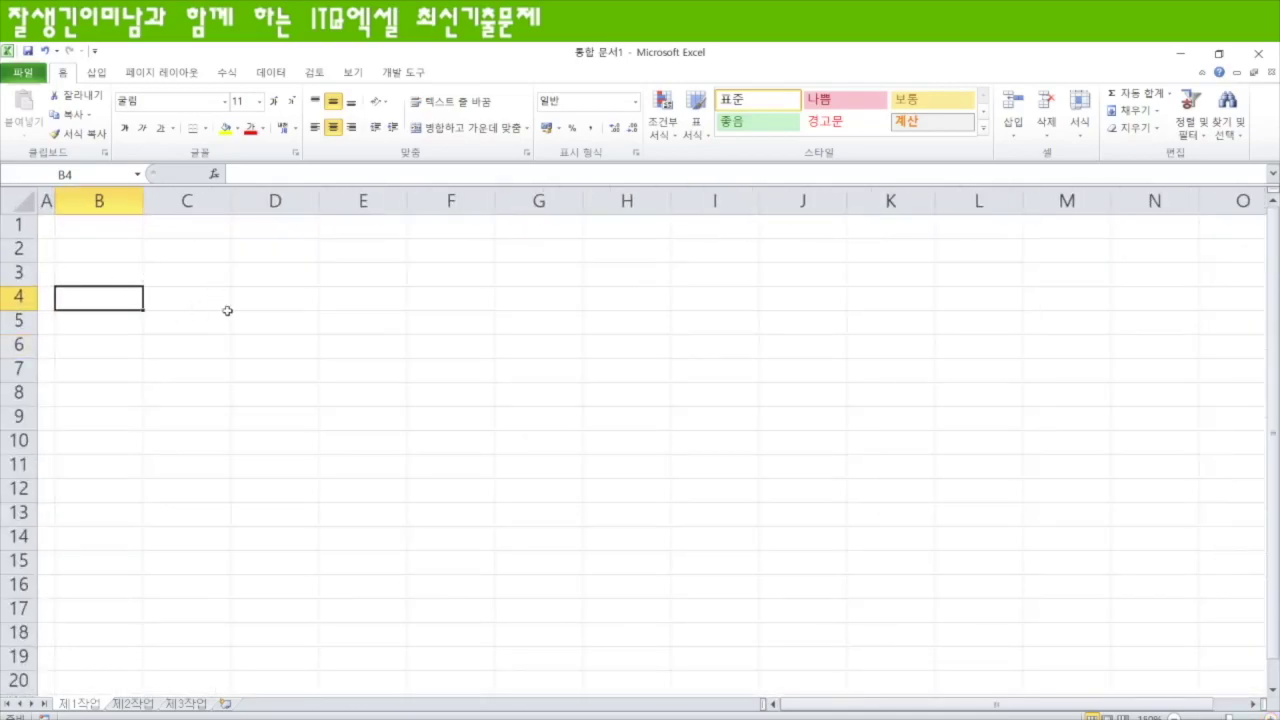
{"action": "type", "text": "식별"}
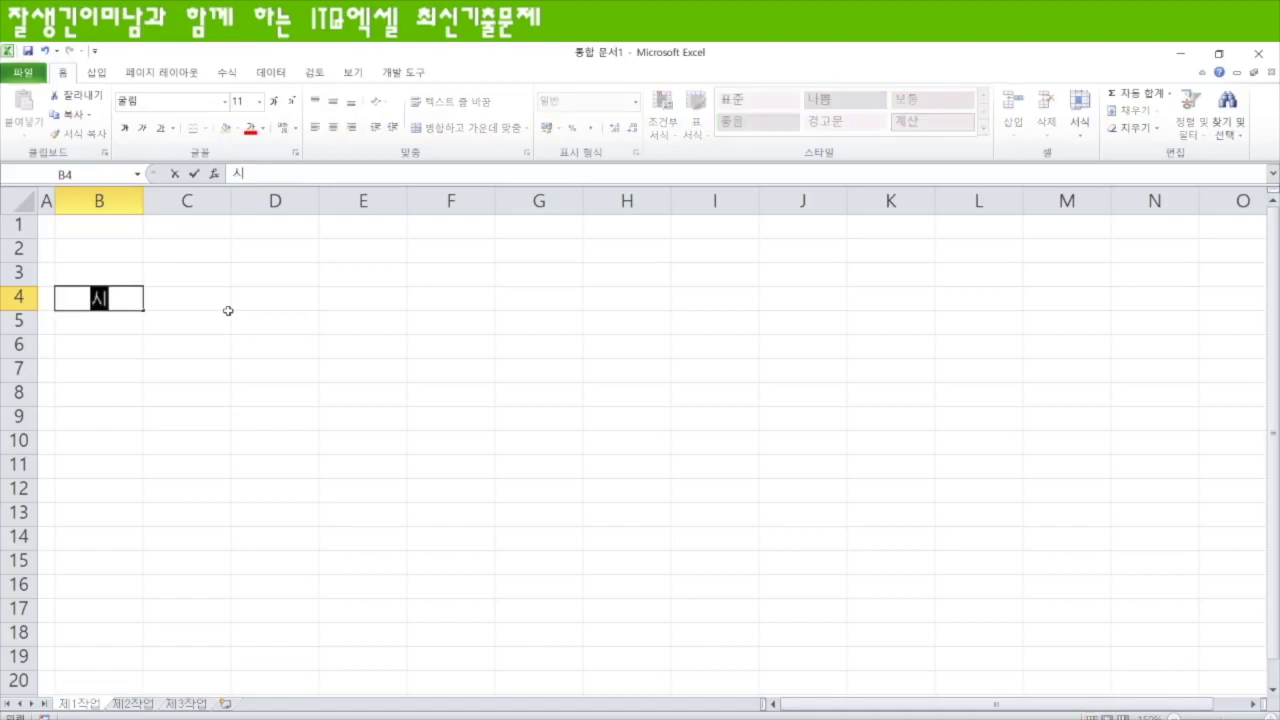
{"action": "type", "text": "번호"}
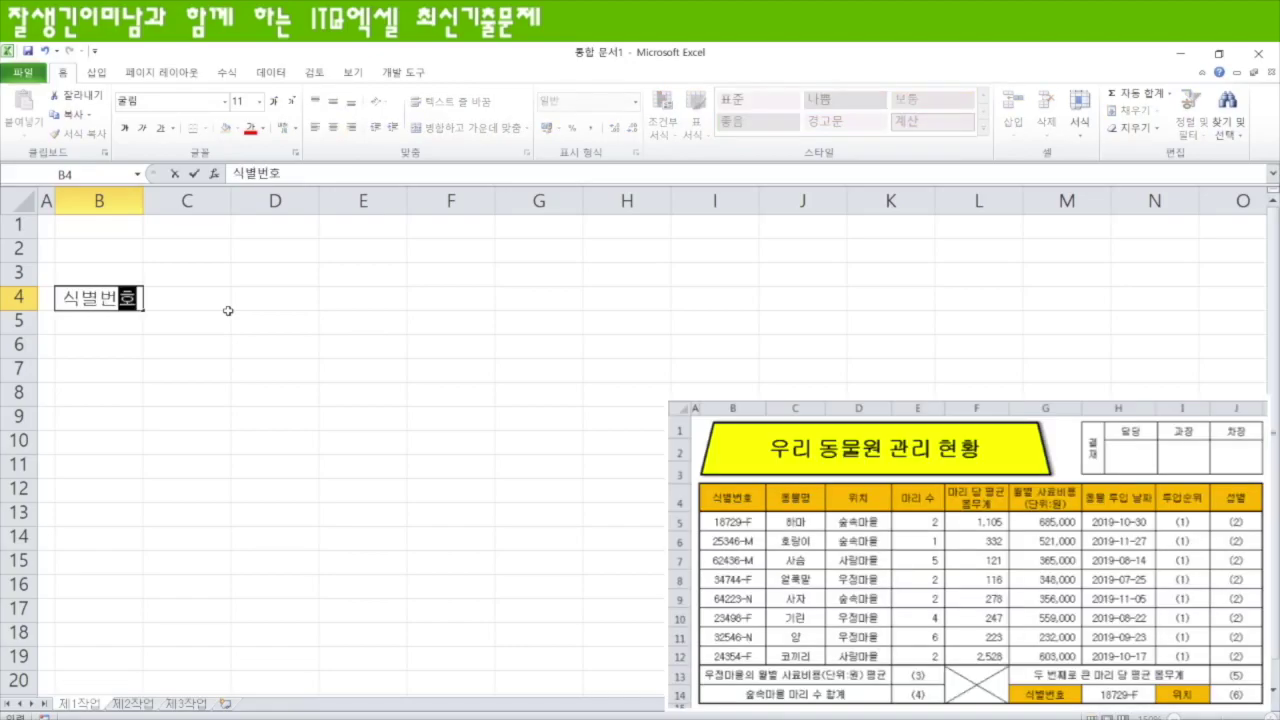
{"action": "key", "text": "Tab"}
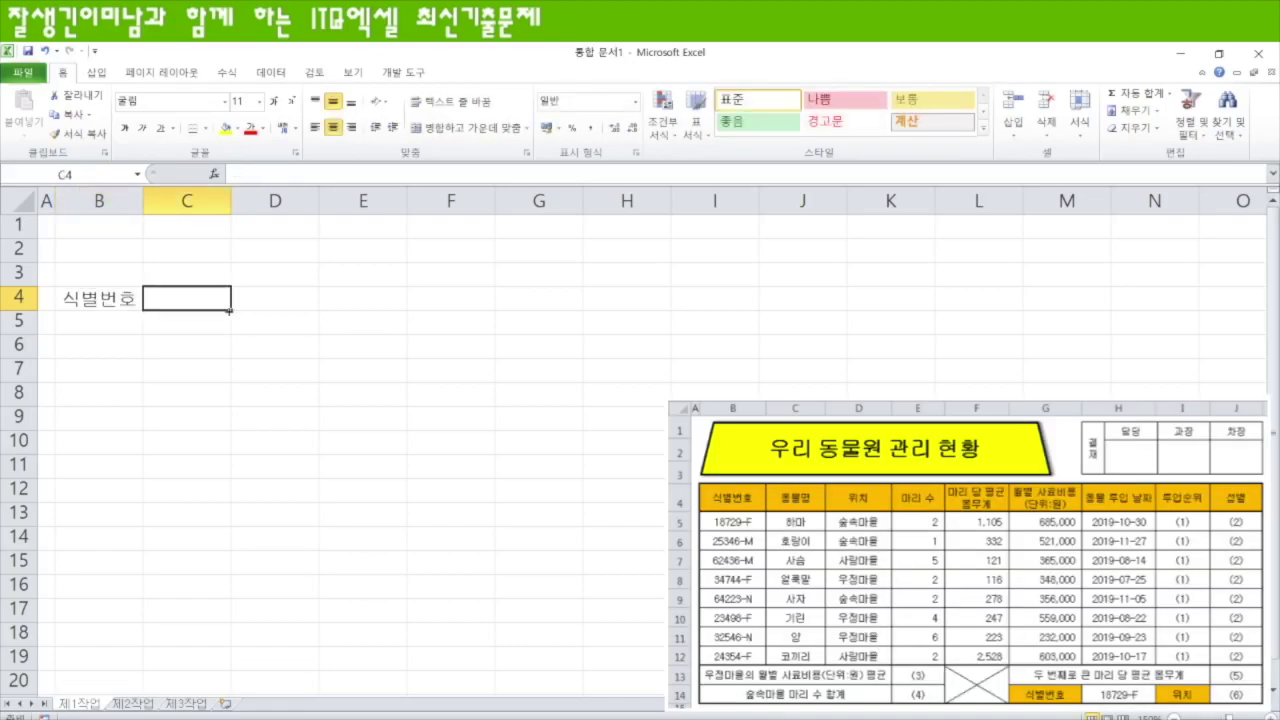
{"action": "type", "text": "동물명"}
{"action": "key", "text": "Tab"}
{"action": "type", "text": "위치"}
{"action": "key", "text": "Tab"}
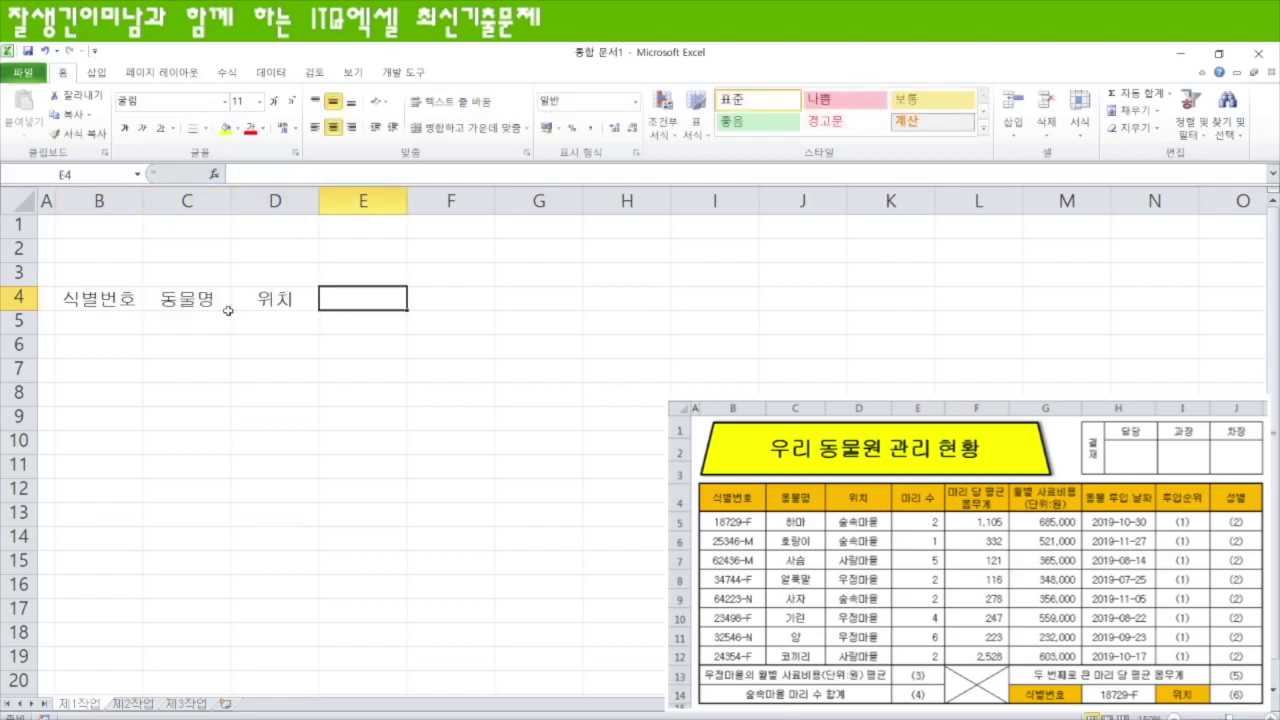
{"action": "type", "text": "ㅁ"}
{"action": "type", "text": "ㅏ리"}
{"action": "type", "text": " 수"}
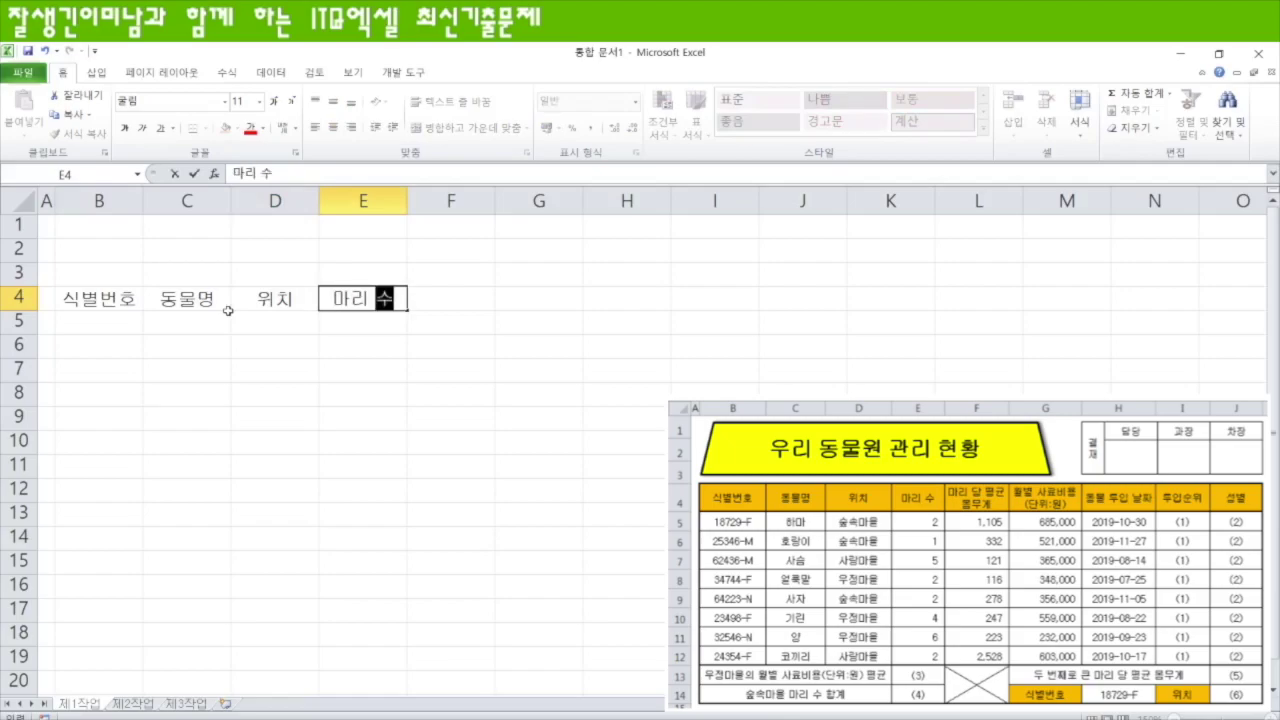
{"action": "key", "text": "Tab"}
- Enter wrapped headings 마리 당 평균 몸무게 and 월별 사료비용, then 동물 투입 날짜, 투입순위, 성별 in F4:J4
{"action": "type", "text": "마리"}
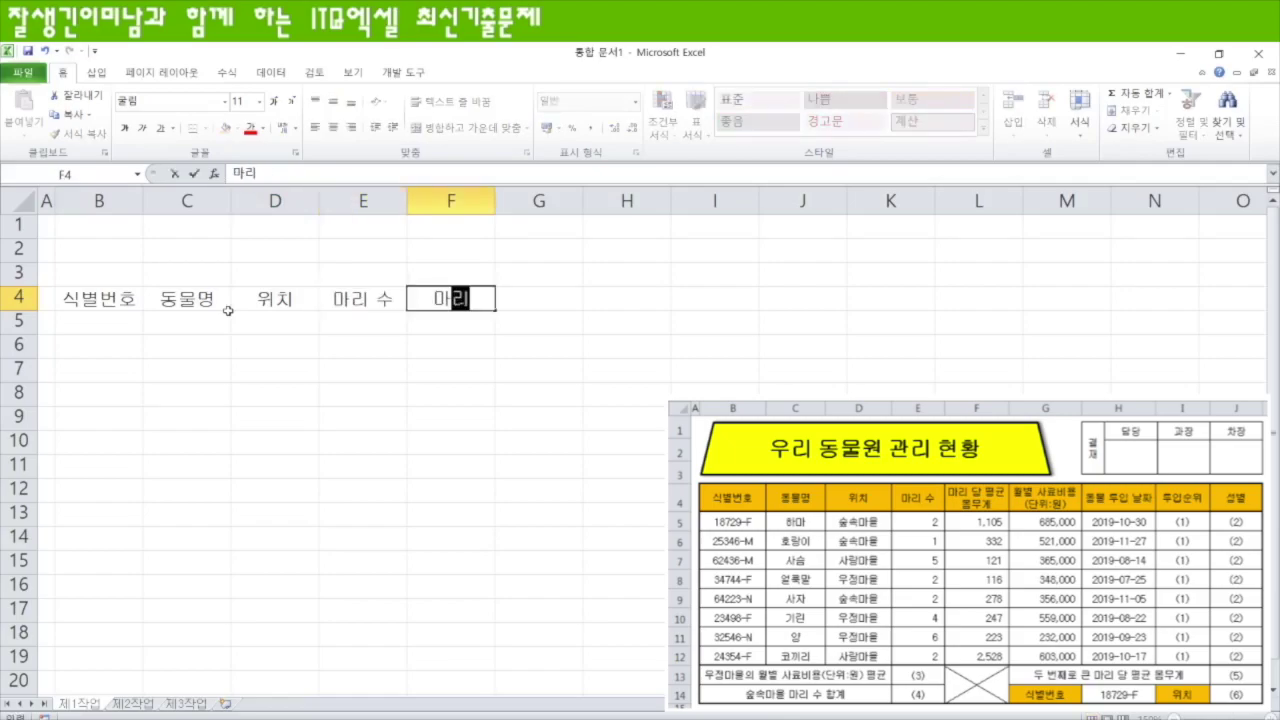
{"action": "type", "text": " 당 평균"}
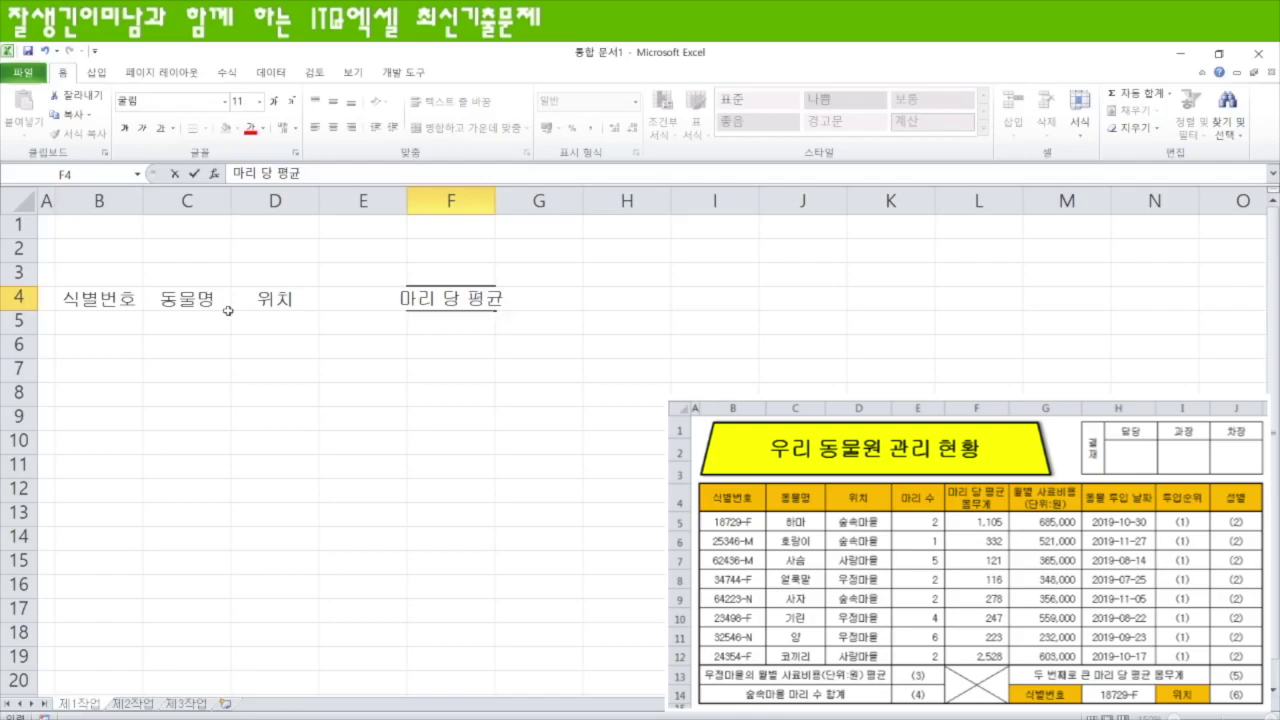
{"action": "key", "text": "alt+Return"}
{"action": "type", "text": "몸무게"}
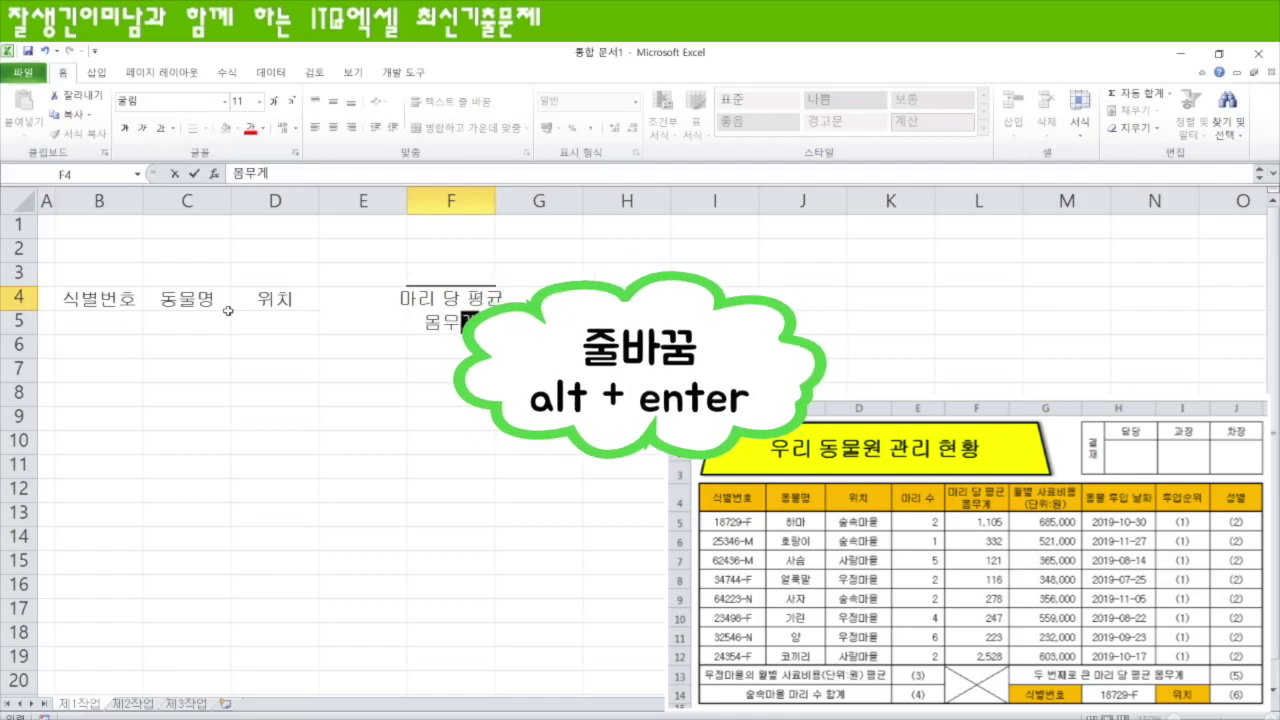
{"action": "key", "text": "Tab"}
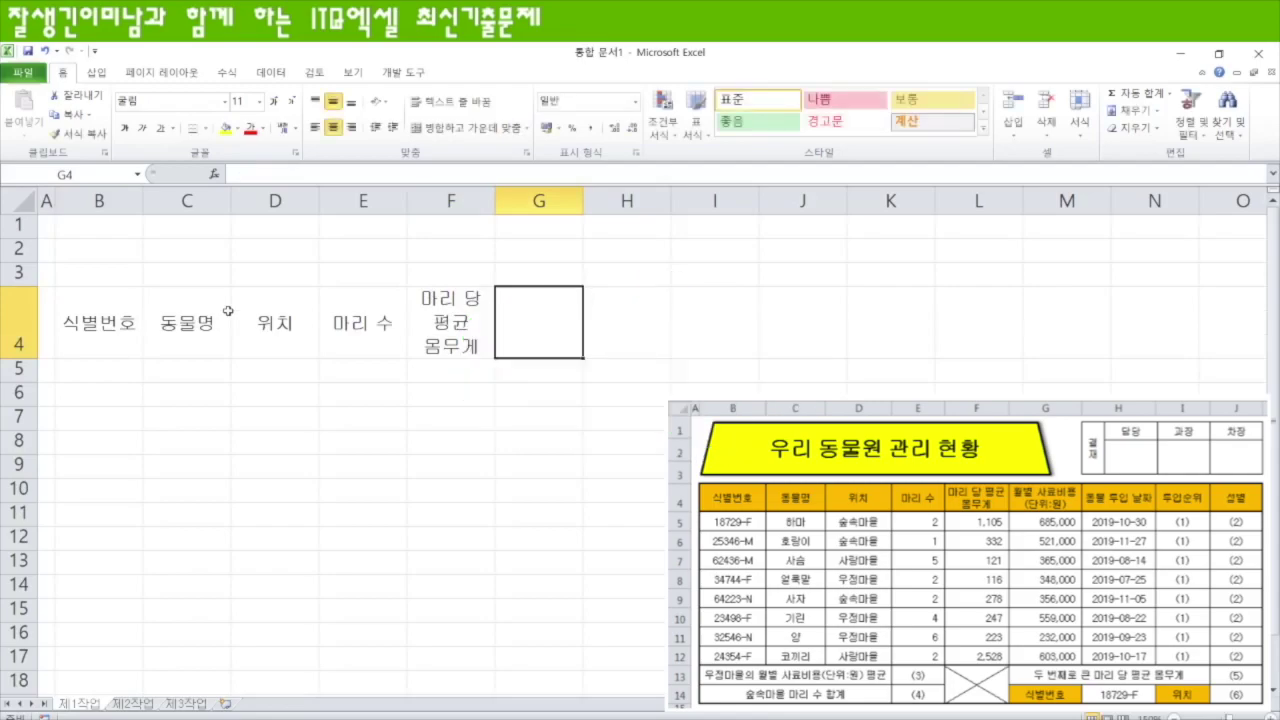
{"action": "type", "text": "월별 살"}
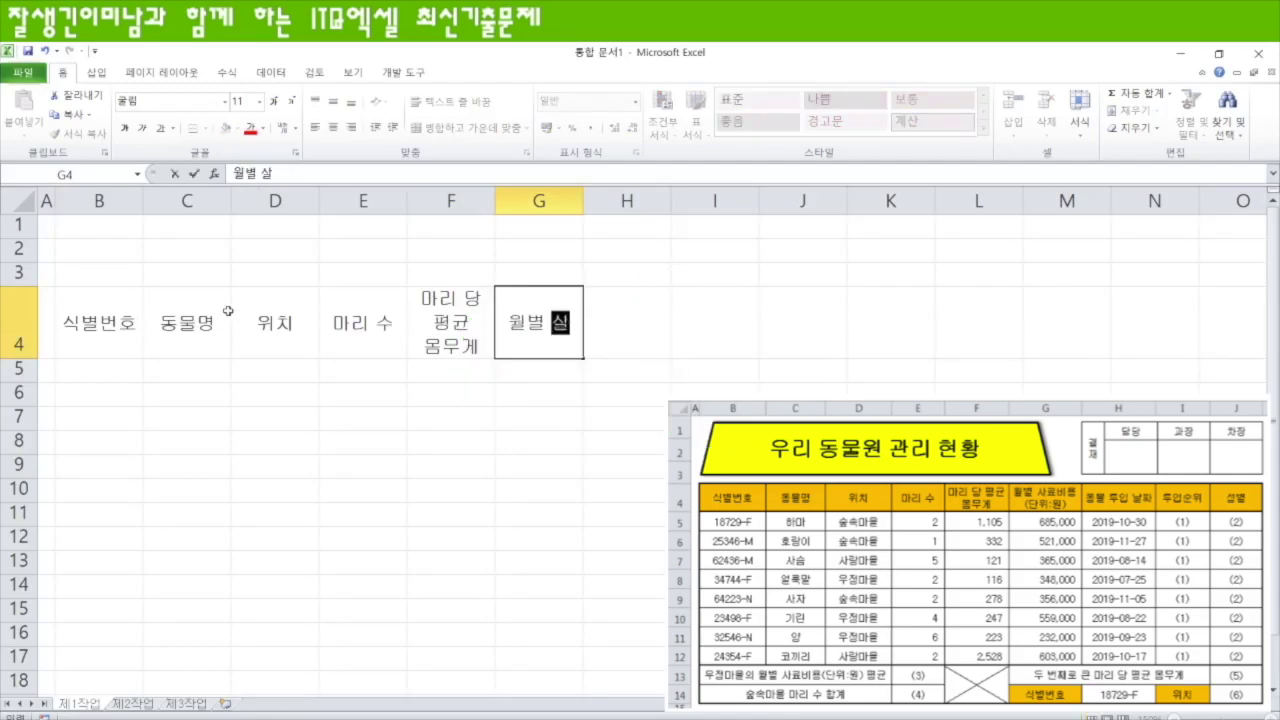
{"action": "type", "text": "료비용"}
{"action": "key", "text": "alt+Return"}
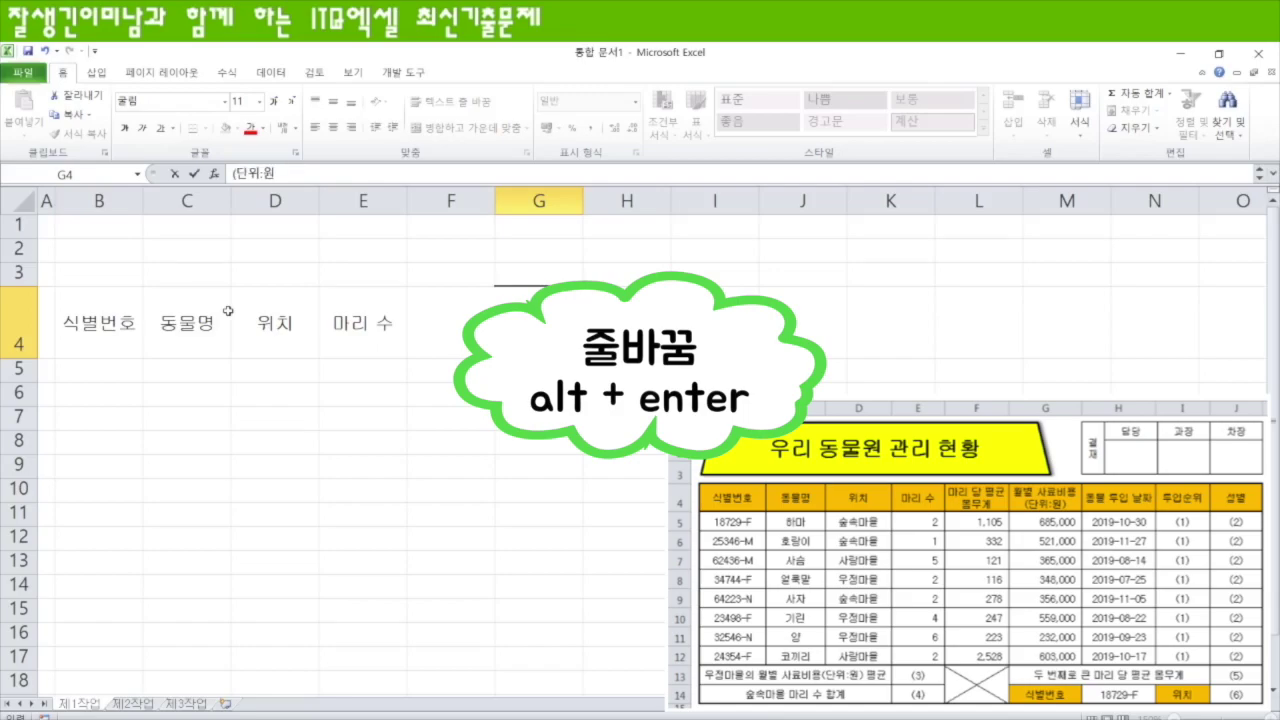
{"action": "key", "text": "Tab"}
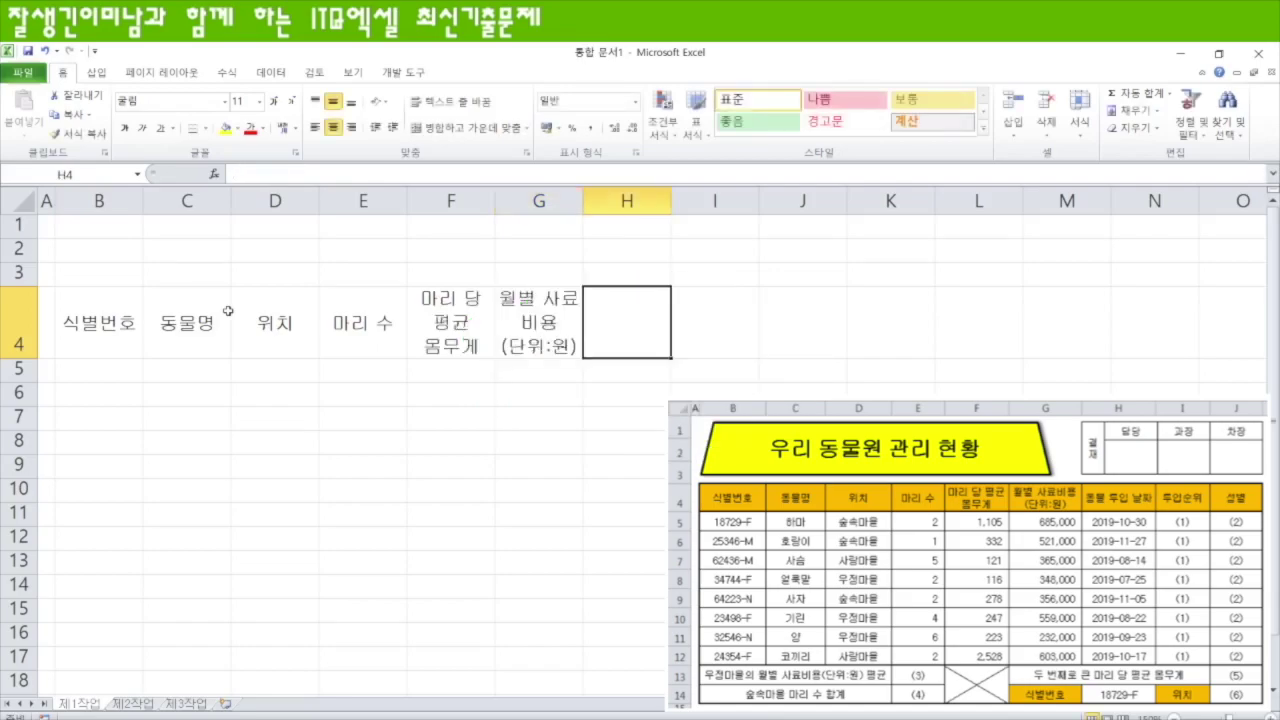
{"action": "type", "text": "동물 투입"}
{"action": "type", "text": " 날짜"}
{"action": "key", "text": "Tab"}
{"action": "type", "text": "투입ㅅ"}
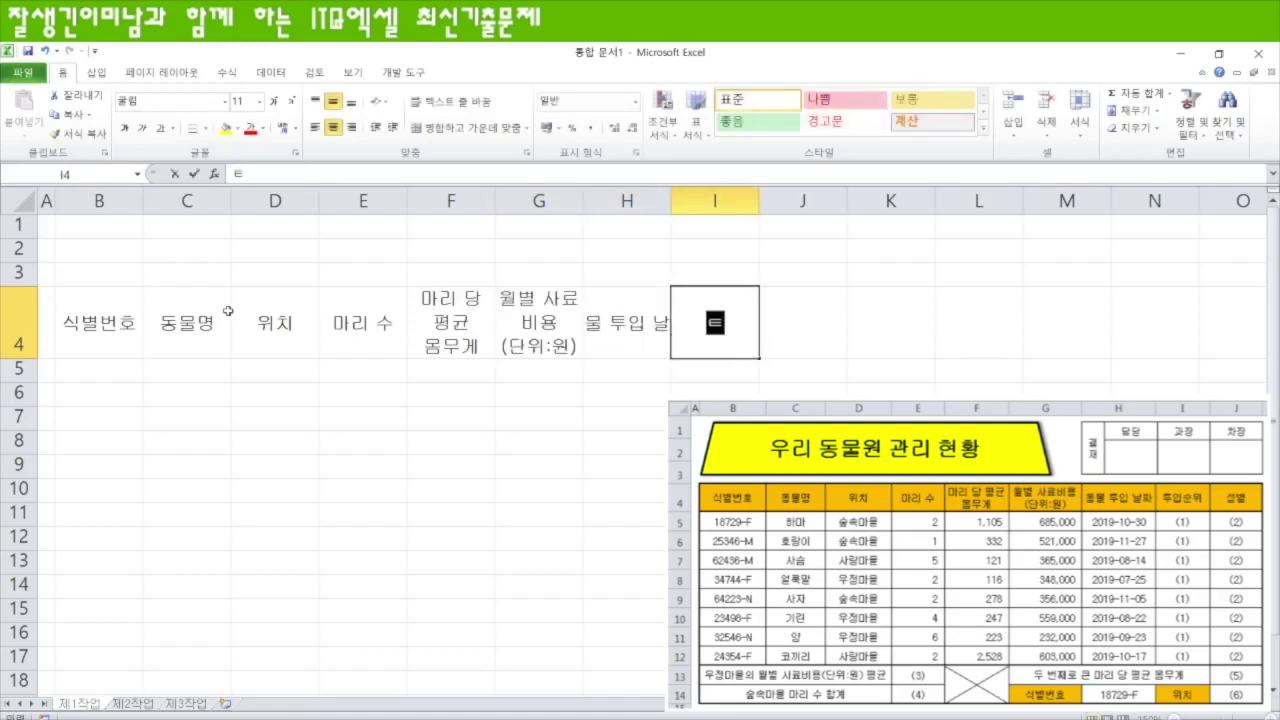
{"action": "type", "text": "순위"}
{"action": "key", "text": "Tab"}
{"action": "type", "text": "성별"}
{"action": "key", "text": "Return"}
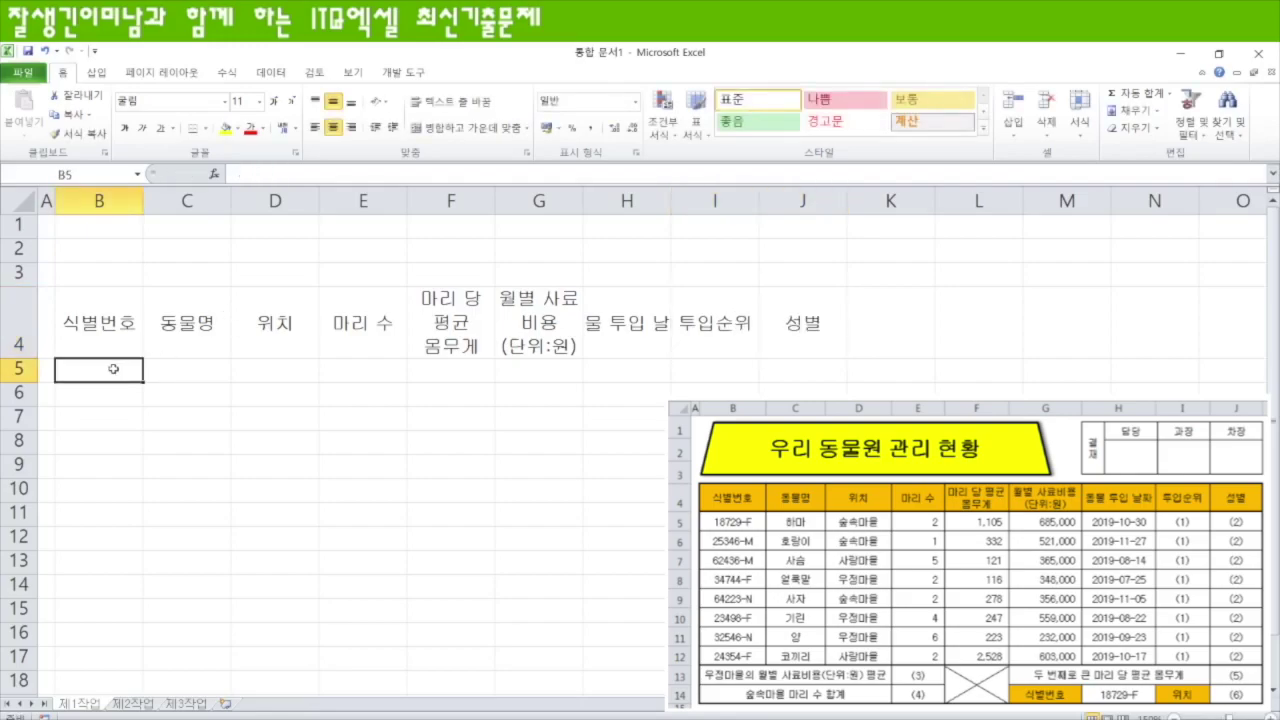
- Enter the eight IDs (18729-F to 24354-F), animal names and locations in B5:D12
{"action": "type", "text": "18729-F 25346-M 62436-M 34744-F 64223-N 23496-"}
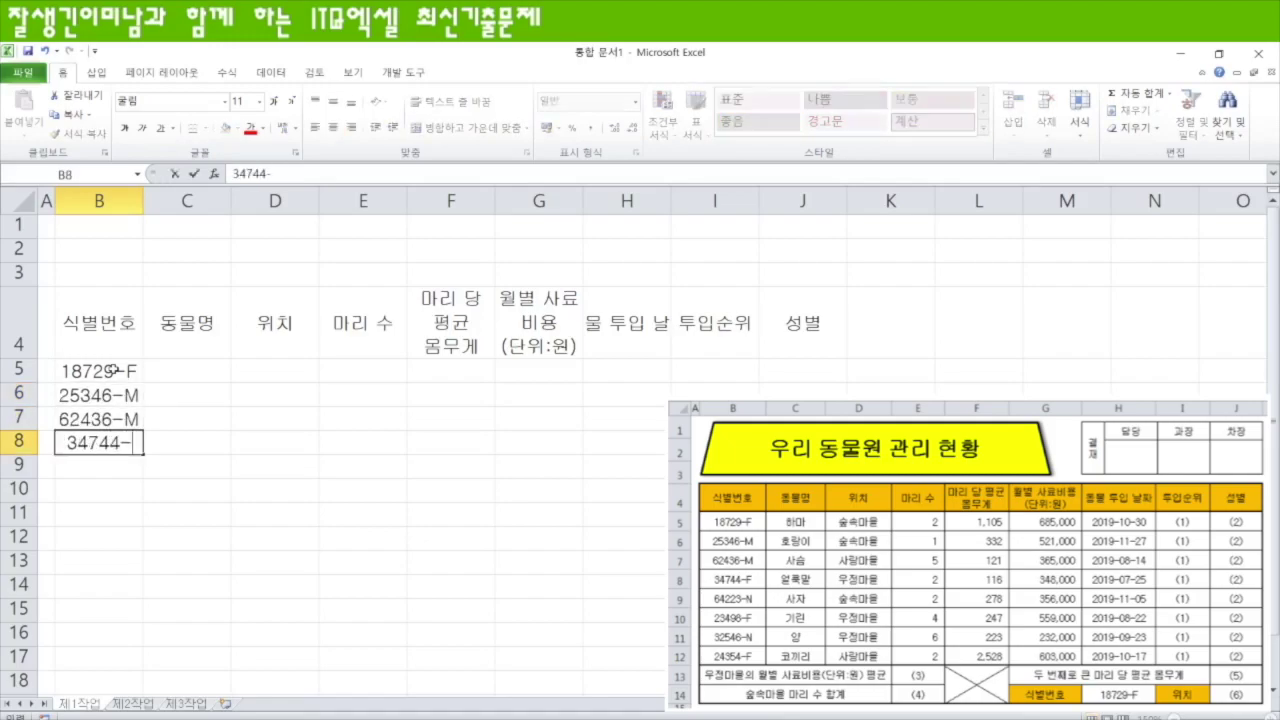
{"action": "type", "text": "F 32546-N 24354-F"}
{"action": "left_click", "coordinate": [187, 370]}
{"action": "type", "text": "하마 호랑이 사슴 얼룩말 사자 기린 양 코끼리"}
{"action": "left_click", "coordinate": [275, 370]}
{"action": "type", "text": "숲속마을 숲속마을 사랑마을 우정마을 숲속마을 우정마을 우정마을 사"}
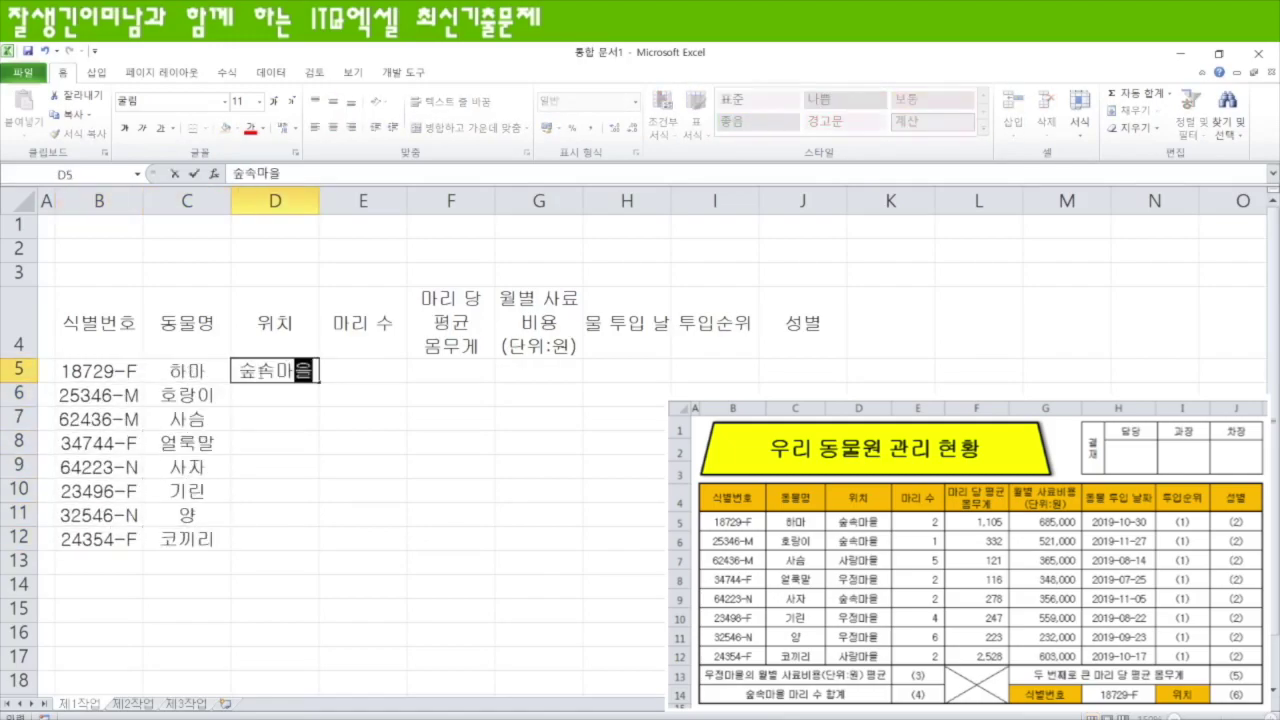
{"action": "key", "text": "Return"}
- Enter head counts (2, 1, 5, 2, 2, 4, 6, 2) and average weights (1105 to 2528) in E5:F12
{"action": "left_click", "coordinate": [355, 370]}
{"action": "type", "text": "2 1 5 2 2 4 6 2"}
{"action": "left_click", "coordinate": [451, 370]}
{"action": "type", "text": "1105 332 121 116 278 247 223 2528"}
- Enter feed costs 685000 to 603000 in G5:G12, splitting the run-together 365000 and 348000
{"action": "left_click", "coordinate": [543, 370]}
{"action": "type", "text": "685000 521000 365000348000 356000 559000 232000 603000"}
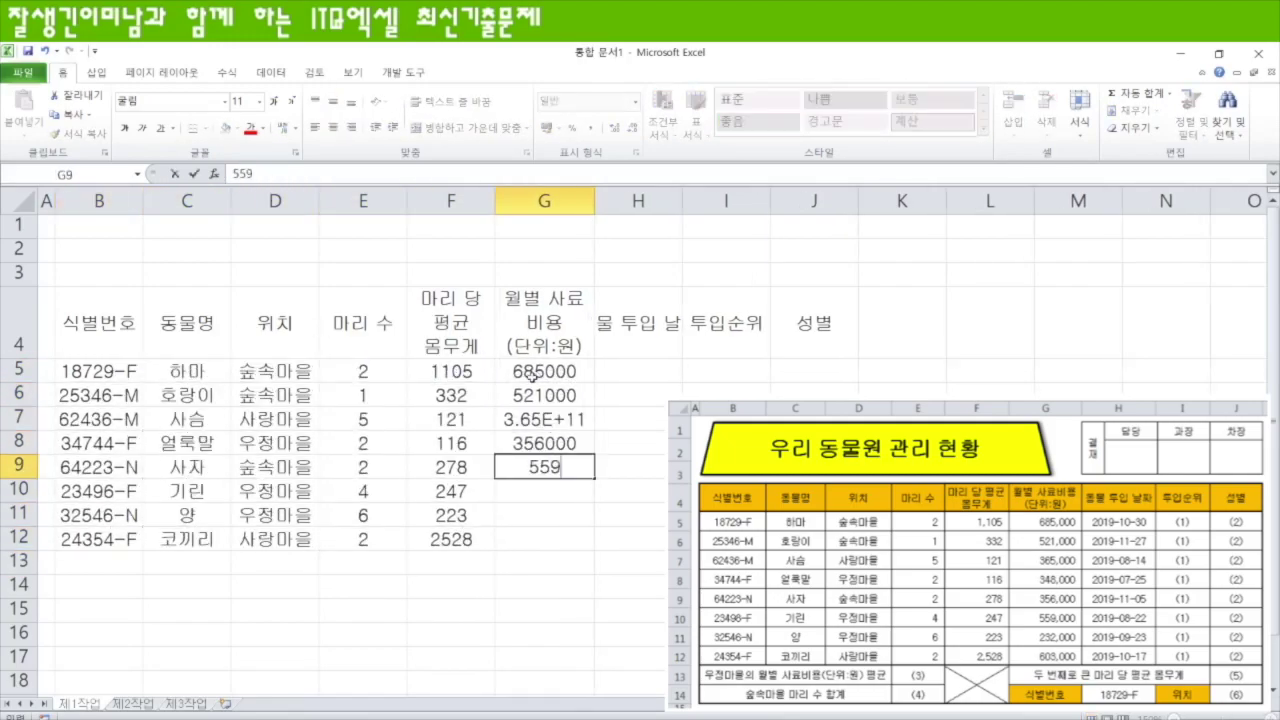
{"action": "left_click", "coordinate": [545, 419]}
{"action": "left_click", "coordinate": [551, 444]}
{"action": "key", "text": "ctrl+shift+plus"}
{"action": "key", "text": "Return"}
{"action": "left_click", "coordinate": [545, 419]}
{"action": "type", "text": "365000 348000"}
{"action": "left_click", "coordinate": [638, 371]}
- Enter the eight introduction dates, 2019-10-30 through 2019-09-23 and the last October date, in H5:H12
{"action": "type", "text": "2019-10-30 2019-11-27 2019-08-14 2019-07-25 2019-11-05 2019-08-22 2019-09-23 2019-10-17"}
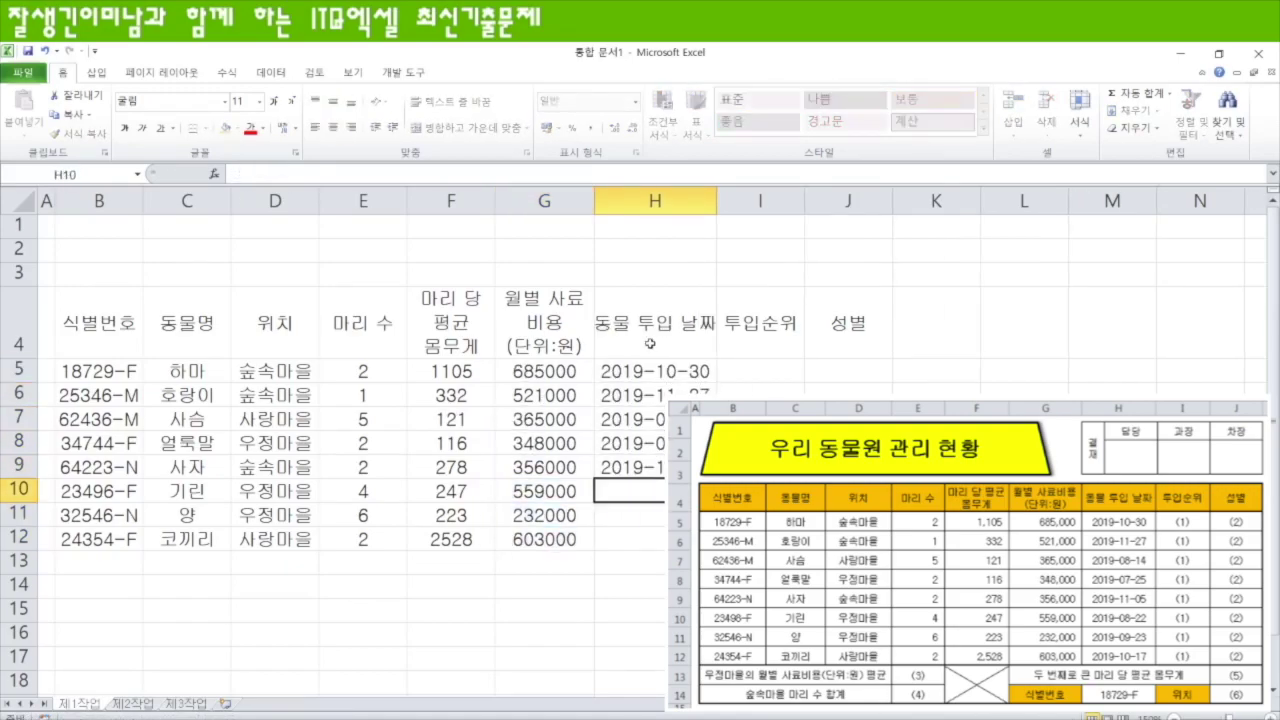
{"action": "left_click_drag", "start_coordinate": [80, 561], "coordinate": [280, 562]}
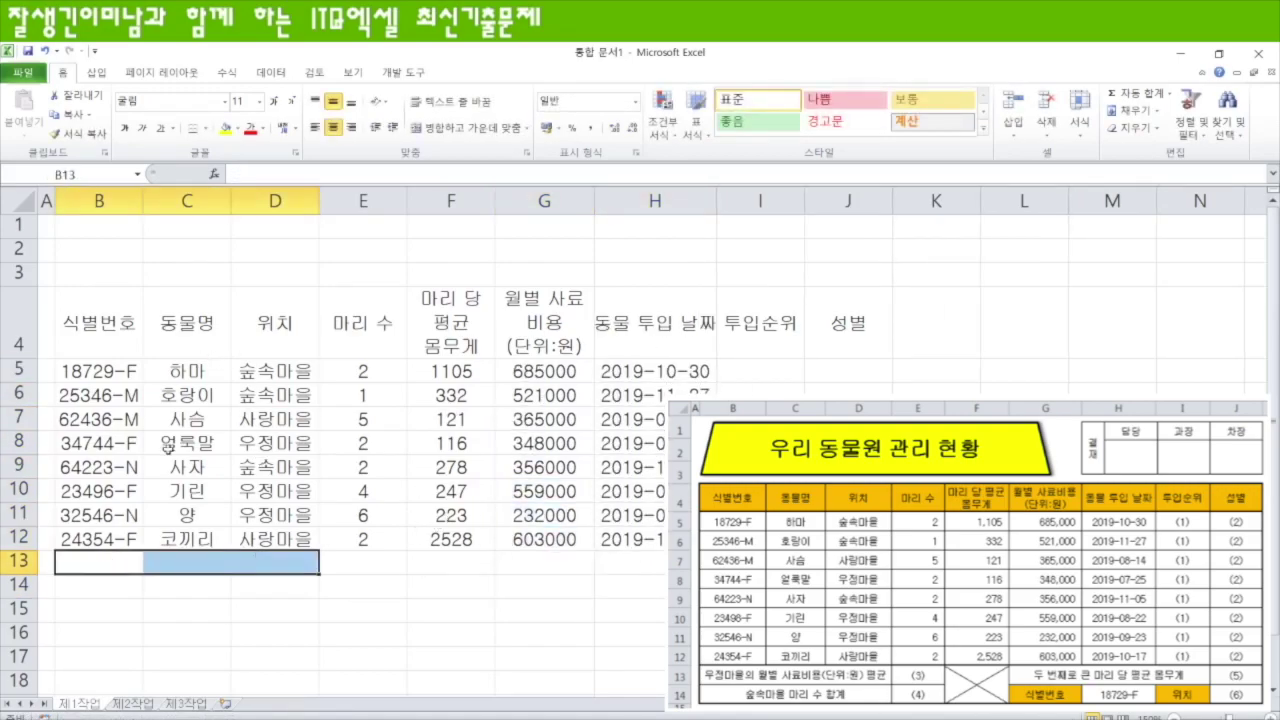
{"action": "left_click_drag", "start_coordinate": [118, 335], "coordinate": [835, 343]}
{"action": "left_click_drag", "start_coordinate": [95, 372], "coordinate": [106, 536]}
{"action": "left_click_drag", "start_coordinate": [185, 371], "coordinate": [186, 538]}
{"action": "left_click_drag", "start_coordinate": [282, 371], "coordinate": [290, 540]}
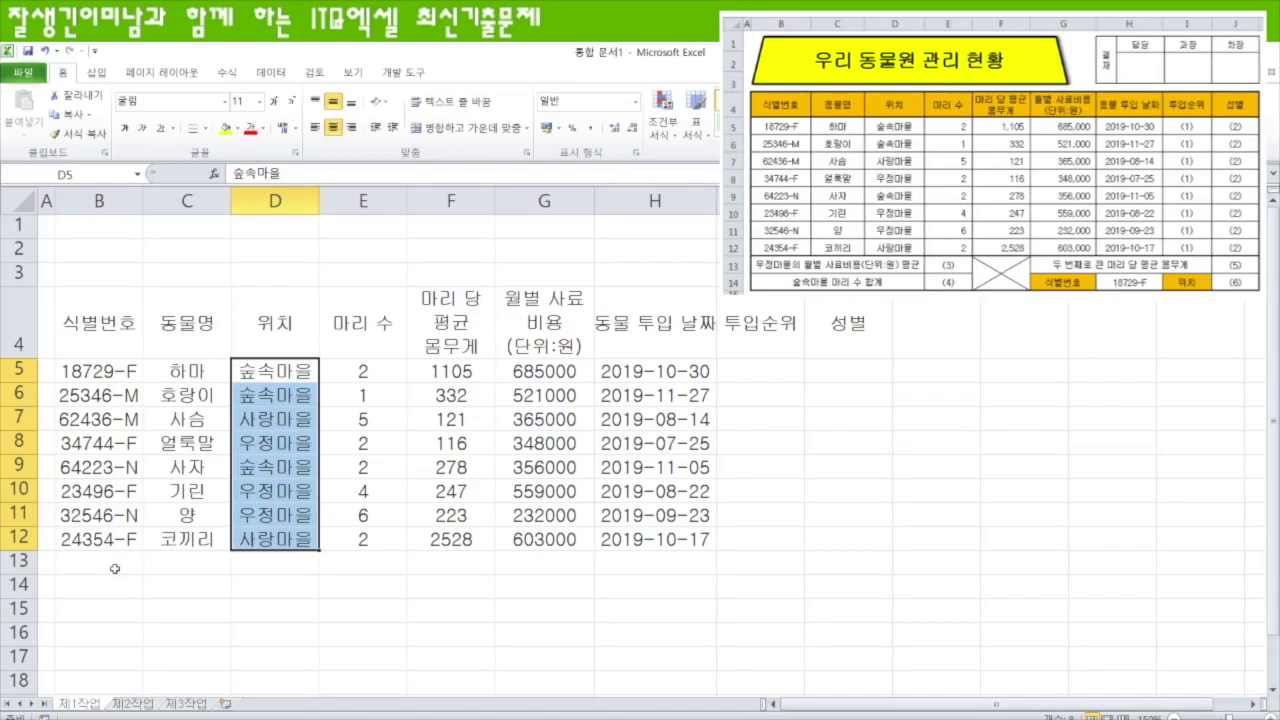
- Merge and centre B13:D13 and B14:D14
{"action": "left_click_drag", "start_coordinate": [115, 568], "coordinate": [261, 560]}
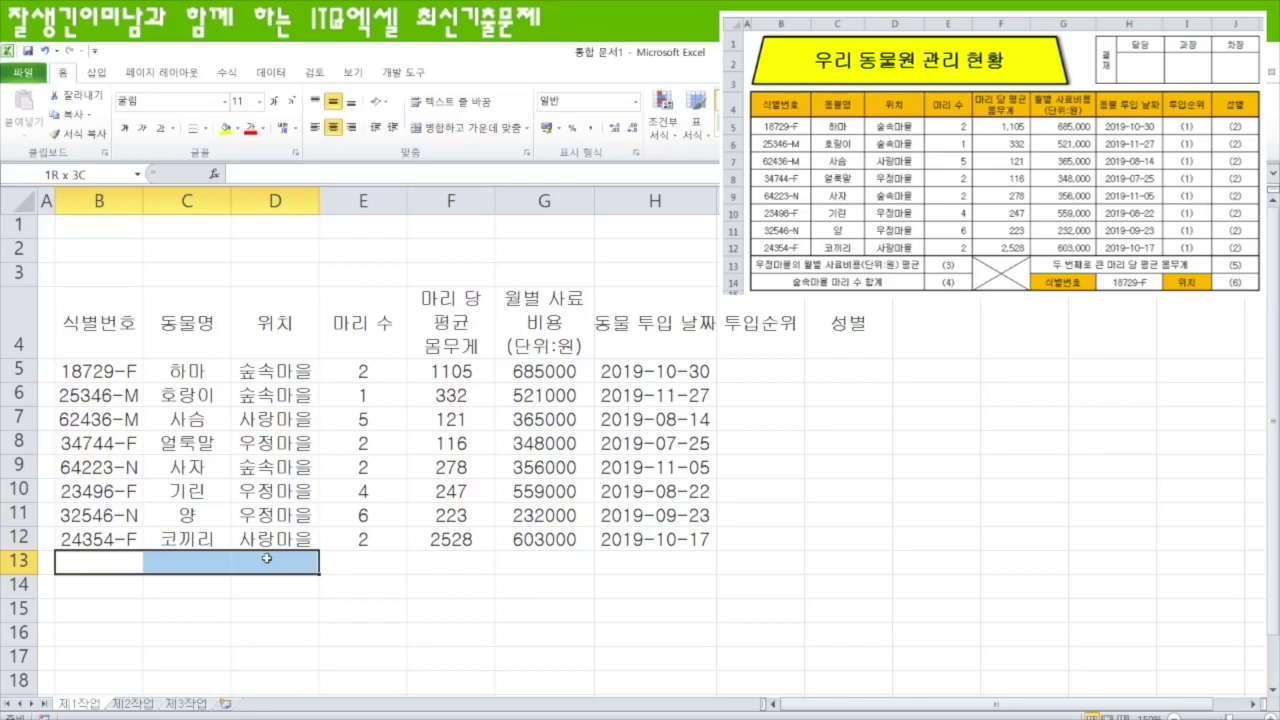
{"action": "left_click_drag", "start_coordinate": [112, 565], "coordinate": [283, 563]}
{"action": "left_click", "coordinate": [467, 127]}
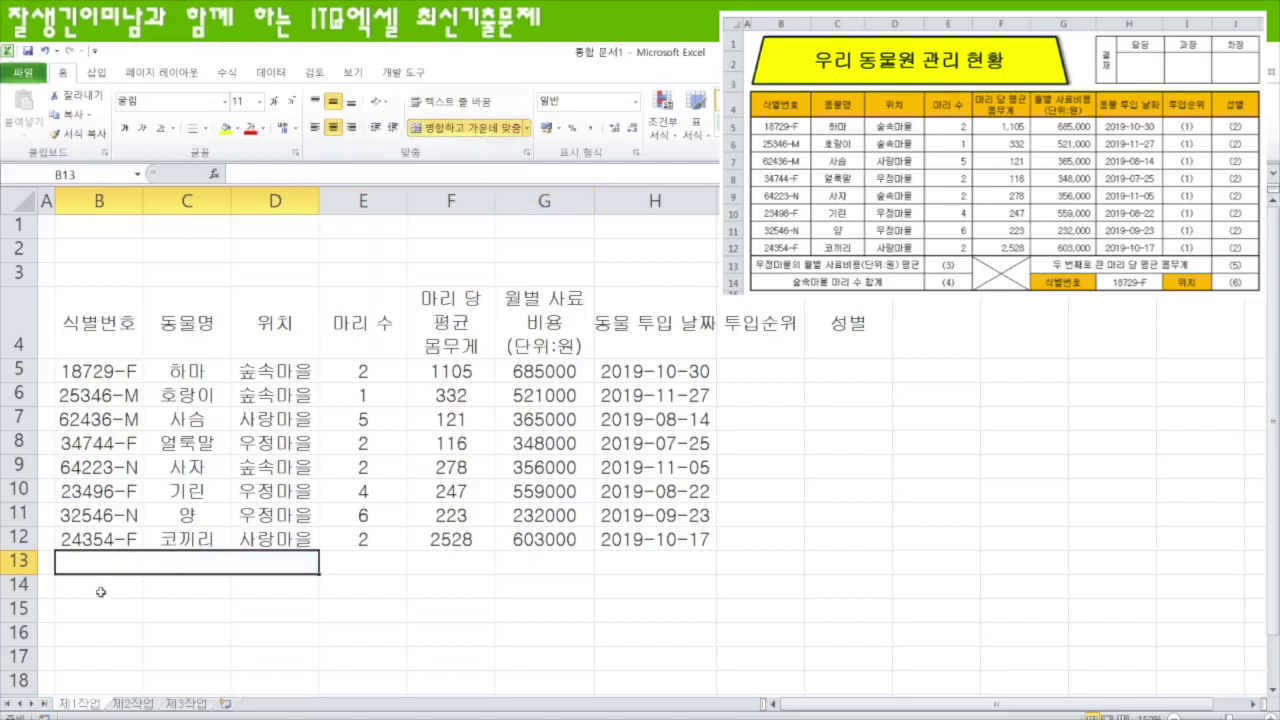
{"action": "left_click_drag", "start_coordinate": [100, 594], "coordinate": [255, 576]}
{"action": "left_click", "coordinate": [474, 131]}
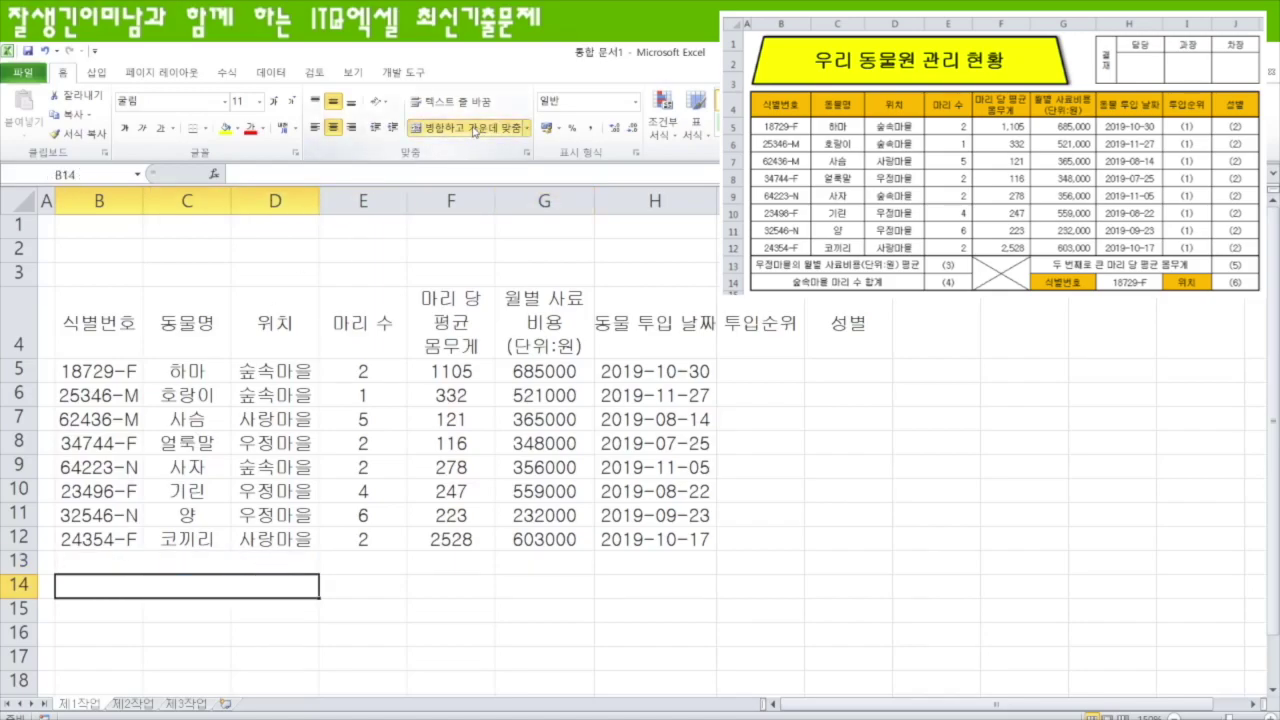
- Merge F13:F14 and G13:I13
{"action": "left_click_drag", "start_coordinate": [456, 560], "coordinate": [455, 586]}
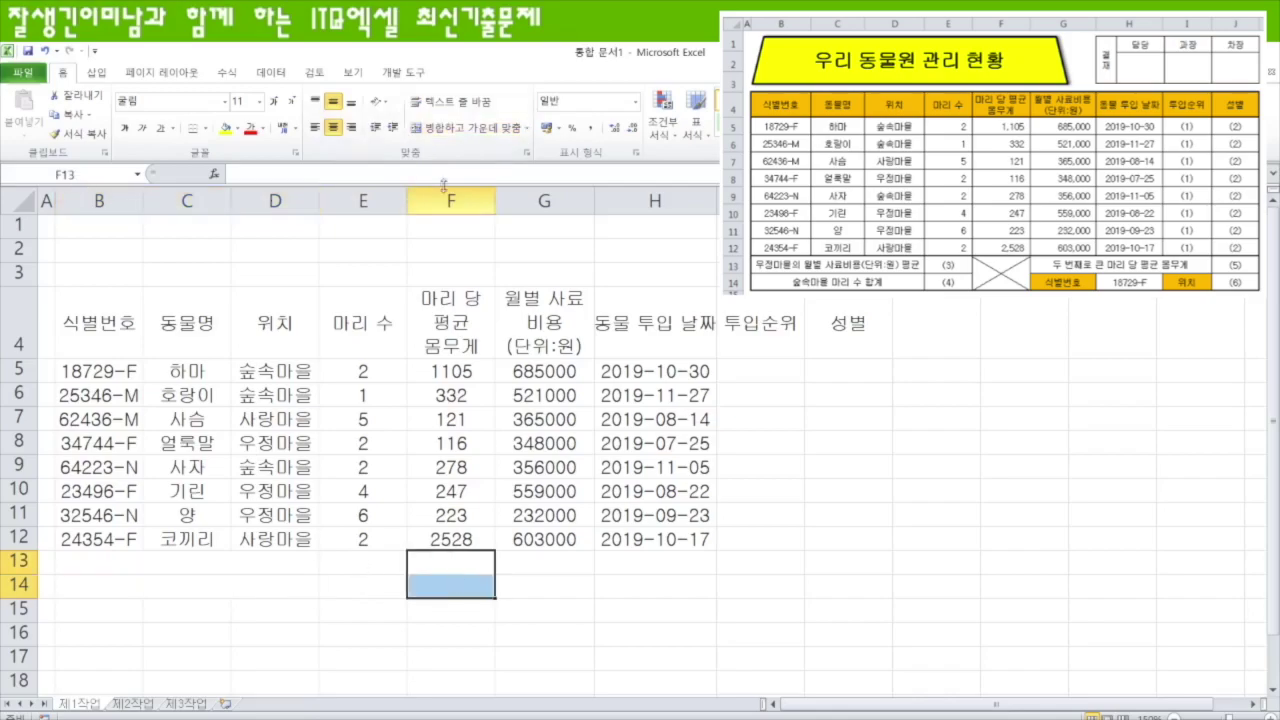
{"action": "left_click", "coordinate": [465, 130]}
{"action": "left_click", "coordinate": [545, 560]}
{"action": "left_click_drag", "start_coordinate": [545, 560], "coordinate": [730, 570]}
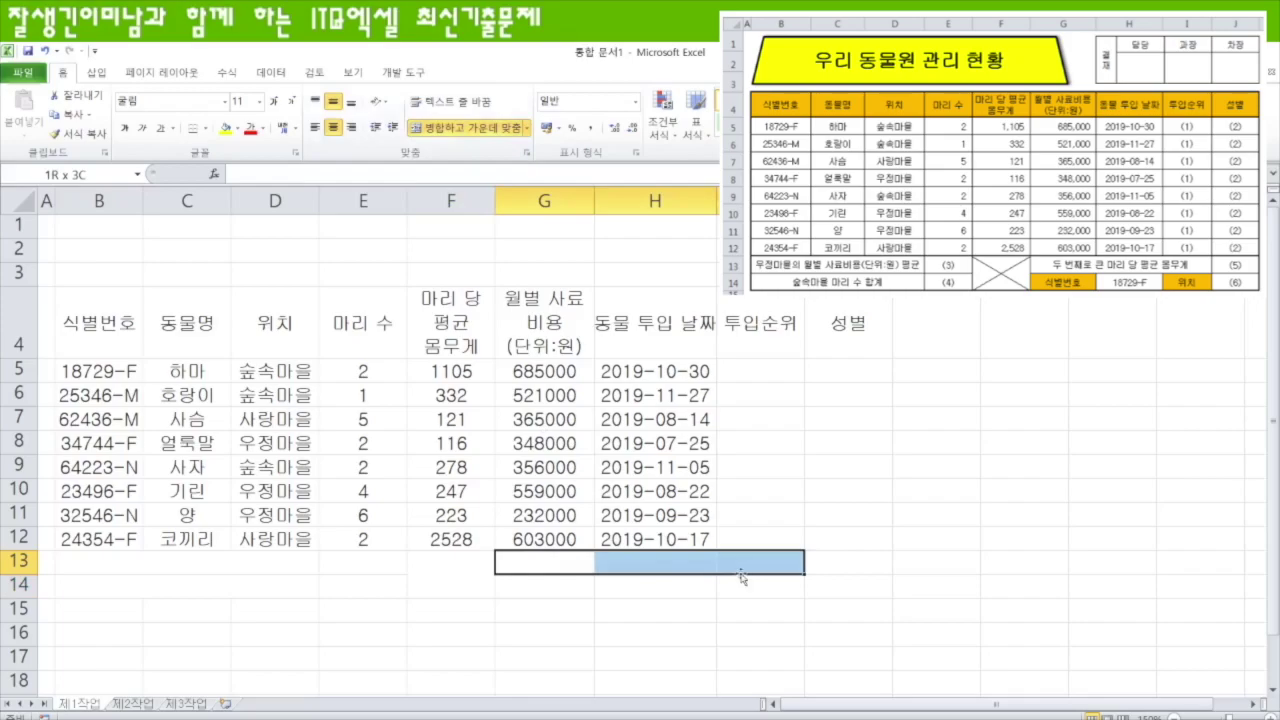
{"action": "left_click", "coordinate": [465, 128]}
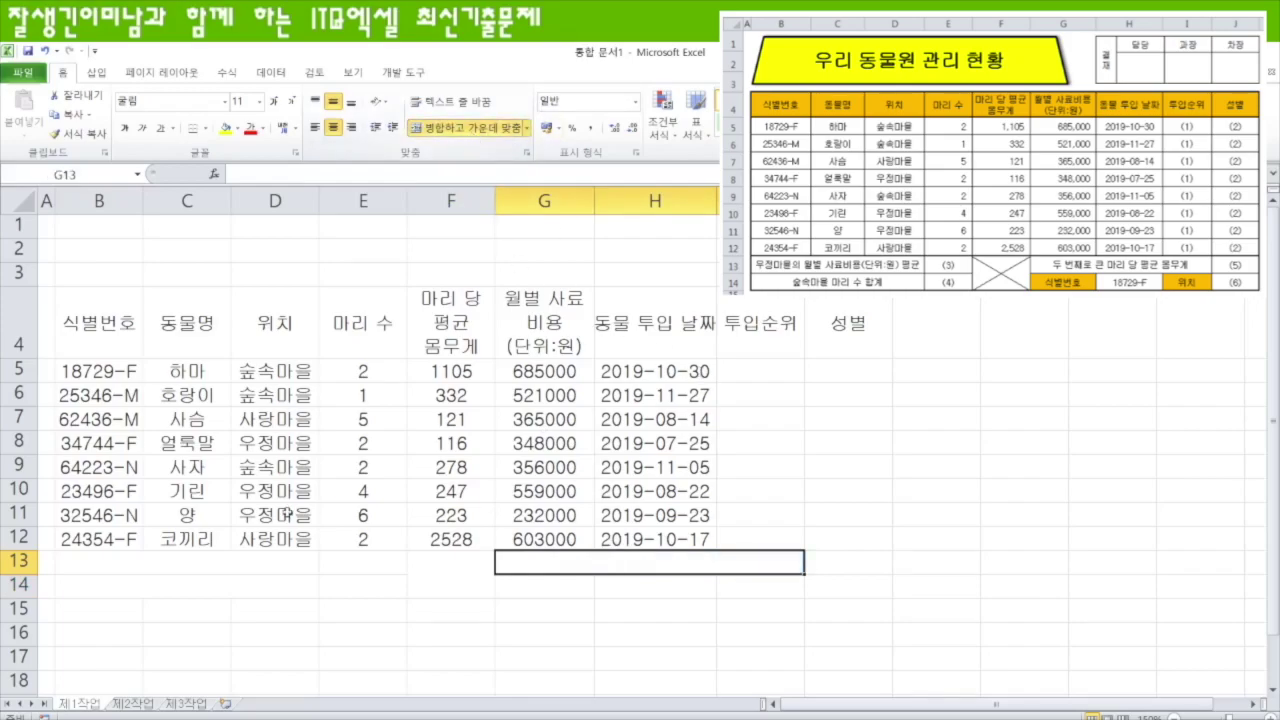
- Apply All Borders to the table range B4:J14
{"action": "left_click_drag", "start_coordinate": [98, 322], "coordinate": [830, 571]}
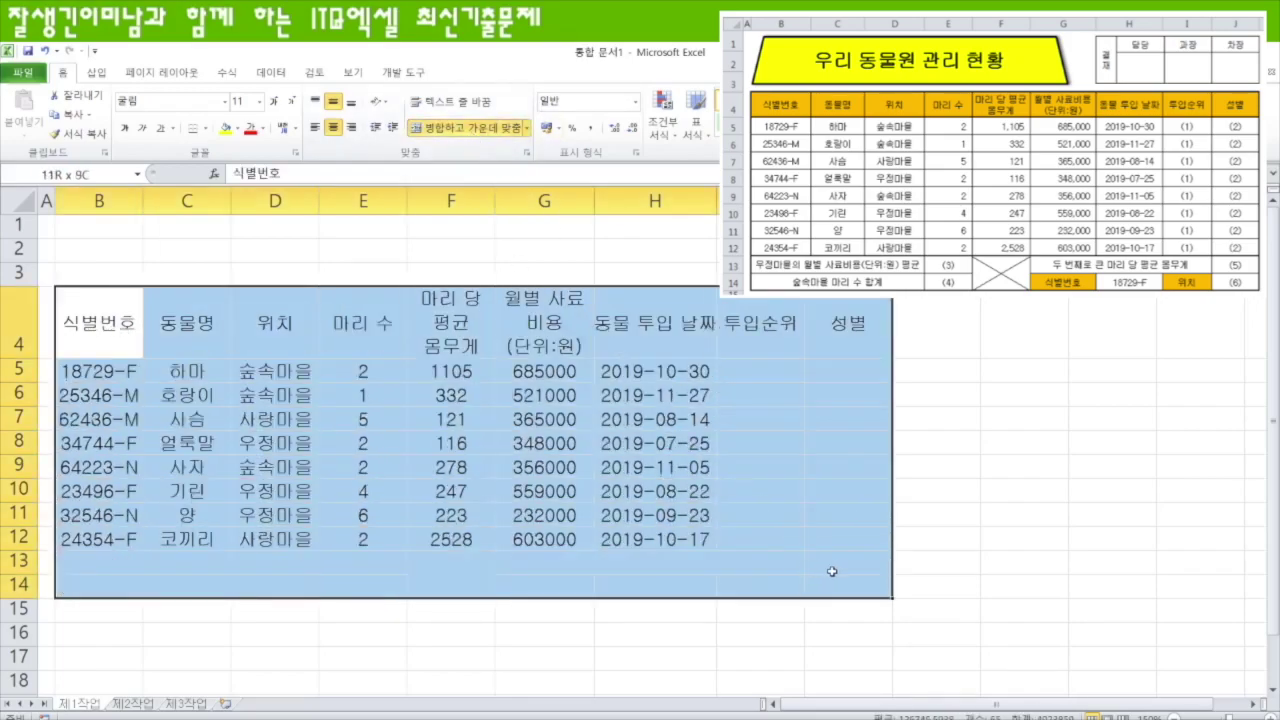
{"action": "left_click", "coordinate": [205, 129]}
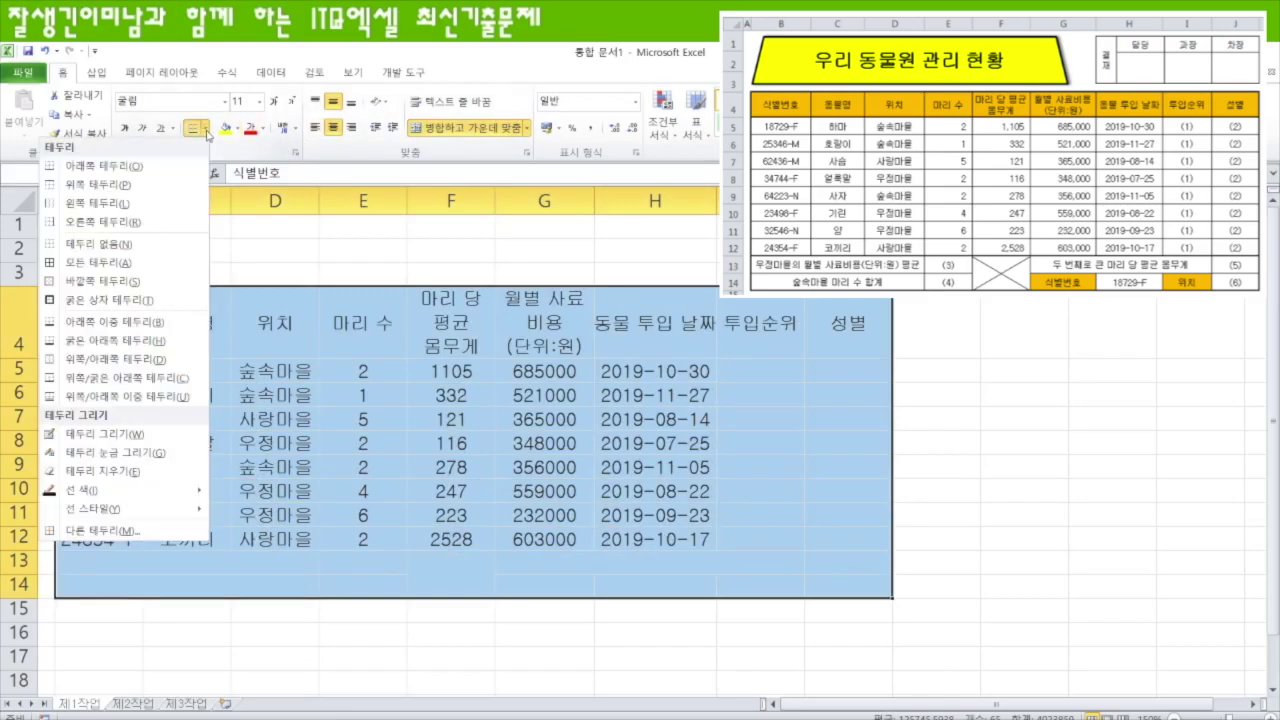
{"action": "left_click", "coordinate": [118, 264]}
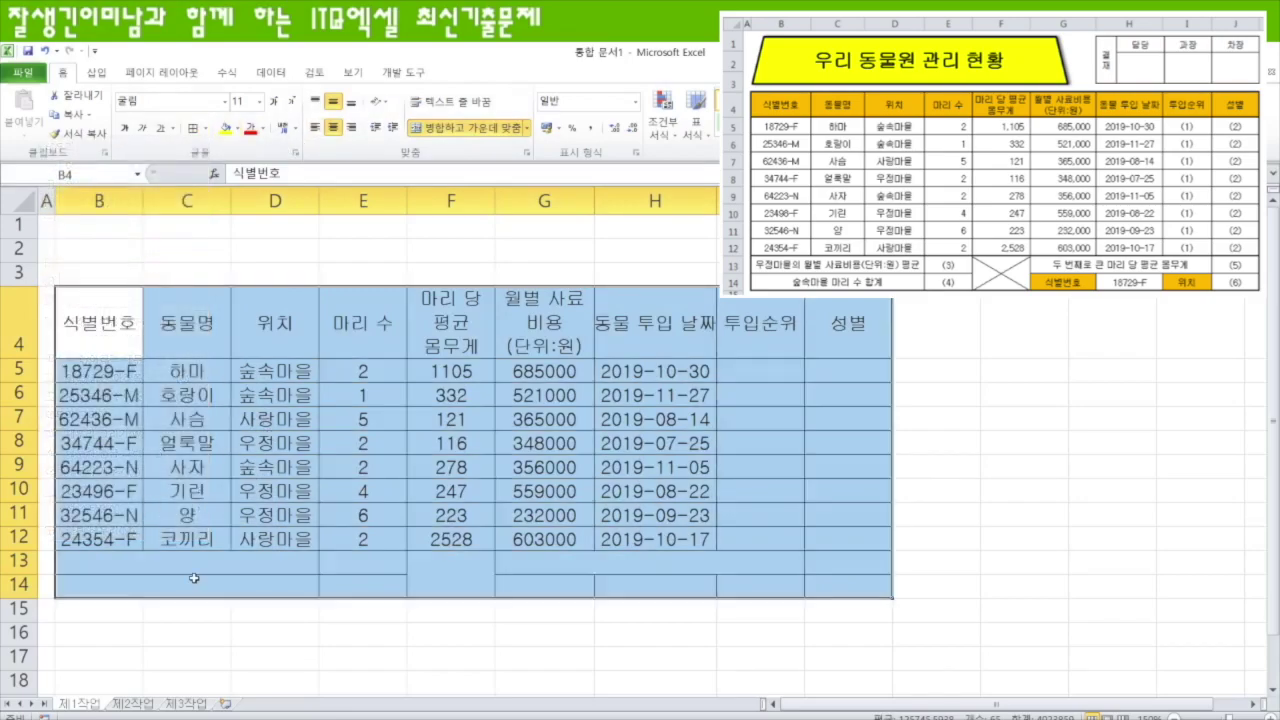
- Label B13 '우정마을의 월별 사료비용(단위:원) 평균' and B14 '숲속마을 마리 수 합계'
{"action": "left_click", "coordinate": [195, 566]}
{"action": "type", "text": "우정마을으"}
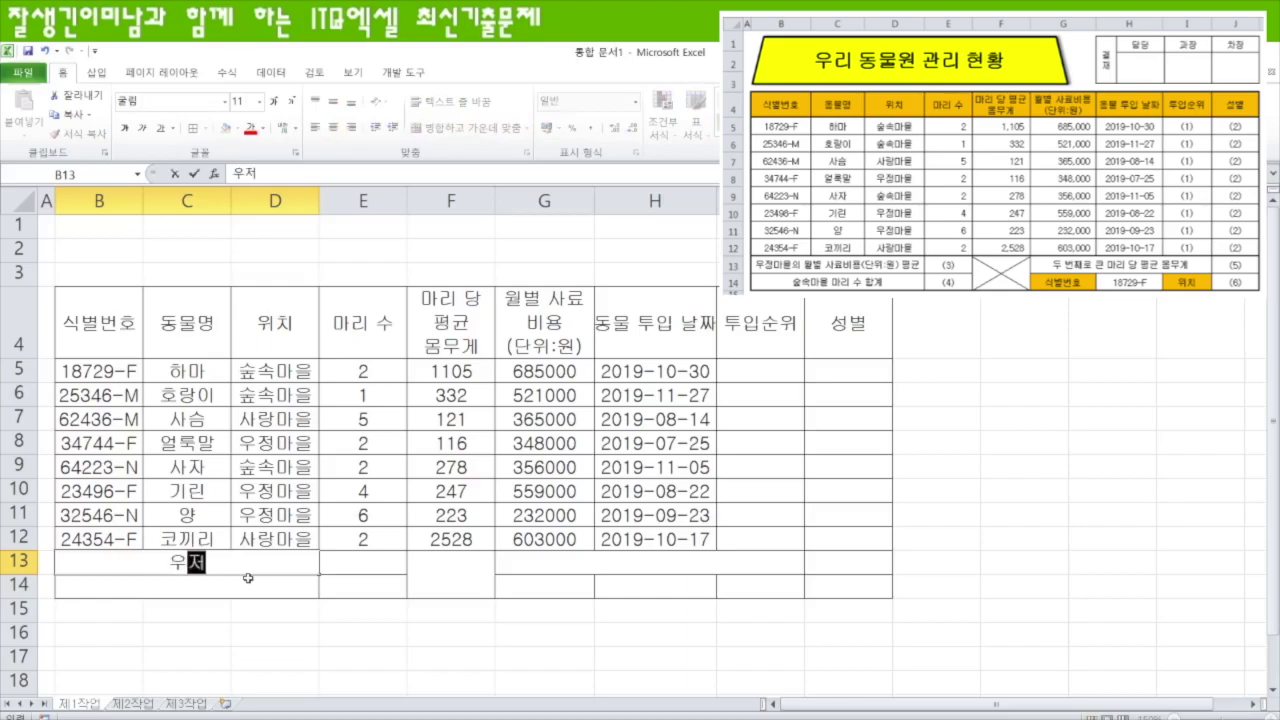
{"action": "type", "text": " 월별"}
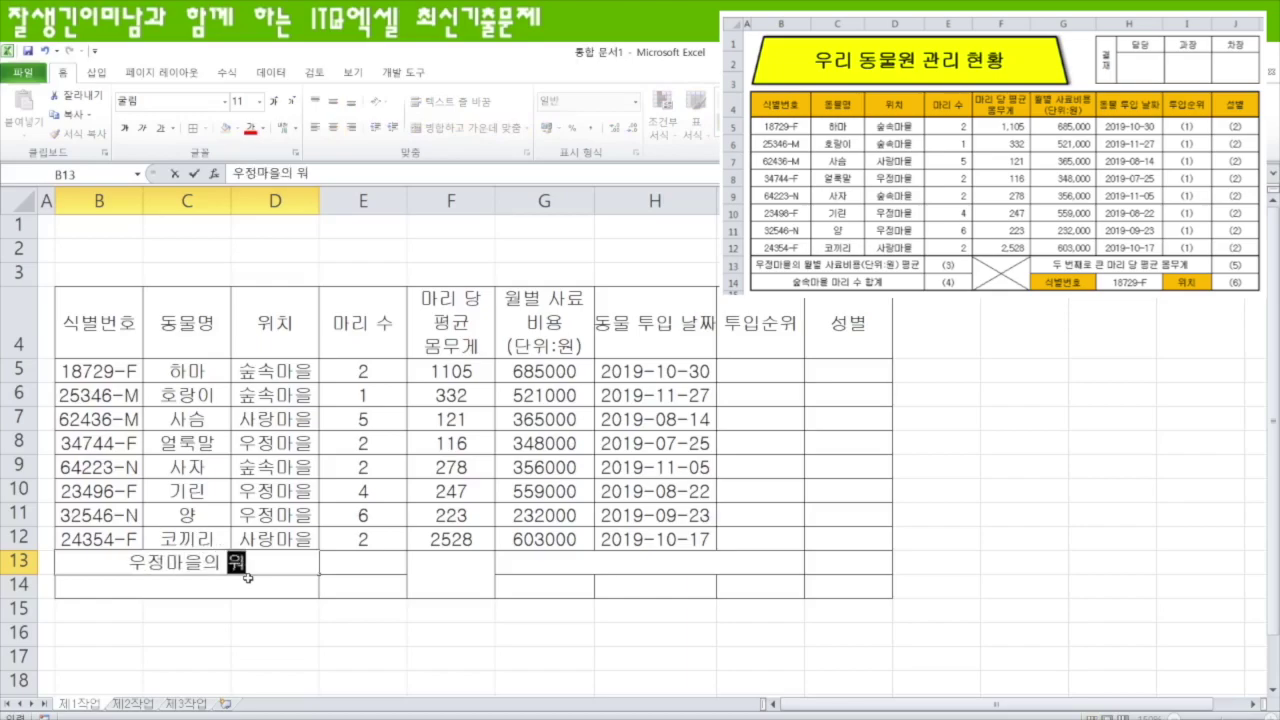
{"action": "type", "text": " 사료비용(단우"}
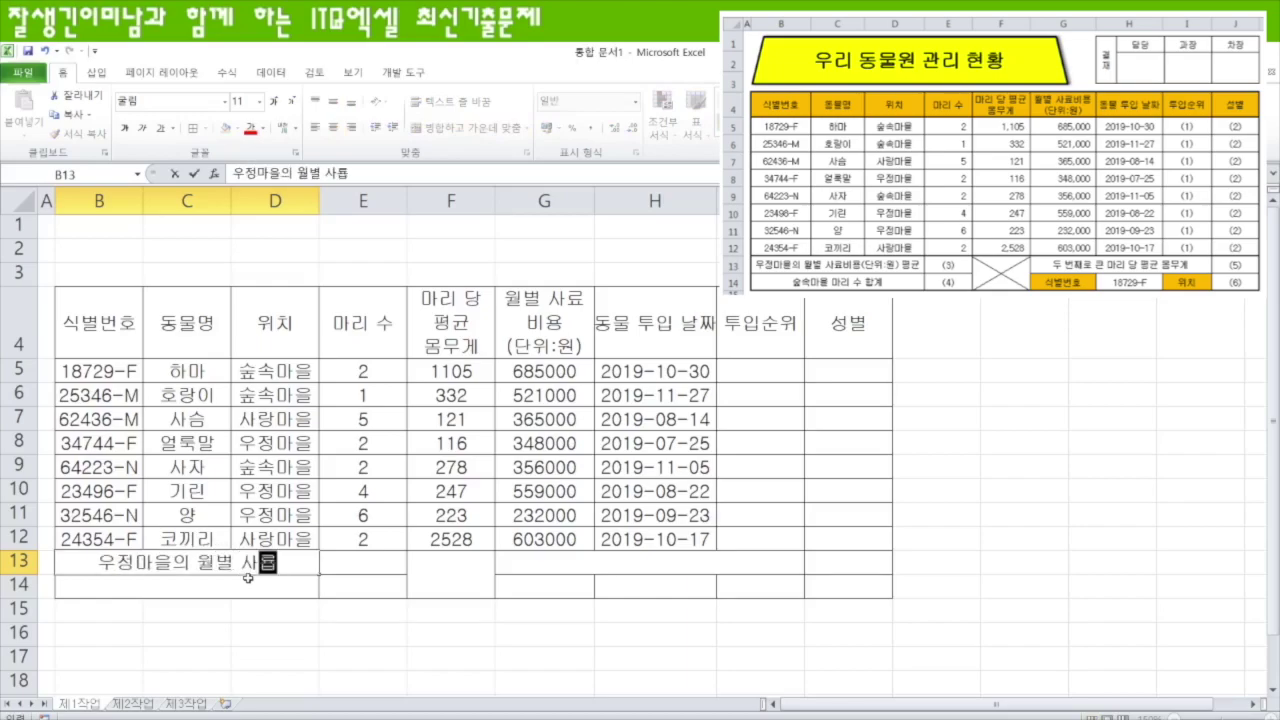
{"action": "type", "text": ":원) 평ㄱ"}
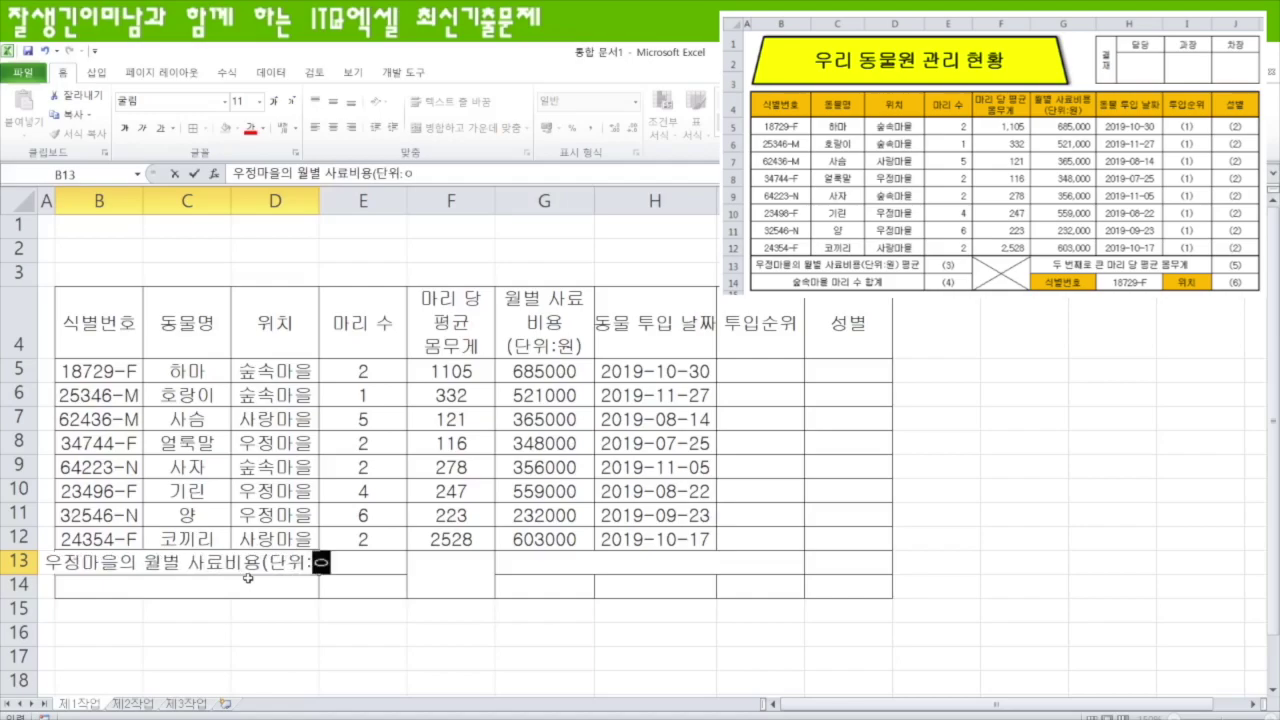
{"action": "type", "text": "균"}
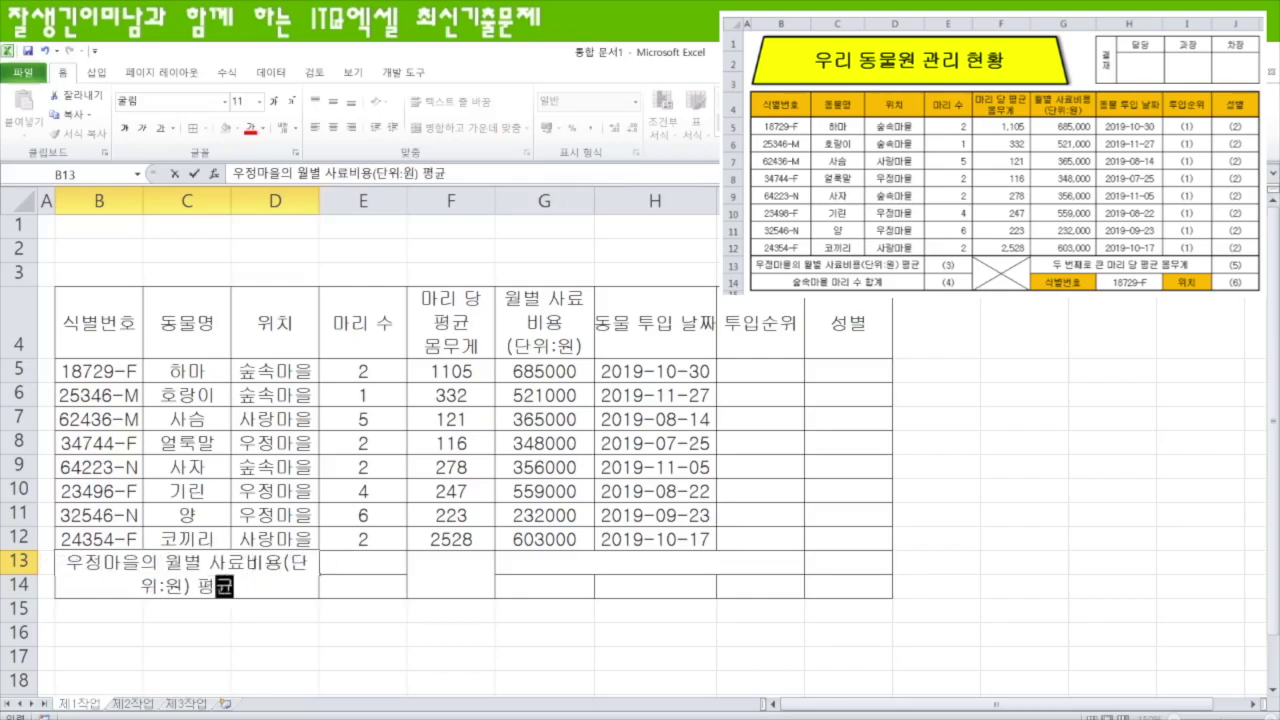
{"action": "key", "text": "Return"}
{"action": "type", "text": "숲ㅅ"}
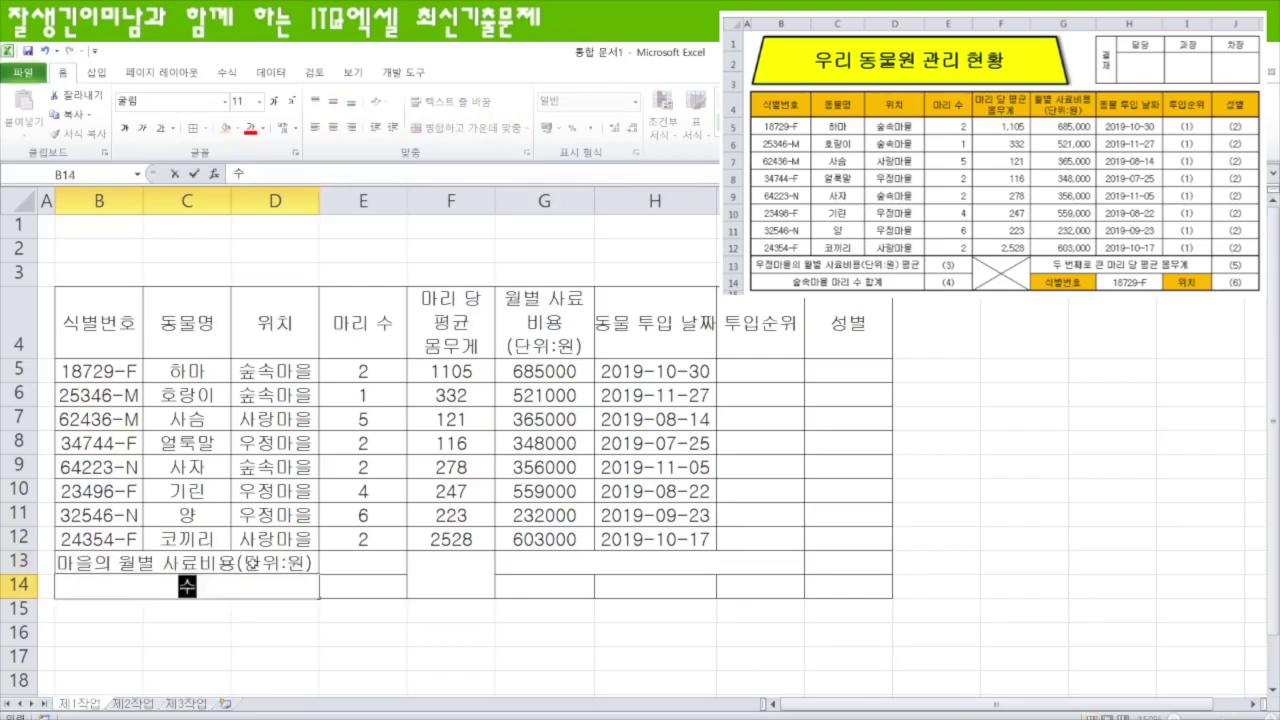
{"action": "type", "text": "속마을 마리 수 합계"}
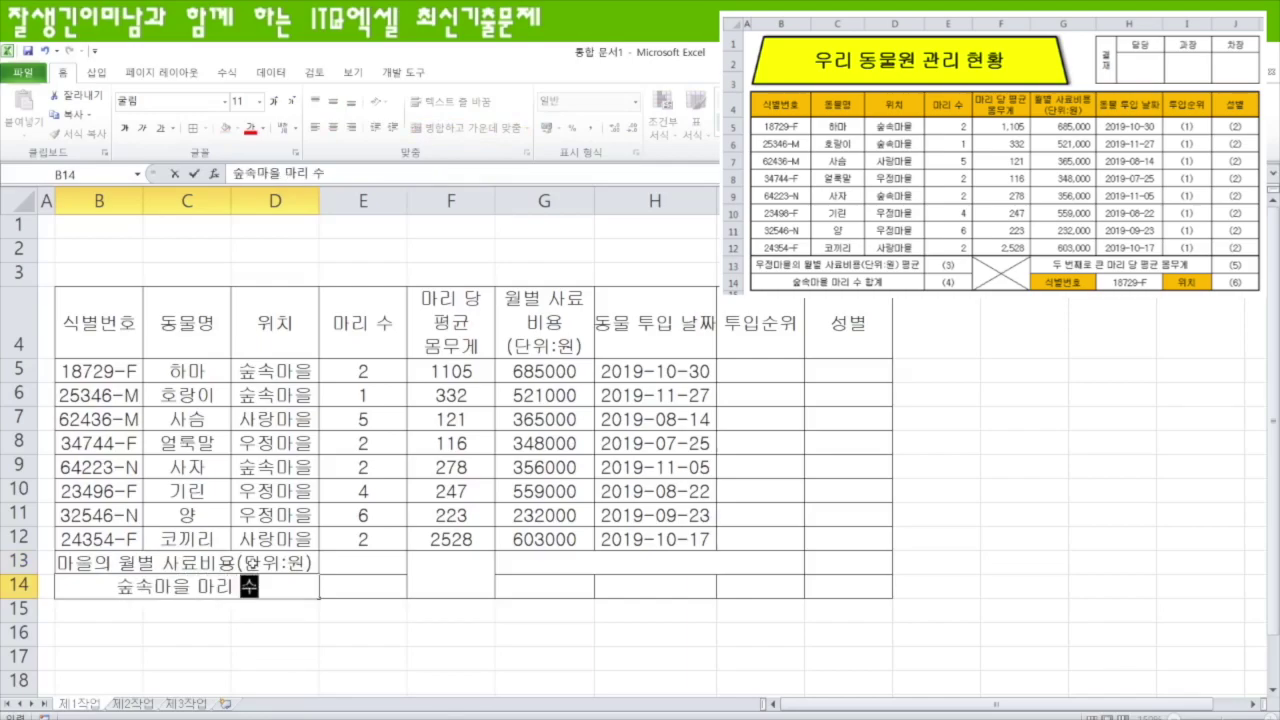
{"action": "left_click", "coordinate": [470, 584]}
- Label G13 '두 번째로 큰 마리 당 평균 몸무게' and add 식별번호 and 위치 labels in row 14
{"action": "left_click", "coordinate": [569, 565]}
{"action": "type", "text": "두 번째로 큰 마리 당 평균 몸무게"}
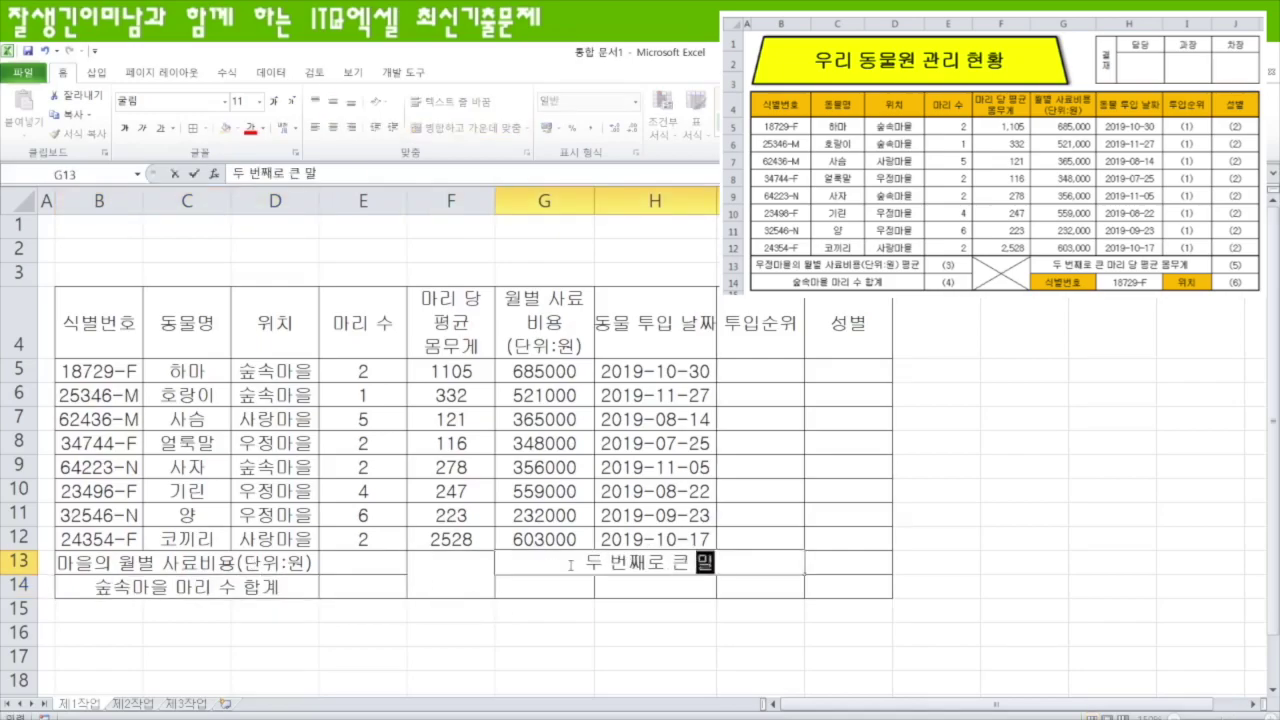
{"action": "key", "text": "Return"}
{"action": "type", "text": "식별번호"}
{"action": "key", "text": "Tab"}
{"action": "key", "text": "Tab"}
{"action": "type", "text": "위치"}
{"action": "key", "text": "Return"}
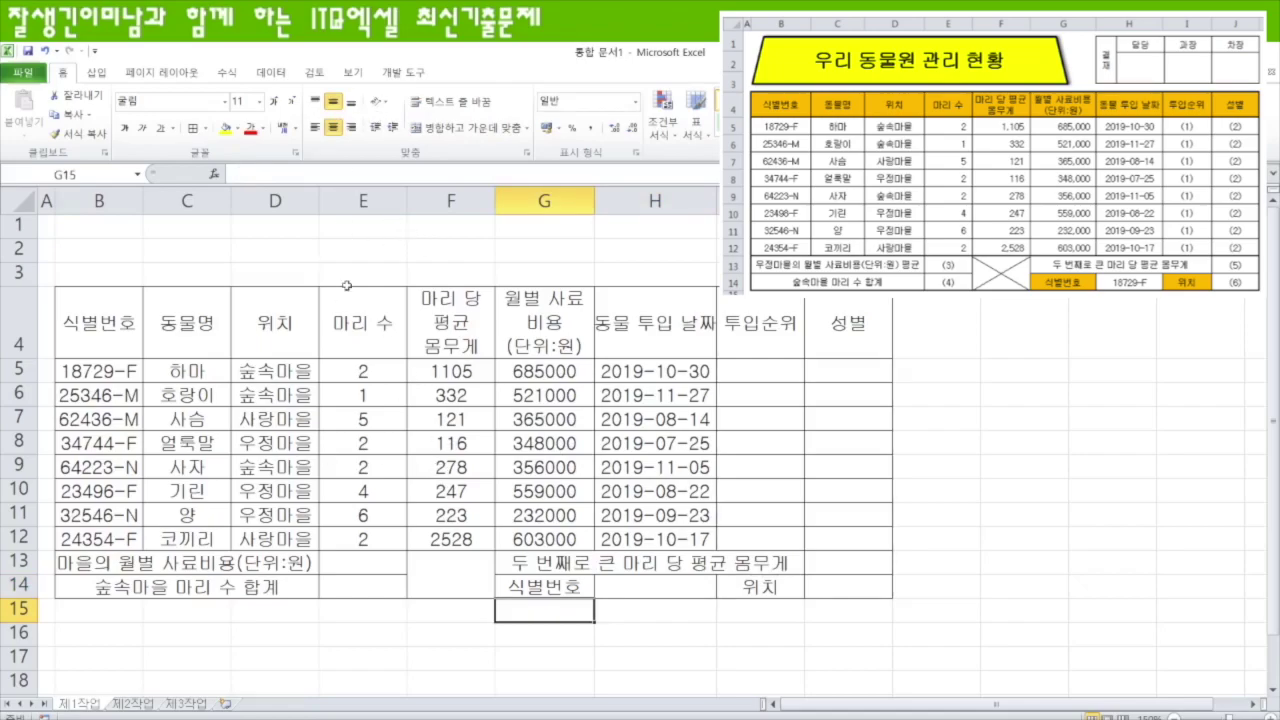
- Drag the header borders of columns B, C, D, E, F, G and H to widen each one
{"action": "left_click_drag", "start_coordinate": [142, 204], "coordinate": [166, 204]}
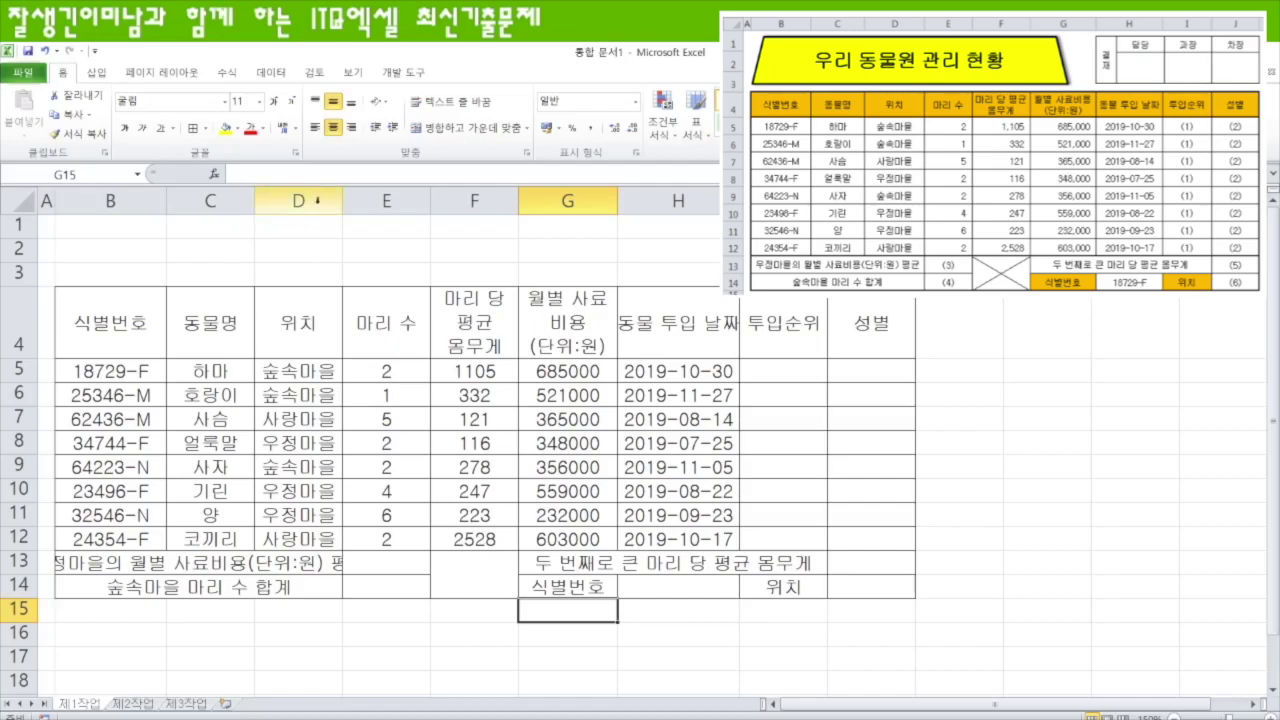
{"action": "left_click_drag", "start_coordinate": [342, 204], "coordinate": [386, 204]}
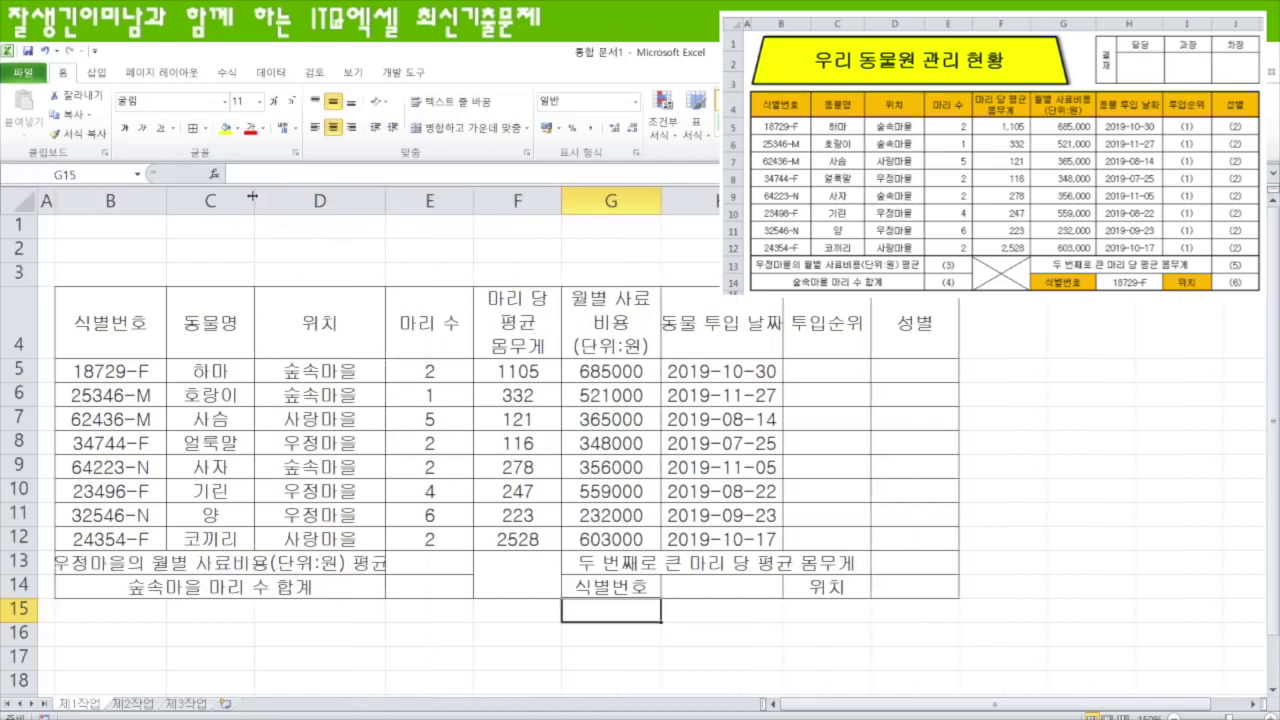
{"action": "left_click_drag", "start_coordinate": [254, 204], "coordinate": [277, 204]}
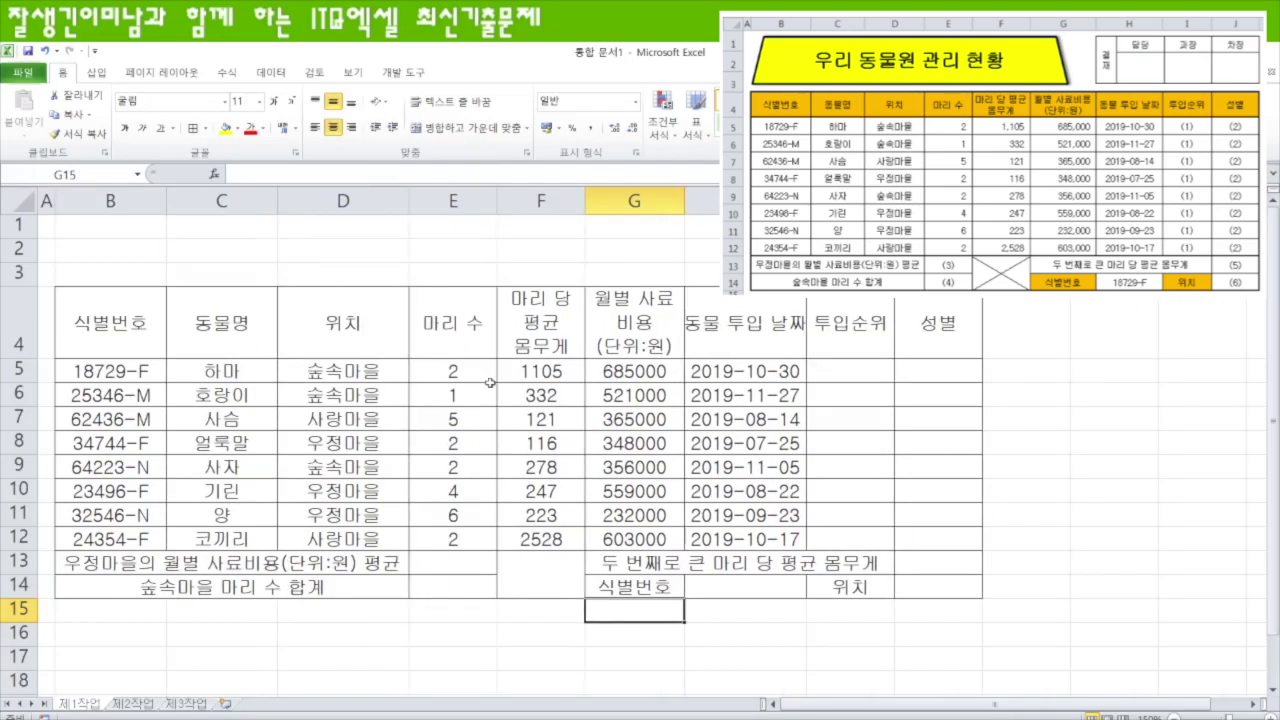
{"action": "left_click_drag", "start_coordinate": [684, 200], "coordinate": [714, 200]}
{"action": "left_click_drag", "start_coordinate": [580, 200], "coordinate": [600, 200]}
{"action": "left_click_drag", "start_coordinate": [498, 202], "coordinate": [508, 202]}
{"action": "left_click_drag", "start_coordinate": [861, 200], "coordinate": [884, 200]}
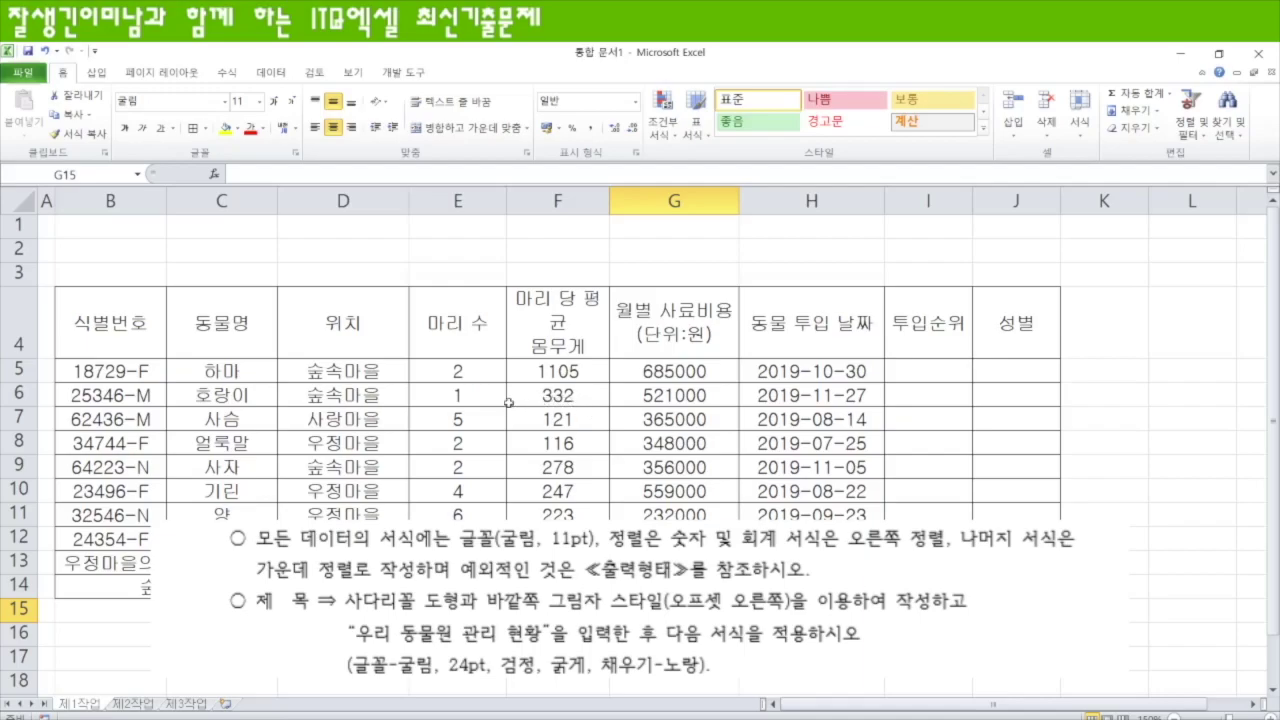
- Right-align E5:G12 and apply Comma Style to the weights and feed costs in F5:G12
{"action": "left_click_drag", "start_coordinate": [457, 372], "coordinate": [680, 538]}
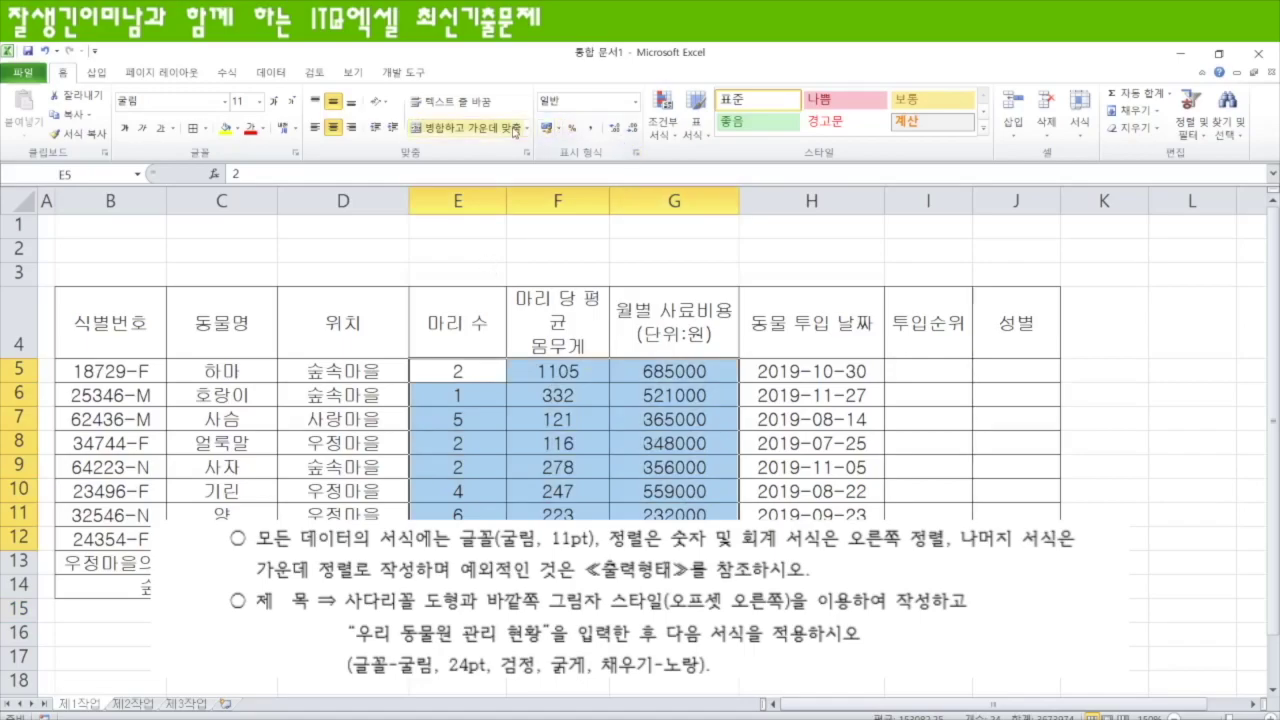
{"action": "left_click", "coordinate": [352, 128]}
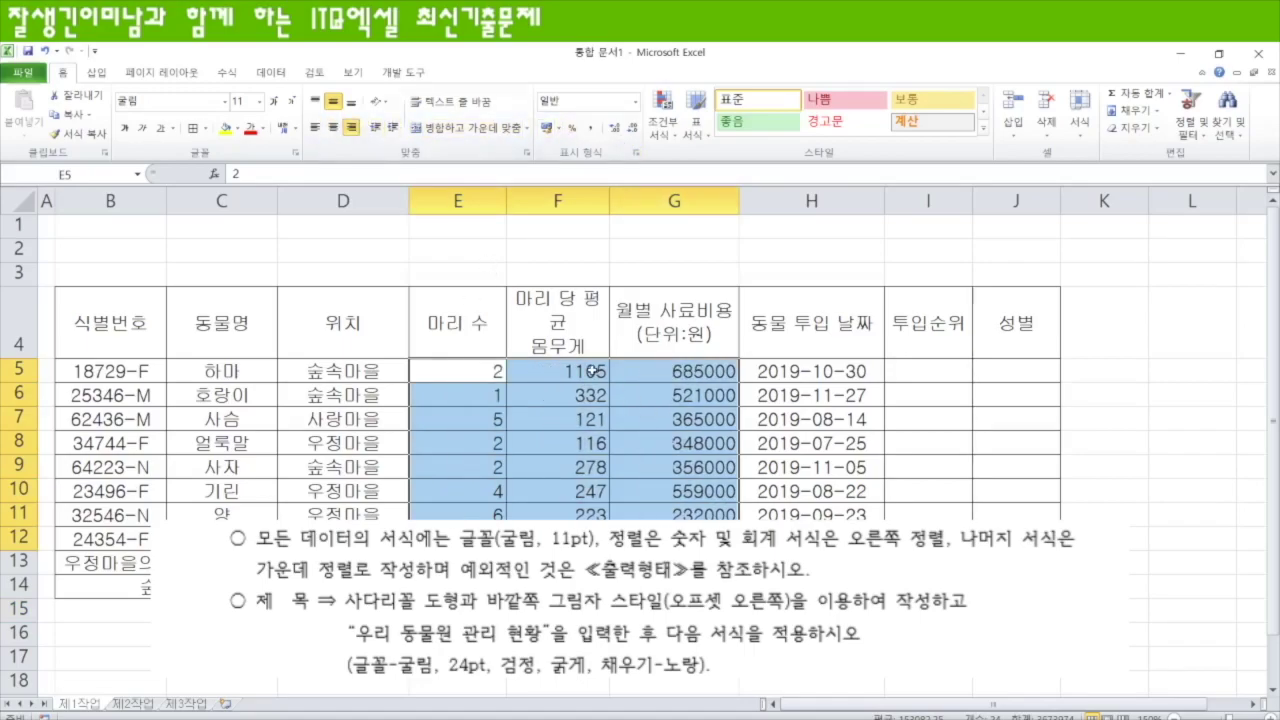
{"action": "left_click_drag", "start_coordinate": [555, 371], "coordinate": [680, 538]}
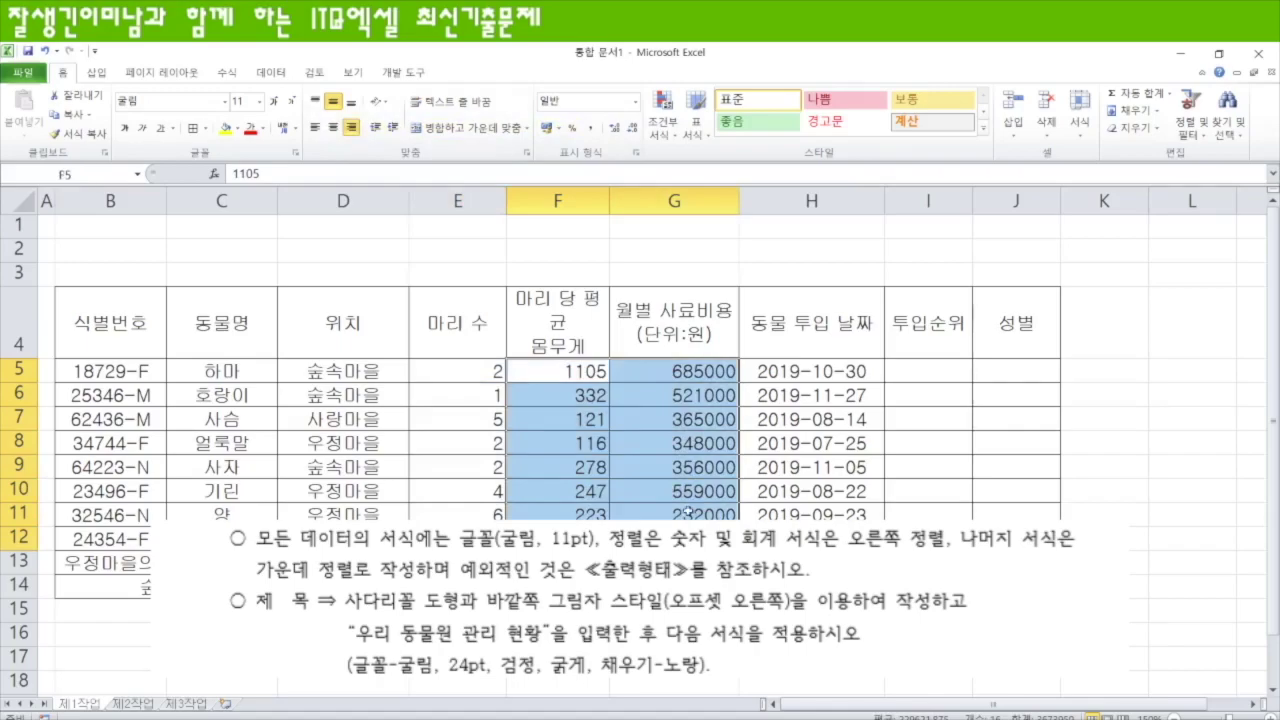
{"action": "left_click", "coordinate": [590, 128]}
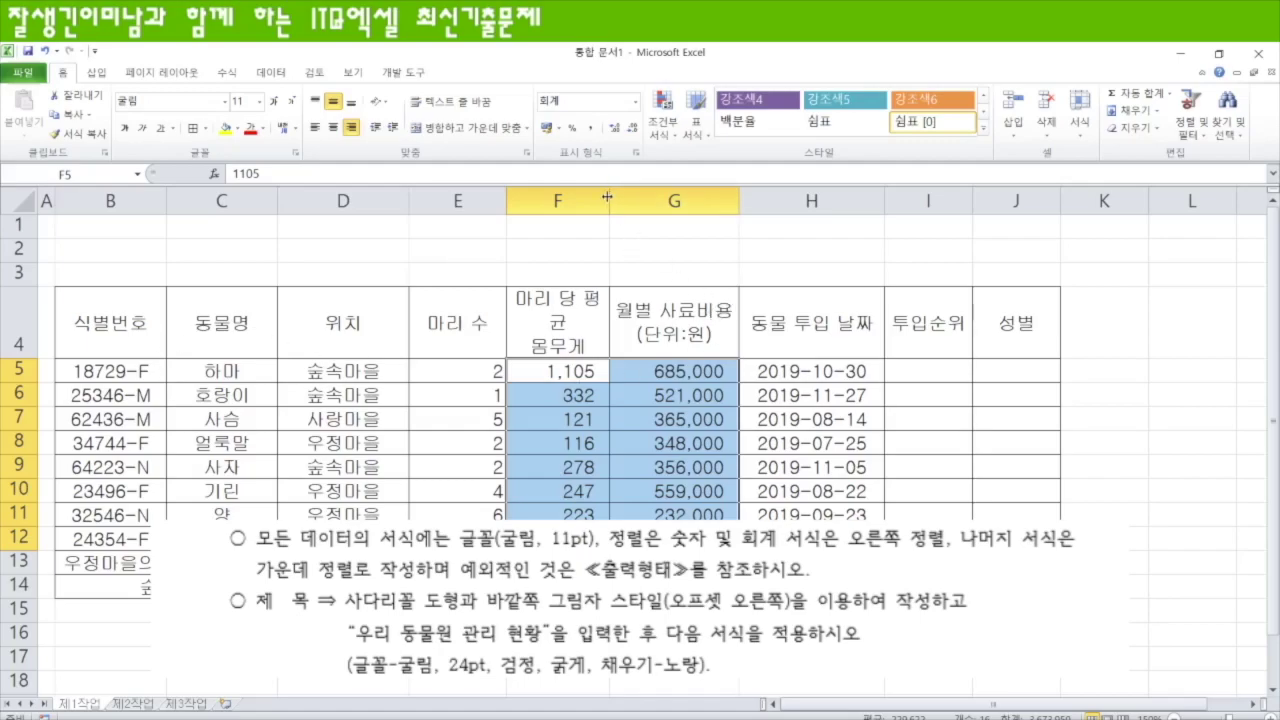
- Widen columns F, G and H further and select rows 1–3 for the title area
{"action": "mouse_move", "coordinate": [606, 197]}
{"action": "left_mouse_down"}
{"action": "mouse_move", "coordinate": [641, 201]}
{"action": "mouse_move", "coordinate": [630, 201]}
{"action": "left_mouse_up"}
{"action": "left_click_drag", "start_coordinate": [760, 204], "coordinate": [774, 203]}
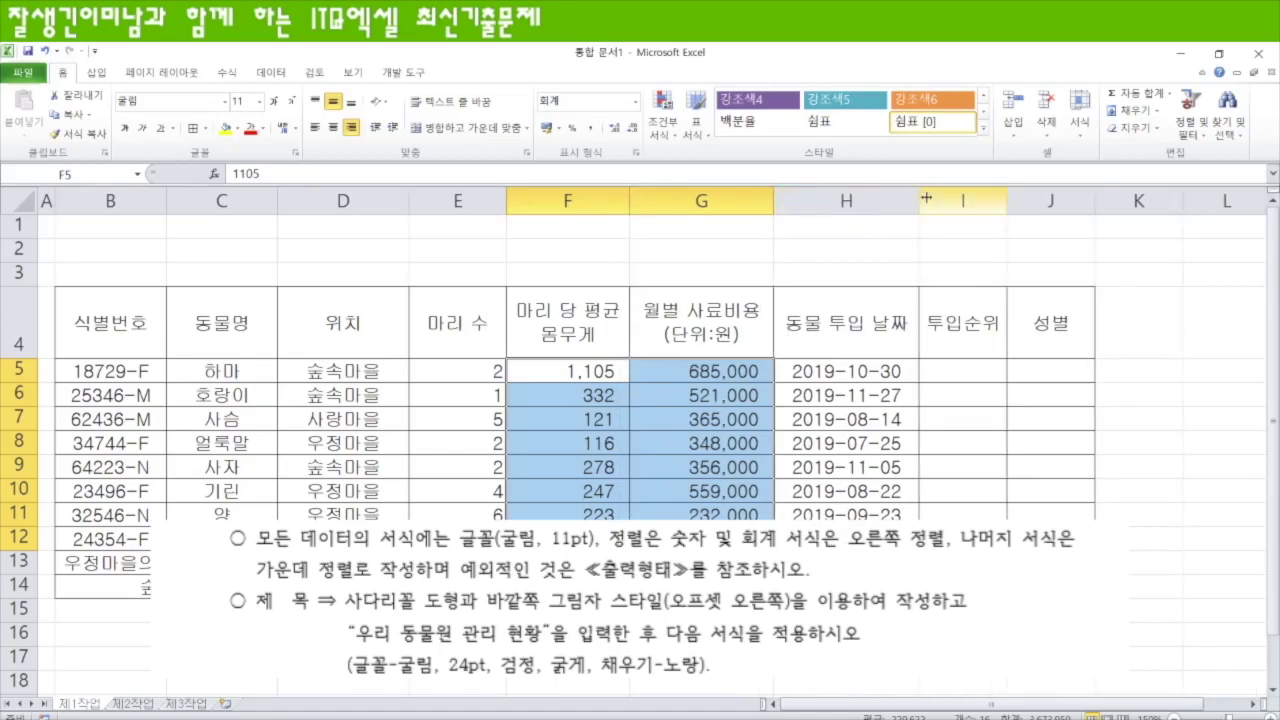
{"action": "left_click_drag", "start_coordinate": [919, 200], "coordinate": [927, 200]}
{"action": "left_click_drag", "start_coordinate": [19, 225], "coordinate": [21, 296]}
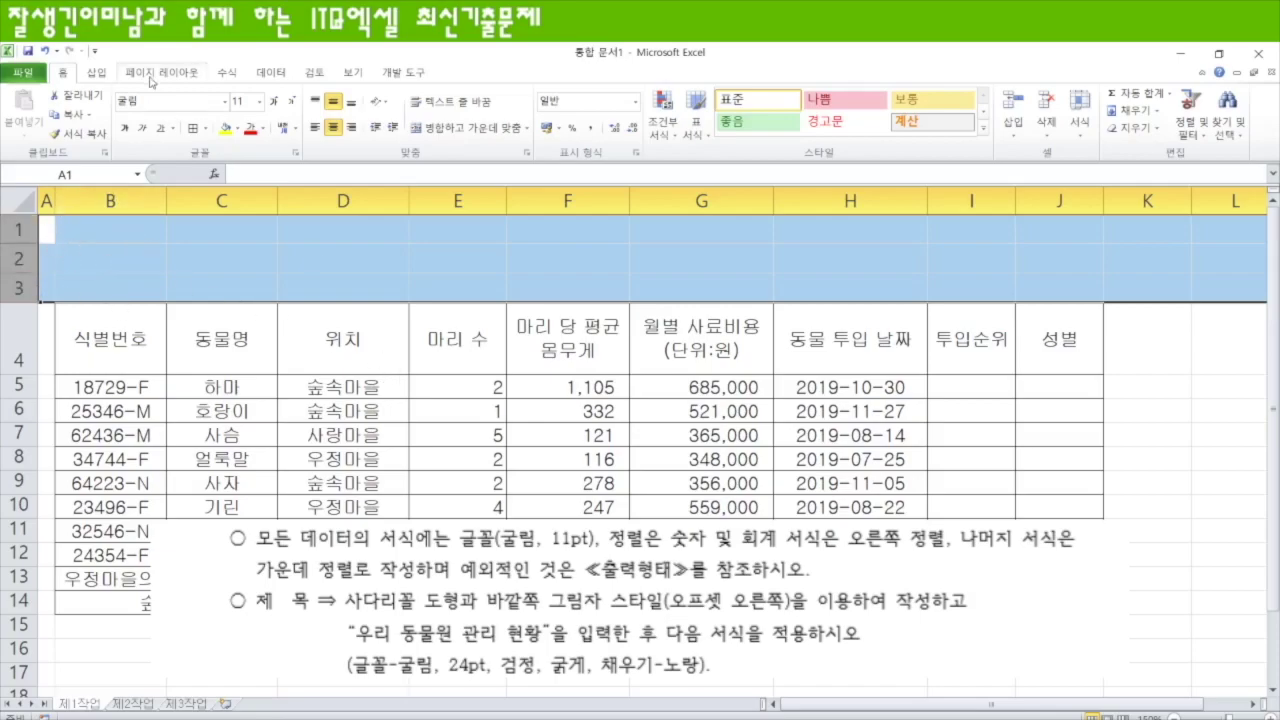
- Draw a Basic Shapes trapezoid spanning B1 to G3 for the title
{"action": "left_click", "coordinate": [97, 73]}
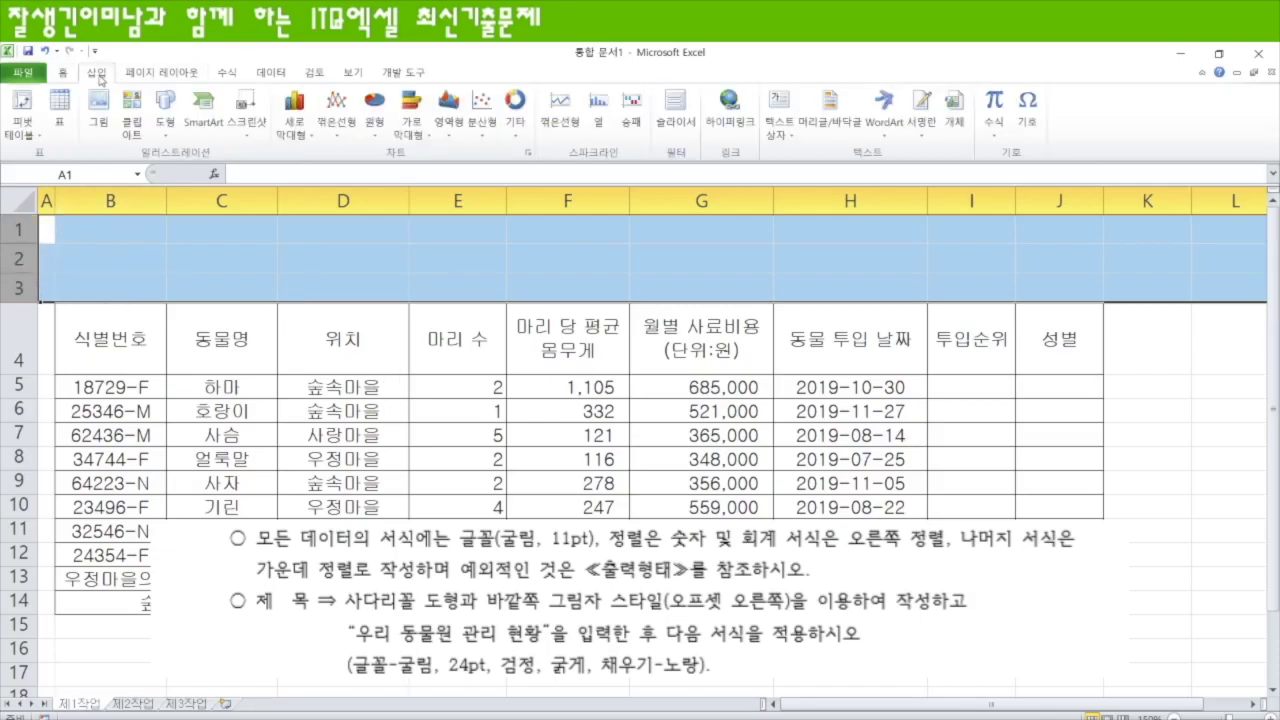
{"action": "left_click", "coordinate": [164, 139]}
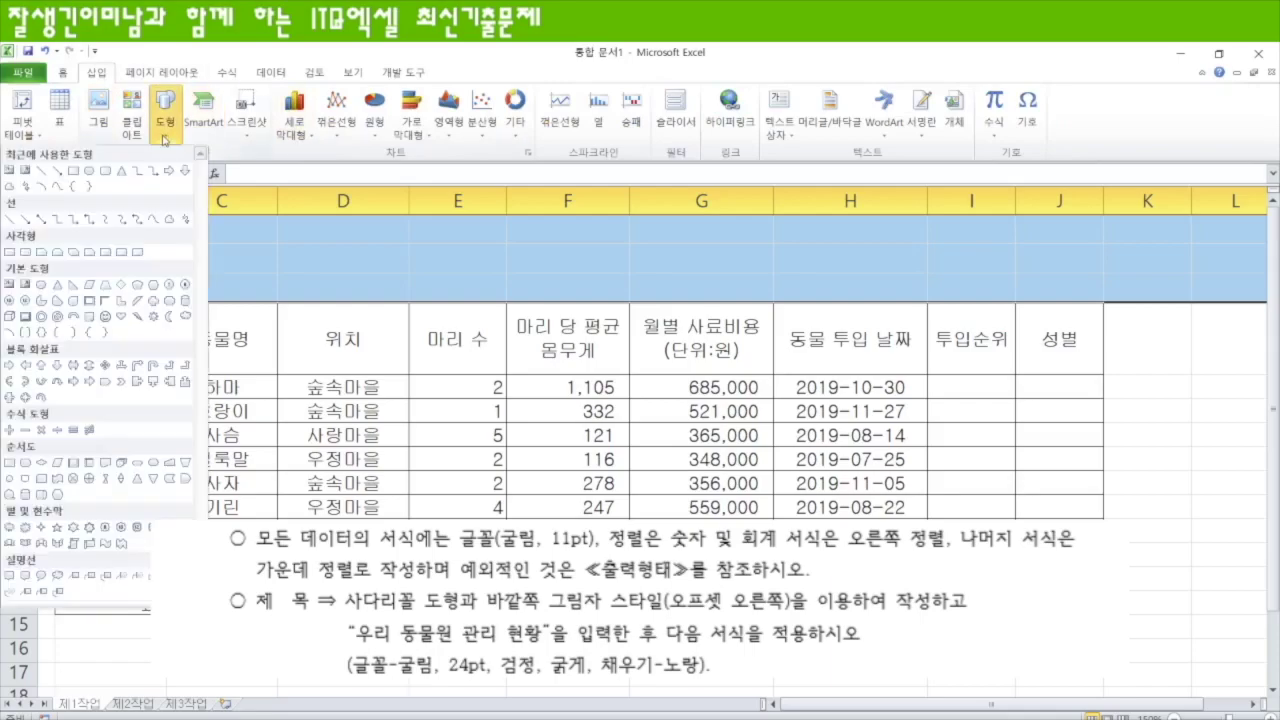
{"action": "left_click", "coordinate": [104, 287]}
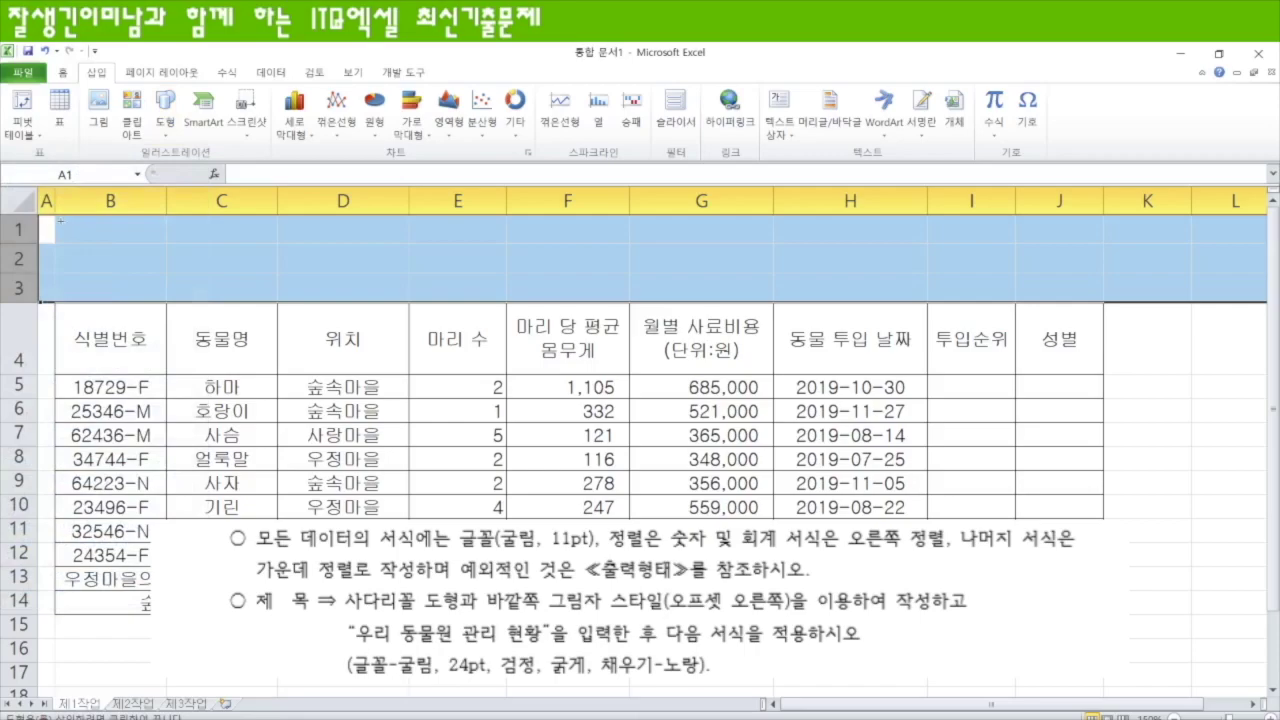
{"action": "left_click_drag", "start_coordinate": [56, 215], "coordinate": [707, 297]}
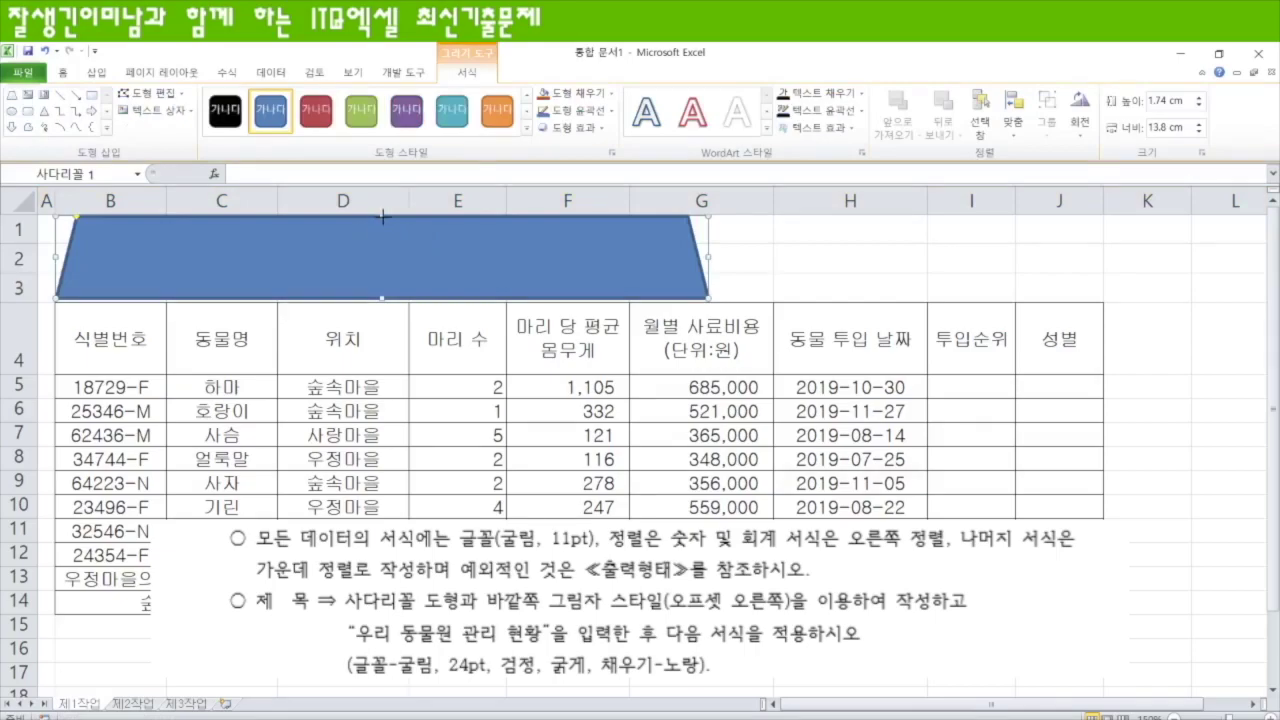
- Apply an Offset Right outer shadow to the blue trapezoid title shape
{"action": "left_click", "coordinate": [780, 284]}
{"action": "left_click", "coordinate": [594, 266]}
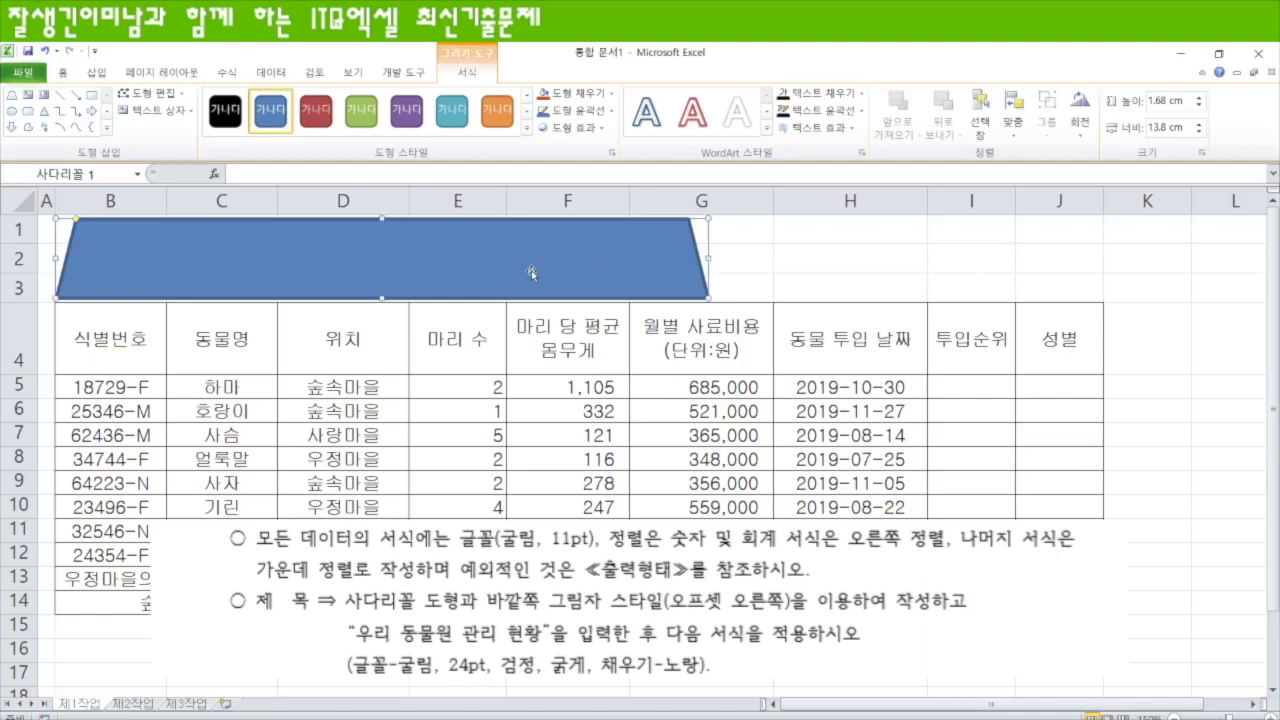
{"action": "left_click", "coordinate": [589, 130]}
{"action": "mouse_move", "coordinate": [541, 195]}
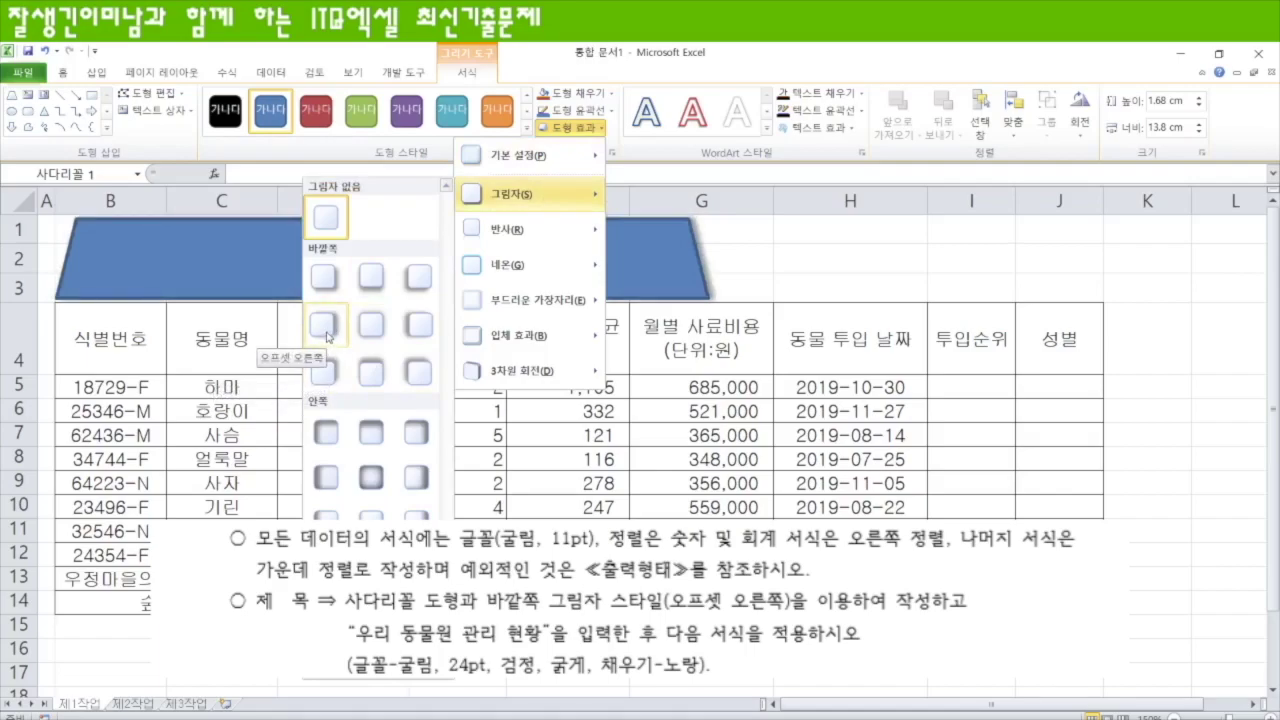
{"action": "left_click", "coordinate": [327, 337]}
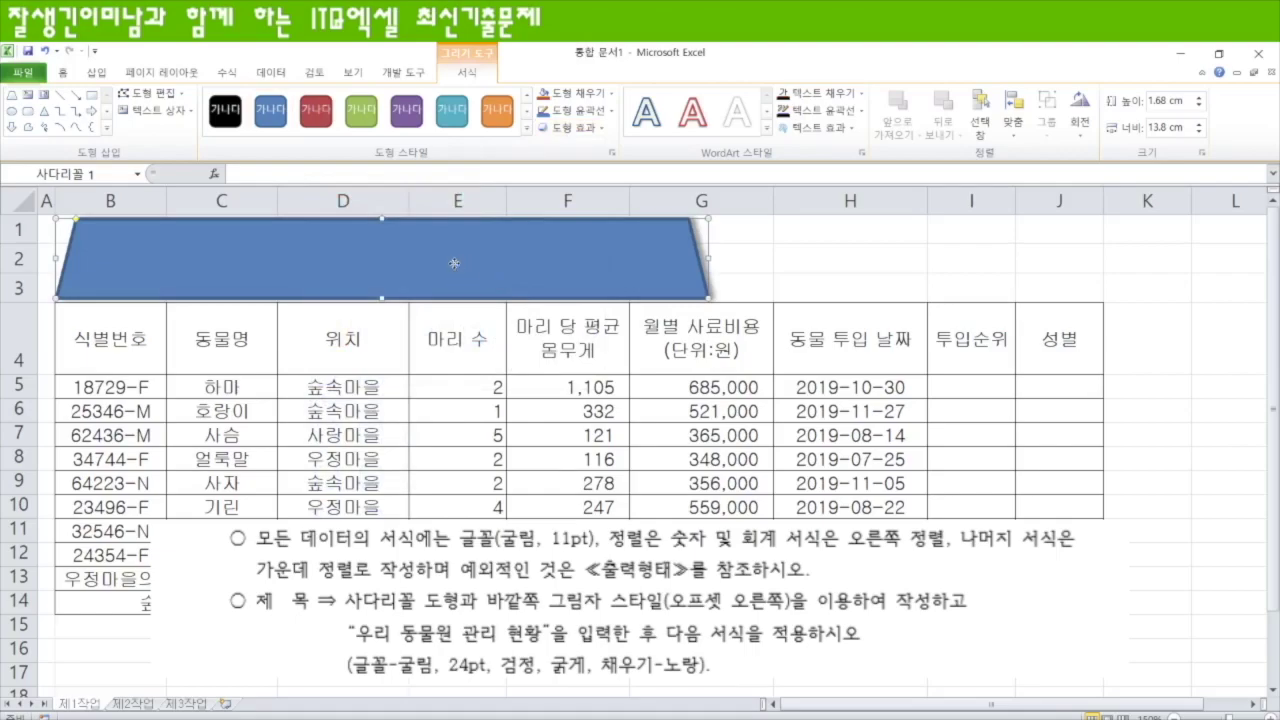
- Type the title 우리 동물원 관리 현황 in the trapezoid and set it to 굴림 24pt
{"action": "type", "text": "우리 동무"}
{"action": "type", "text": "원 관리"}
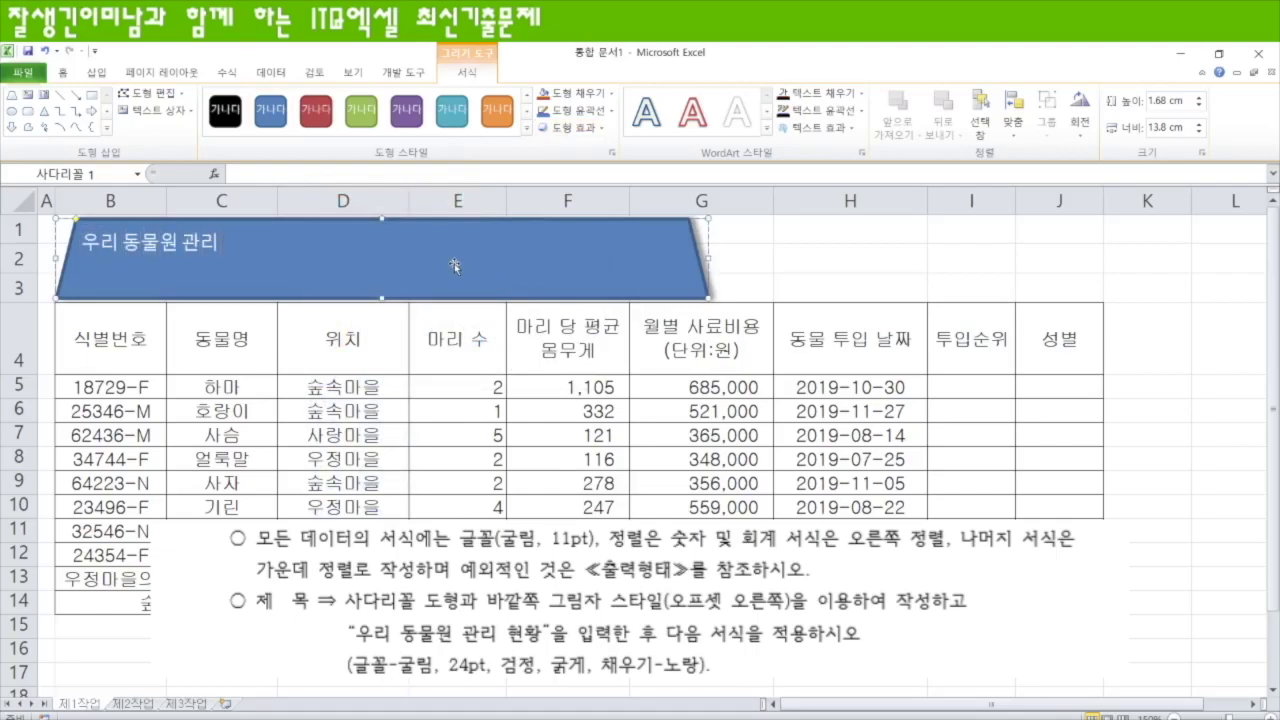
{"action": "type", "text": " 현호ㅏㅇ"}
{"action": "right_click", "coordinate": [382, 258]}
{"action": "left_click", "coordinate": [219, 214]}
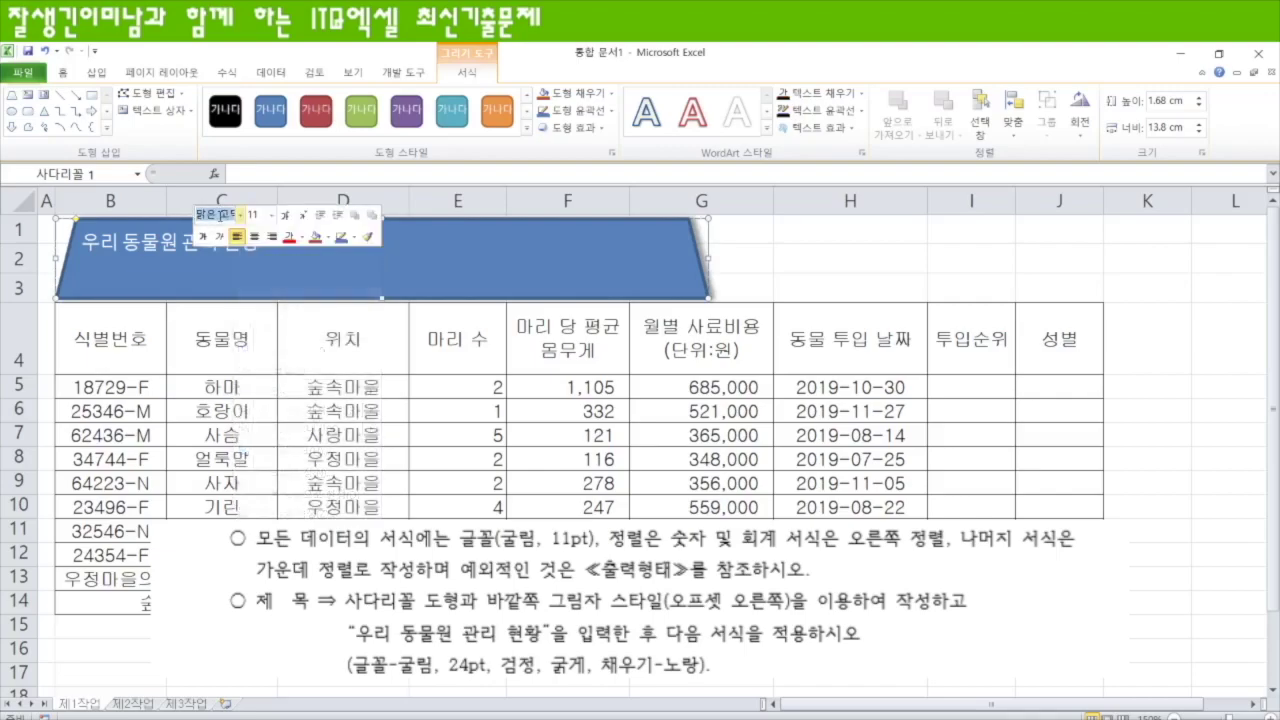
{"action": "type", "text": "굴림"}
{"action": "key", "text": "Return"}
{"action": "left_click", "coordinate": [252, 214]}
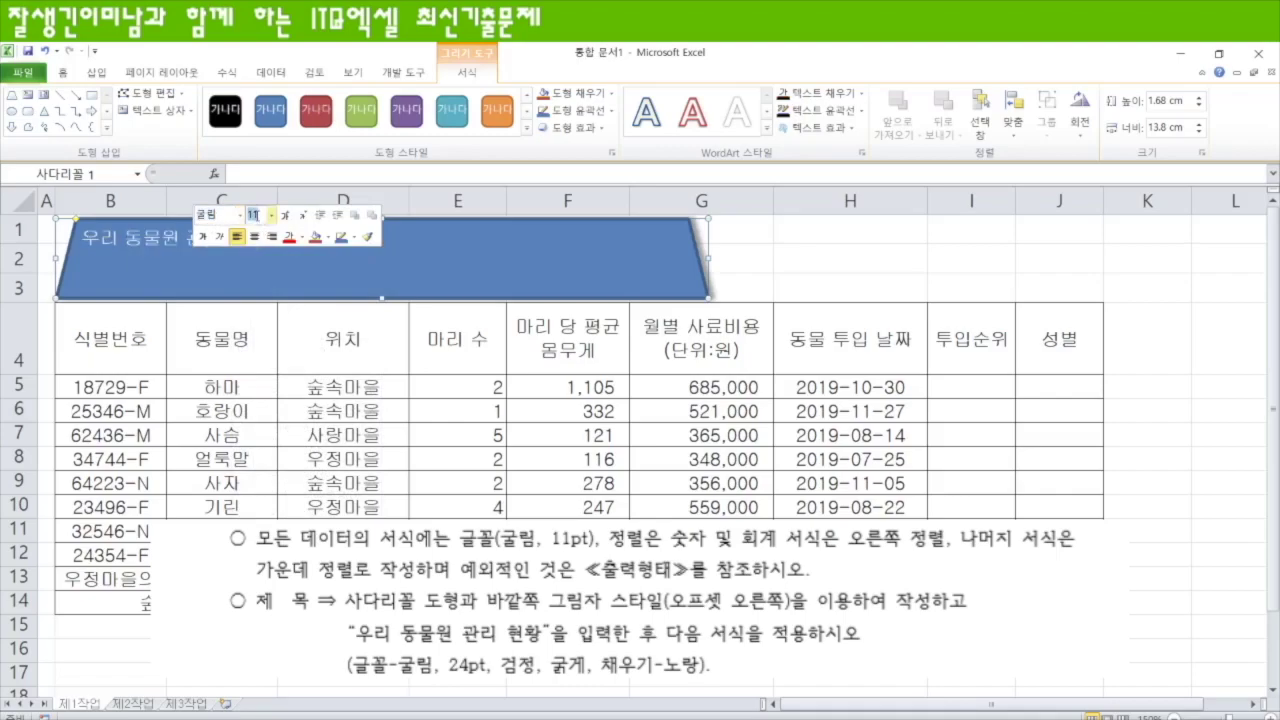
{"action": "key", "text": "Return"}
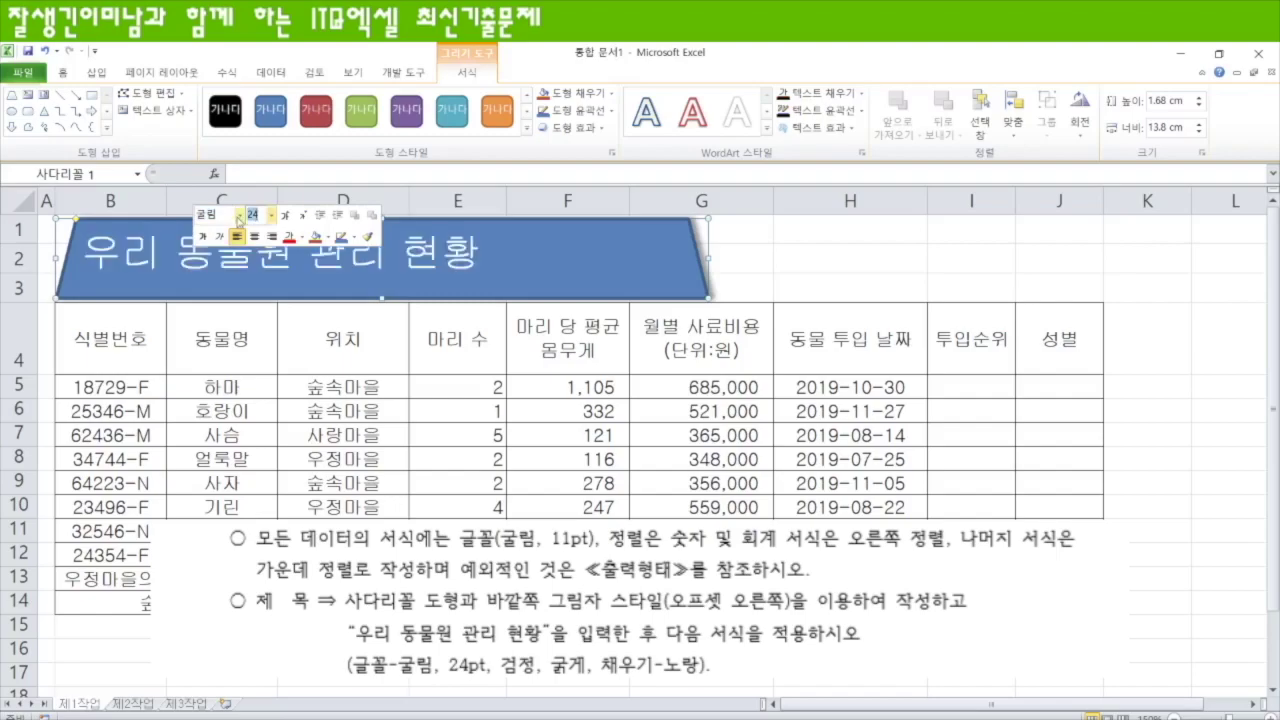
- Make the title text bold and black, and fill the trapezoid yellow
{"action": "left_click", "coordinate": [302, 237]}
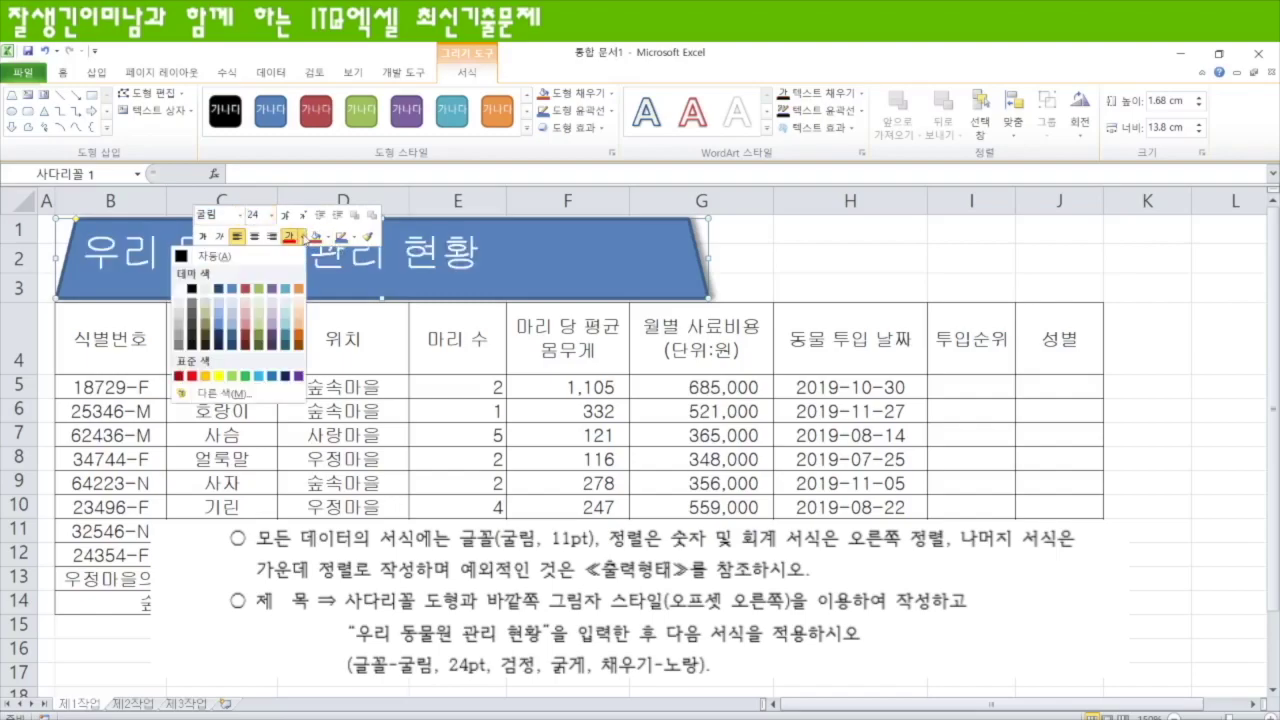
{"action": "left_click", "coordinate": [191, 289]}
{"action": "left_click", "coordinate": [205, 238]}
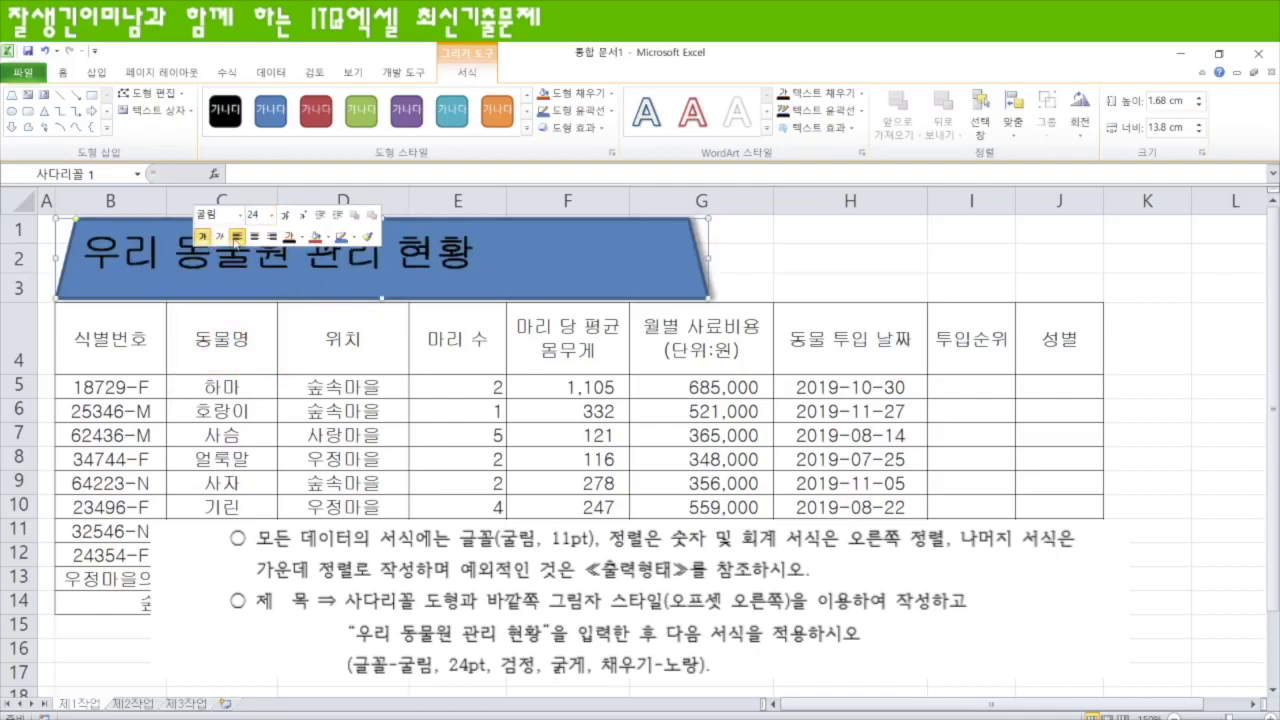
{"action": "left_click", "coordinate": [328, 237]}
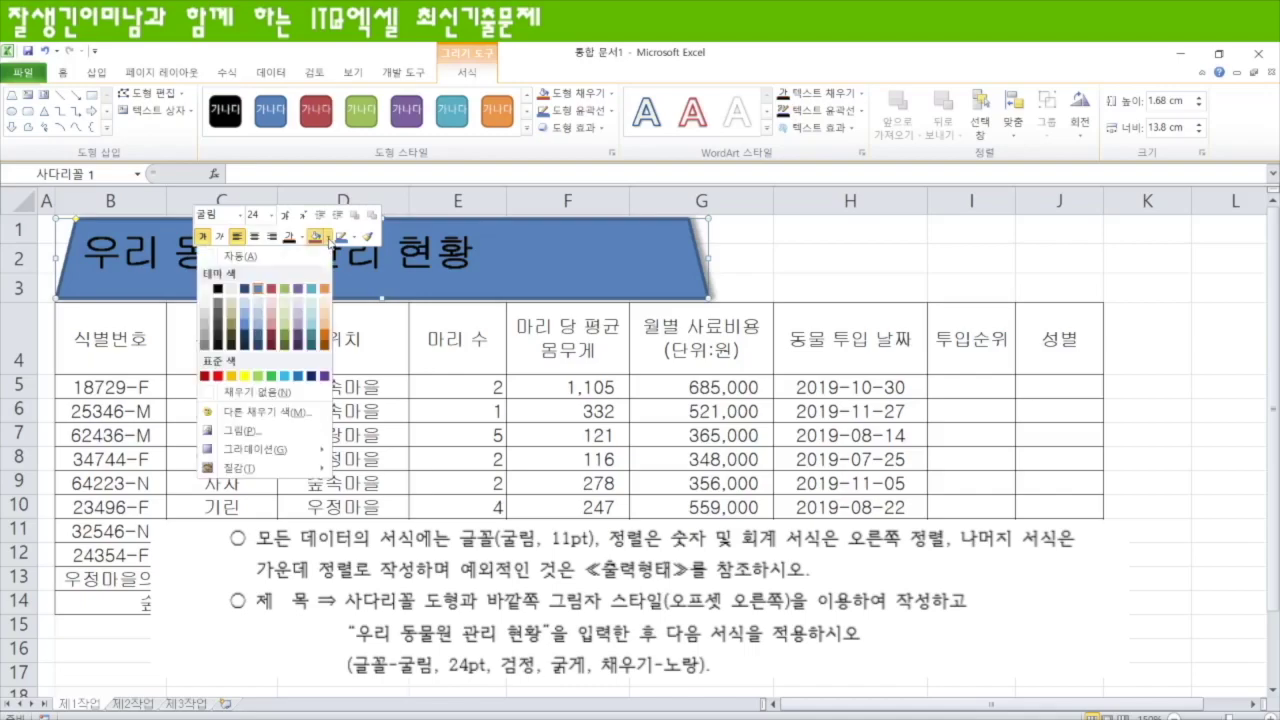
{"action": "left_click", "coordinate": [245, 377]}
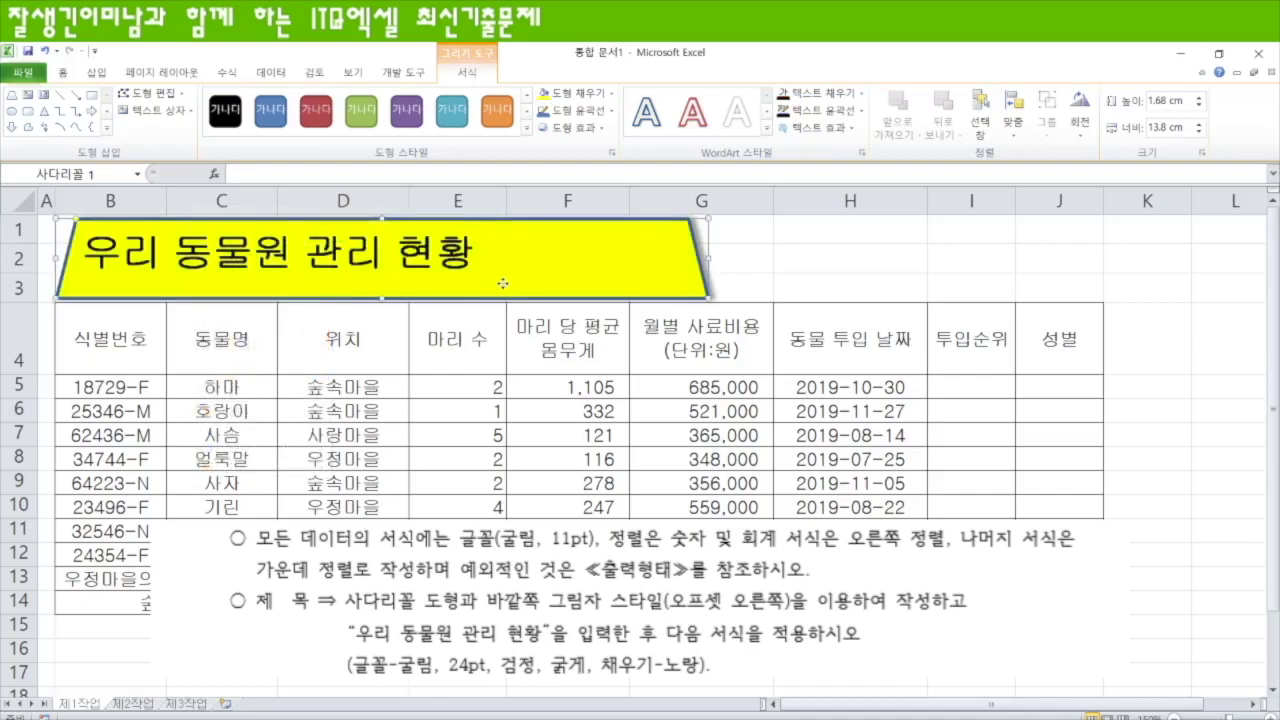
- Centre the title both horizontally and vertically within the trapezoid
{"action": "left_click", "coordinate": [63, 72]}
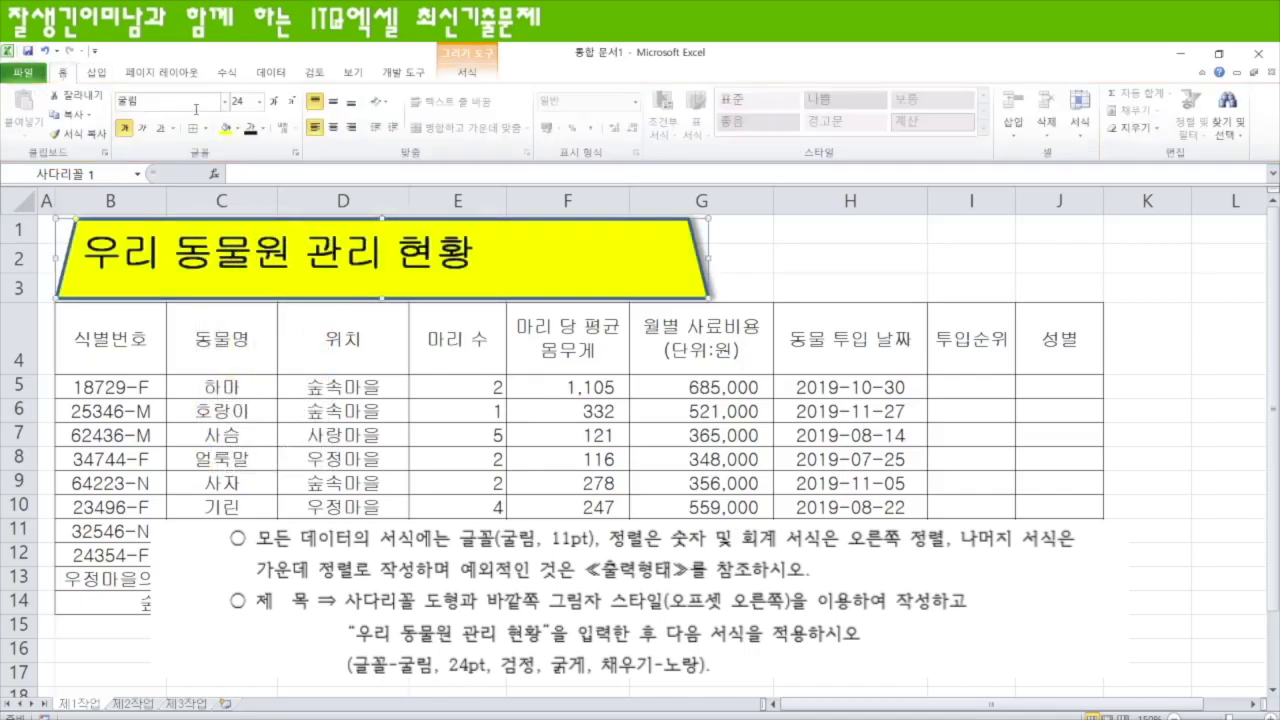
{"action": "left_click", "coordinate": [333, 128]}
{"action": "left_click", "coordinate": [333, 102]}
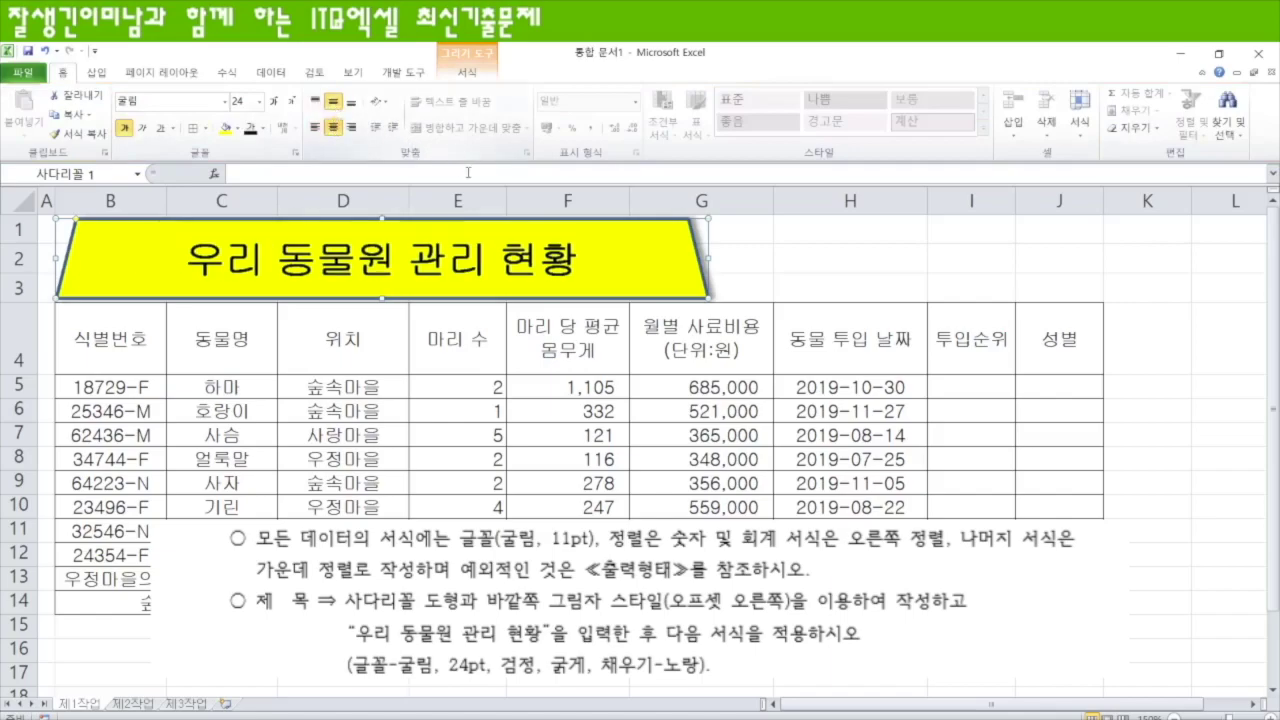
{"action": "left_click", "coordinate": [752, 283]}
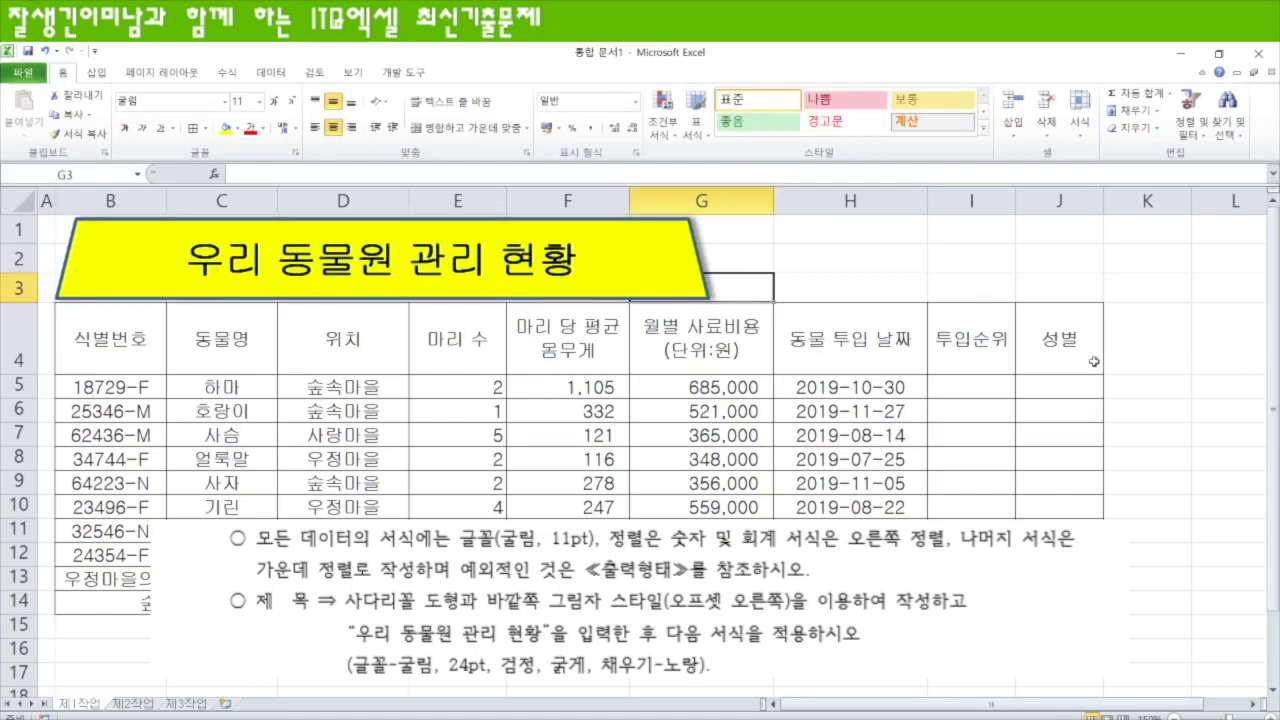
{"action": "left_click_drag", "start_coordinate": [1060, 624], "coordinate": [1110, 704]}
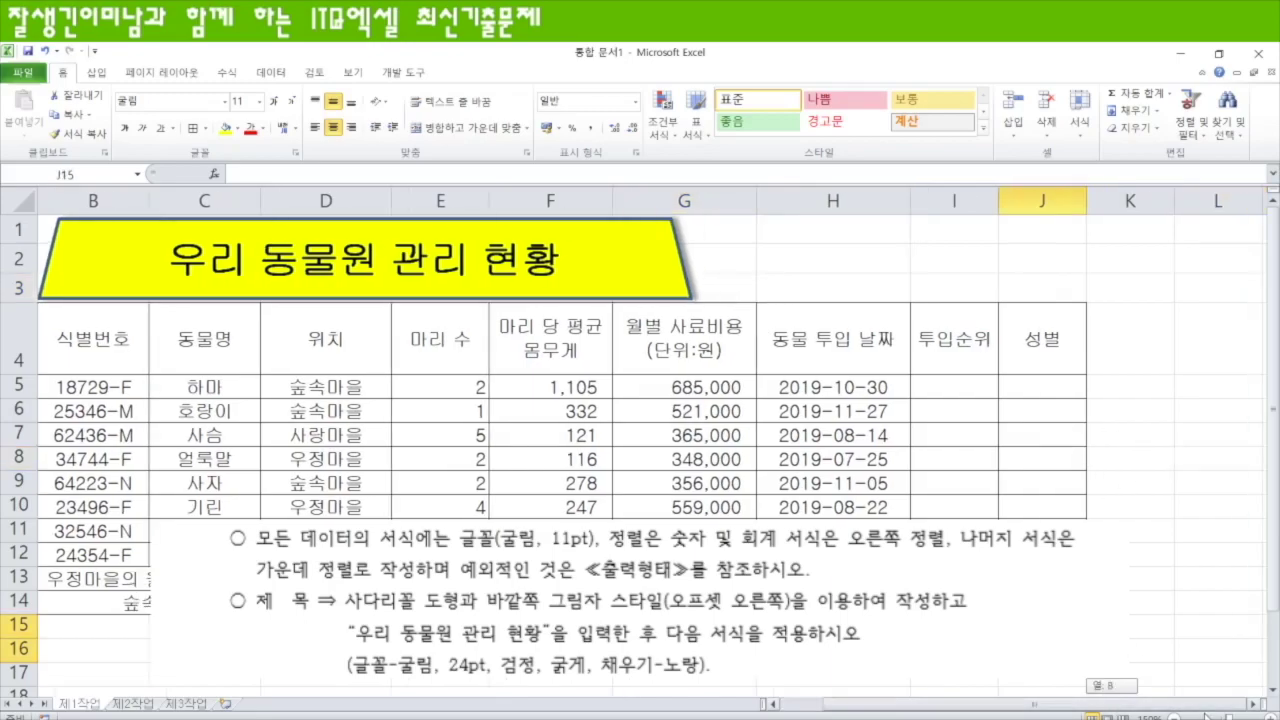
{"action": "left_click", "coordinate": [1256, 704]}
{"action": "left_click", "coordinate": [1256, 704]}
{"action": "left_click", "coordinate": [1256, 704]}
- Enter 결재, 담당, 과장 and 차장 across cells L18:O18
{"action": "scroll", "coordinate": [870, 512], "scroll_direction": "down", "scroll_amount": 2}
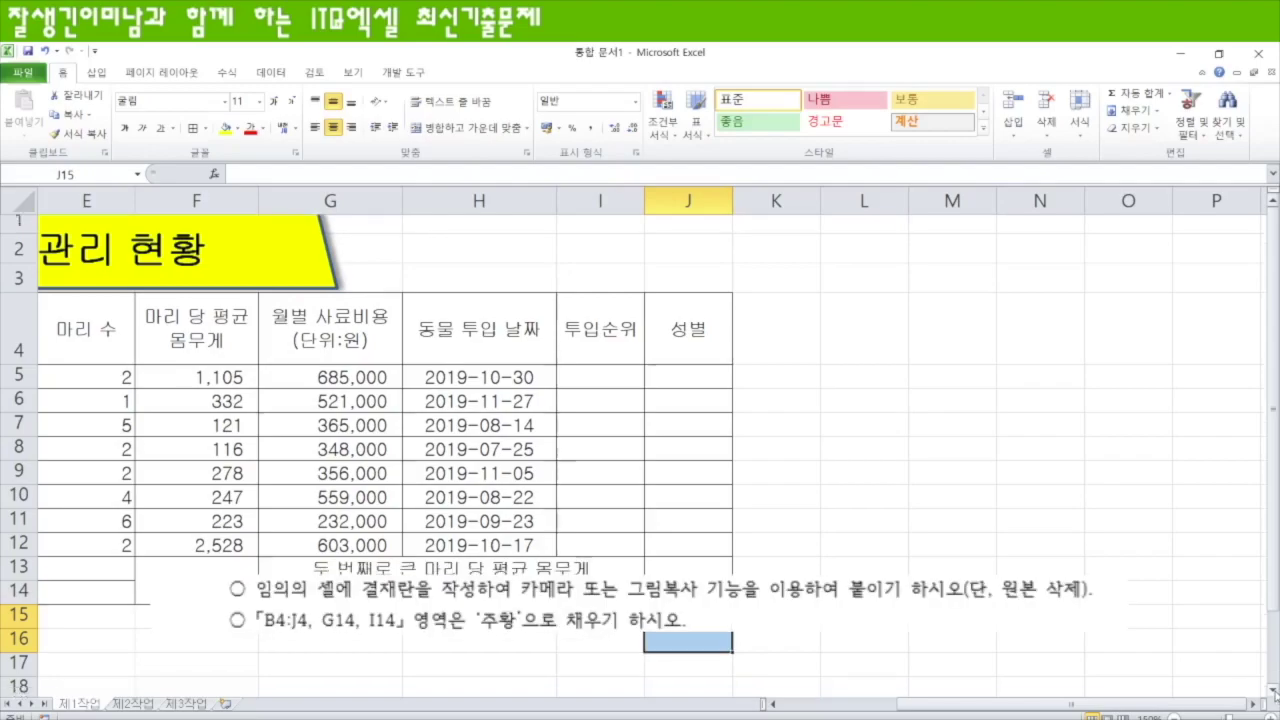
{"action": "left_click", "coordinate": [876, 516]}
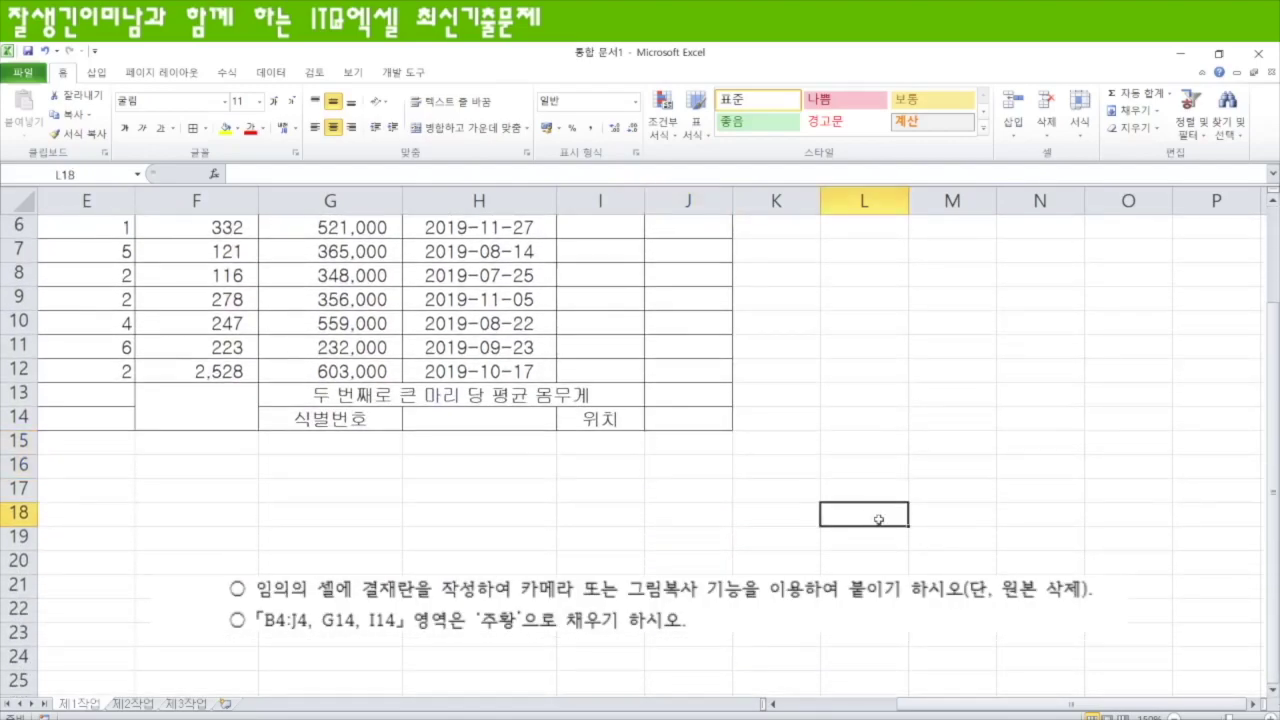
{"action": "type", "text": "결재"}
{"action": "key", "text": "Tab"}
{"action": "type", "text": "담ㄷㅏㅇ"}
{"action": "key", "text": "Tab"}
{"action": "type", "text": "과장"}
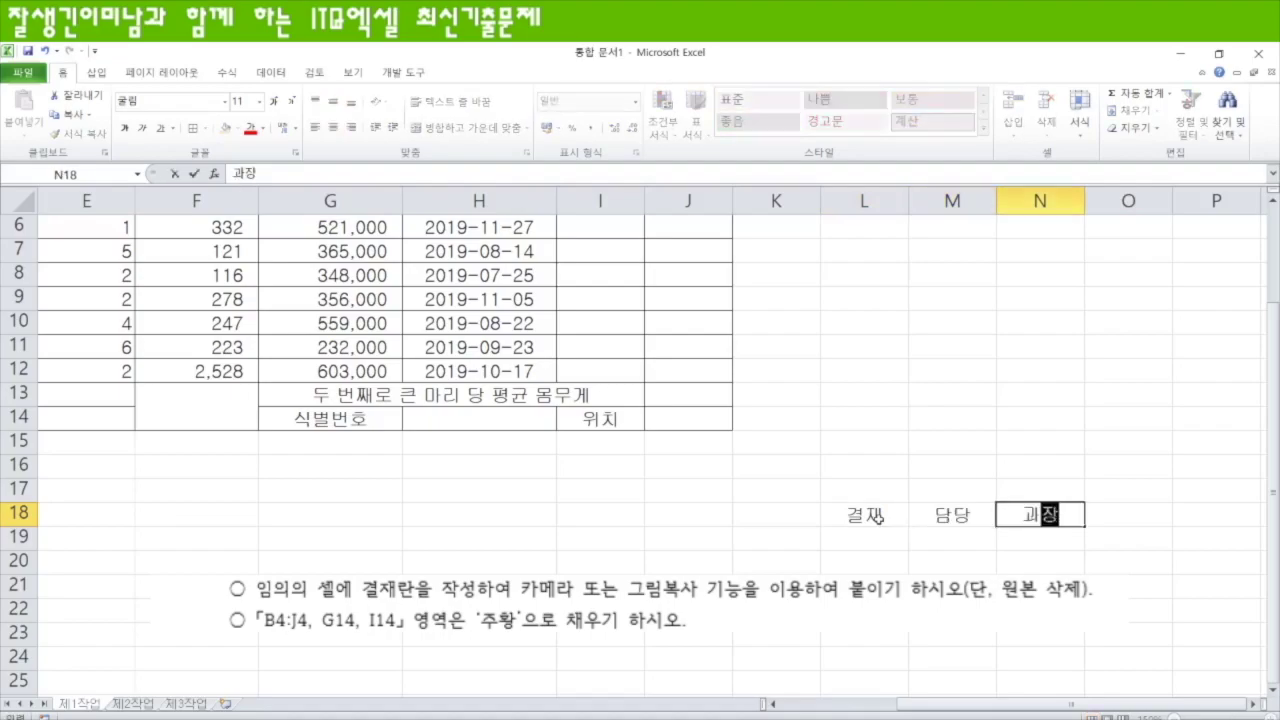
{"action": "key", "text": "Tab"}
{"action": "type", "text": "차장"}
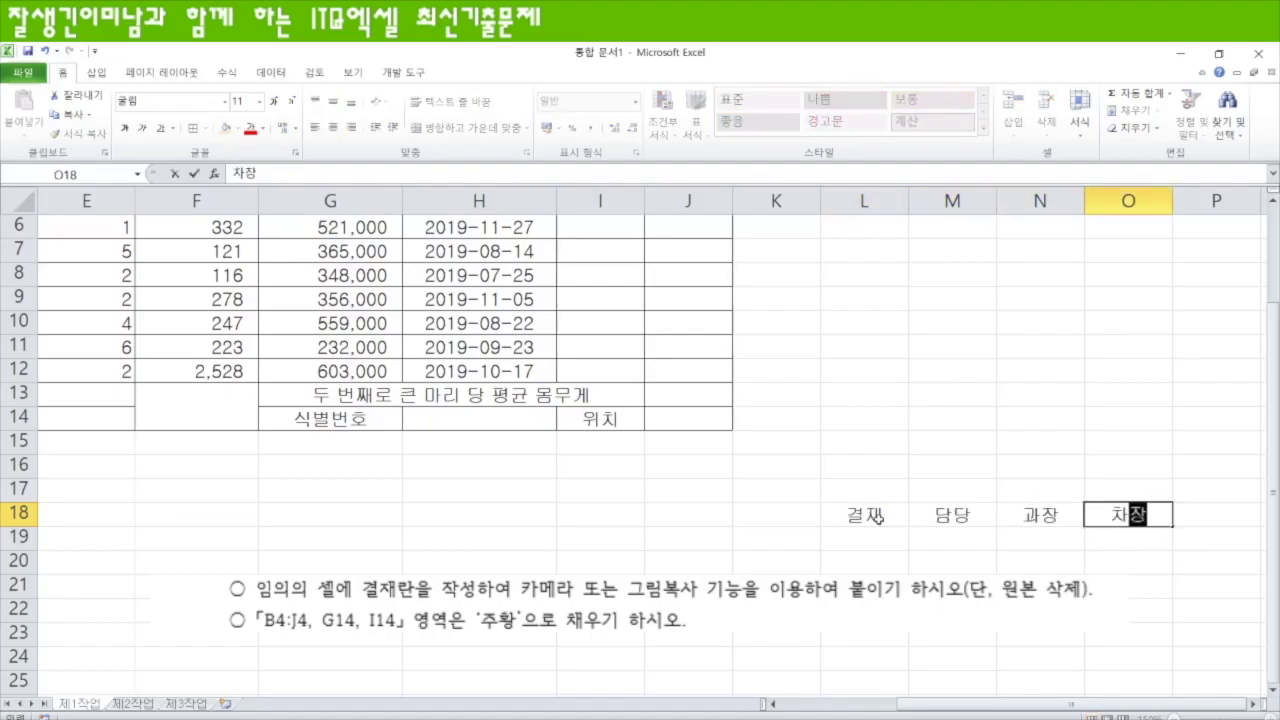
{"action": "key", "text": "Return"}
- Give L18:O19 all borders and merge L18:L19 with 결재 written vertically
{"action": "left_click_drag", "start_coordinate": [872, 518], "coordinate": [1100, 540]}
{"action": "left_click", "coordinate": [194, 129]}
{"action": "left_click_drag", "start_coordinate": [871, 518], "coordinate": [871, 536]}
{"action": "left_click", "coordinate": [482, 129]}
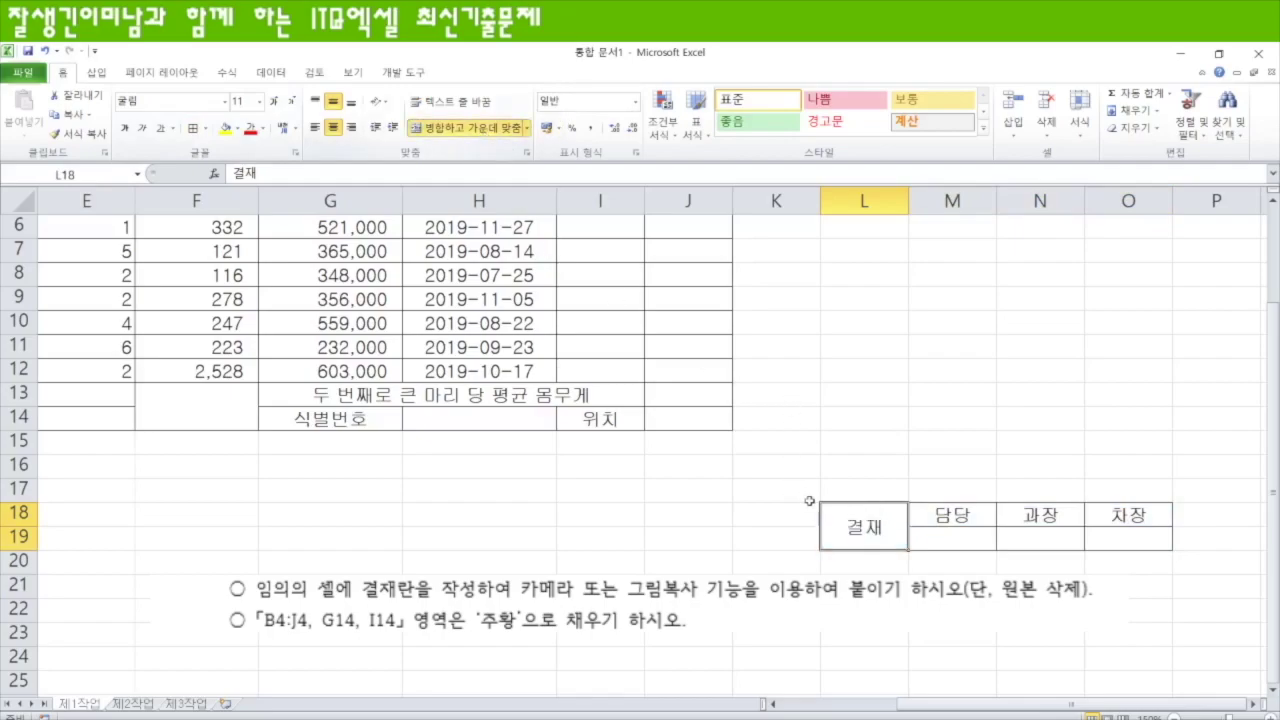
{"action": "left_click", "coordinate": [378, 101]}
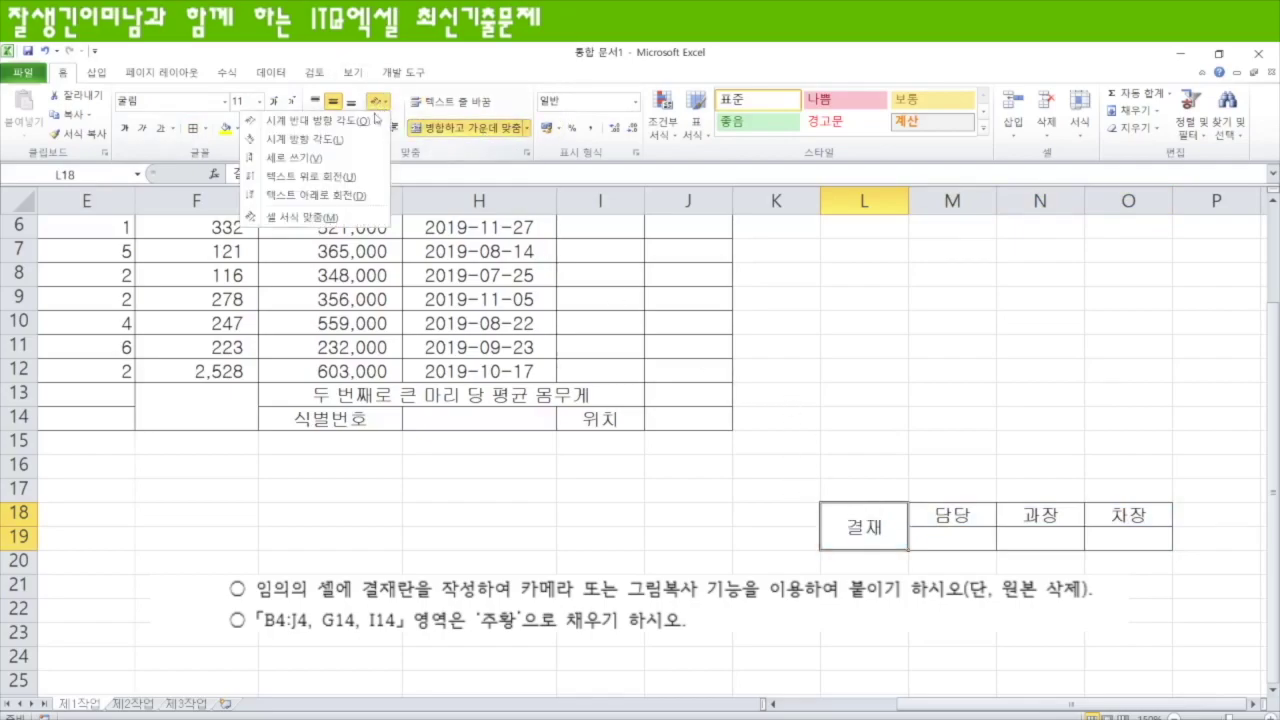
{"action": "left_click", "coordinate": [318, 158]}
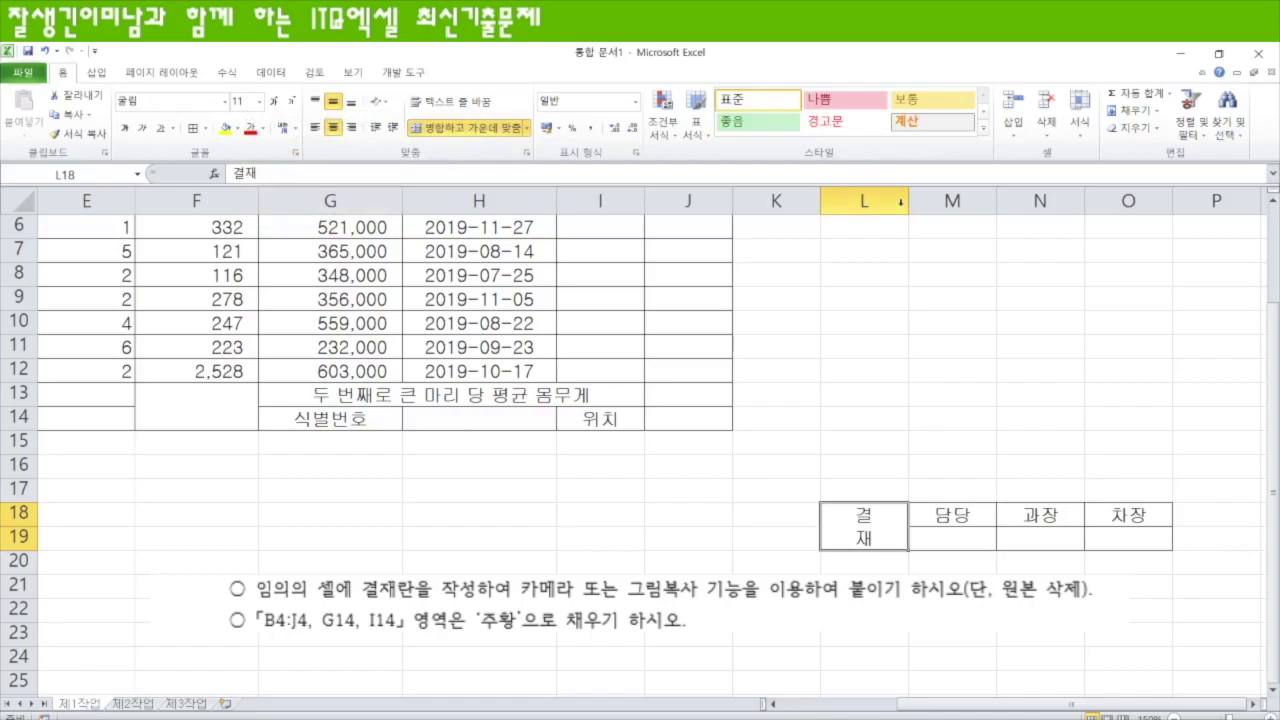
- Narrow column L and raise row 19 to about 20.60 for the signature spaces
{"action": "left_click_drag", "start_coordinate": [903, 200], "coordinate": [852, 200]}
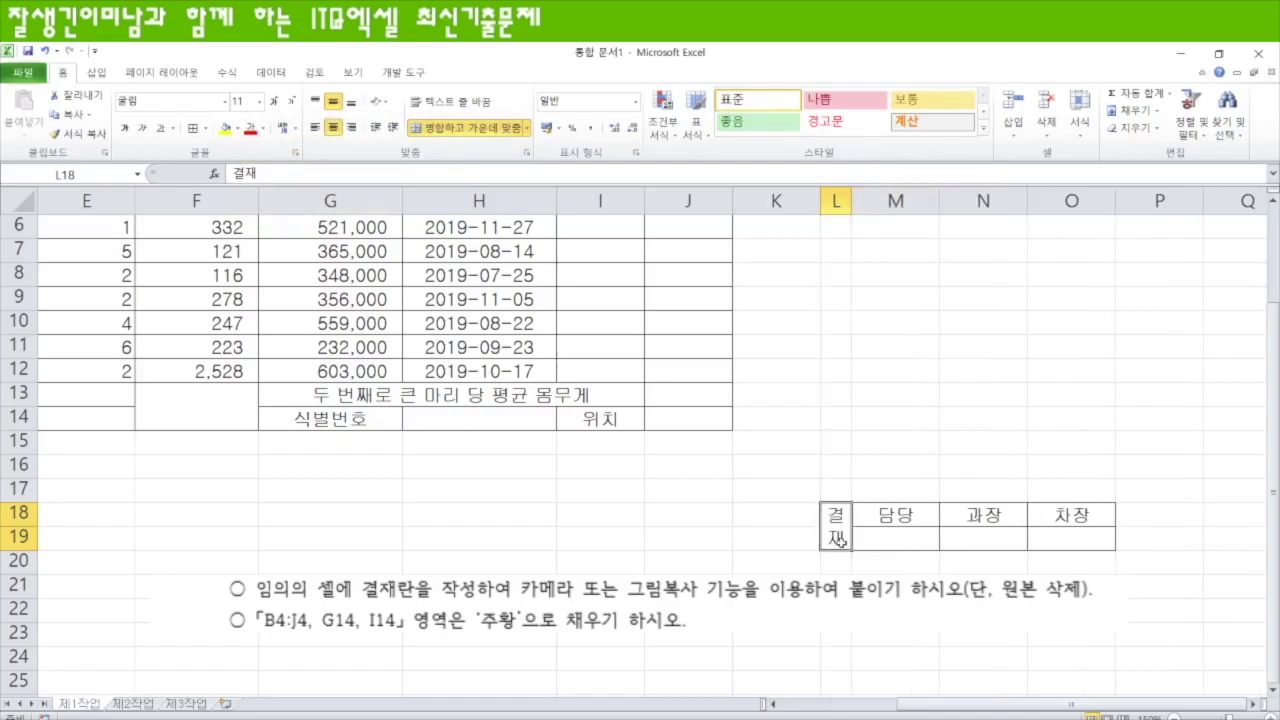
{"action": "left_click_drag", "start_coordinate": [18, 549], "coordinate": [18, 578]}
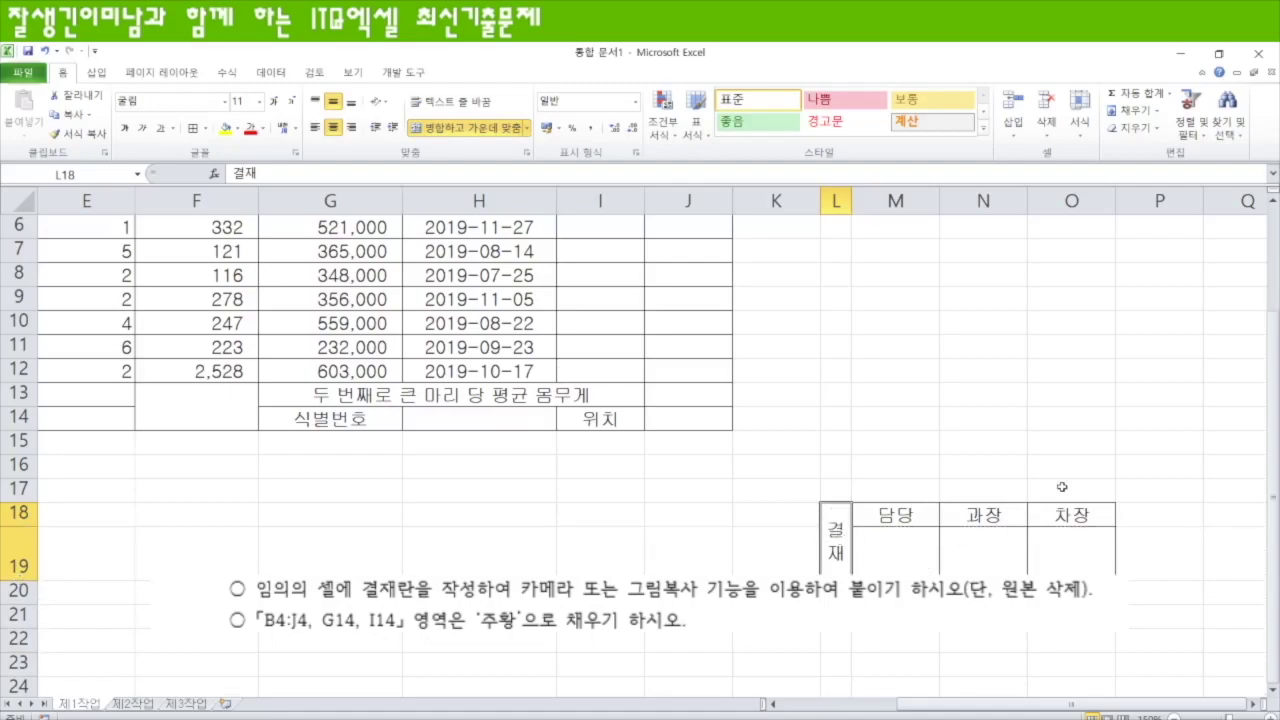
{"action": "left_click_drag", "start_coordinate": [842, 540], "coordinate": [1066, 548]}
- Paste the approval box as a picture and fit it over H1:J3
{"action": "key", "text": "ctrl+c"}
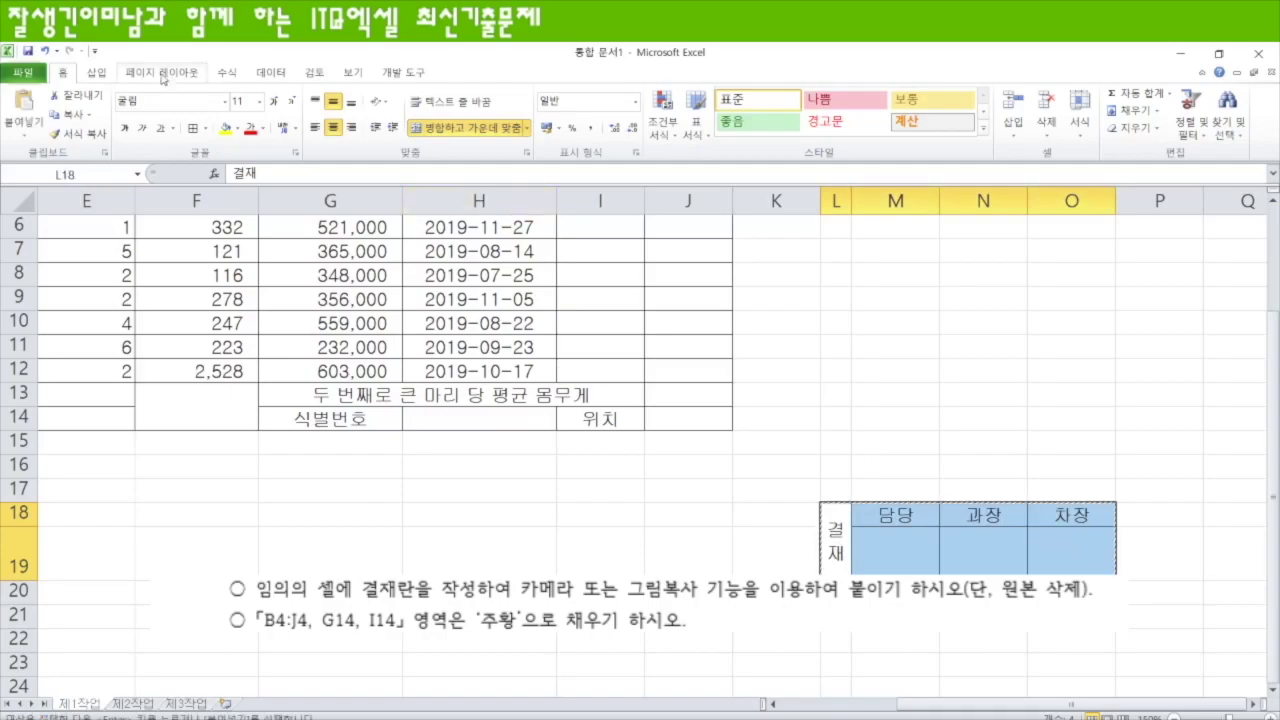
{"action": "left_click", "coordinate": [25, 136]}
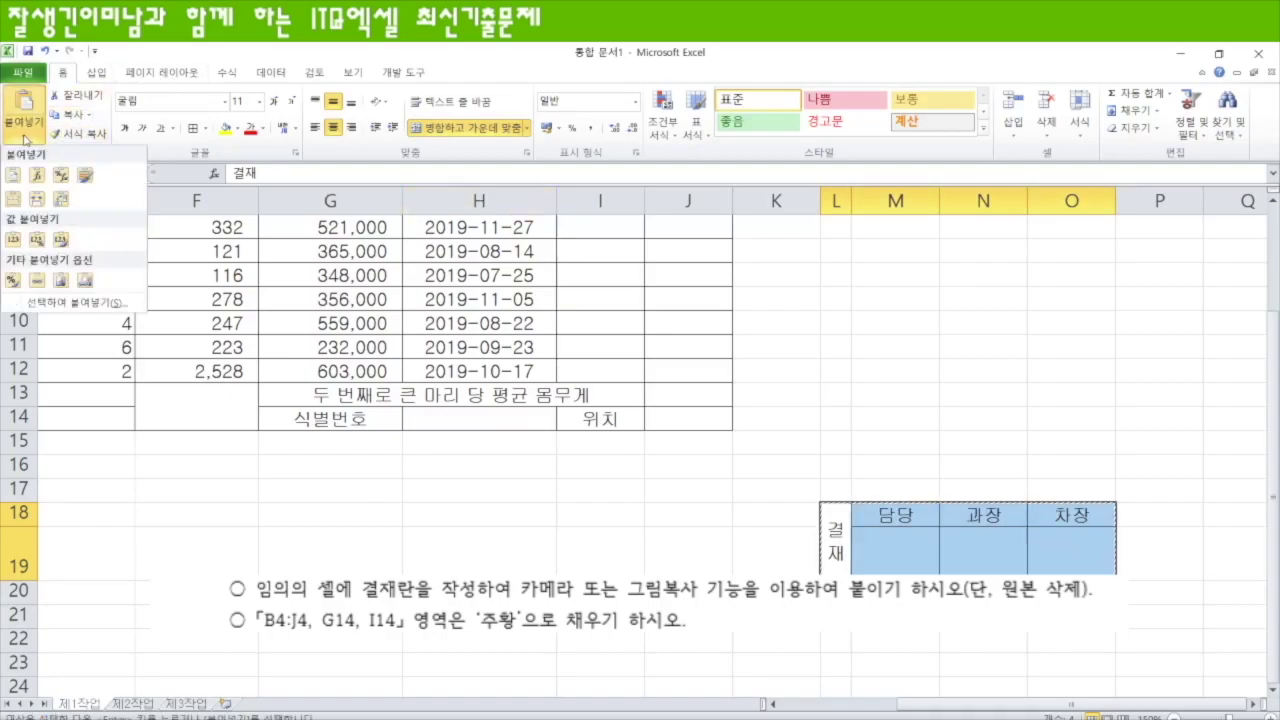
{"action": "left_click", "coordinate": [61, 281]}
{"action": "left_click_drag", "start_coordinate": [900, 540], "coordinate": [745, 378]}
{"action": "scroll", "coordinate": [491, 430], "scroll_direction": "up", "scroll_amount": 2}
{"action": "left_click_drag", "start_coordinate": [760, 530], "coordinate": [491, 257]}
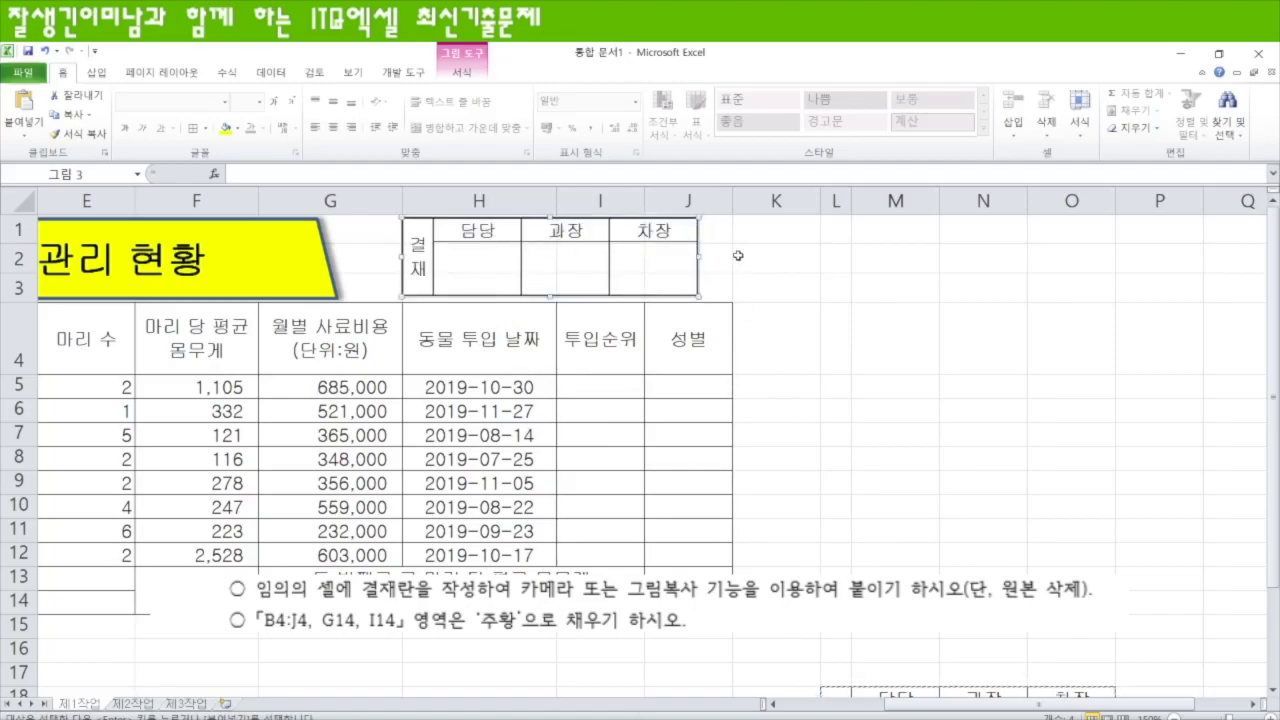
{"action": "left_click_drag", "start_coordinate": [696, 256], "coordinate": [730, 256]}
{"action": "left_click", "coordinate": [862, 336]}
{"action": "left_click", "coordinate": [644, 282]}
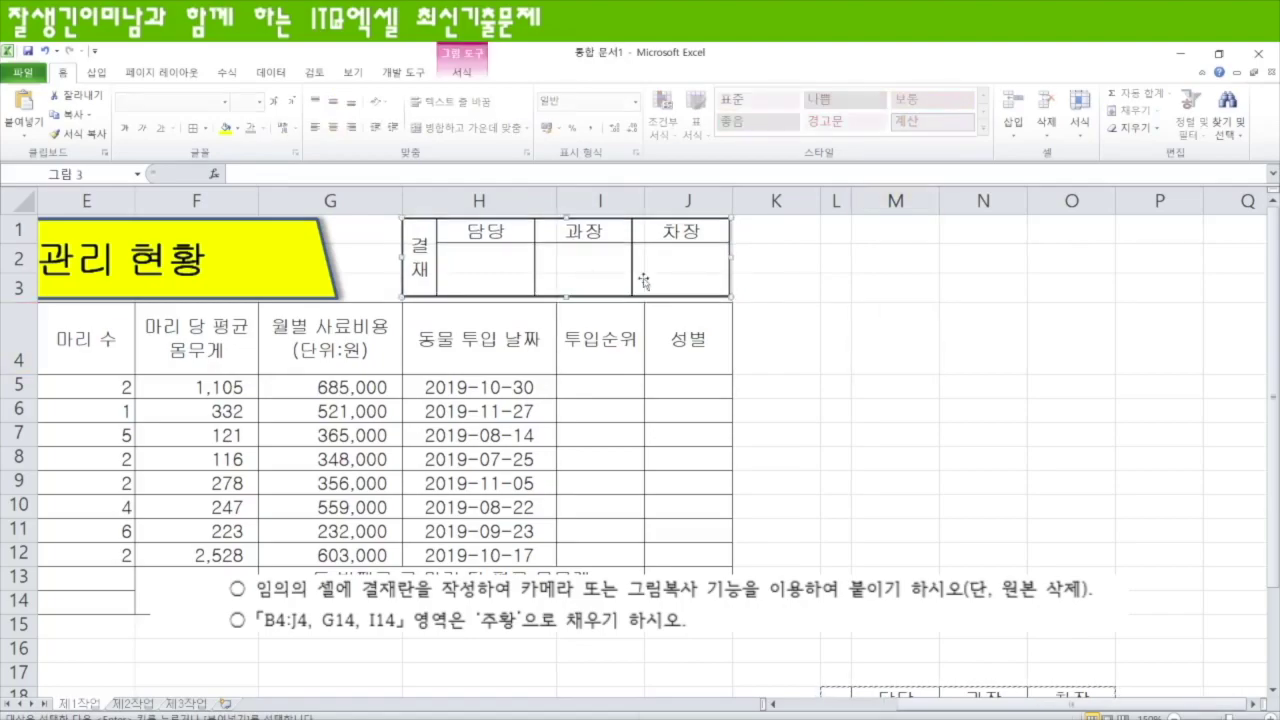
{"action": "left_click", "coordinate": [914, 405]}
{"action": "scroll", "coordinate": [955, 523], "scroll_direction": "down", "scroll_amount": 3}
{"action": "scroll", "coordinate": [955, 523], "scroll_direction": "up", "scroll_amount": 2}
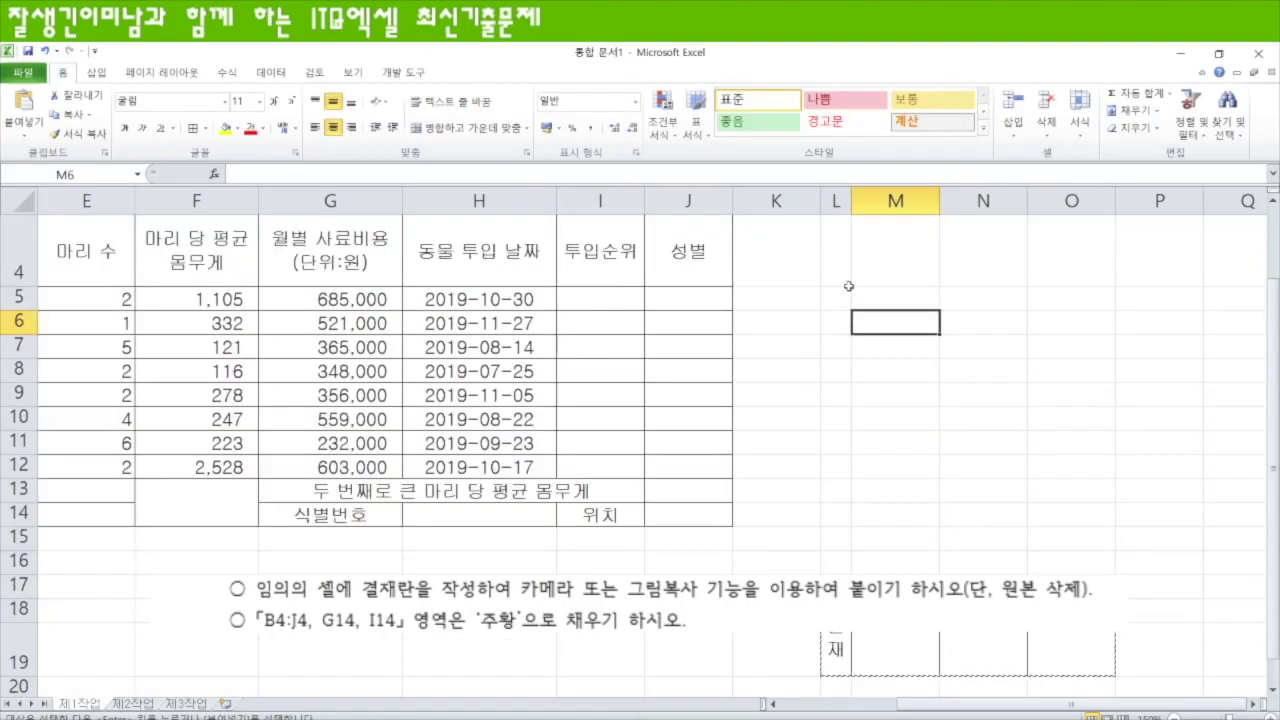
- Delete columns L through P that held the original approval box
{"action": "left_click_drag", "start_coordinate": [836, 201], "coordinate": [1160, 201]}
{"action": "right_click", "coordinate": [820, 198]}
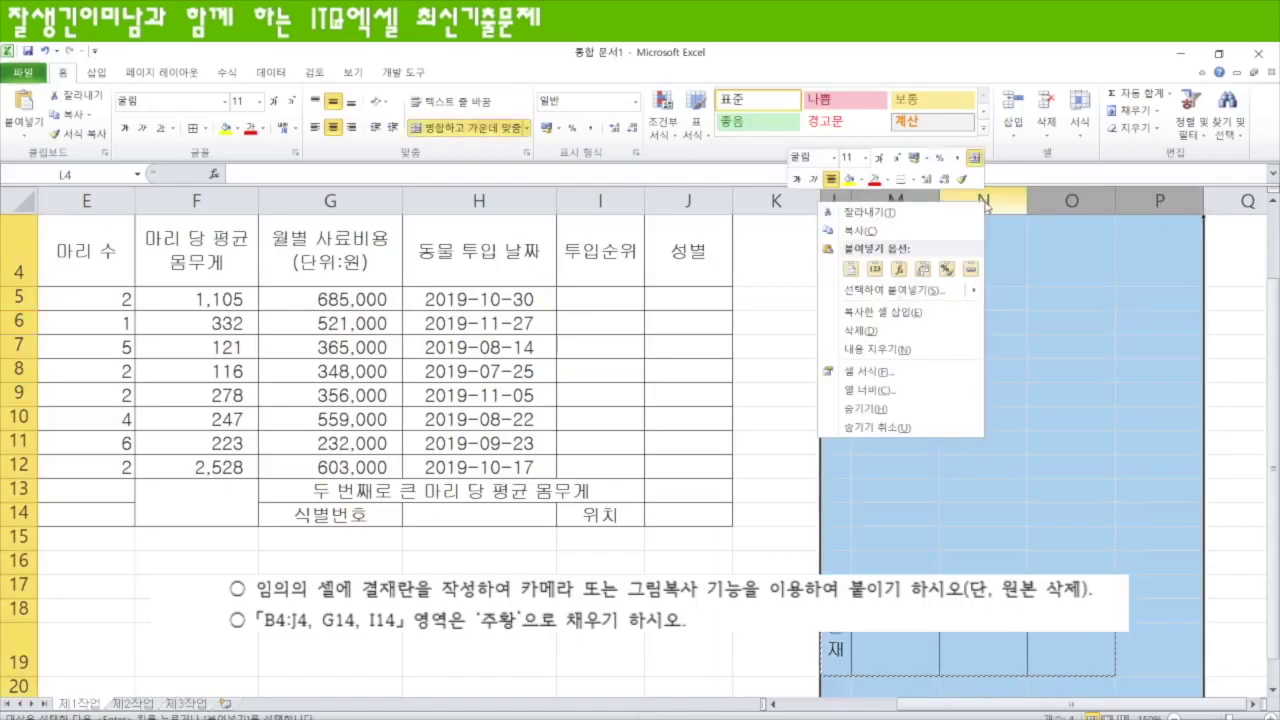
{"action": "left_click", "coordinate": [862, 330]}
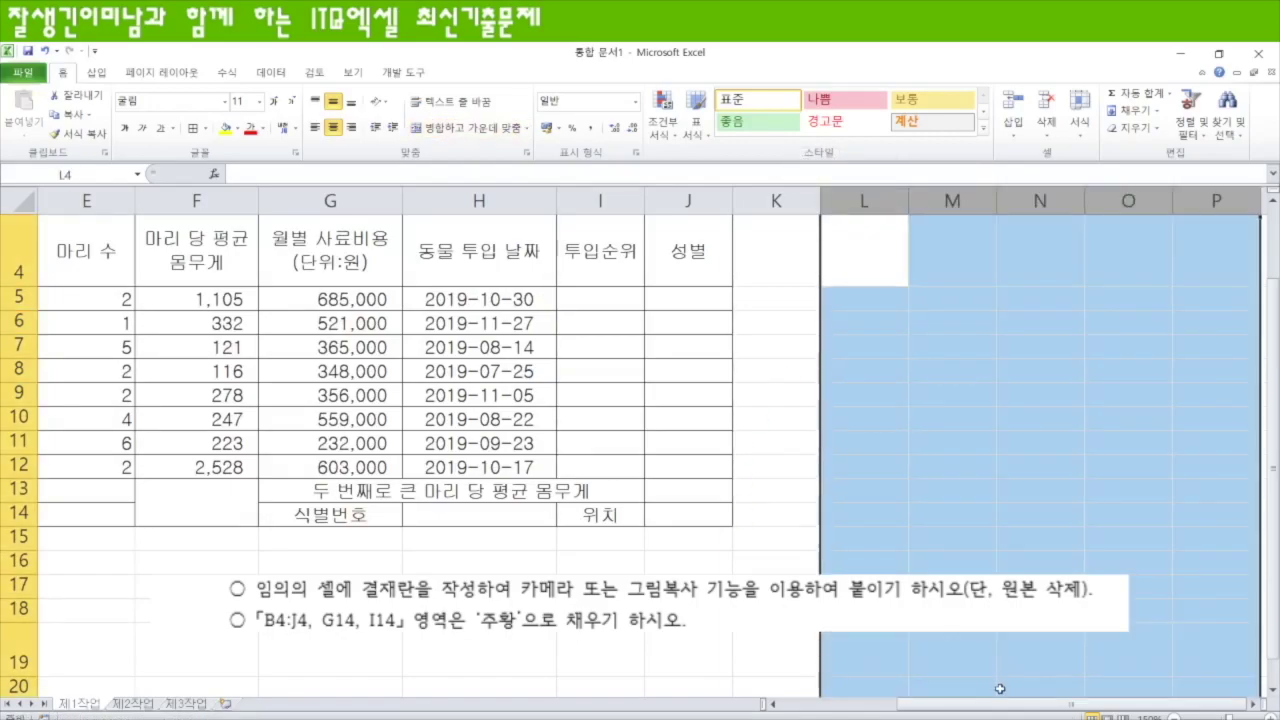
{"action": "left_click_drag", "start_coordinate": [960, 704], "coordinate": [870, 704]}
{"action": "scroll", "coordinate": [805, 637], "scroll_direction": "up", "scroll_amount": 1}
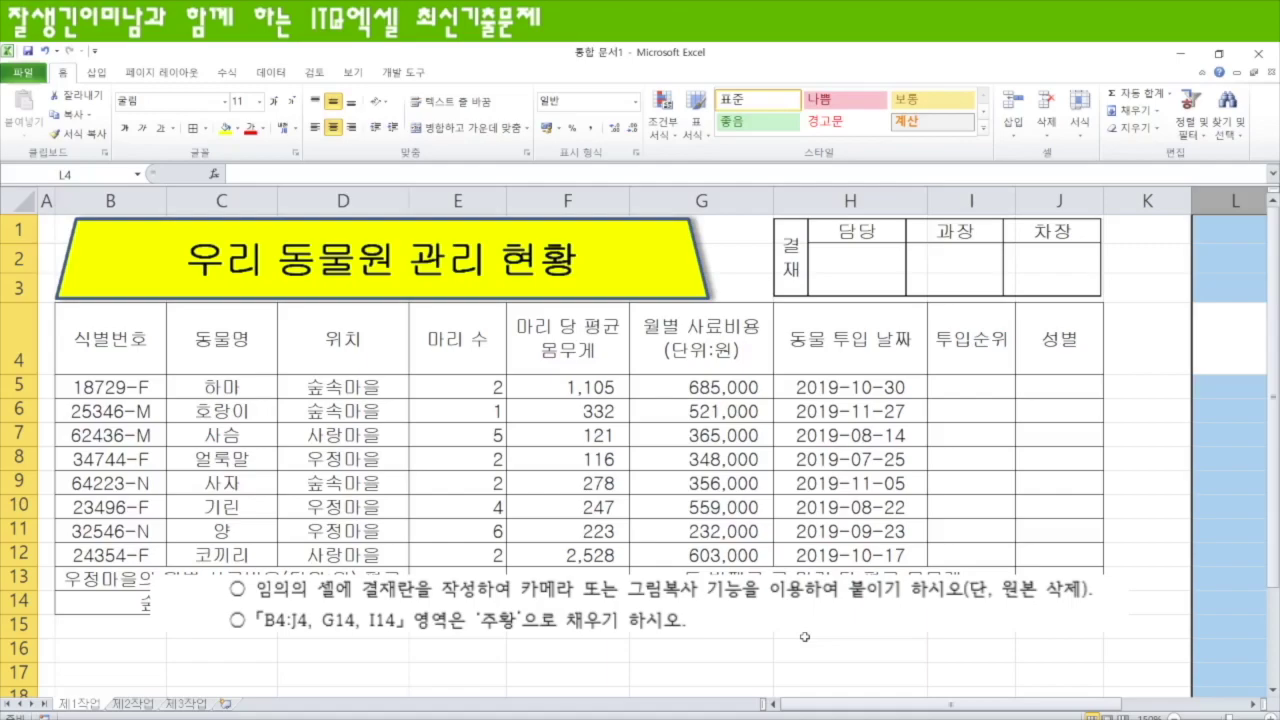
- Select B4:J4 together with G14 and I14 and apply an orange fill
{"action": "left_click_drag", "start_coordinate": [132, 338], "coordinate": [1045, 356]}
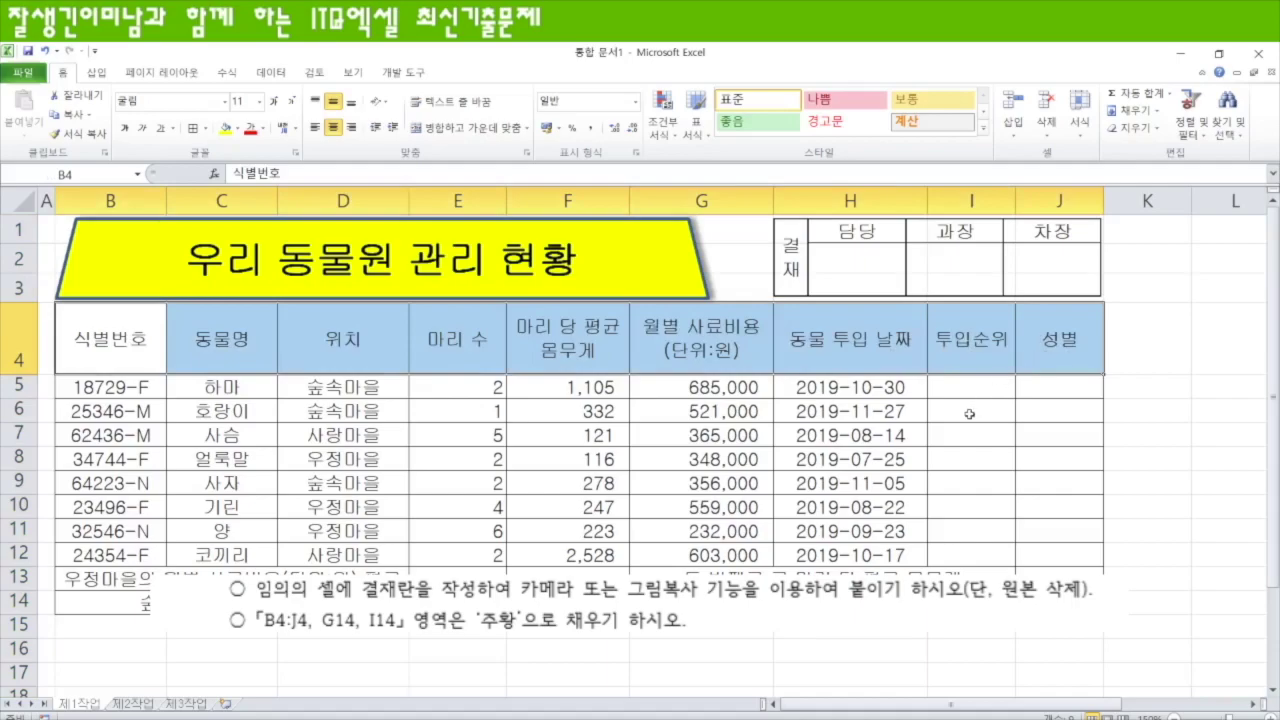
{"action": "left_click", "coordinate": [701, 600], "text": "ctrl"}
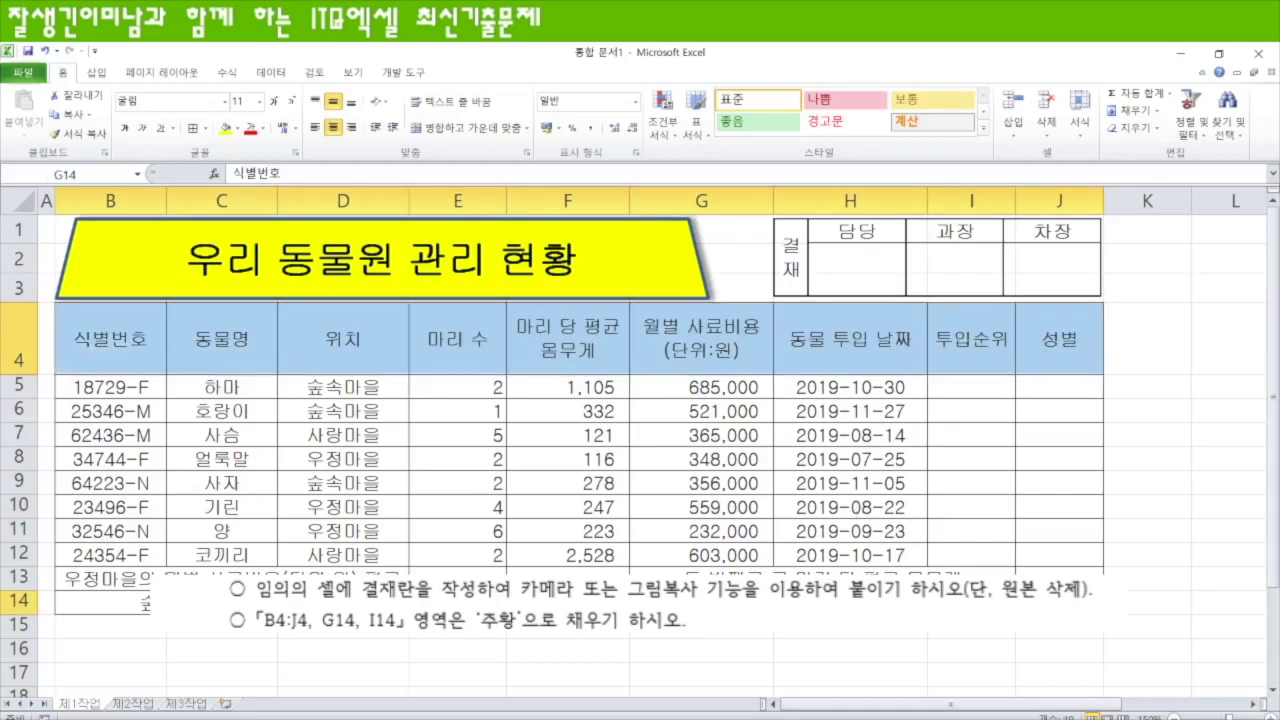
{"action": "left_click", "coordinate": [971, 600], "text": "ctrl"}
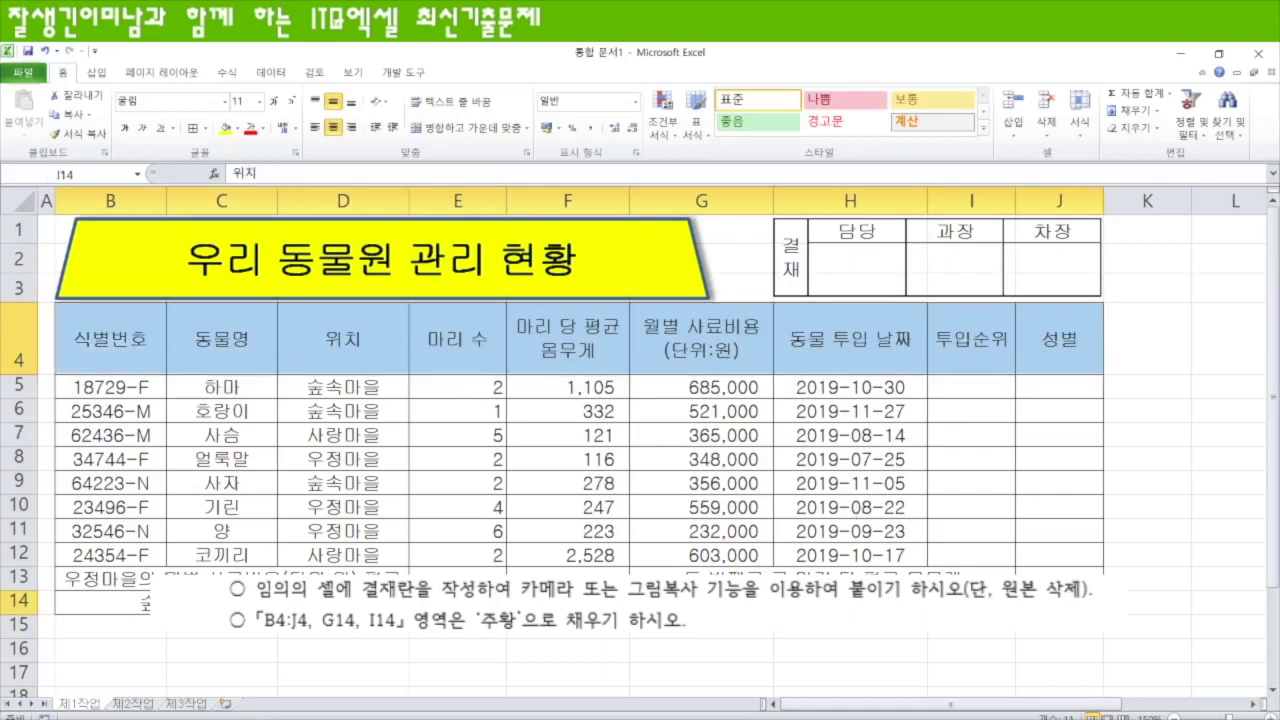
{"action": "left_click", "coordinate": [237, 128]}
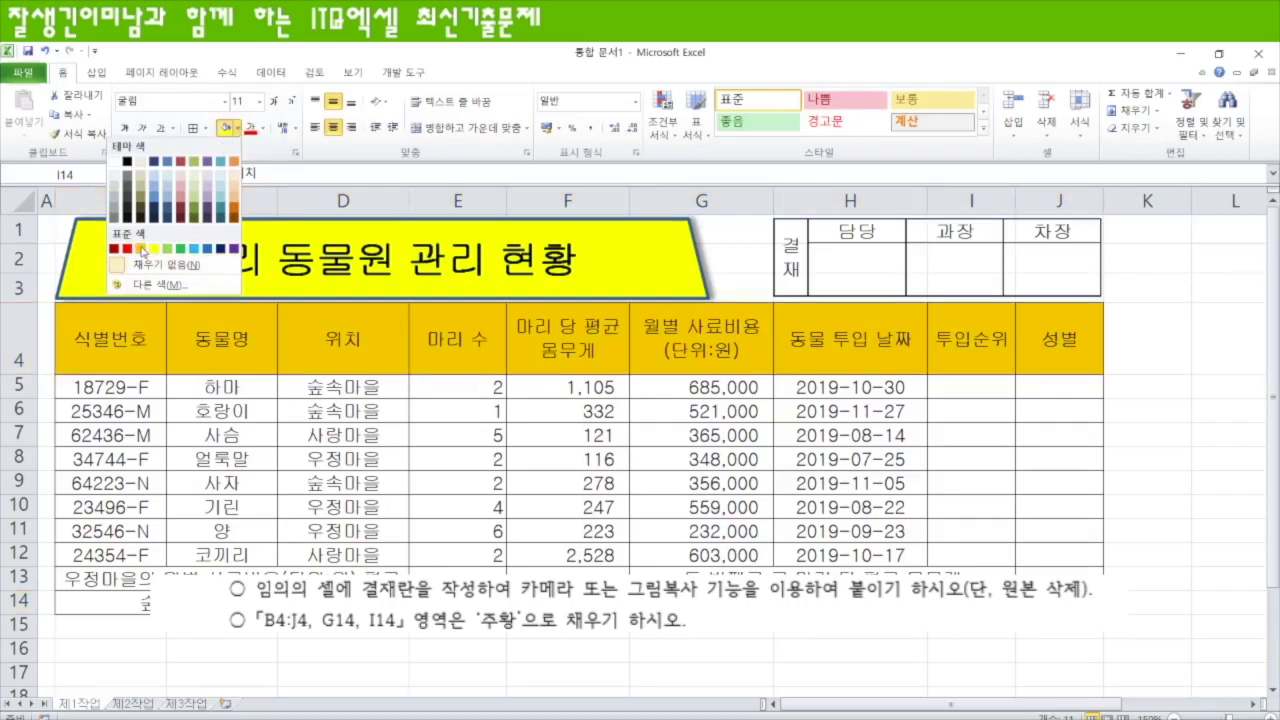
{"action": "left_click", "coordinate": [141, 249]}
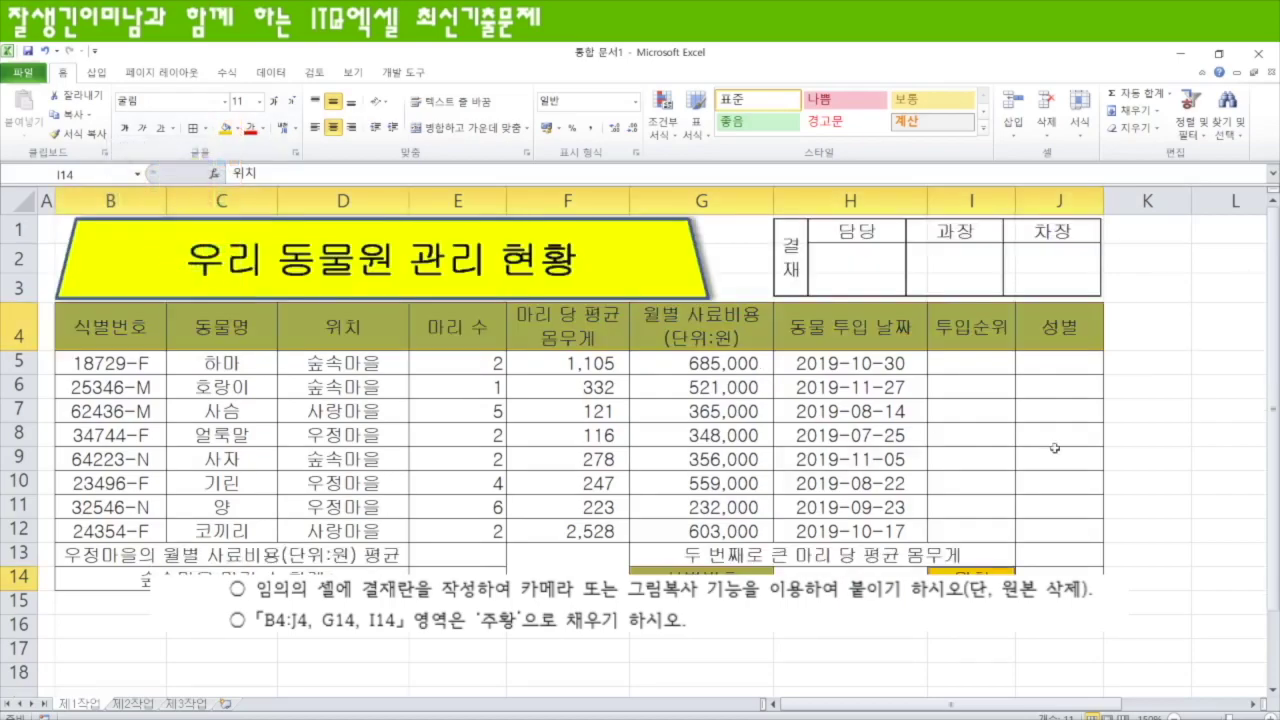
{"action": "left_click", "coordinate": [1196, 474]}
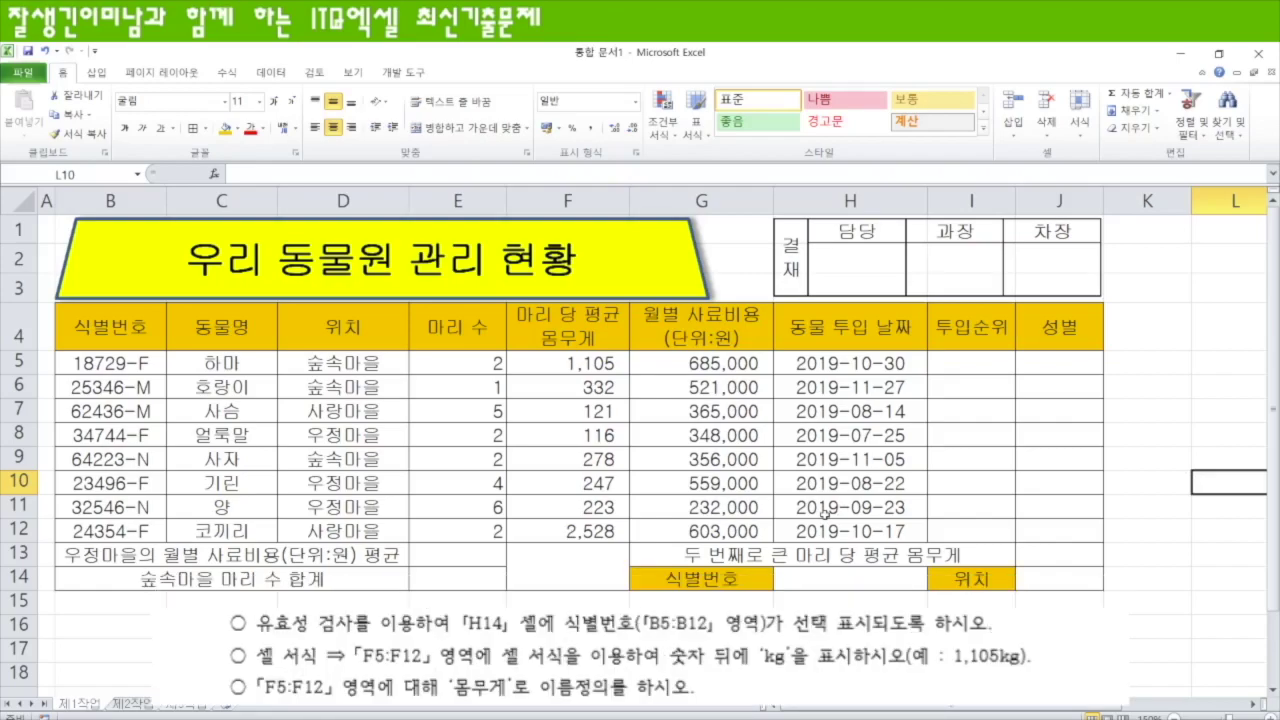
- Add a list validation to H14 sourced from $B$5:$B$12 and select 18729-F
{"action": "left_click", "coordinate": [864, 584]}
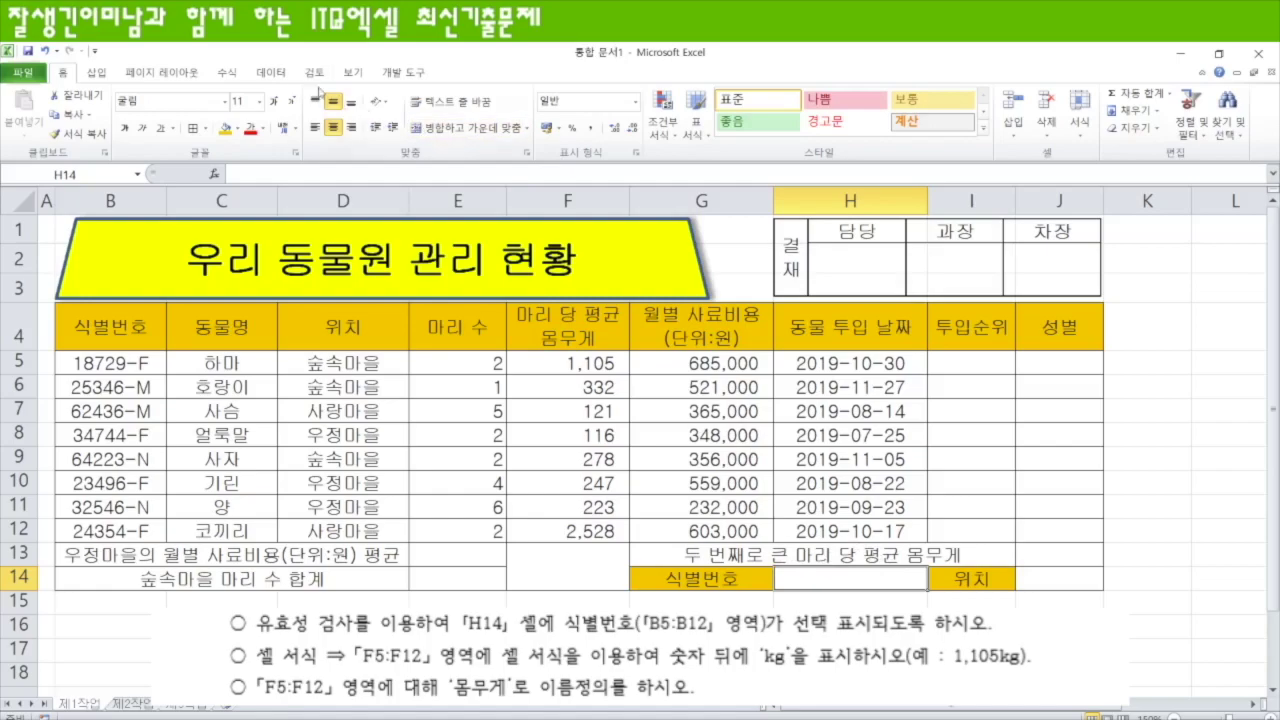
{"action": "left_click", "coordinate": [271, 72]}
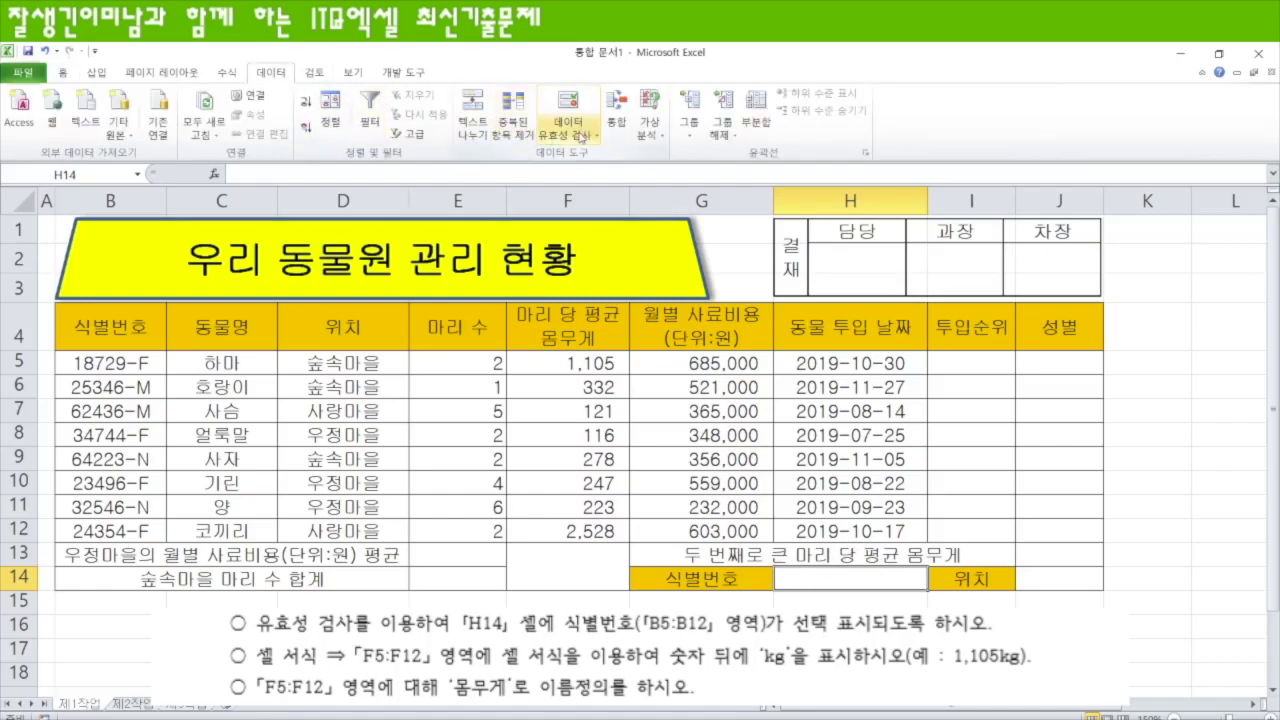
{"action": "left_click", "coordinate": [581, 135]}
{"action": "left_click", "coordinate": [524, 156]}
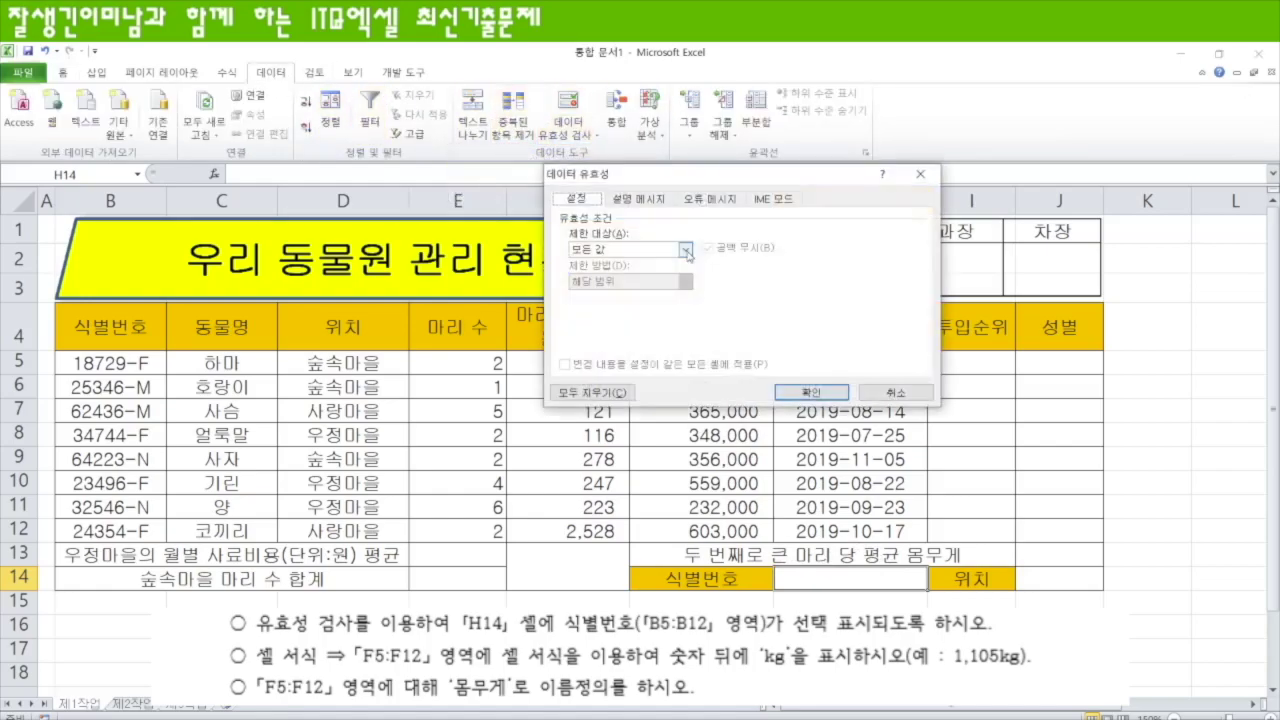
{"action": "left_click", "coordinate": [686, 250]}
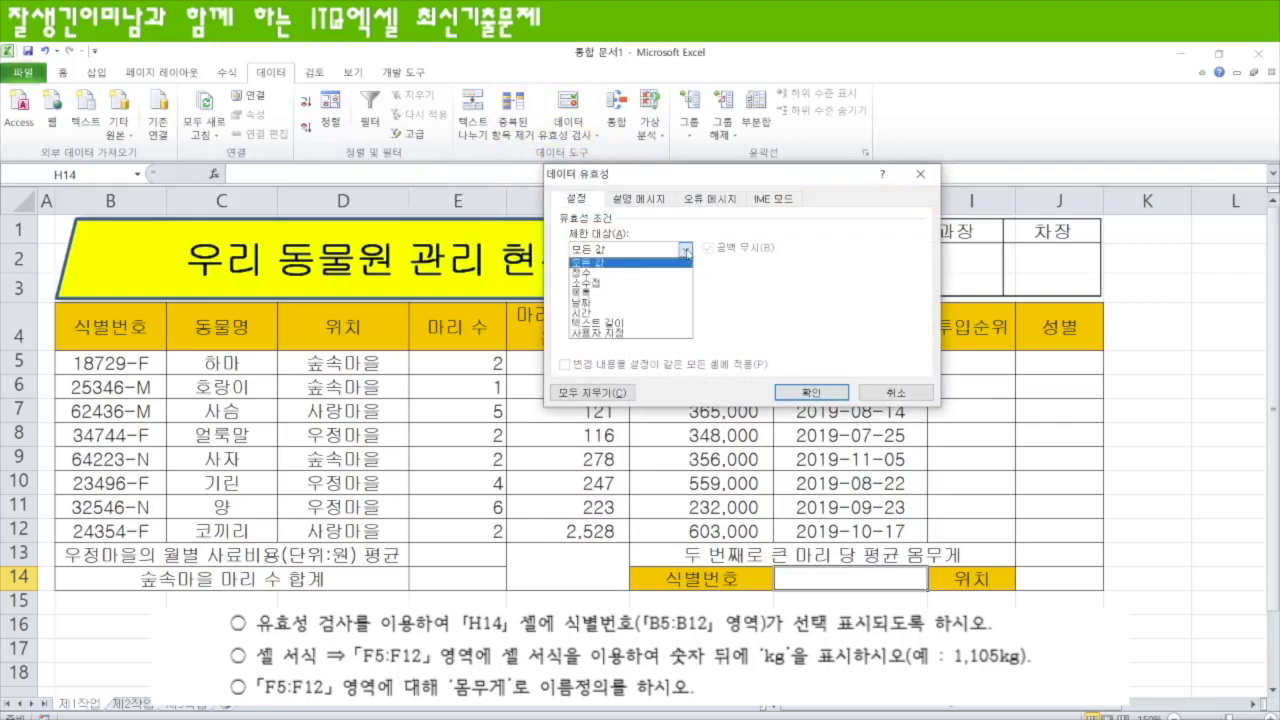
{"action": "left_click", "coordinate": [614, 291]}
{"action": "left_click", "coordinate": [607, 314]}
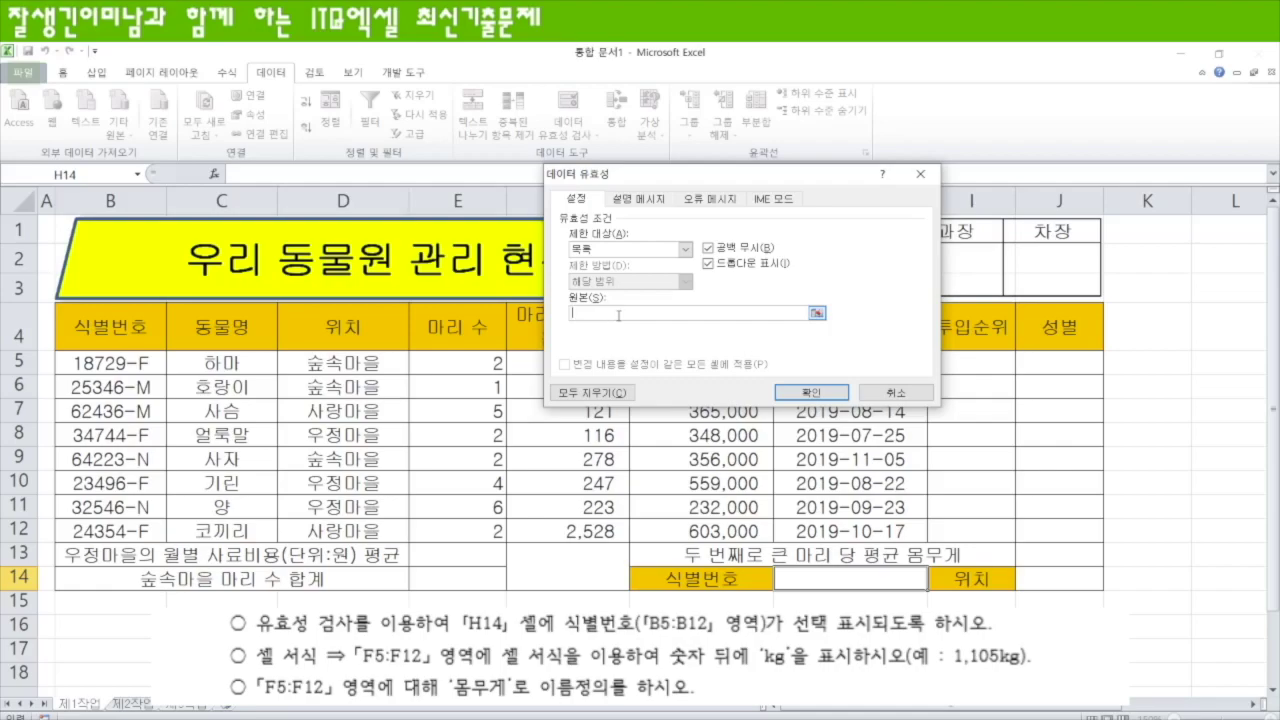
{"action": "left_click_drag", "start_coordinate": [140, 364], "coordinate": [138, 530]}
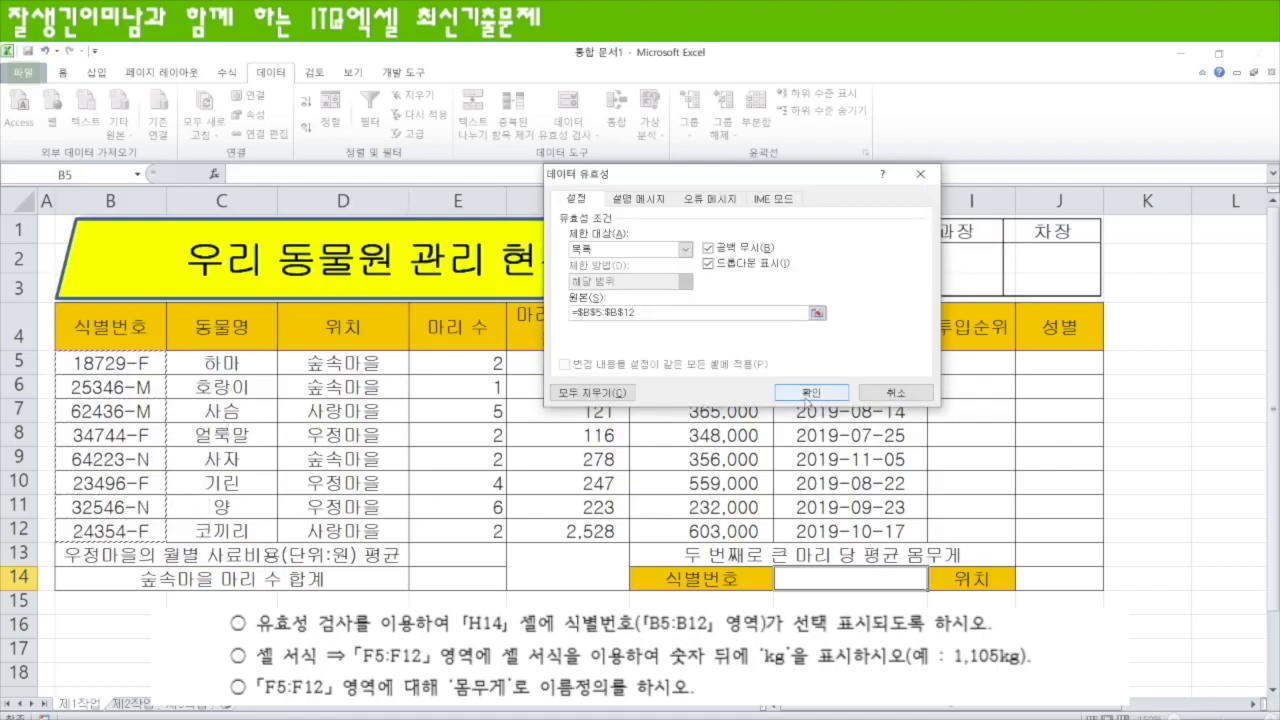
{"action": "left_click", "coordinate": [808, 394]}
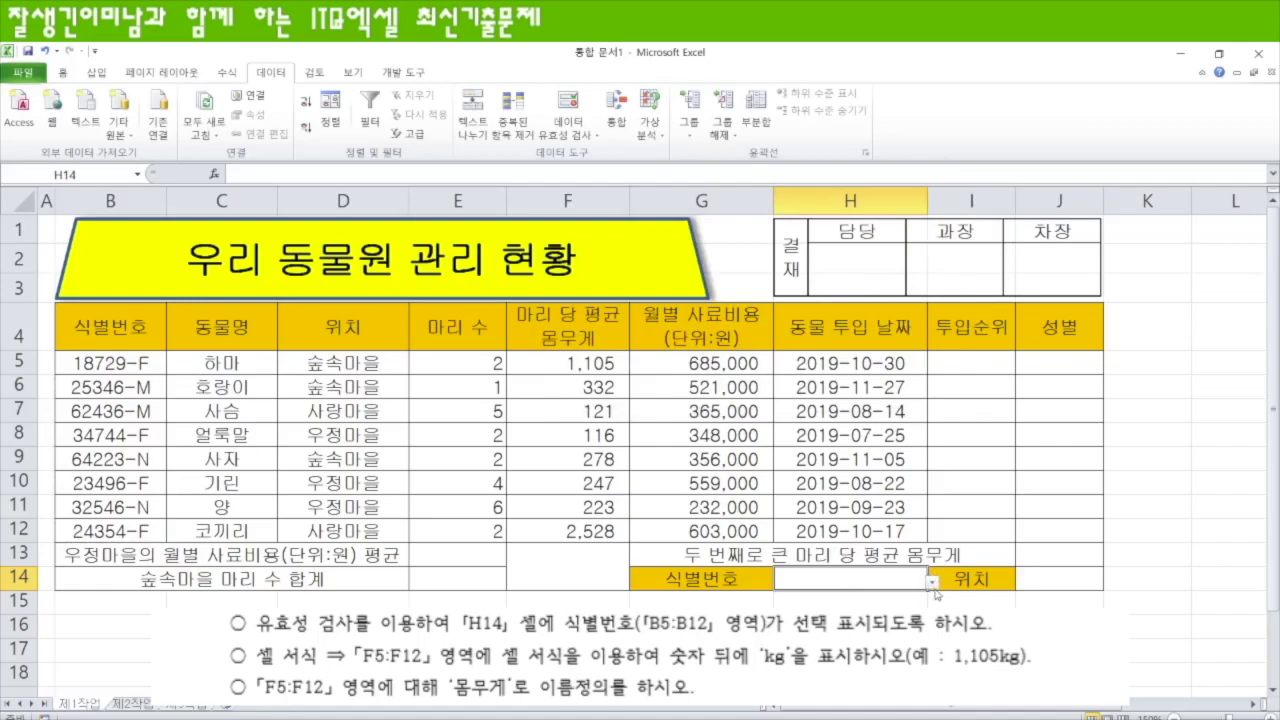
{"action": "left_click", "coordinate": [931, 583]}
{"action": "left_click", "coordinate": [807, 598]}
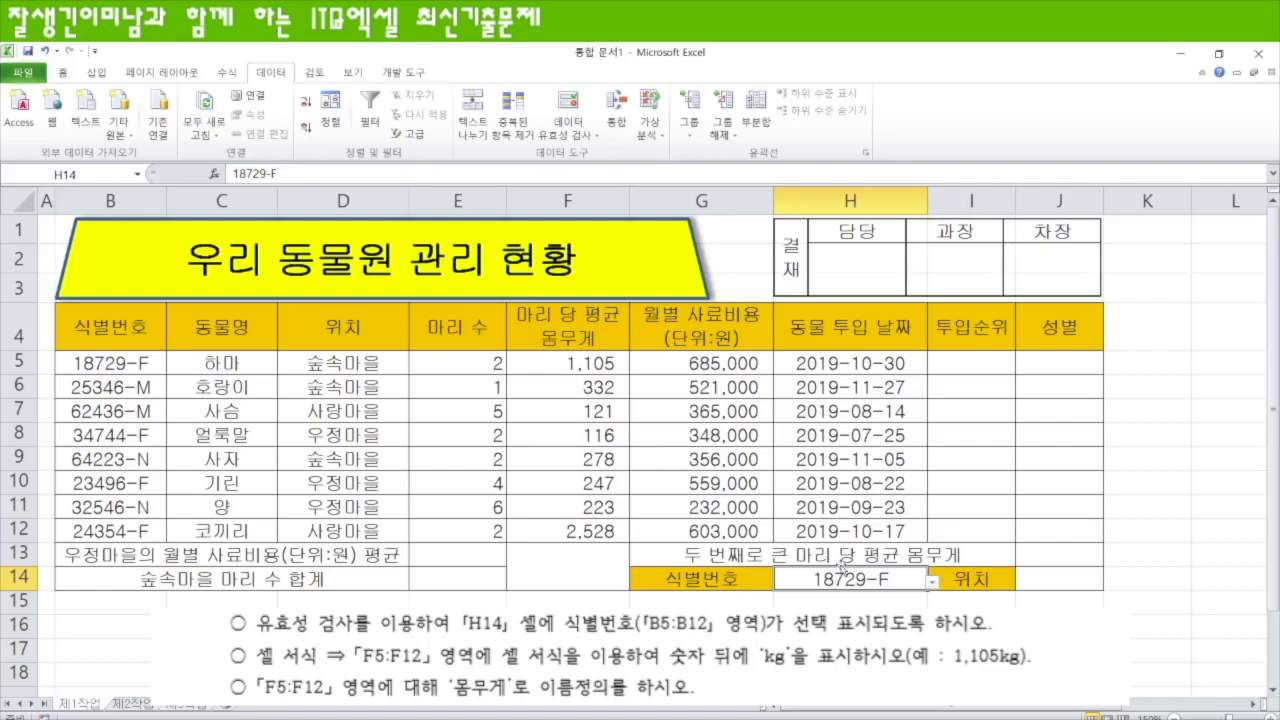
- Apply the custom number format #,##0"kg" to F5:F12, e.g. 1,105kg
{"action": "left_click_drag", "start_coordinate": [610, 368], "coordinate": [610, 522]}
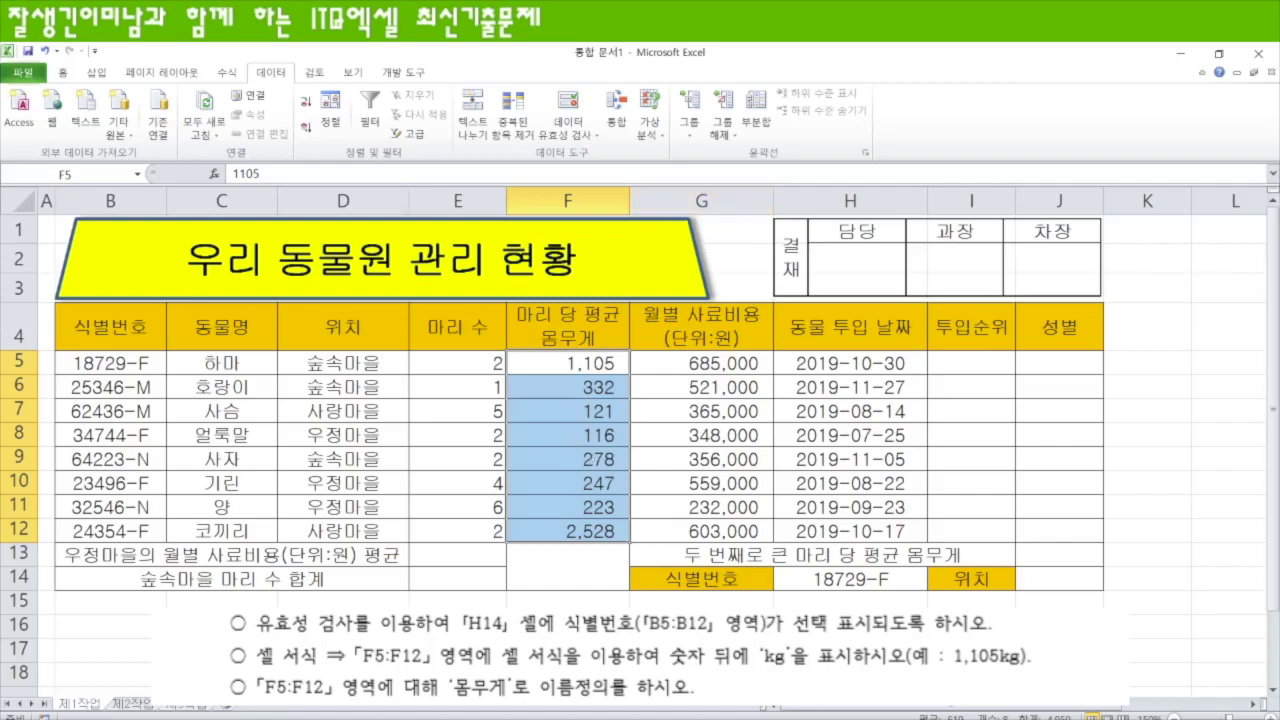
{"action": "left_click", "coordinate": [63, 73]}
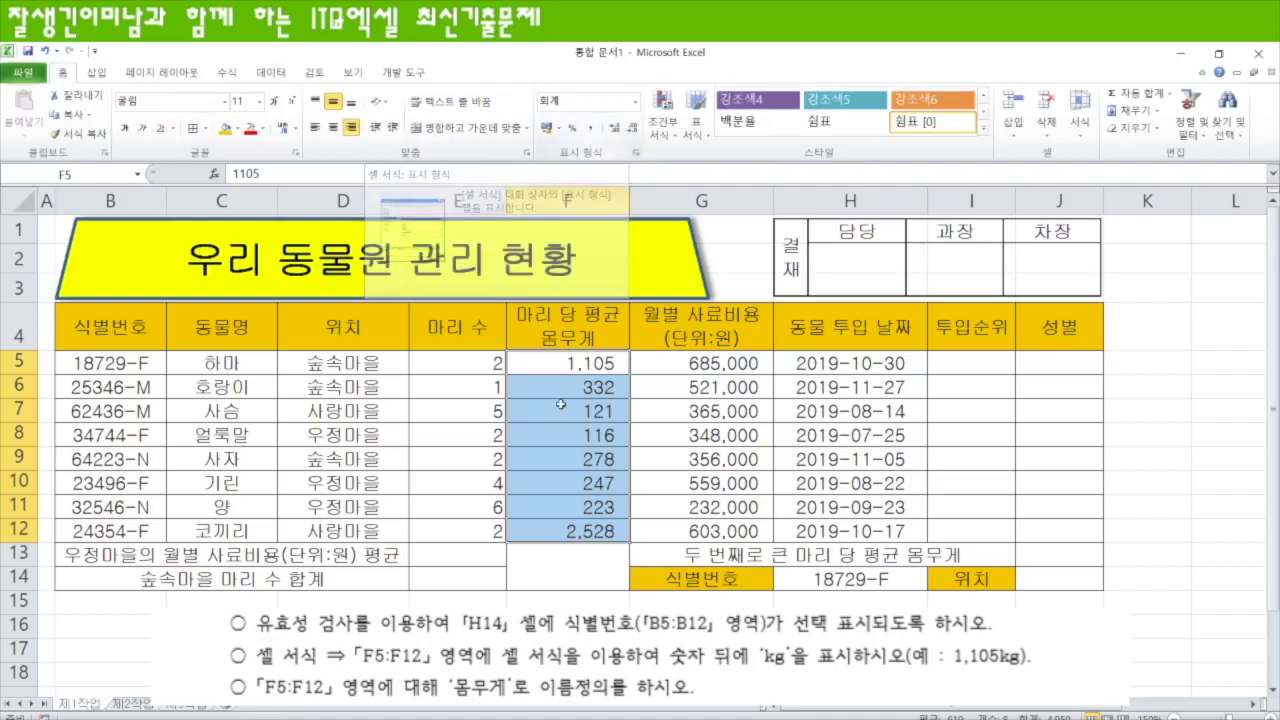
{"action": "right_click", "coordinate": [556, 368]}
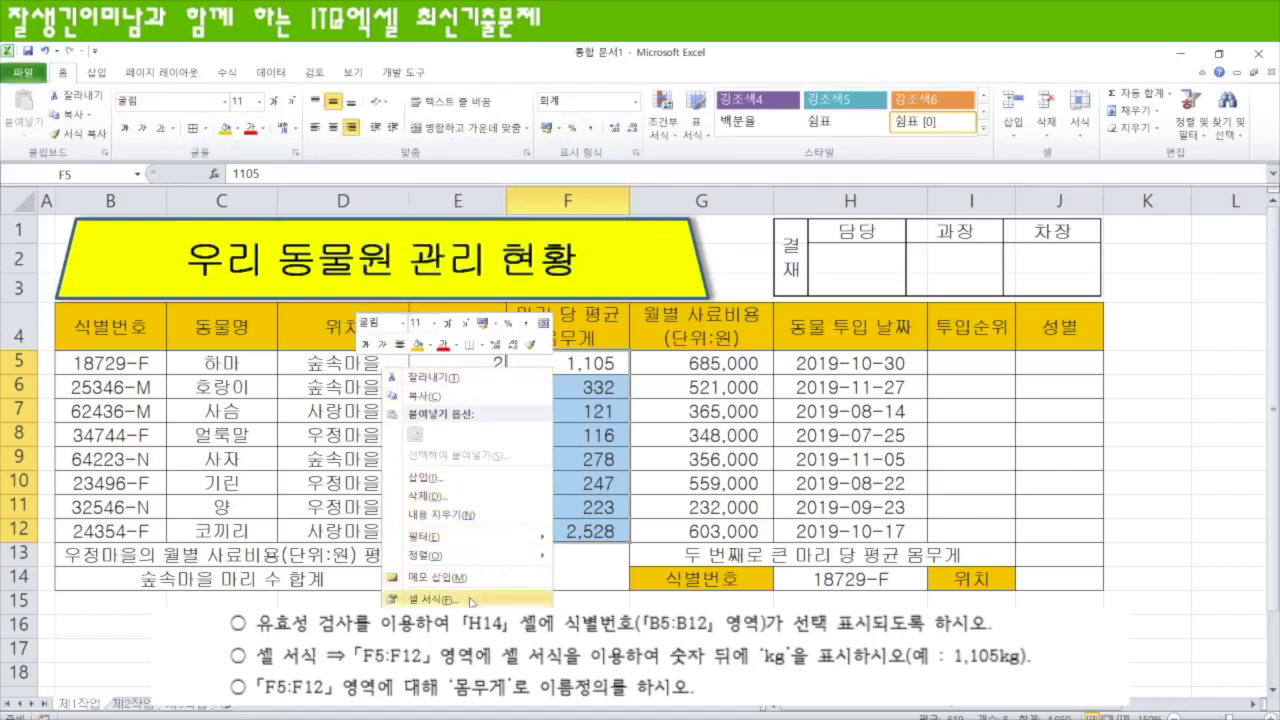
{"action": "key", "text": "Escape"}
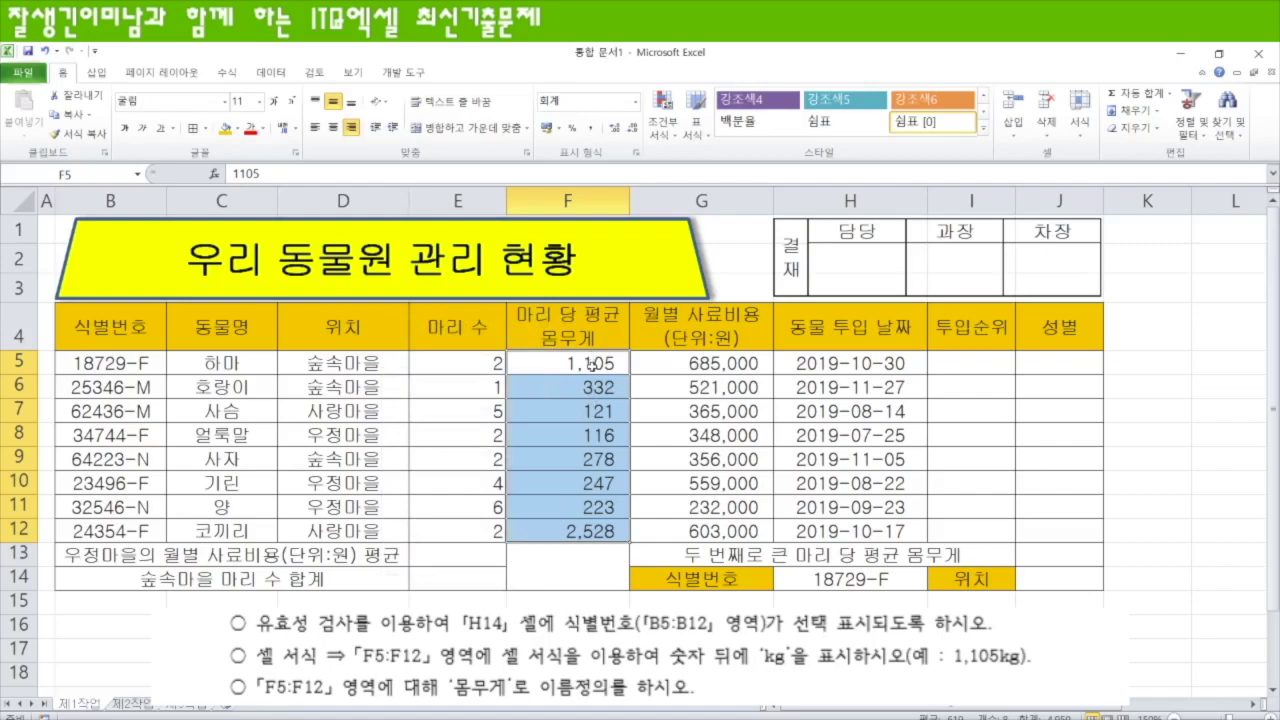
{"action": "key", "text": "ctrl+1"}
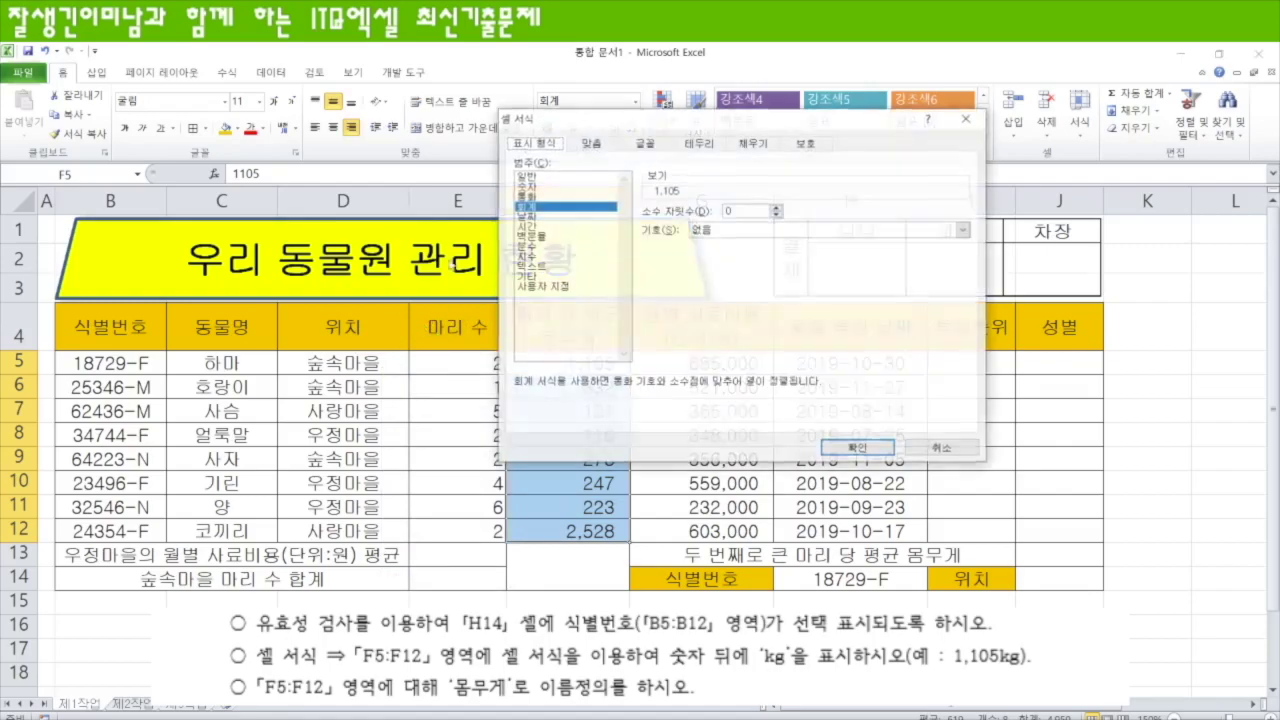
{"action": "left_click", "coordinate": [544, 286]}
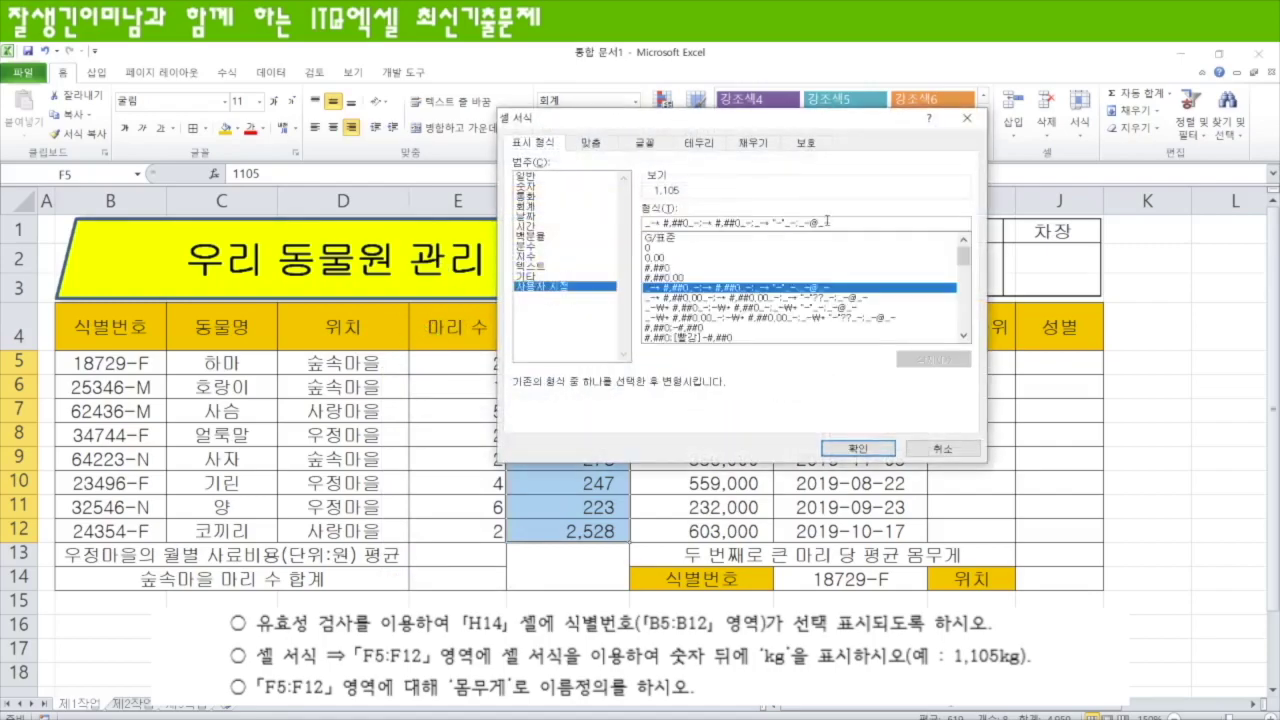
{"action": "left_click_drag", "start_coordinate": [843, 223], "coordinate": [579, 226]}
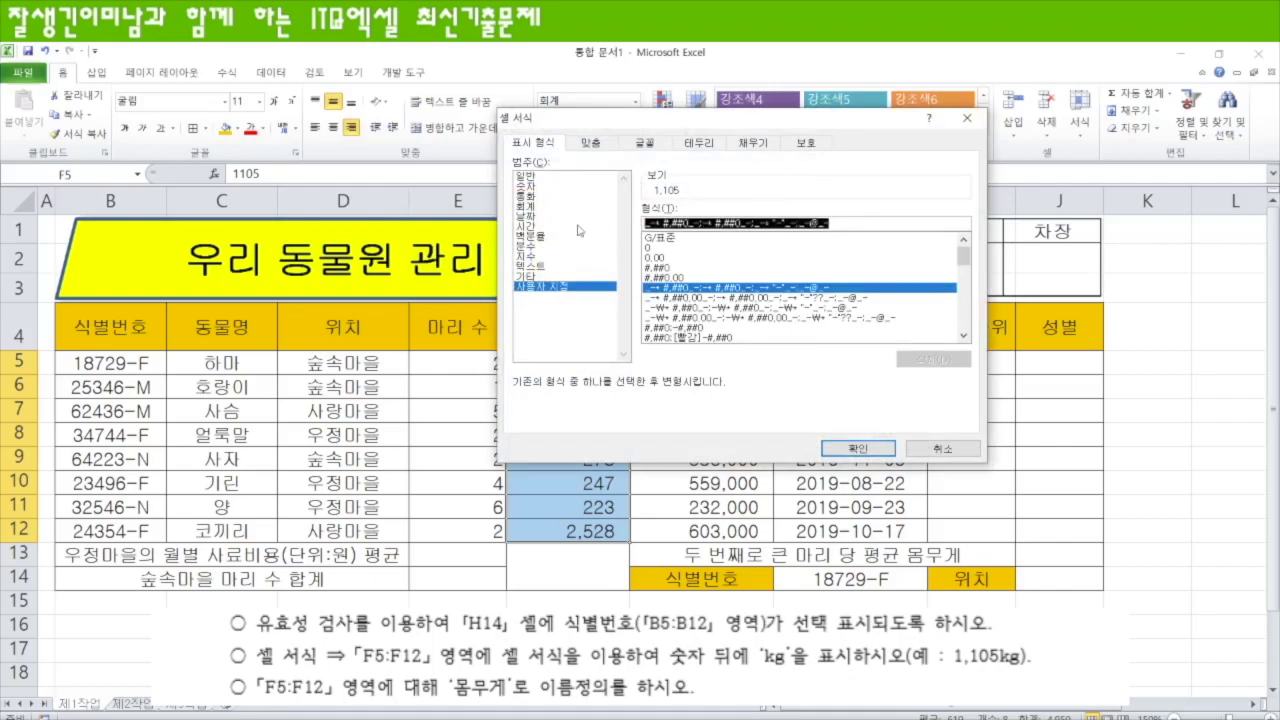
{"action": "type", "text": "#,###\"kg"}
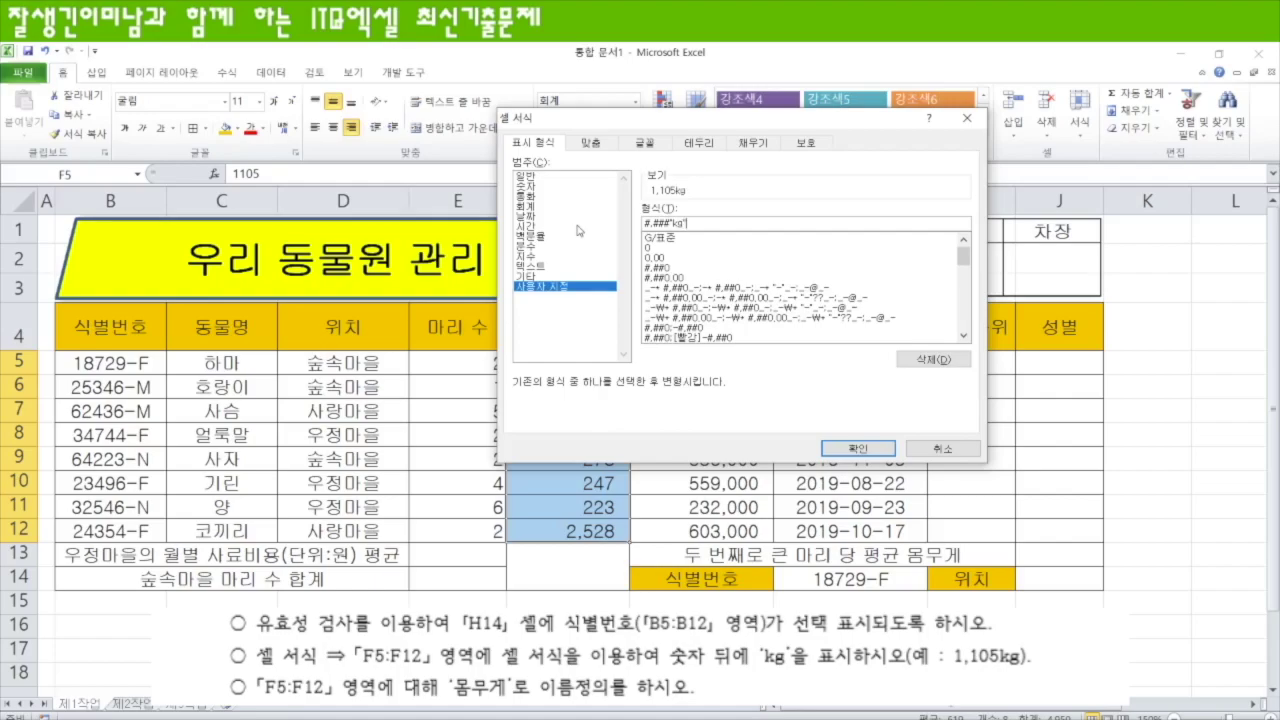
{"action": "key", "text": "Return"}
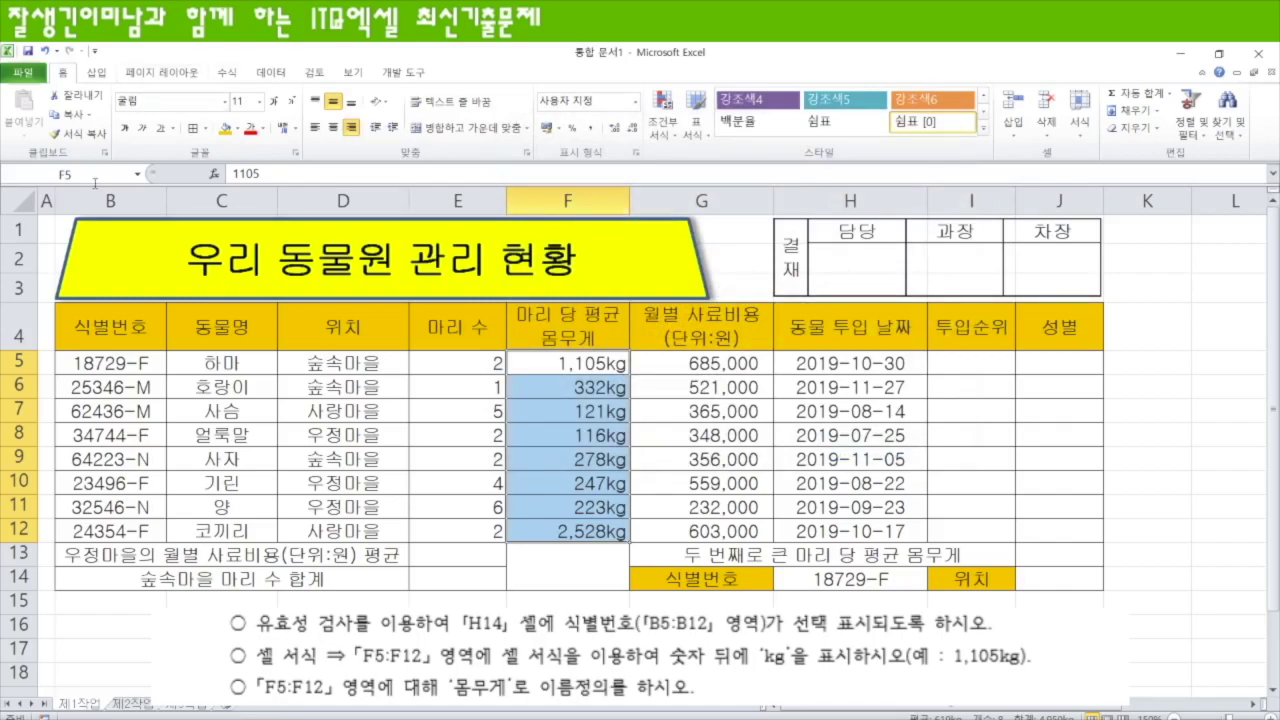
- Name the weight cells F5:F12 몸무게 using the Name Box
{"action": "left_click", "coordinate": [586, 362]}
{"action": "left_click_drag", "start_coordinate": [586, 362], "coordinate": [590, 531]}
{"action": "right_click", "coordinate": [577, 366]}
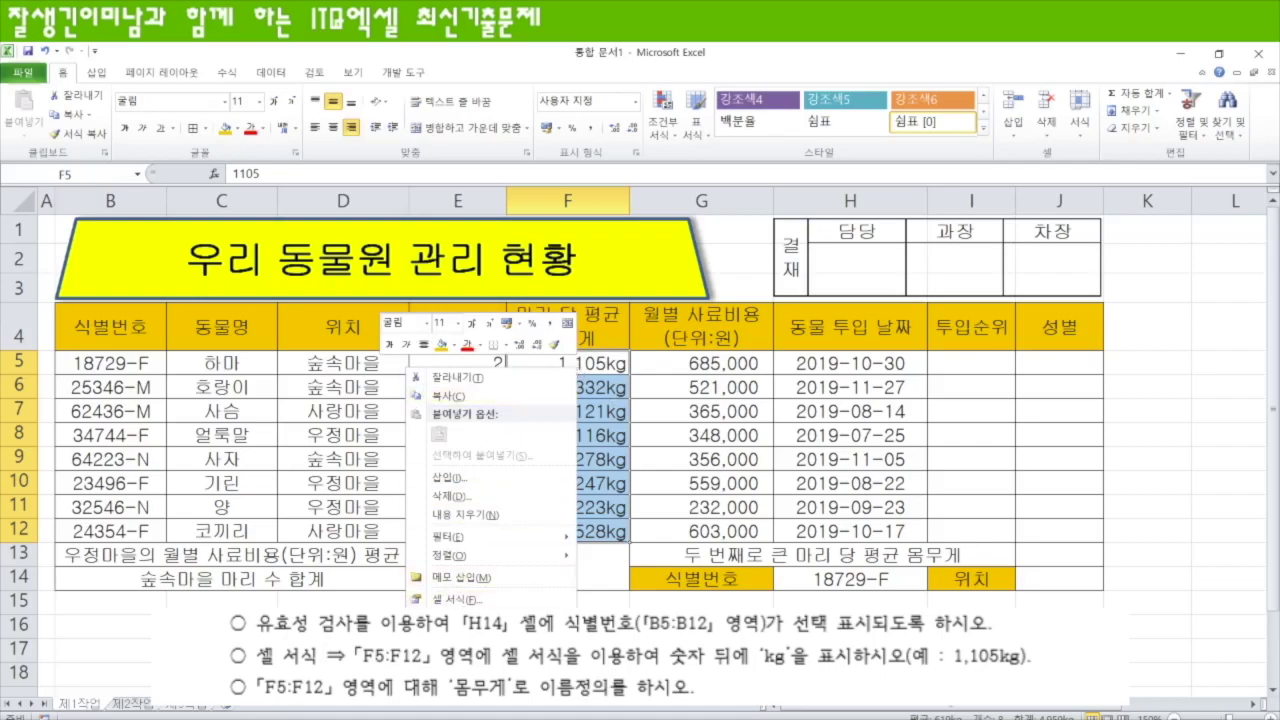
{"action": "left_click", "coordinate": [455, 656]}
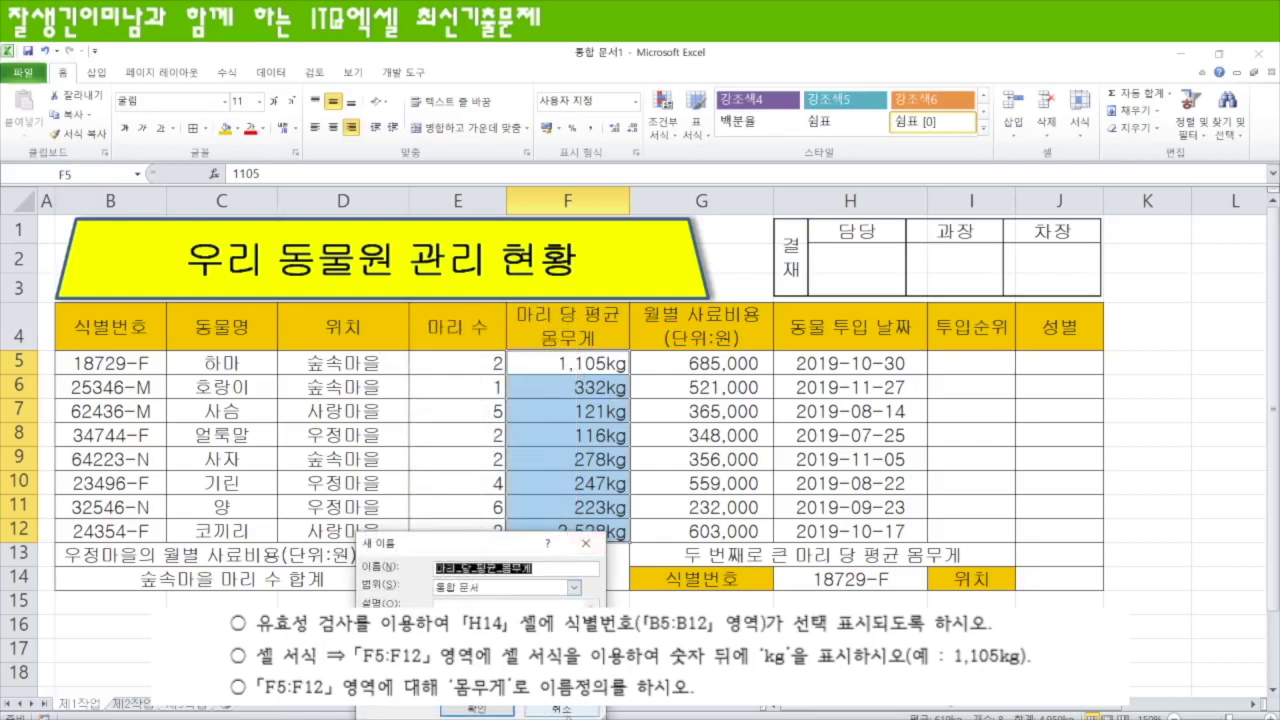
{"action": "left_click", "coordinate": [562, 710]}
{"action": "left_click", "coordinate": [90, 175]}
{"action": "type", "text": "몸무"}
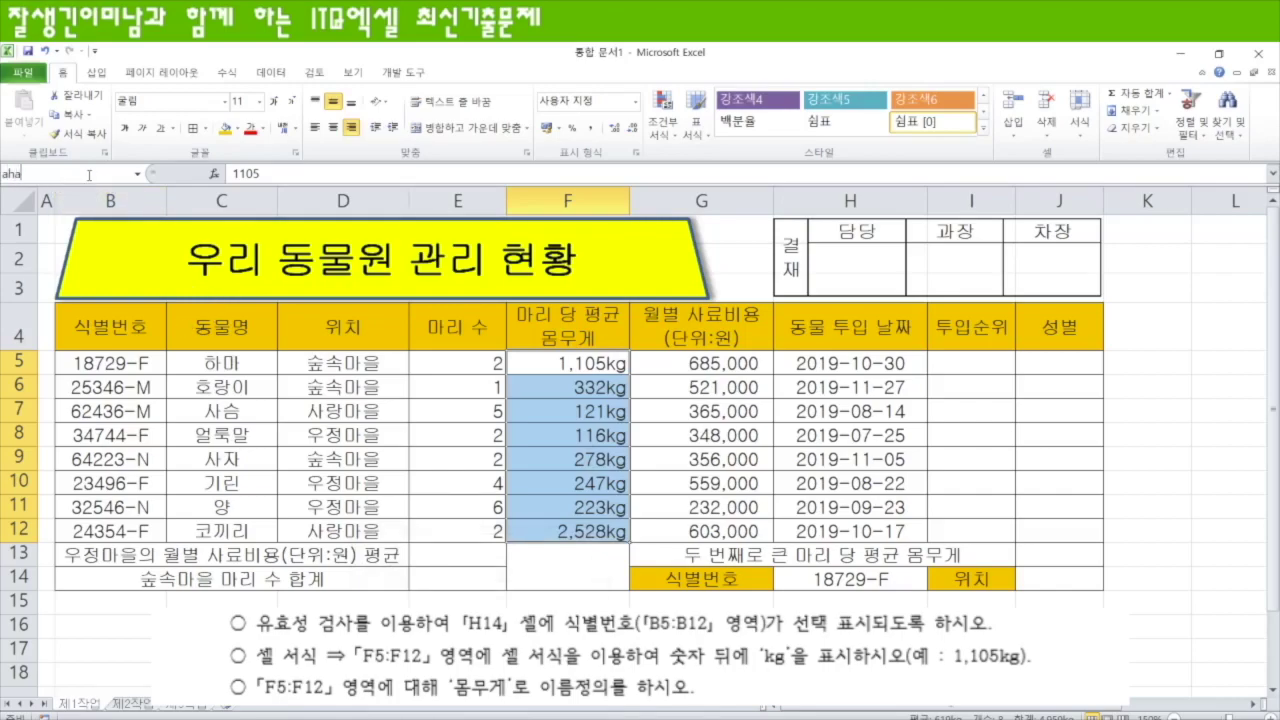
{"action": "type", "text": "게"}
{"action": "key", "text": "Return"}
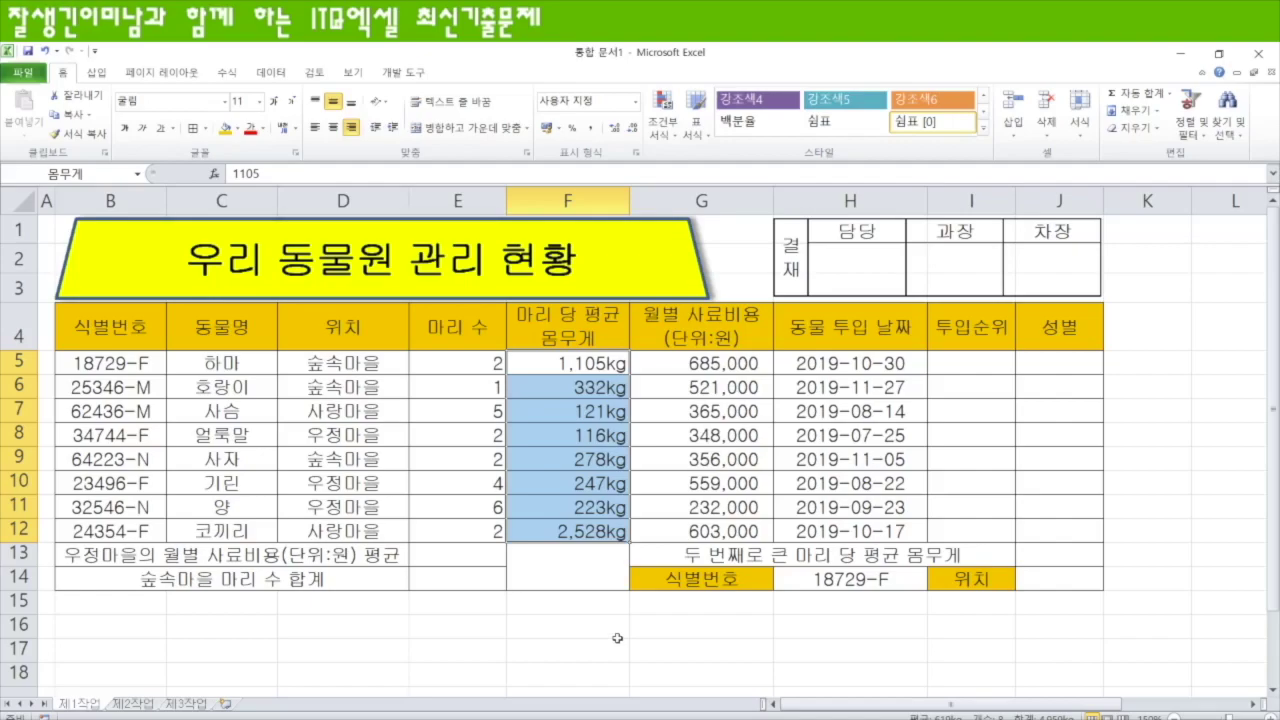
- Add both rising and falling diagonal borders to merged cell F13:F14, forming an X
{"action": "left_click", "coordinate": [563, 564]}
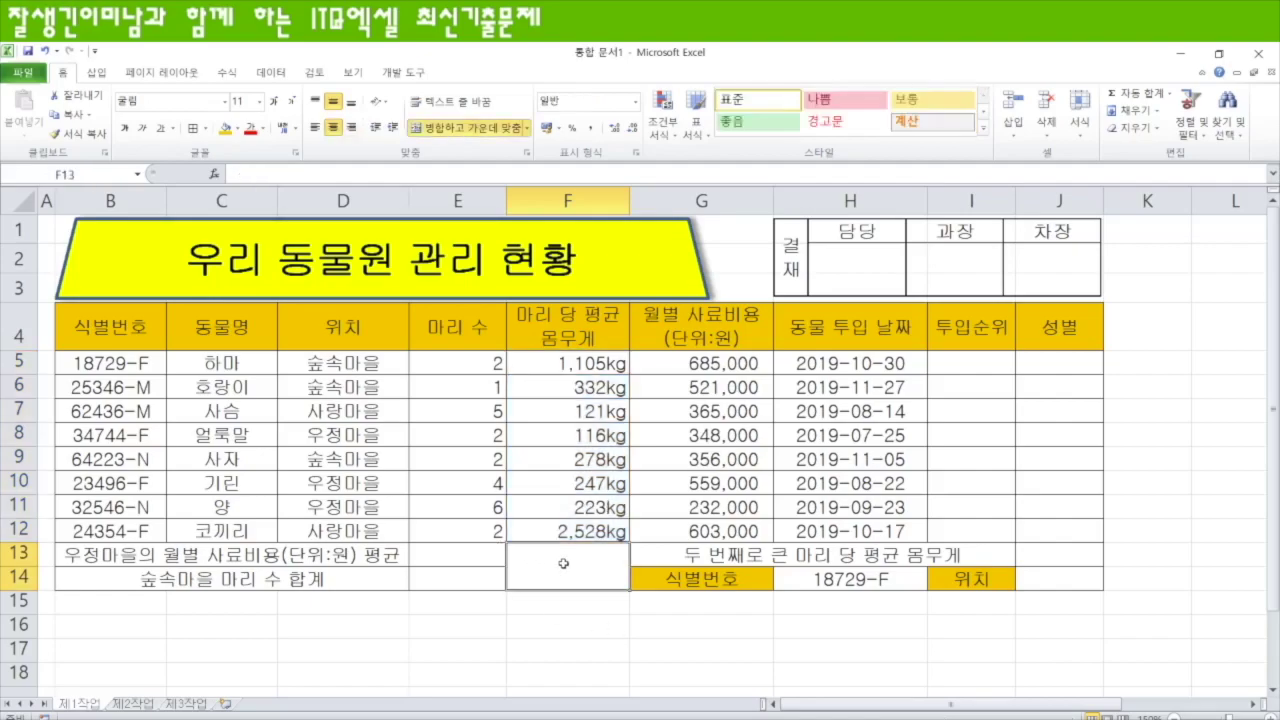
{"action": "left_click", "coordinate": [204, 128]}
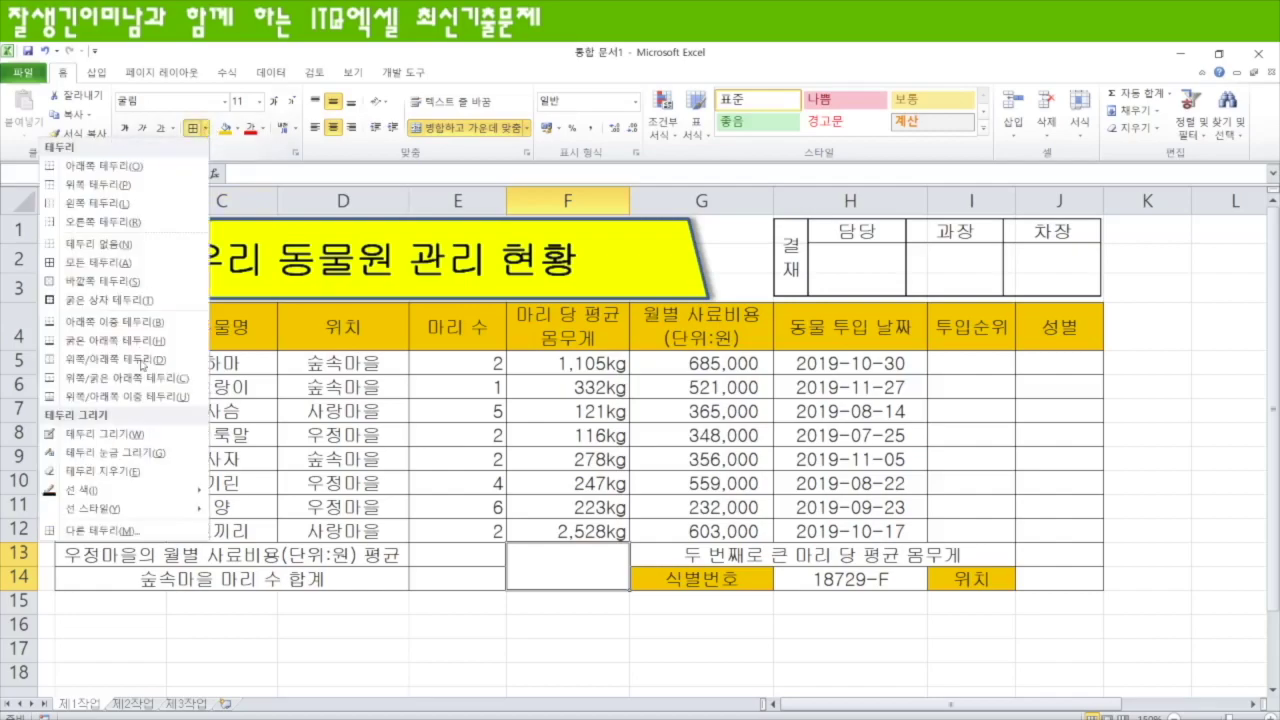
{"action": "left_click", "coordinate": [103, 531]}
{"action": "left_click", "coordinate": [651, 324]}
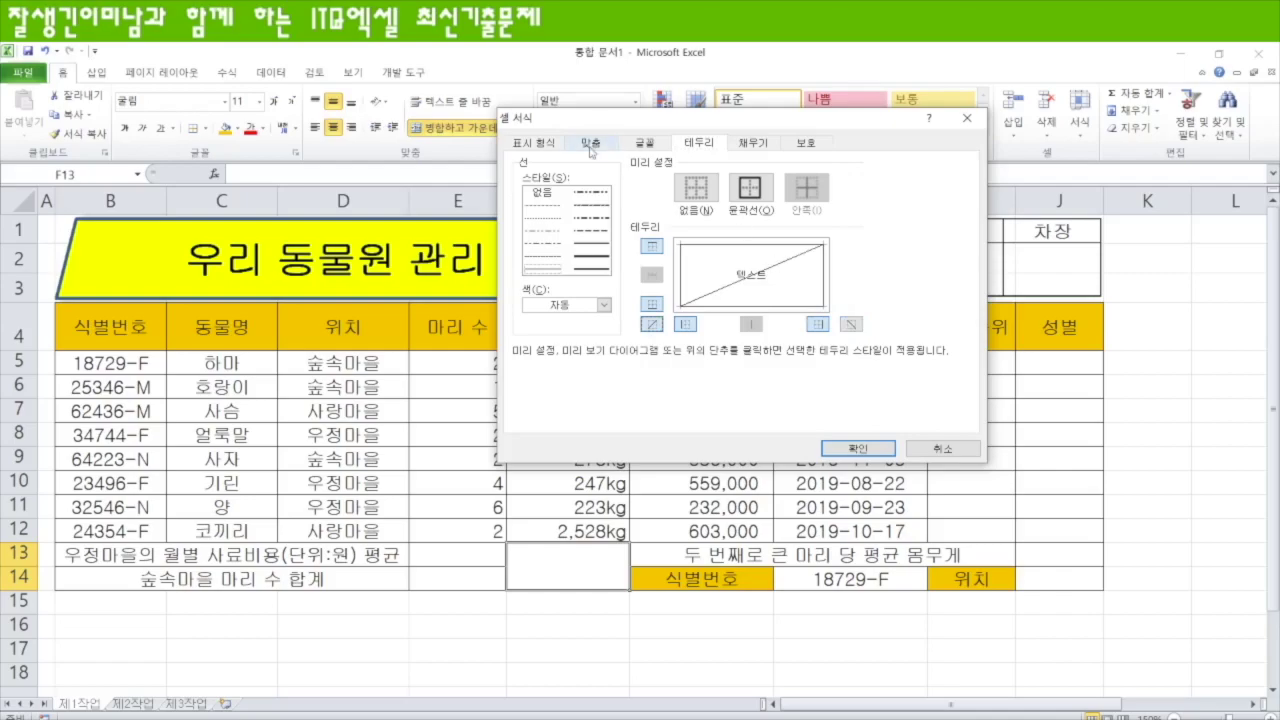
{"action": "left_click", "coordinate": [852, 325]}
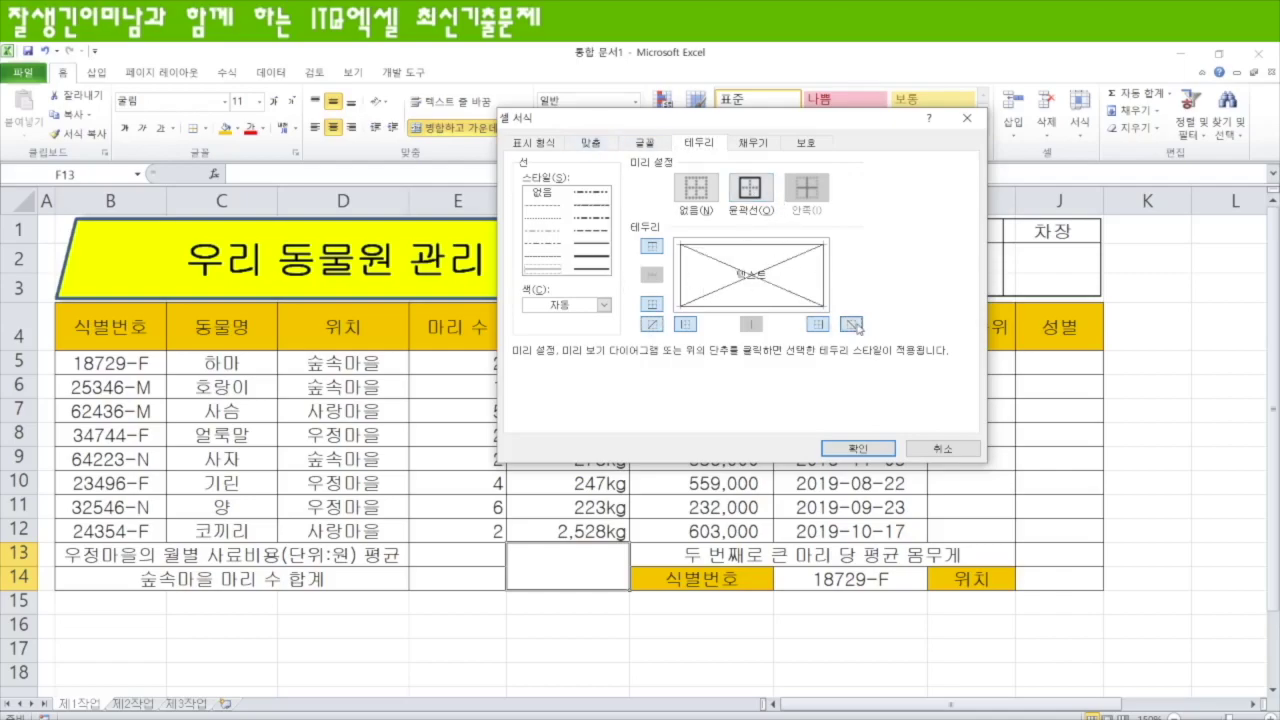
{"action": "left_click", "coordinate": [857, 447]}
{"action": "left_click", "coordinate": [576, 643]}
{"action": "left_click_drag", "start_coordinate": [106, 325], "coordinate": [1058, 576]}
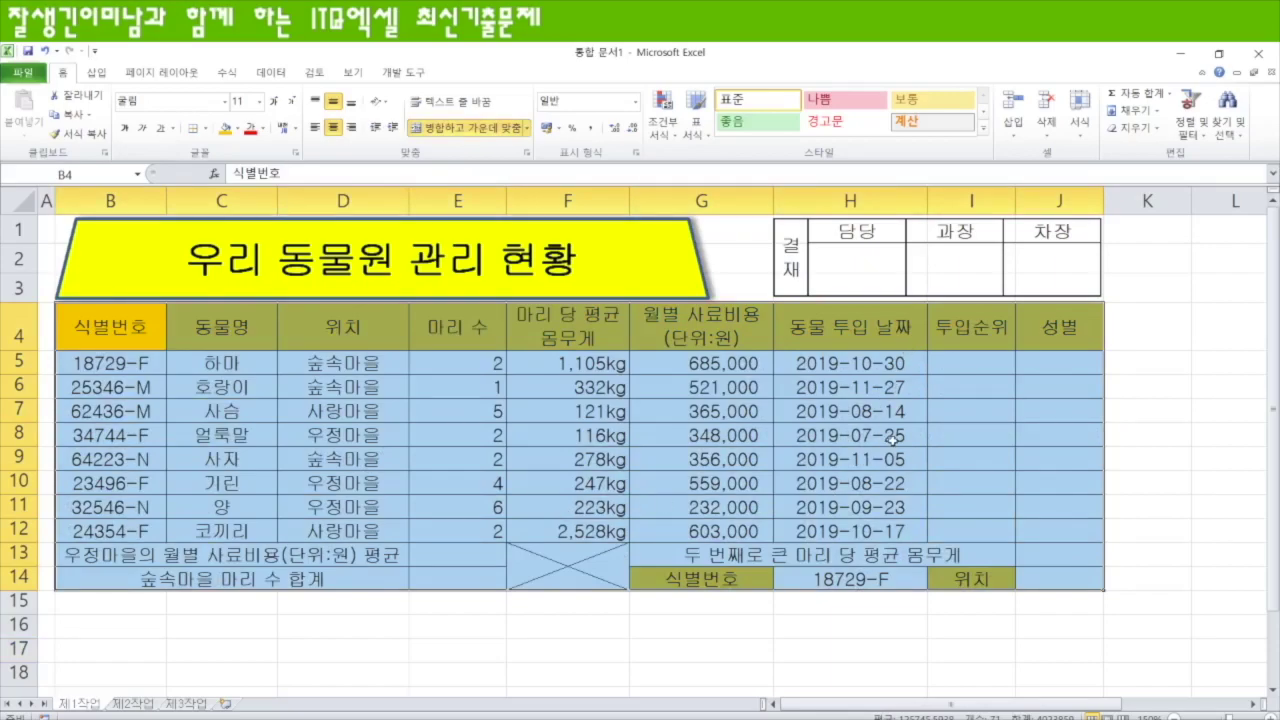
{"action": "left_click", "coordinate": [980, 367]}
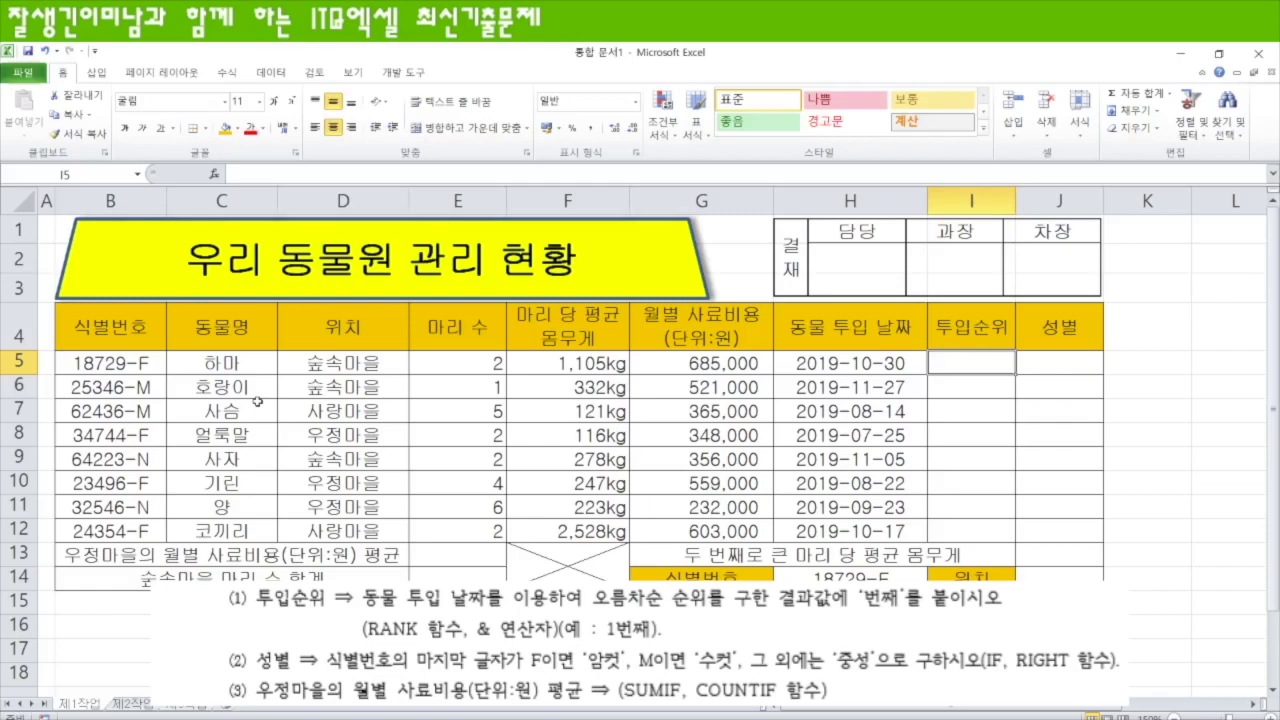
- Enter =RANK(H5,$H$5:$H$12,1) in I5 to rank the first entry date ascending
{"action": "type", "text": "=ra"}
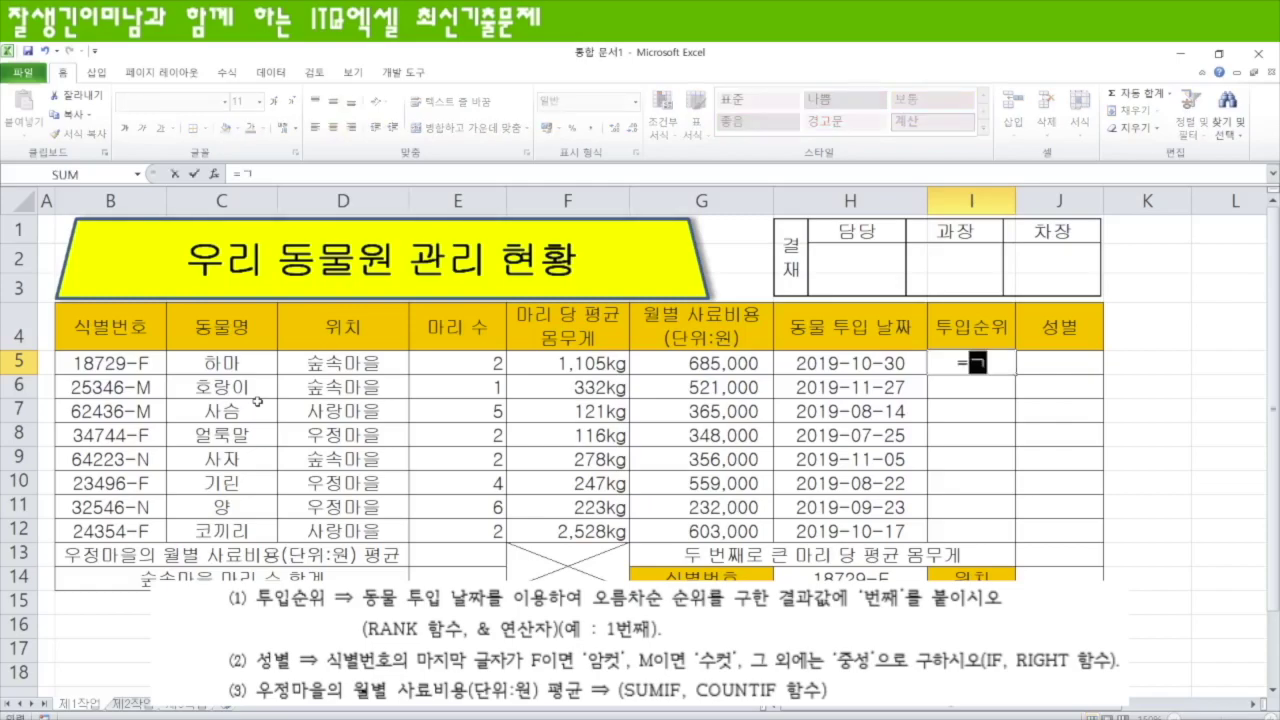
{"action": "type", "text": "nk"}
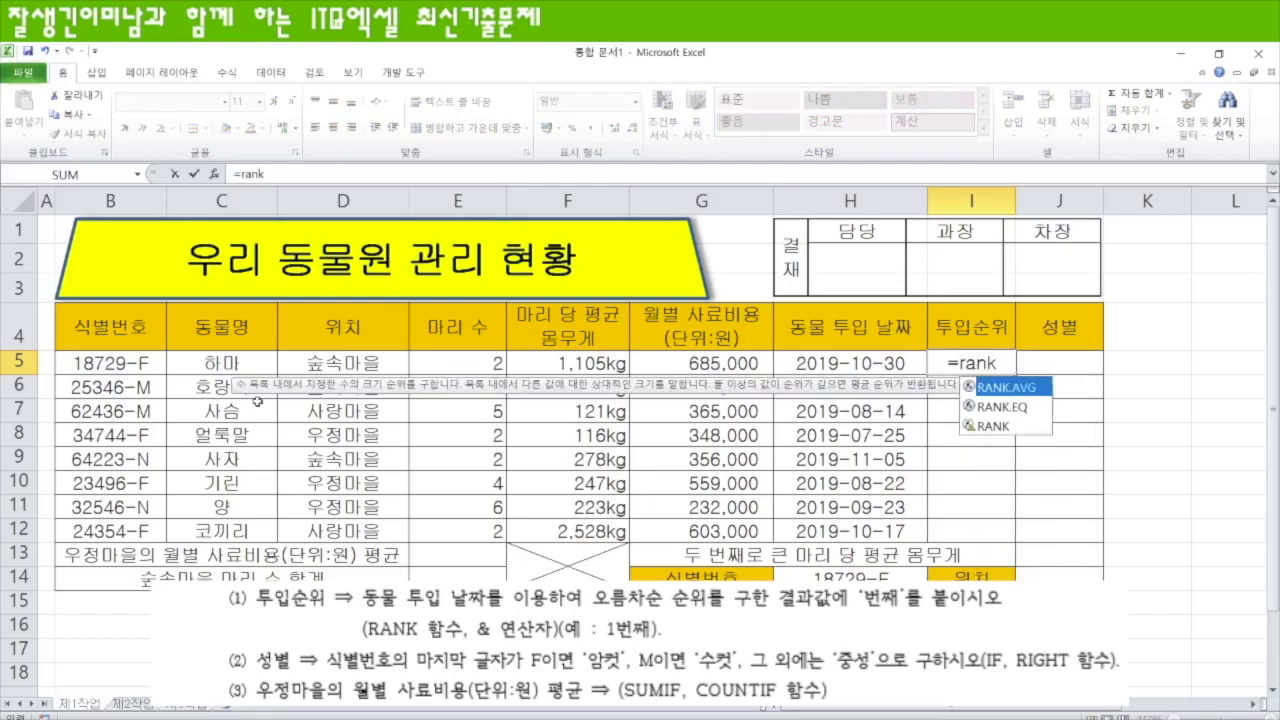
{"action": "key", "text": "Tab"}
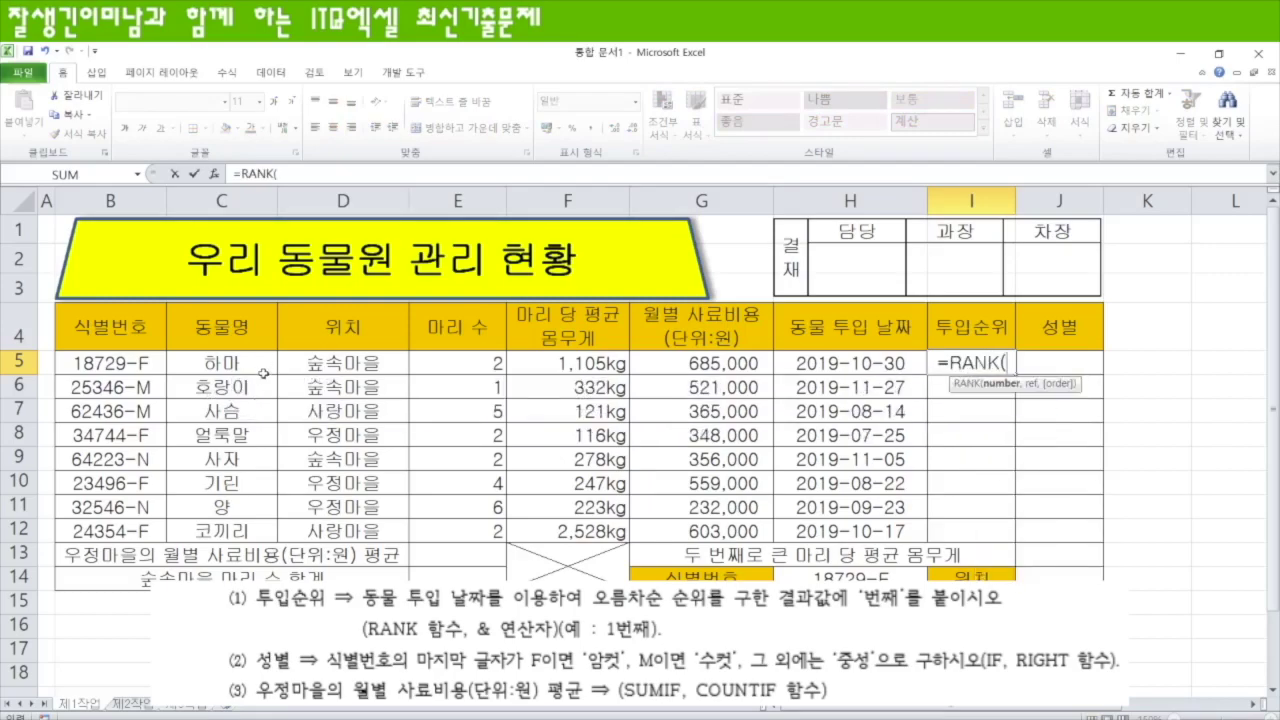
{"action": "left_click", "coordinate": [811, 362]}
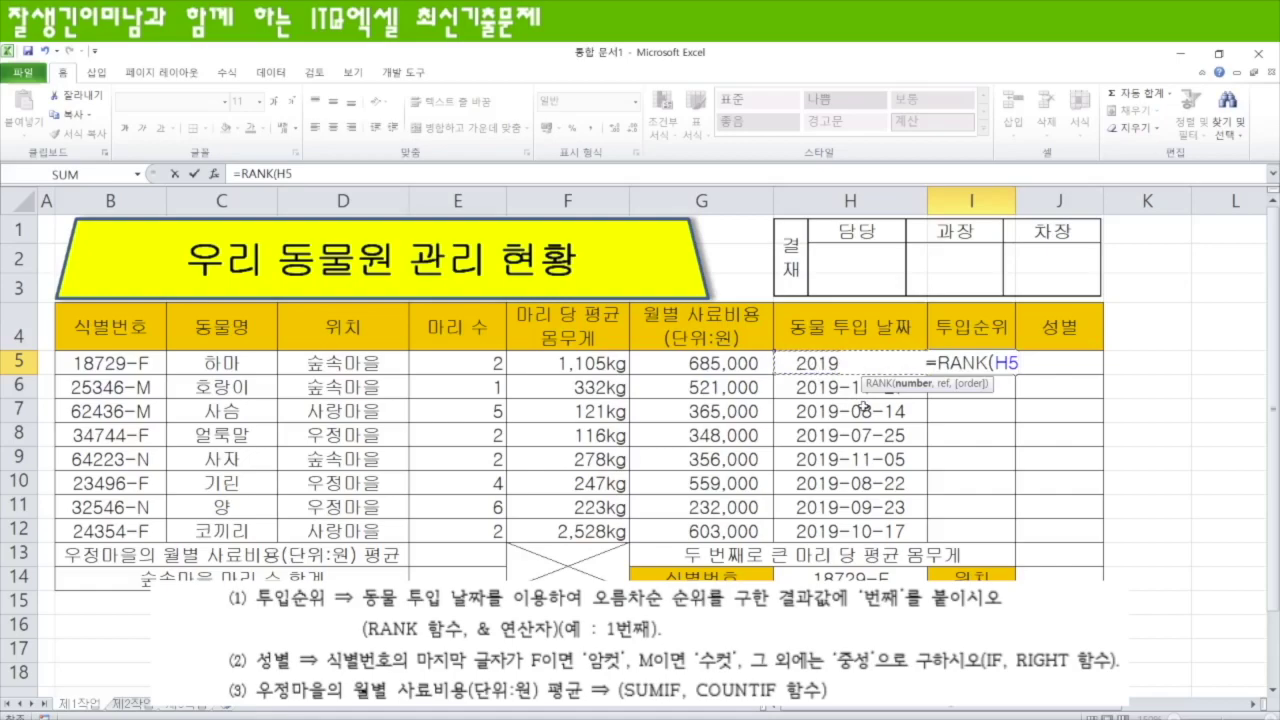
{"action": "type", "text": ","}
{"action": "left_click_drag", "start_coordinate": [796, 362], "coordinate": [812, 532]}
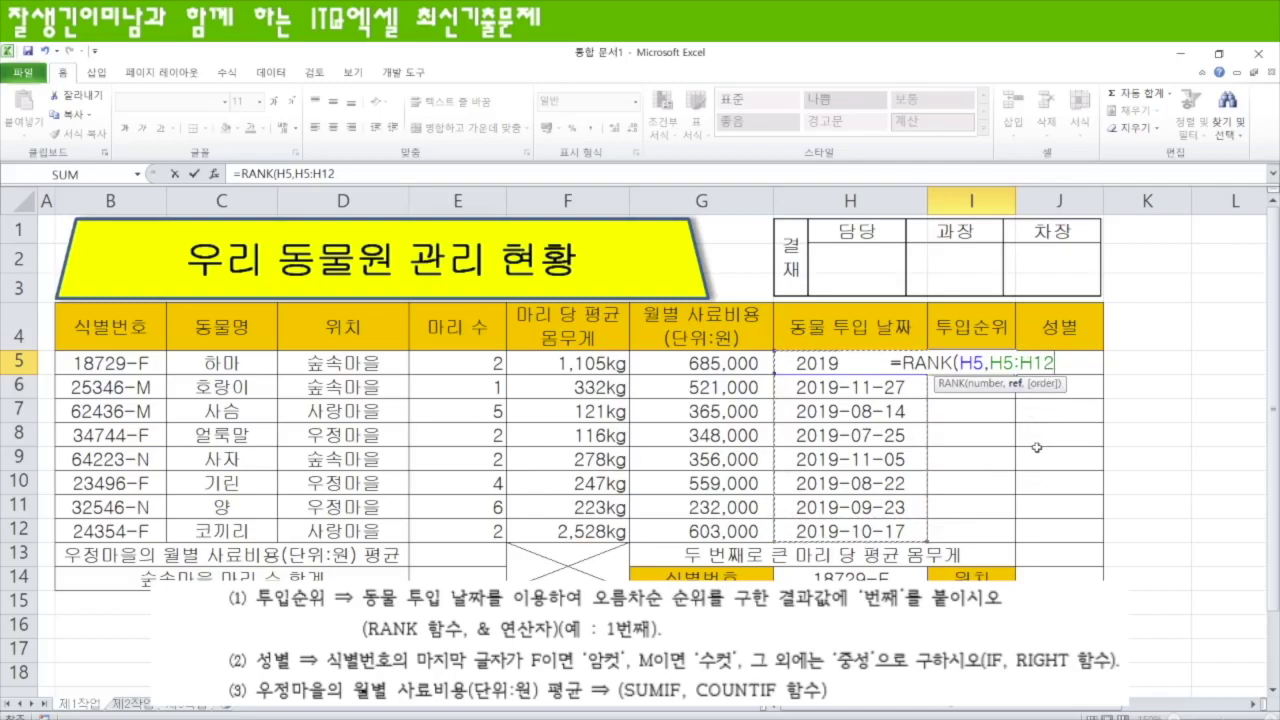
{"action": "key", "text": "F4"}
{"action": "type", "text": ","}
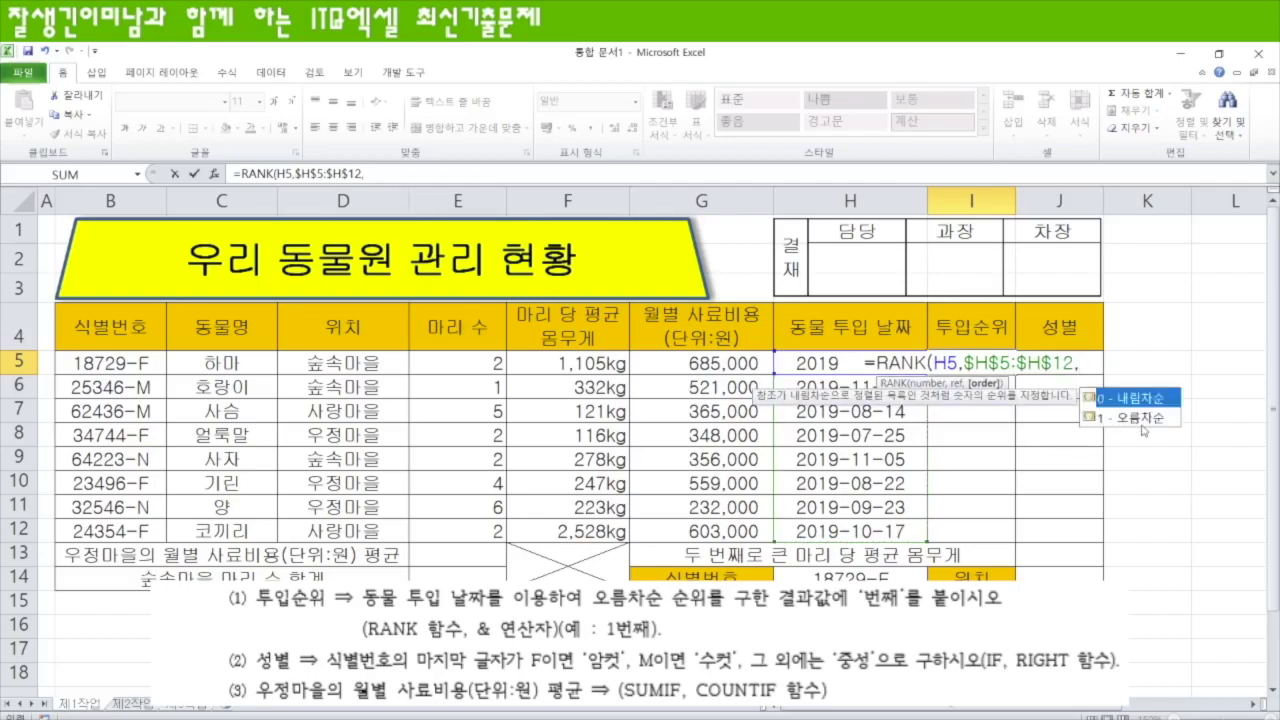
{"action": "type", "text": "1"}
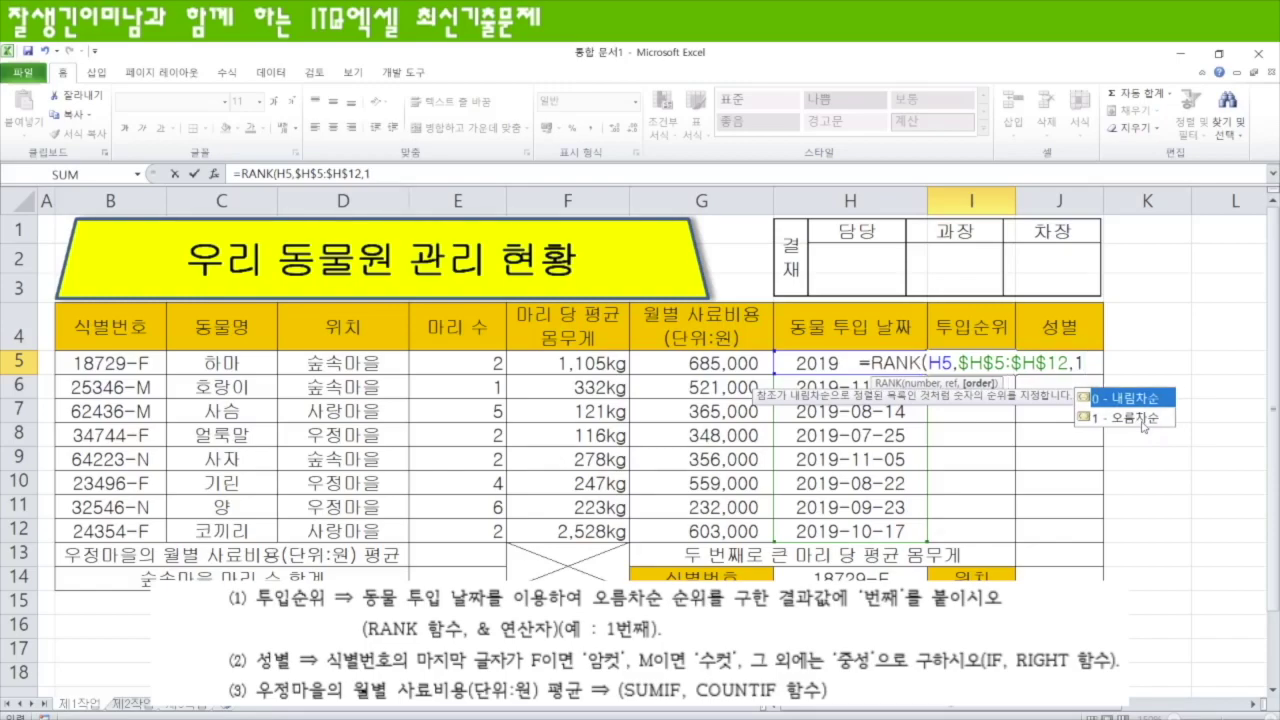
{"action": "type", "text": ")"}
{"action": "key", "text": "Return"}
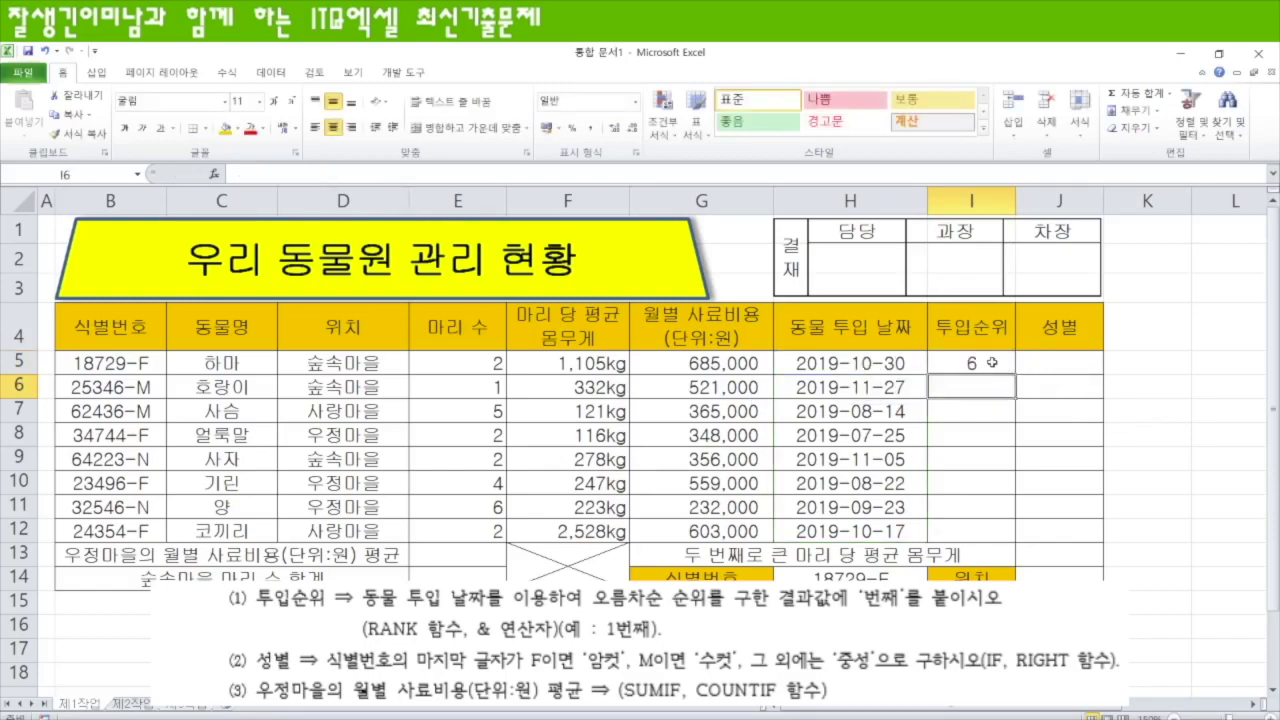
- Fill the rank formula down to I12 and append &"번째" to every result
{"action": "left_click", "coordinate": [990, 363]}
{"action": "left_click_drag", "start_coordinate": [1015, 374], "coordinate": [1011, 536]}
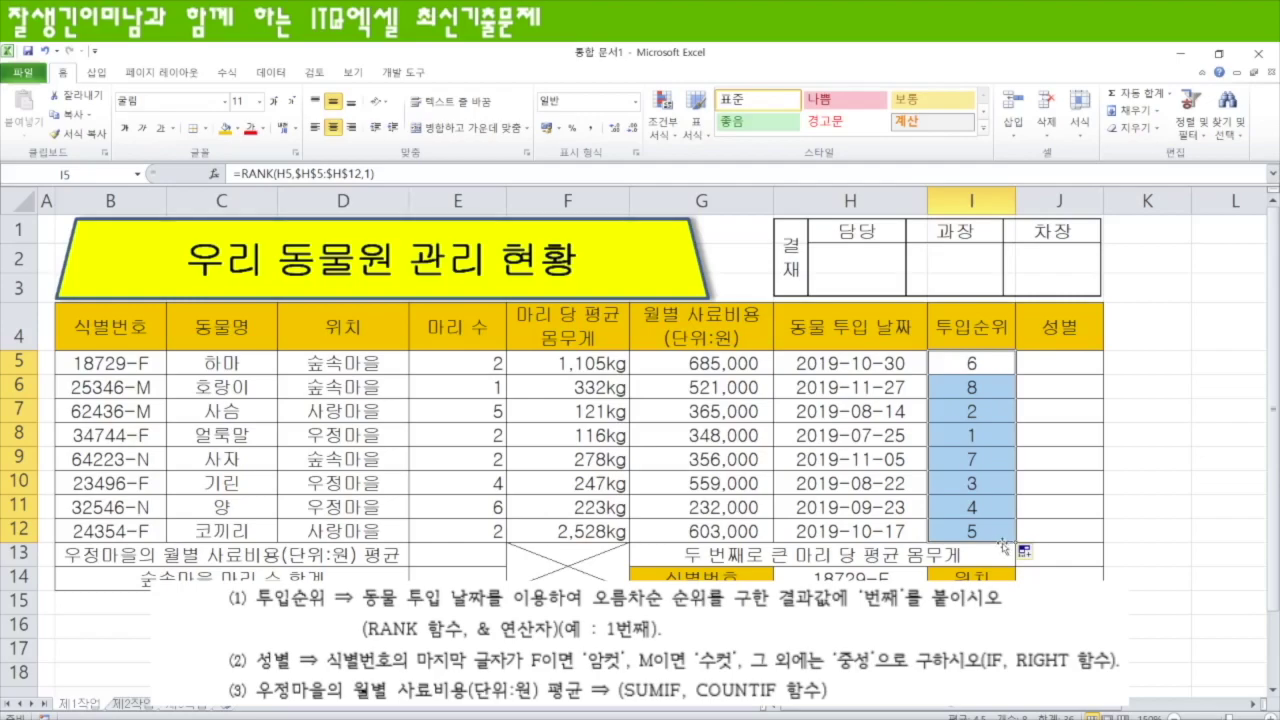
{"action": "key", "text": "F2"}
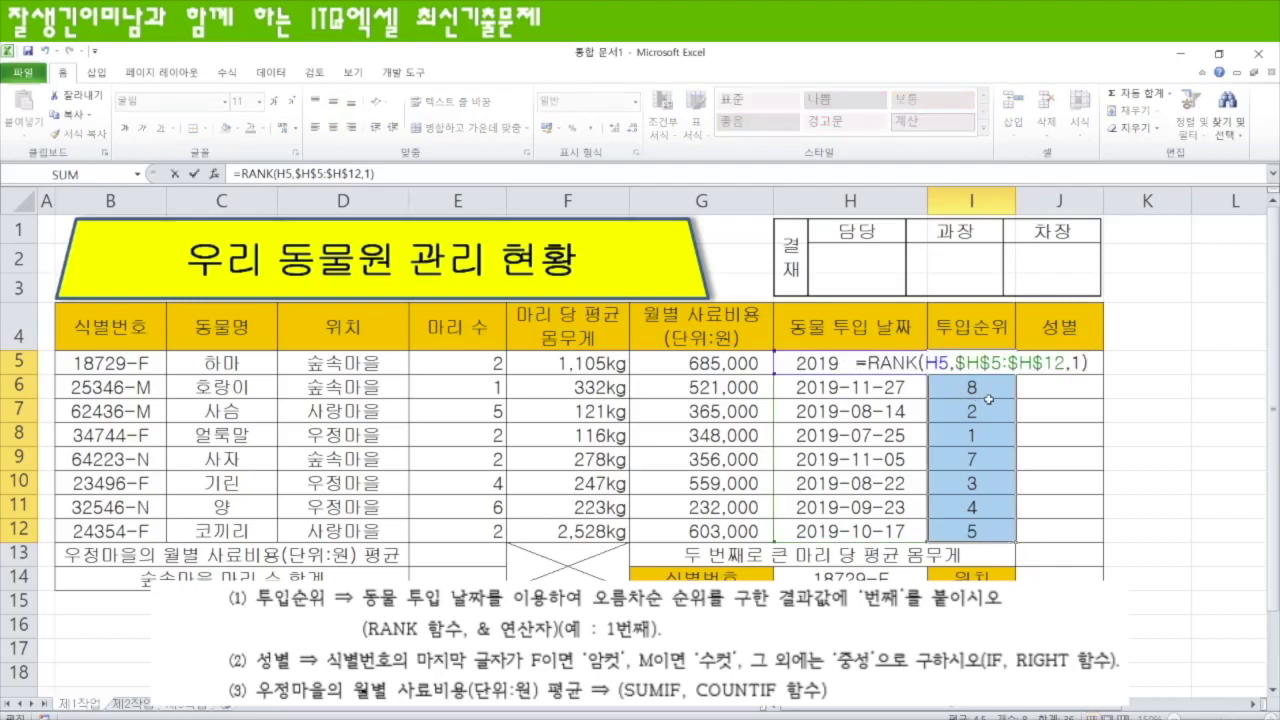
{"action": "type", "text": "&\"번째\""}
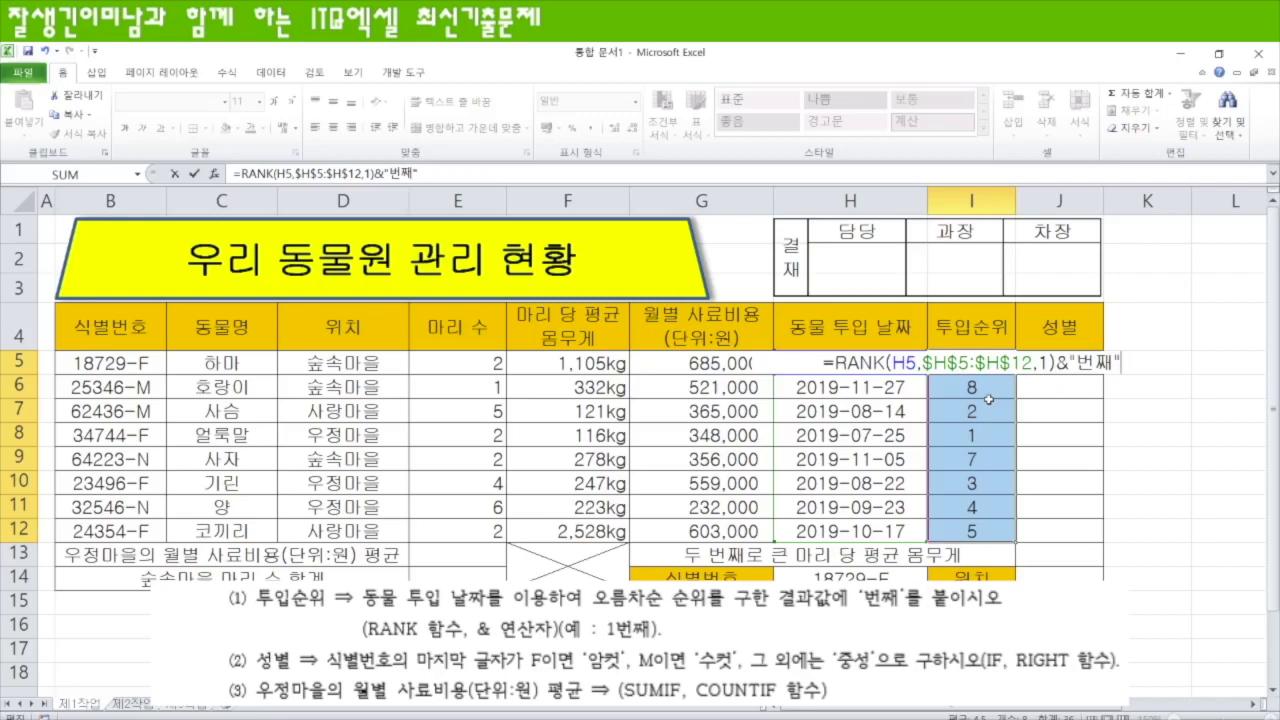
{"action": "key", "text": "ctrl+Return"}
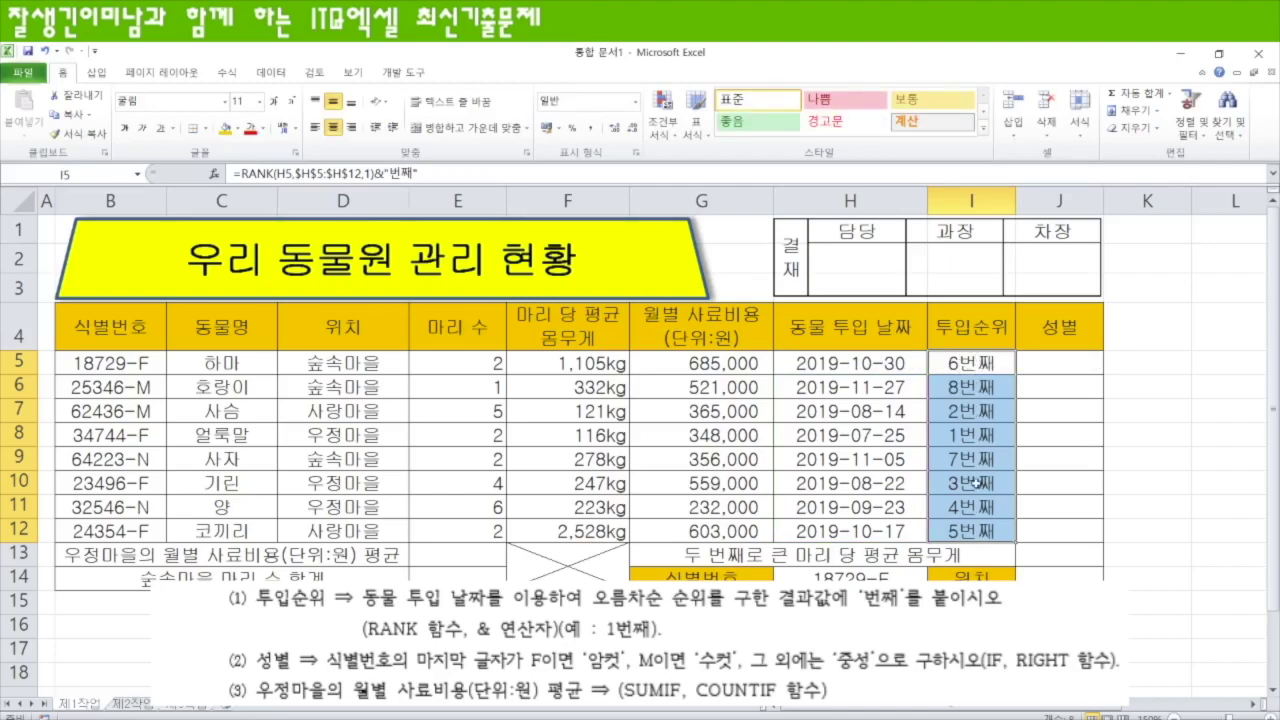
{"action": "left_click", "coordinate": [1045, 363]}
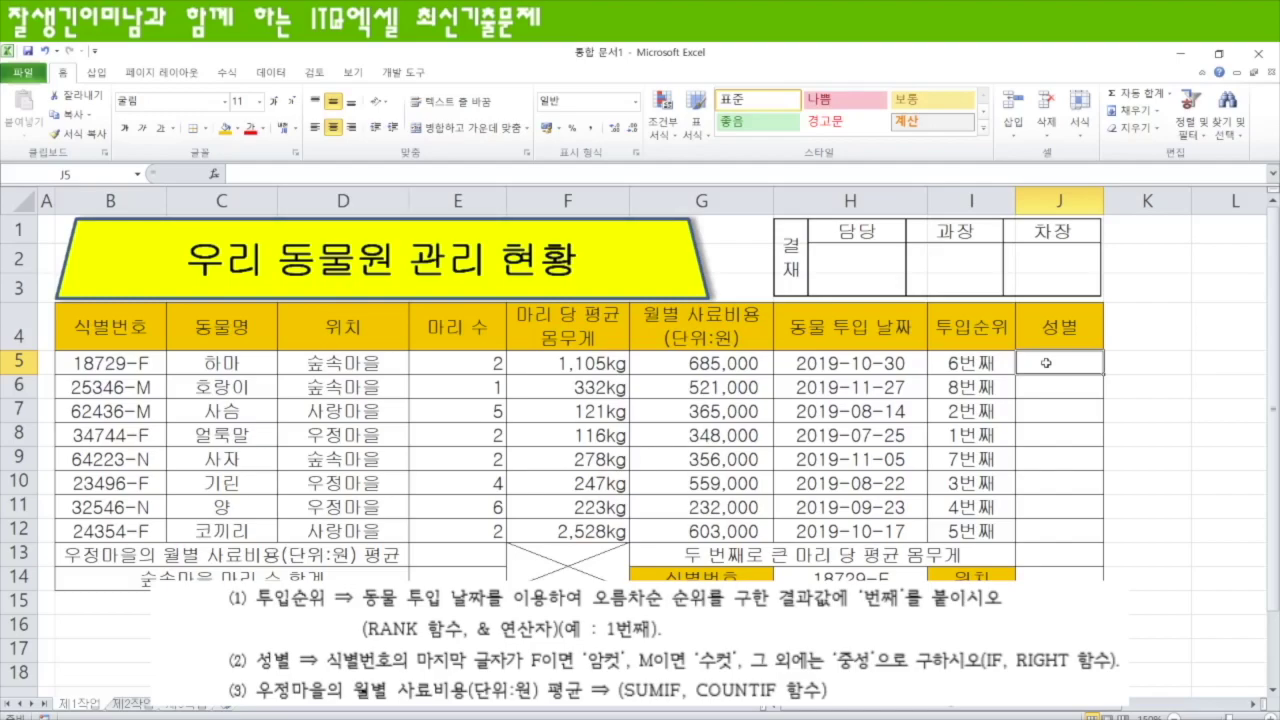
- Enter =RIGHT(B5,1) in J5 and copy it down to J12 to show each ID's last letter
{"action": "type", "text": "="}
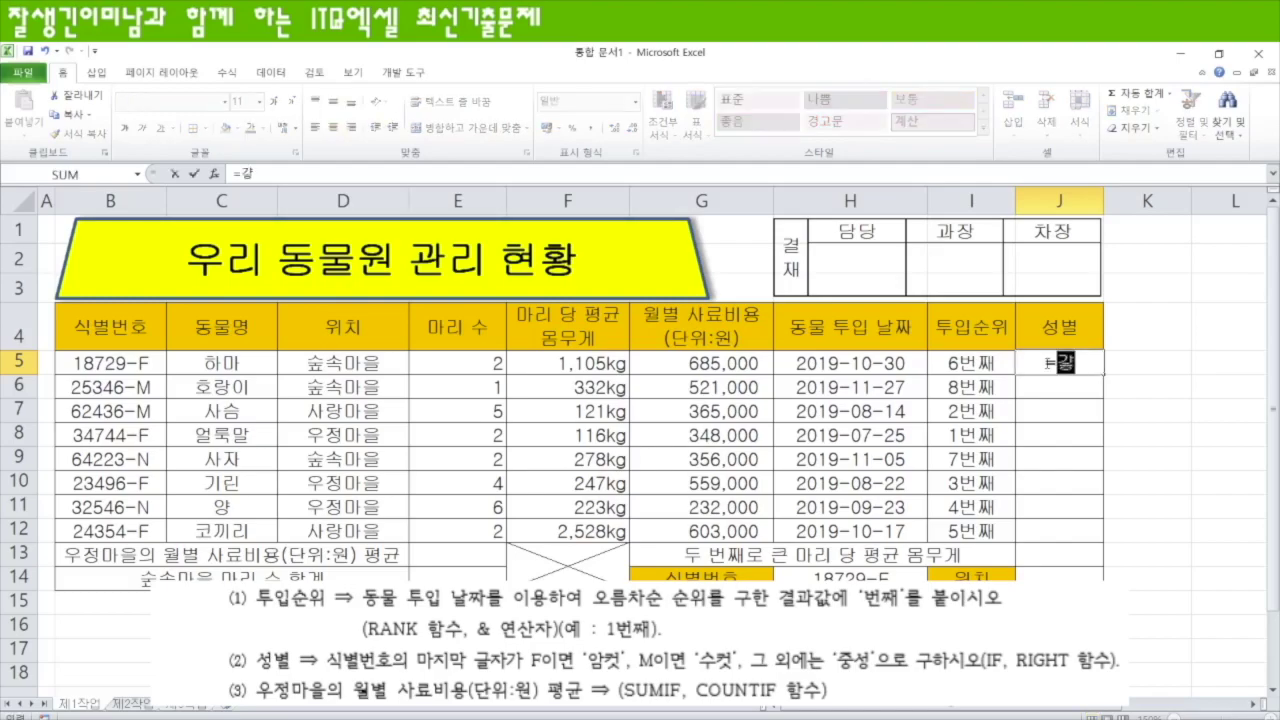
{"action": "type", "text": "right"}
{"action": "key", "text": "Tab"}
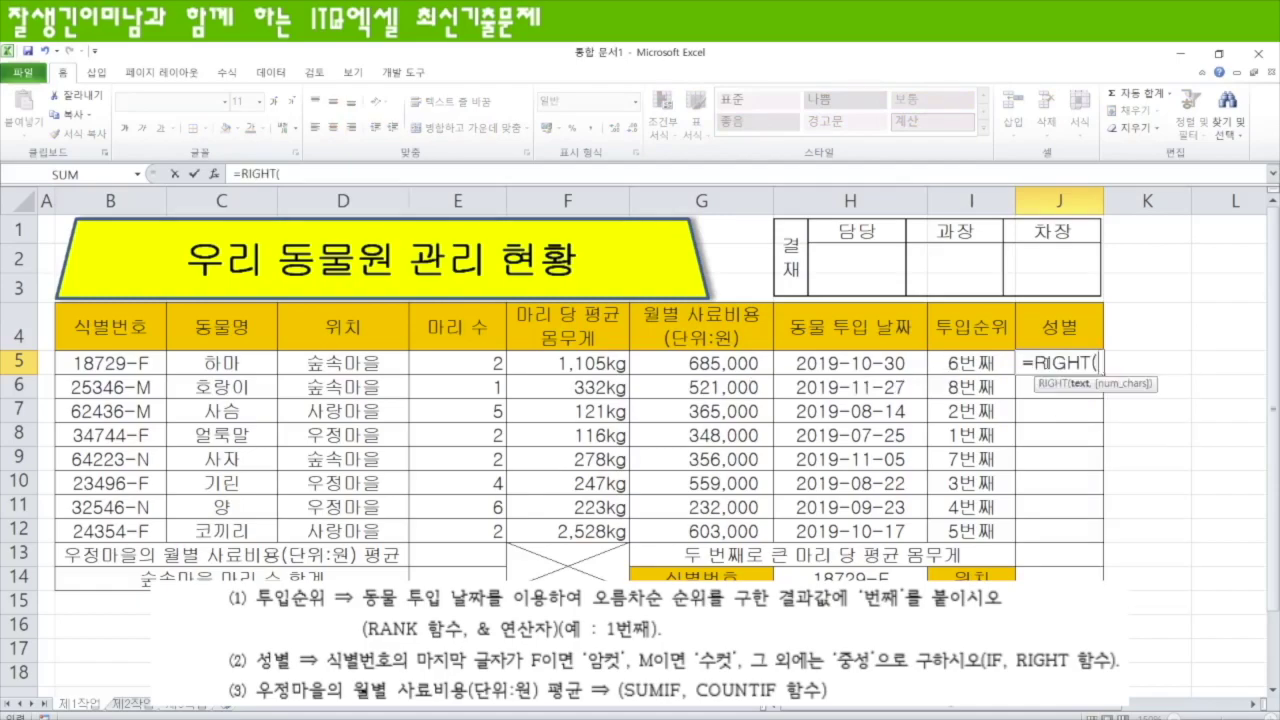
{"action": "left_click", "coordinate": [133, 365]}
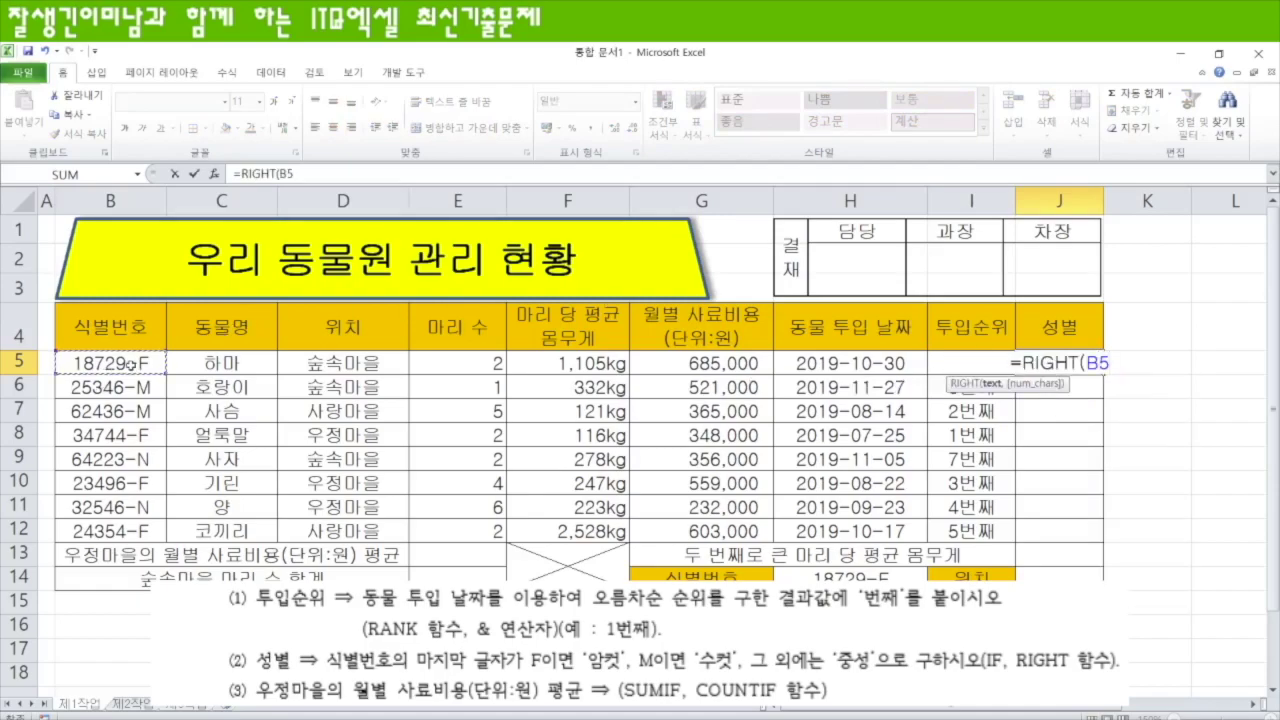
{"action": "type", "text": ",1)"}
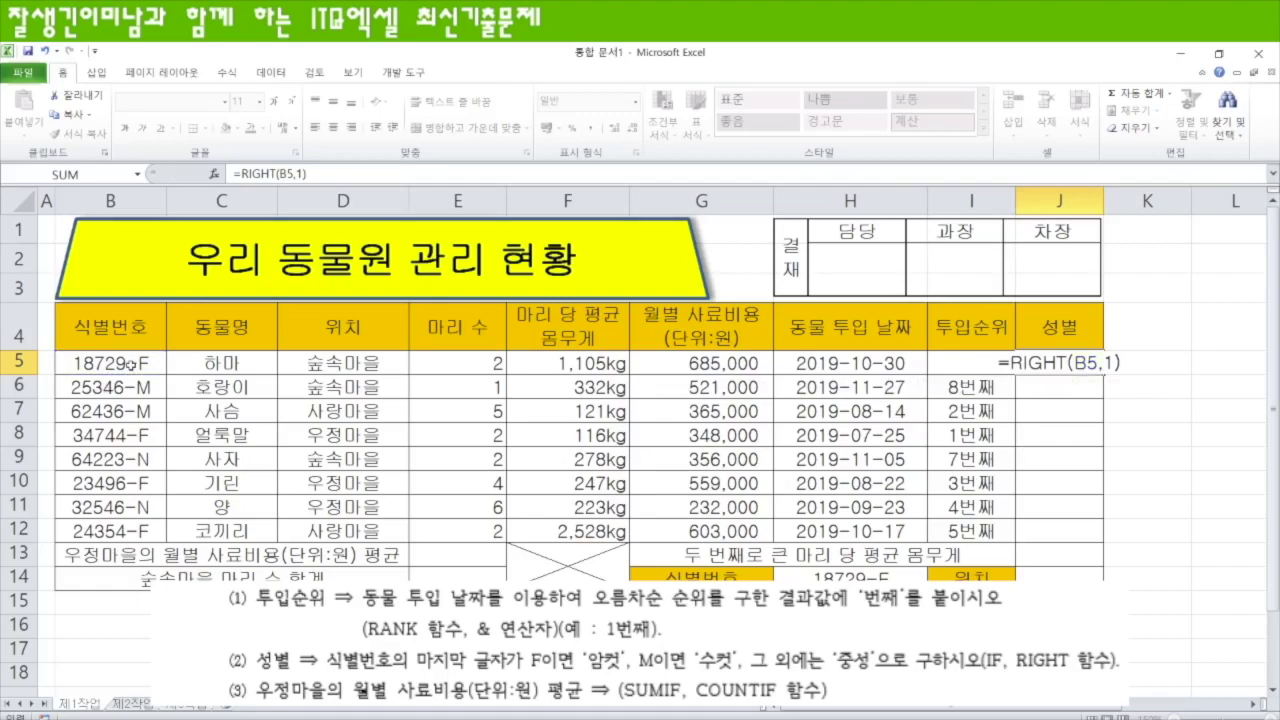
{"action": "key", "text": "Return"}
{"action": "left_click", "coordinate": [1066, 360]}
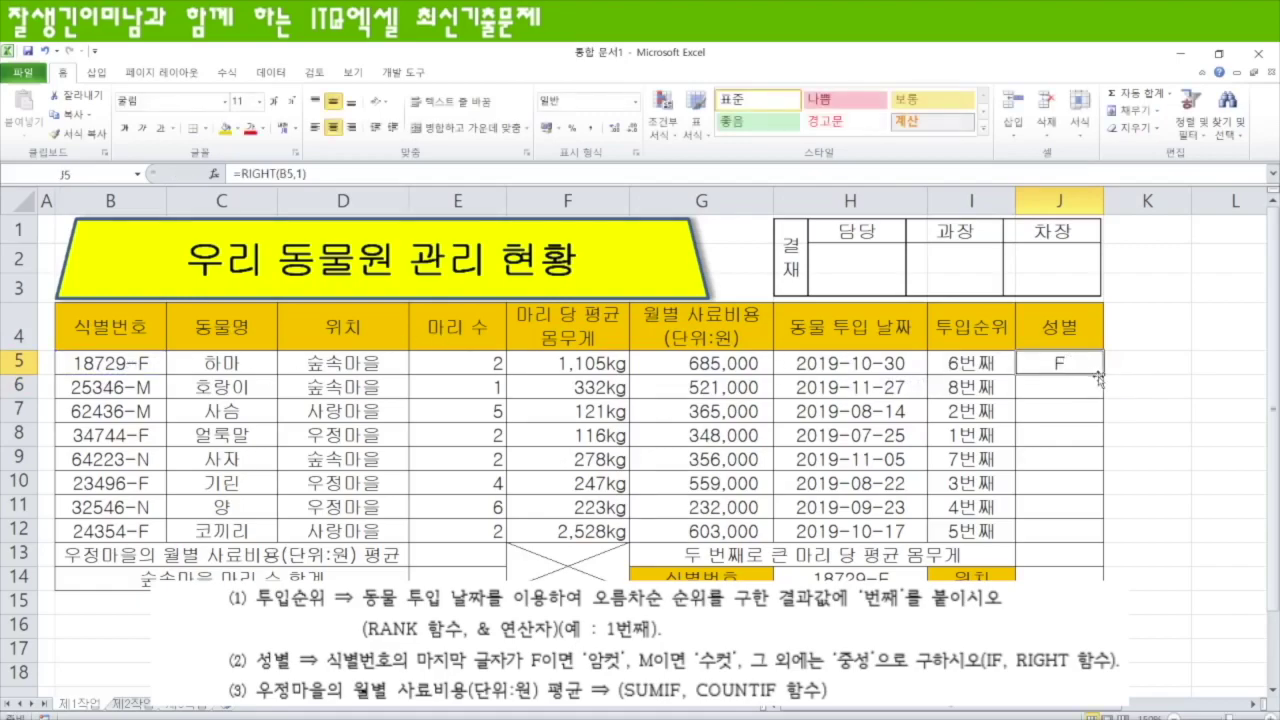
{"action": "left_click_drag", "start_coordinate": [1105, 375], "coordinate": [1102, 542]}
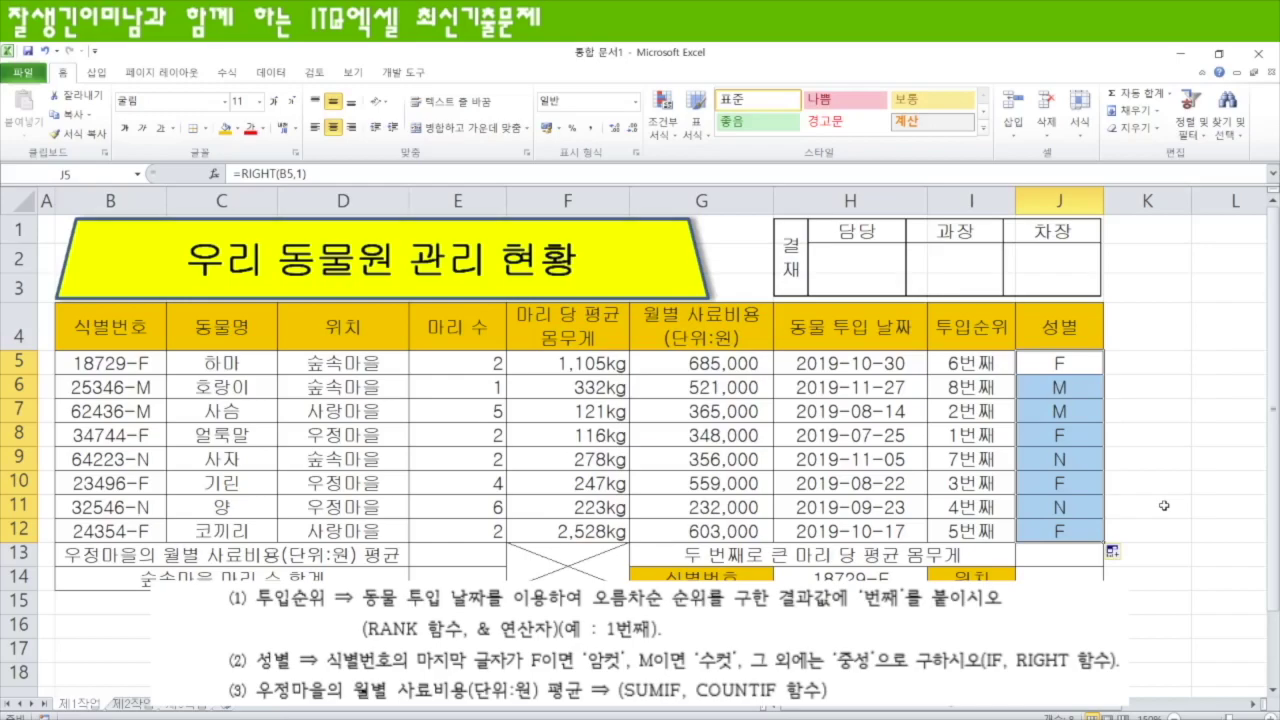
- Wrap J5:J12 in an IF testing for "F" that returns 암컷, filling all gender cells
{"action": "key", "text": "F2"}
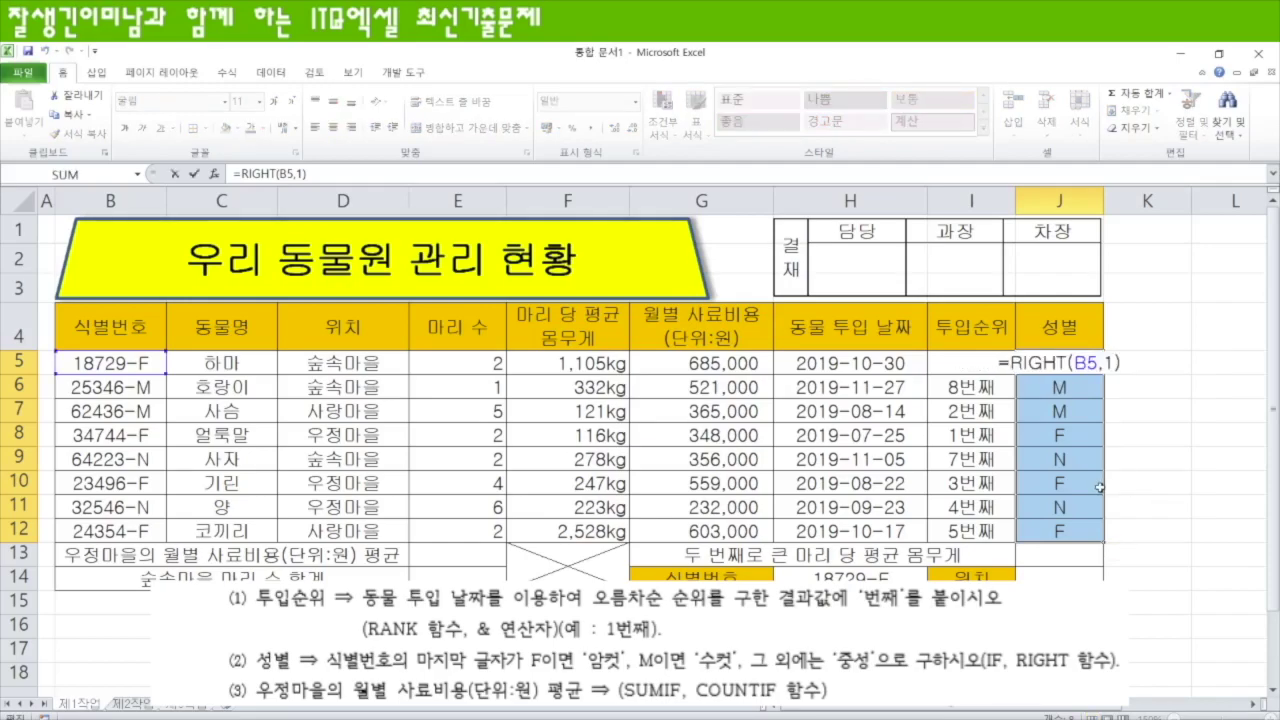
{"action": "type", "text": "="}
{"action": "type", "text": "\"F"}
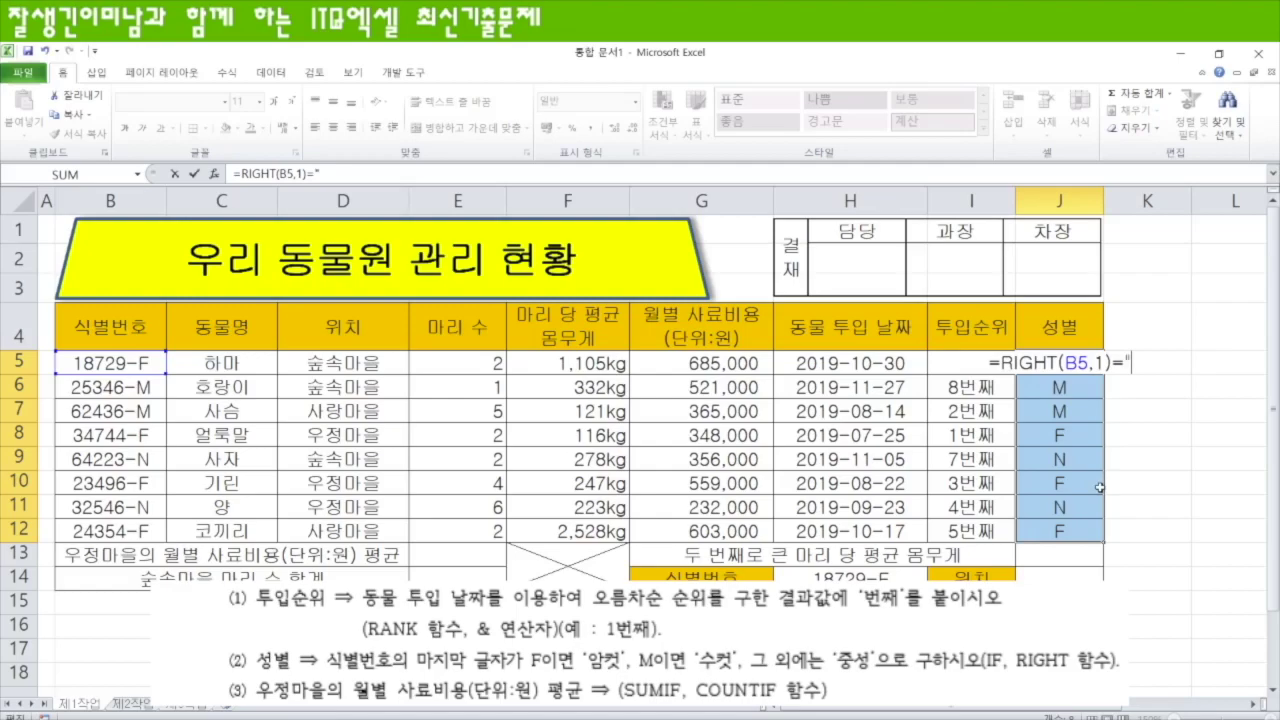
{"action": "type", "text": "\""}
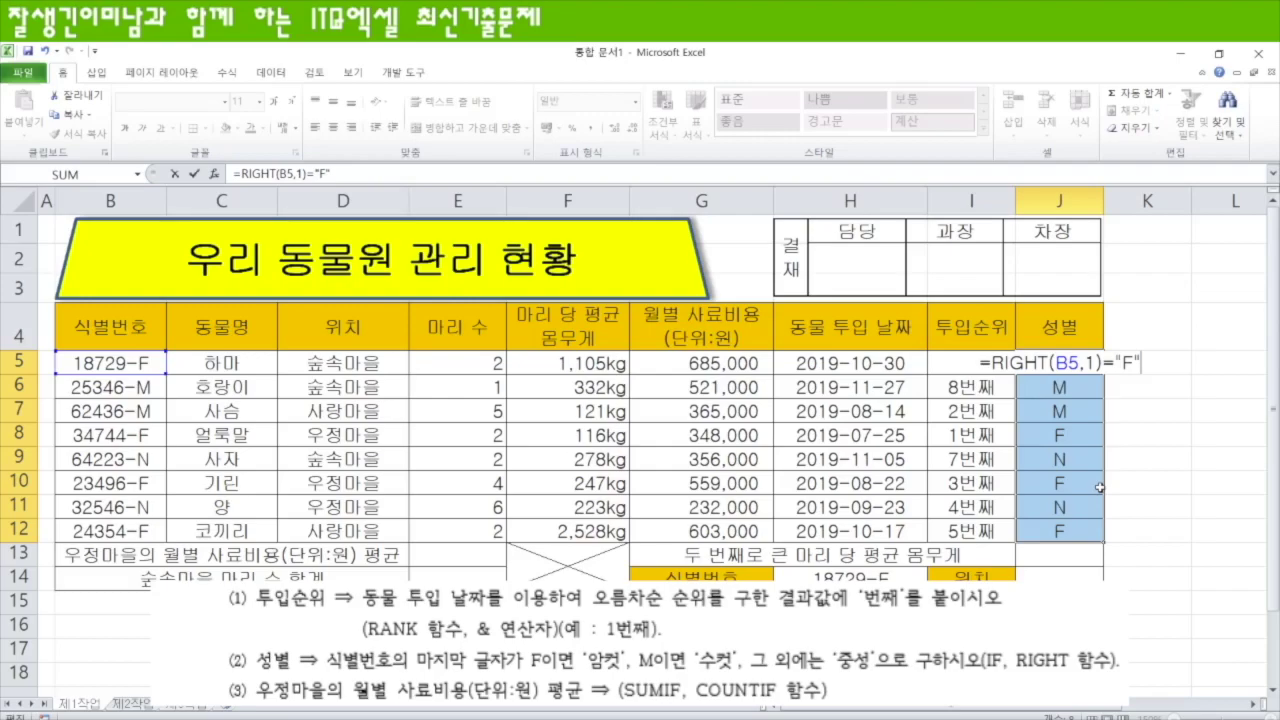
{"action": "key", "text": "ctrl+Return"}
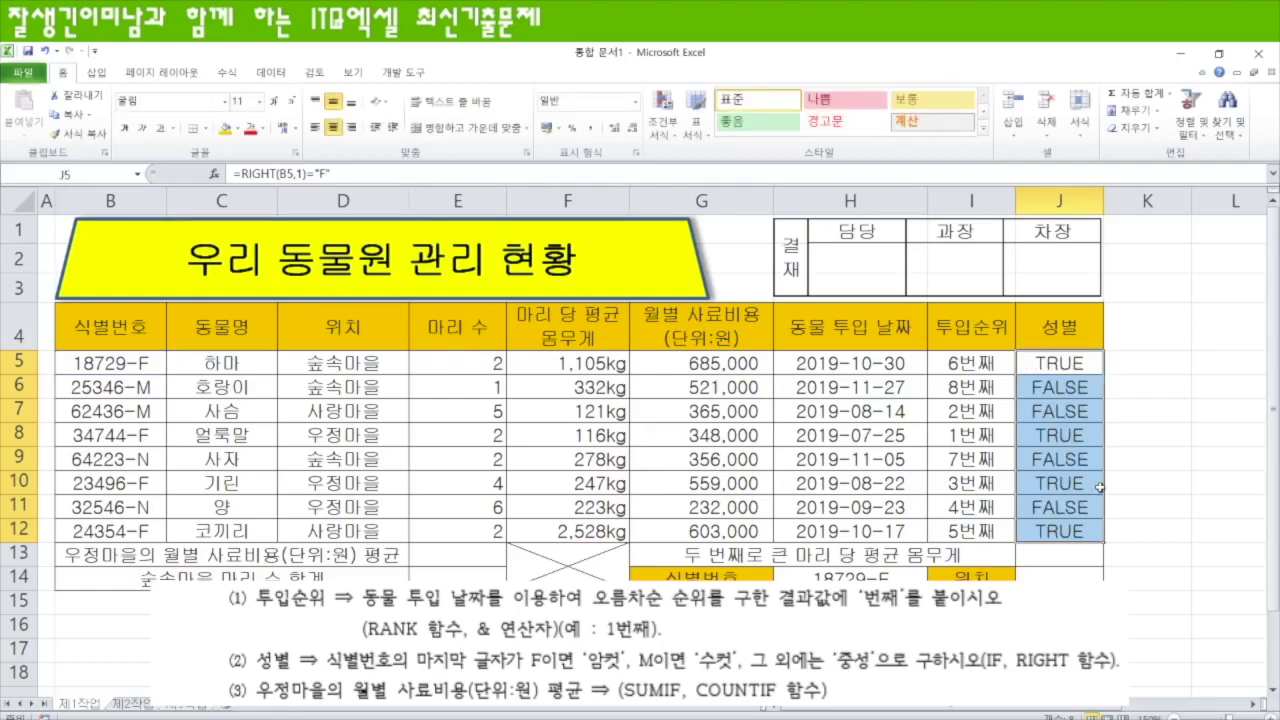
{"action": "key", "text": "F2"}
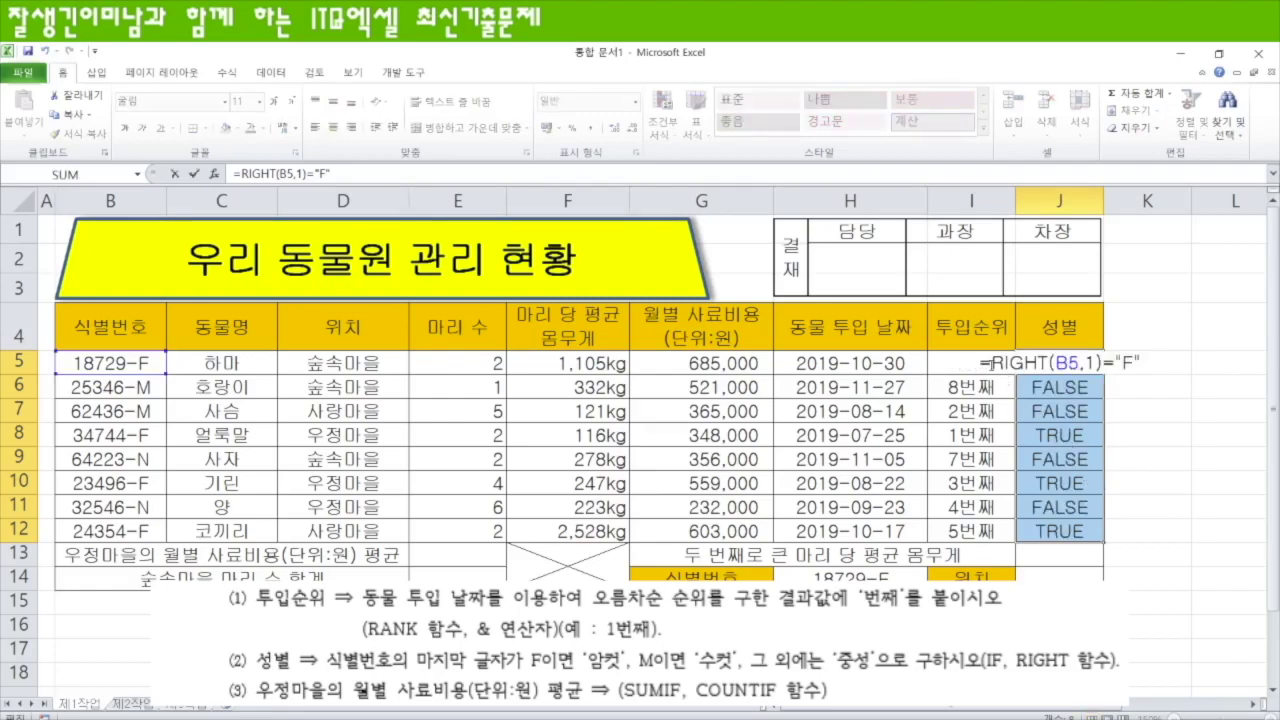
{"action": "type", "text": "IF("}
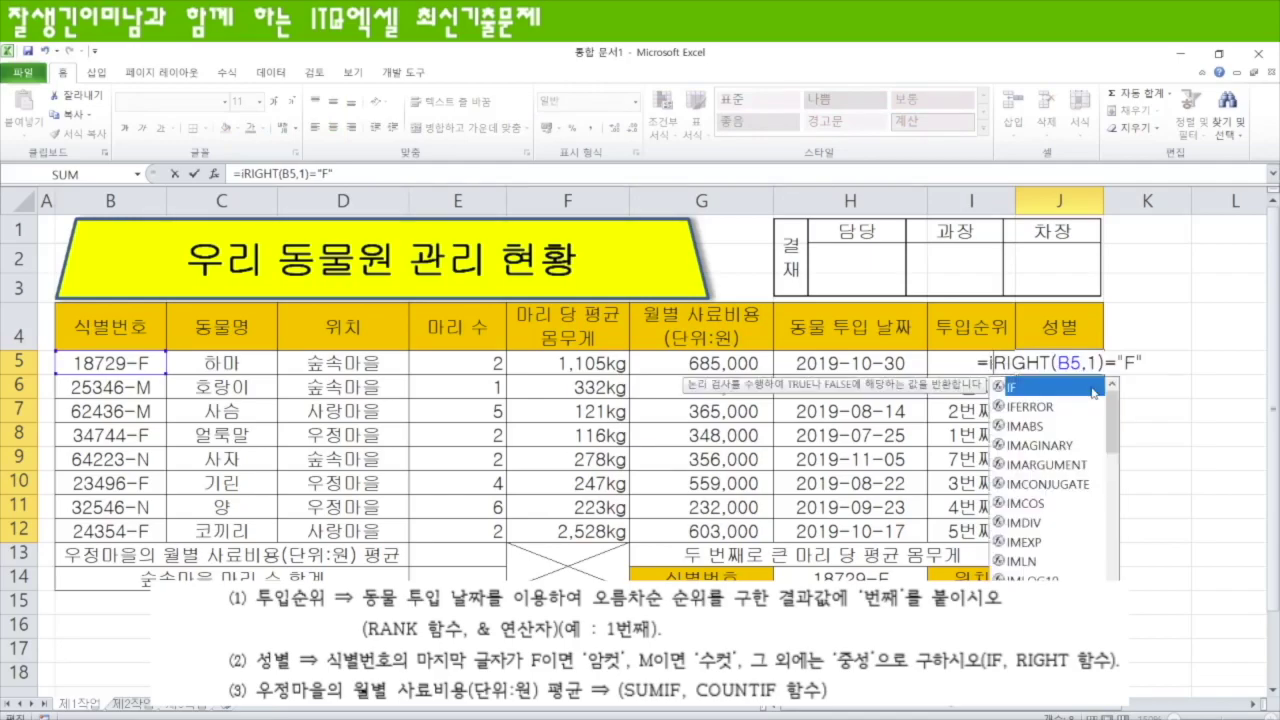
{"action": "key", "text": "End"}
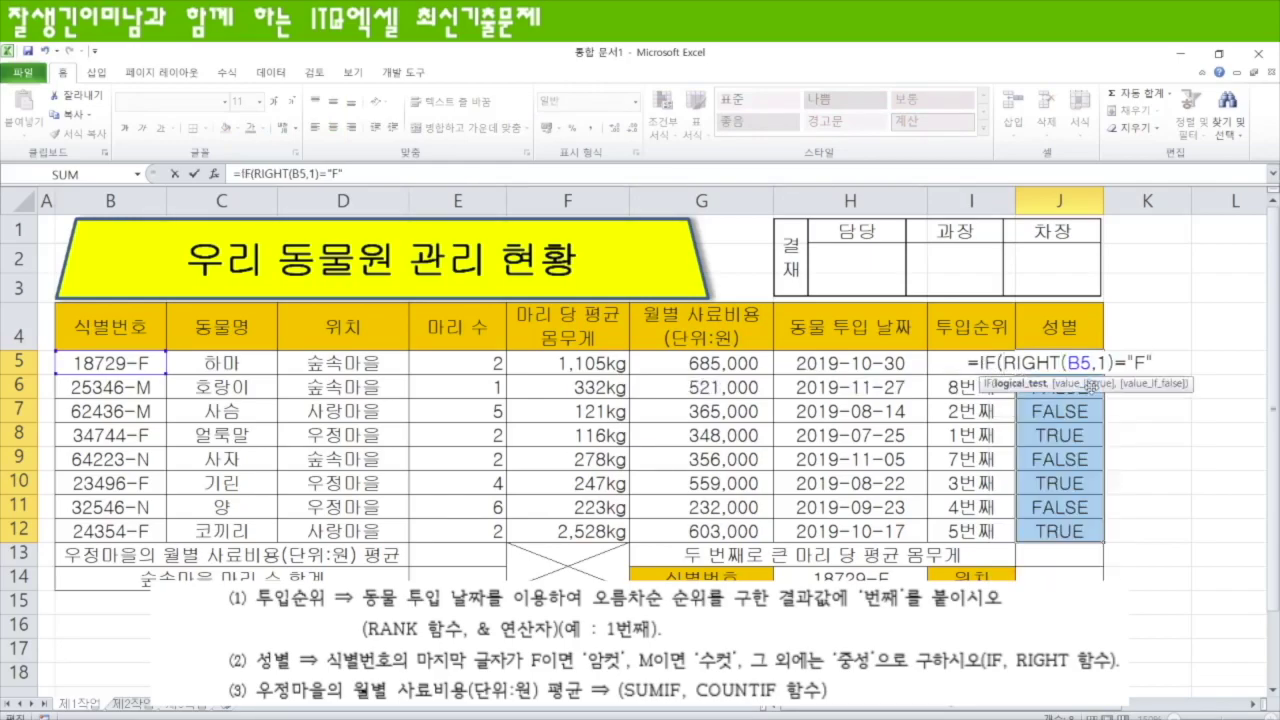
{"action": "type", "text": ",\"암컷\",\"수"}
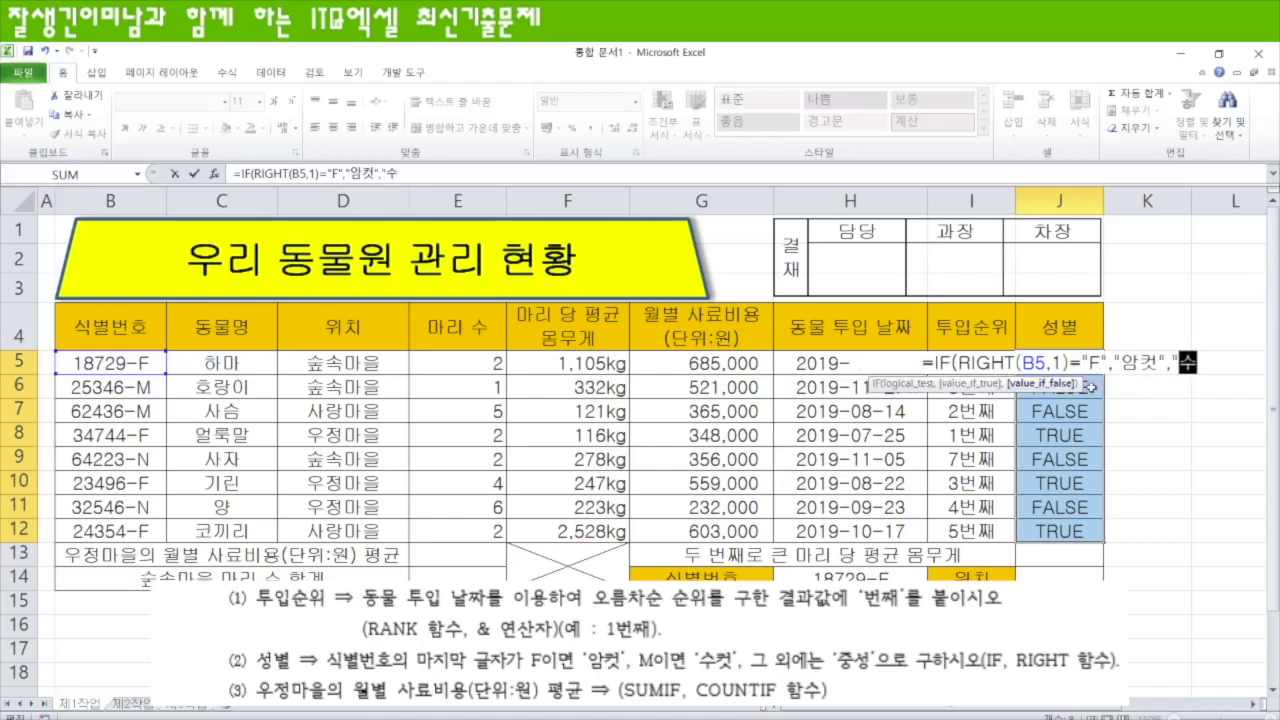
{"action": "type", "text": "-중\""}
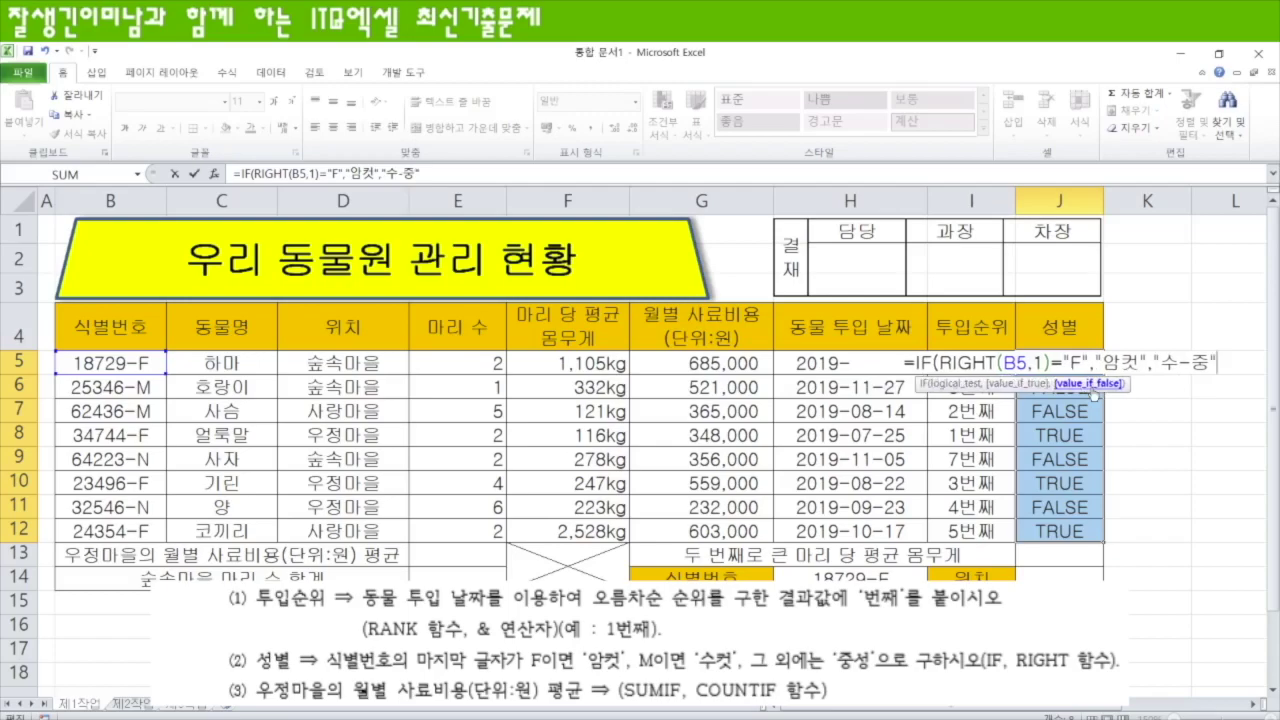
{"action": "type", "text": ")"}
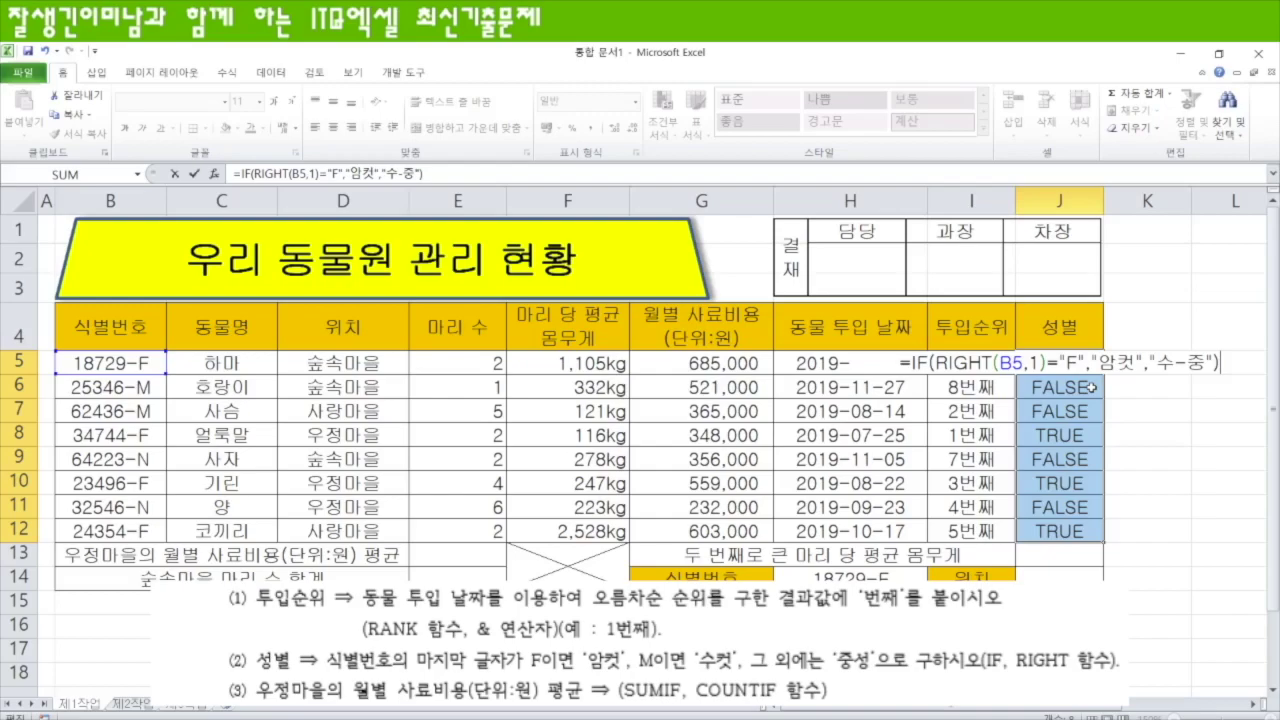
{"action": "key", "text": "ctrl+Return"}
- Edit the formula into an M test returning 수컷, with 중성 as the fallback
{"action": "key", "text": "F2"}
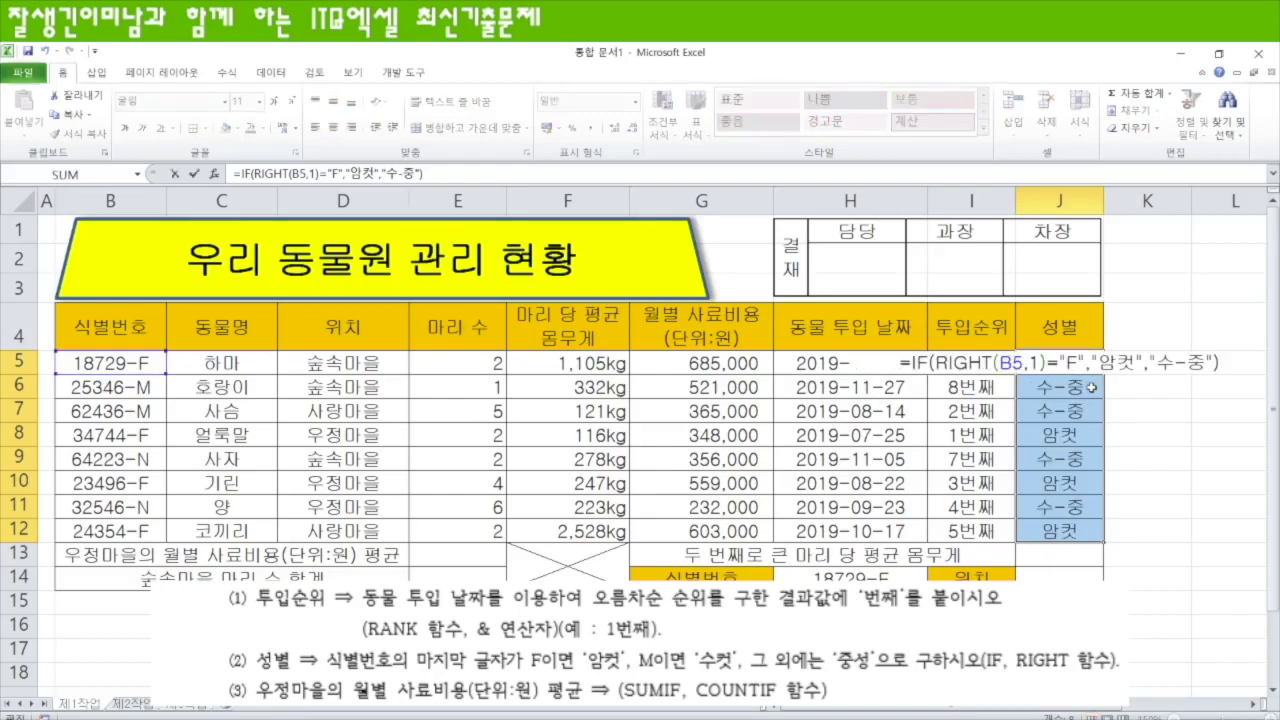
{"action": "double_click", "coordinate": [1072, 362]}
{"action": "type", "text": "ㅡ"}
{"action": "key", "text": "BackSpace"}
{"action": "type", "text": "M"}
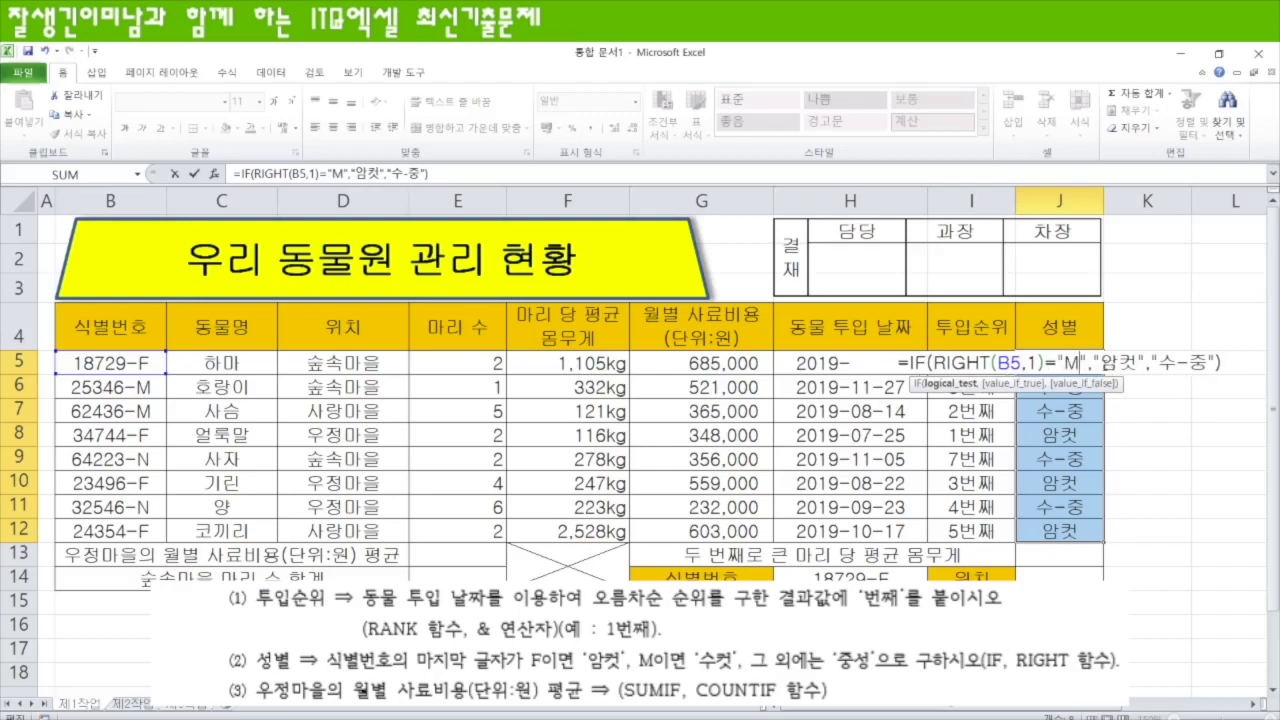
{"action": "left_click_drag", "start_coordinate": [1100, 362], "coordinate": [1116, 362]}
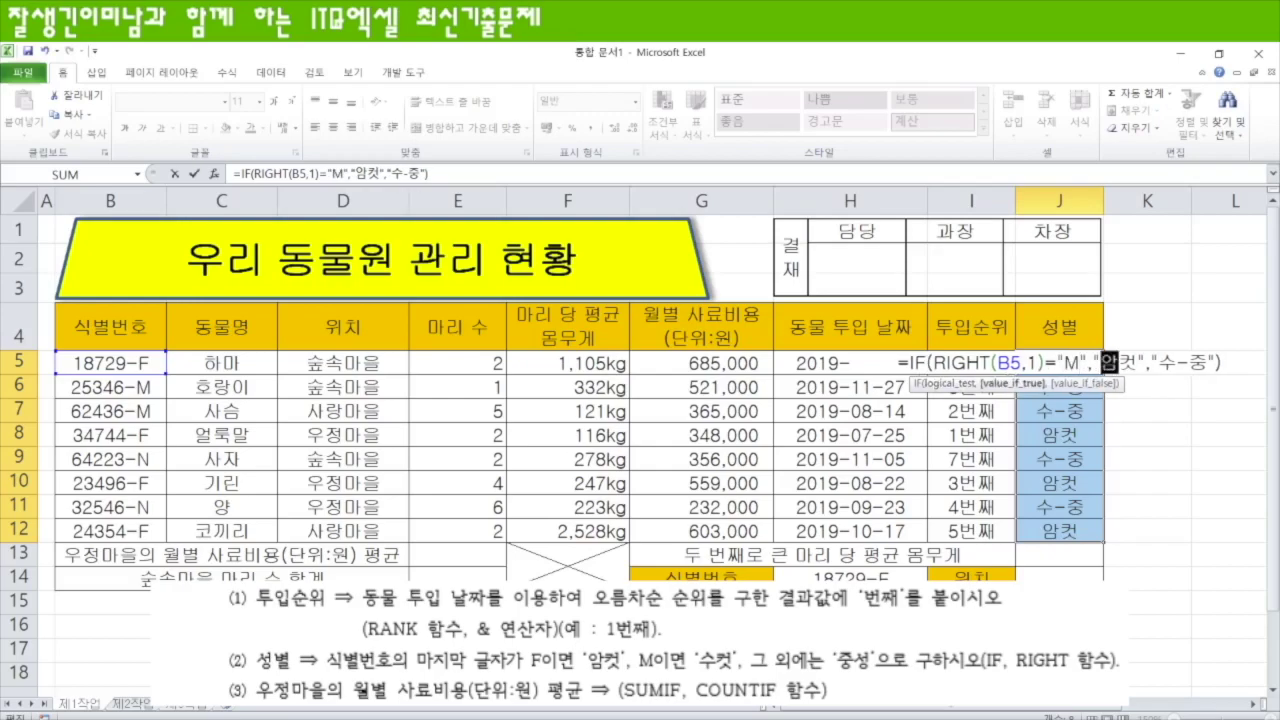
{"action": "type", "text": "수"}
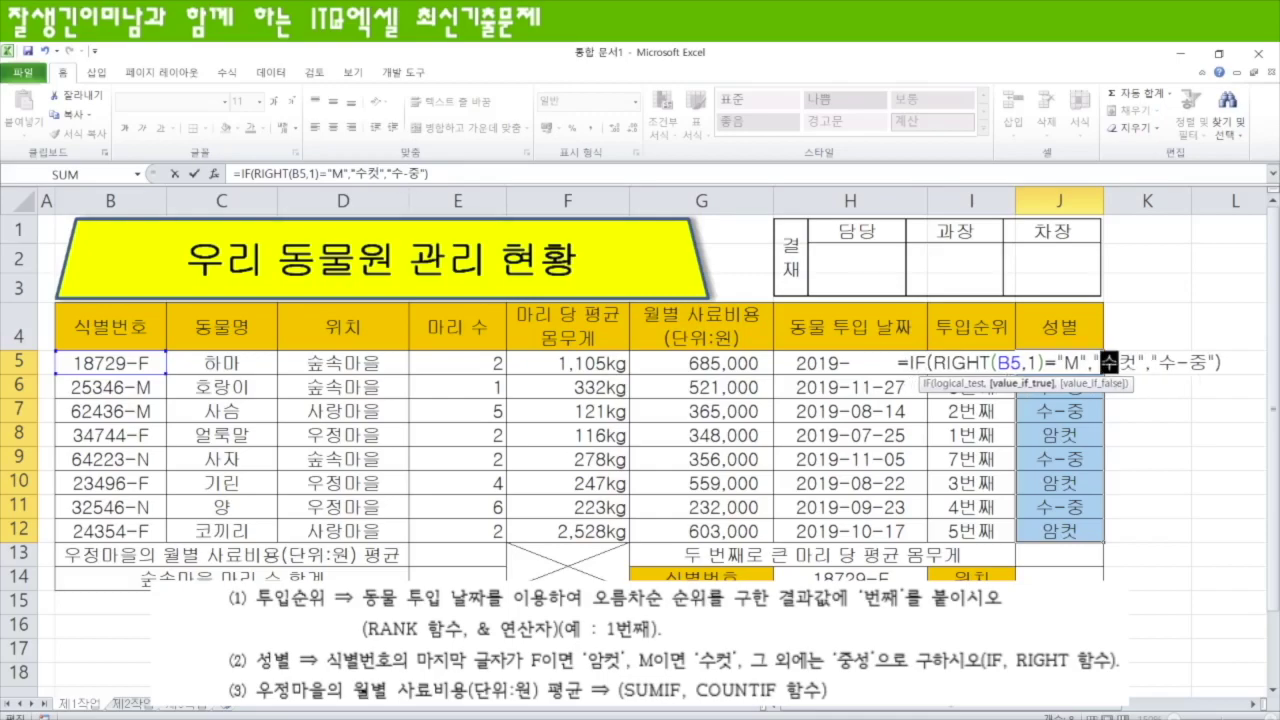
{"action": "left_click_drag", "start_coordinate": [1158, 362], "coordinate": [1208, 362]}
{"action": "type", "text": "중성"}
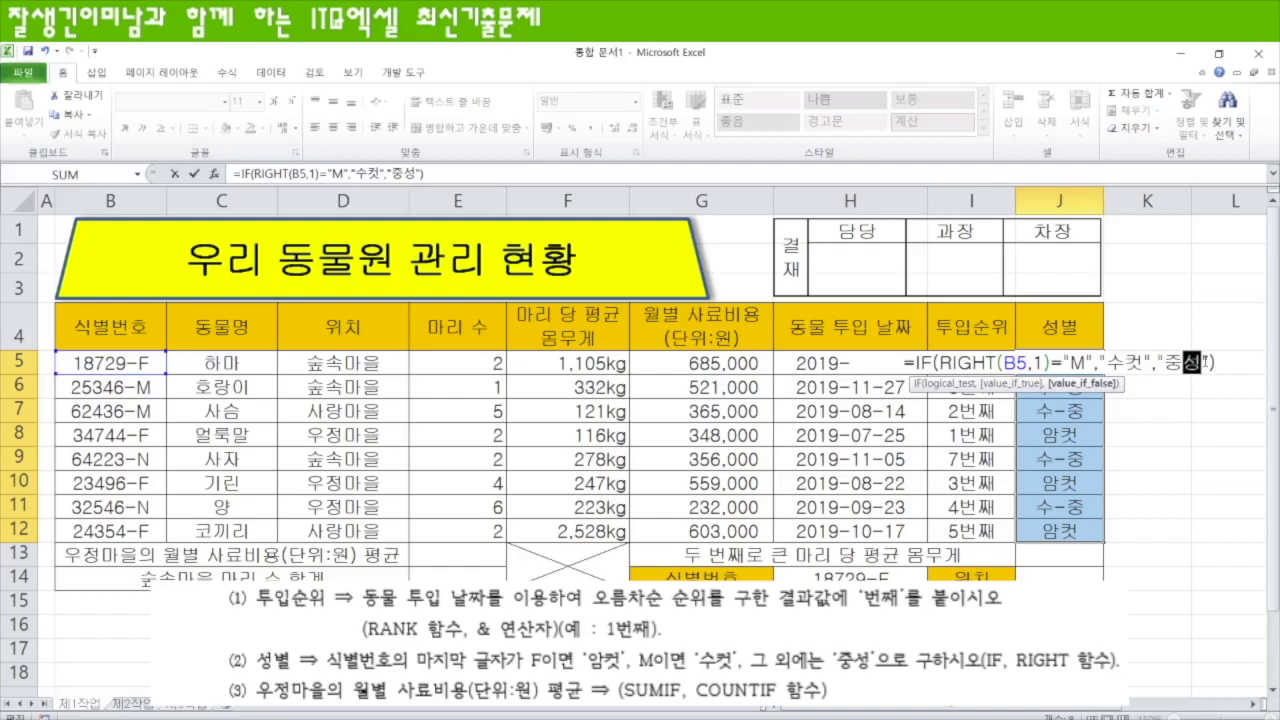
- Nest the M test as the F test's fallback and fill the nested IF into J5:J12
{"action": "left_click_drag", "start_coordinate": [913, 362], "coordinate": [1244, 358]}
{"action": "key", "text": "ctrl+c"}
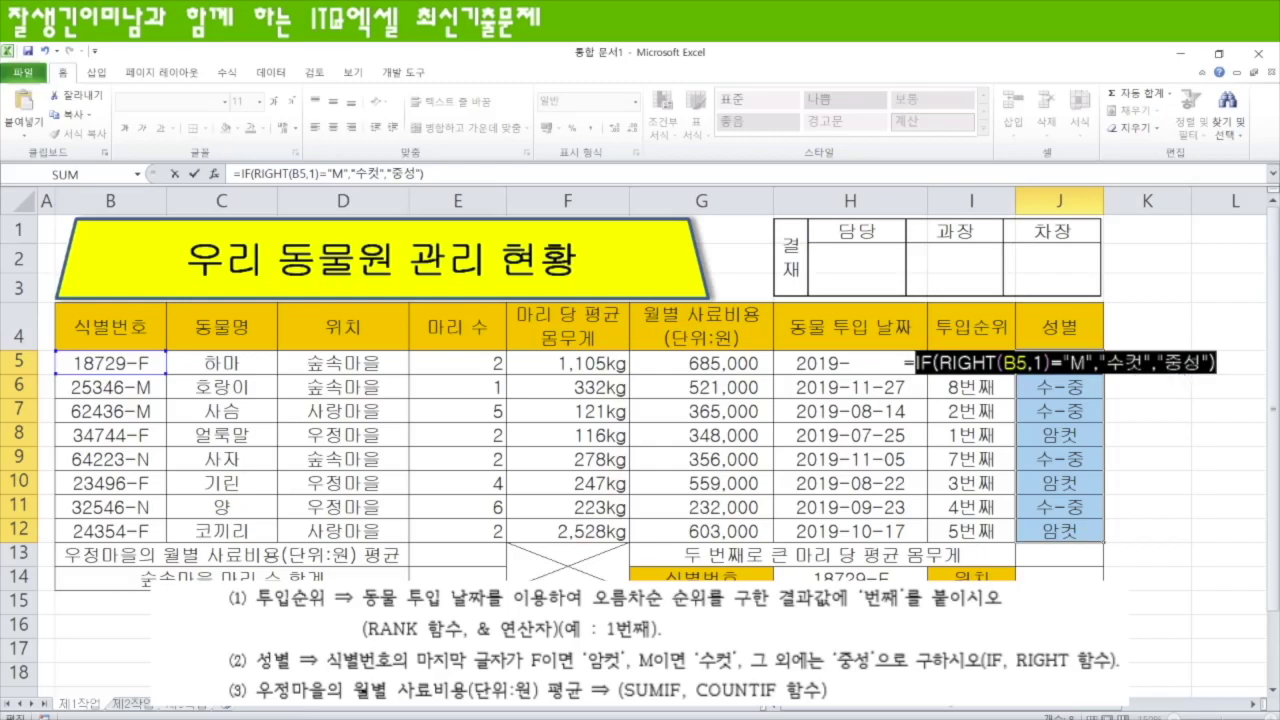
{"action": "key", "text": "ctrl+z"}
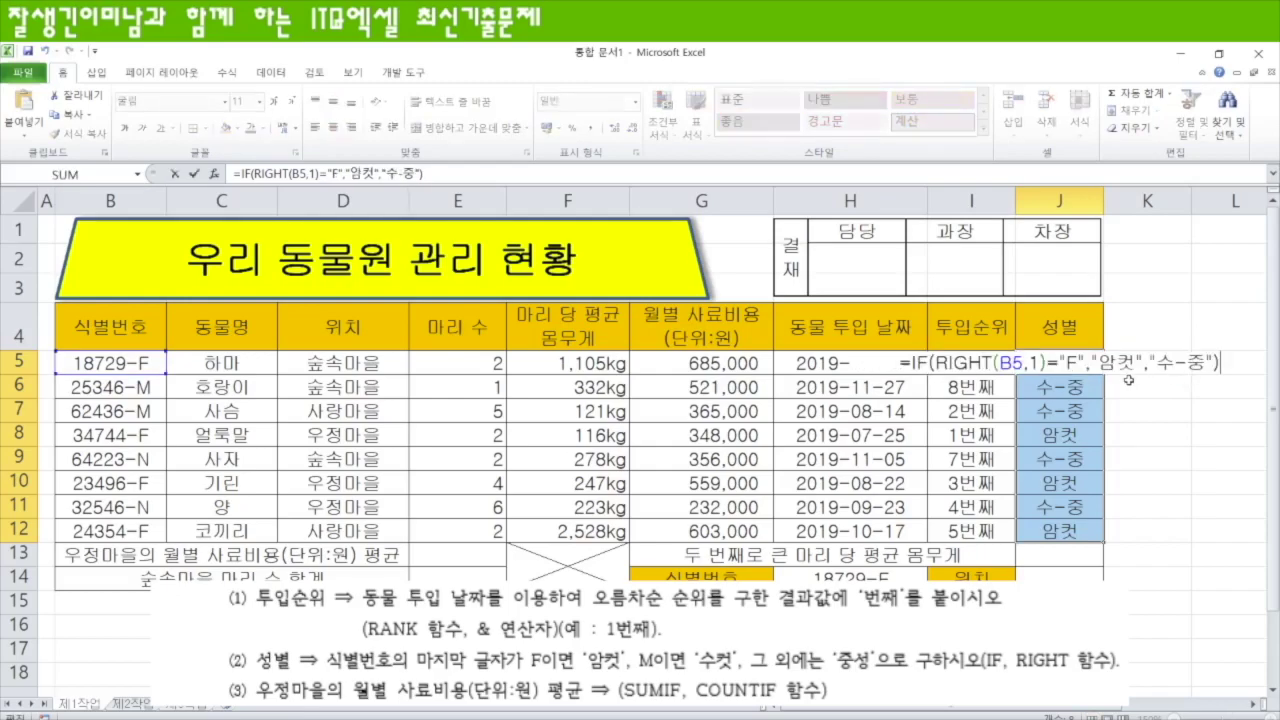
{"action": "left_click_drag", "start_coordinate": [1150, 361], "coordinate": [1214, 362]}
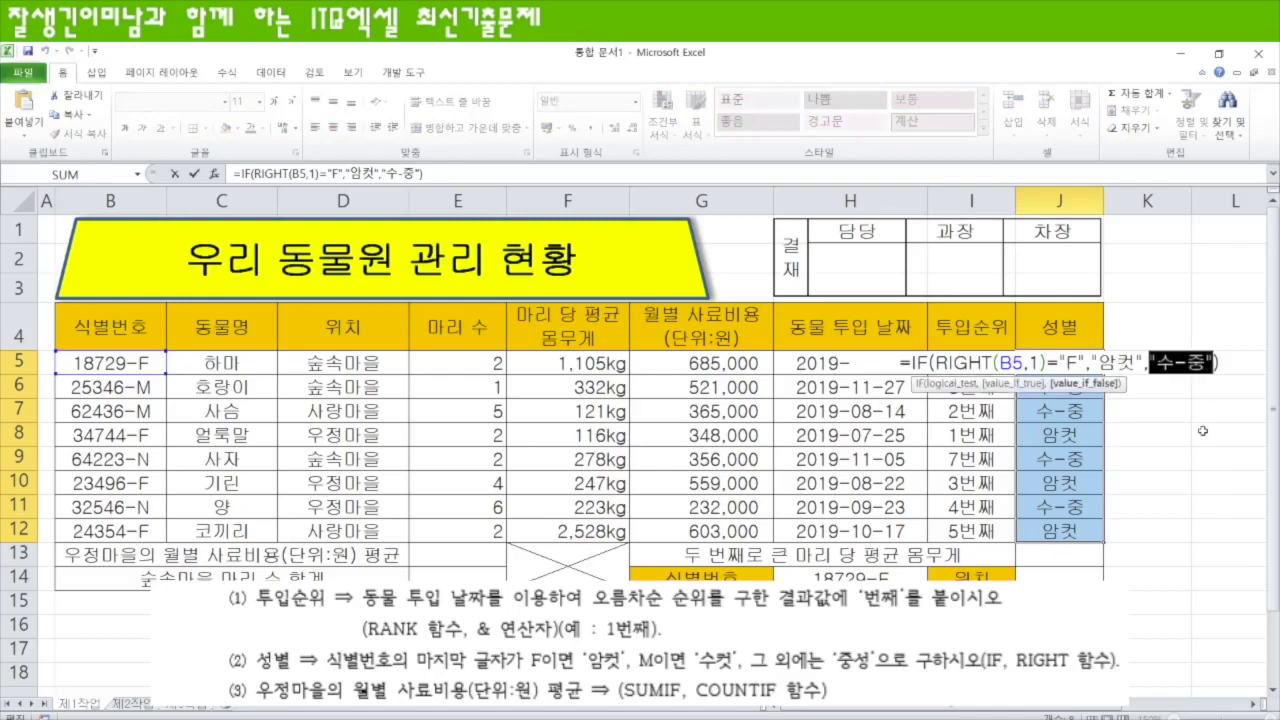
{"action": "key", "text": "ctrl+v"}
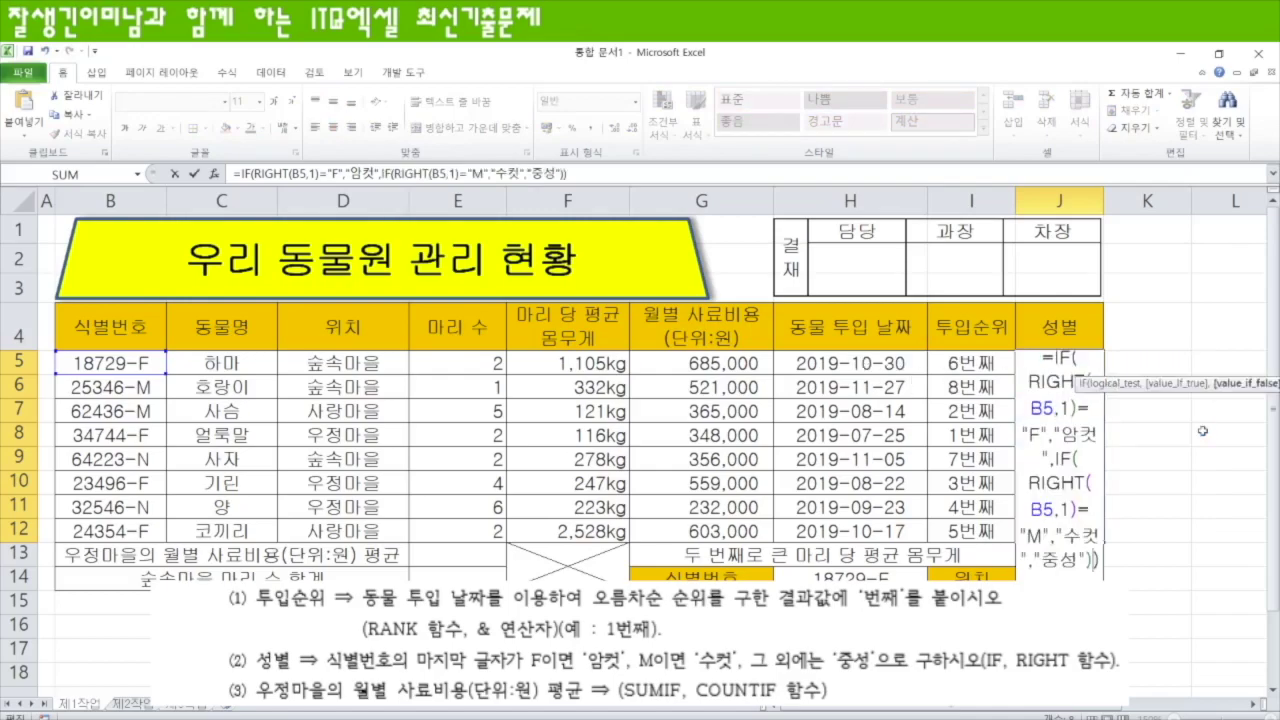
{"action": "key", "text": "ctrl+Return"}
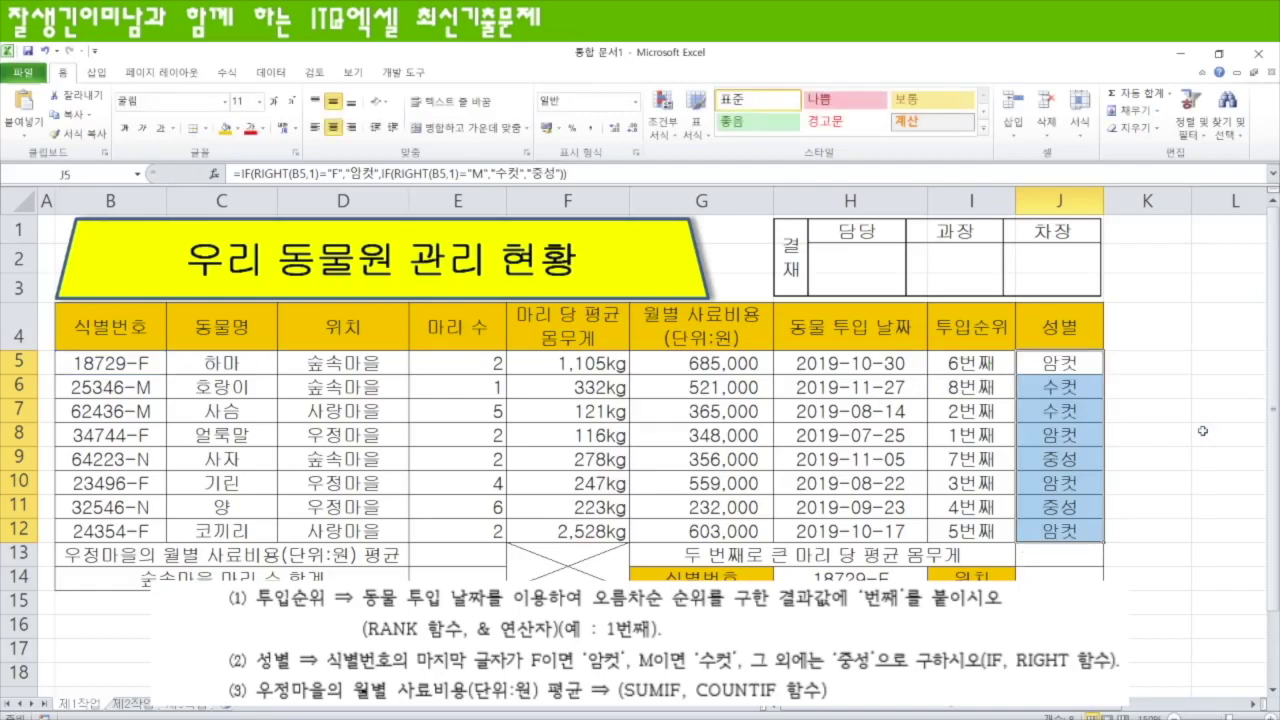
{"action": "key", "text": "F2"}
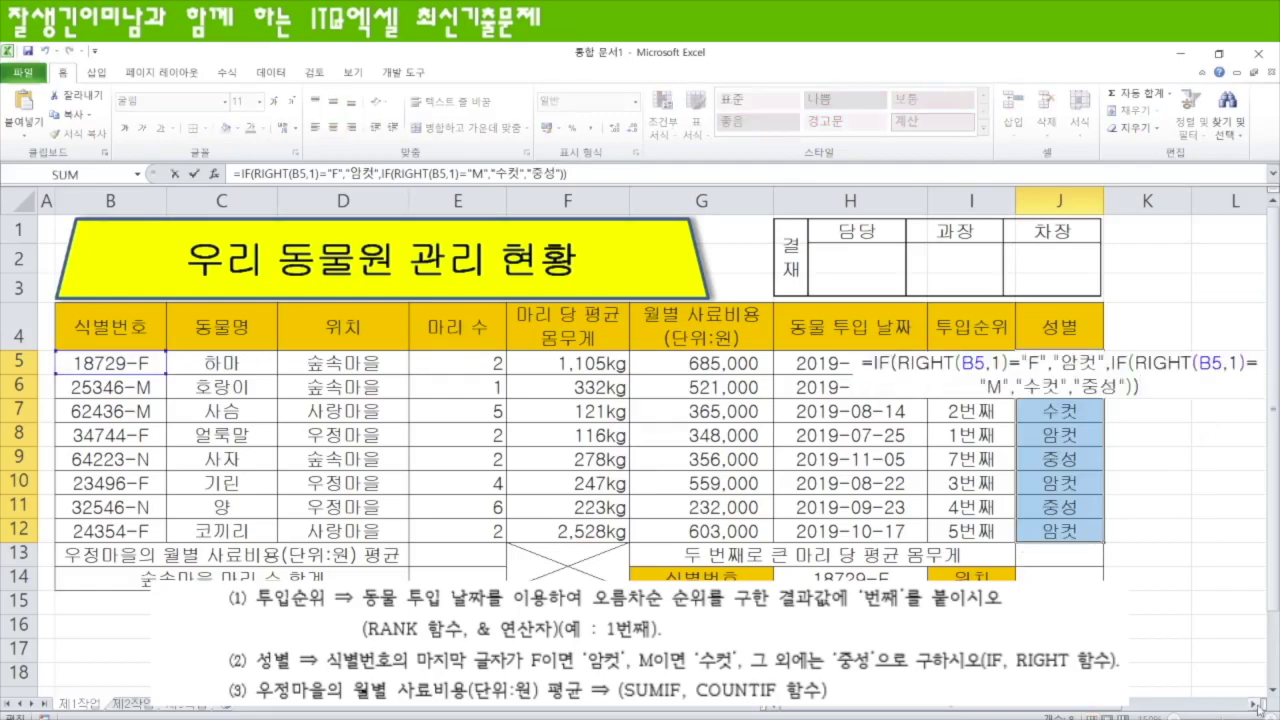
{"action": "left_click", "coordinate": [1258, 706]}
{"action": "left_click", "coordinate": [1258, 706]}
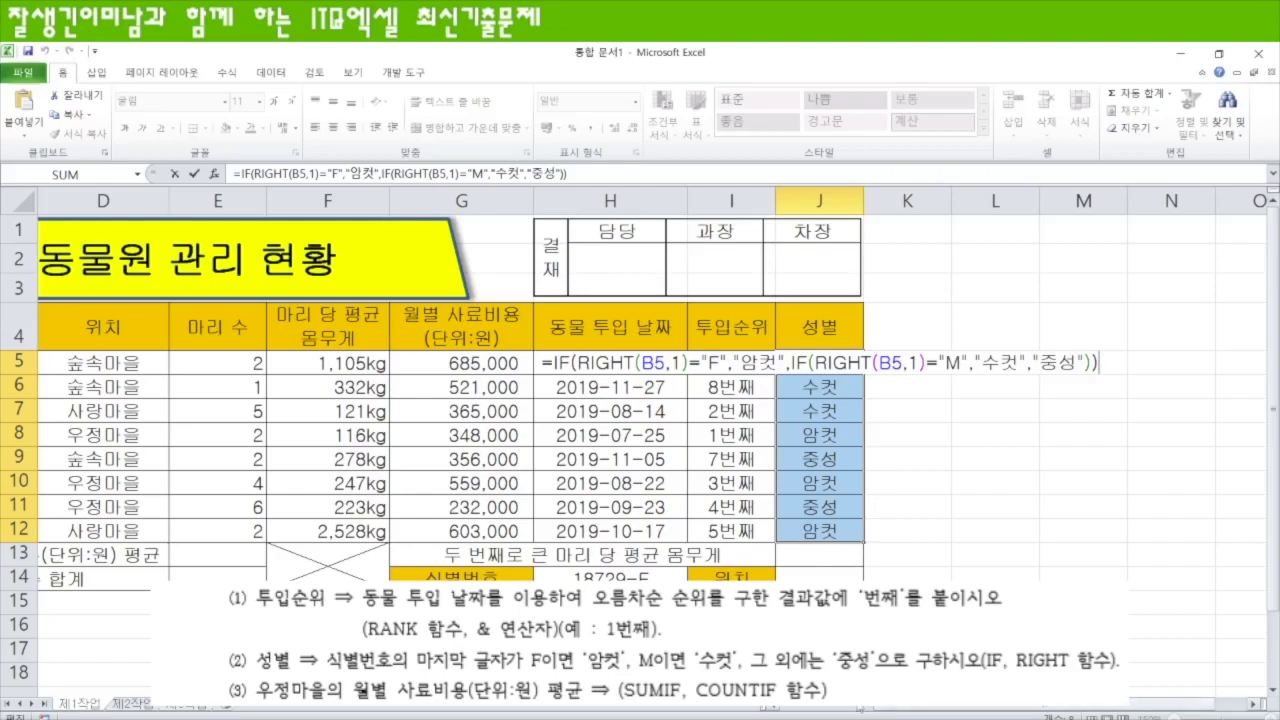
{"action": "left_click", "coordinate": [464, 555]}
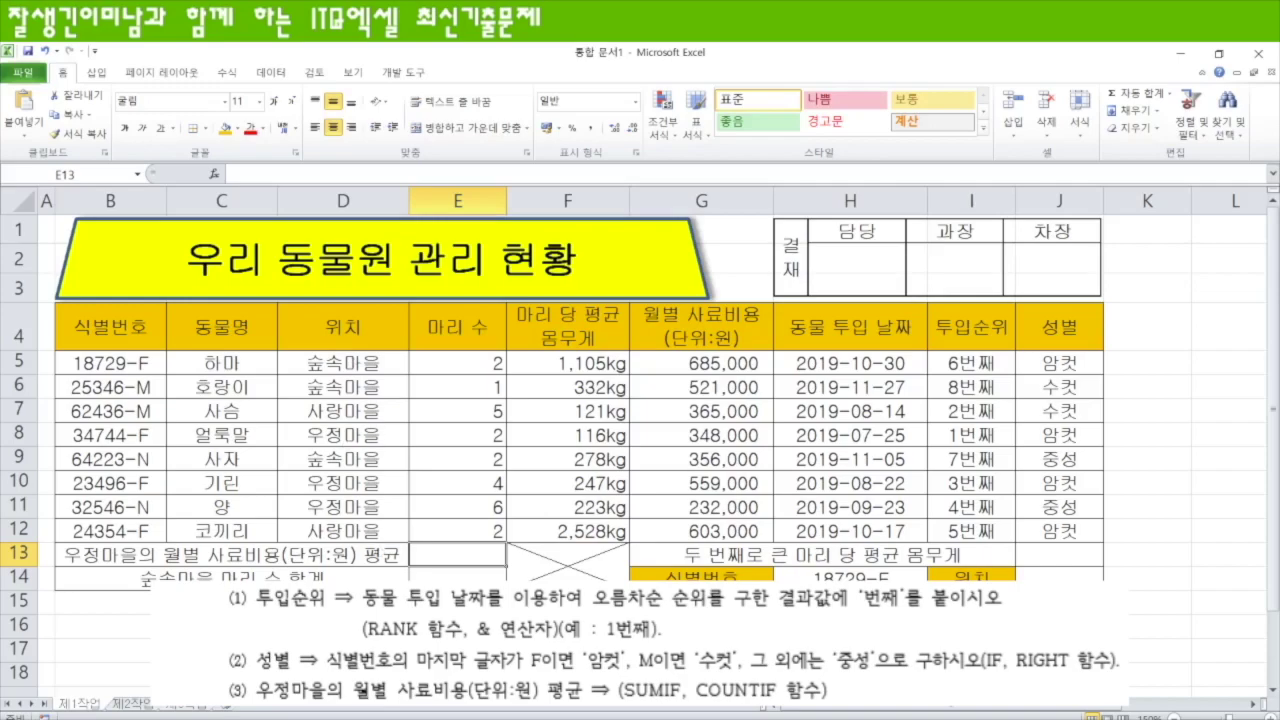
- Enter =SUMIF(D5:D12,D8,G5:G12) in E13 to total 우정마을's monthly feed costs
{"action": "type", "text": "=sum"}
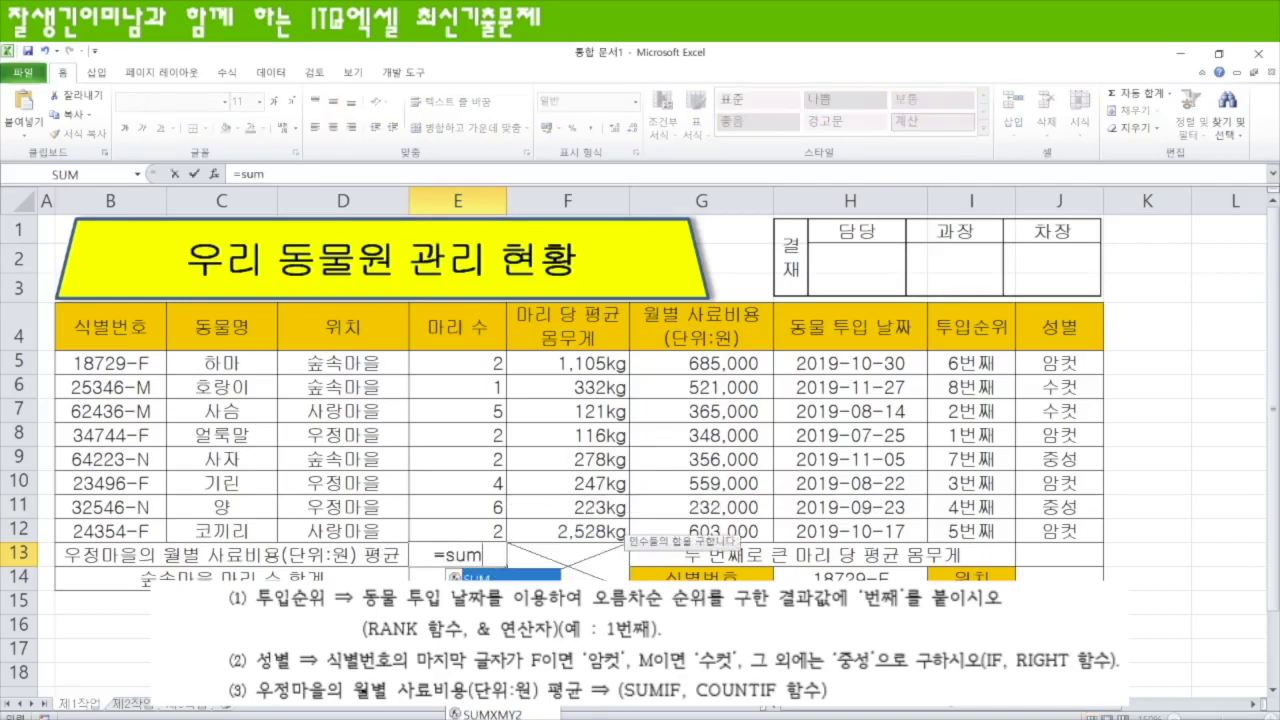
{"action": "type", "text": "if"}
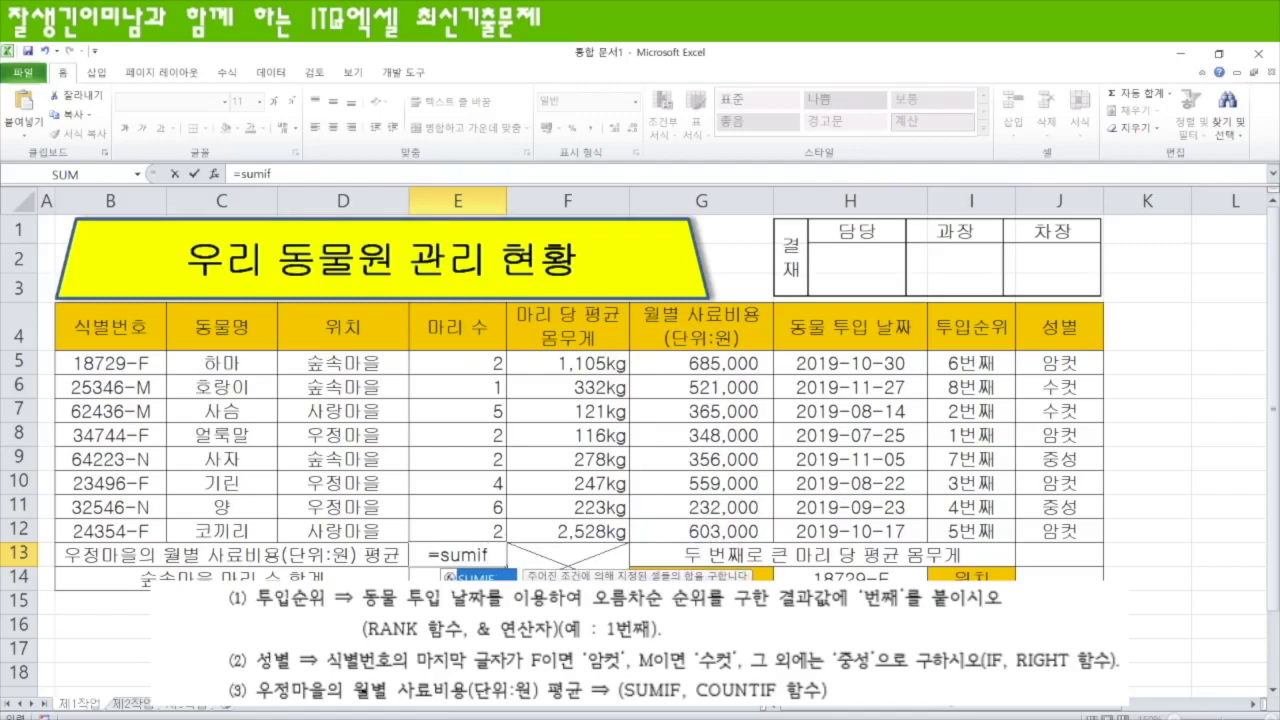
{"action": "key", "text": "Tab"}
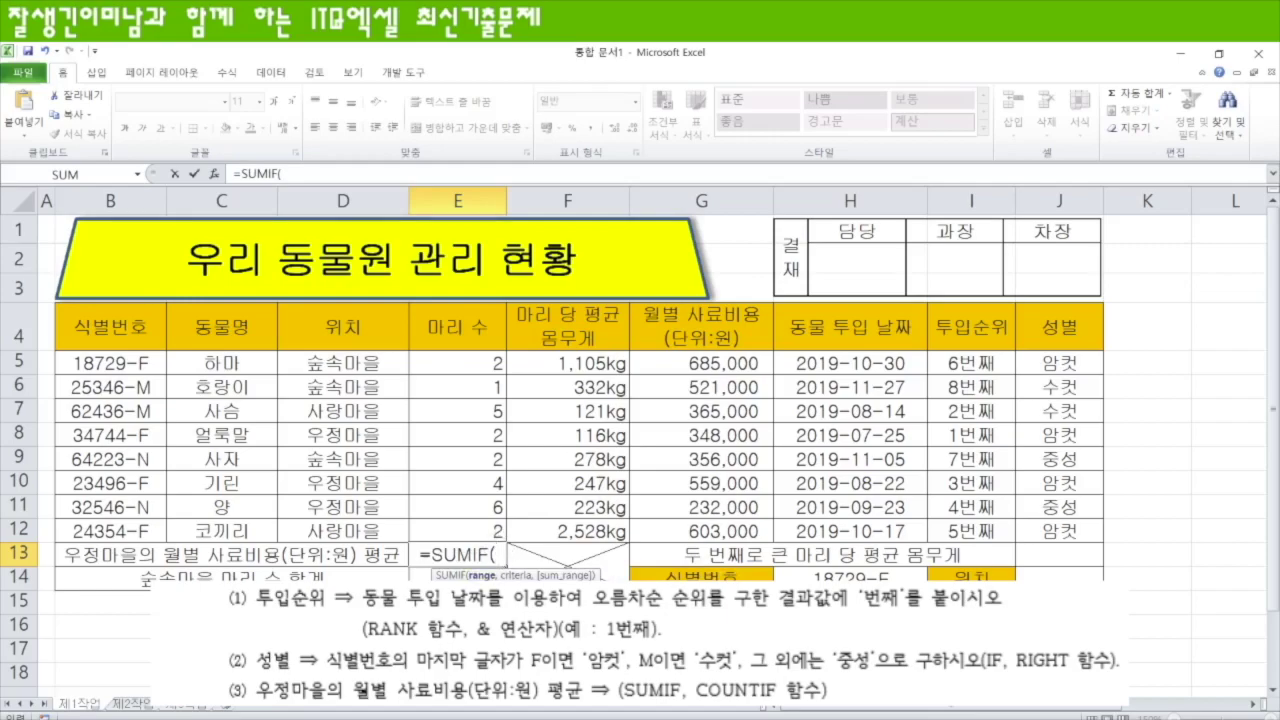
{"action": "left_click_drag", "start_coordinate": [351, 363], "coordinate": [351, 532]}
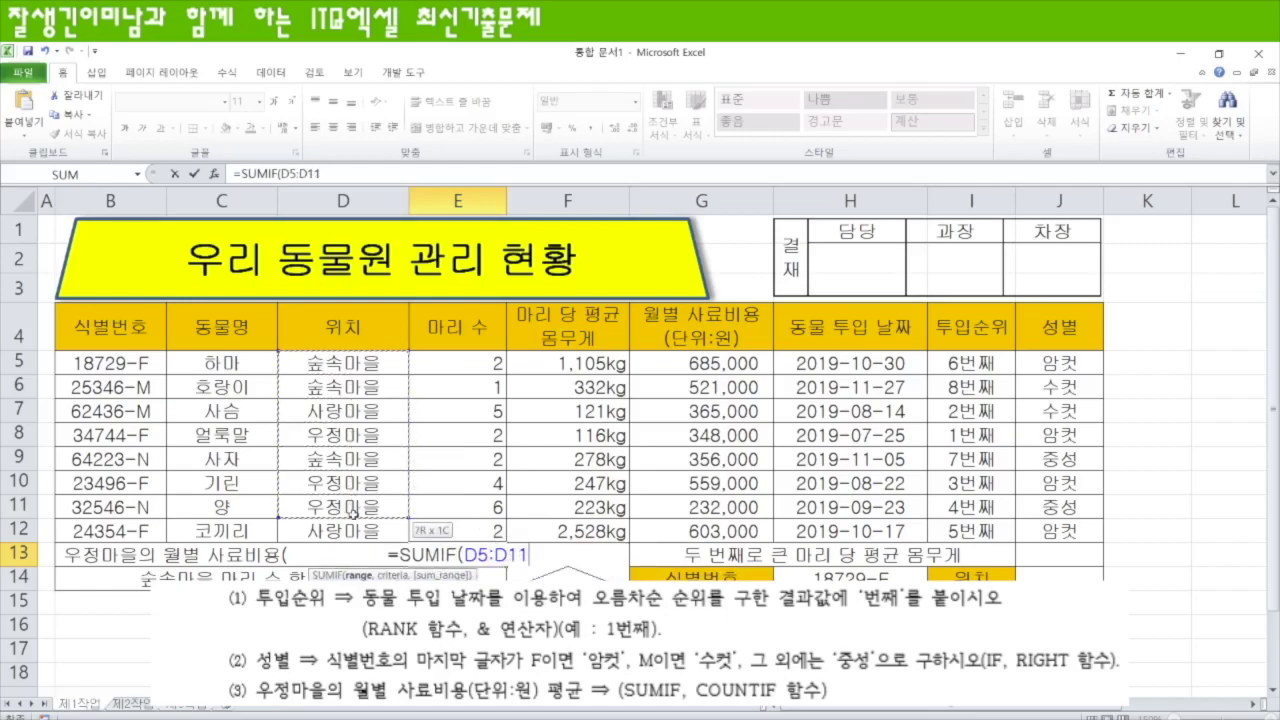
{"action": "type", "text": ","}
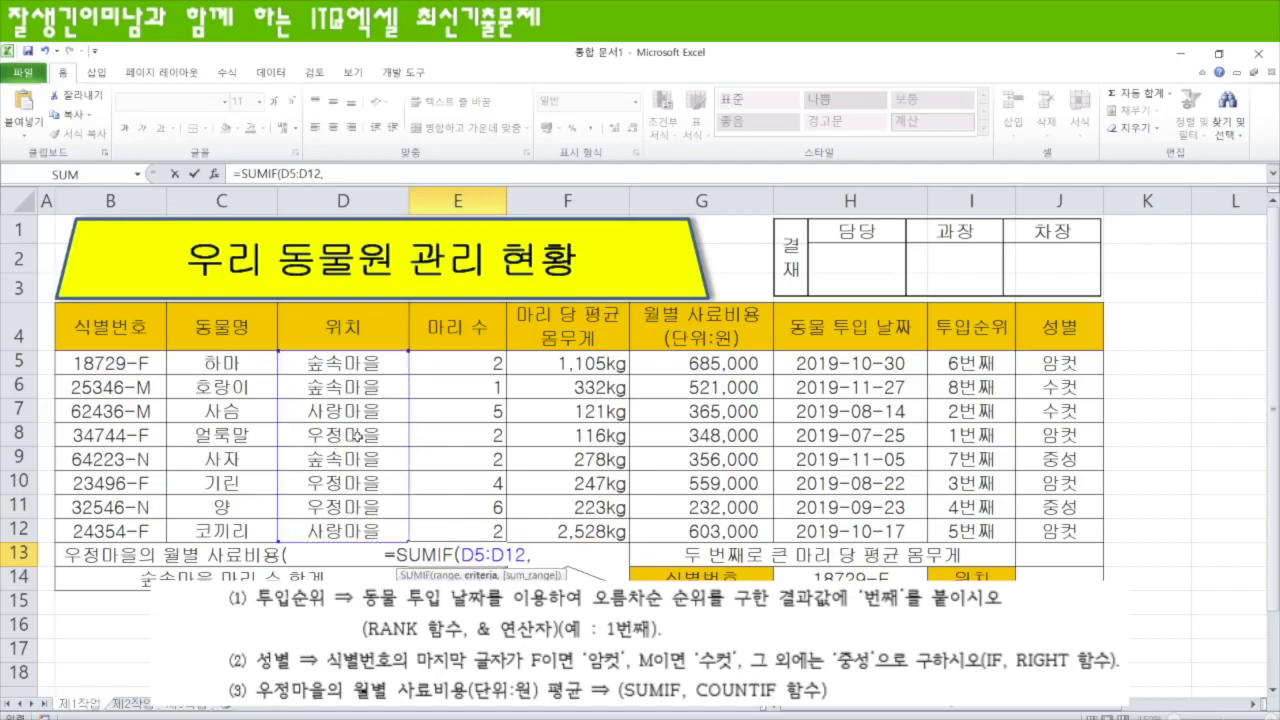
{"action": "left_click", "coordinate": [356, 436]}
{"action": "type", "text": ","}
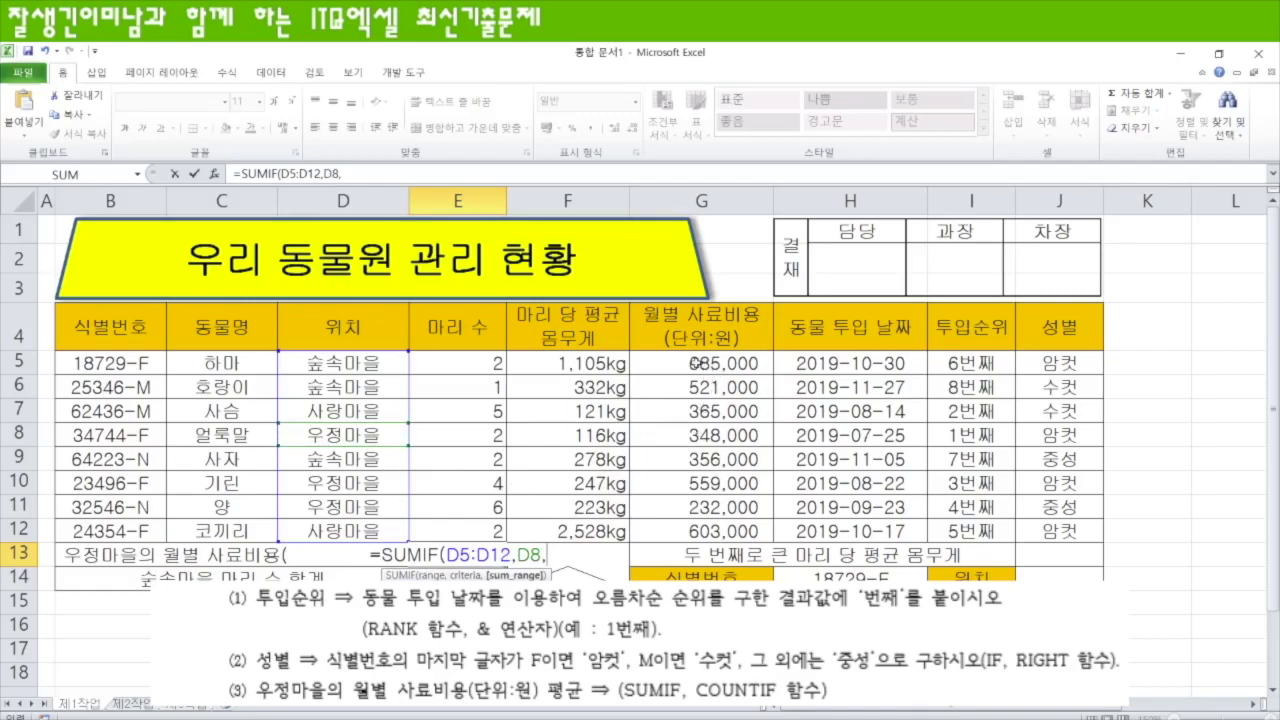
{"action": "left_click_drag", "start_coordinate": [693, 363], "coordinate": [700, 528]}
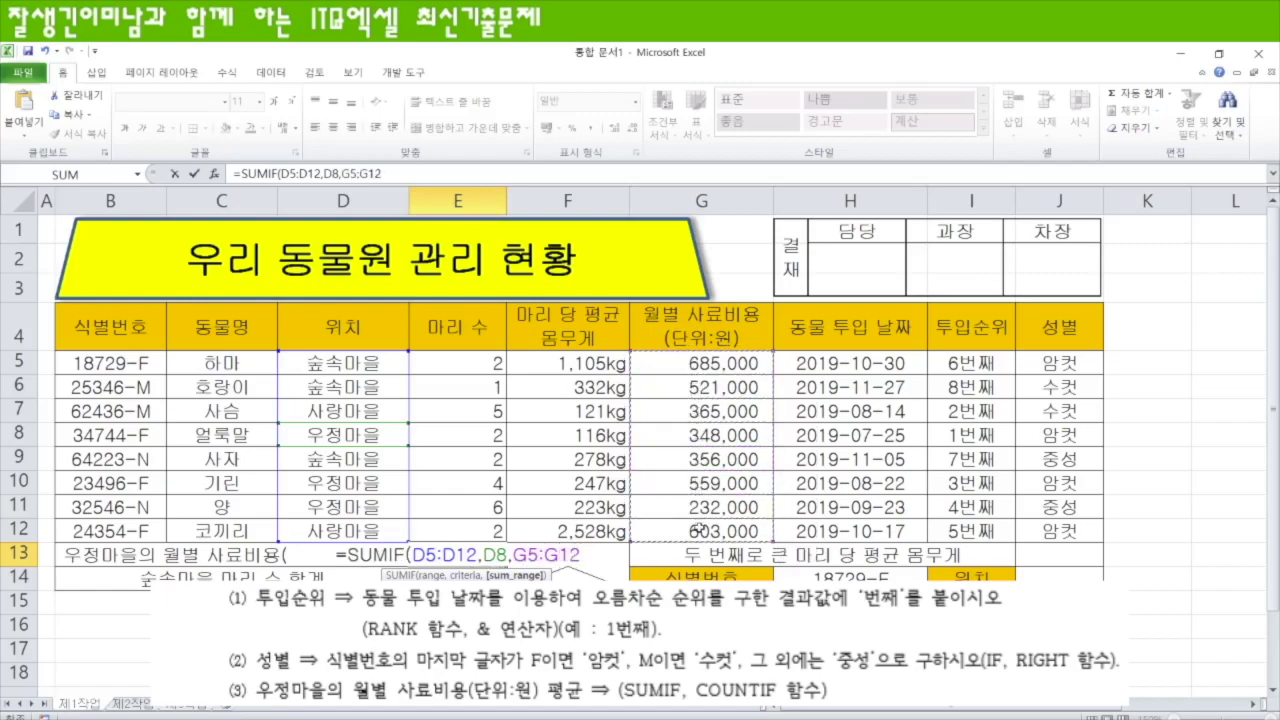
{"action": "type", "text": ")"}
{"action": "key", "text": "Return"}
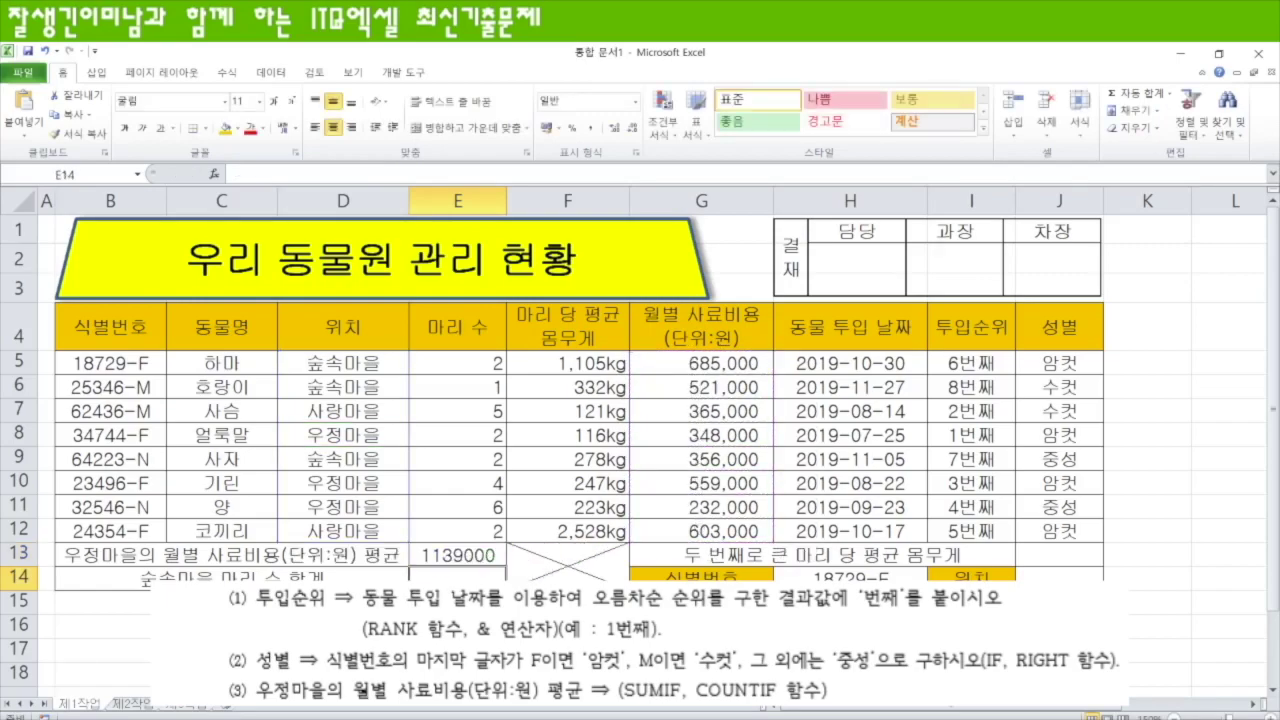
- Divide E13 by COUNTIF(D5:D12,D8) for the average and apply Comma Style
{"action": "left_click", "coordinate": [488, 553]}
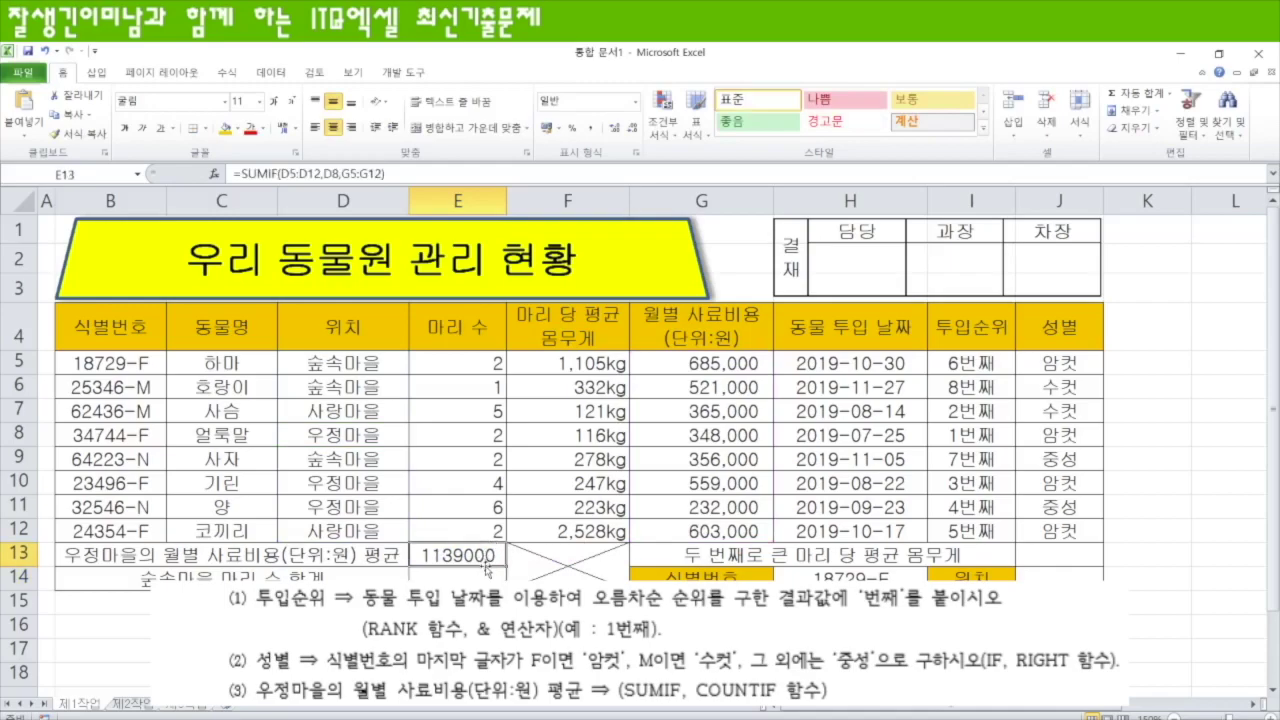
{"action": "key", "text": "F2"}
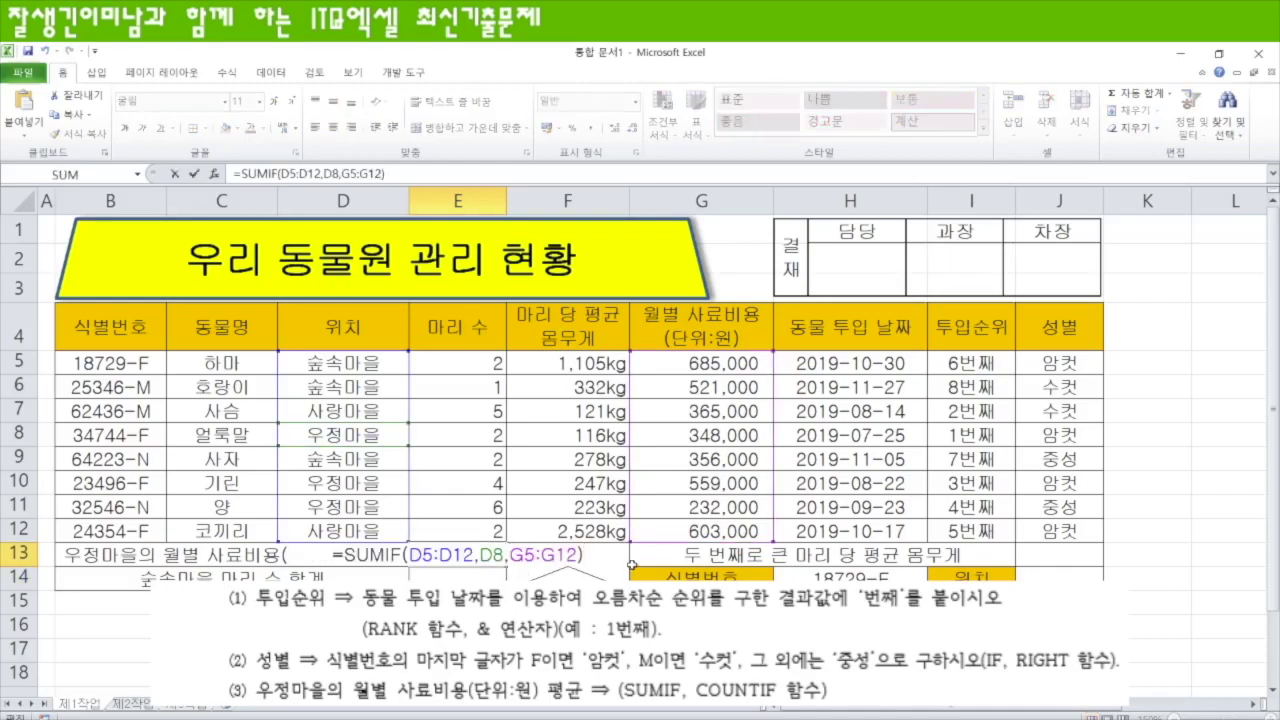
{"action": "type", "text": "/"}
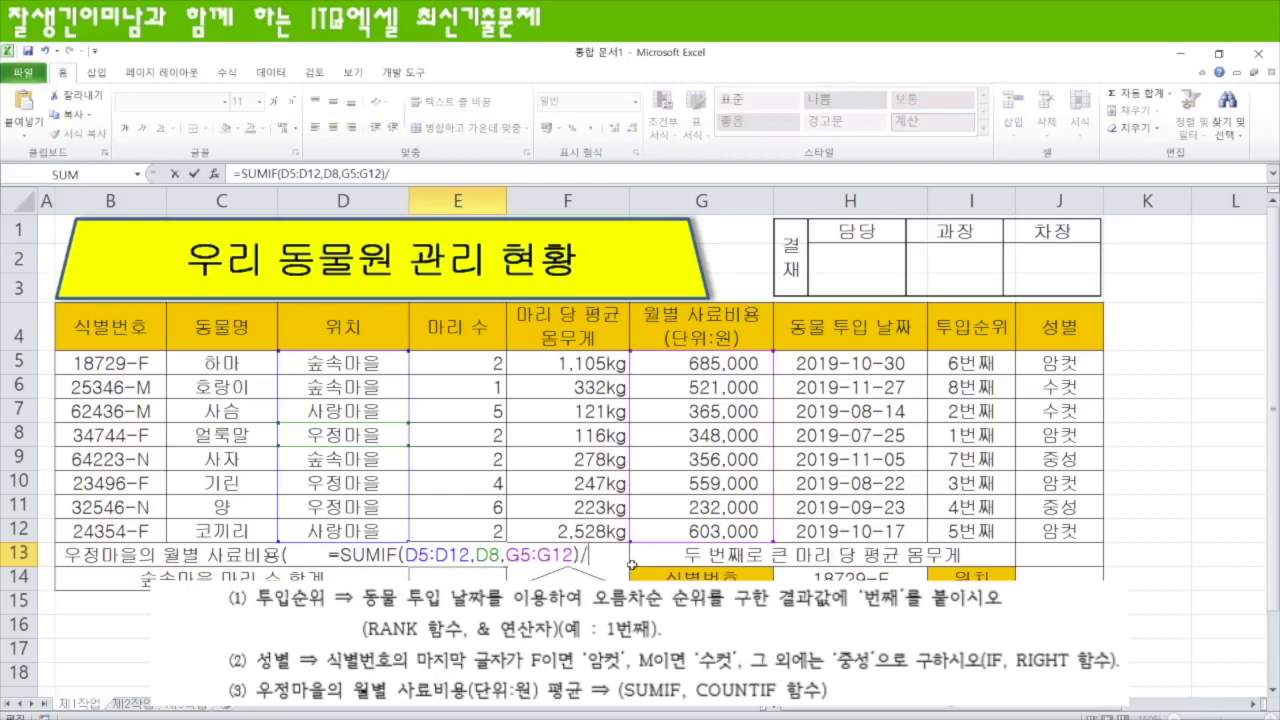
{"action": "type", "text": "coun"}
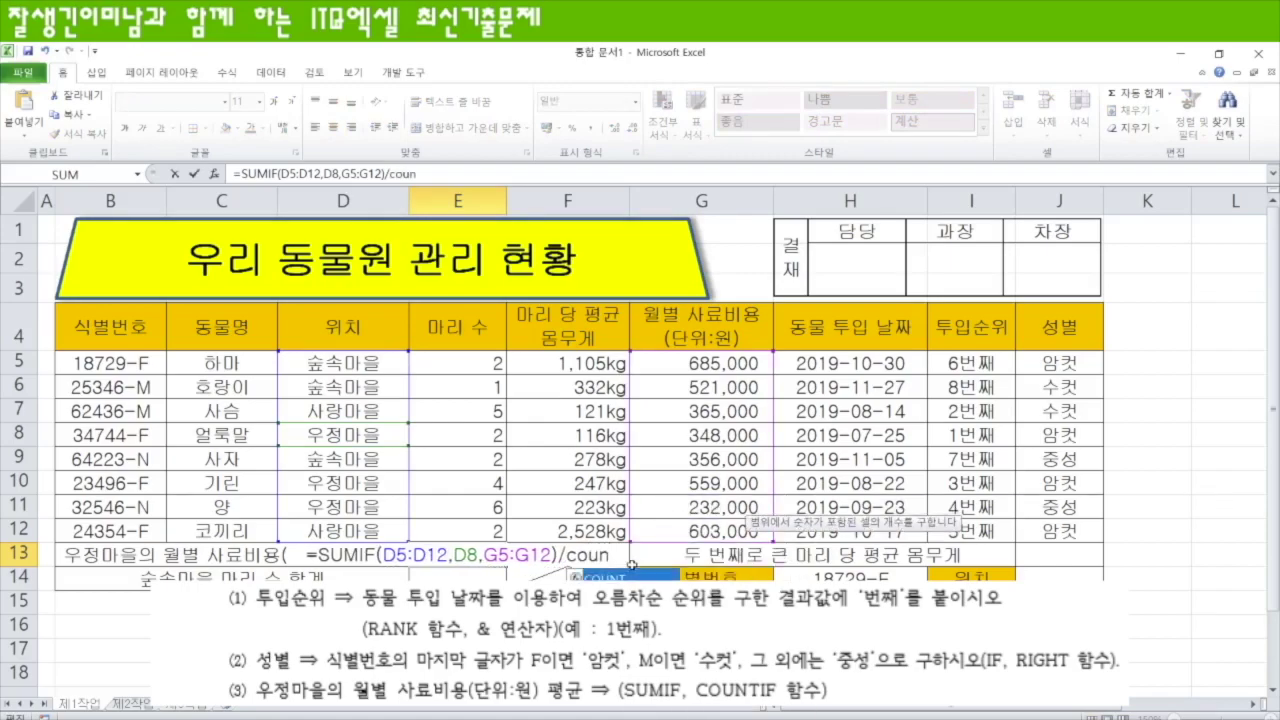
{"action": "type", "text": "tif("}
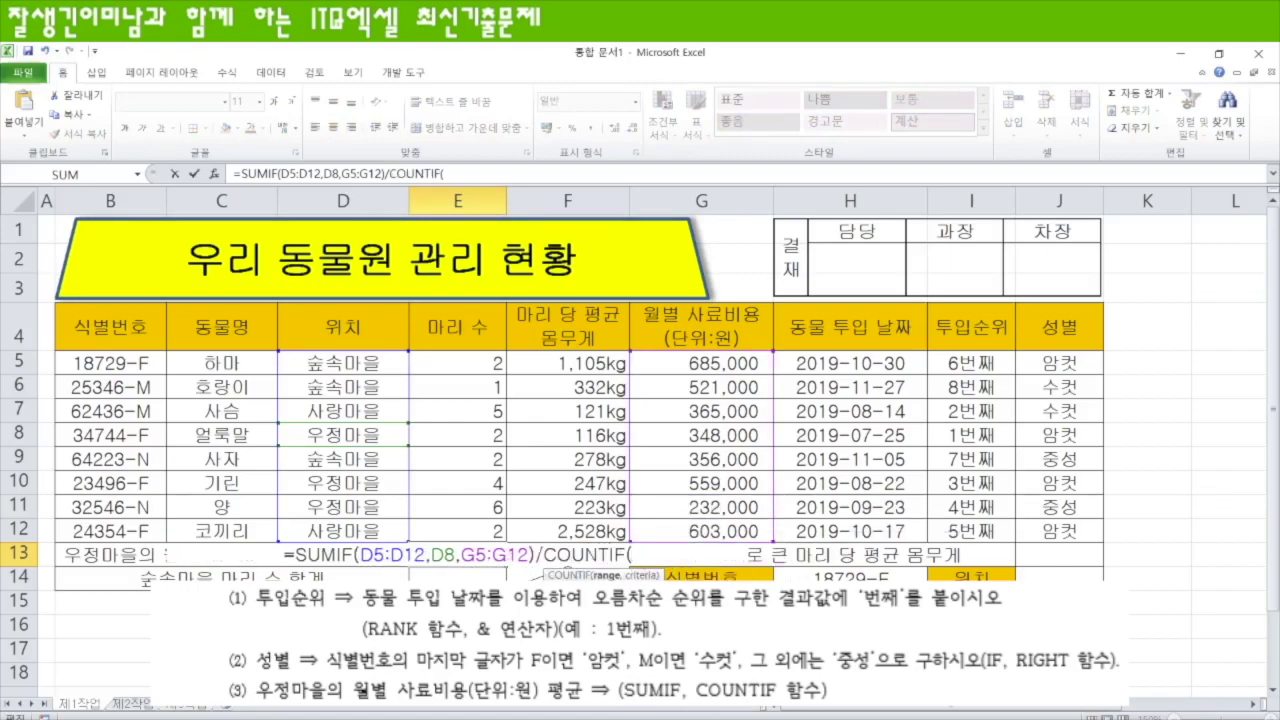
{"action": "left_click_drag", "start_coordinate": [358, 360], "coordinate": [365, 527]}
{"action": "type", "text": ","}
{"action": "left_click", "coordinate": [347, 437]}
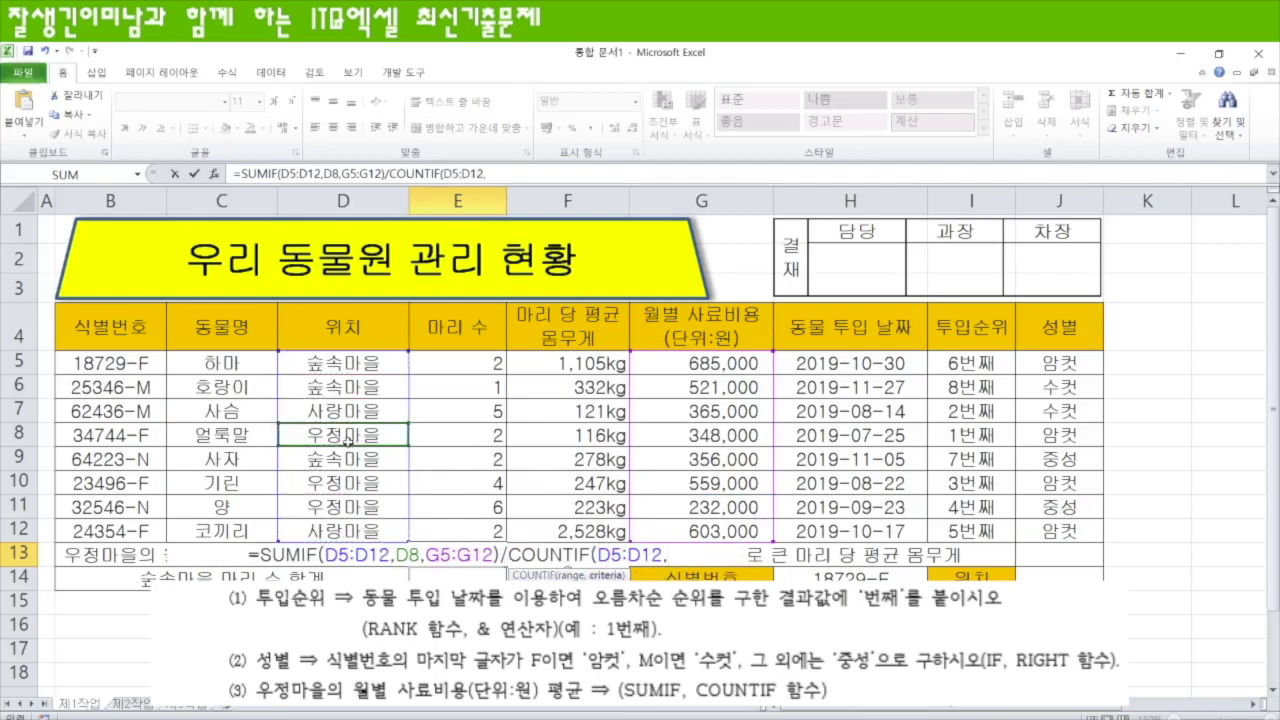
{"action": "type", "text": ")"}
{"action": "key", "text": "Return"}
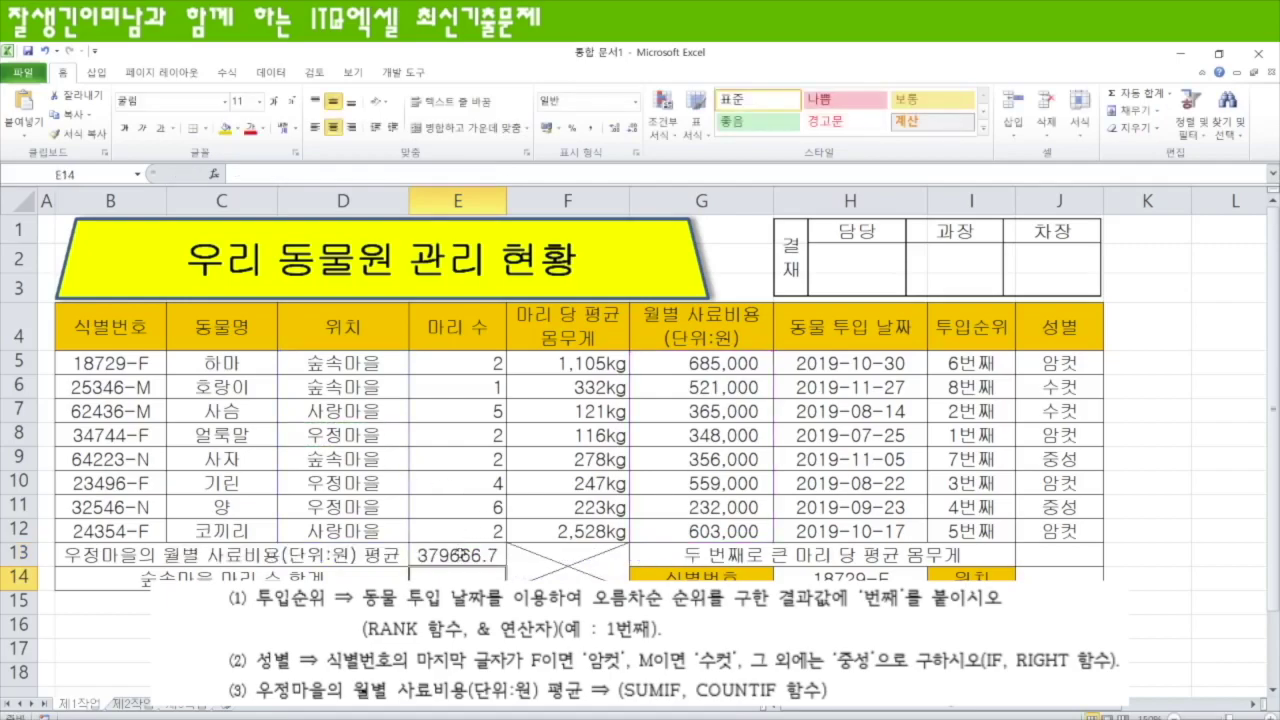
{"action": "left_click", "coordinate": [462, 556]}
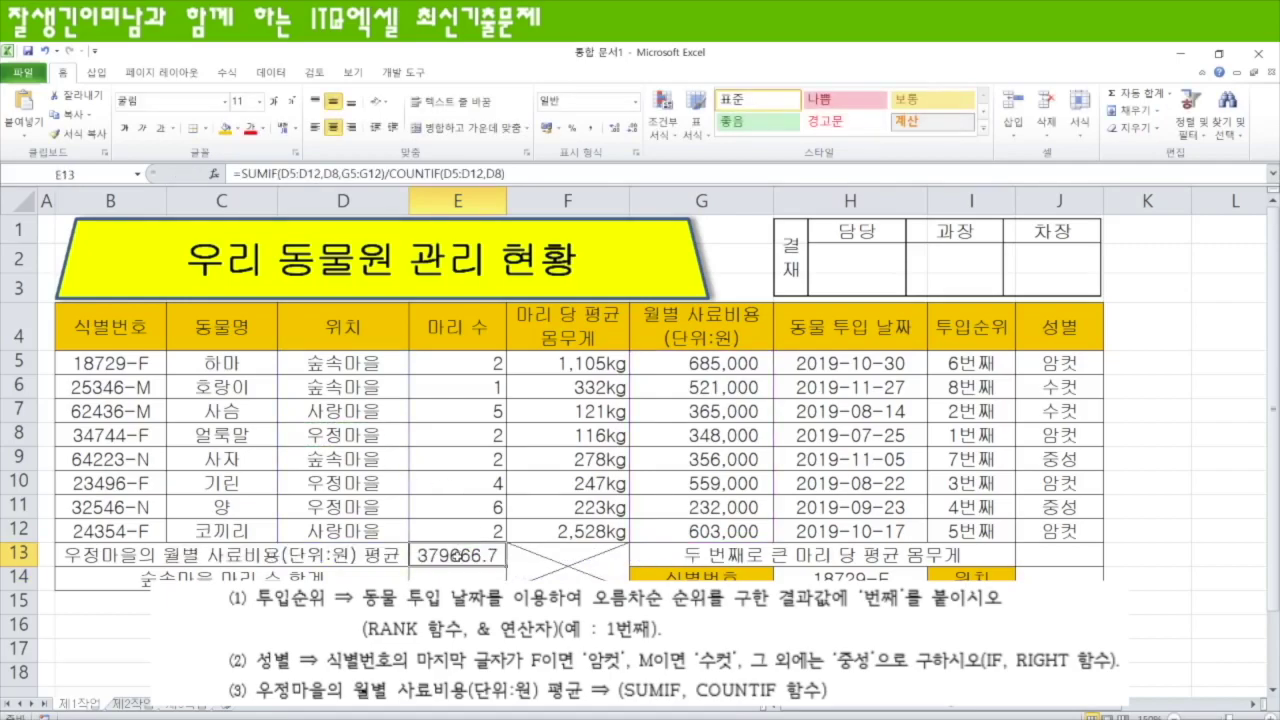
{"action": "left_click", "coordinate": [590, 128]}
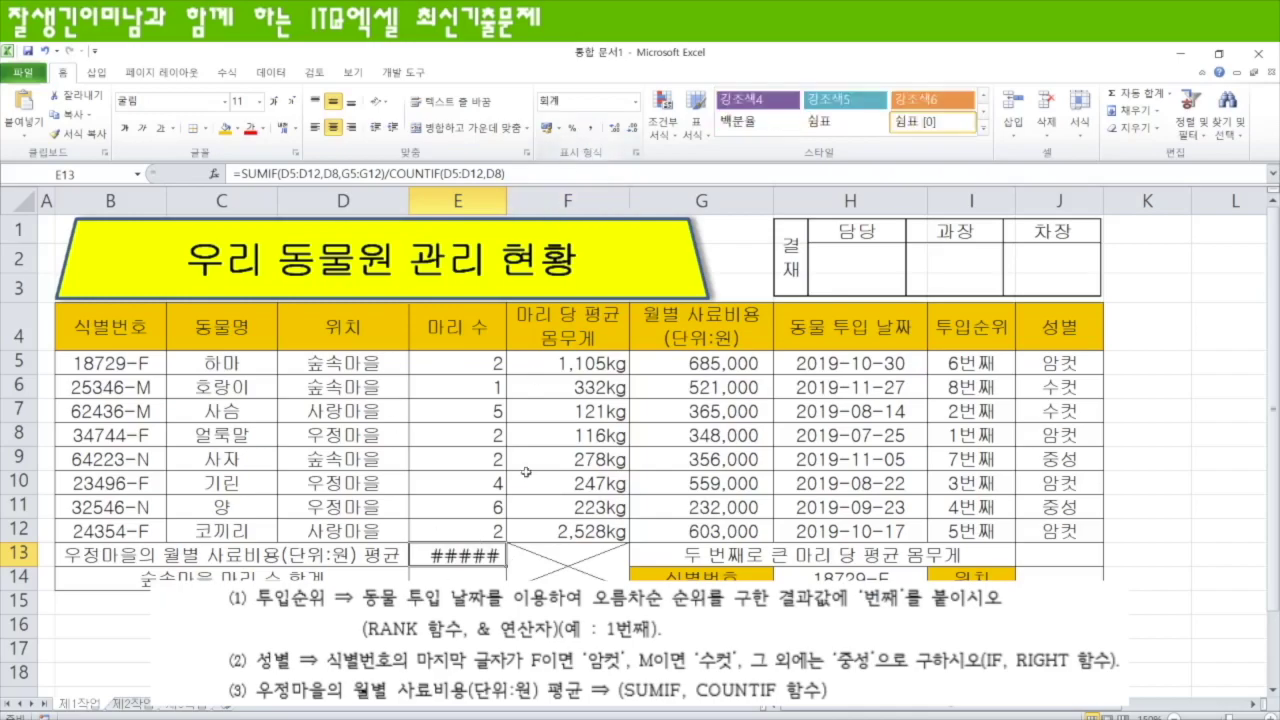
- Autofit and slightly widen column E so E13 displays 379,667 instead of #####
{"action": "double_click", "coordinate": [507, 200]}
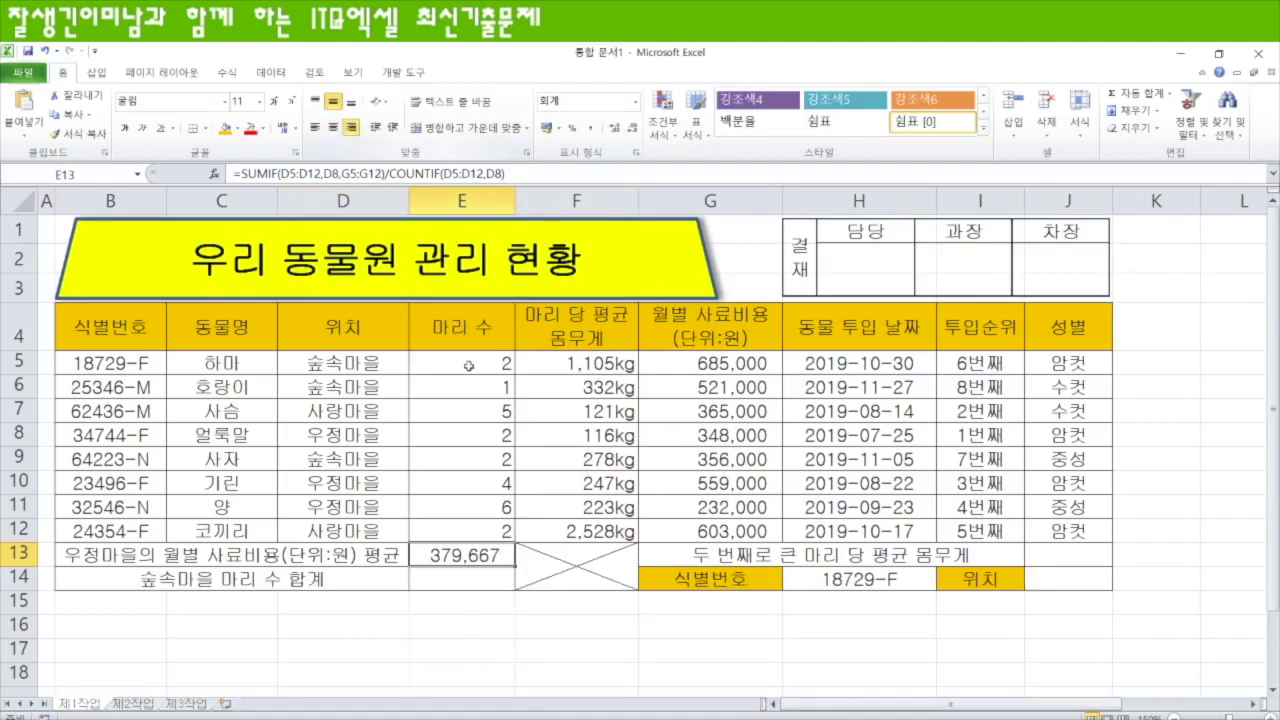
{"action": "left_click_drag", "start_coordinate": [516, 201], "coordinate": [522, 203]}
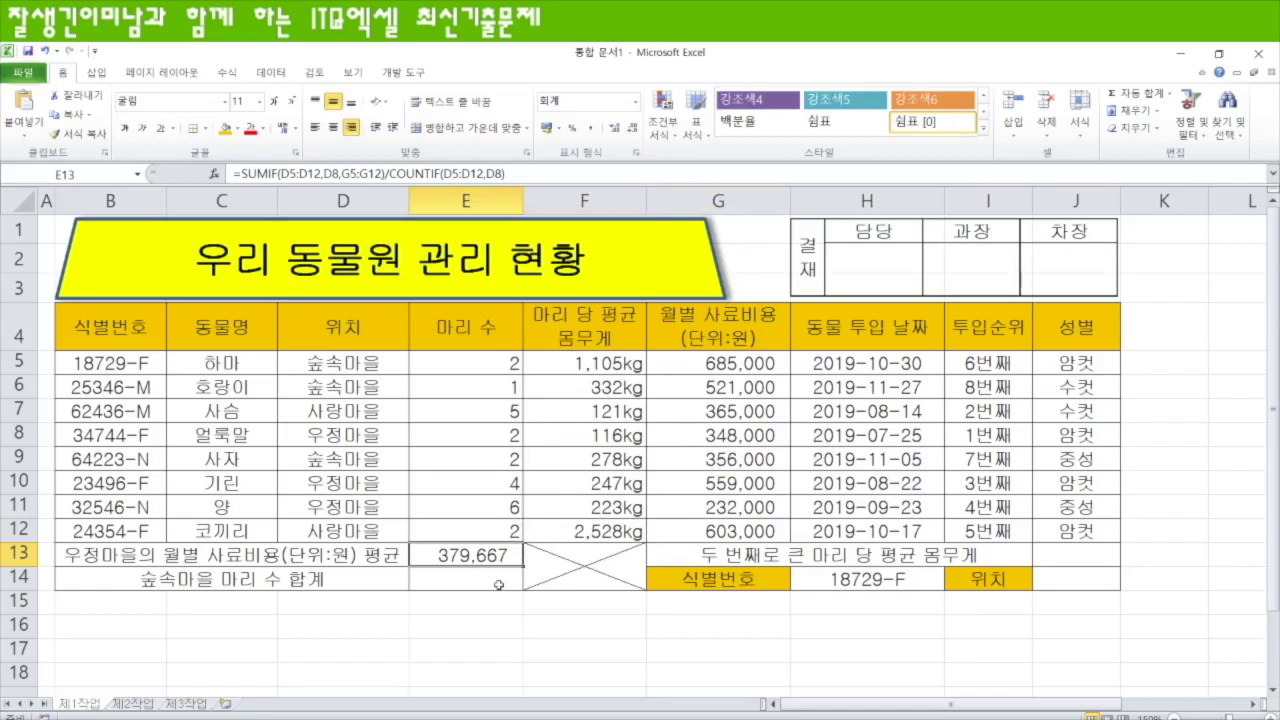
{"action": "left_click", "coordinate": [478, 581]}
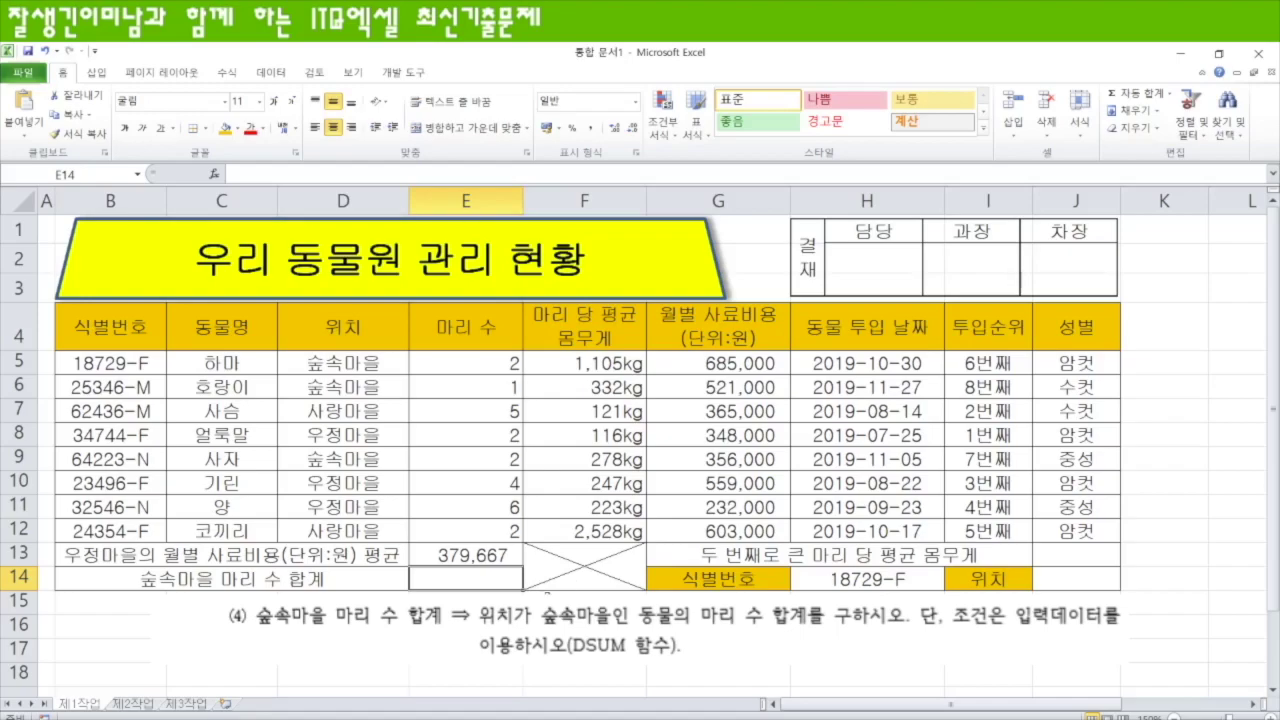
- Check E13's average and mark D4:D5 as the 숲속마을 criteria block
{"action": "left_click", "coordinate": [510, 560]}
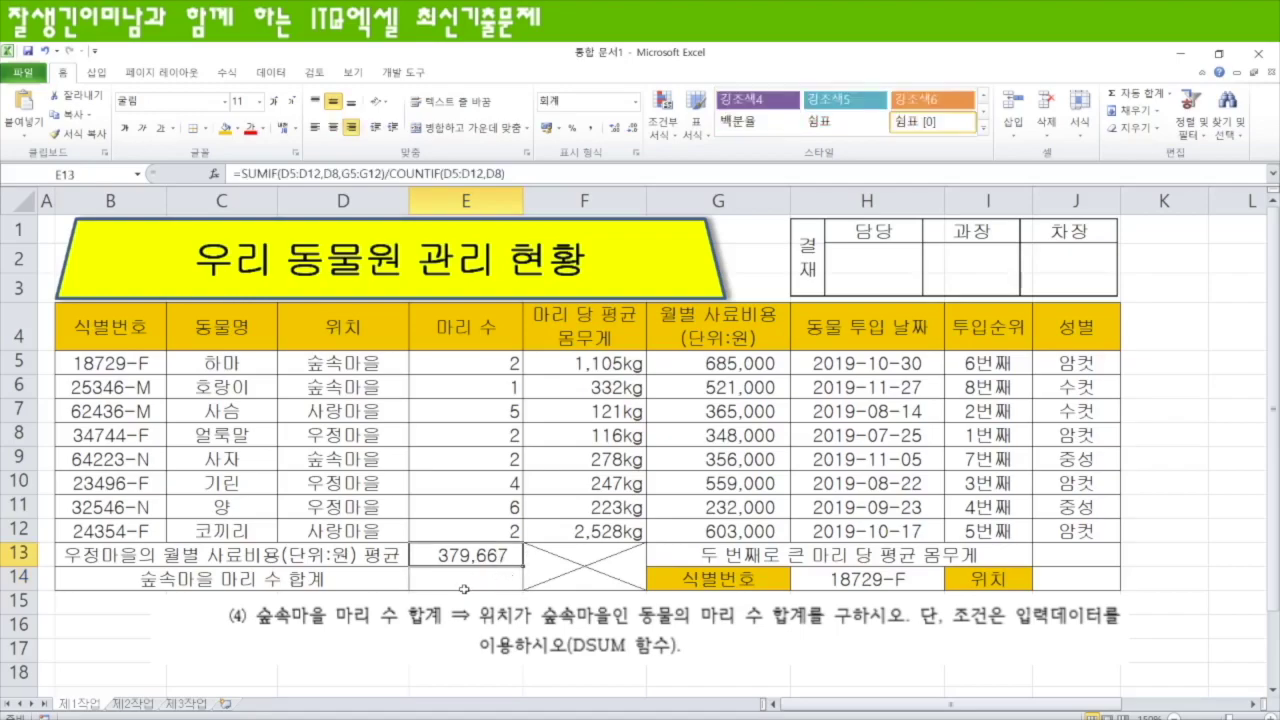
{"action": "left_click", "coordinate": [464, 589]}
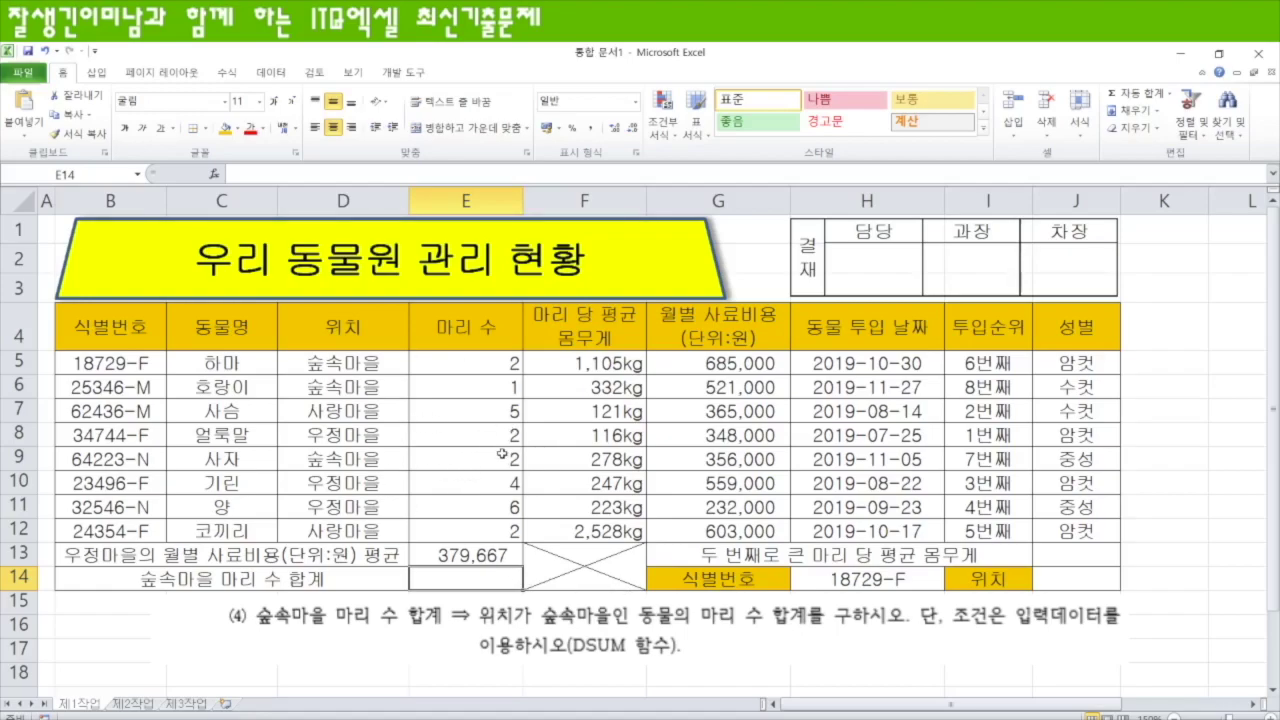
{"action": "left_click", "coordinate": [361, 337]}
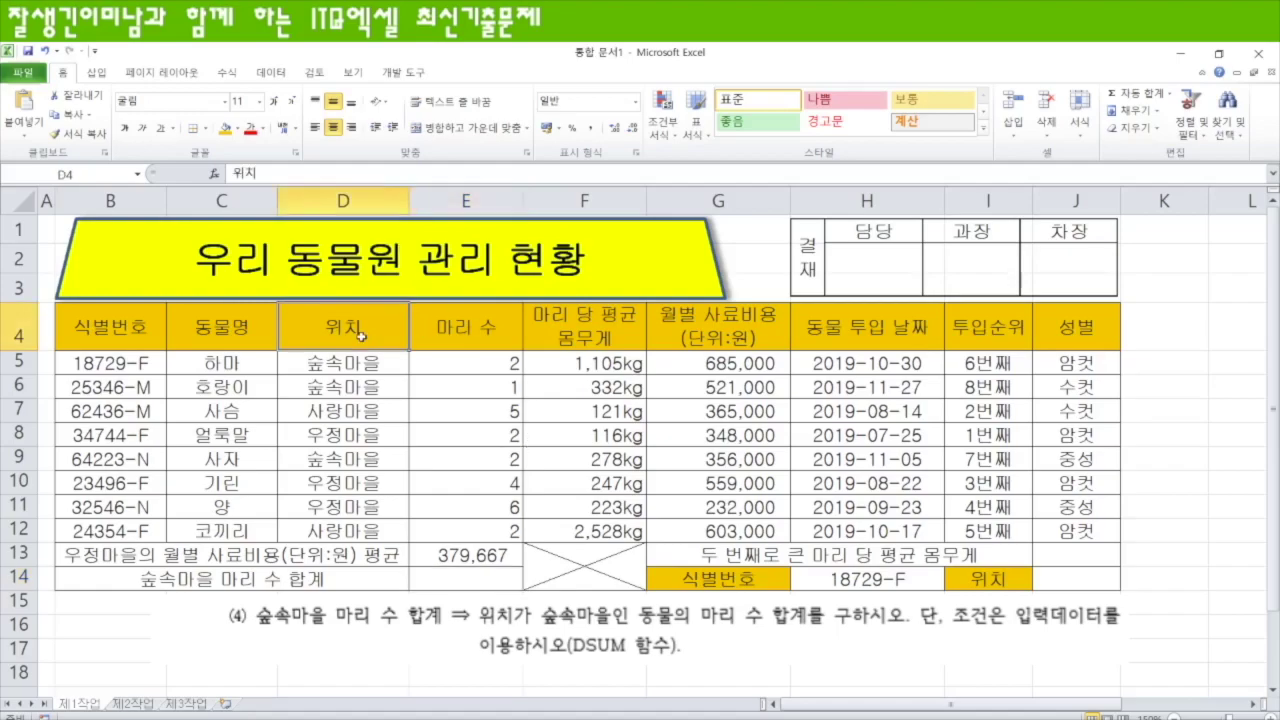
{"action": "left_click_drag", "start_coordinate": [361, 337], "coordinate": [360, 360]}
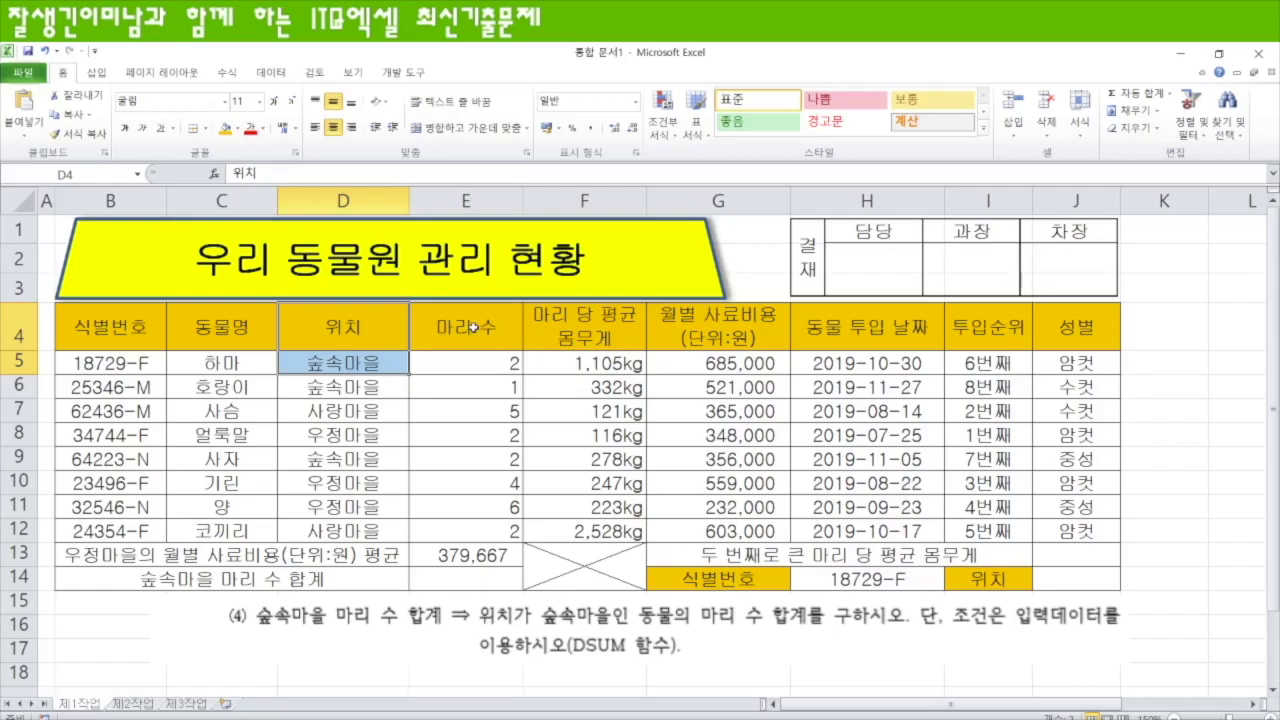
- Enter =DSUM(B4:J12,E4,D4:D5) in E14 to total 숲속마을's head count
{"action": "left_click", "coordinate": [474, 579]}
{"action": "type", "text": "=dsum"}
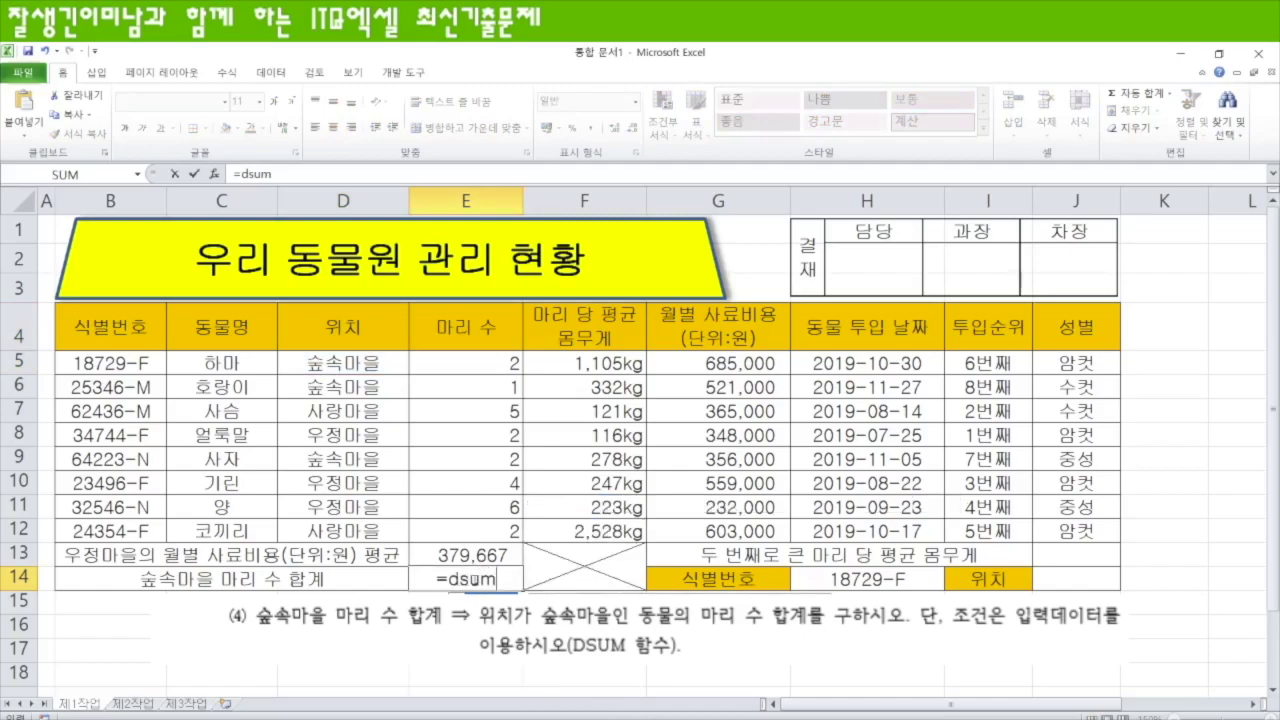
{"action": "key", "text": "Tab"}
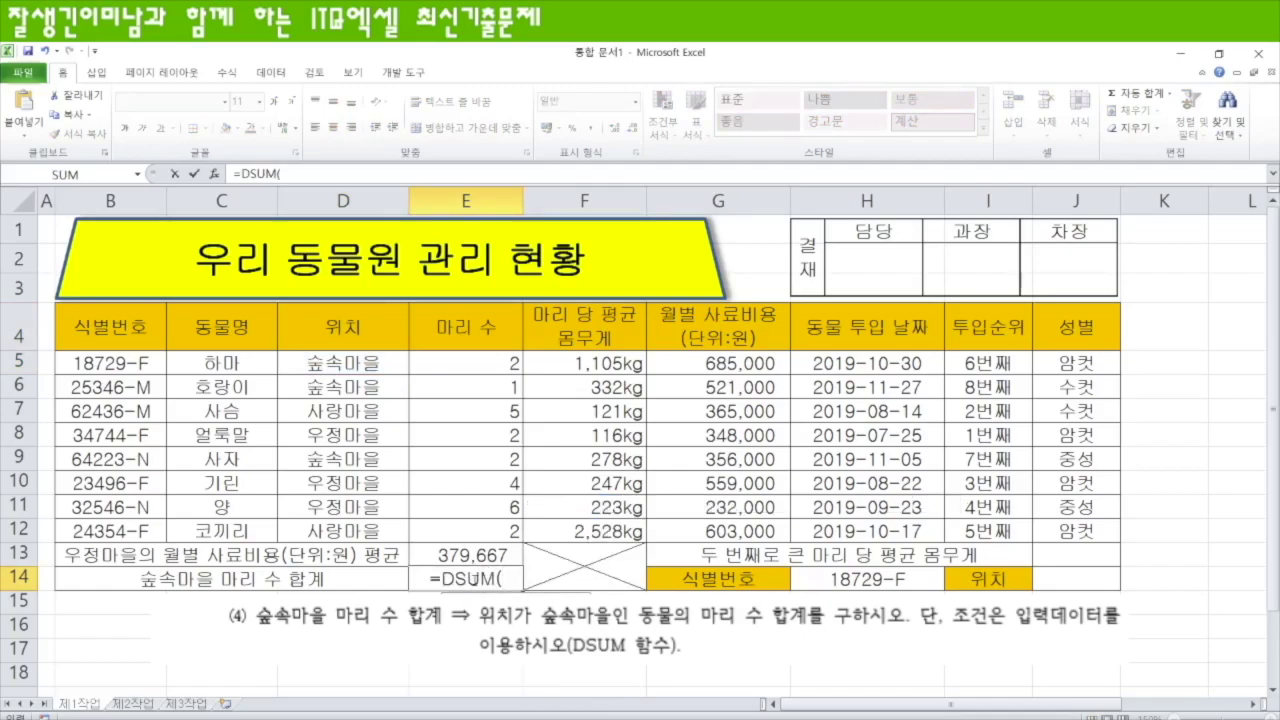
{"action": "left_click_drag", "start_coordinate": [103, 335], "coordinate": [1086, 530]}
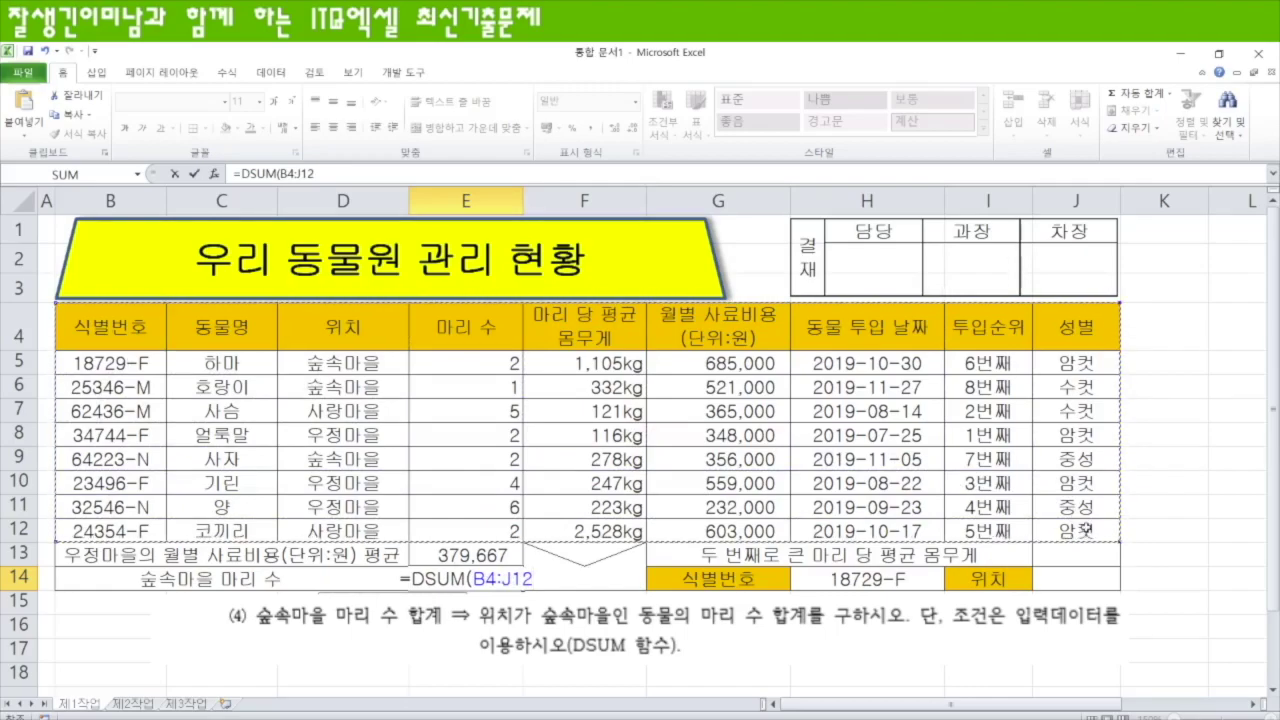
{"action": "type", "text": ","}
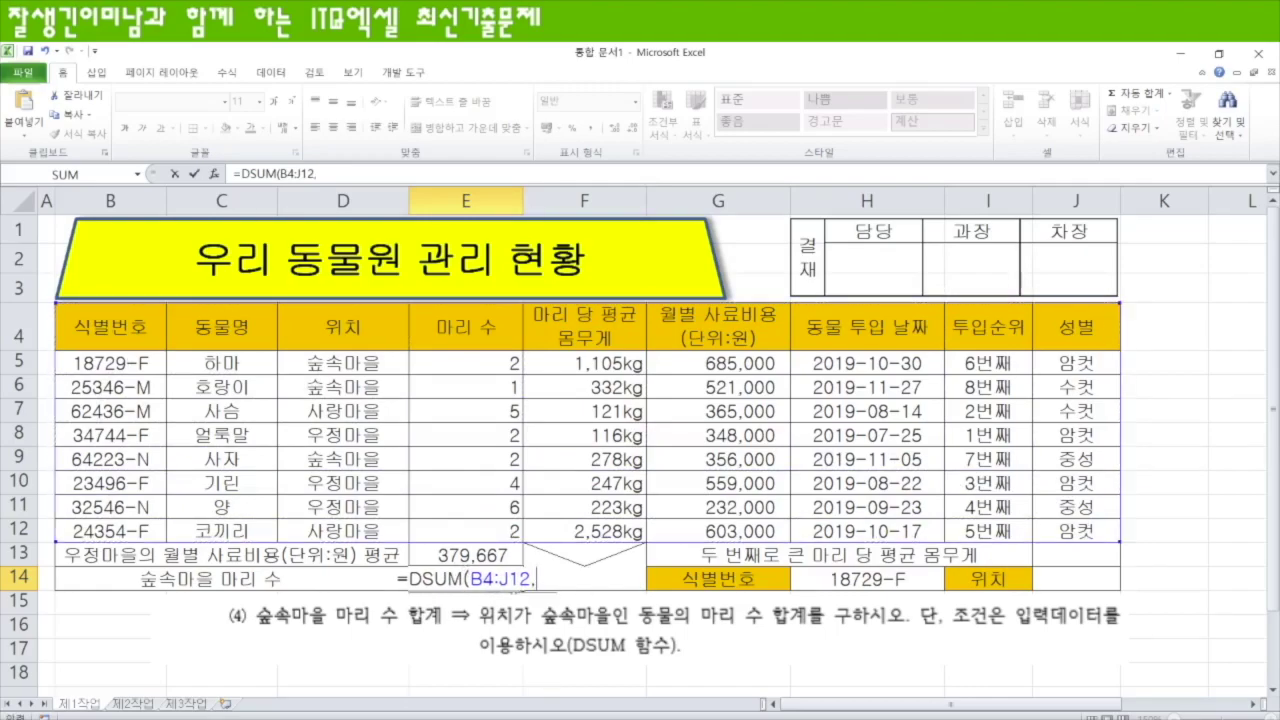
{"action": "left_click", "coordinate": [471, 334]}
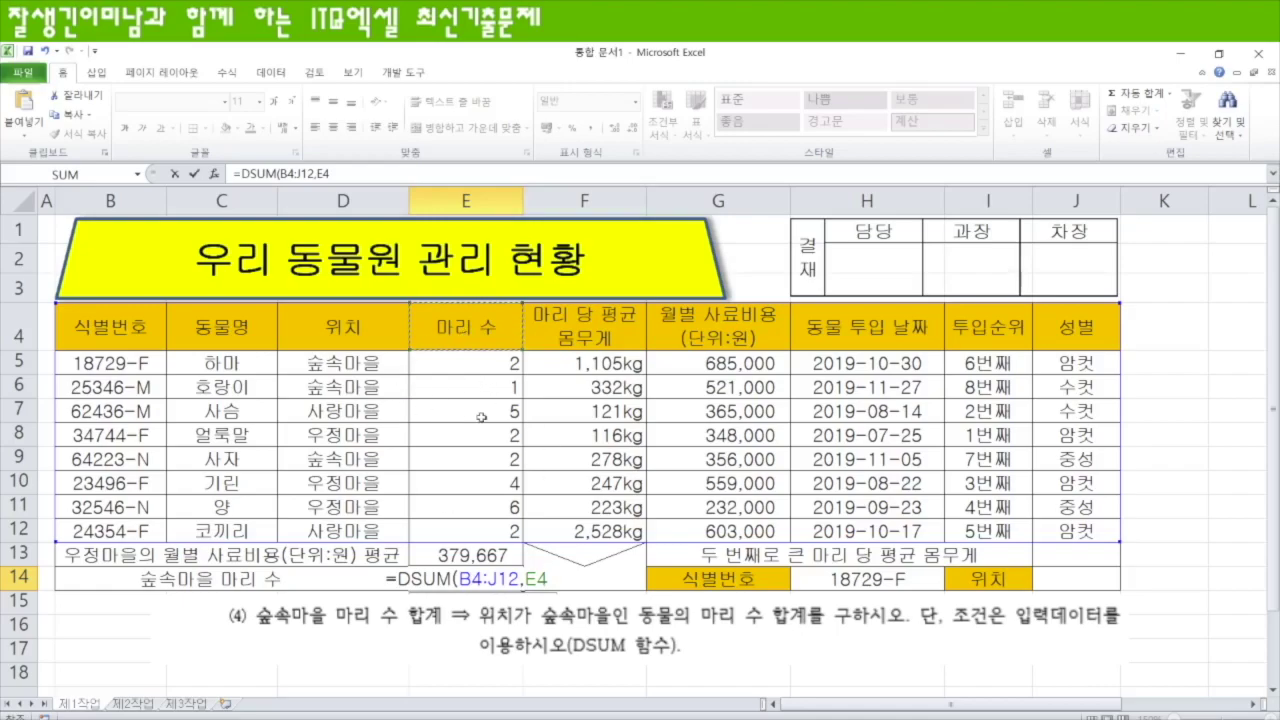
{"action": "type", "text": ","}
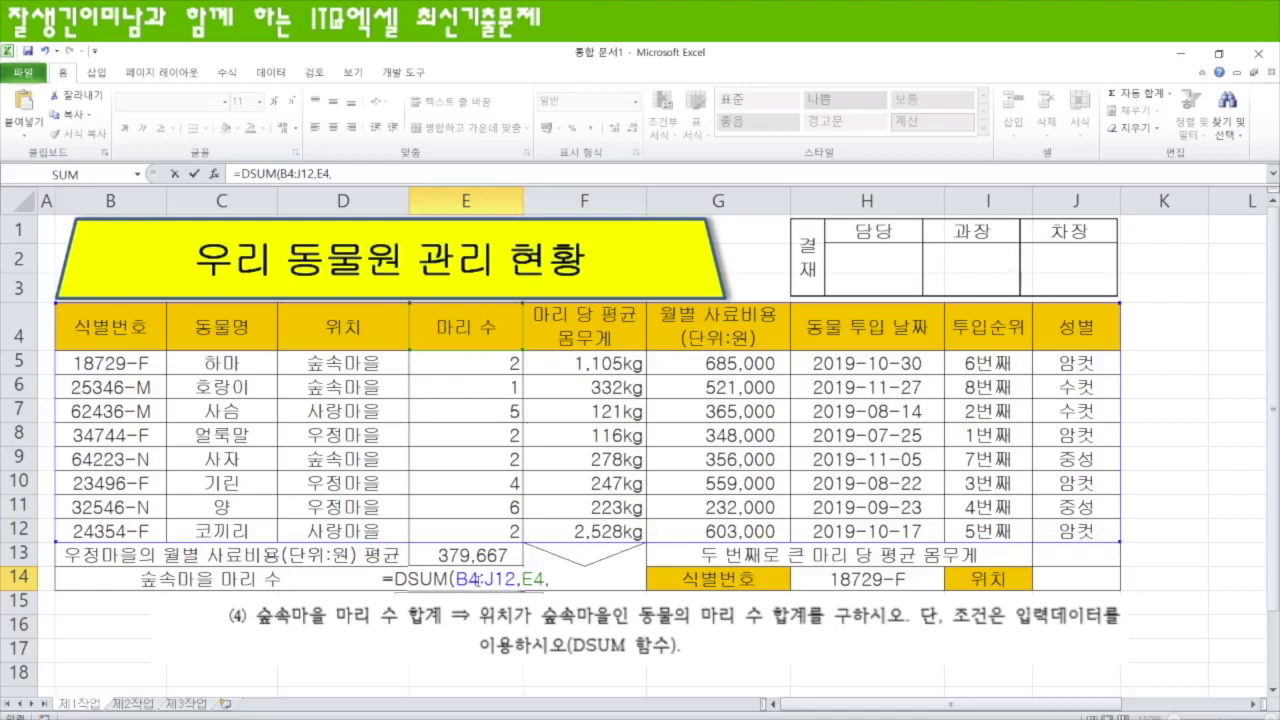
{"action": "left_click_drag", "start_coordinate": [350, 332], "coordinate": [352, 364]}
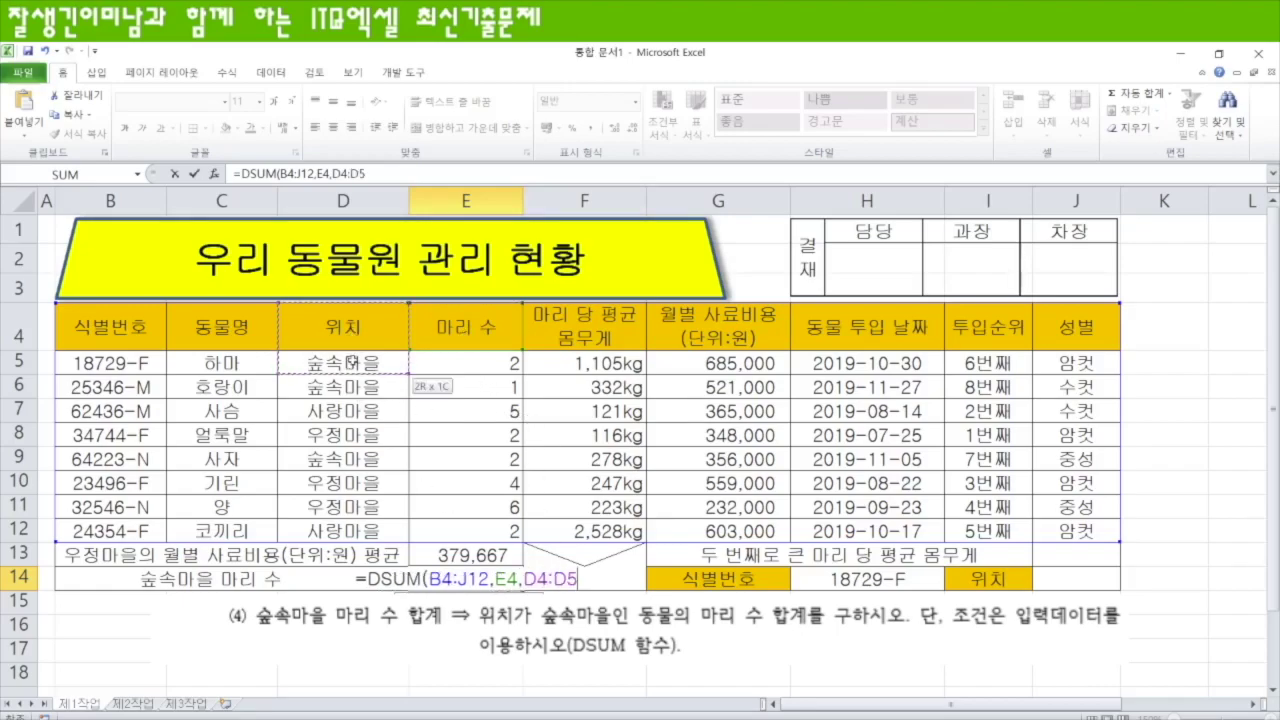
{"action": "type", "text": ")"}
{"action": "key", "text": "Return"}
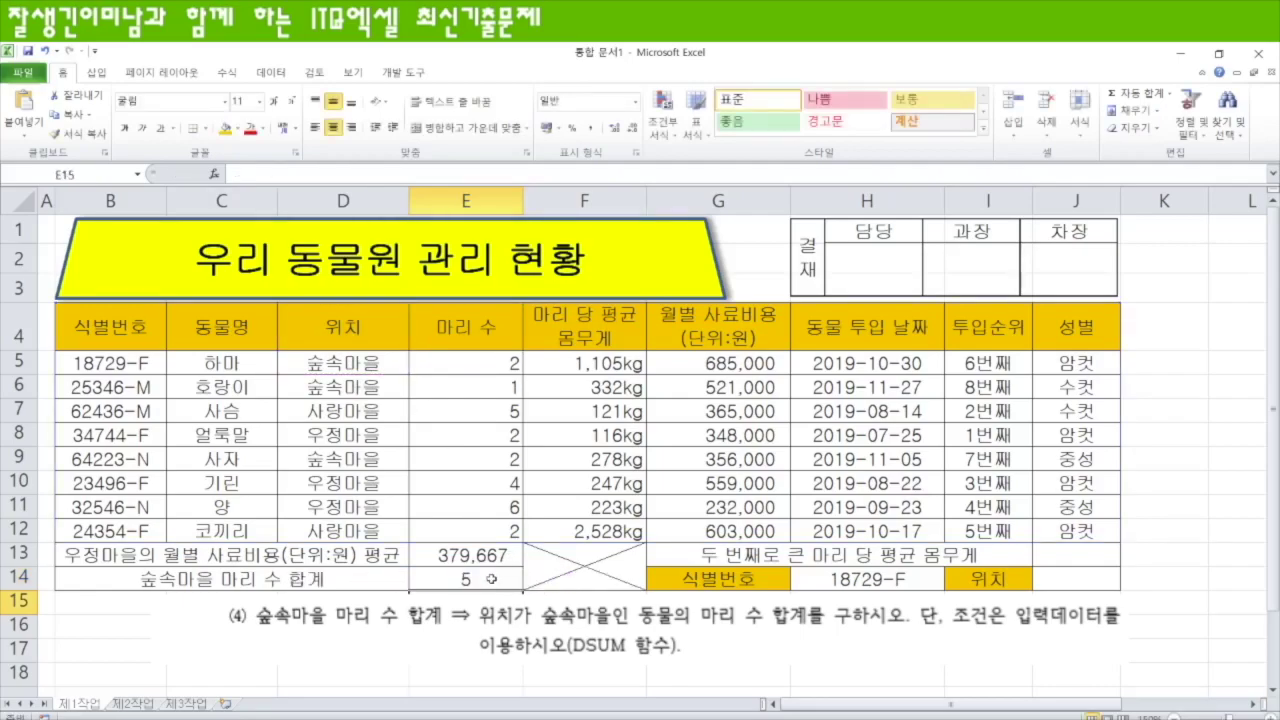
- Right-align E14's total of 5 and compare it against the headcounts E5:E9
{"action": "left_click", "coordinate": [489, 580]}
{"action": "left_click", "coordinate": [351, 128]}
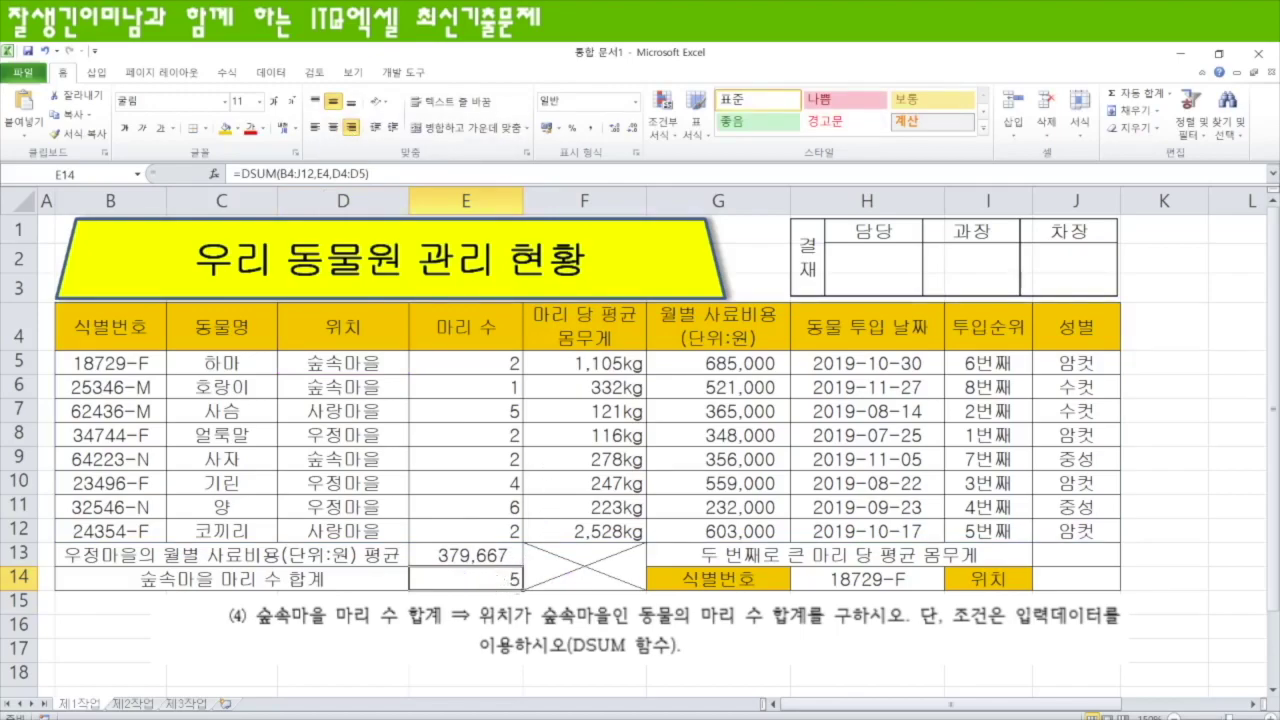
{"action": "left_click_drag", "start_coordinate": [474, 363], "coordinate": [478, 454]}
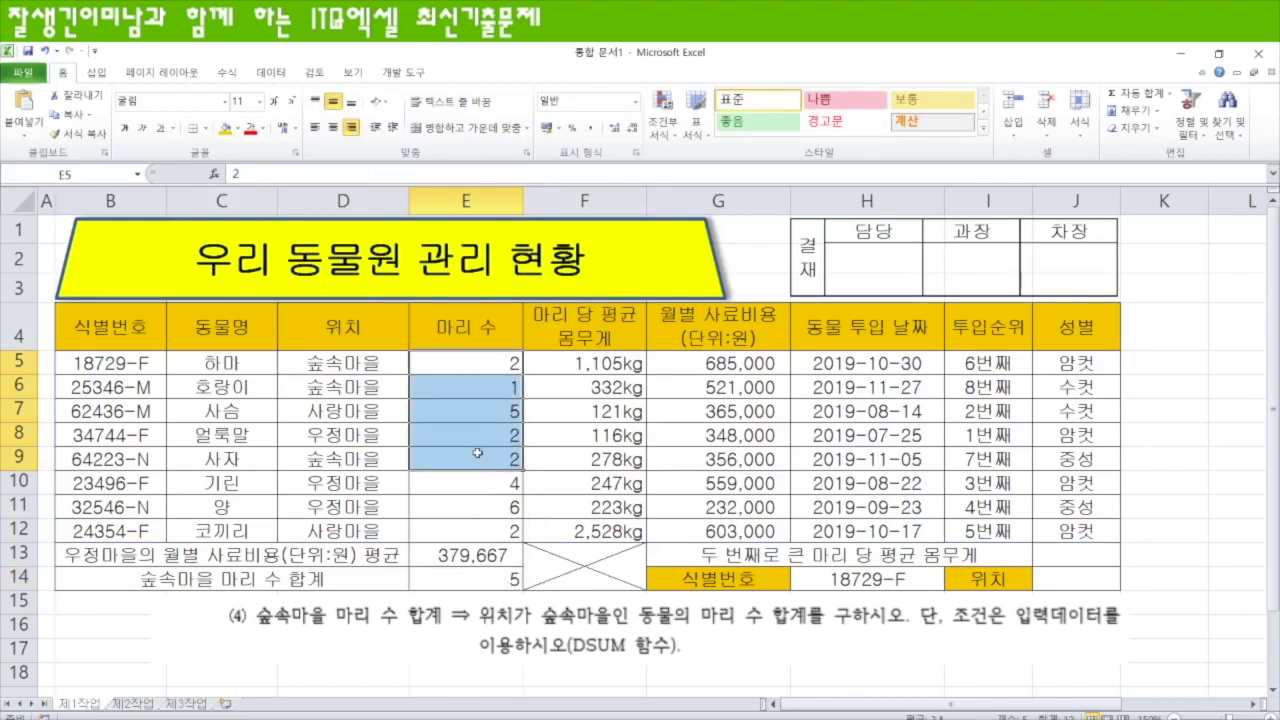
{"action": "left_click", "coordinate": [508, 578]}
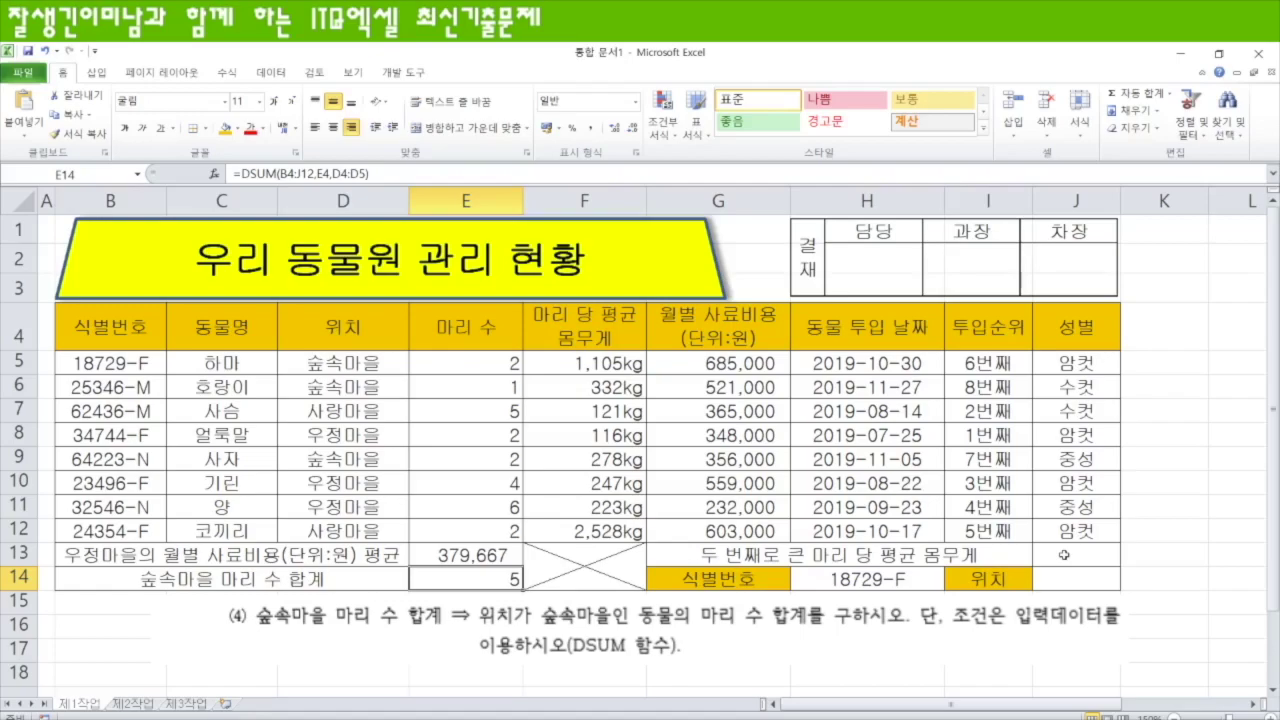
{"action": "left_click", "coordinate": [1064, 554]}
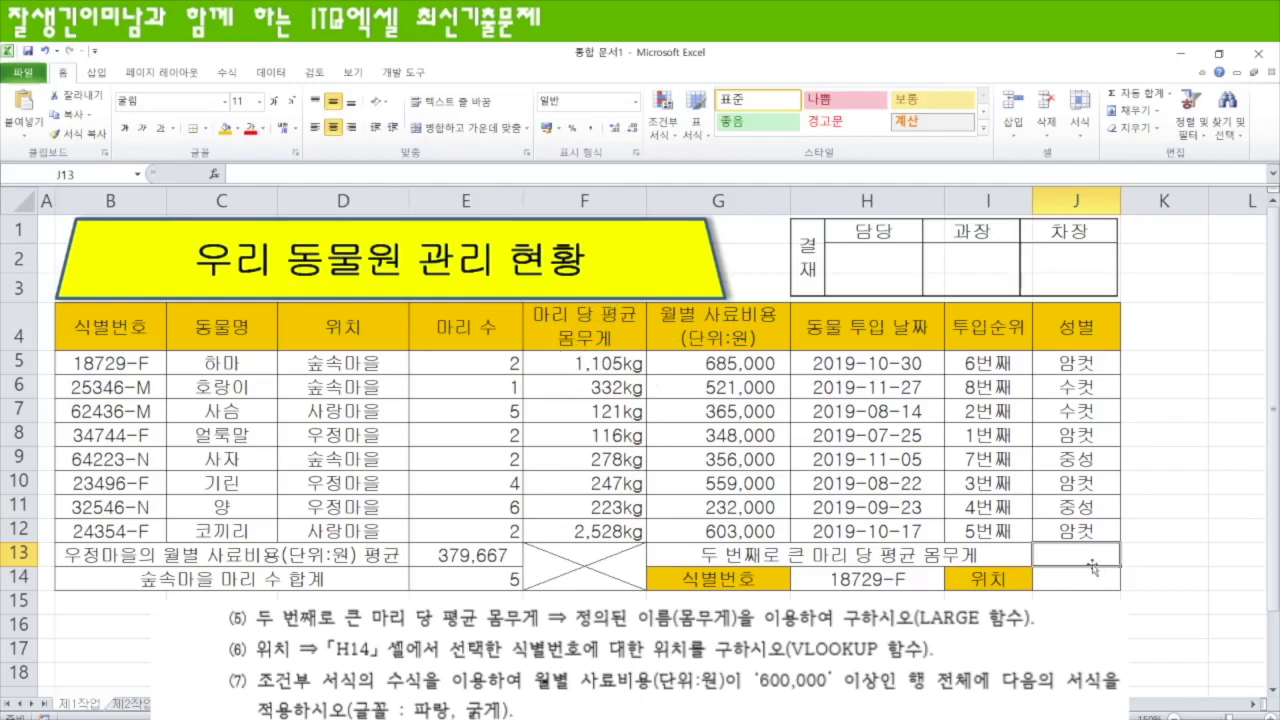
- Enter =LARGE(몸무게,2) in J13 to return the second-largest average weight, 1105
{"action": "type", "text": "="}
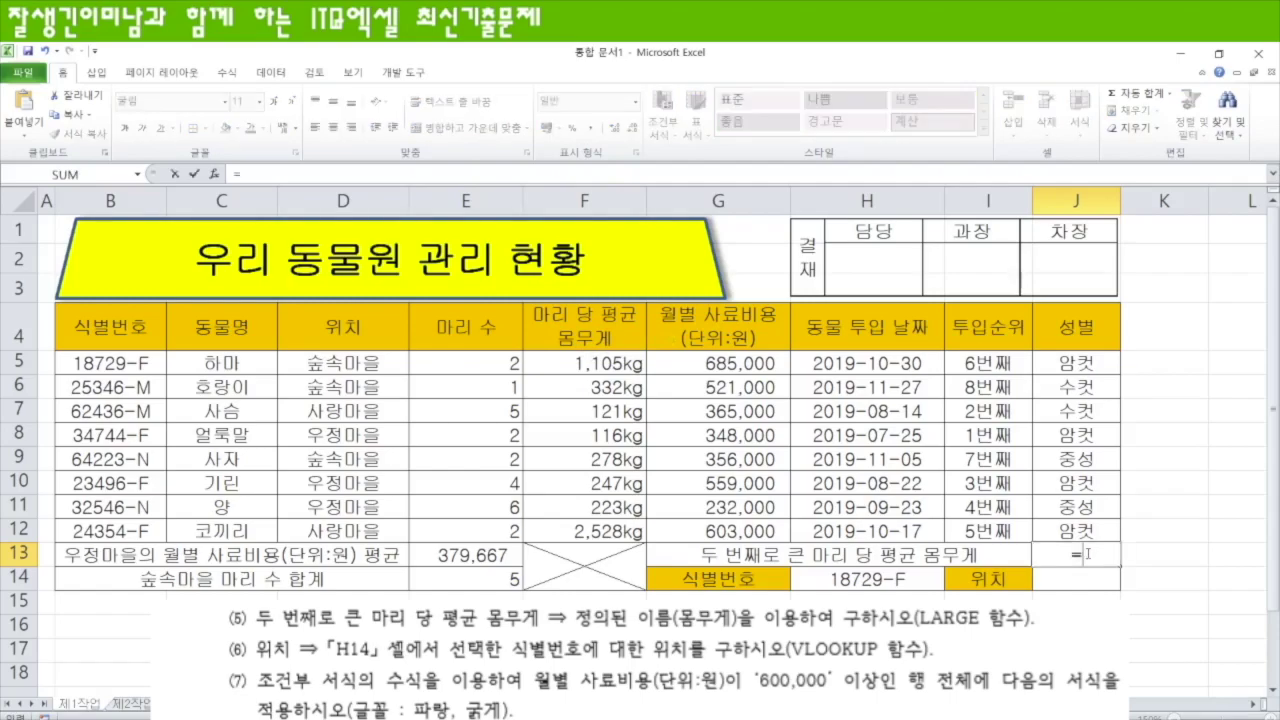
{"action": "type", "text": "l"}
{"action": "key", "text": "BackSpace"}
{"action": "type", "text": "l"}
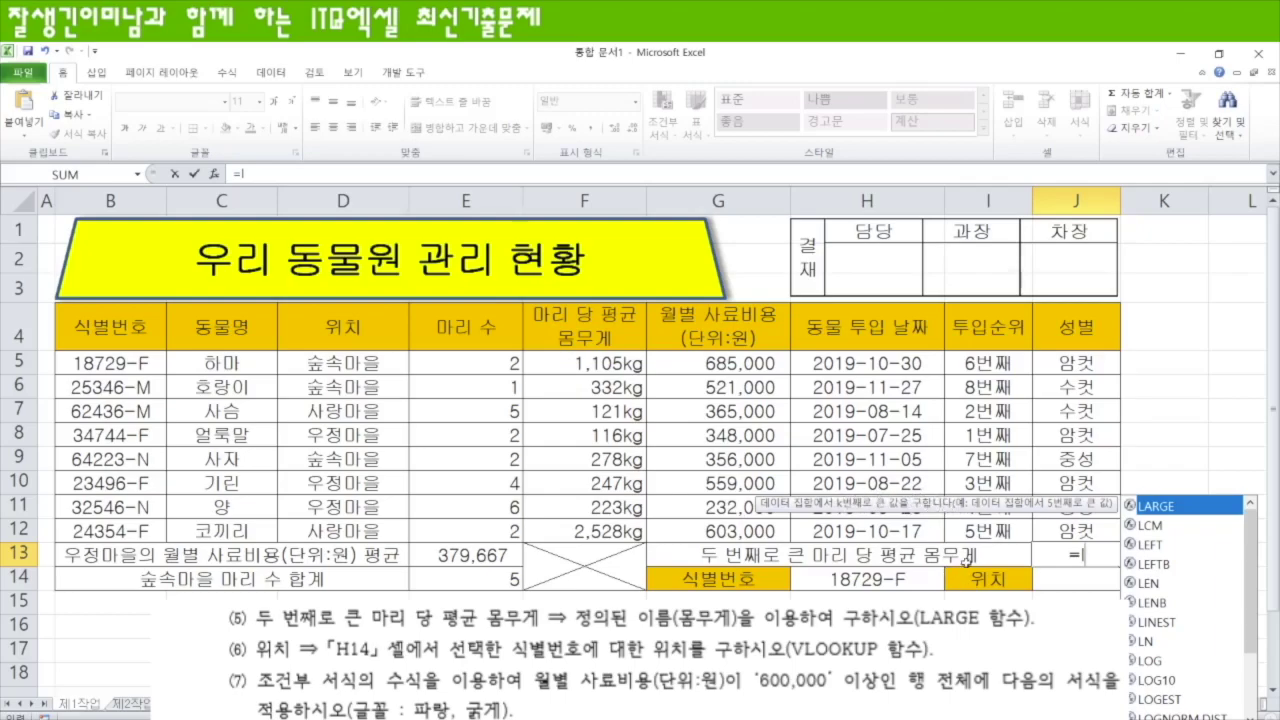
{"action": "key", "text": "Tab"}
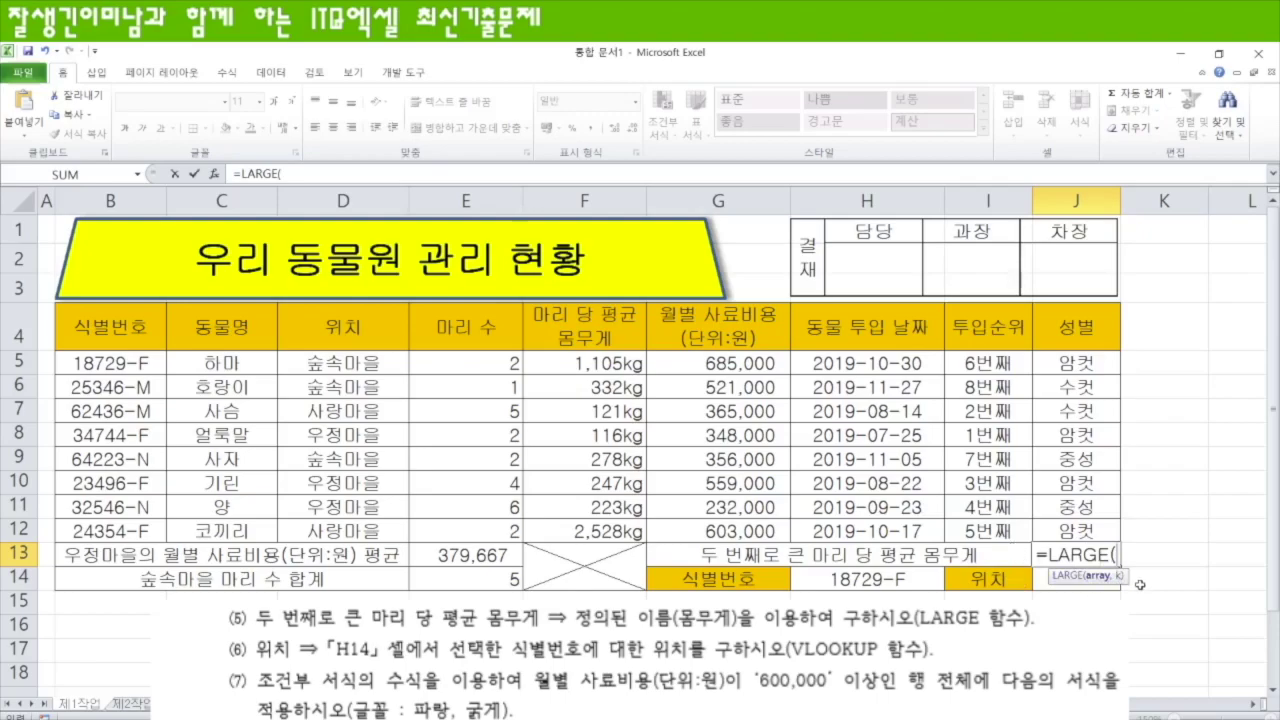
{"action": "left_click_drag", "start_coordinate": [590, 357], "coordinate": [606, 529]}
{"action": "type", "text": ","}
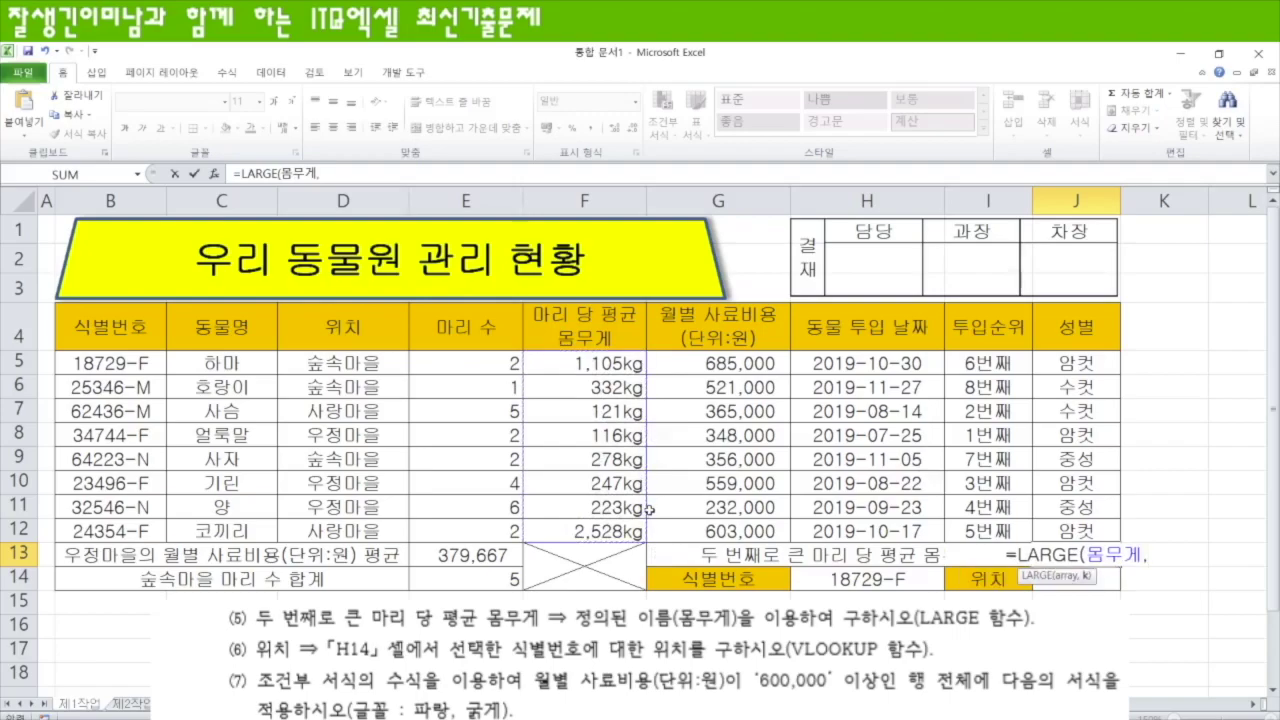
{"action": "type", "text": "2)"}
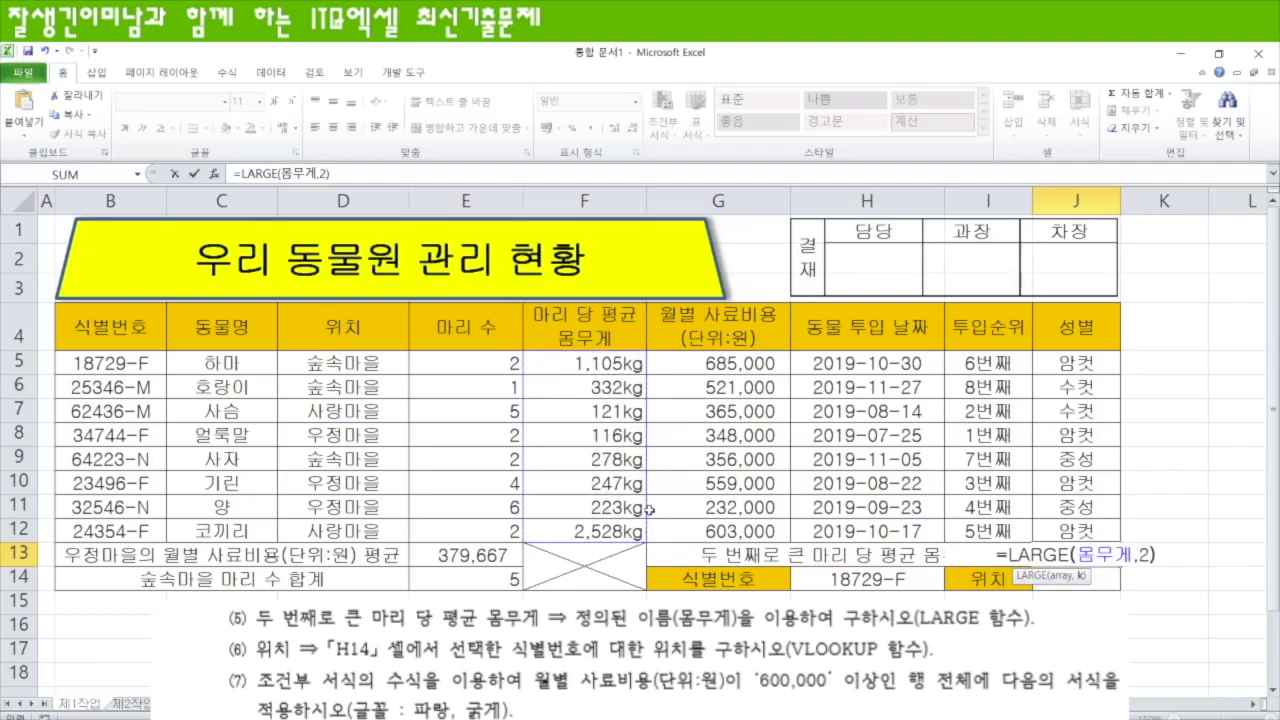
{"action": "key", "text": "Return"}
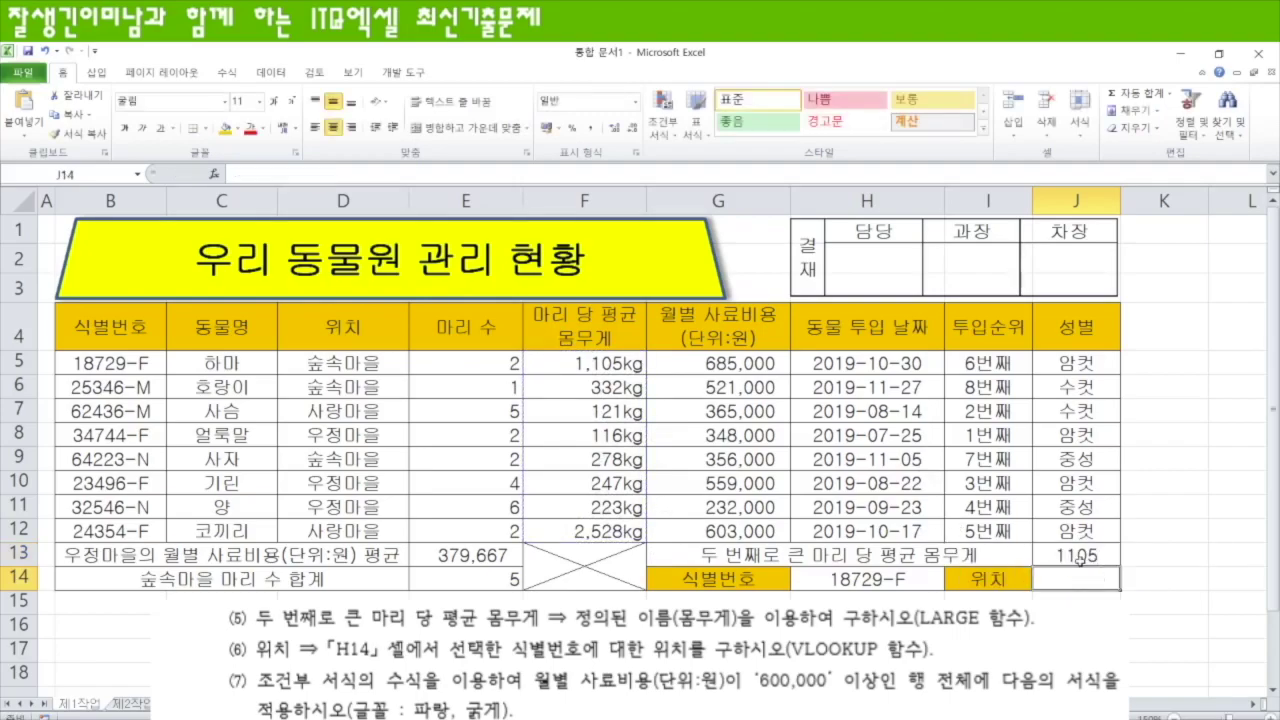
{"action": "left_click", "coordinate": [1082, 556]}
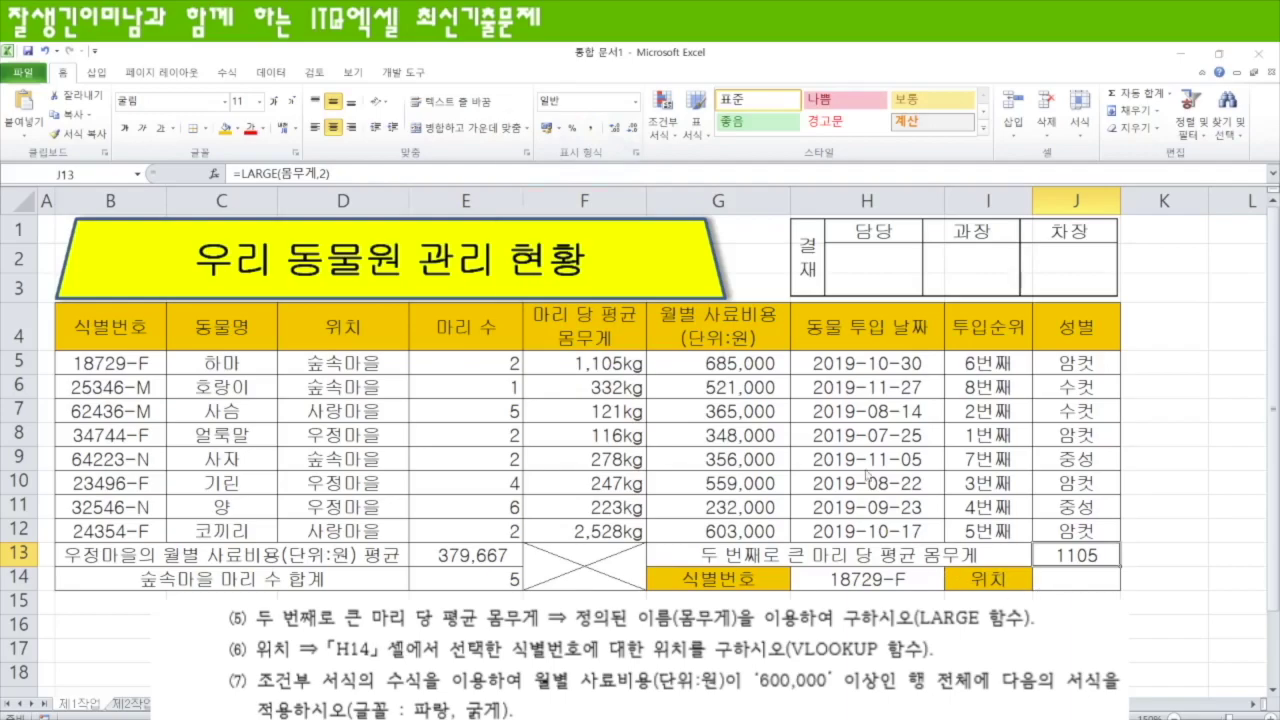
- Give J13 the custom format #,##"kg" so it shows 1,105kg, right-aligned
{"action": "key", "text": "ctrl+1"}
{"action": "left_click", "coordinate": [539, 147]}
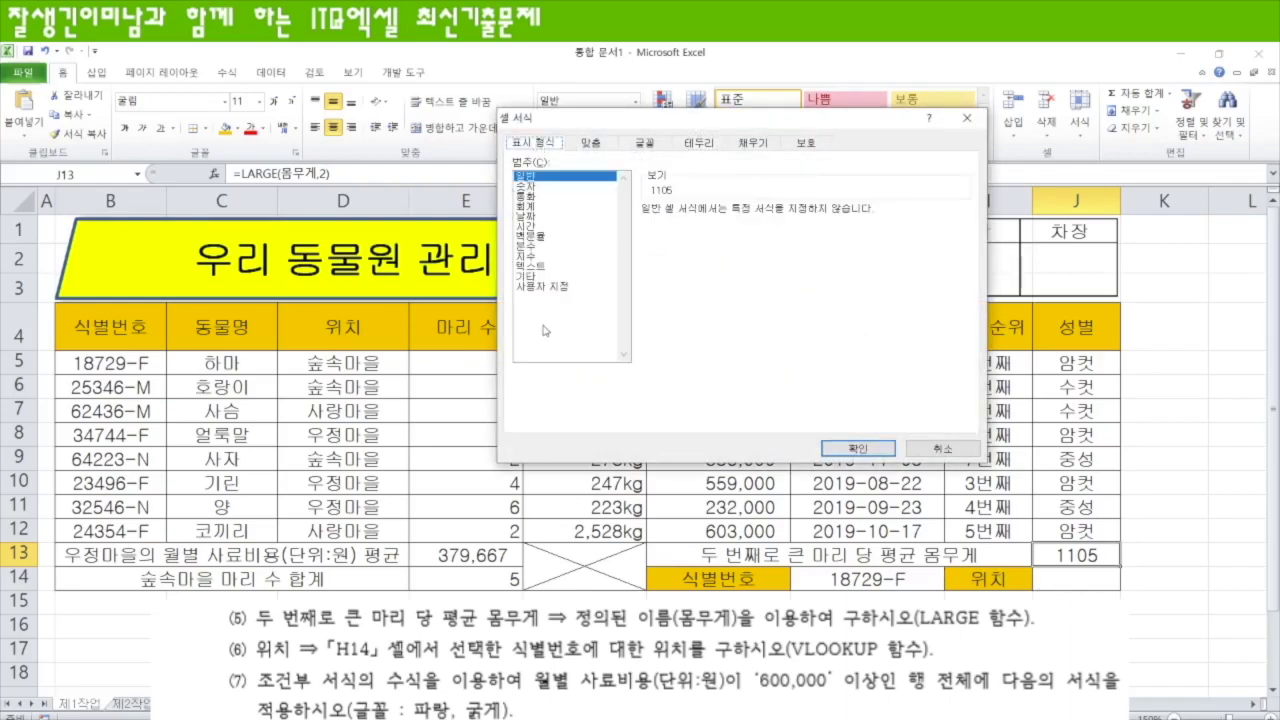
{"action": "left_click", "coordinate": [555, 287]}
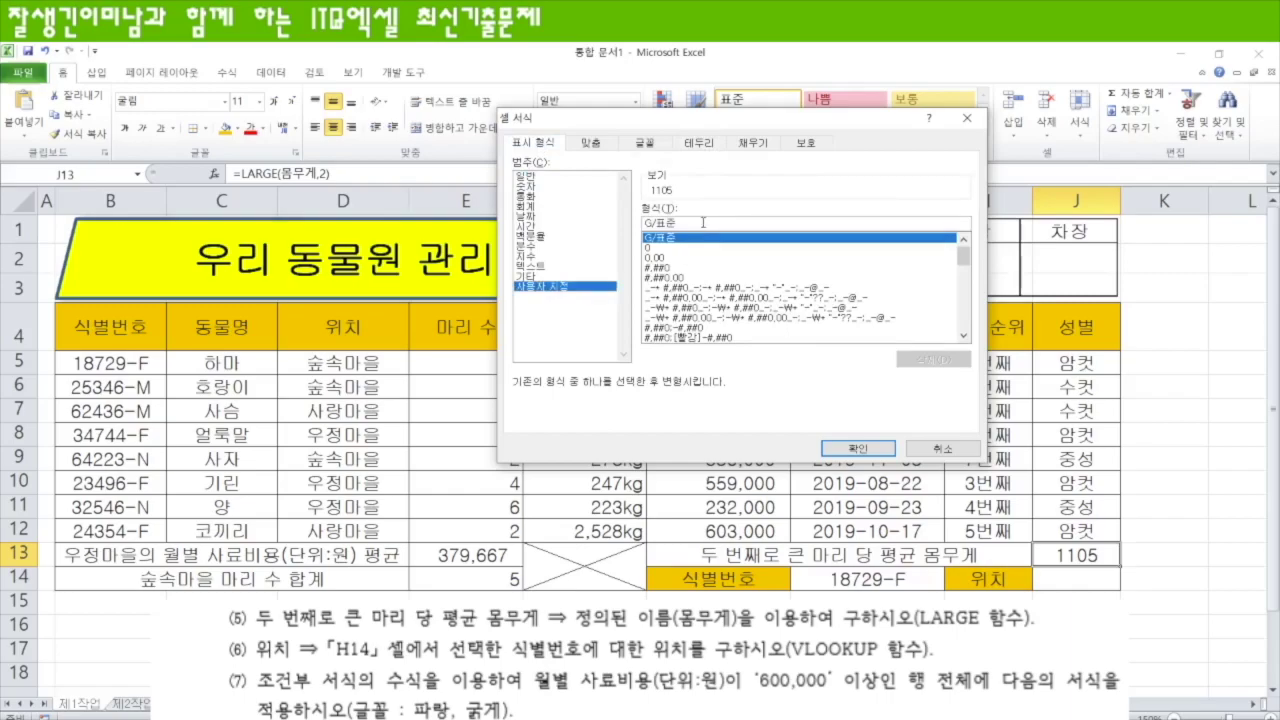
{"action": "left_click_drag", "start_coordinate": [703, 222], "coordinate": [614, 229]}
{"action": "type", "text": "#,##"}
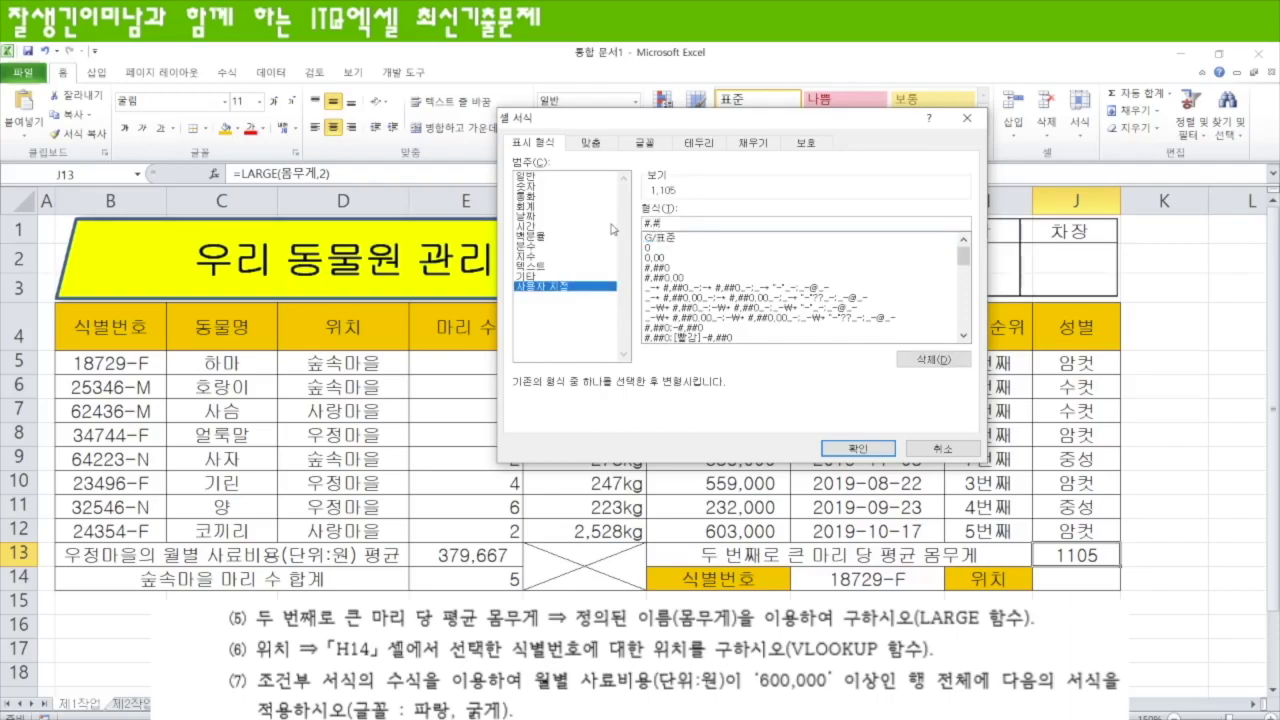
{"action": "type", "text": "#\"kg"}
{"action": "key", "text": "Return"}
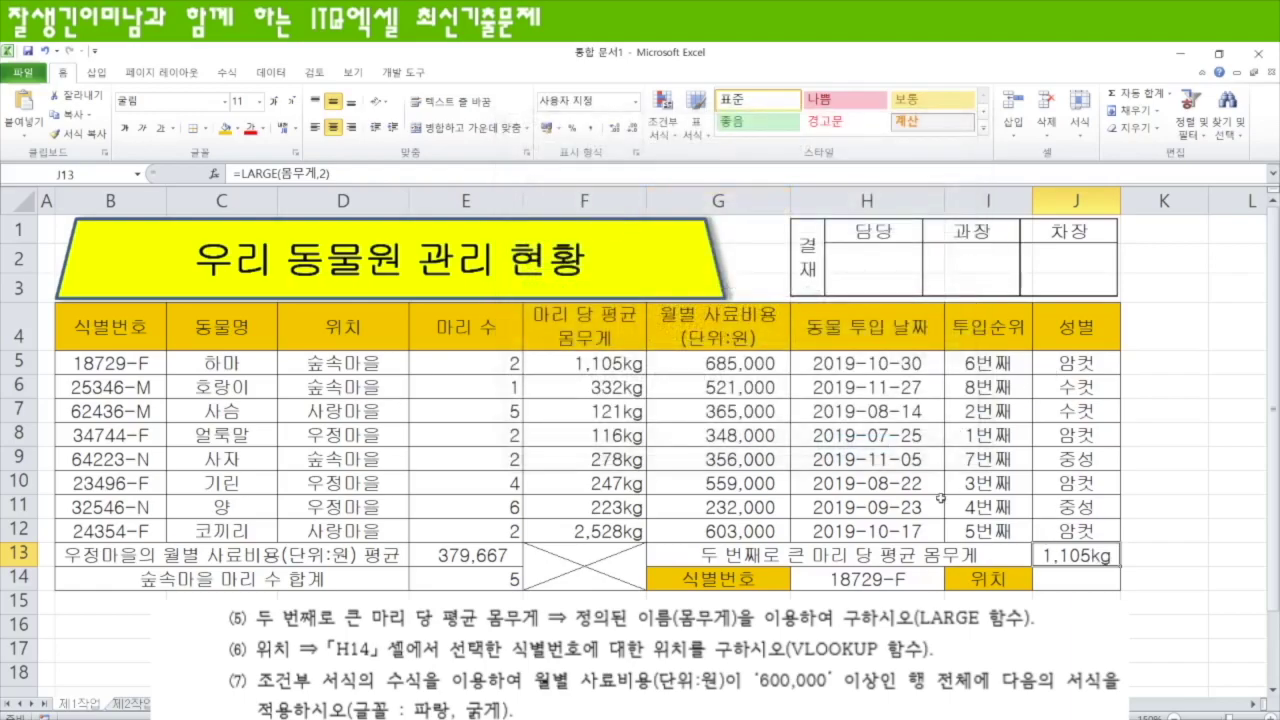
{"action": "left_click", "coordinate": [350, 127]}
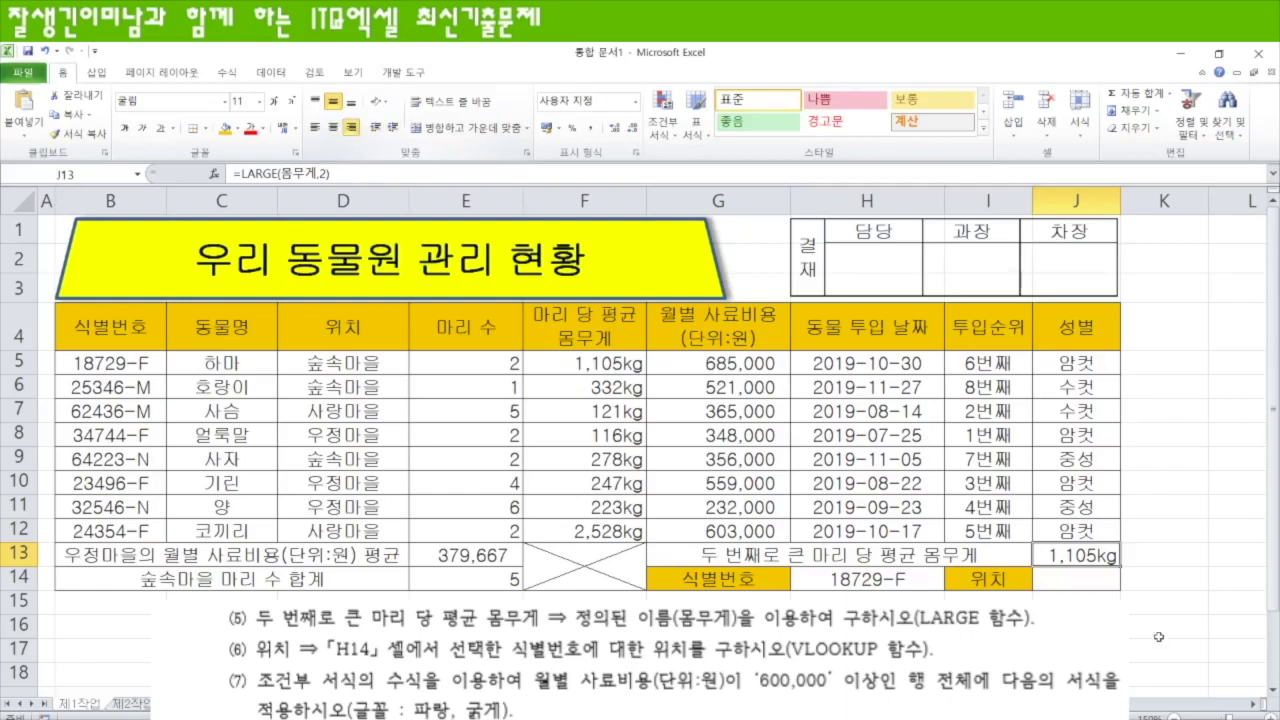
{"action": "left_click", "coordinate": [1078, 582]}
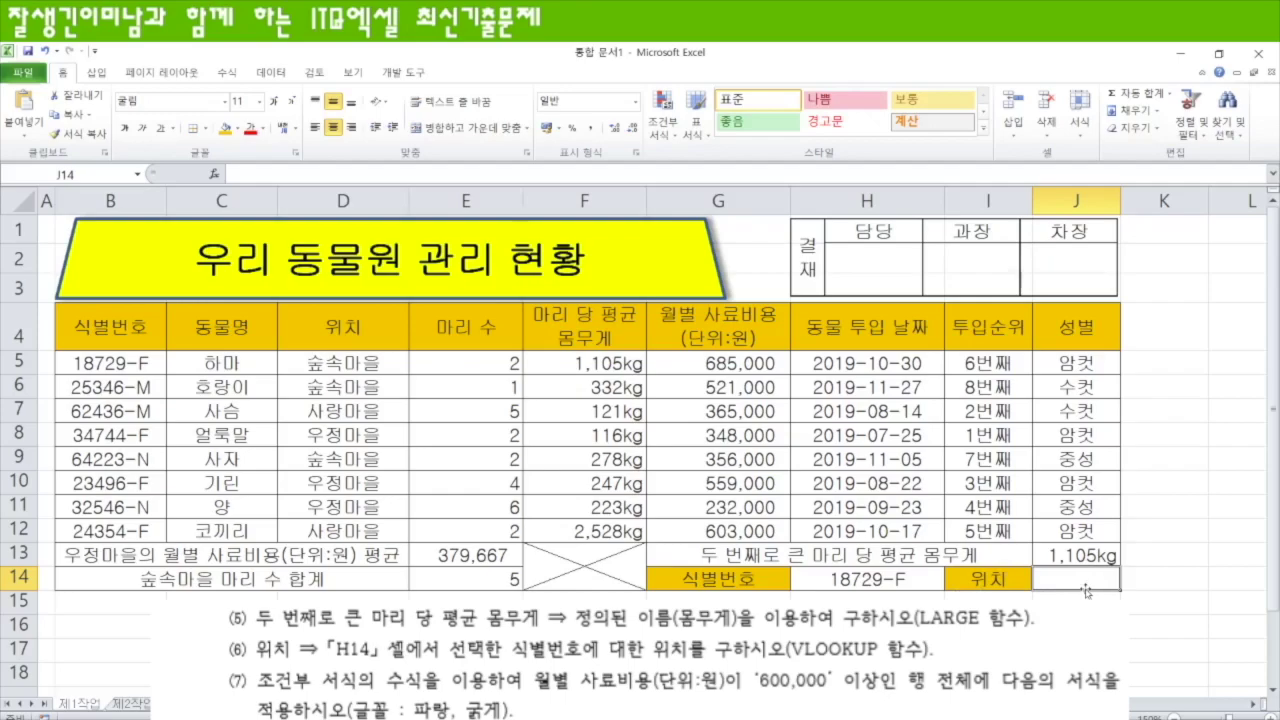
- Enter =VLOOKUP(H14,B4:D12,3,0) in J14 to return the location 숲속마을
{"action": "type", "text": "=VLOOKUP("}
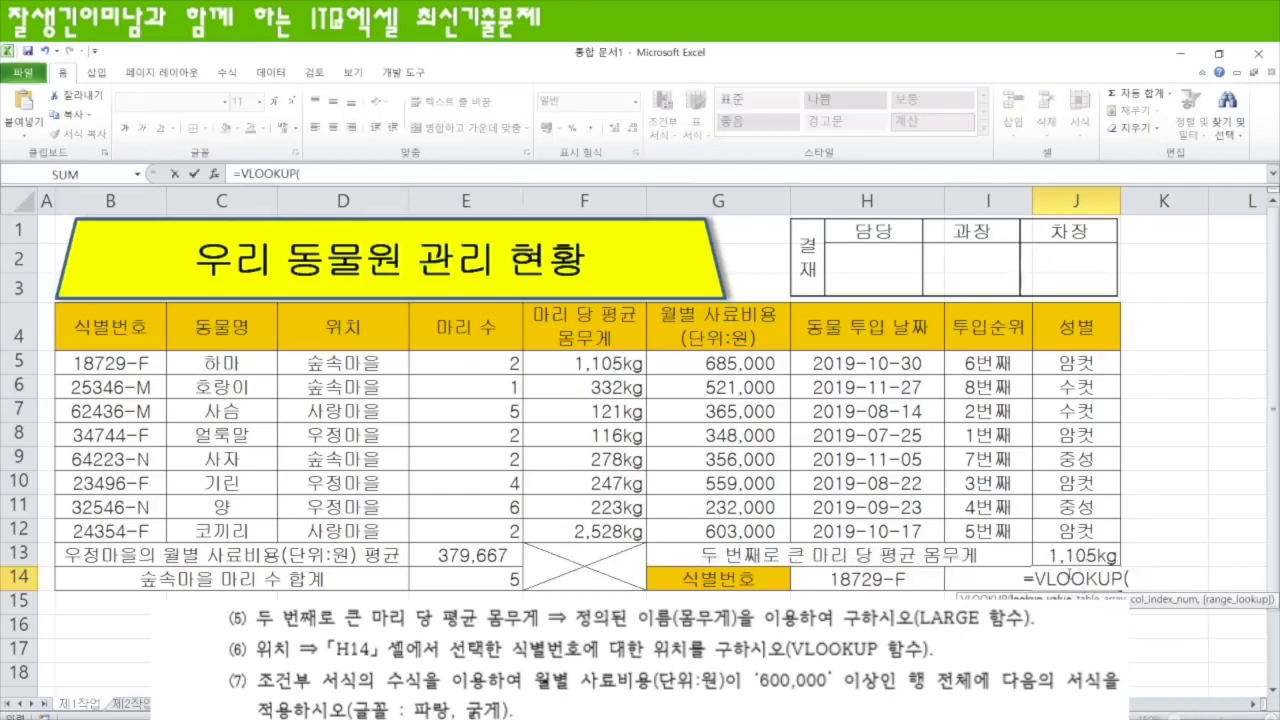
{"action": "left_click", "coordinate": [873, 582]}
{"action": "type", "text": ","}
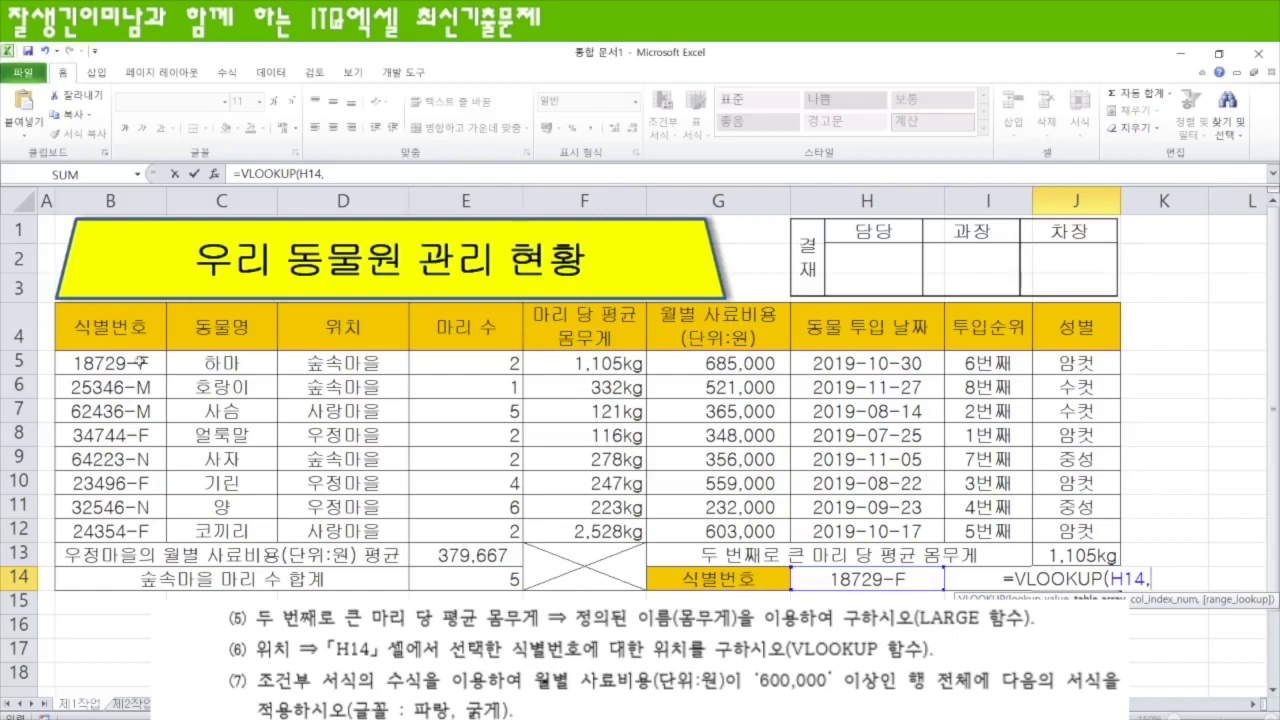
{"action": "left_click", "coordinate": [125, 325]}
{"action": "left_click_drag", "start_coordinate": [168, 349], "coordinate": [395, 528]}
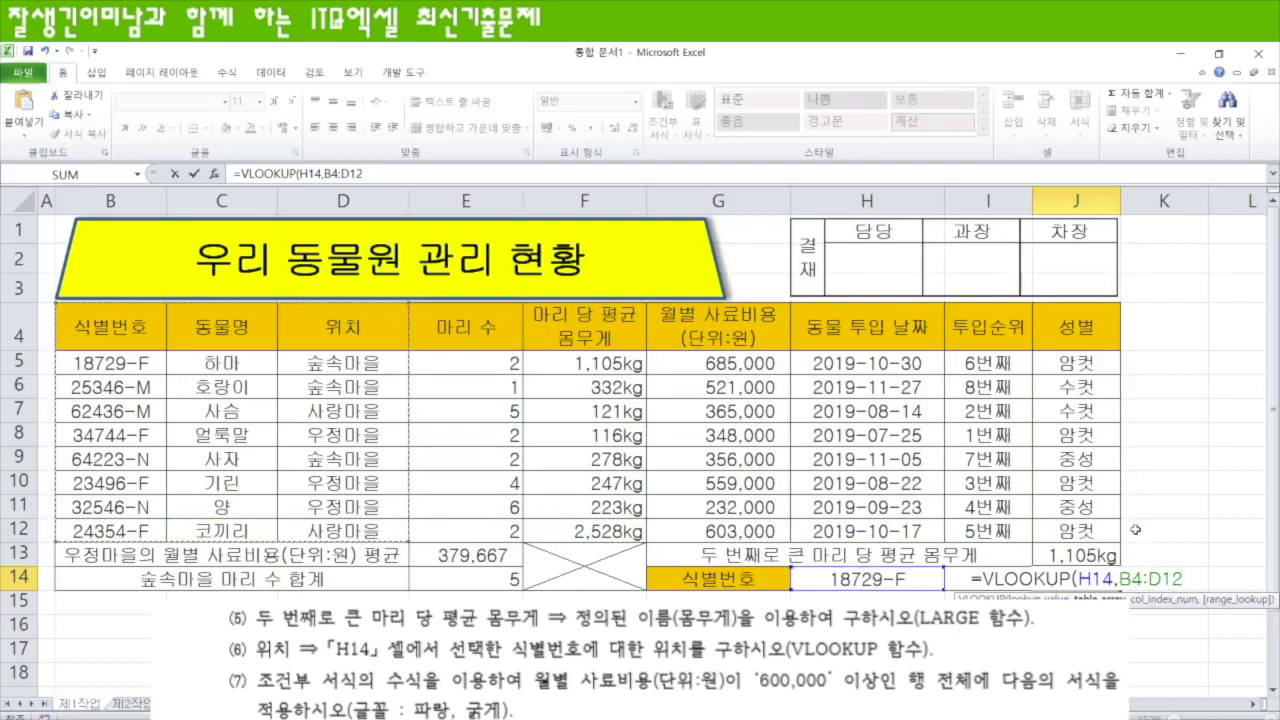
{"action": "type", "text": ","}
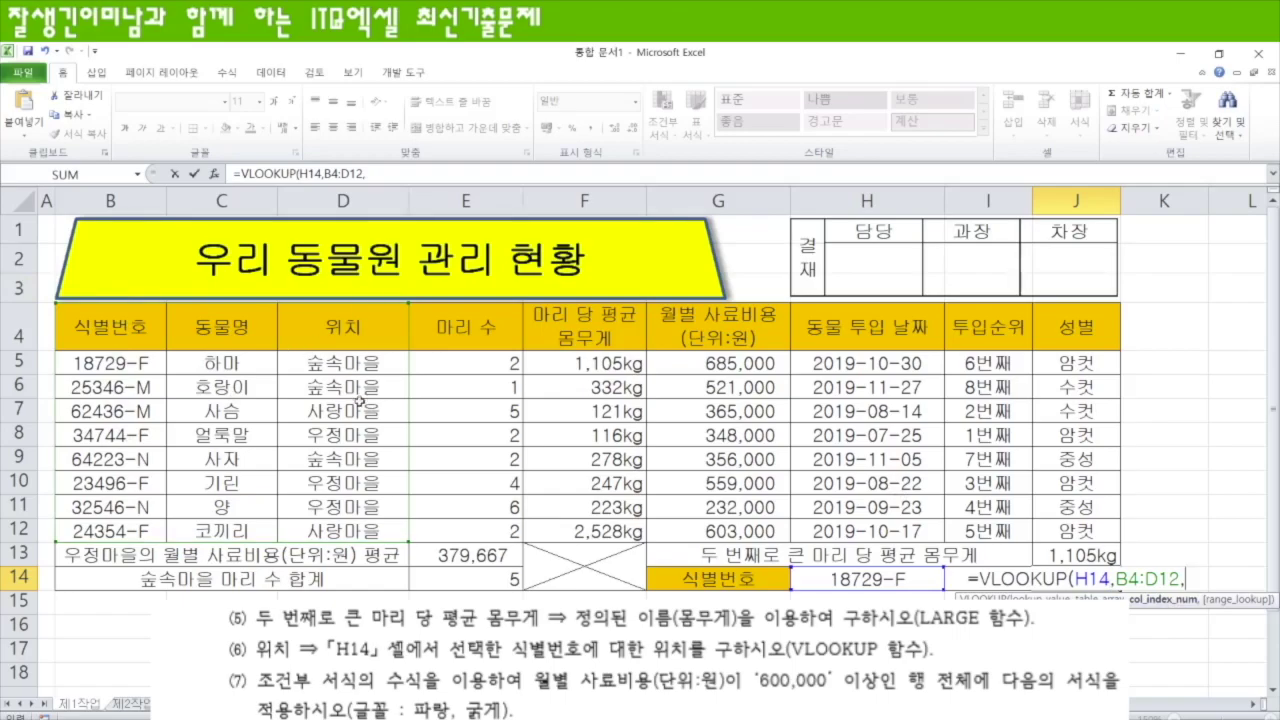
{"action": "type", "text": "3,"}
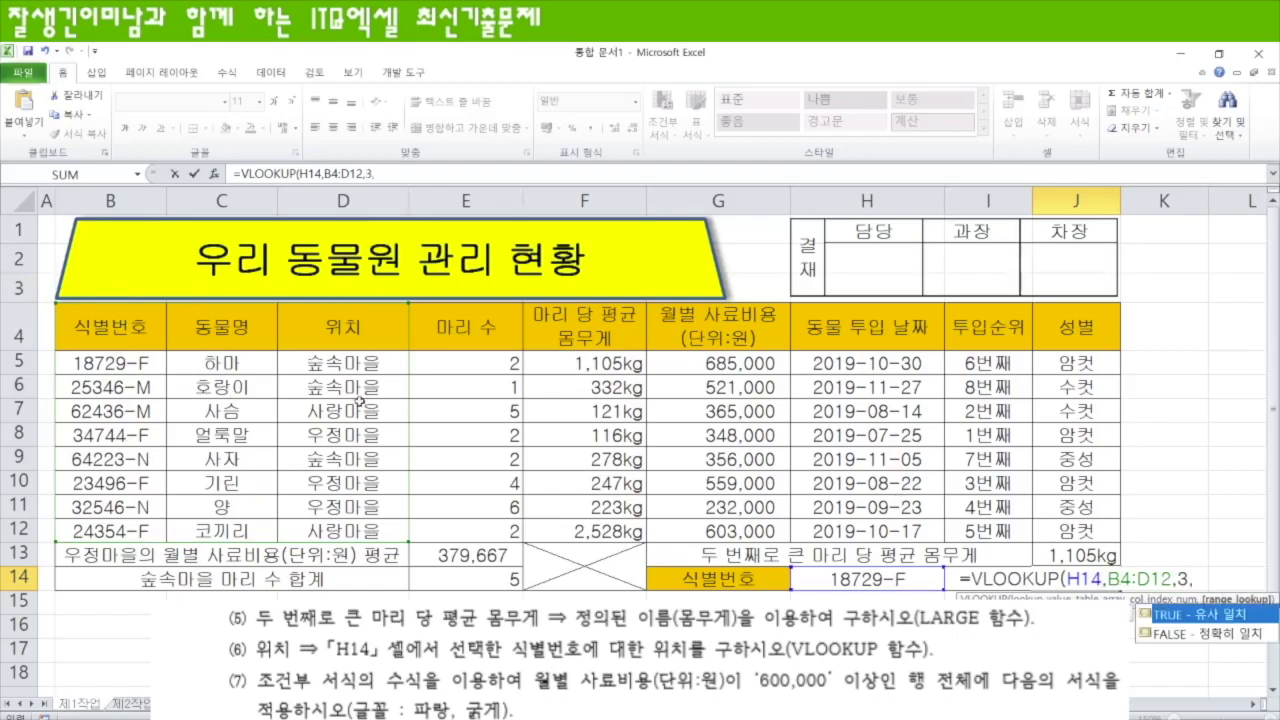
{"action": "type", "text": "0"}
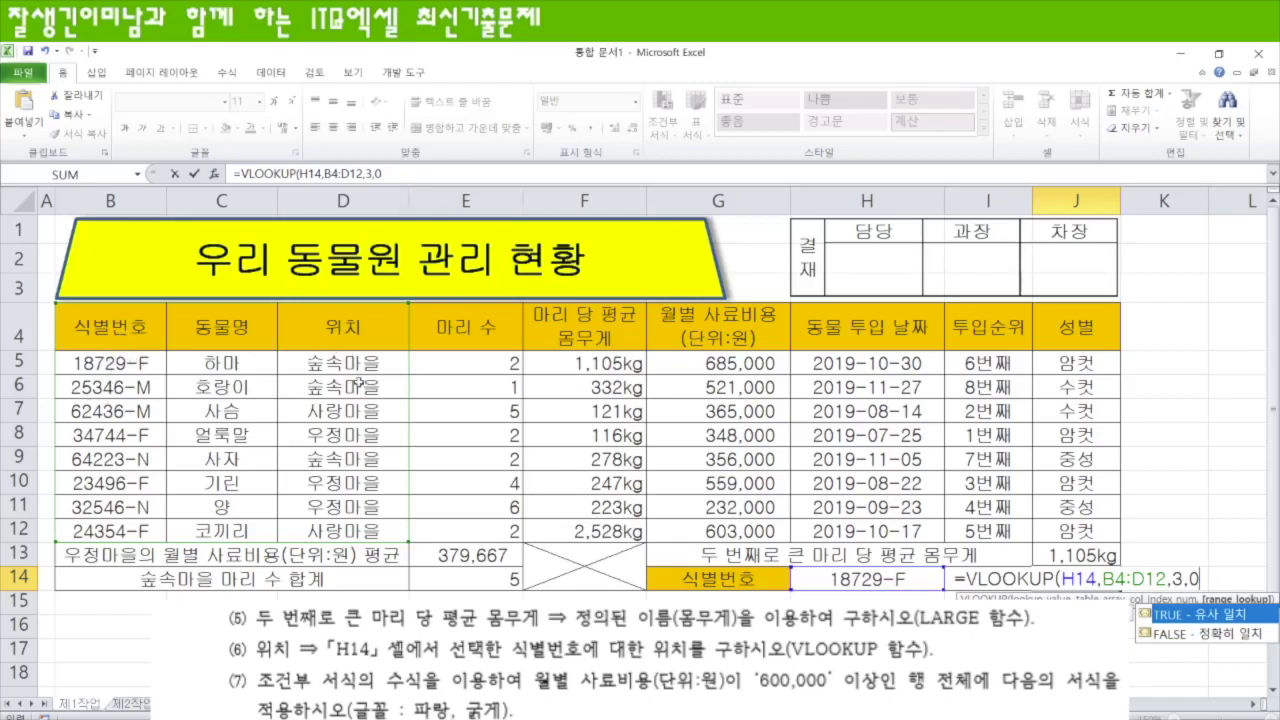
{"action": "type", "text": ")"}
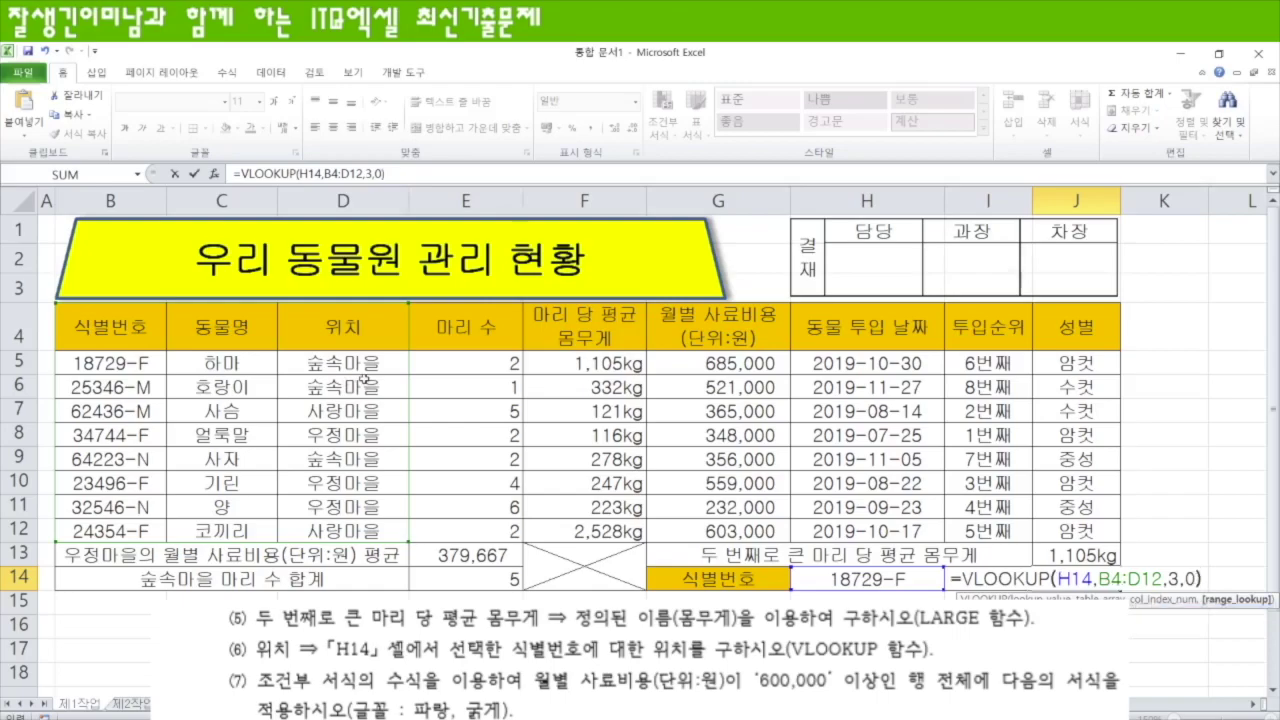
{"action": "key", "text": "Return"}
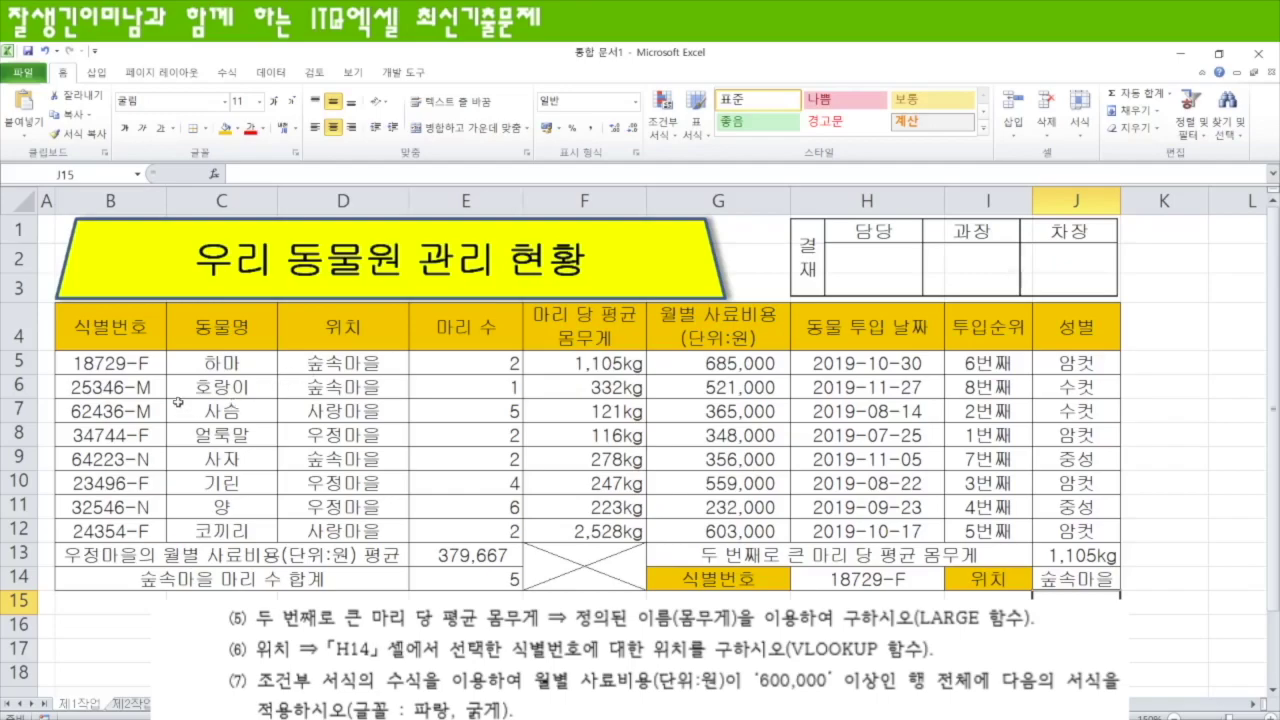
- Select B5:J12 and start a new formula-based conditional formatting rule
{"action": "left_click_drag", "start_coordinate": [100, 364], "coordinate": [1056, 523]}
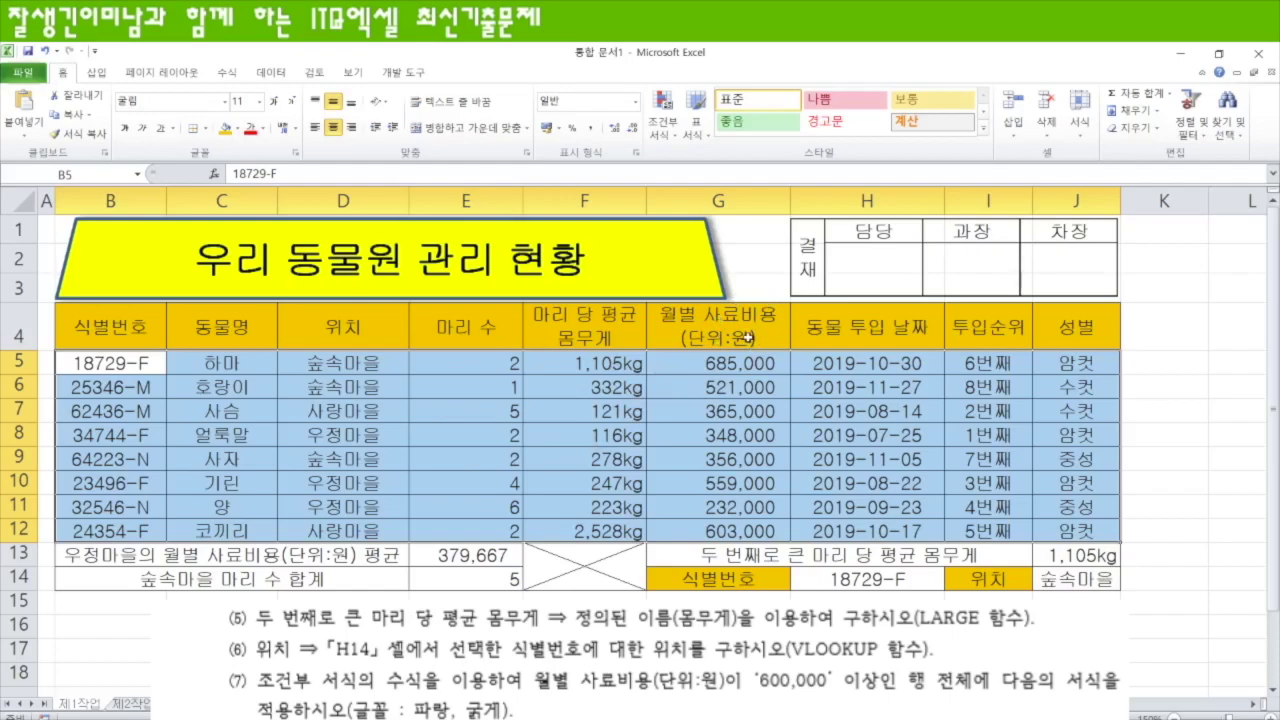
{"action": "left_click", "coordinate": [663, 130]}
{"action": "left_click", "coordinate": [619, 340]}
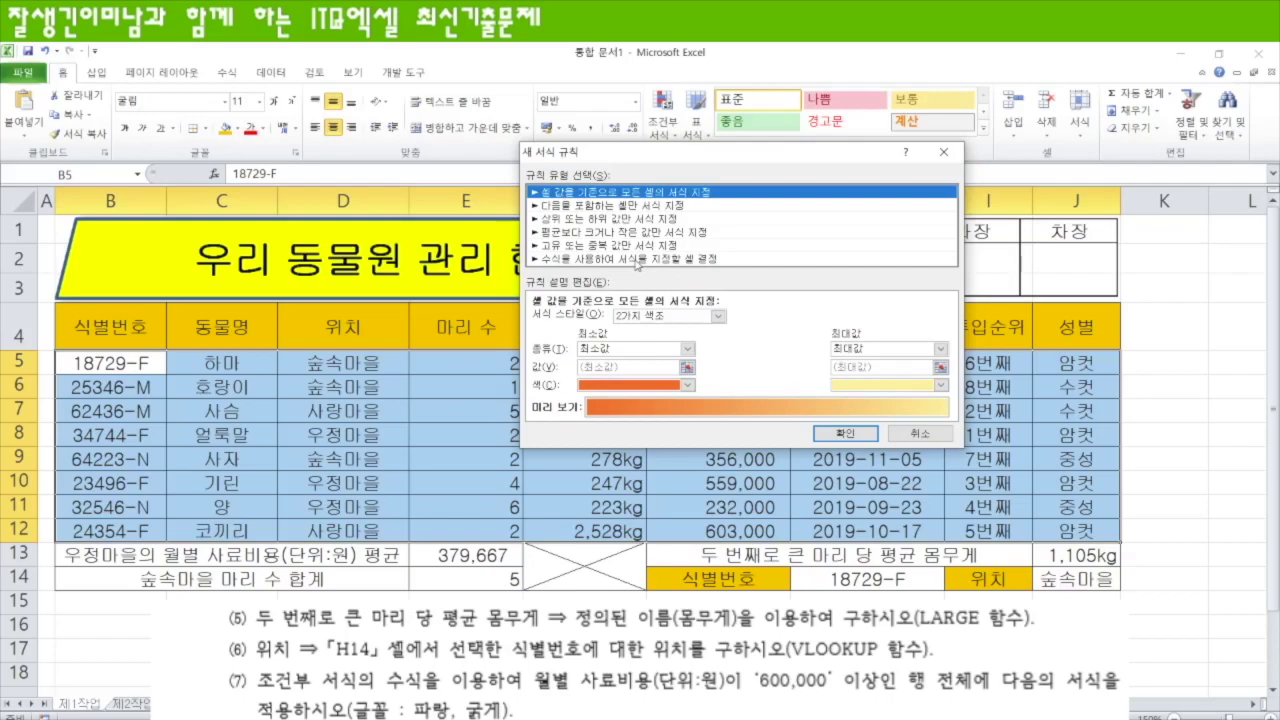
{"action": "left_click", "coordinate": [636, 260]}
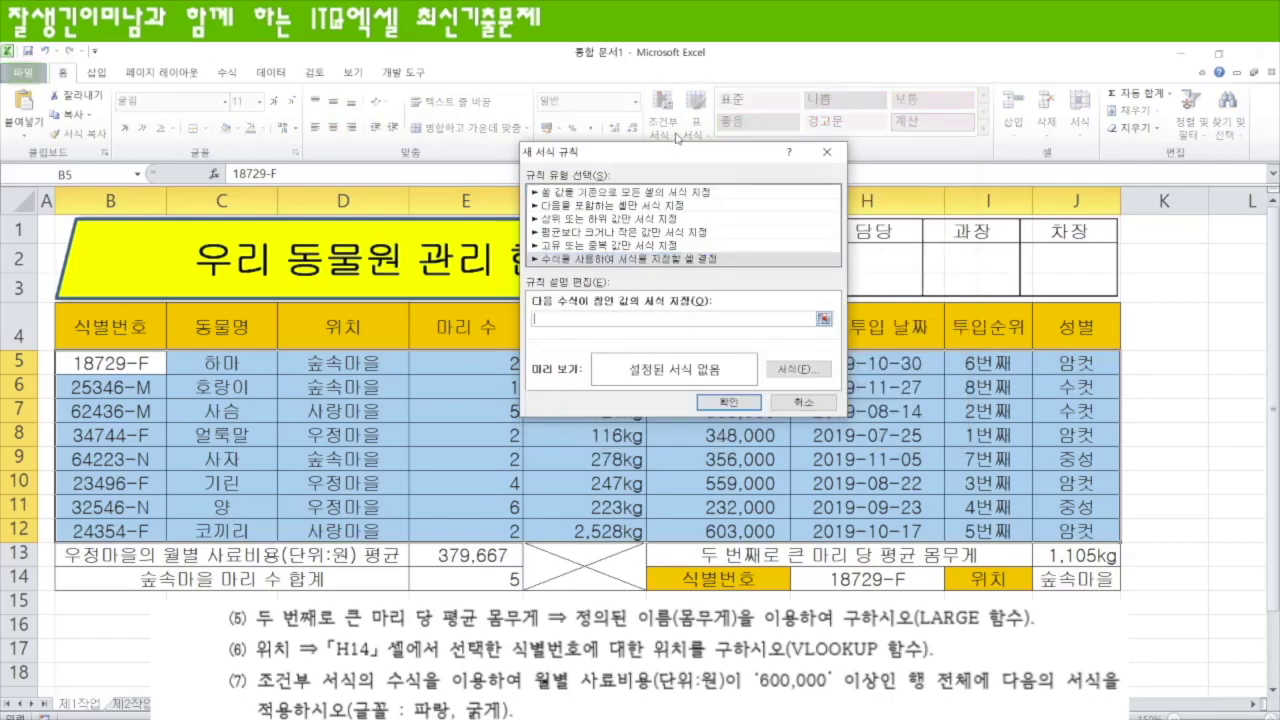
- Enter the rule condition =$G5>=600000 for monthly feed costs of at least 600,000
{"action": "left_click_drag", "start_coordinate": [678, 152], "coordinate": [772, 403]}
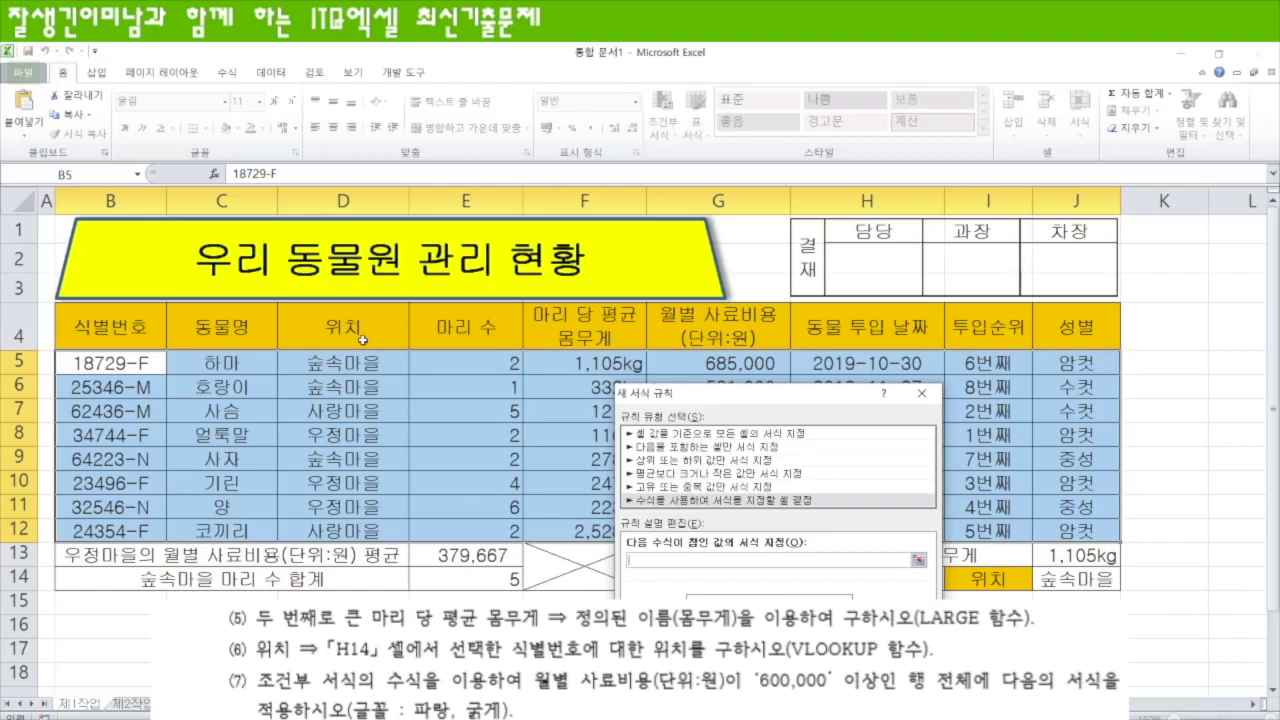
{"action": "left_click", "coordinate": [737, 362]}
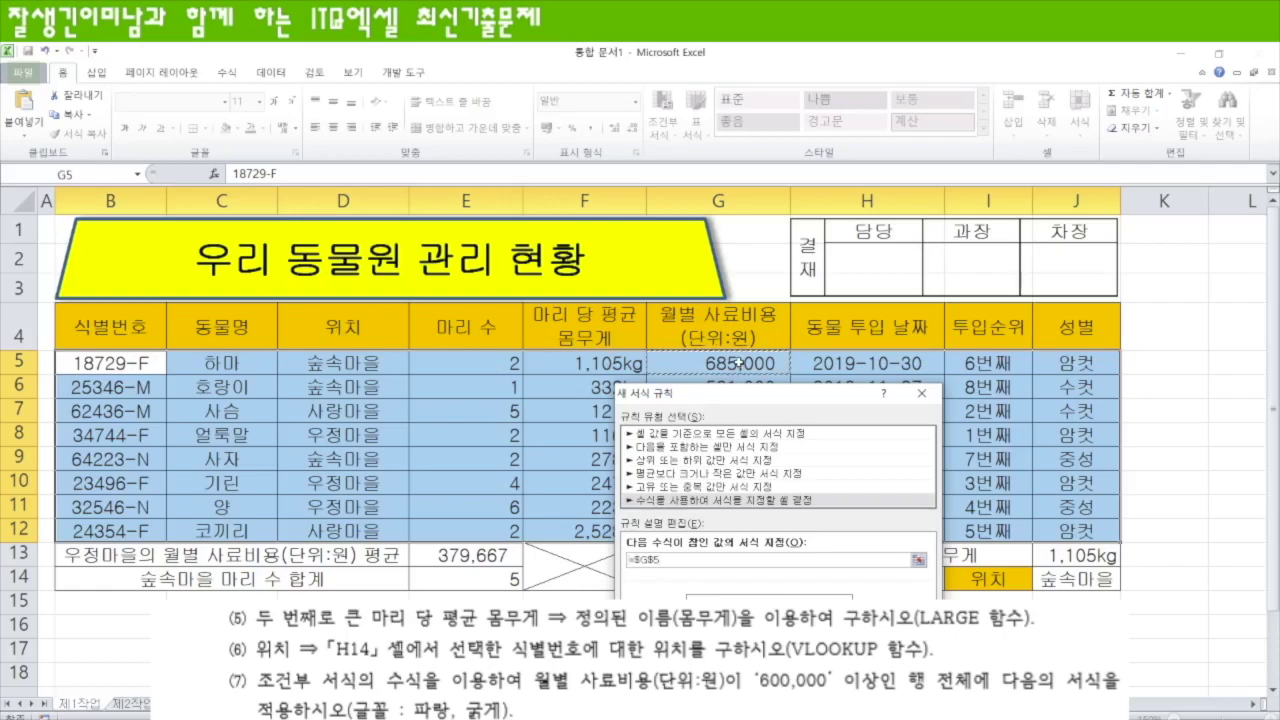
{"action": "key", "text": "F4"}
{"action": "key", "text": "F4"}
{"action": "key", "text": "F4"}
{"action": "type", "text": ">"}
{"action": "left_click_drag", "start_coordinate": [750, 405], "coordinate": [418, 263]}
{"action": "left_click", "coordinate": [330, 417]}
{"action": "type", "text": "=600000"}
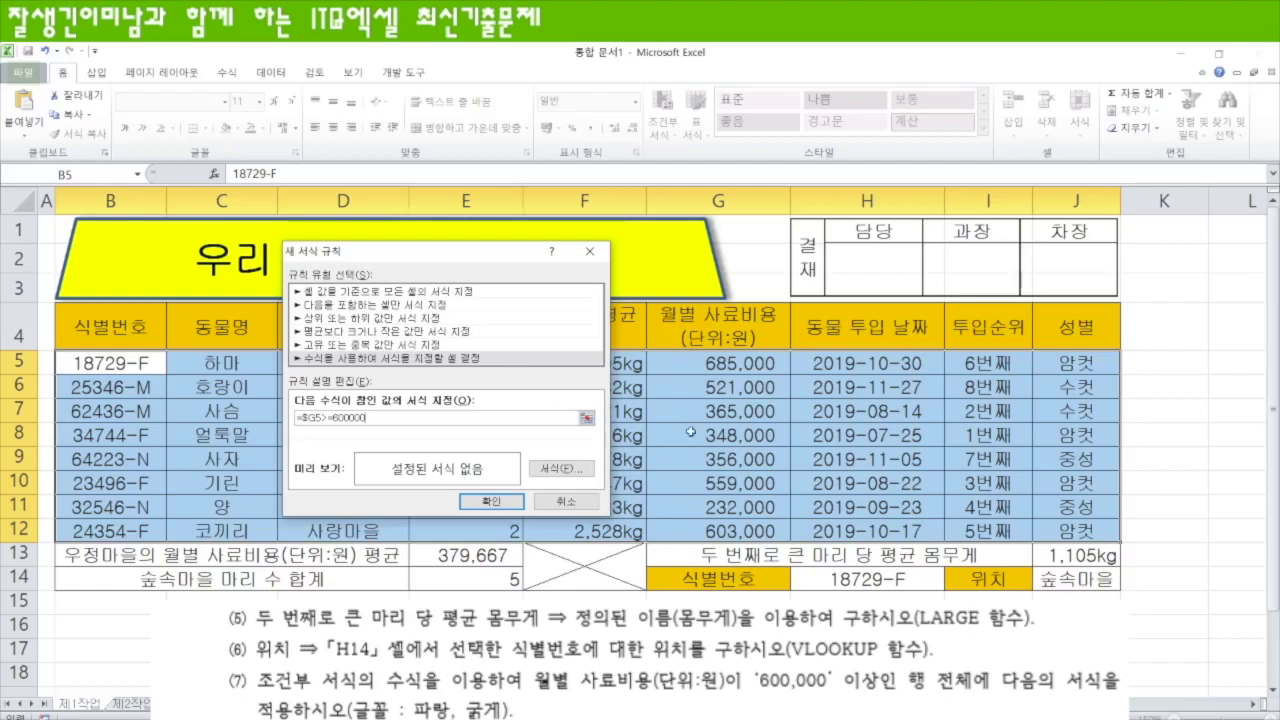
- Format the =$G5>=600000 rule's font as bold blue and apply the rule
{"action": "left_click", "coordinate": [551, 470]}
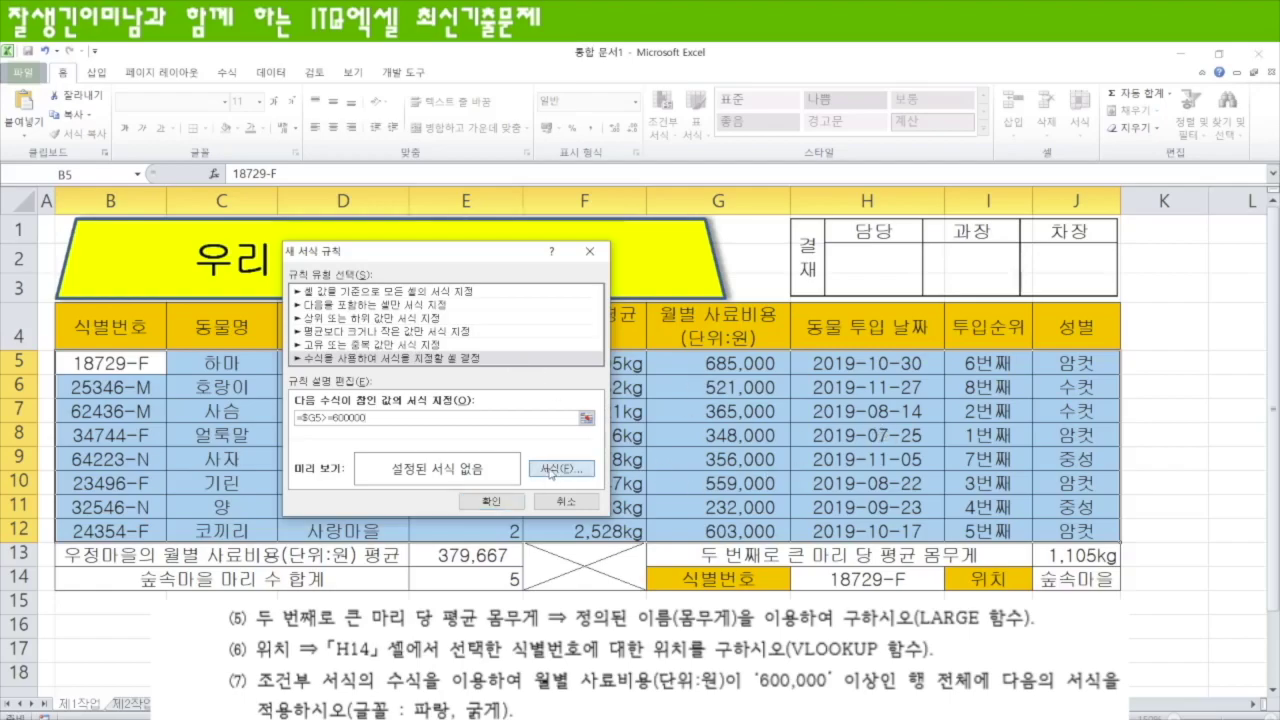
{"action": "left_click", "coordinate": [753, 199]}
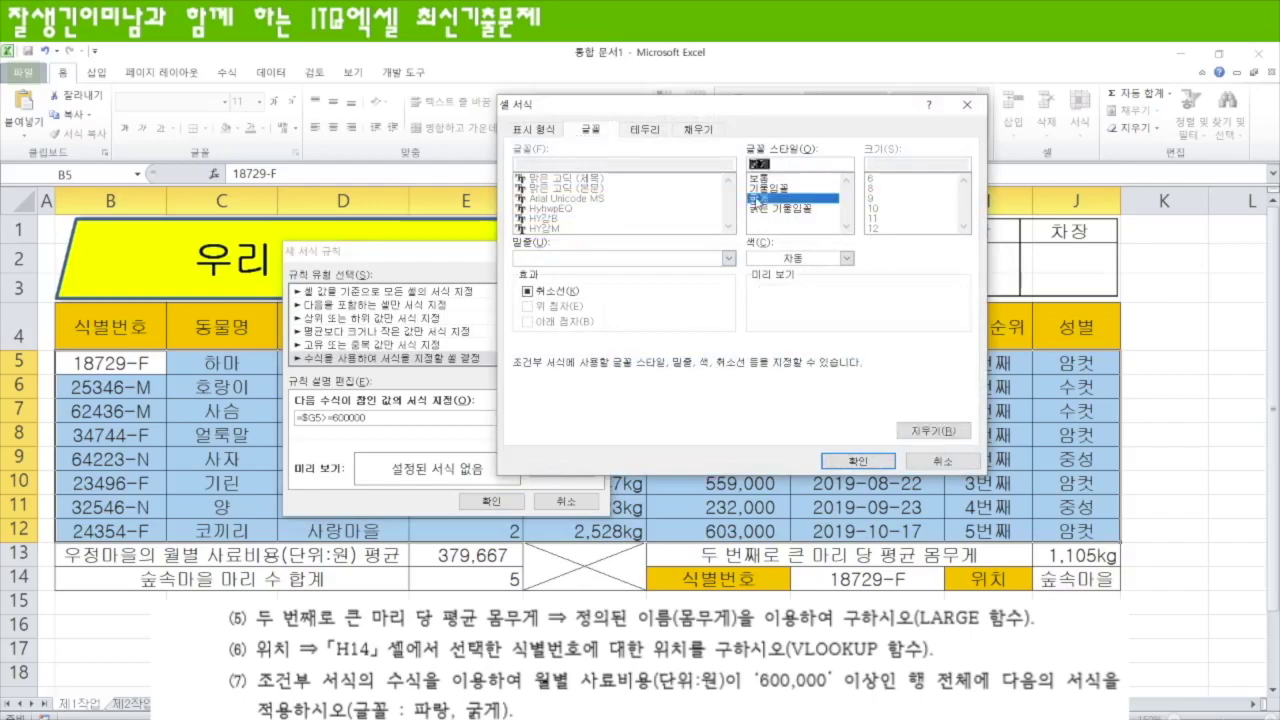
{"action": "left_click", "coordinate": [846, 258]}
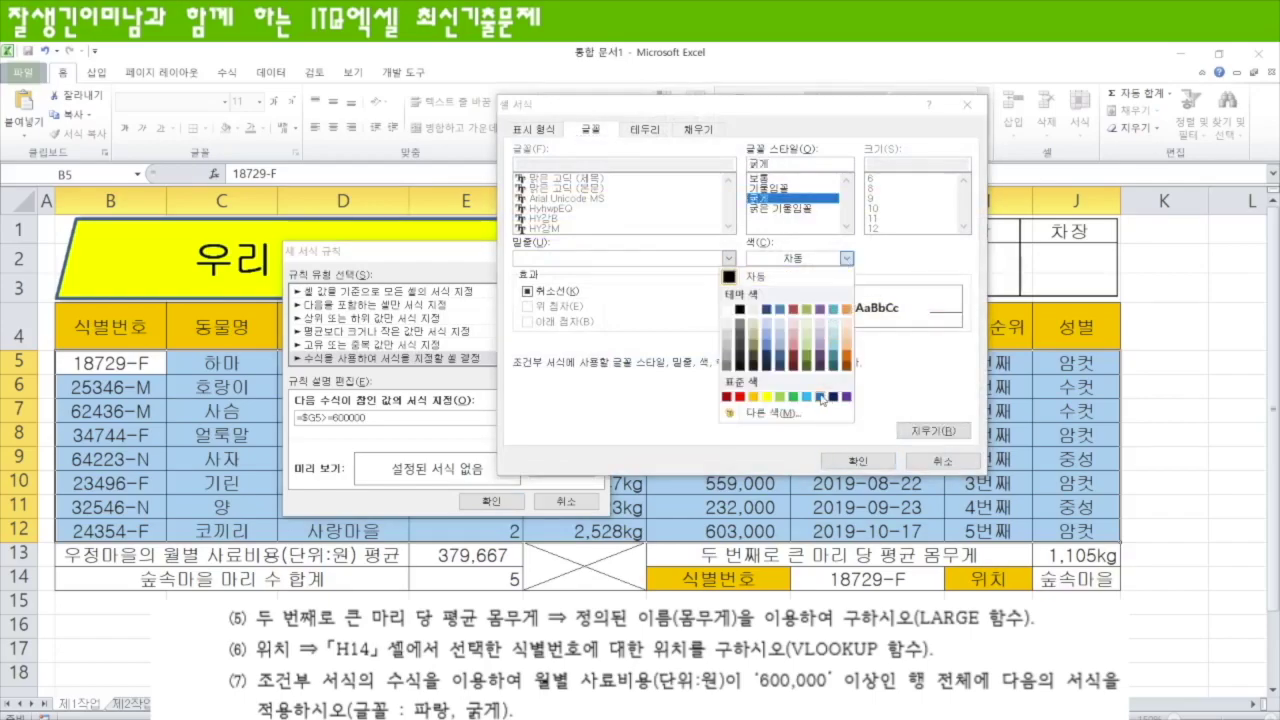
{"action": "left_click", "coordinate": [820, 398]}
{"action": "left_click", "coordinate": [858, 461]}
{"action": "left_click", "coordinate": [503, 501]}
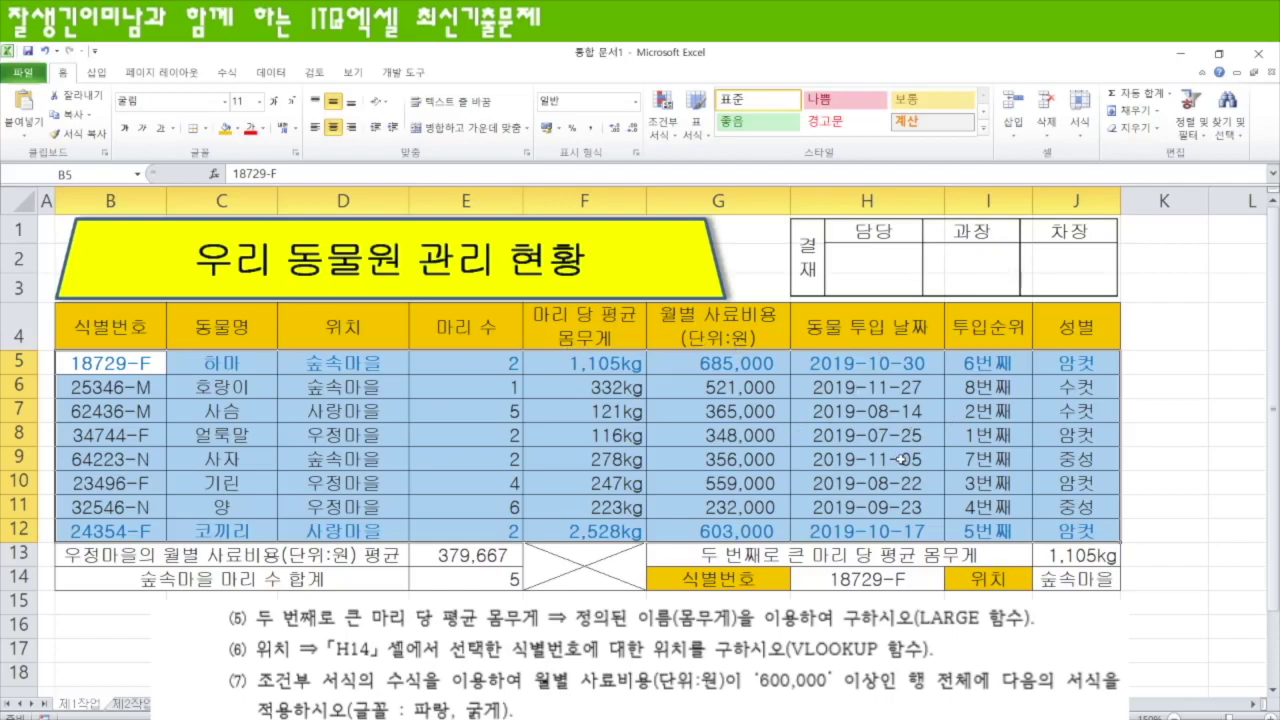
- Apply Thick Box Border to the whole table B4:J14, then to data rows B5:J12
{"action": "left_click_drag", "start_coordinate": [112, 336], "coordinate": [1070, 575]}
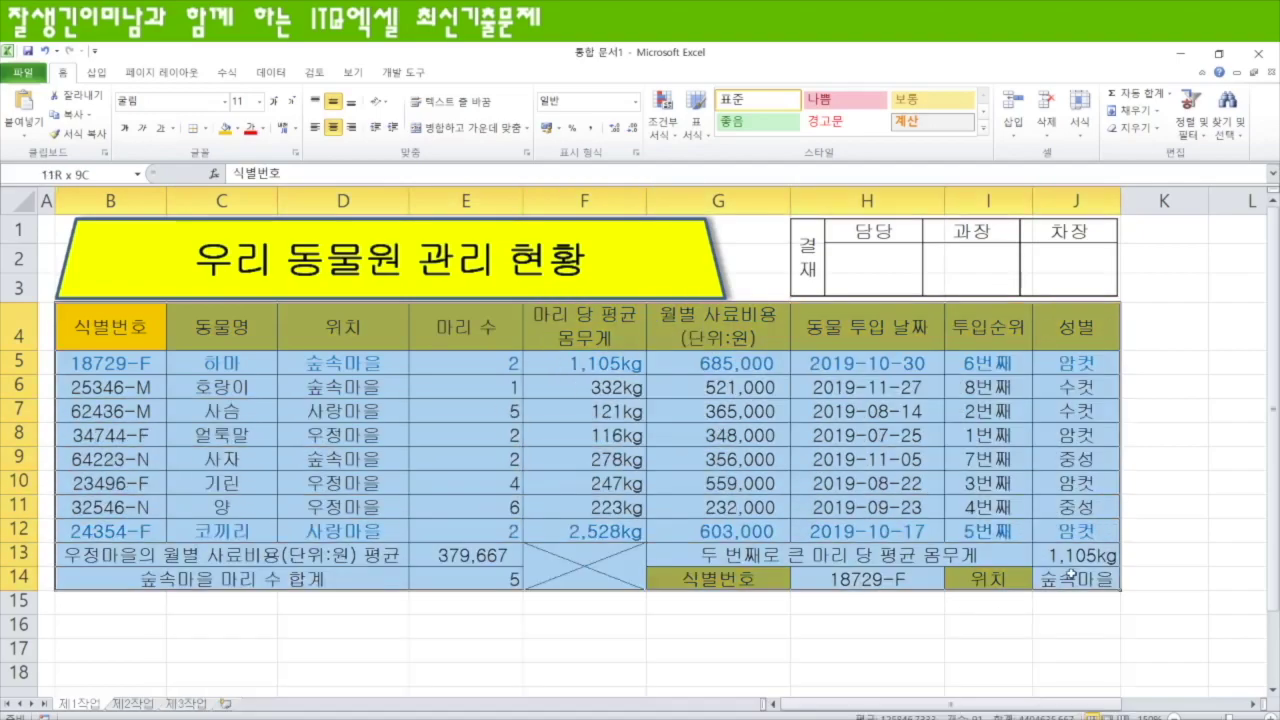
{"action": "left_click", "coordinate": [204, 128]}
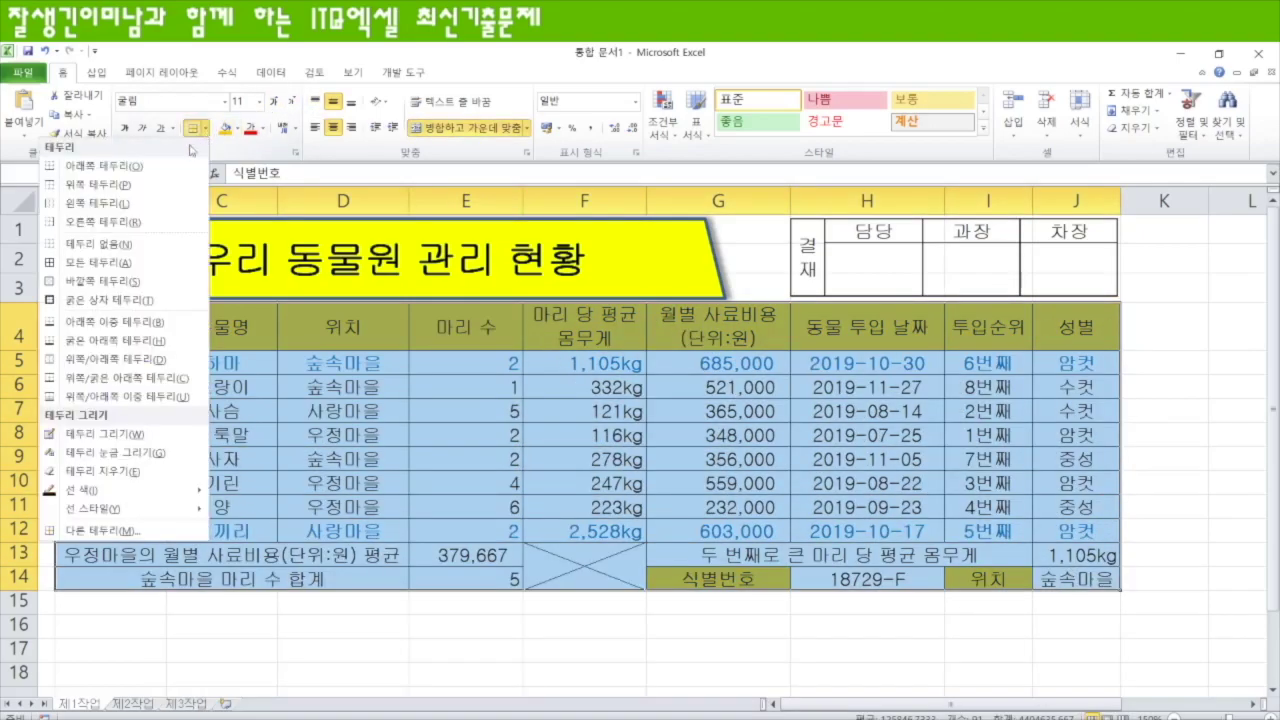
{"action": "left_click", "coordinate": [117, 300]}
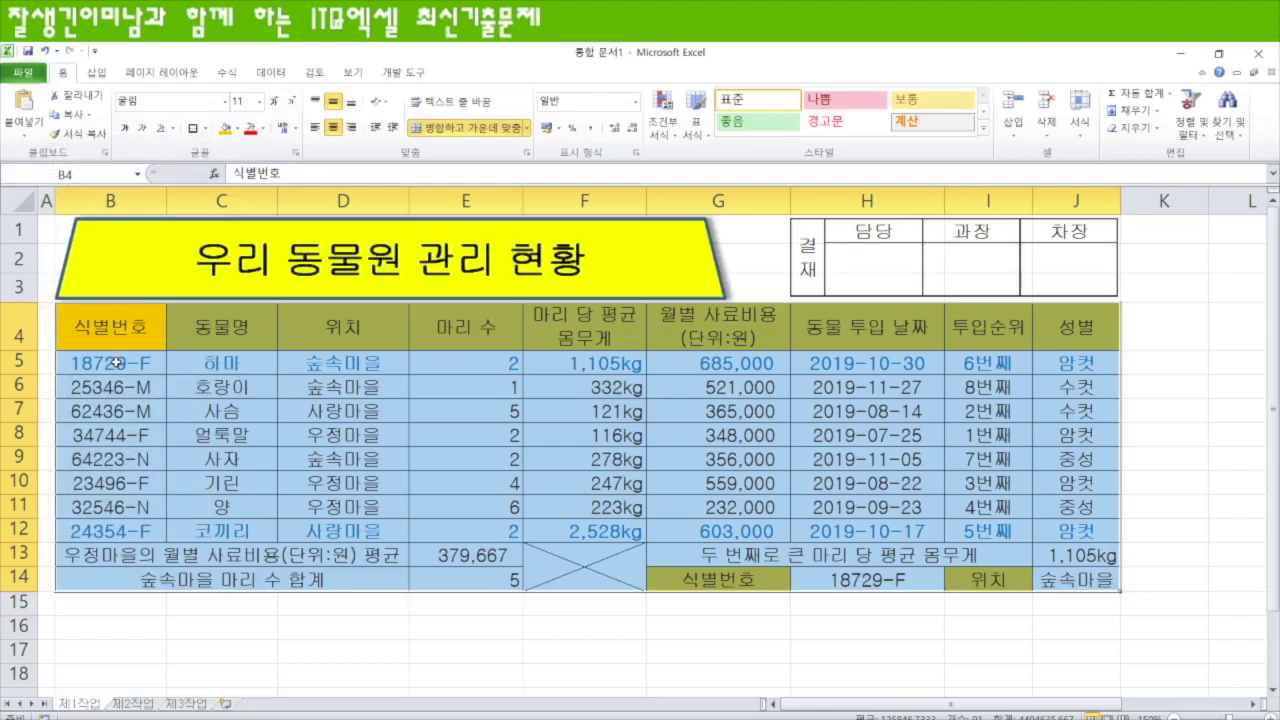
{"action": "left_click_drag", "start_coordinate": [104, 364], "coordinate": [1083, 532]}
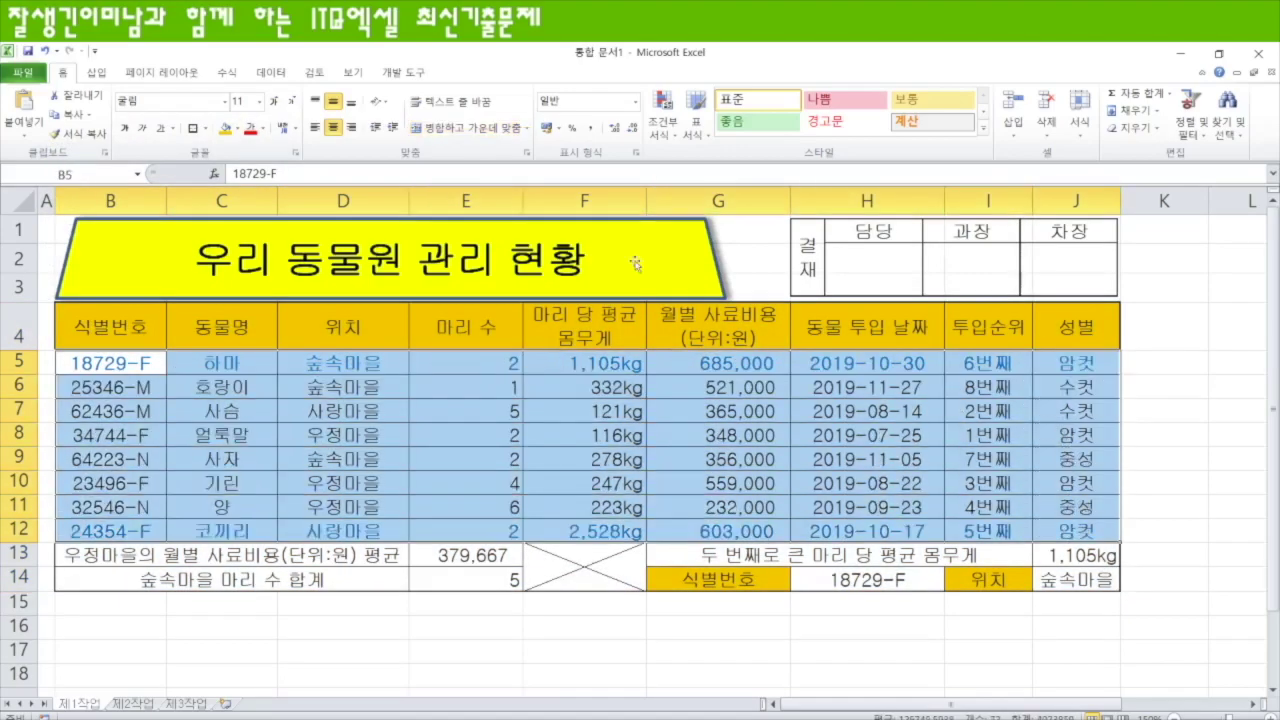
{"action": "left_click", "coordinate": [191, 128]}
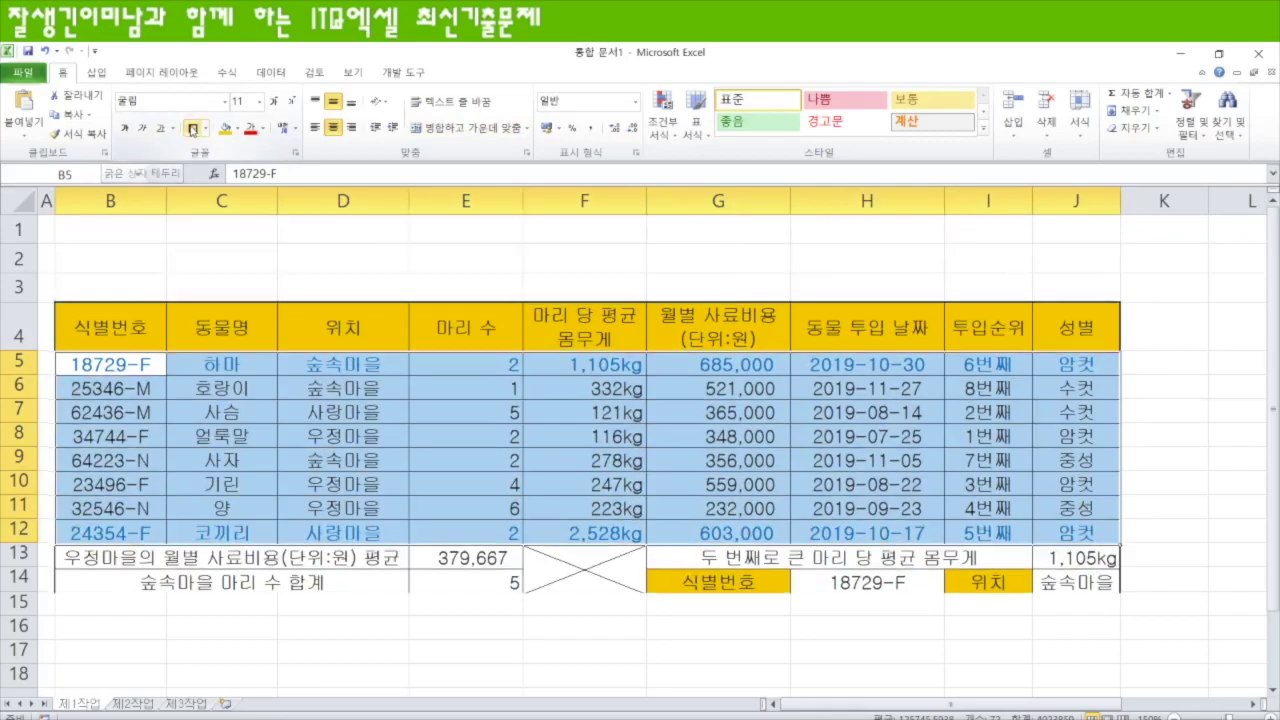
{"action": "left_click", "coordinate": [367, 672]}
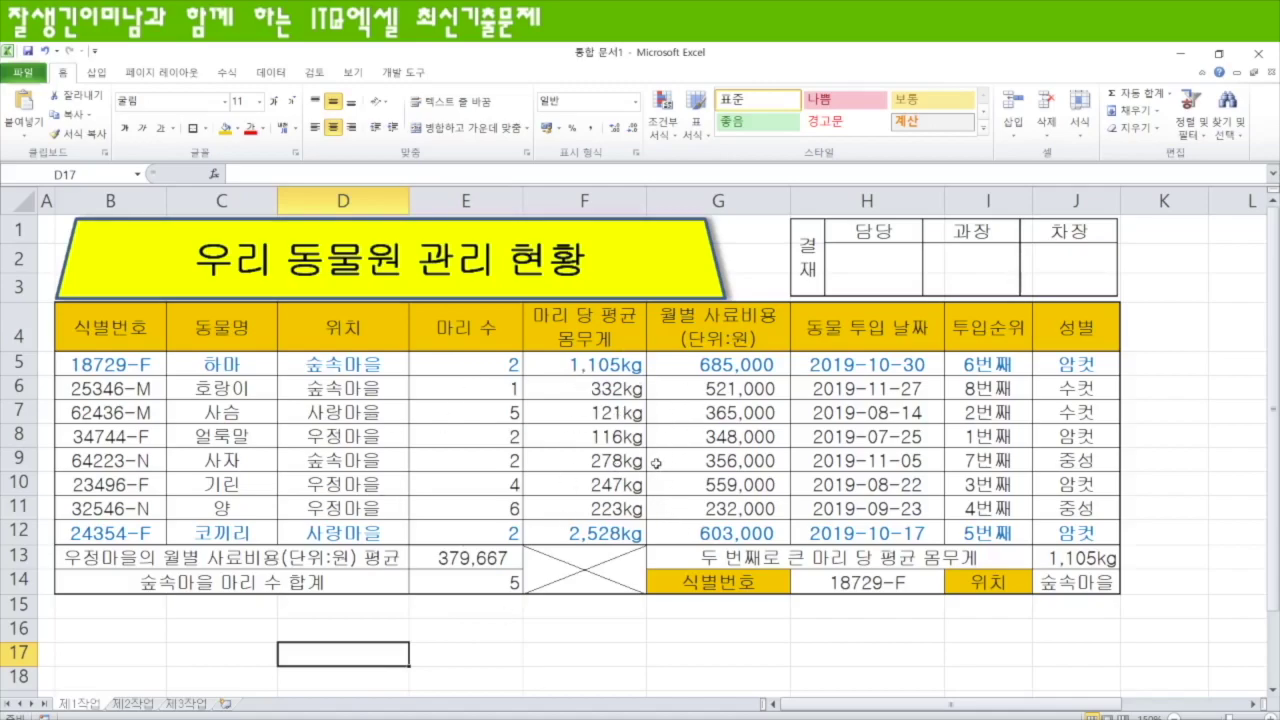
- Copy the table range B4:H12
{"action": "left_click", "coordinate": [112, 330]}
{"action": "left_click_drag", "start_coordinate": [112, 330], "coordinate": [856, 531]}
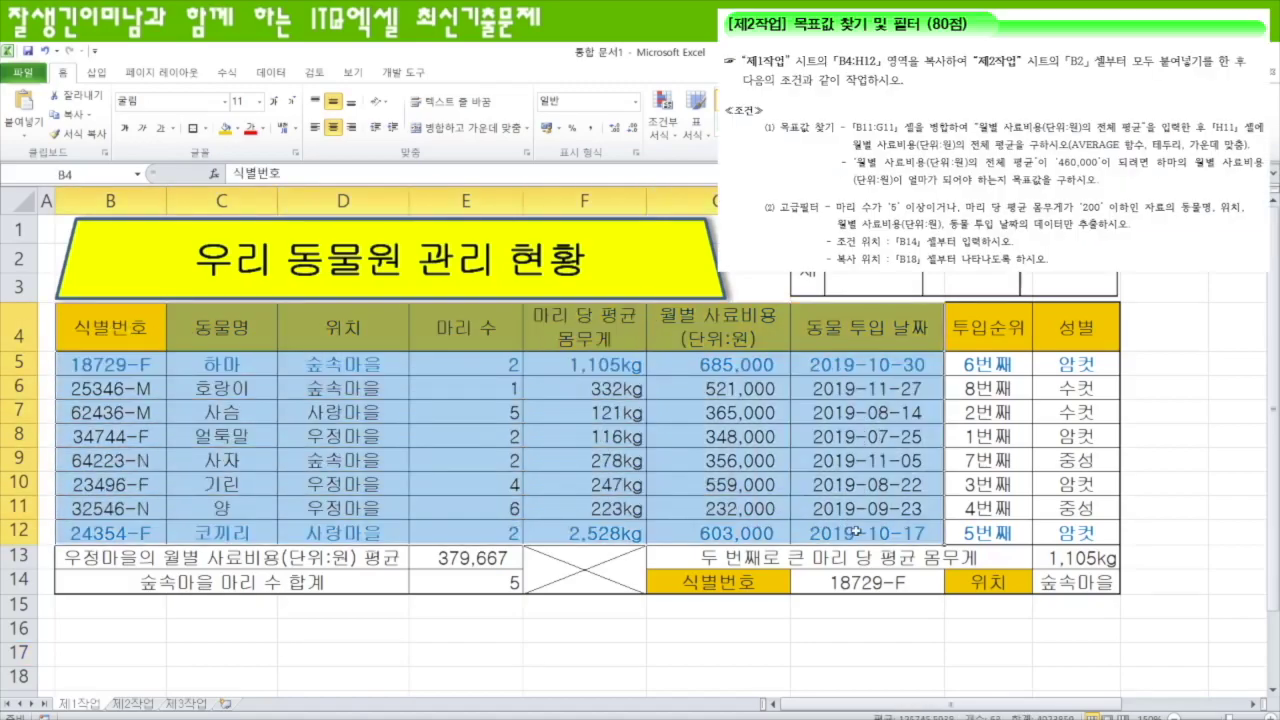
{"action": "key", "text": "ctrl+c"}
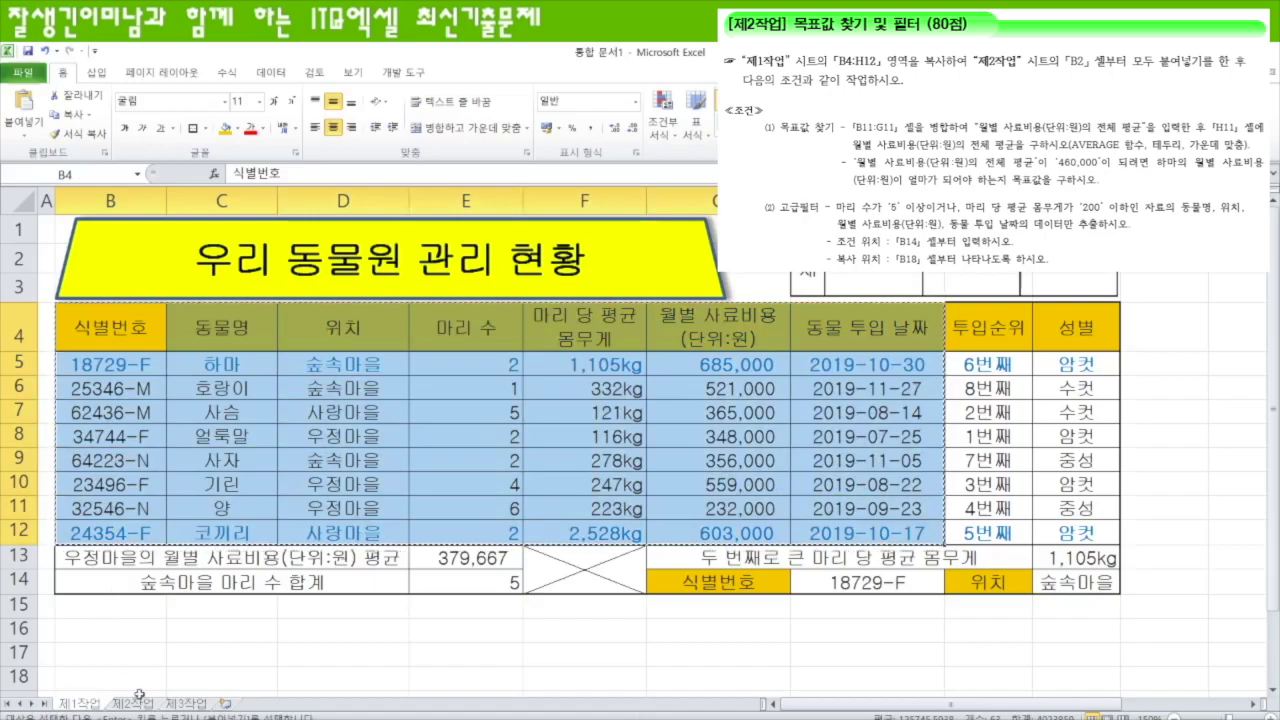
- Paste the range at B2 on 제2작업, keeping the source column widths
{"action": "left_click", "coordinate": [145, 706]}
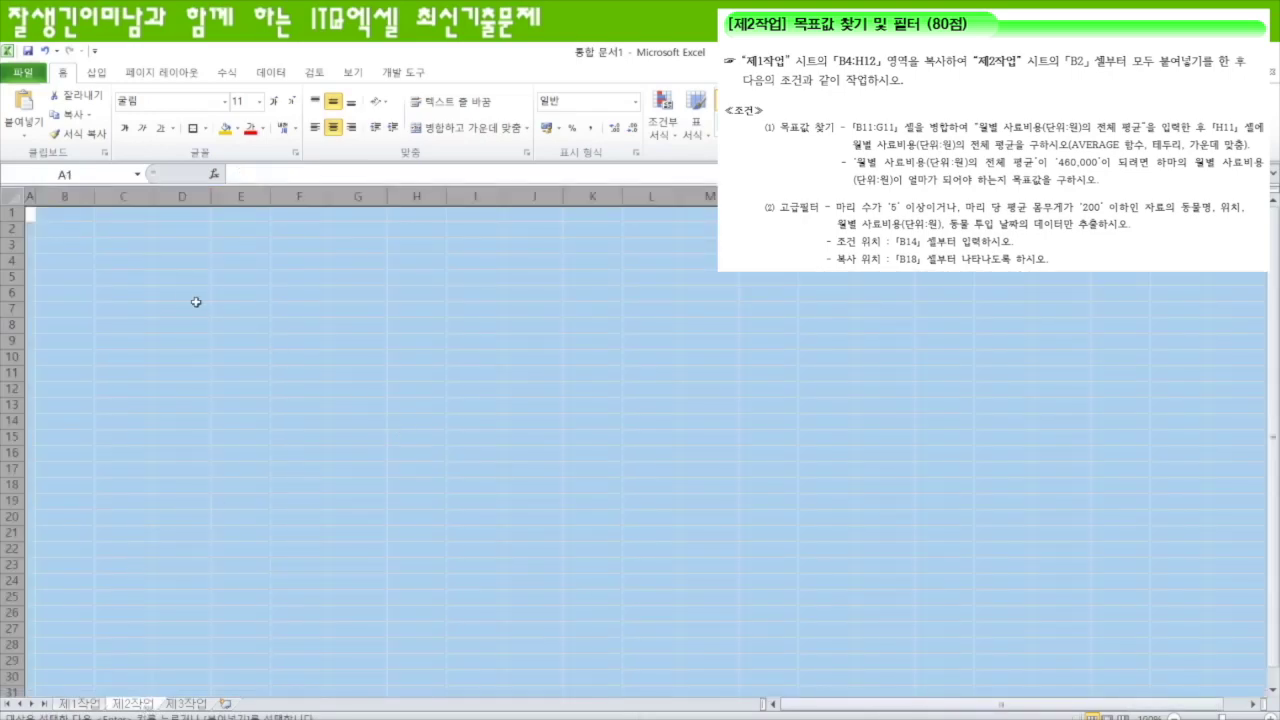
{"action": "left_click", "coordinate": [63, 232]}
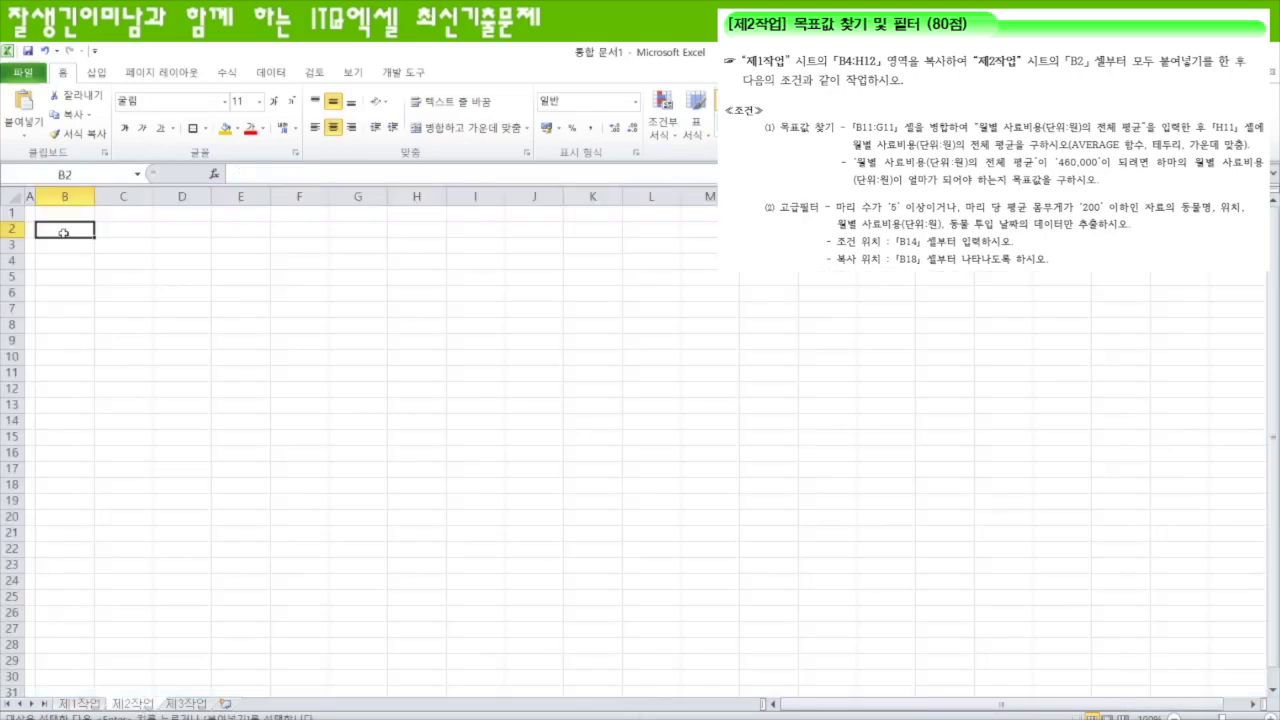
{"action": "key", "text": "ctrl+v"}
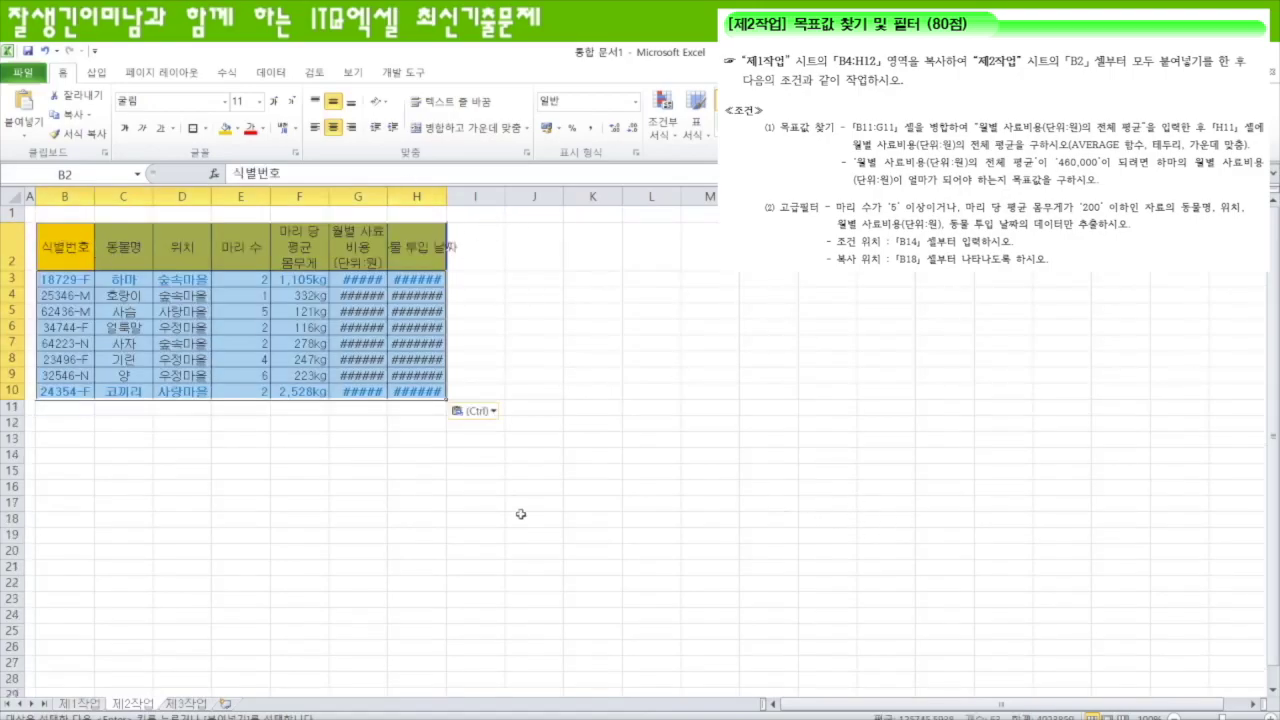
{"action": "left_click", "coordinate": [496, 412]}
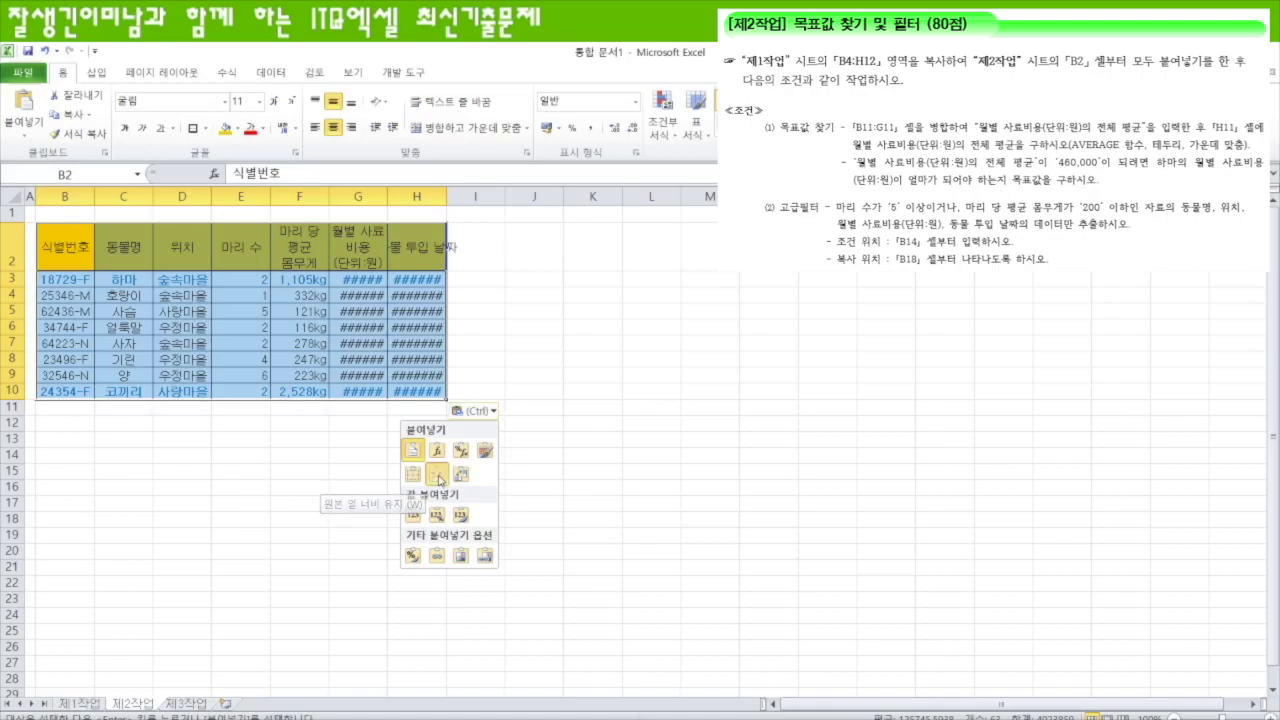
{"action": "left_click", "coordinate": [437, 476]}
{"action": "left_click", "coordinate": [1263, 716]}
{"action": "left_click", "coordinate": [1263, 716]}
{"action": "left_click", "coordinate": [1263, 716]}
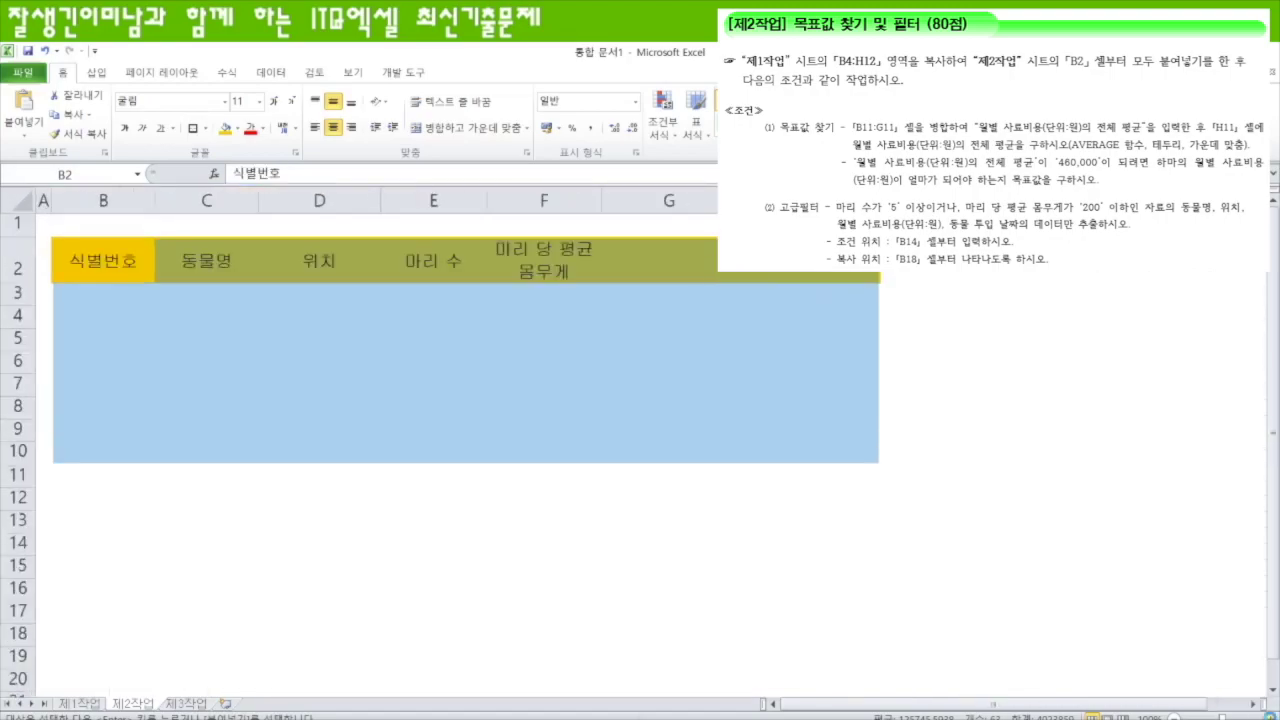
{"action": "left_click", "coordinate": [1263, 716]}
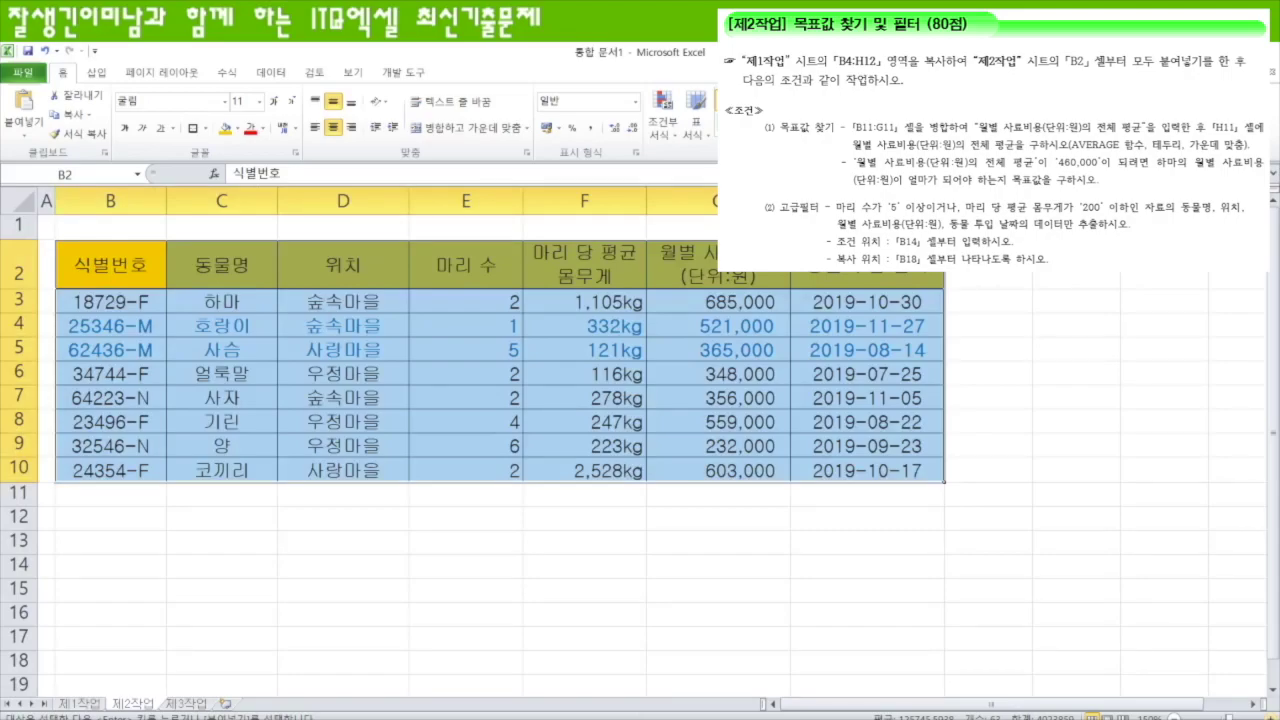
{"action": "left_click", "coordinate": [1263, 716]}
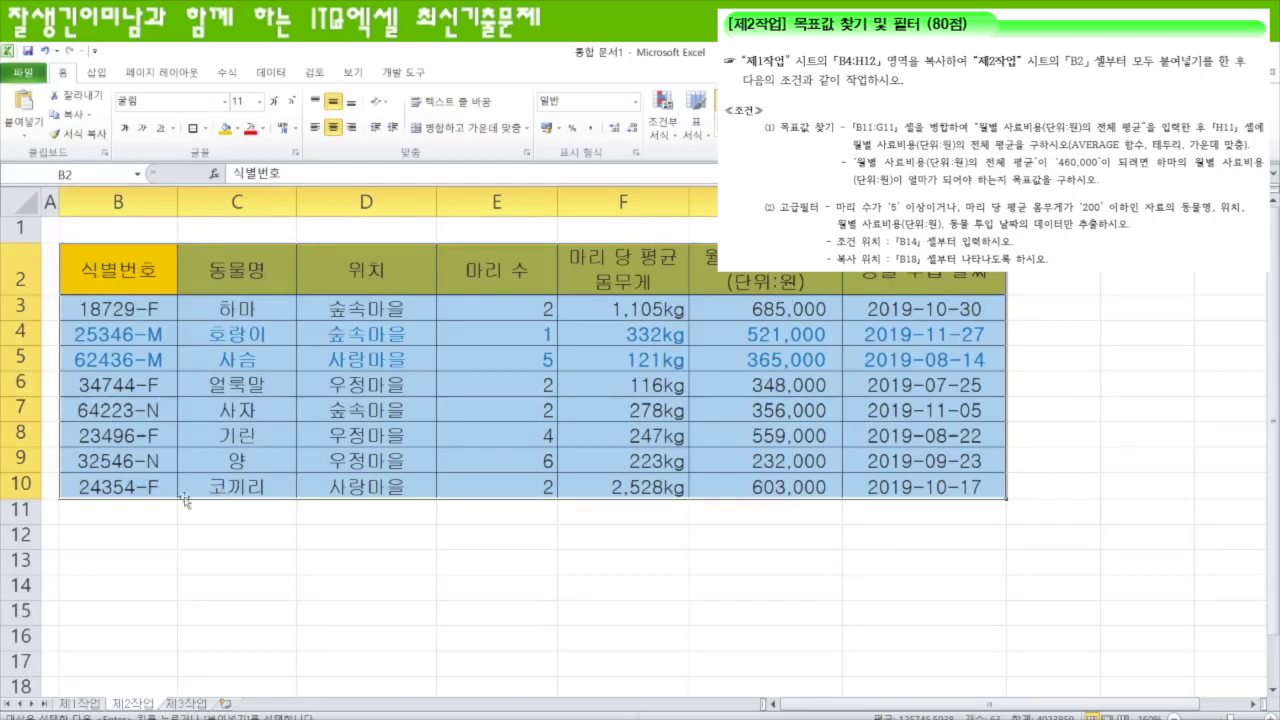
- Merge B11:G11 and label it '월별 사료비용(단위:원)의 전체 평균'
{"action": "left_click_drag", "start_coordinate": [198, 510], "coordinate": [743, 518]}
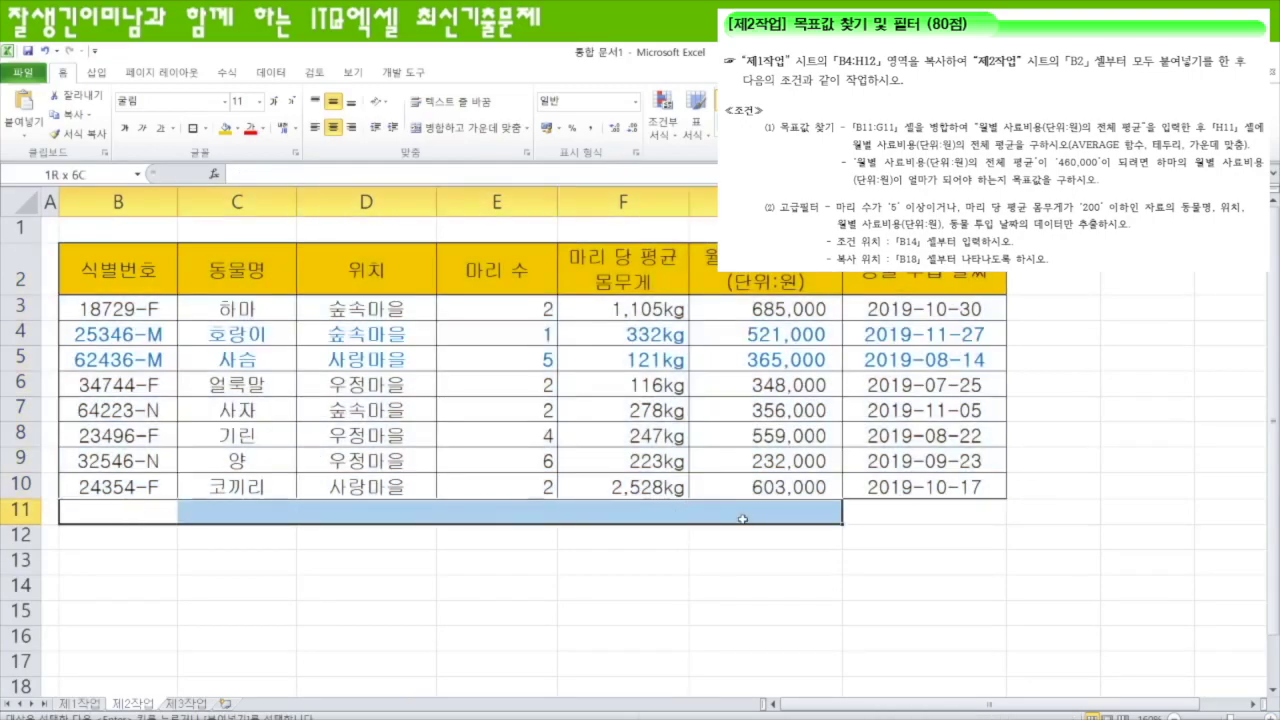
{"action": "left_click", "coordinate": [470, 128]}
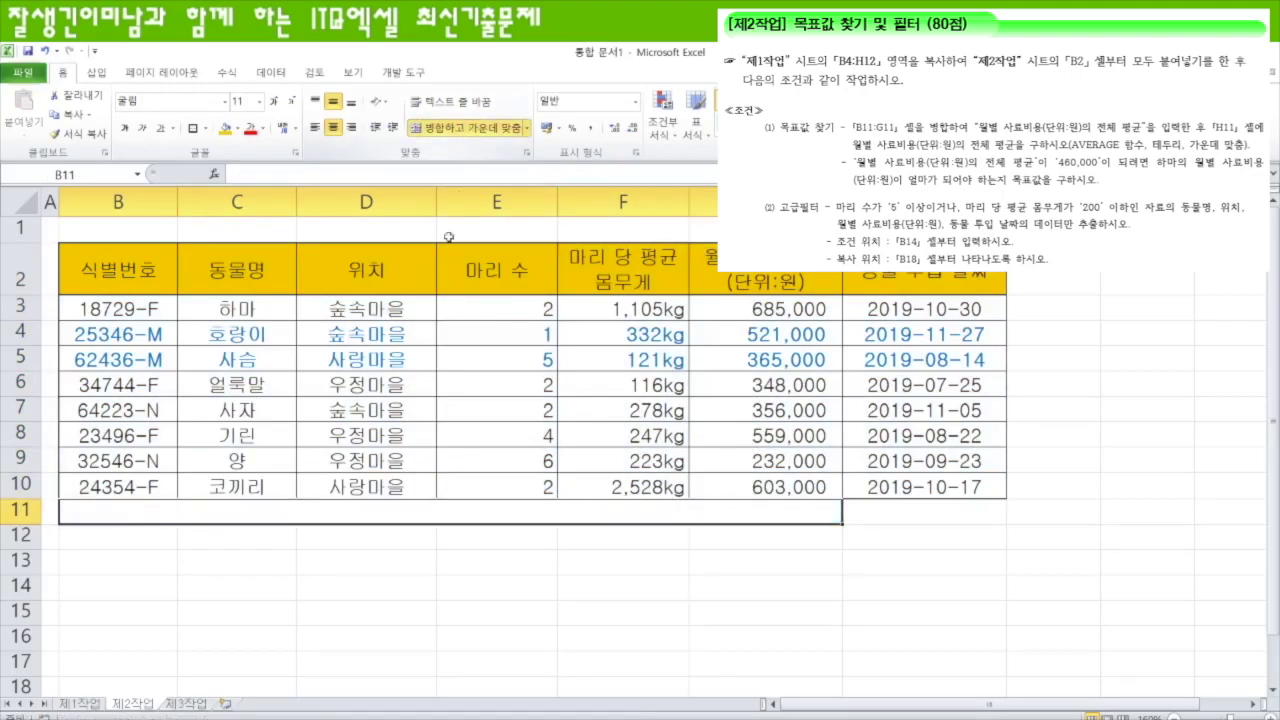
{"action": "type", "text": "우"}
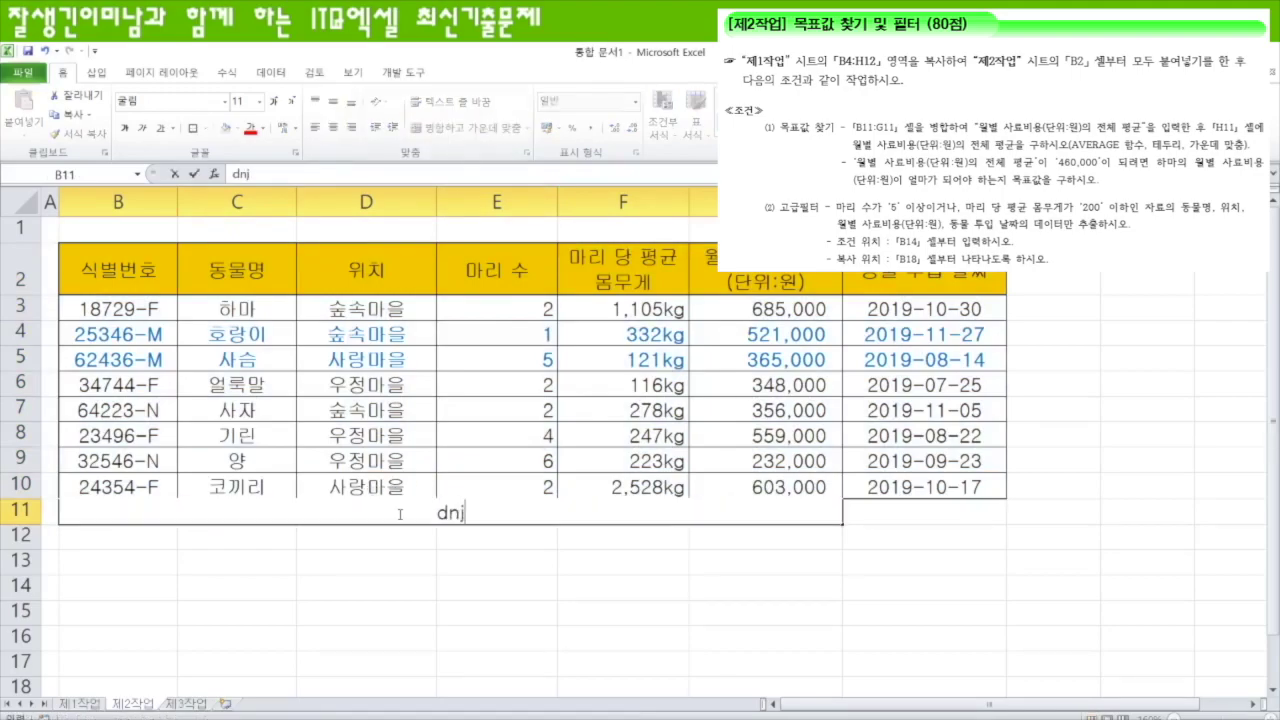
{"action": "type", "text": "월별 사"}
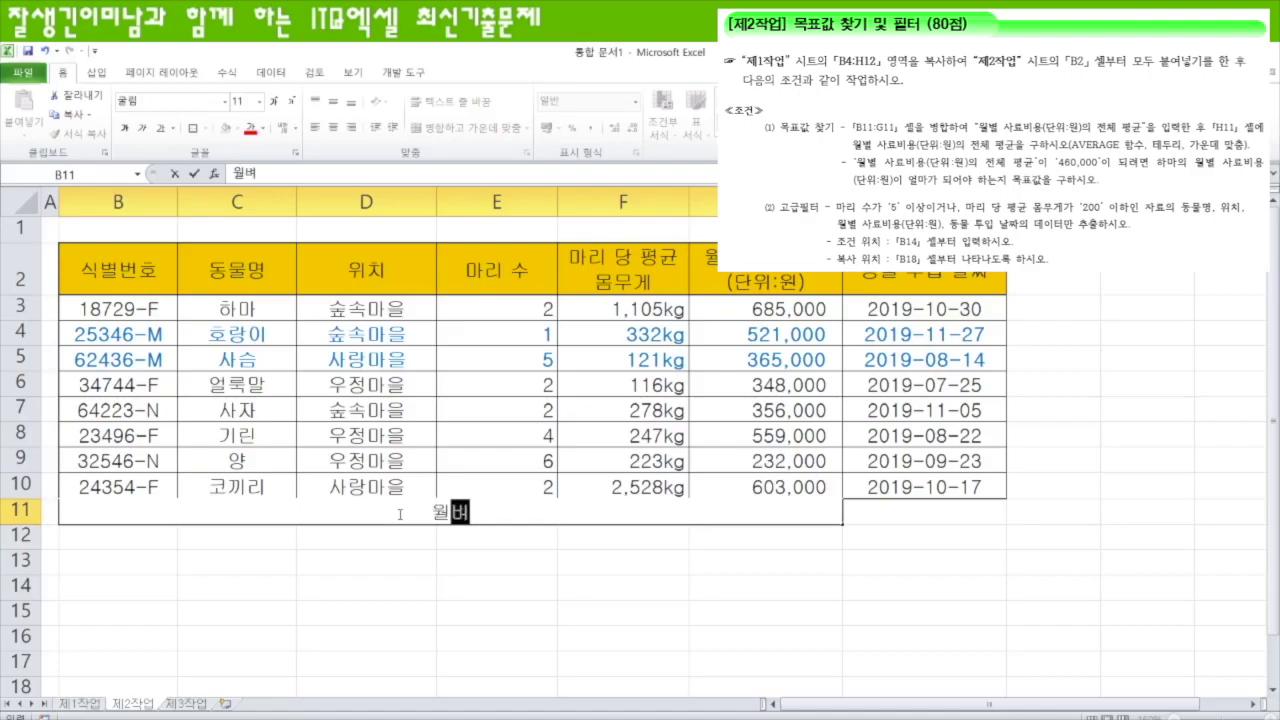
{"action": "type", "text": "료"}
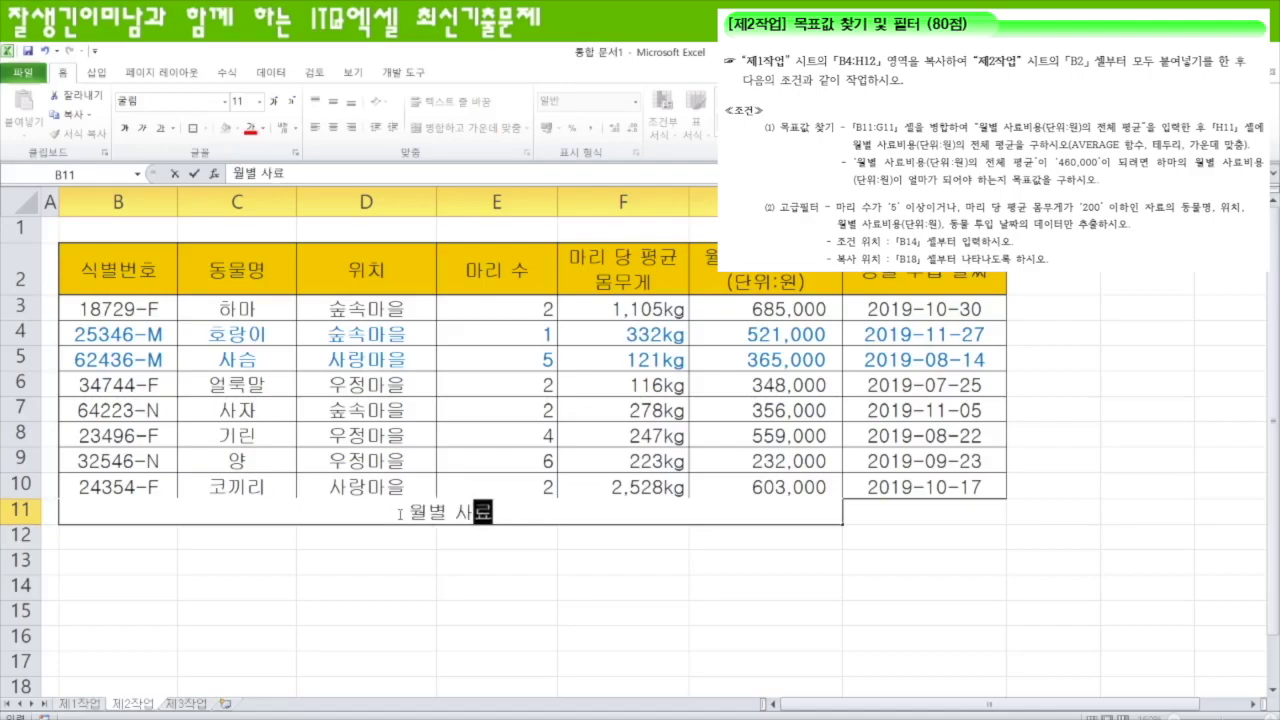
{"action": "type", "text": "비용(단ㅇ위:"}
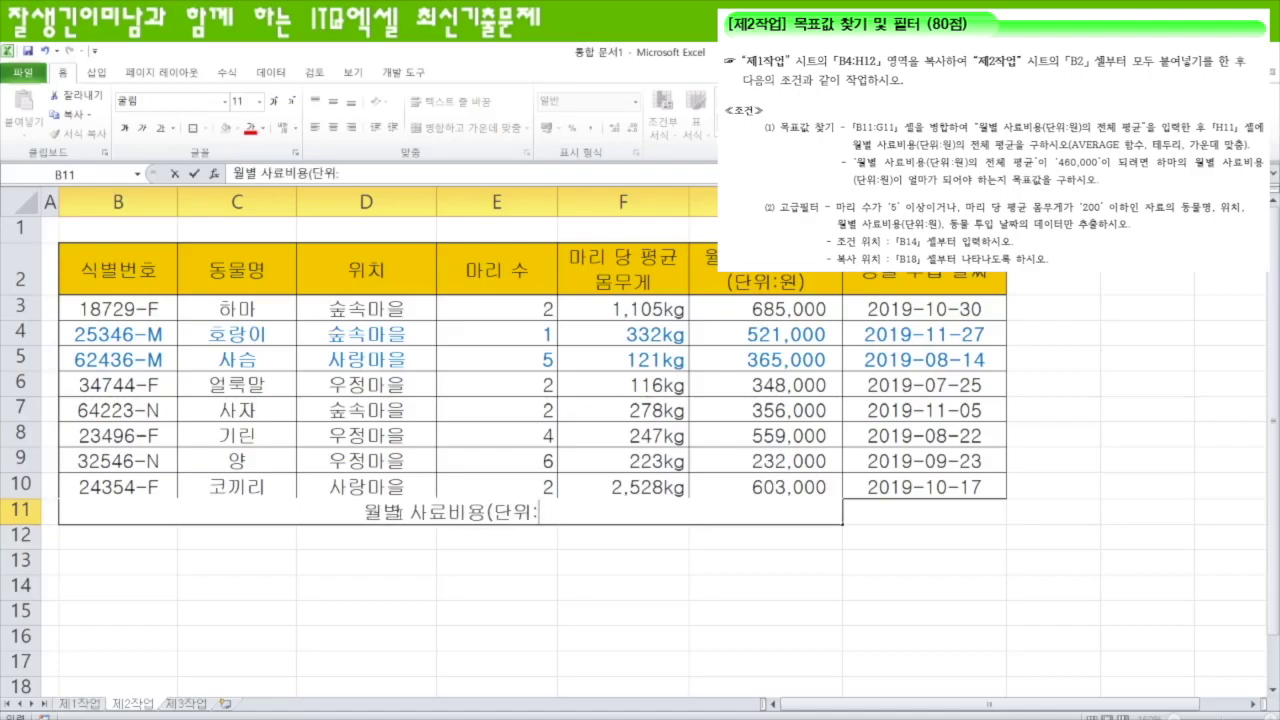
{"action": "type", "text": "원)의 전체 평ㄱ균"}
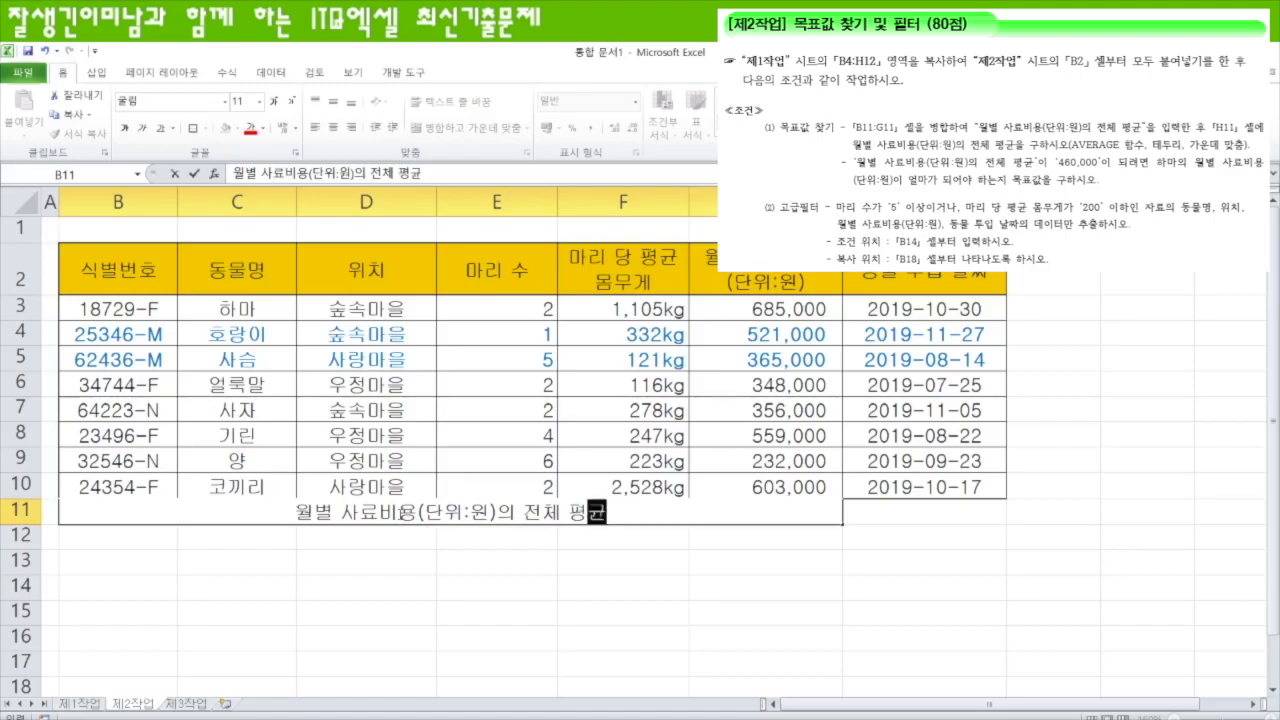
- Enter =AVERAGE(G3:G10) in H11 to show the average feed cost
{"action": "left_click", "coordinate": [861, 512]}
{"action": "type", "text": "=aver"}
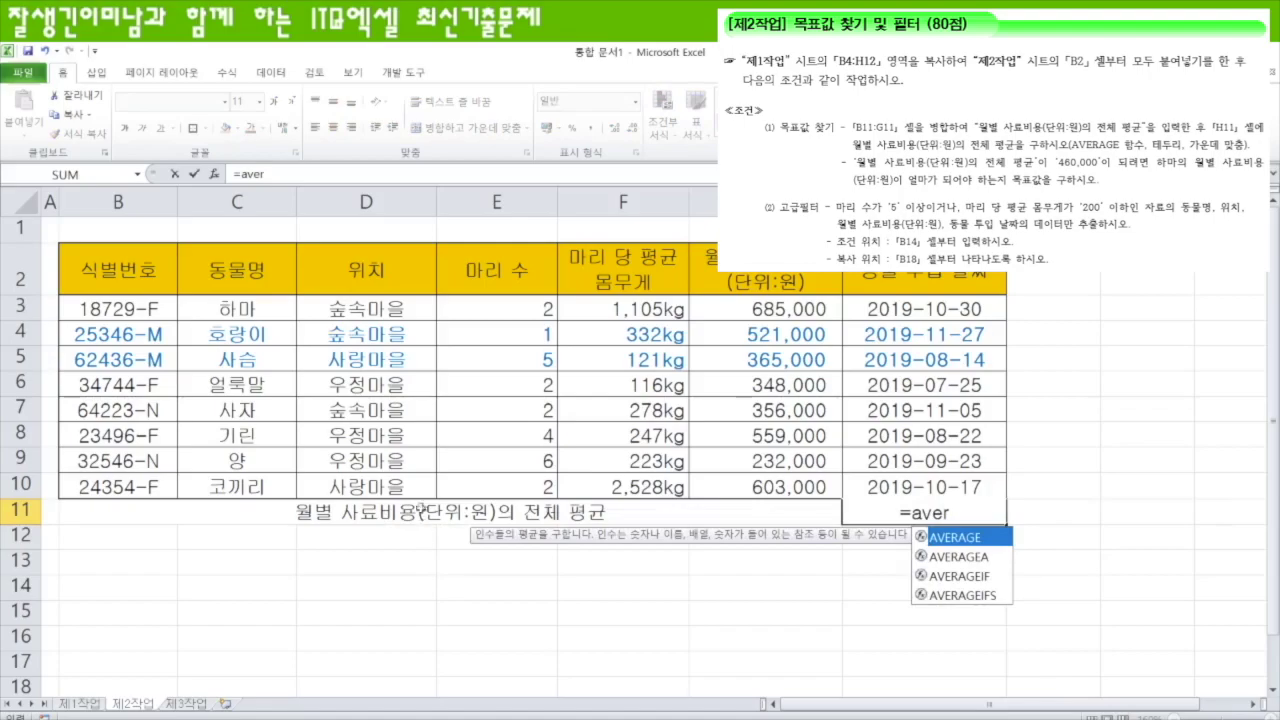
{"action": "key", "text": "Tab"}
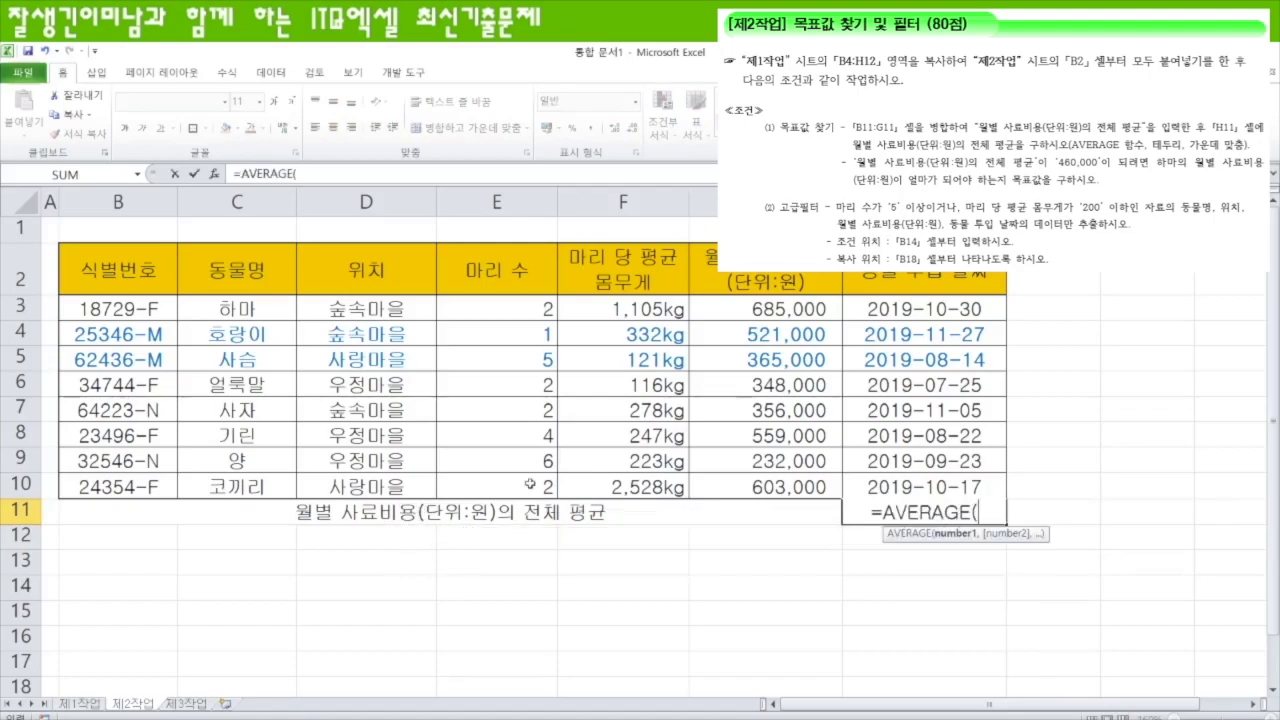
{"action": "left_click_drag", "start_coordinate": [777, 303], "coordinate": [788, 478]}
{"action": "type", "text": ")"}
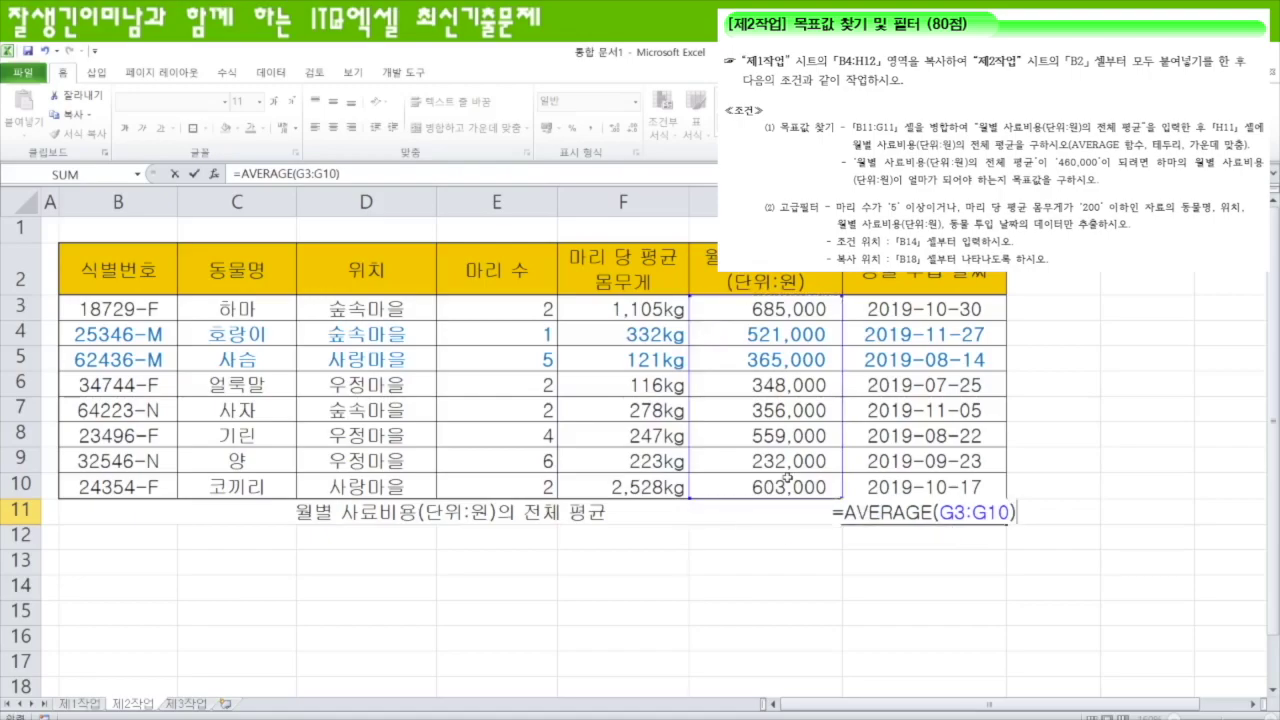
{"action": "key", "text": "Return"}
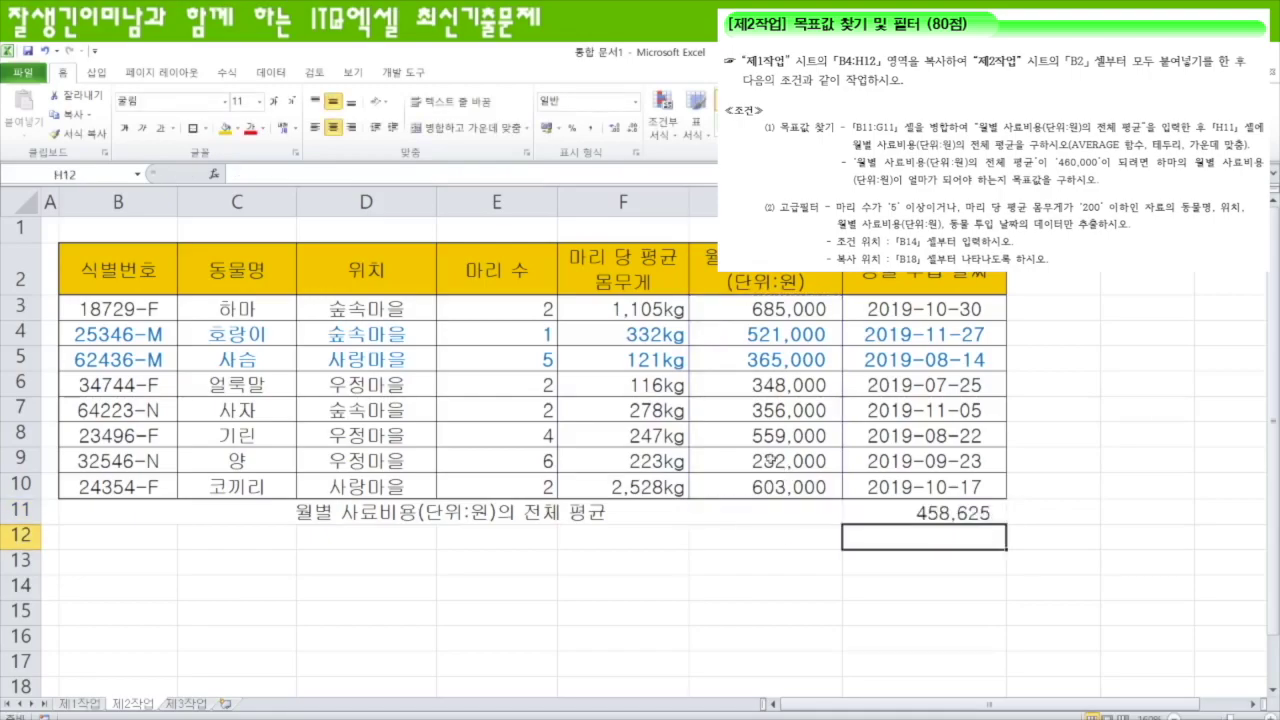
- Apply All Borders to the table's average row, then check cells B11, H11 and G3
{"action": "left_click_drag", "start_coordinate": [678, 513], "coordinate": [854, 518]}
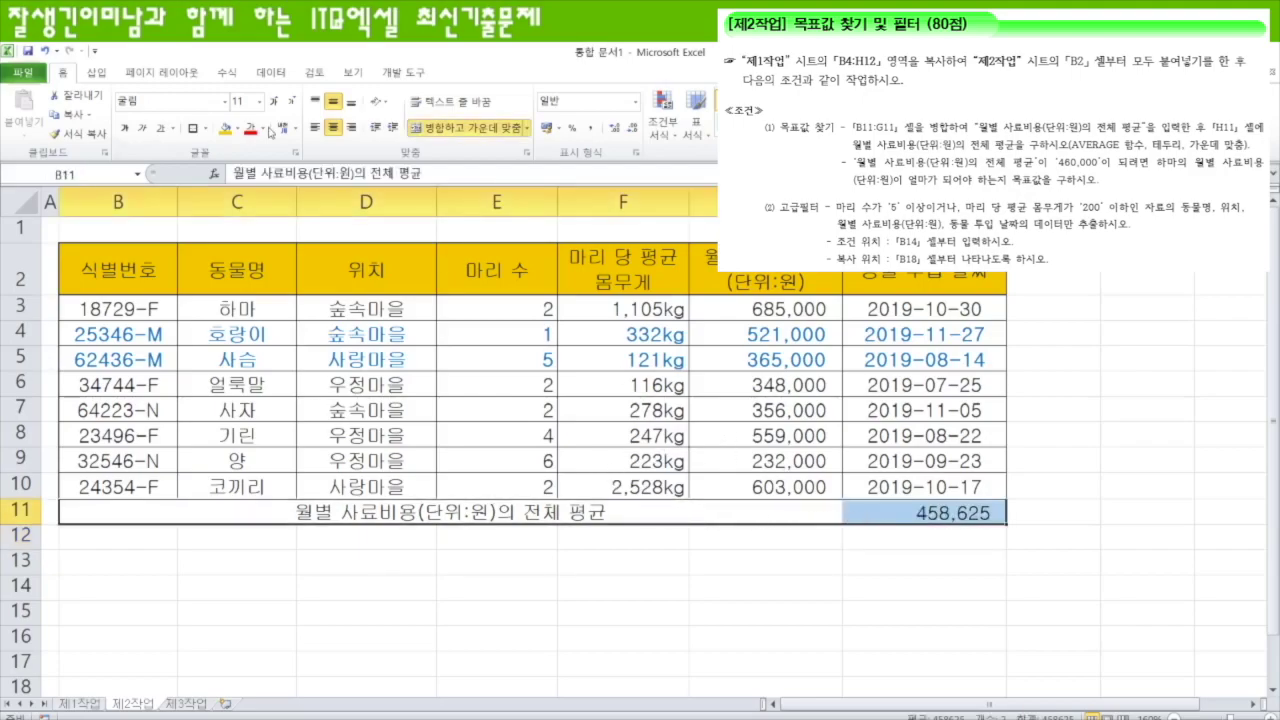
{"action": "left_click", "coordinate": [205, 128]}
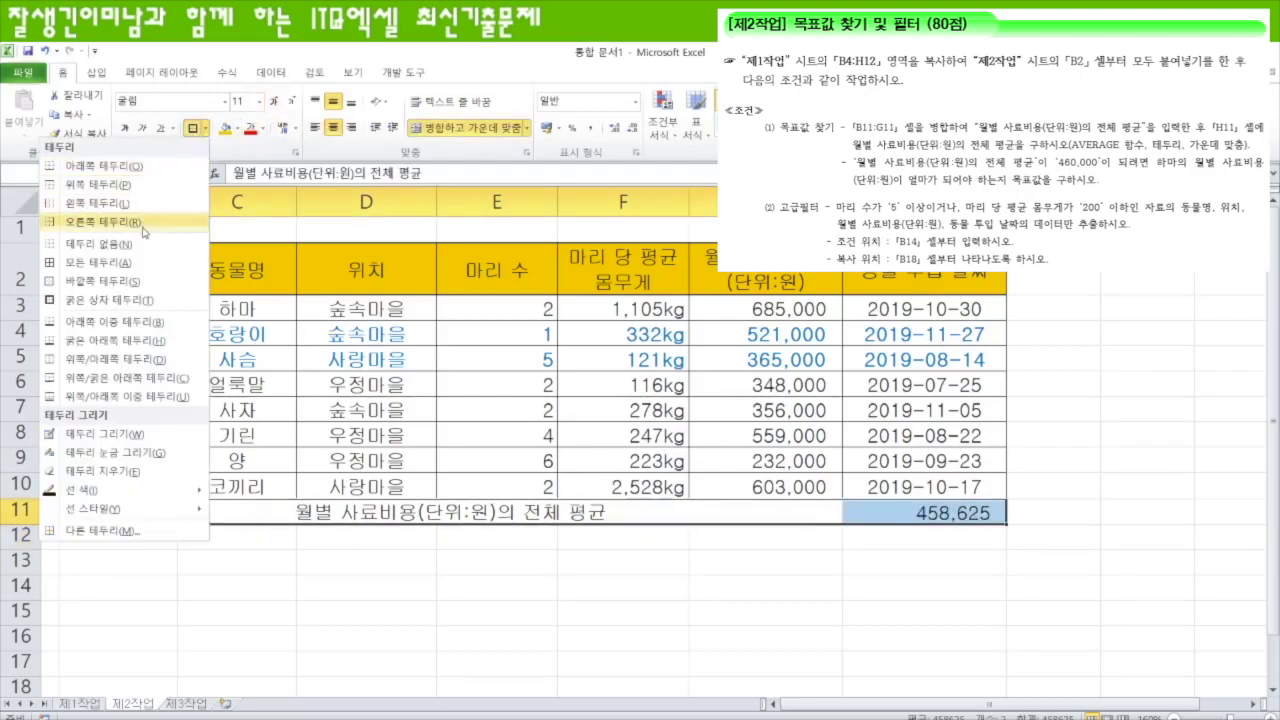
{"action": "left_click", "coordinate": [101, 262]}
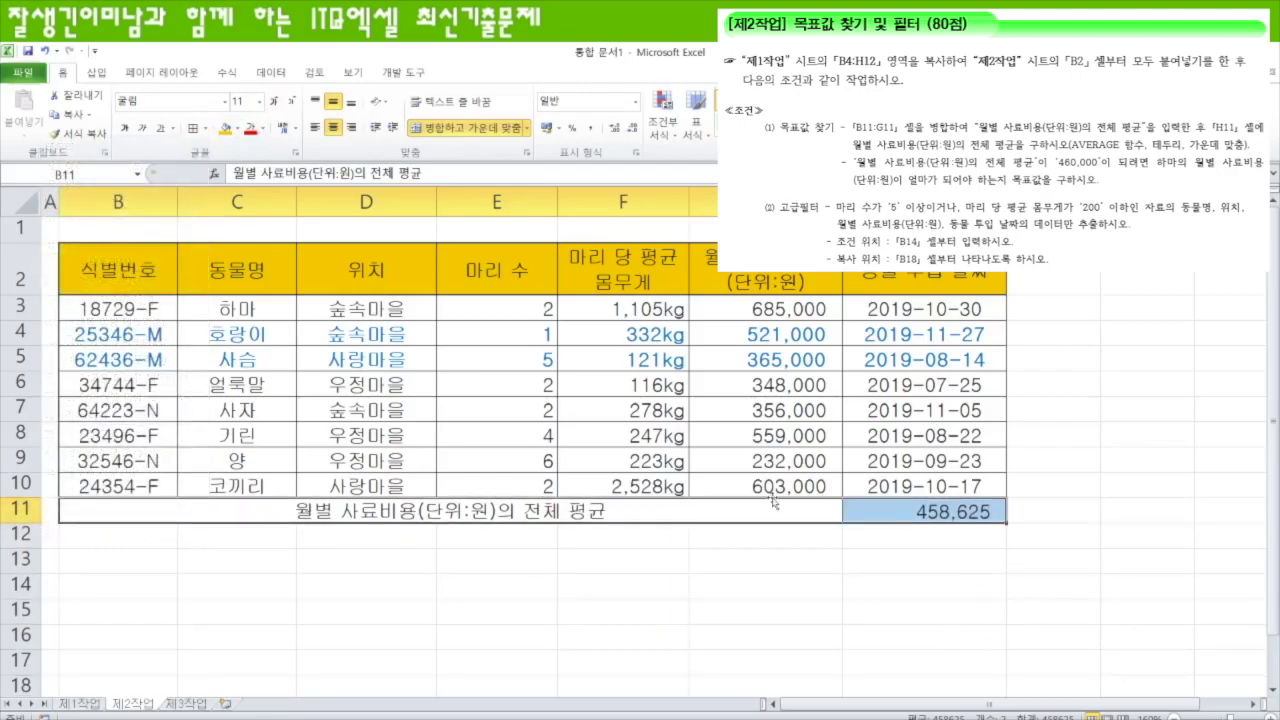
{"action": "left_click", "coordinate": [647, 513]}
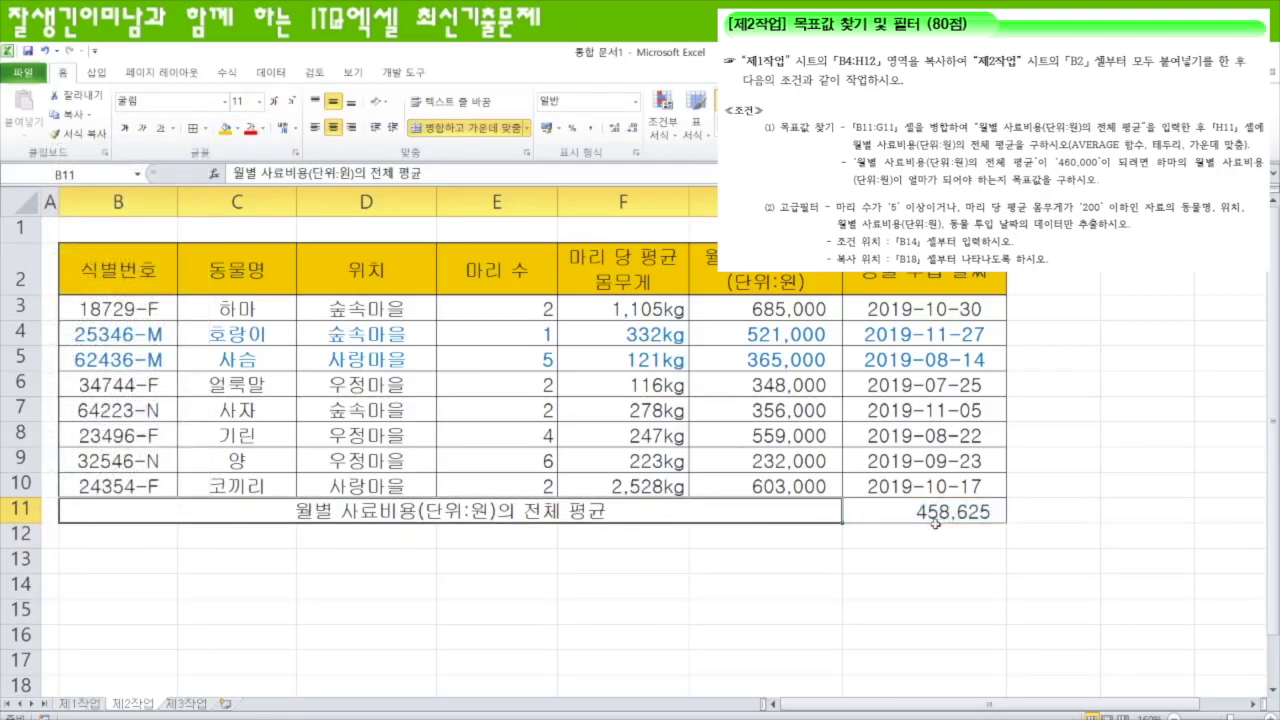
{"action": "left_click", "coordinate": [890, 514]}
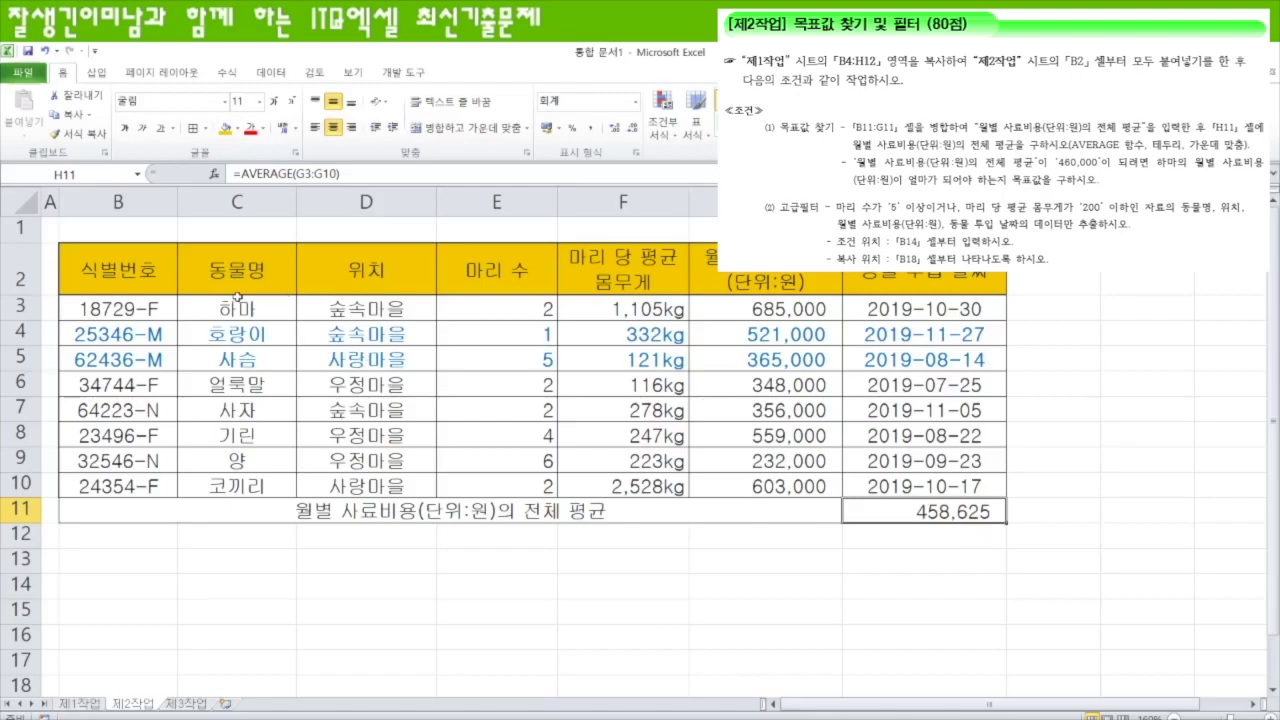
{"action": "left_click", "coordinate": [790, 312]}
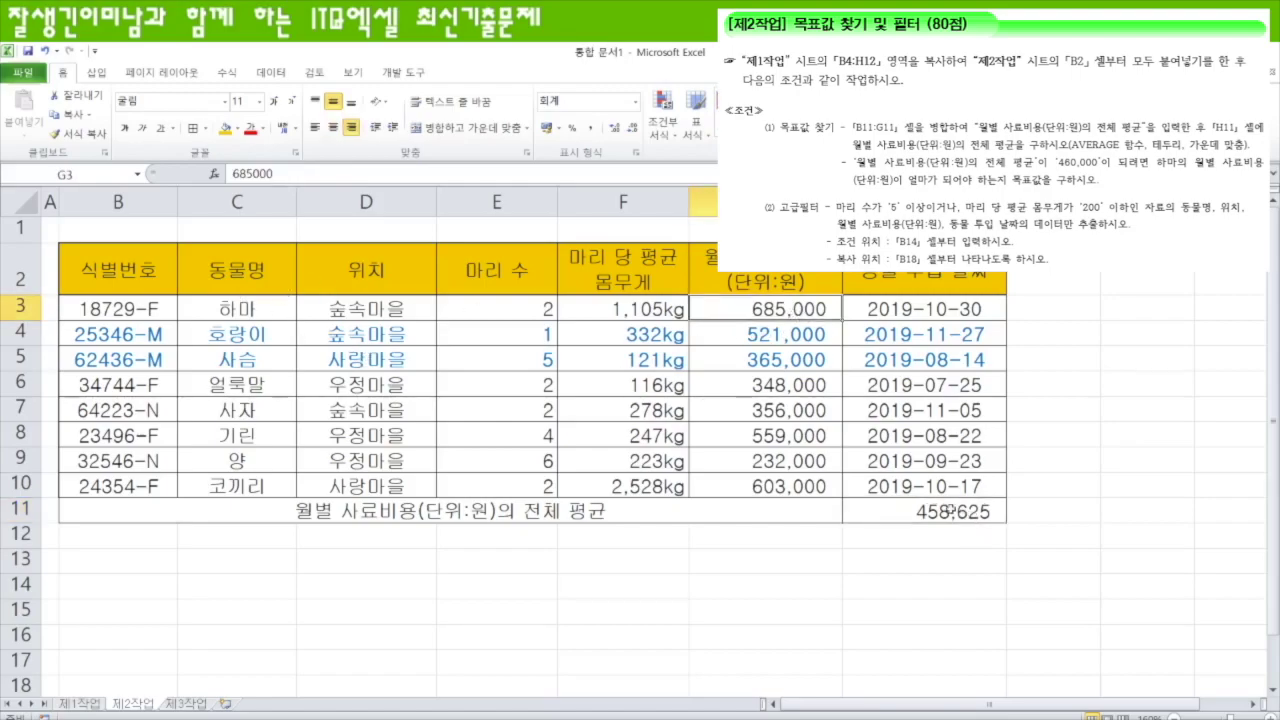
{"action": "left_click", "coordinate": [926, 512]}
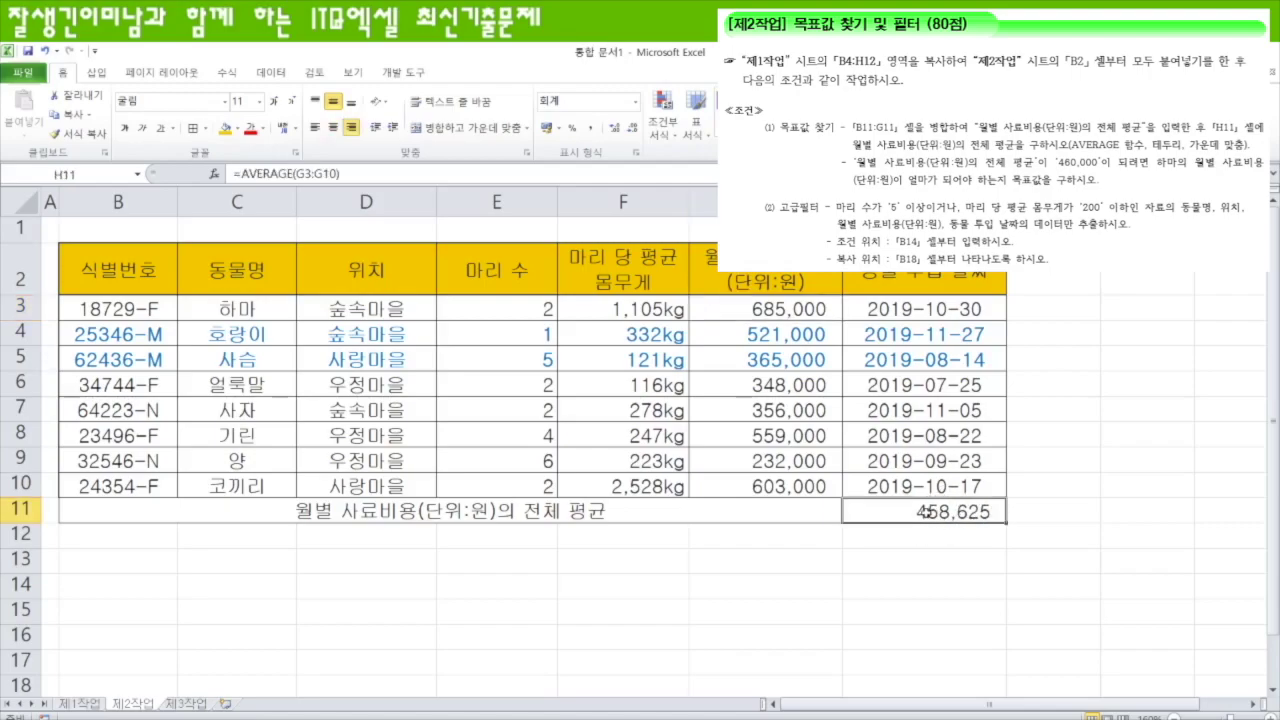
- Goal Seek H11 to 460000 by changing G3, which becomes 696,000
{"action": "left_click", "coordinate": [271, 72]}
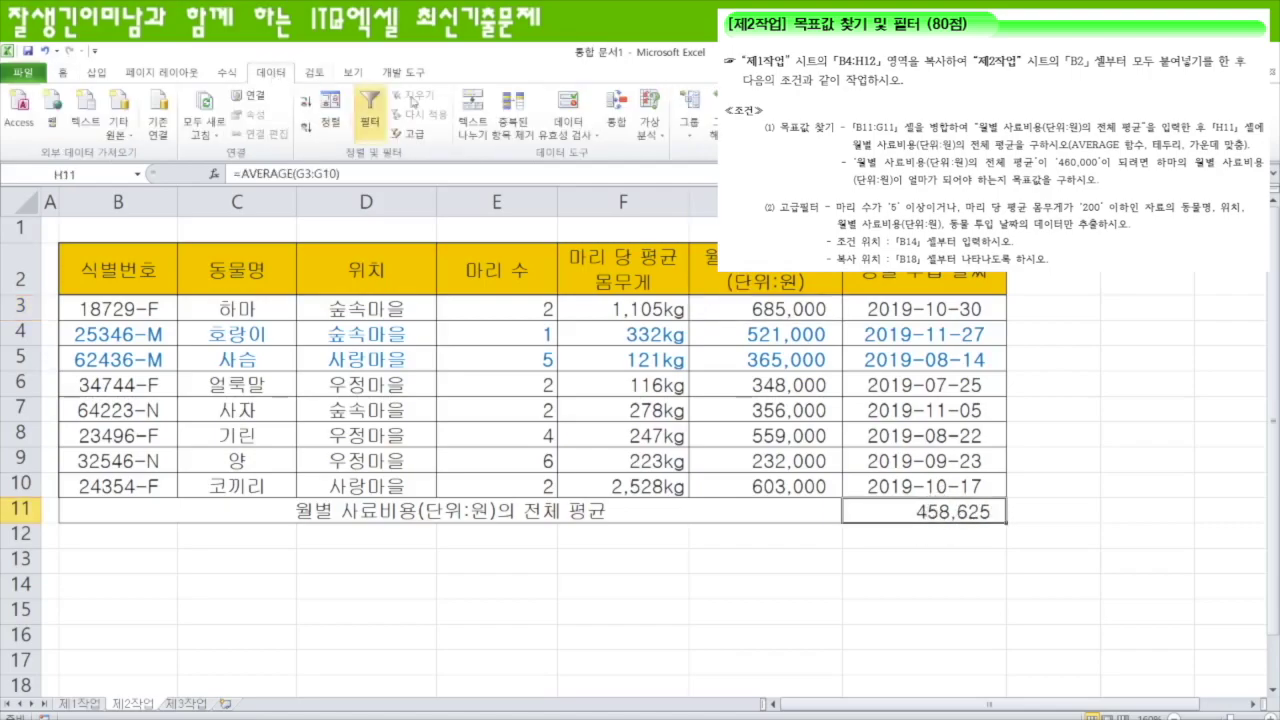
{"action": "left_click", "coordinate": [650, 122]}
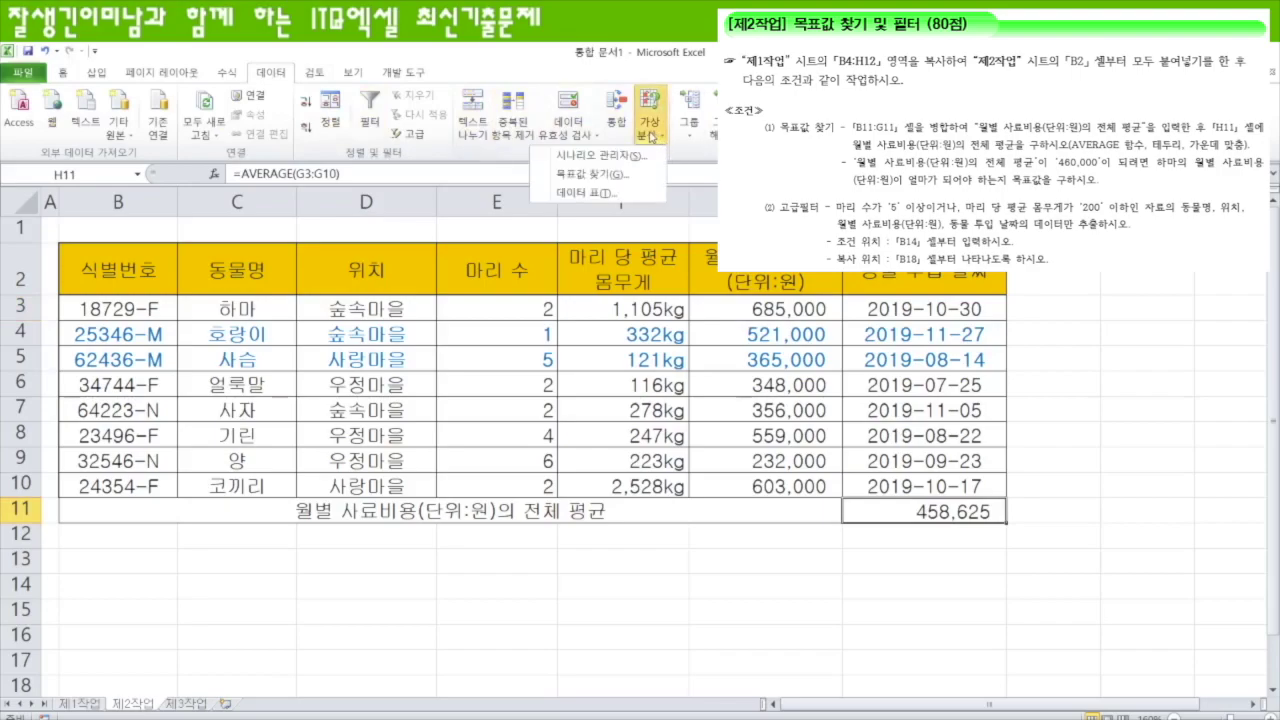
{"action": "left_click", "coordinate": [617, 175]}
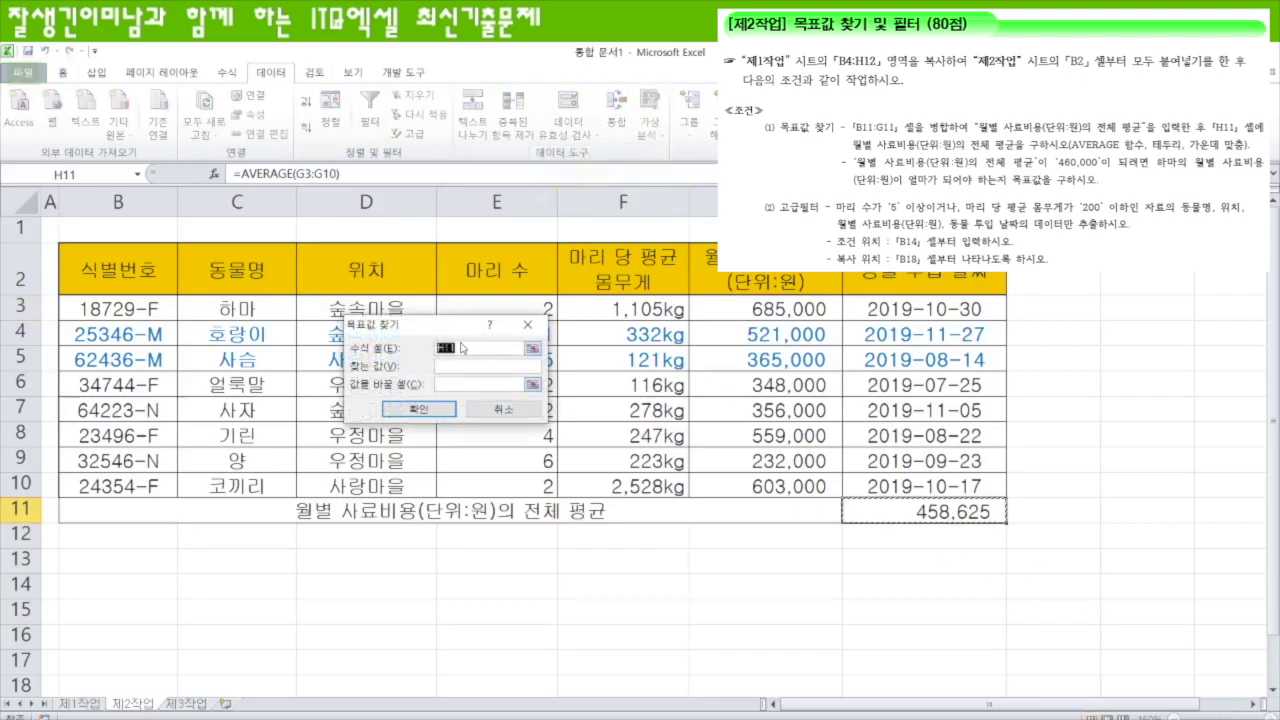
{"action": "left_click_drag", "start_coordinate": [458, 324], "coordinate": [1070, 347]}
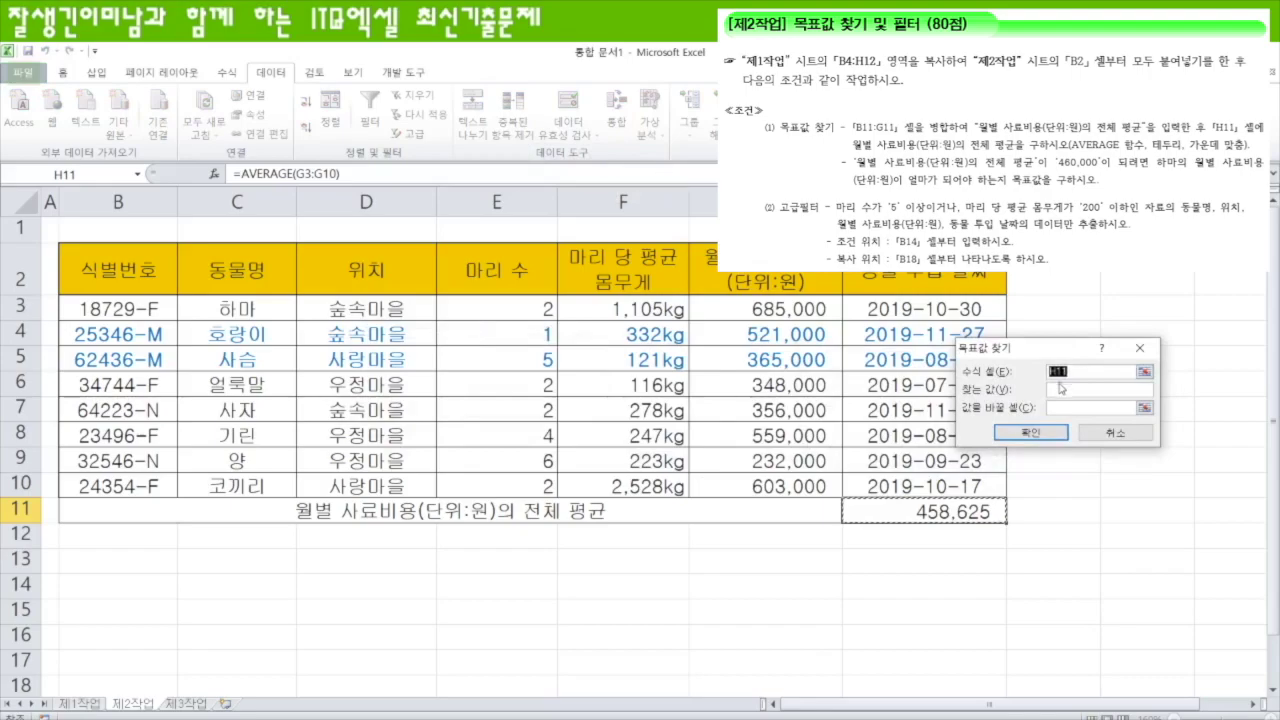
{"action": "left_click", "coordinate": [1064, 389]}
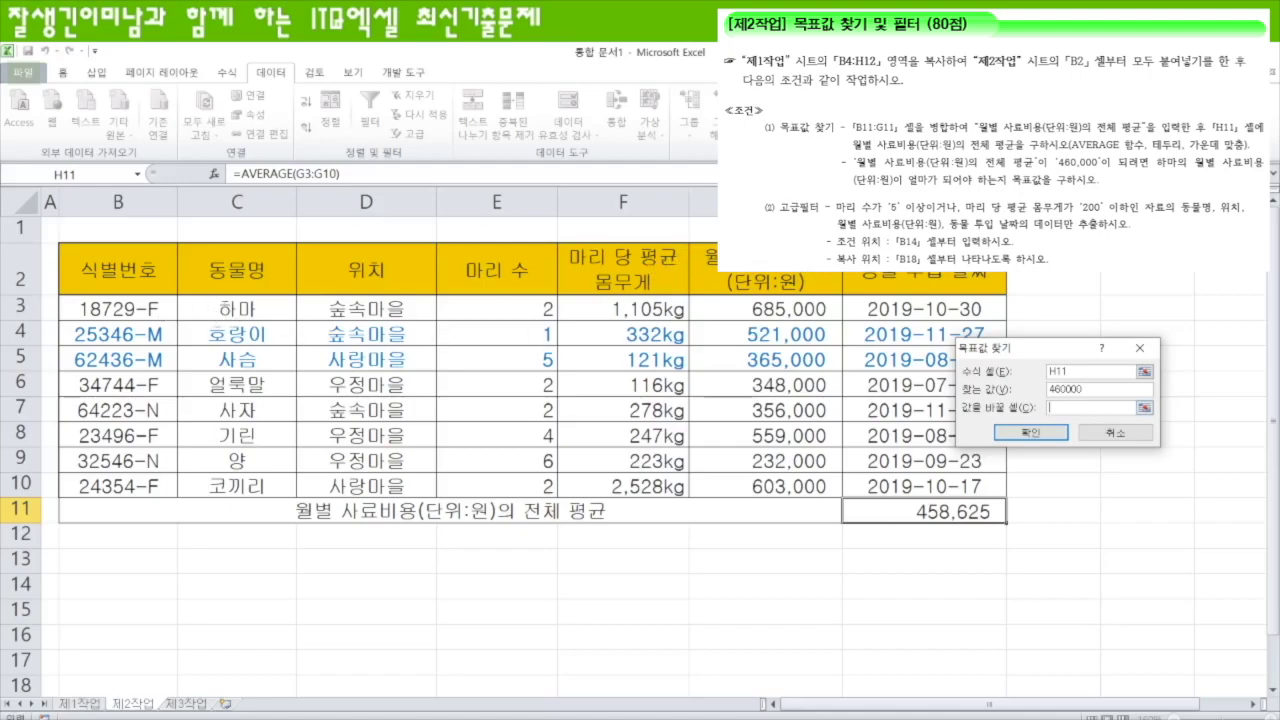
{"action": "left_click", "coordinate": [790, 312]}
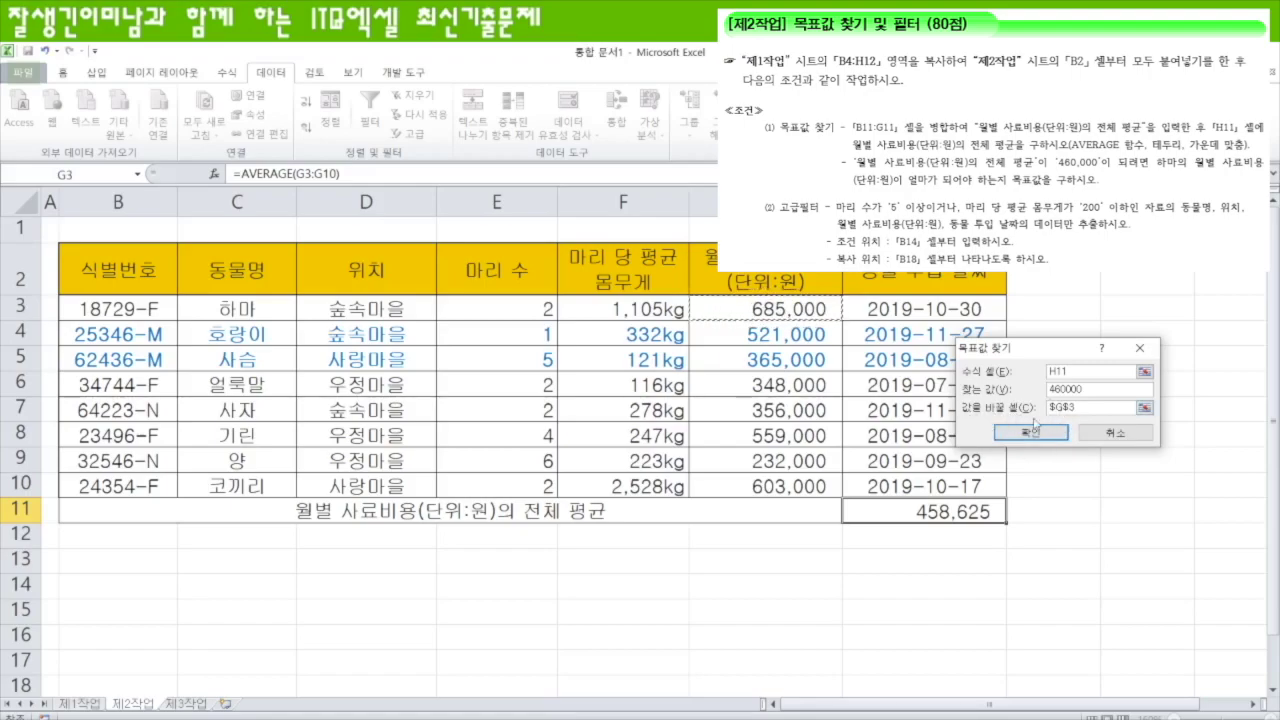
{"action": "left_click", "coordinate": [1038, 433]}
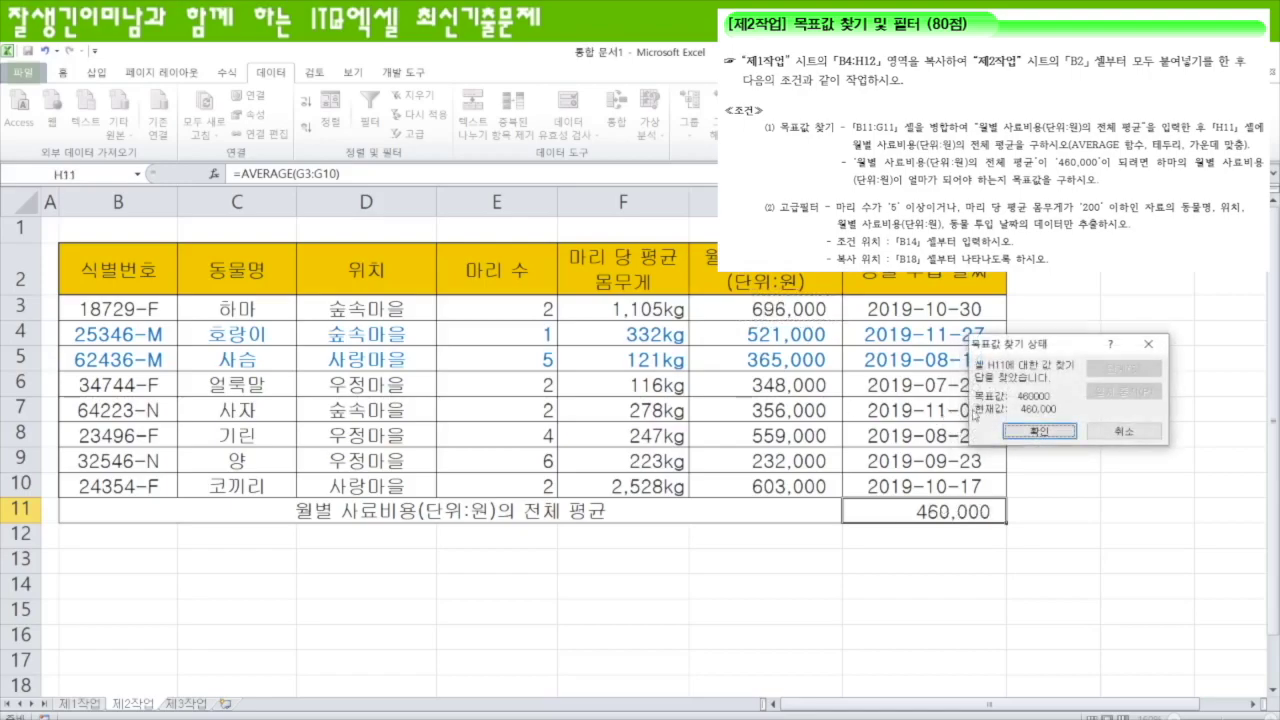
{"action": "left_click", "coordinate": [1042, 432]}
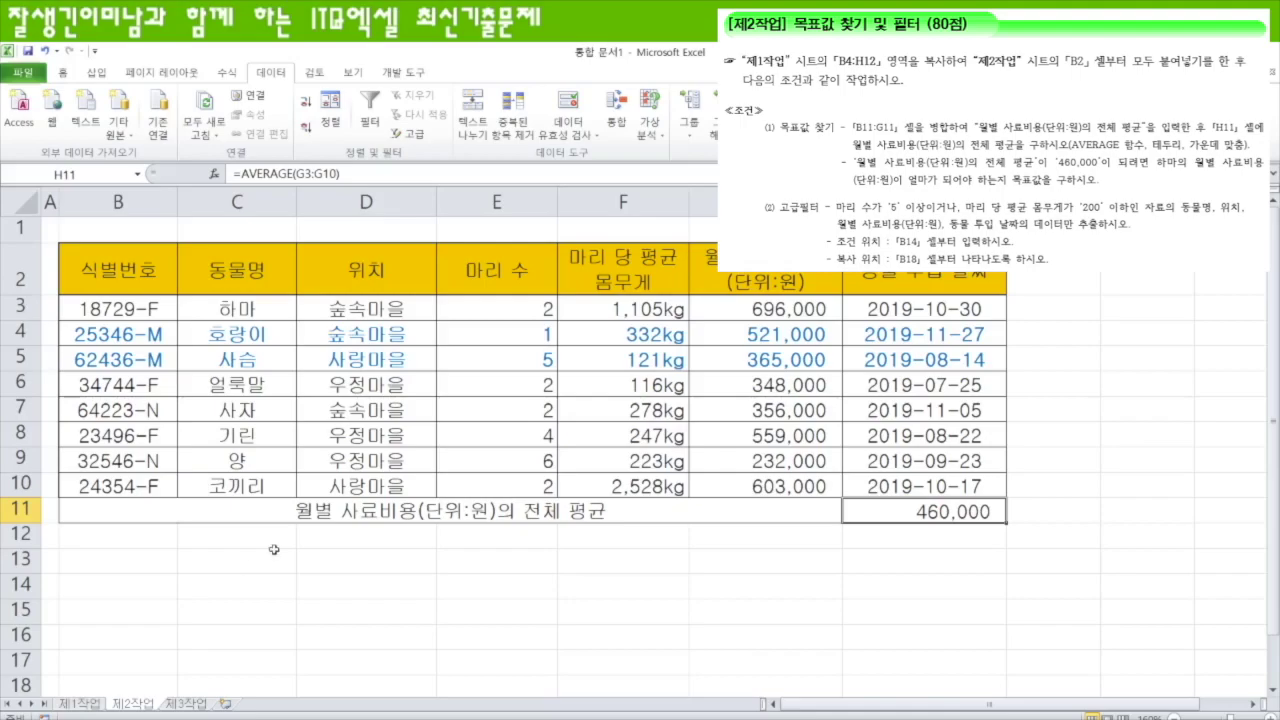
- Copy the 마리 수 and 마리 당 평균 몸무게 headers from E2:F2 to B14:C14
{"action": "left_click", "coordinate": [487, 248]}
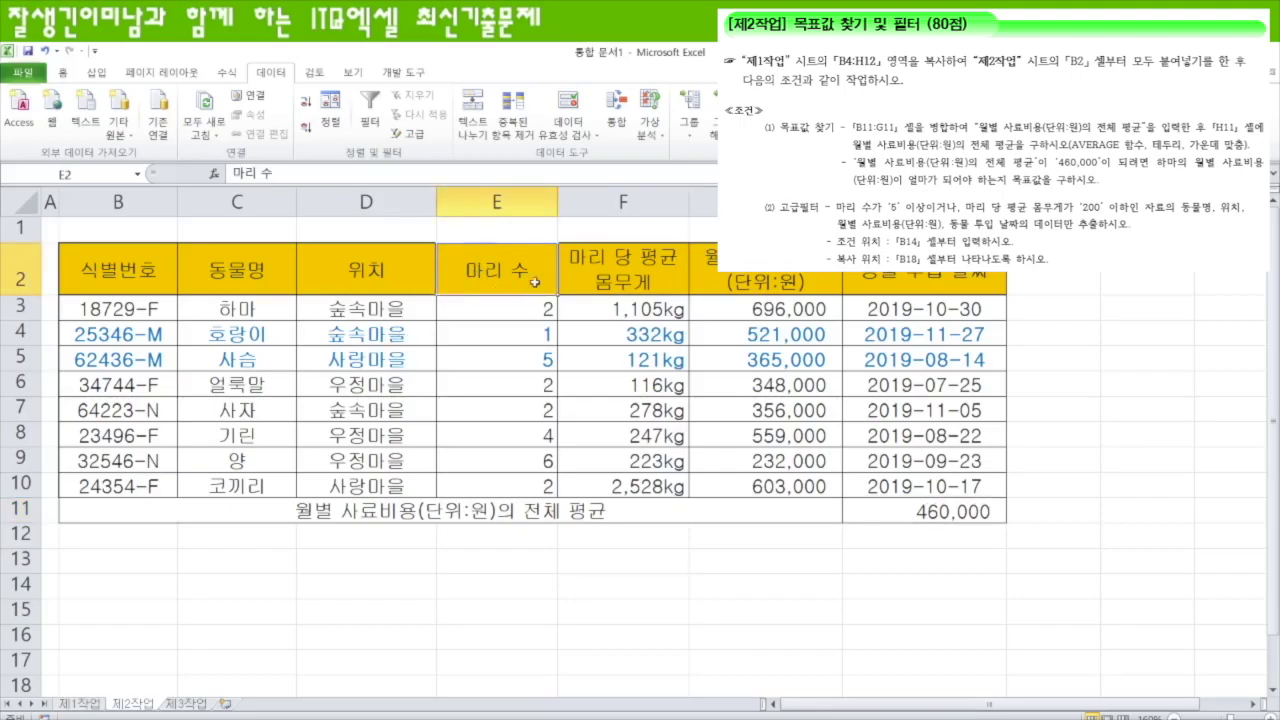
{"action": "left_click_drag", "start_coordinate": [518, 274], "coordinate": [606, 277]}
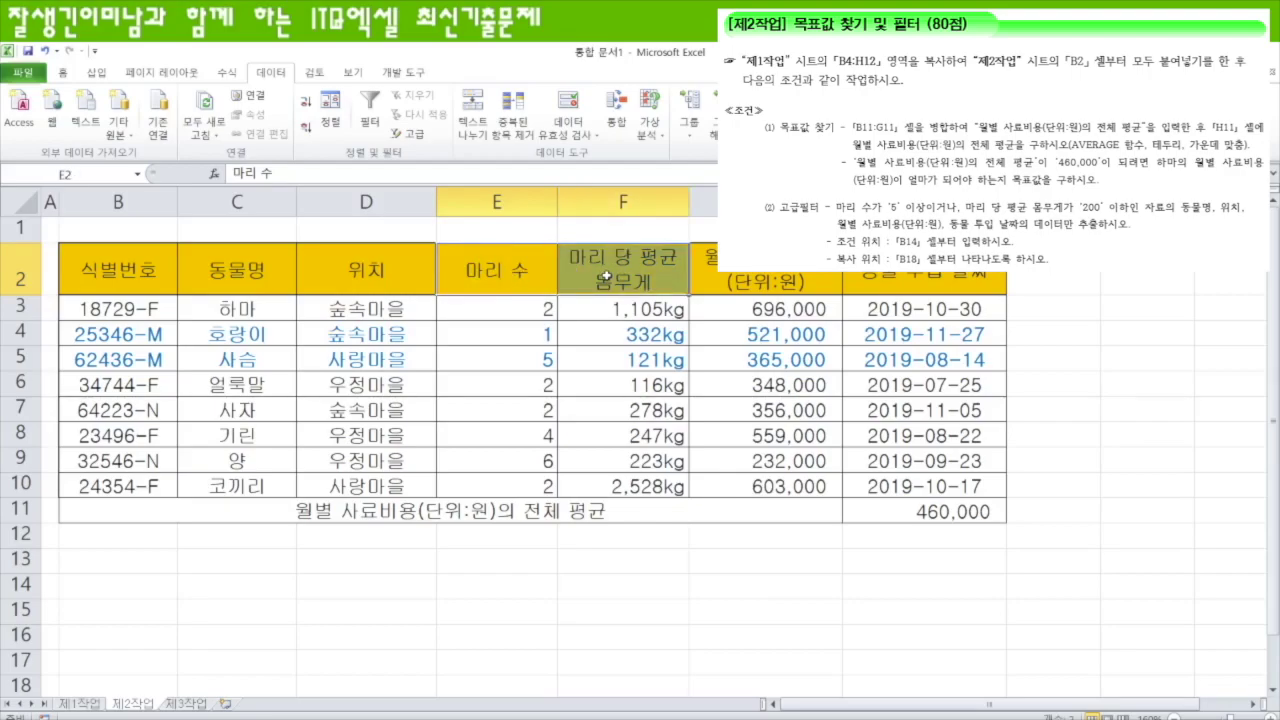
{"action": "key", "text": "ctrl+c"}
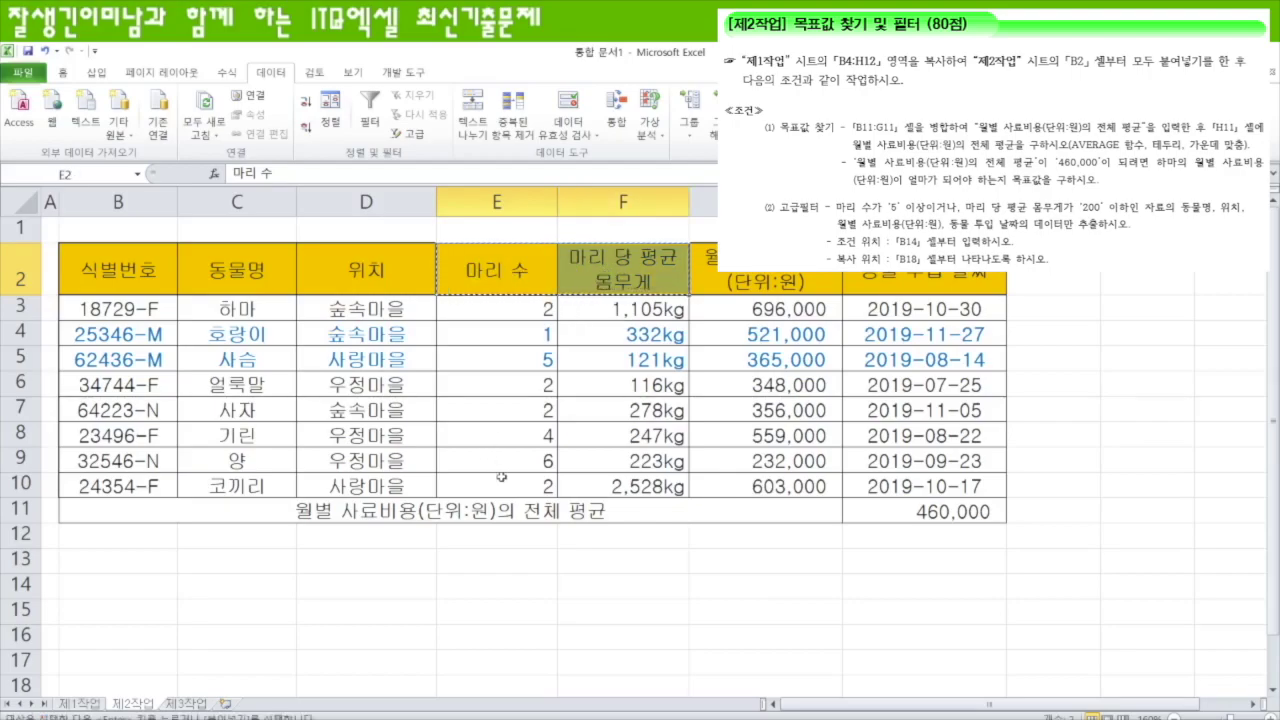
{"action": "left_click", "coordinate": [134, 587]}
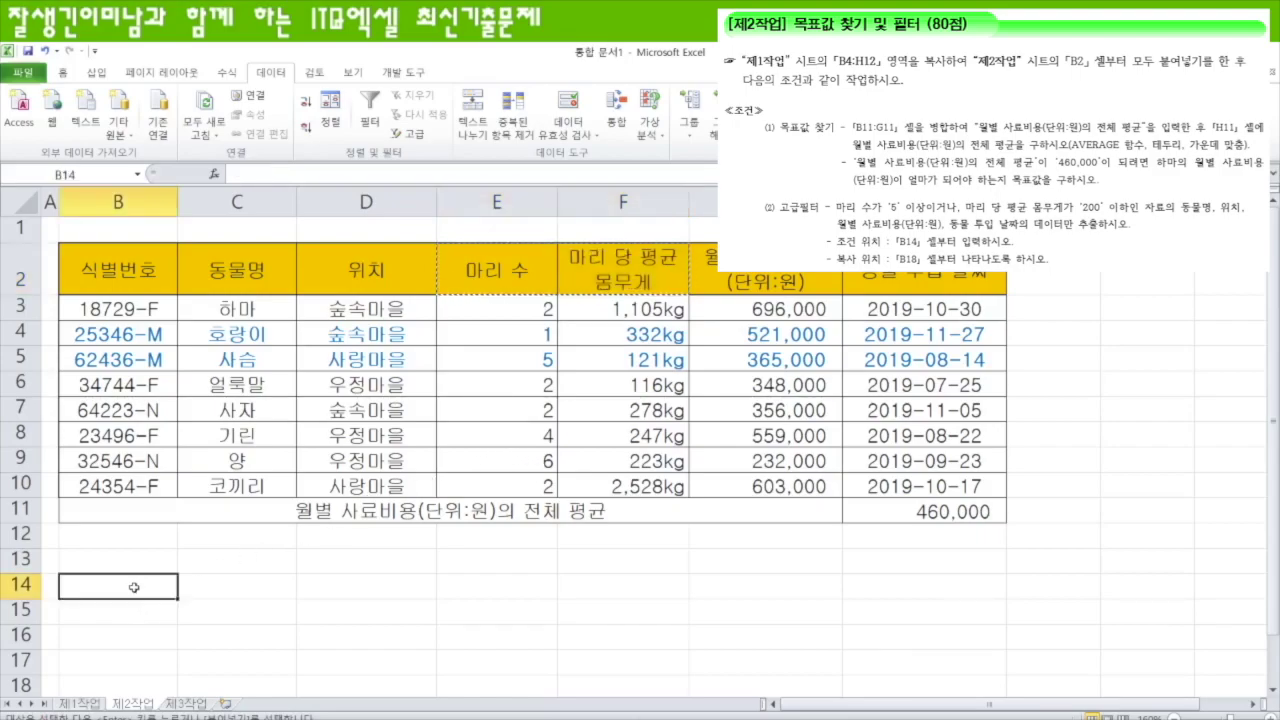
{"action": "key", "text": "ctrl+v"}
- Enter the conditions >=5 in B15 and <=200 in C16
{"action": "left_click", "coordinate": [142, 640]}
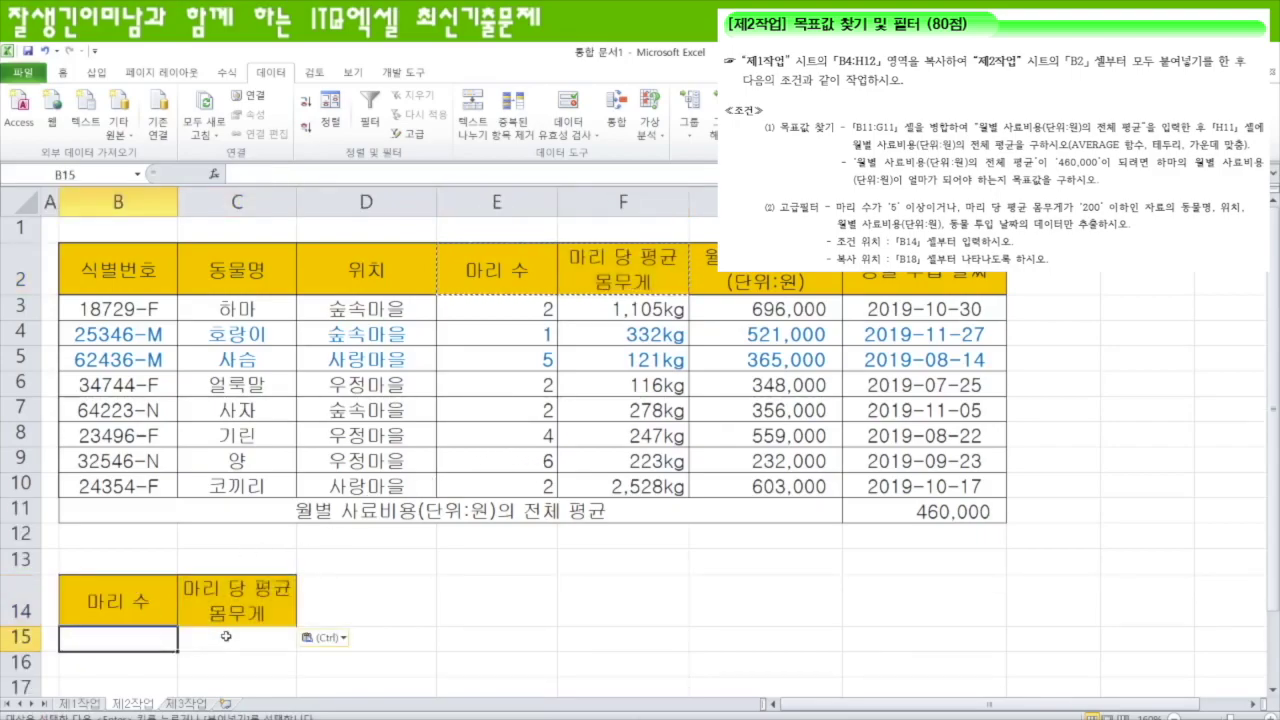
{"action": "scroll", "coordinate": [369, 623], "scroll_direction": "down", "scroll_amount": 1}
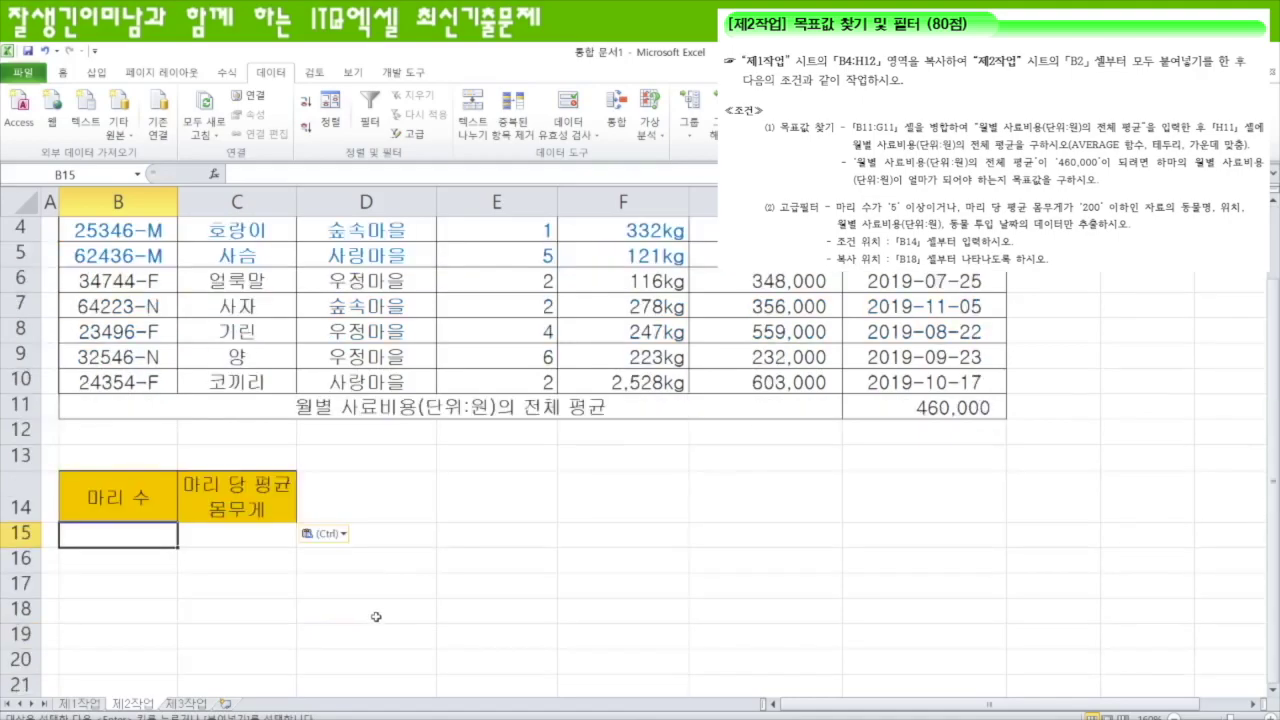
{"action": "scroll", "coordinate": [372, 615], "scroll_direction": "up", "scroll_amount": 1}
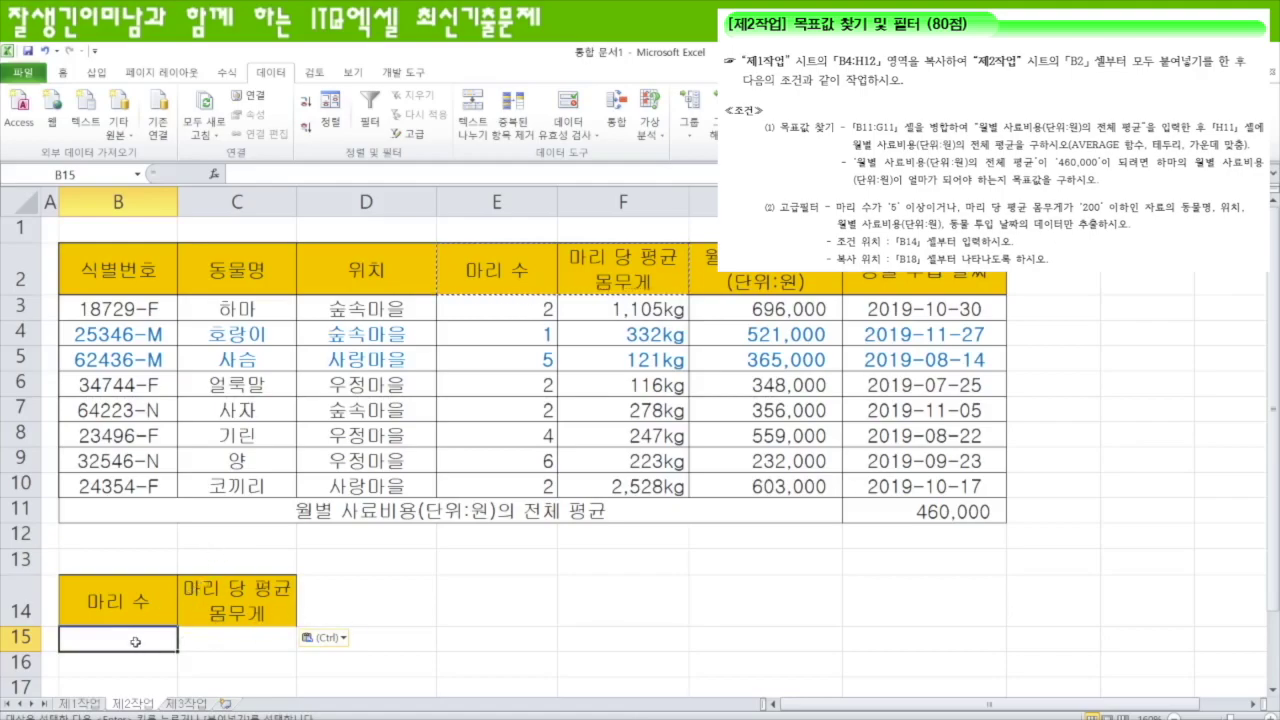
{"action": "type", "text": ">=5"}
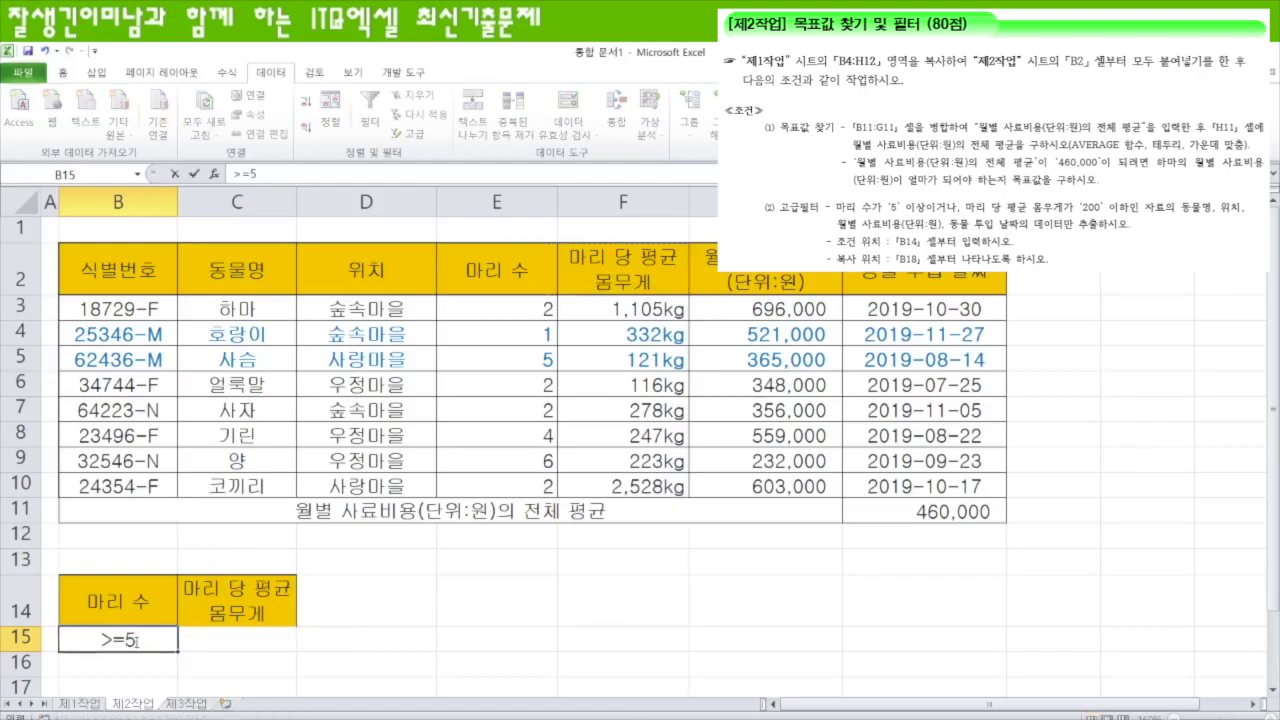
{"action": "key", "text": "Return"}
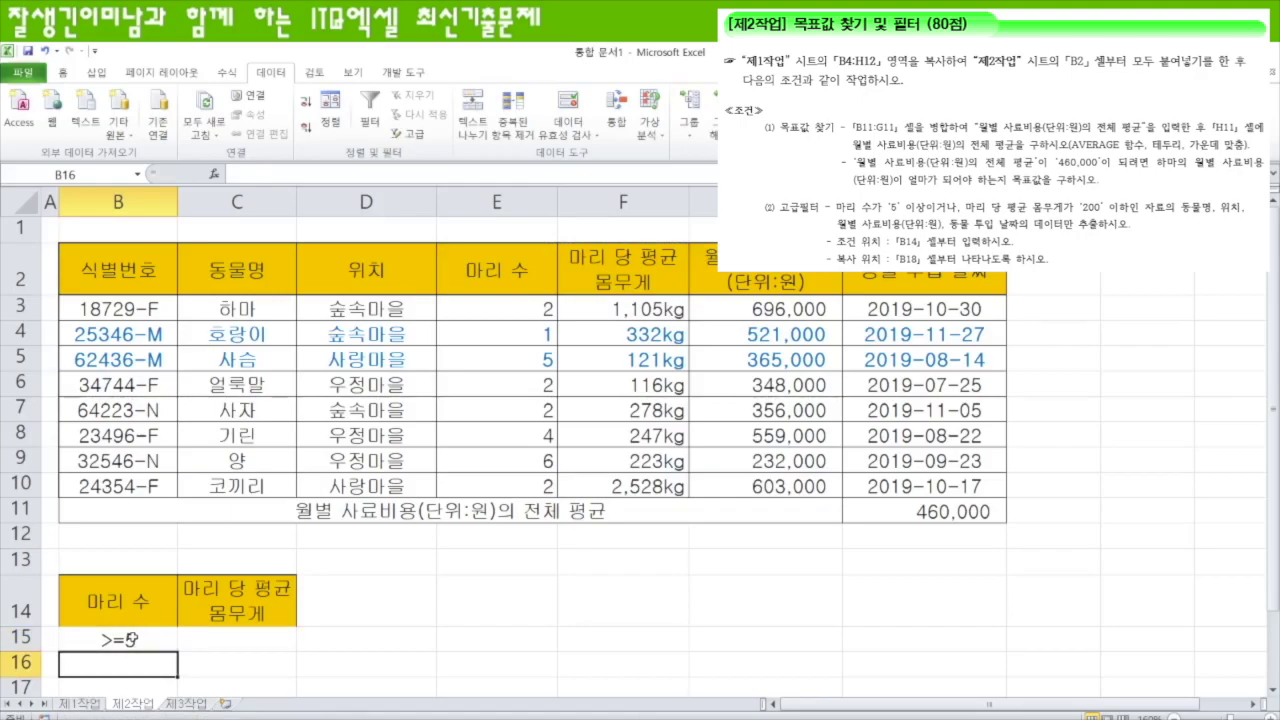
{"action": "left_click", "coordinate": [253, 661]}
{"action": "type", "text": "<"}
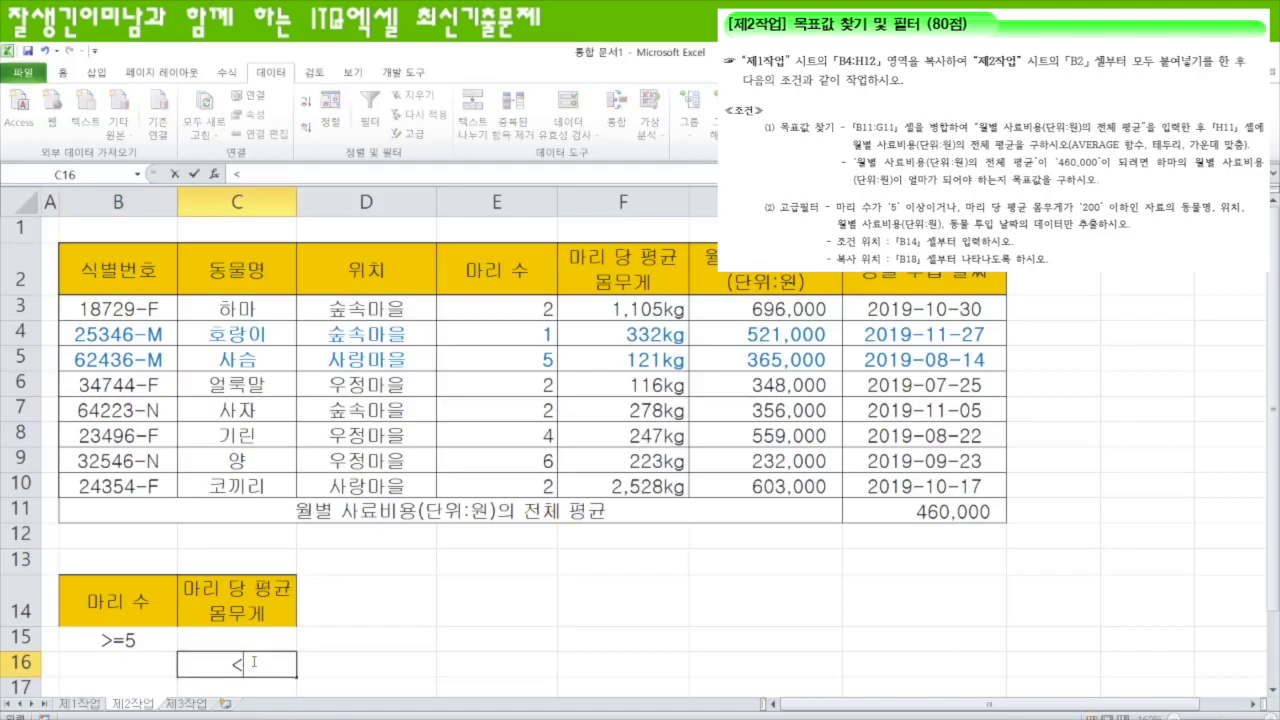
{"action": "type", "text": "=200"}
{"action": "key", "text": "Return"}
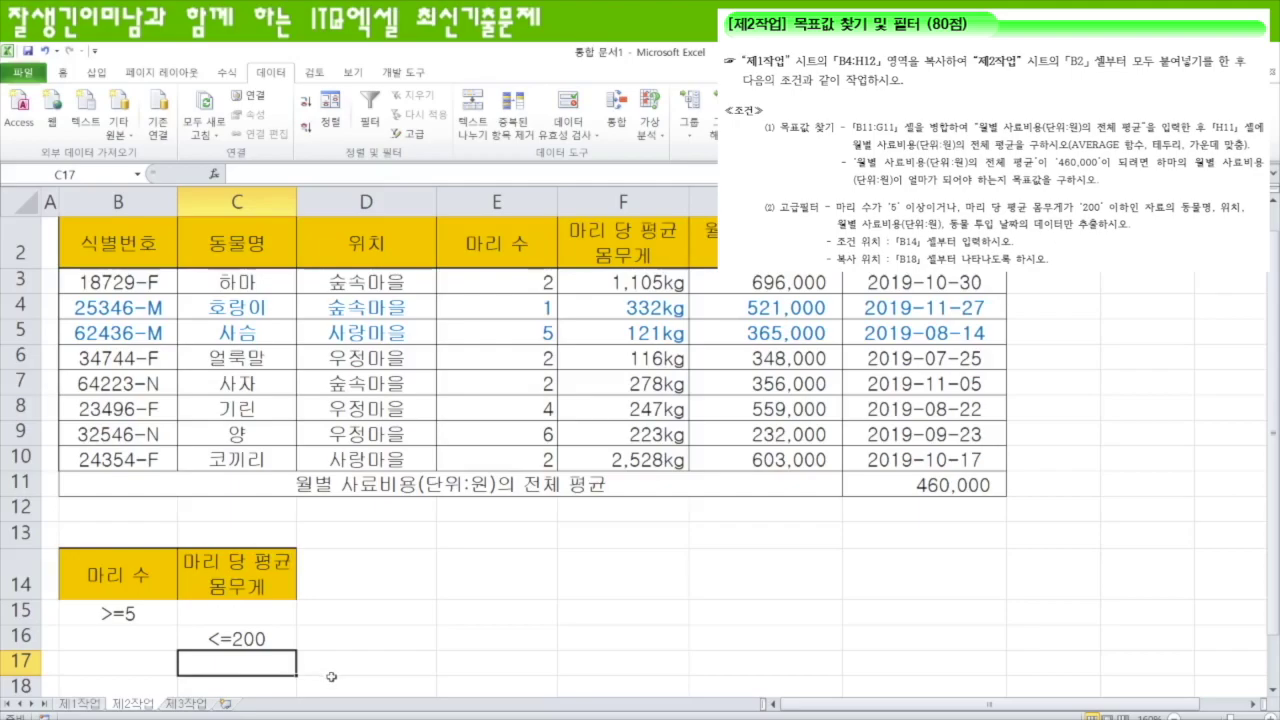
- Copy the 동물명, 위치, 월별 사료비용(단위:원) and 동물 투입 날짜 headers
{"action": "scroll", "coordinate": [331, 677], "scroll_direction": "up", "scroll_amount": 1}
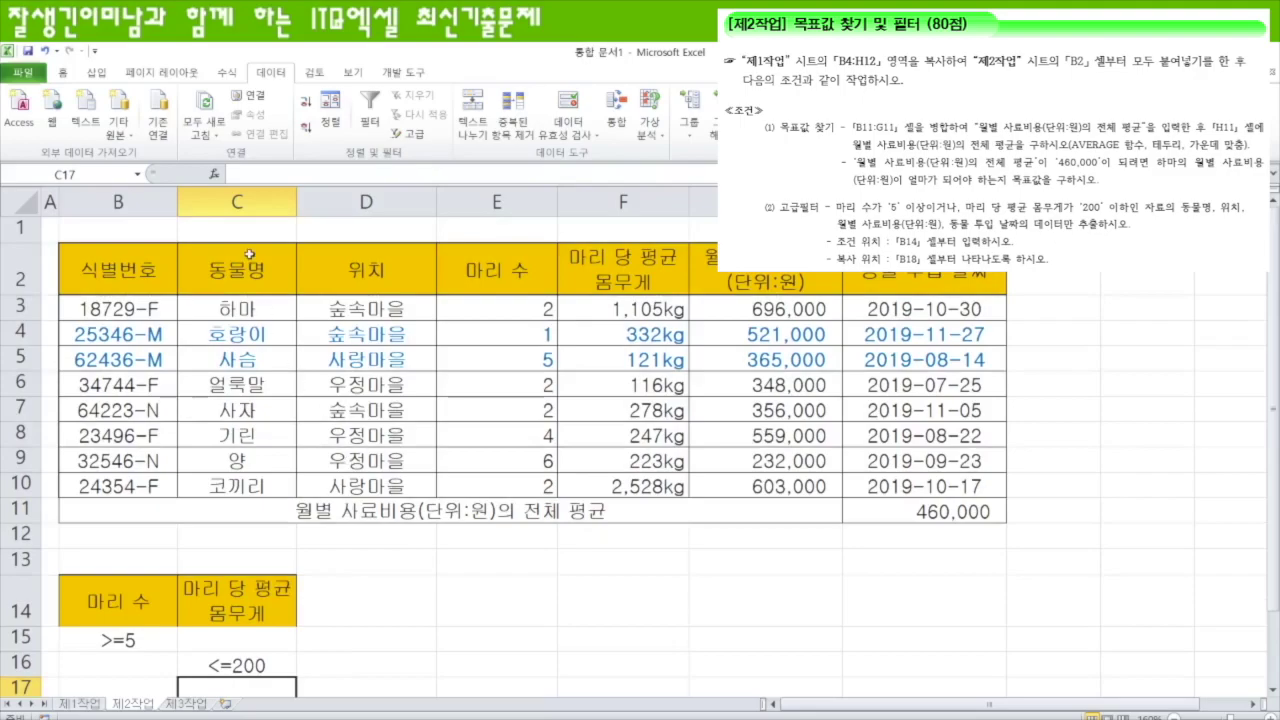
{"action": "left_click_drag", "start_coordinate": [250, 280], "coordinate": [351, 281]}
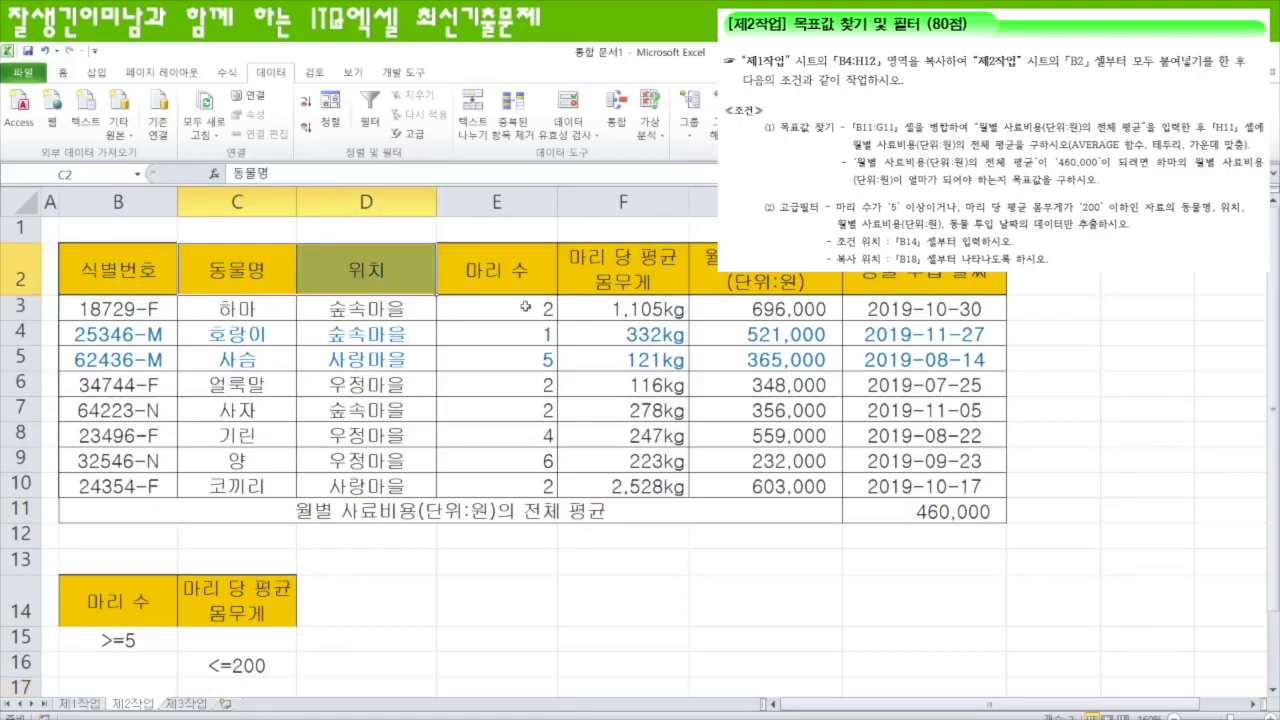
{"action": "left_click", "coordinate": [765, 282], "text": "ctrl"}
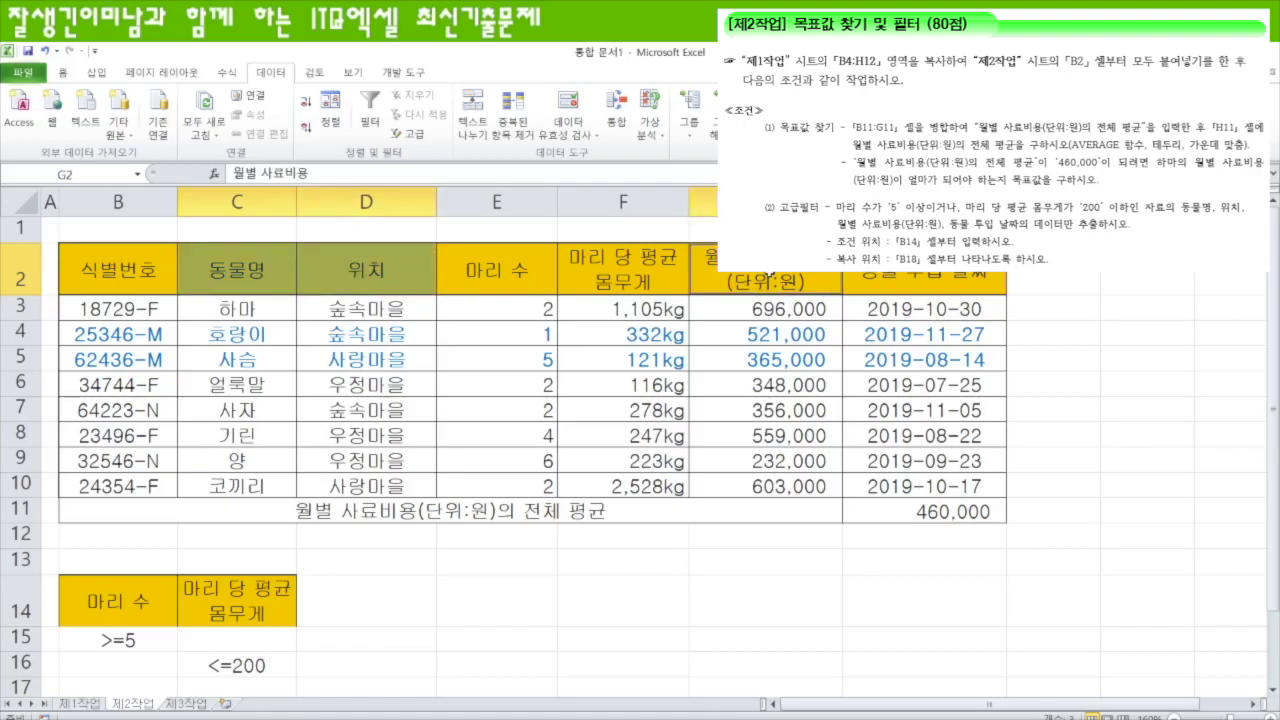
{"action": "left_click_drag", "start_coordinate": [765, 282], "coordinate": [920, 282]}
{"action": "key", "text": "ctrl+c"}
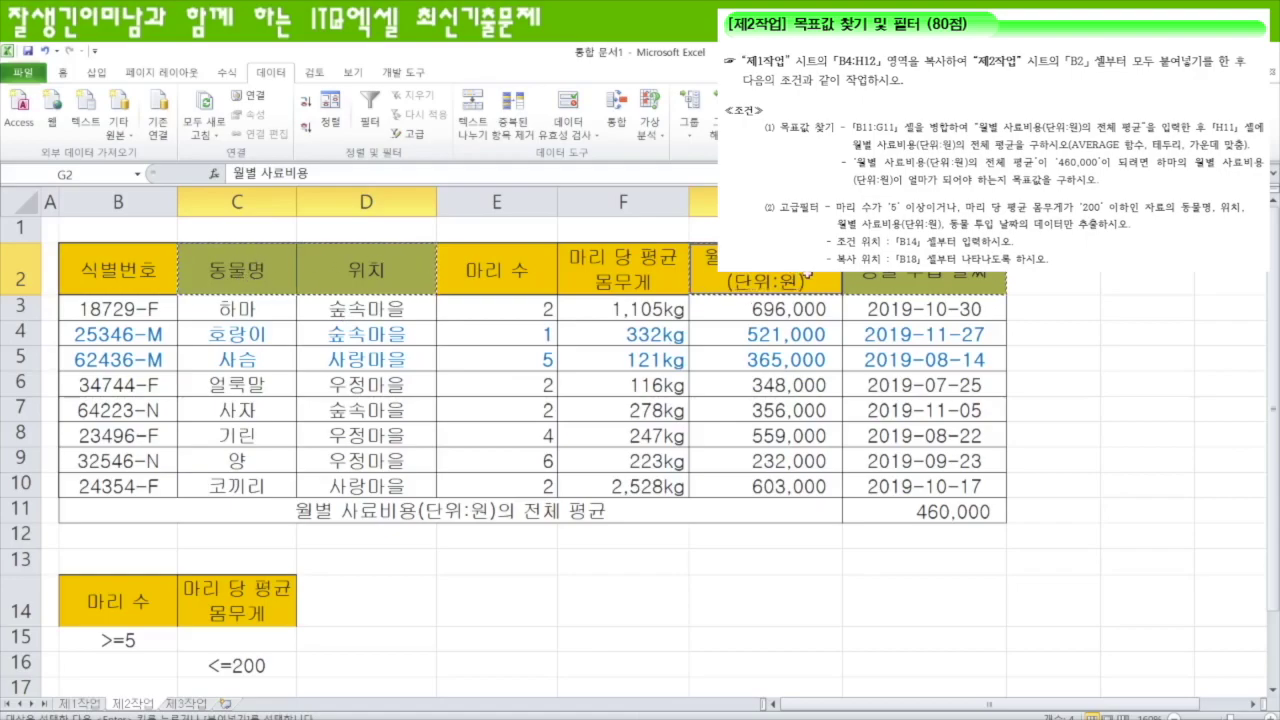
- Paste the headers into B18:E18 and select the data table B2:H10
{"action": "scroll", "coordinate": [391, 455], "scroll_direction": "down", "scroll_amount": 1}
{"action": "scroll", "coordinate": [391, 455], "scroll_direction": "down", "scroll_amount": 2}
{"action": "left_click", "coordinate": [127, 459]}
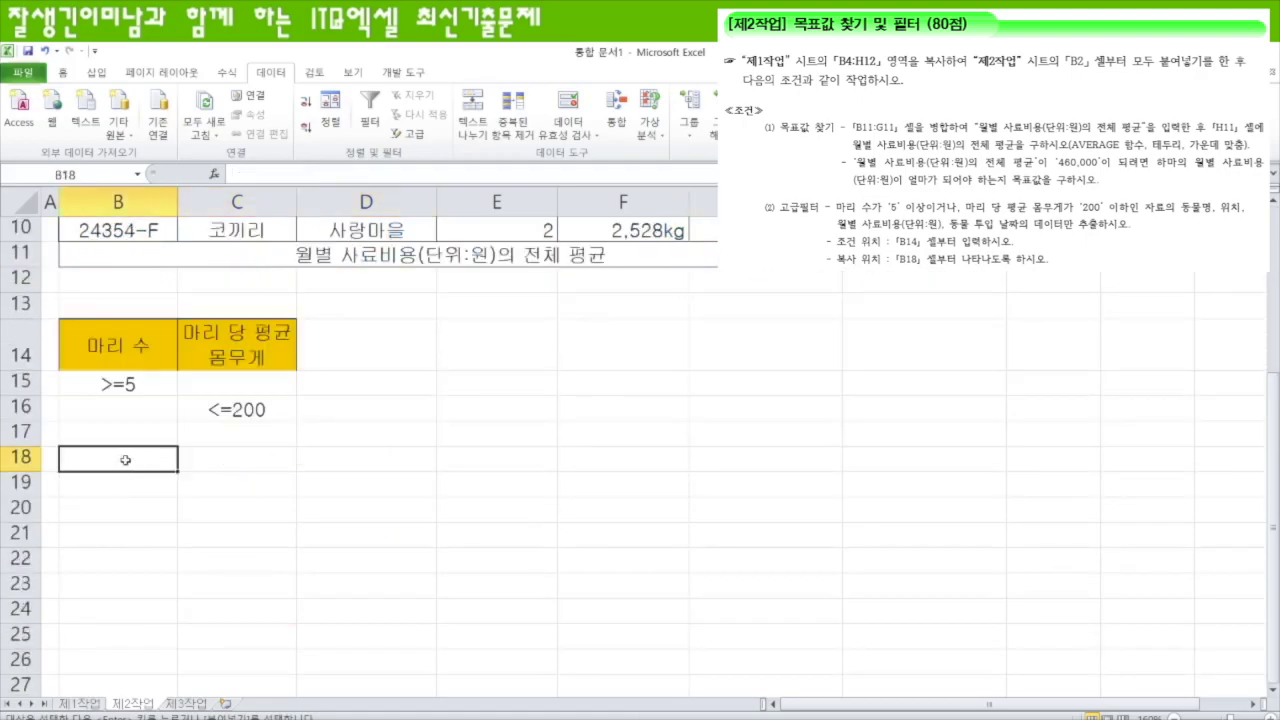
{"action": "key", "text": "ctrl+v"}
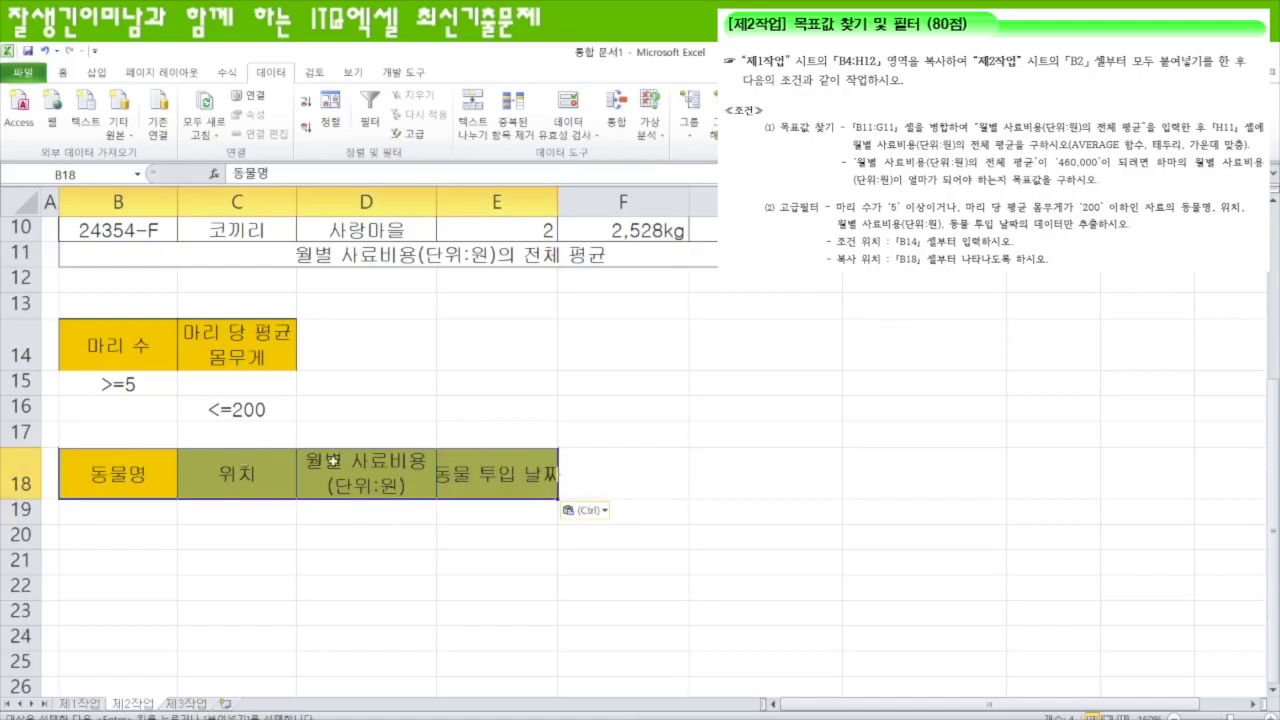
{"action": "scroll", "coordinate": [650, 550], "scroll_direction": "up", "scroll_amount": 3}
{"action": "left_click_drag", "start_coordinate": [118, 270], "coordinate": [1000, 488]}
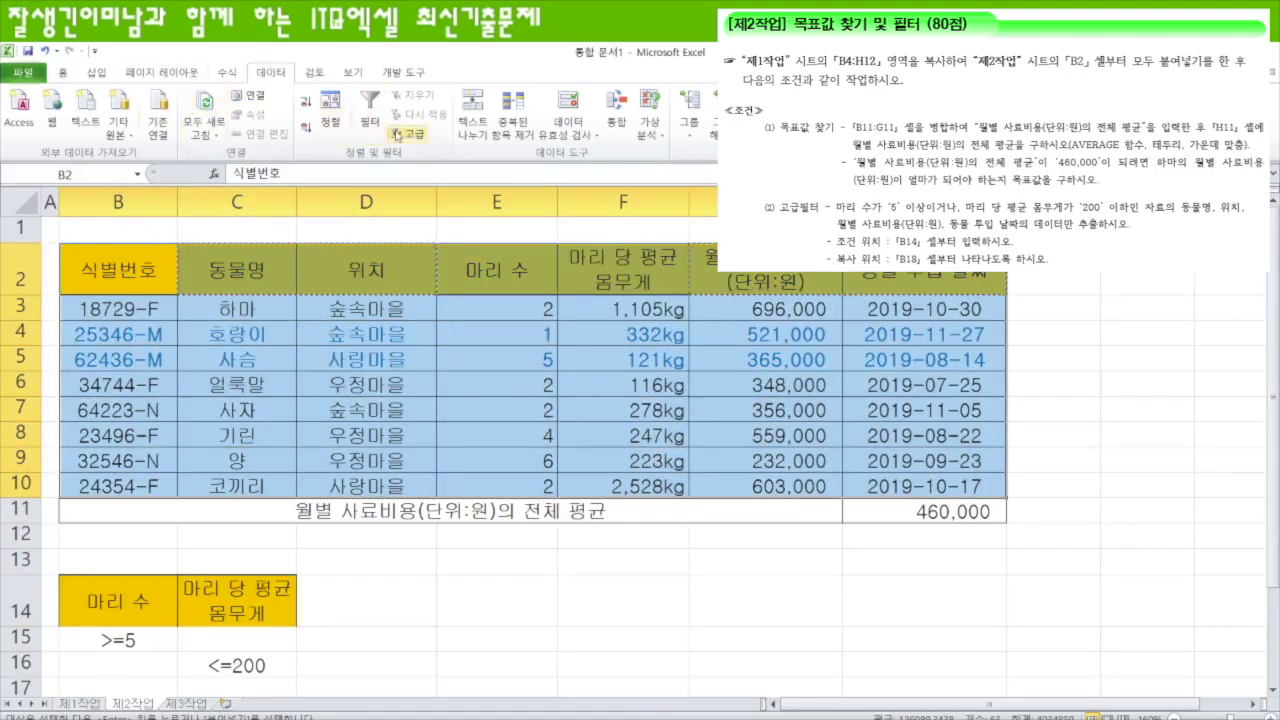
- Run Advanced Filter with criteria B14:C16, copying results to B18:E18
{"action": "left_click", "coordinate": [408, 133]}
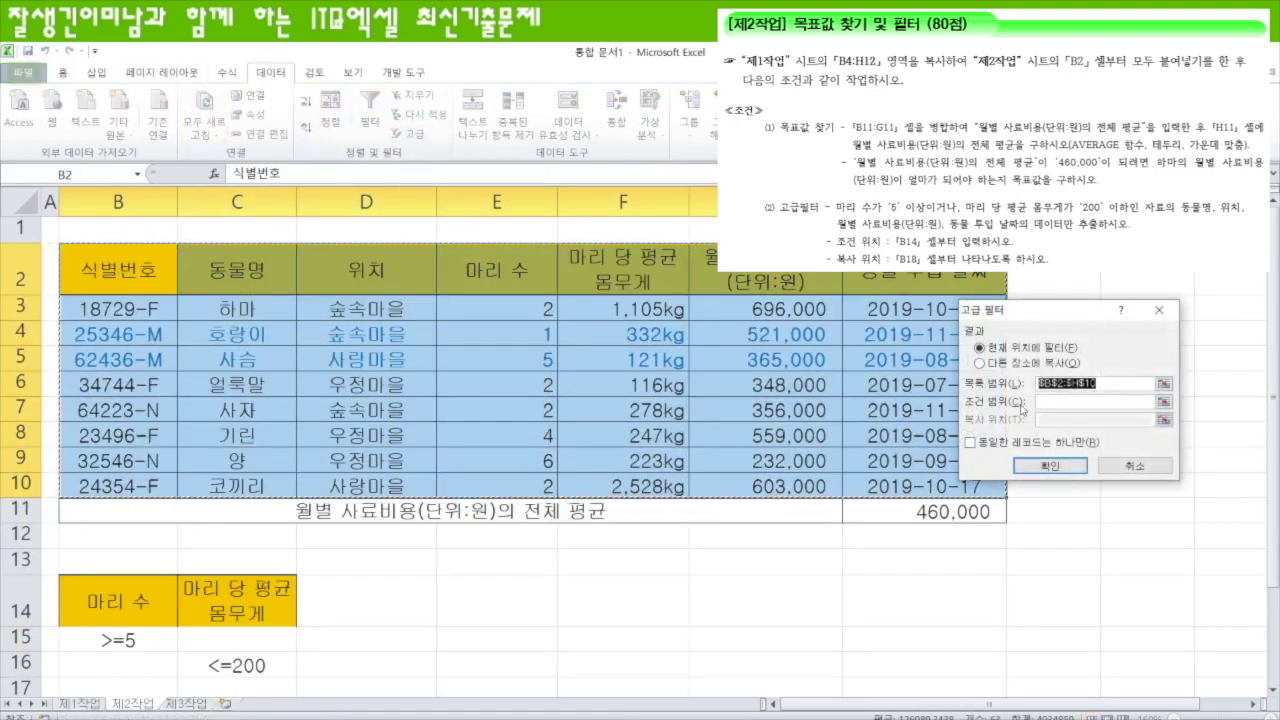
{"action": "left_click", "coordinate": [1137, 402]}
{"action": "left_click_drag", "start_coordinate": [113, 600], "coordinate": [285, 672]}
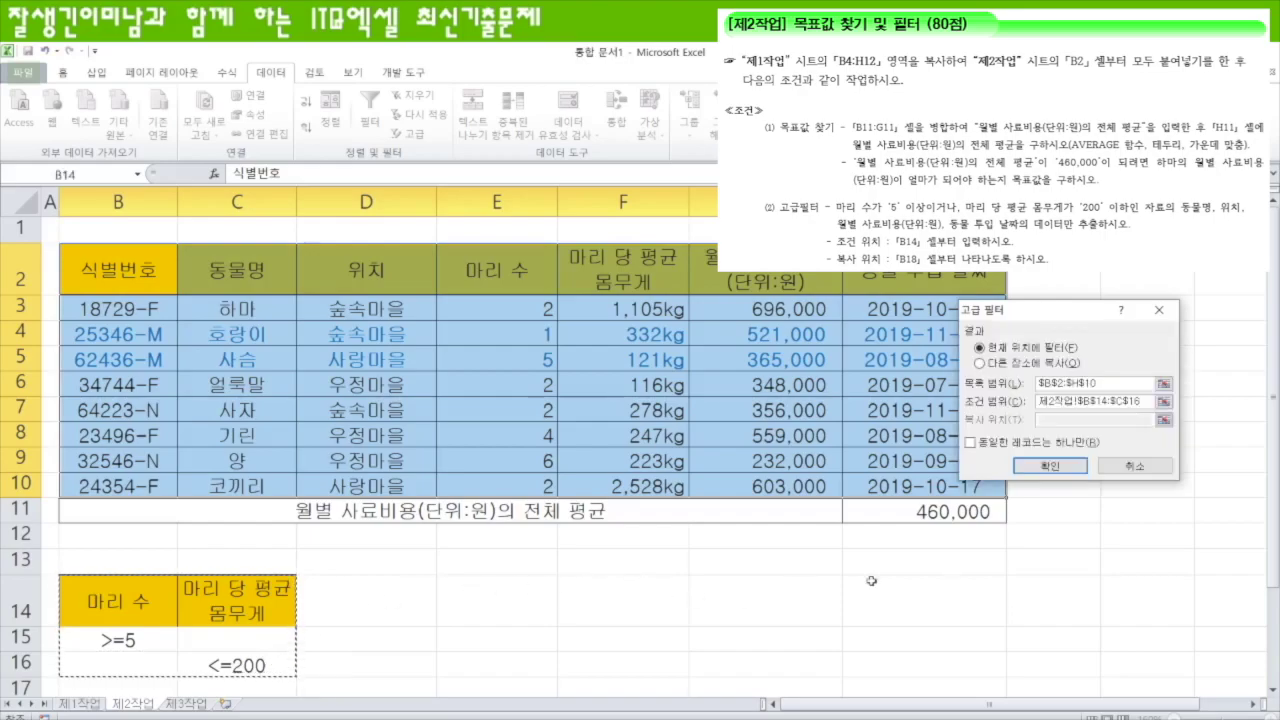
{"action": "left_click", "coordinate": [984, 364]}
{"action": "left_click", "coordinate": [1123, 421]}
{"action": "scroll", "coordinate": [491, 451], "scroll_direction": "down", "scroll_amount": 3}
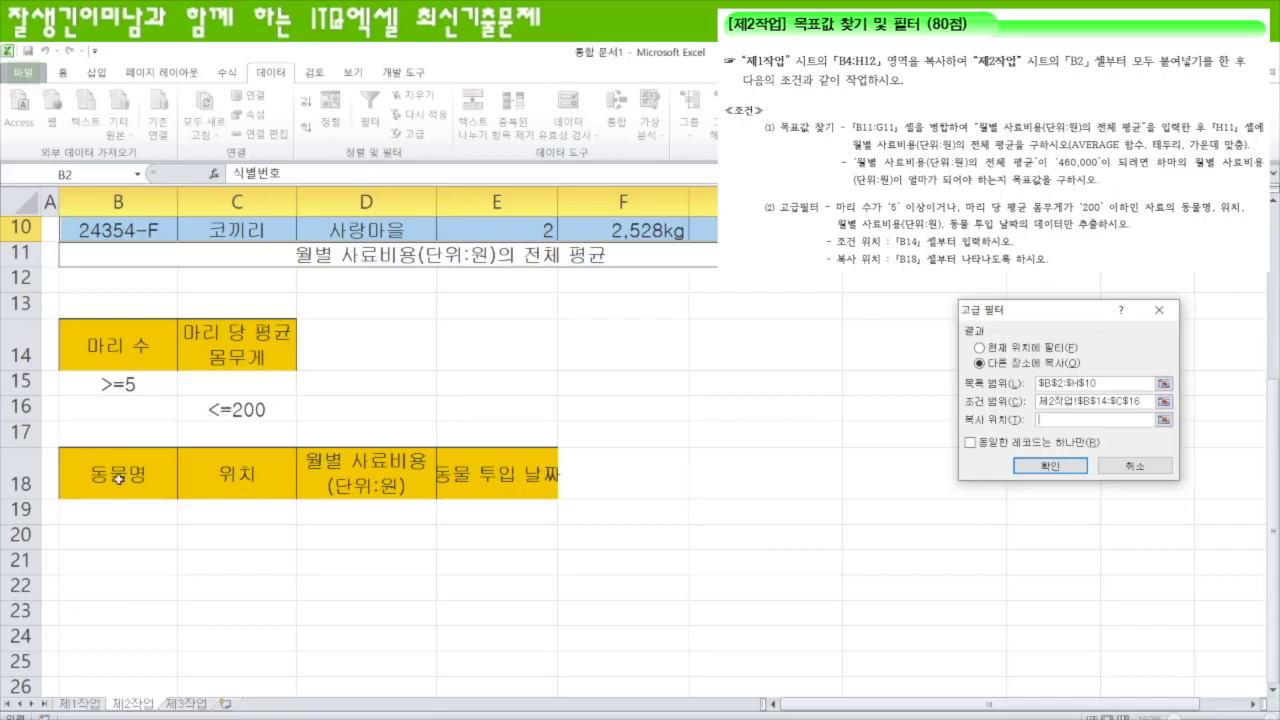
{"action": "left_click_drag", "start_coordinate": [138, 475], "coordinate": [516, 474]}
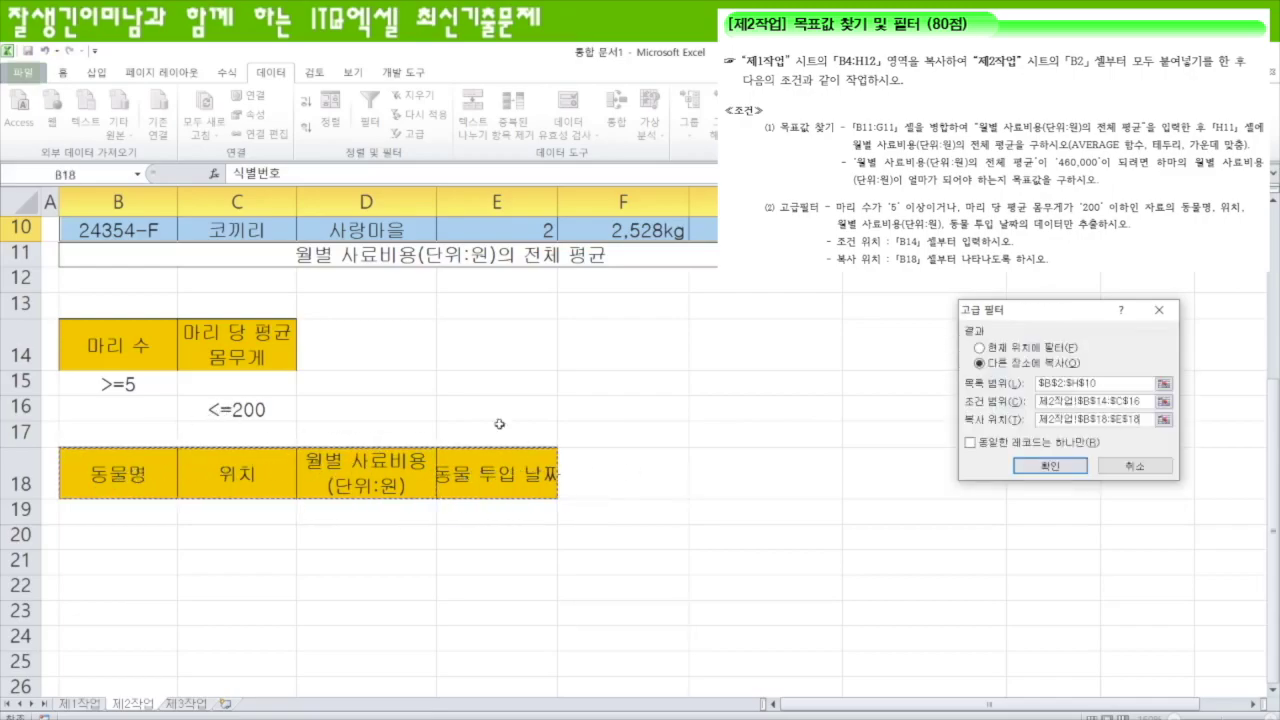
{"action": "key", "text": "Return"}
{"action": "scroll", "coordinate": [520, 560], "scroll_direction": "down", "scroll_amount": 6}
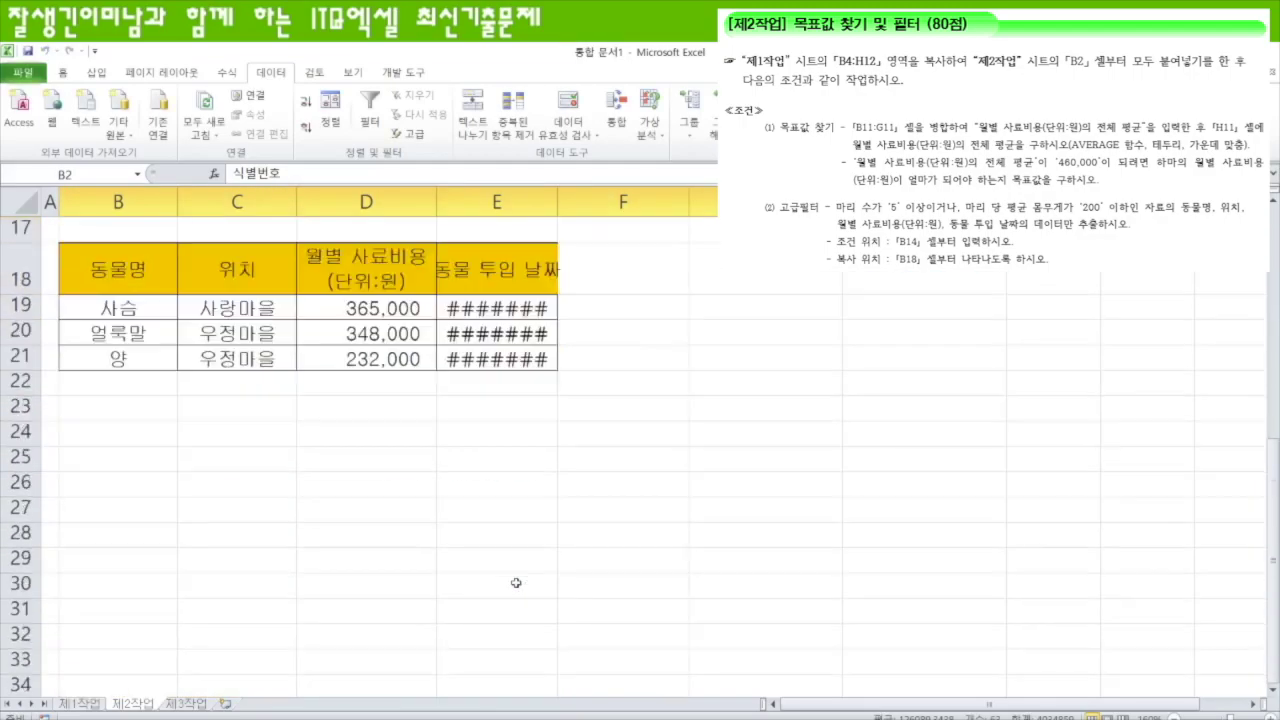
{"action": "scroll", "coordinate": [514, 580], "scroll_direction": "up", "scroll_amount": 1}
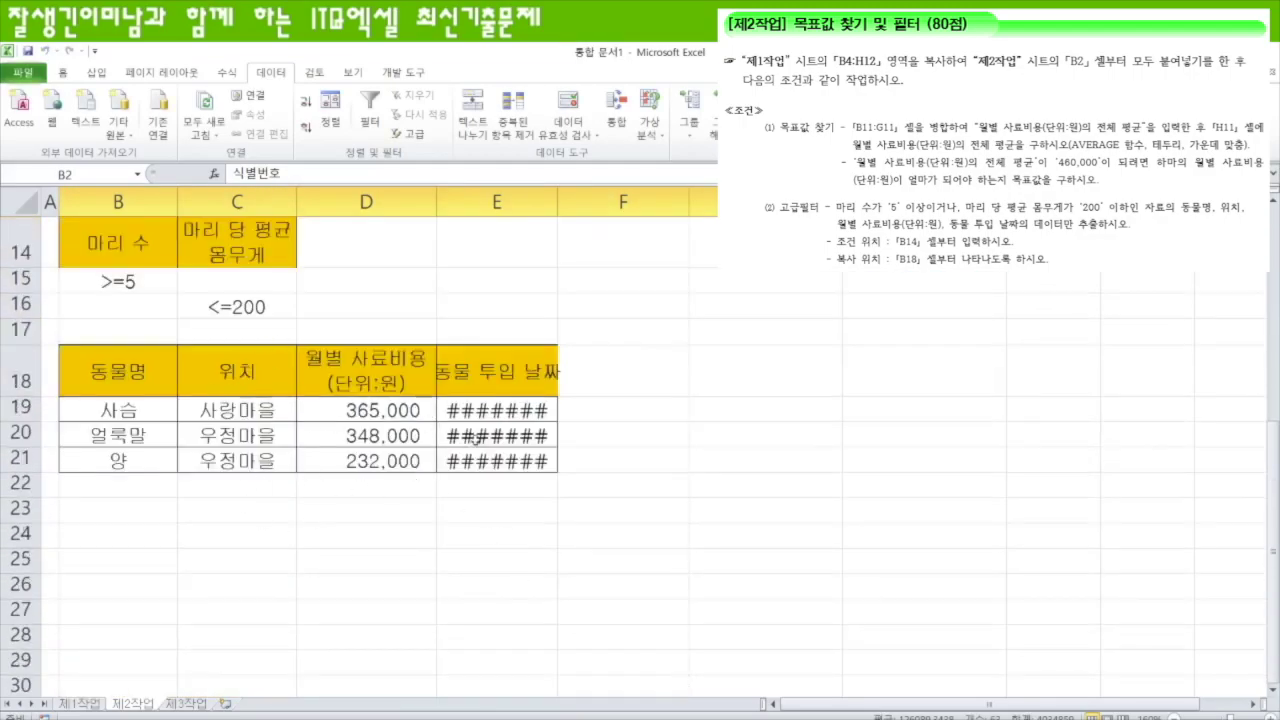
{"action": "scroll", "coordinate": [538, 500], "scroll_direction": "up", "scroll_amount": 4}
{"action": "scroll", "coordinate": [544, 515], "scroll_direction": "down", "scroll_amount": 2}
{"action": "scroll", "coordinate": [544, 515], "scroll_direction": "down", "scroll_amount": 2}
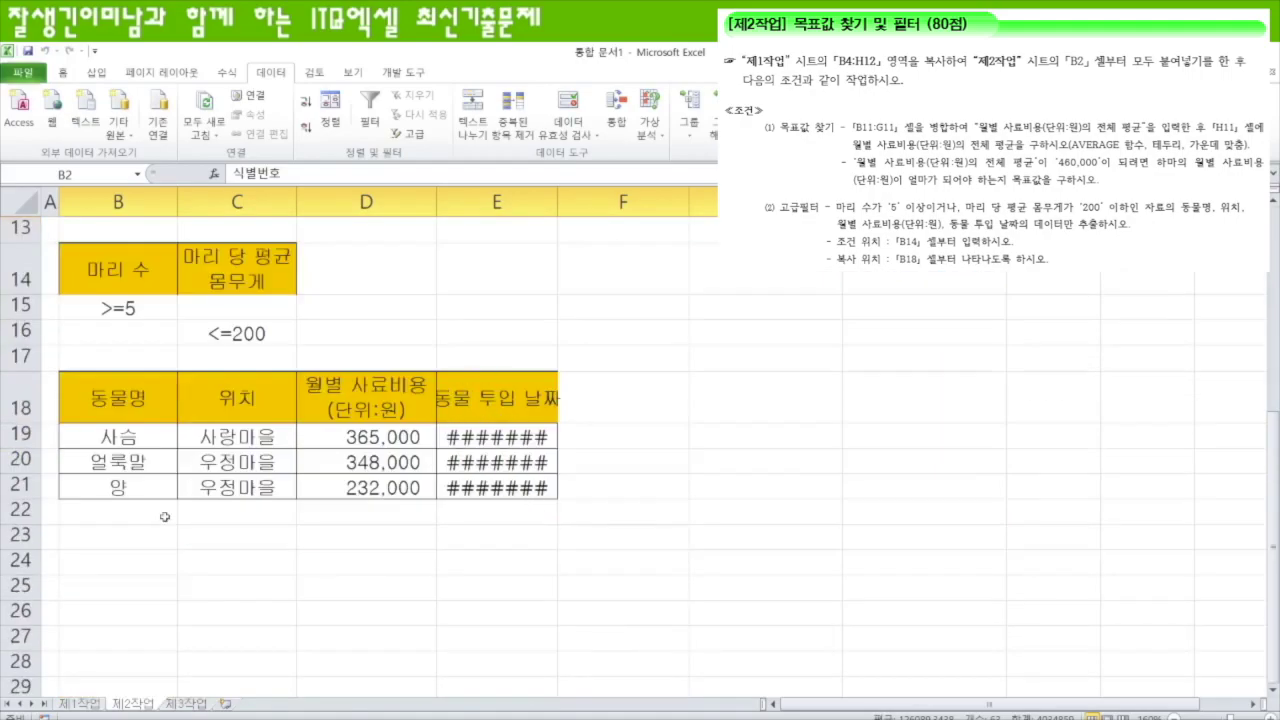
- Autofit column E so the 2019 entry dates display fully
{"action": "double_click", "coordinate": [560, 200]}
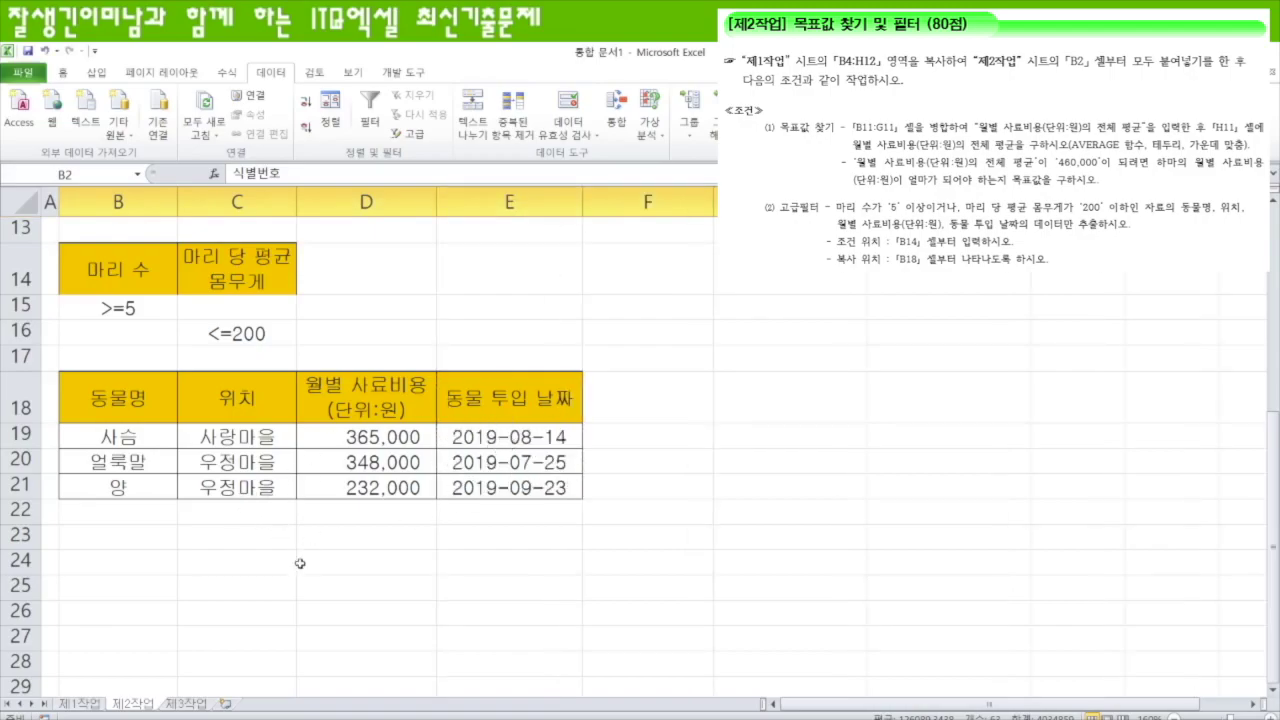
{"action": "scroll", "coordinate": [300, 560], "scroll_direction": "down", "scroll_amount": 1}
{"action": "scroll", "coordinate": [172, 464], "scroll_direction": "up", "scroll_amount": 2}
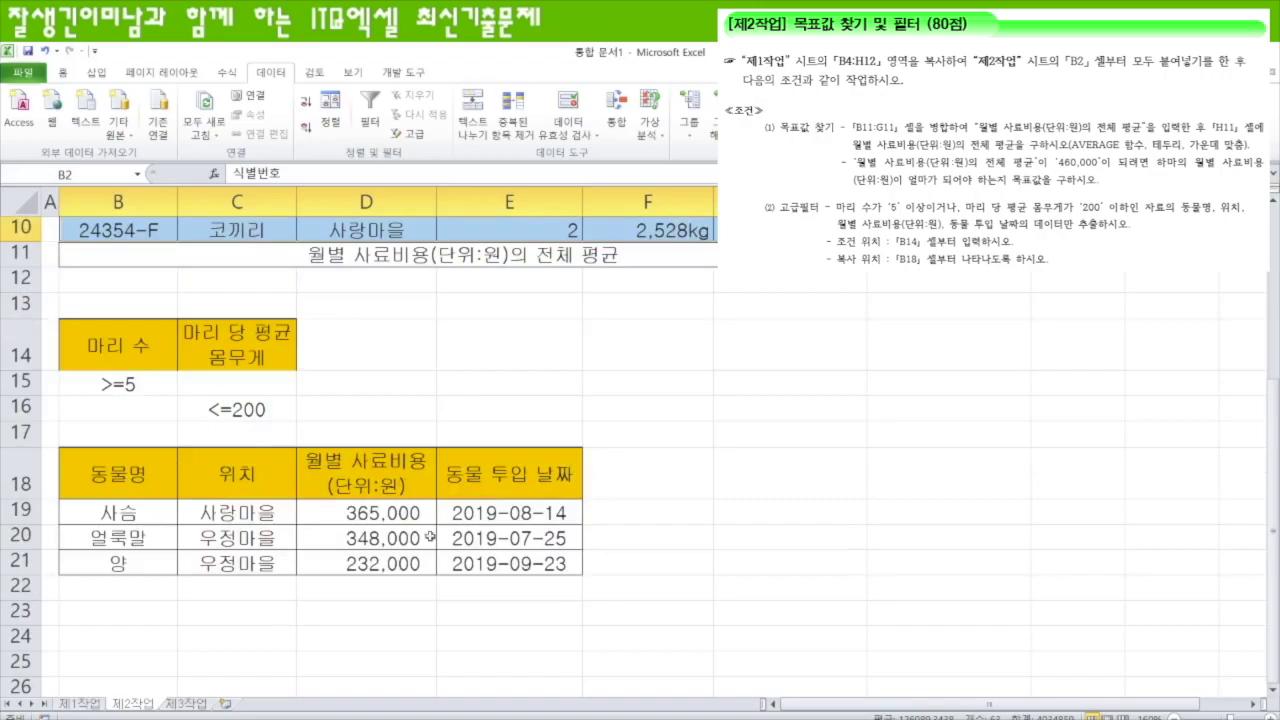
{"action": "scroll", "coordinate": [430, 522], "scroll_direction": "up", "scroll_amount": 3}
- Copy B4:H12 from the 제1작업 sheet and go to the blank 제3작업 sheet
{"action": "scroll", "coordinate": [496, 528], "scroll_direction": "down", "scroll_amount": 1}
{"action": "left_click", "coordinate": [660, 556]}
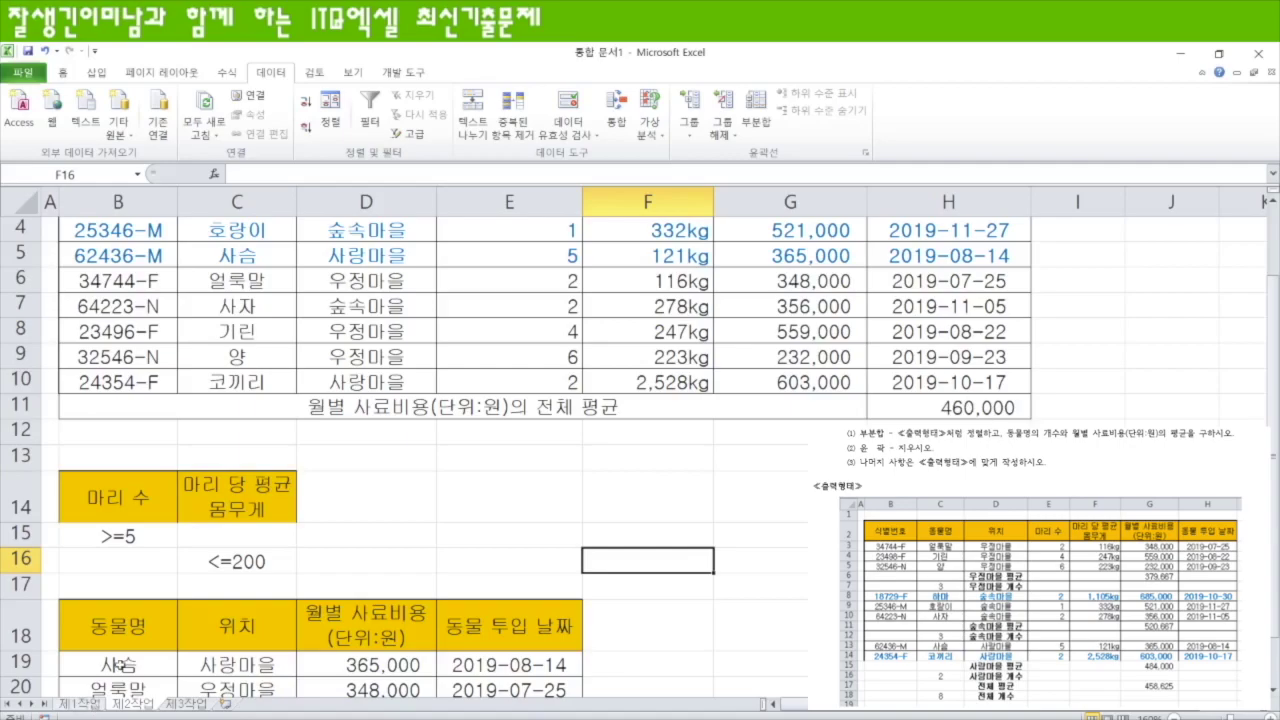
{"action": "left_click", "coordinate": [80, 704]}
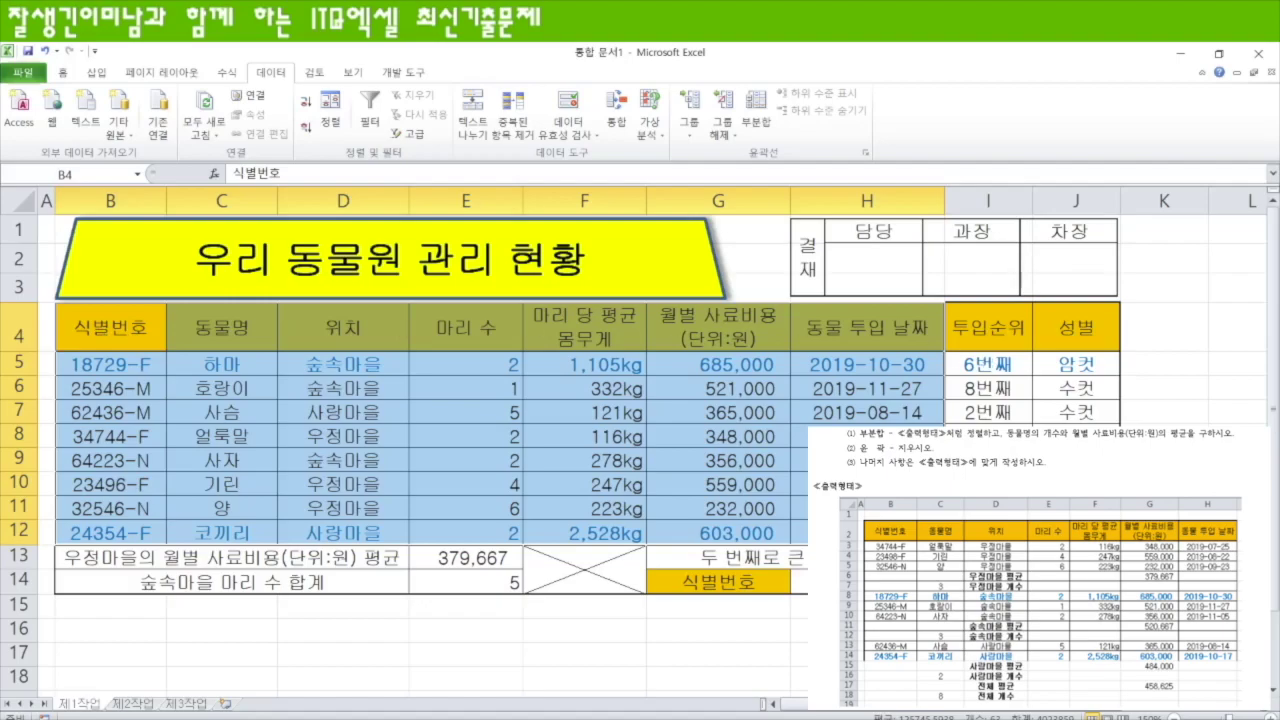
{"action": "key", "text": "ctrl+c"}
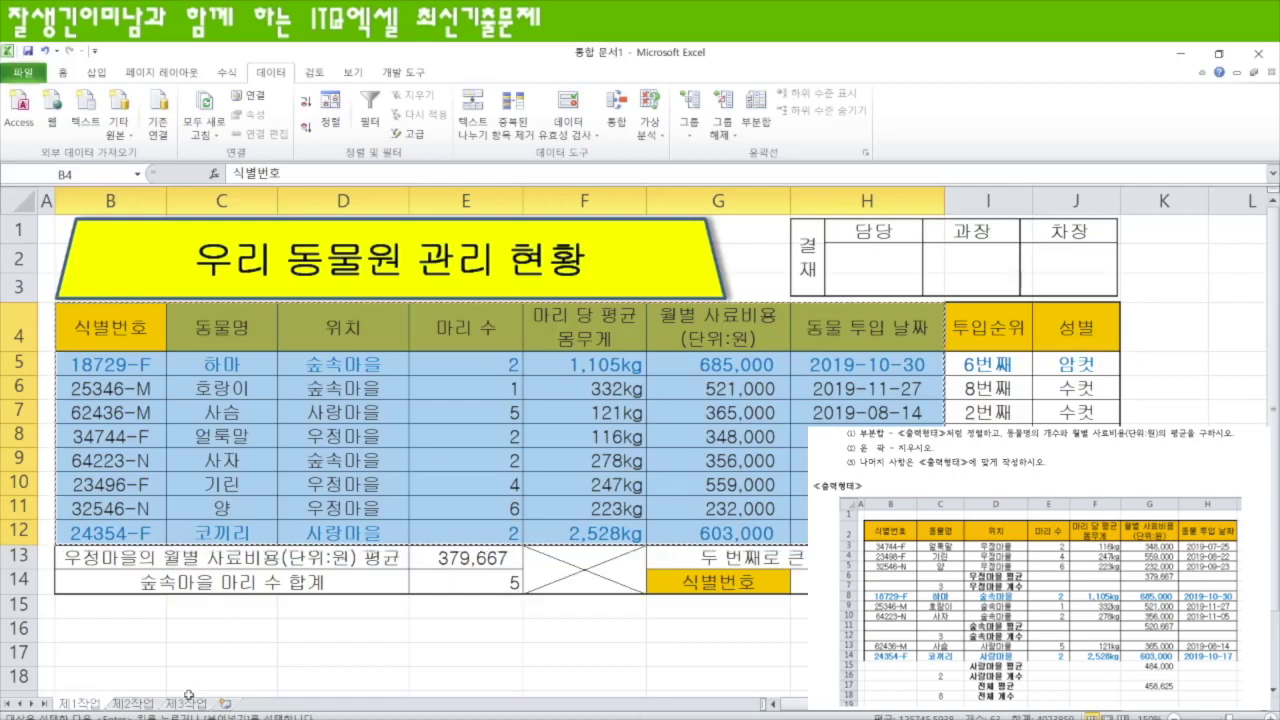
{"action": "left_click", "coordinate": [188, 704]}
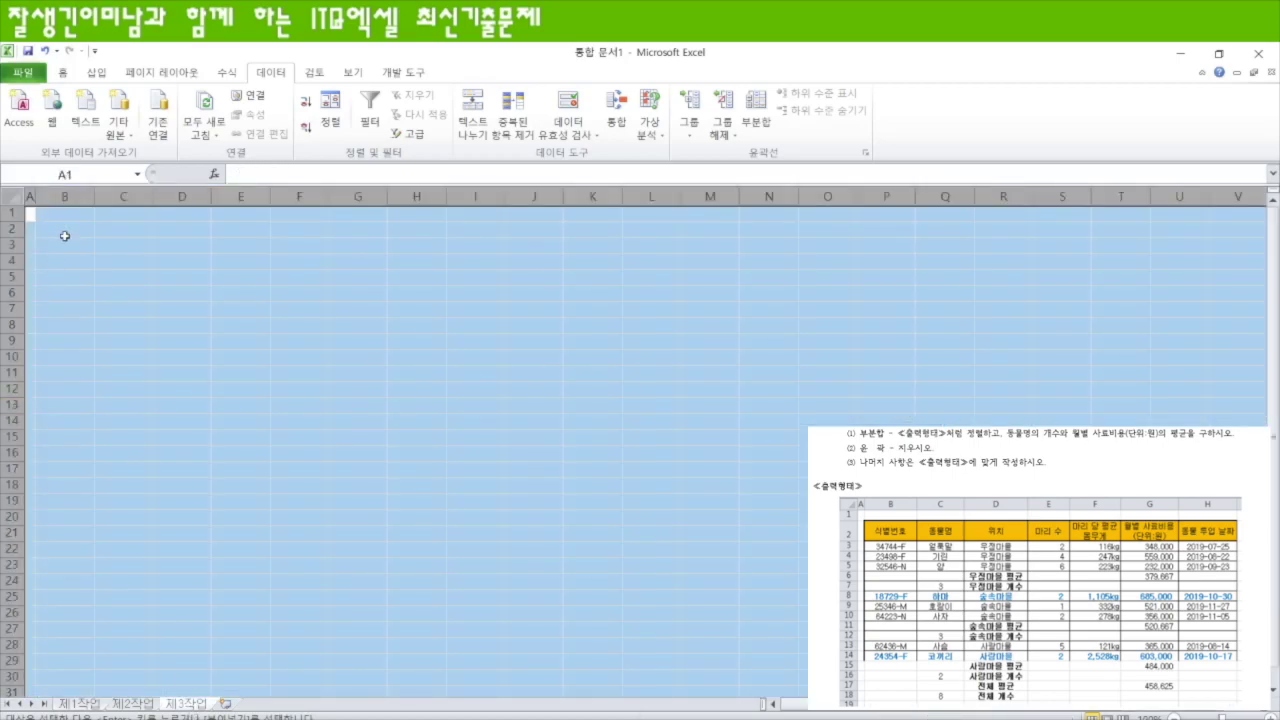
- Paste the zoo table at B2 of 제3작업 with Keep Source Column Widths
{"action": "left_click", "coordinate": [70, 232]}
{"action": "key", "text": "ctrl+v"}
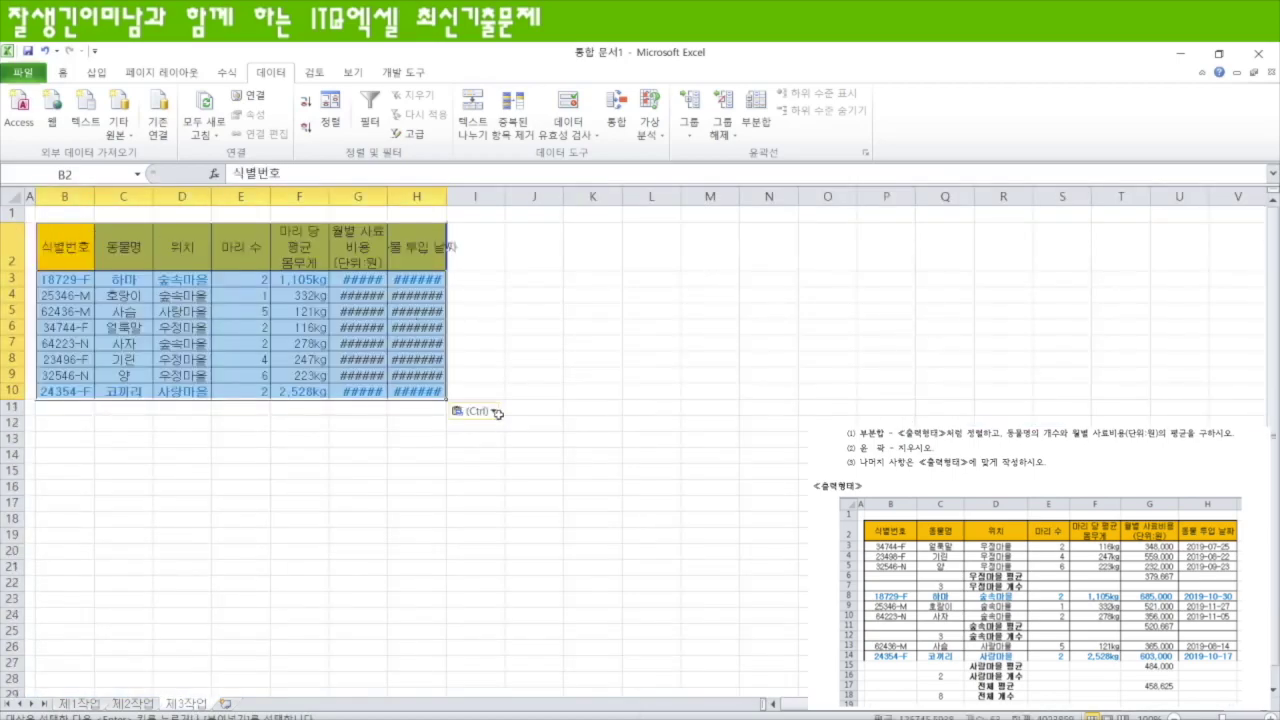
{"action": "left_click", "coordinate": [488, 410]}
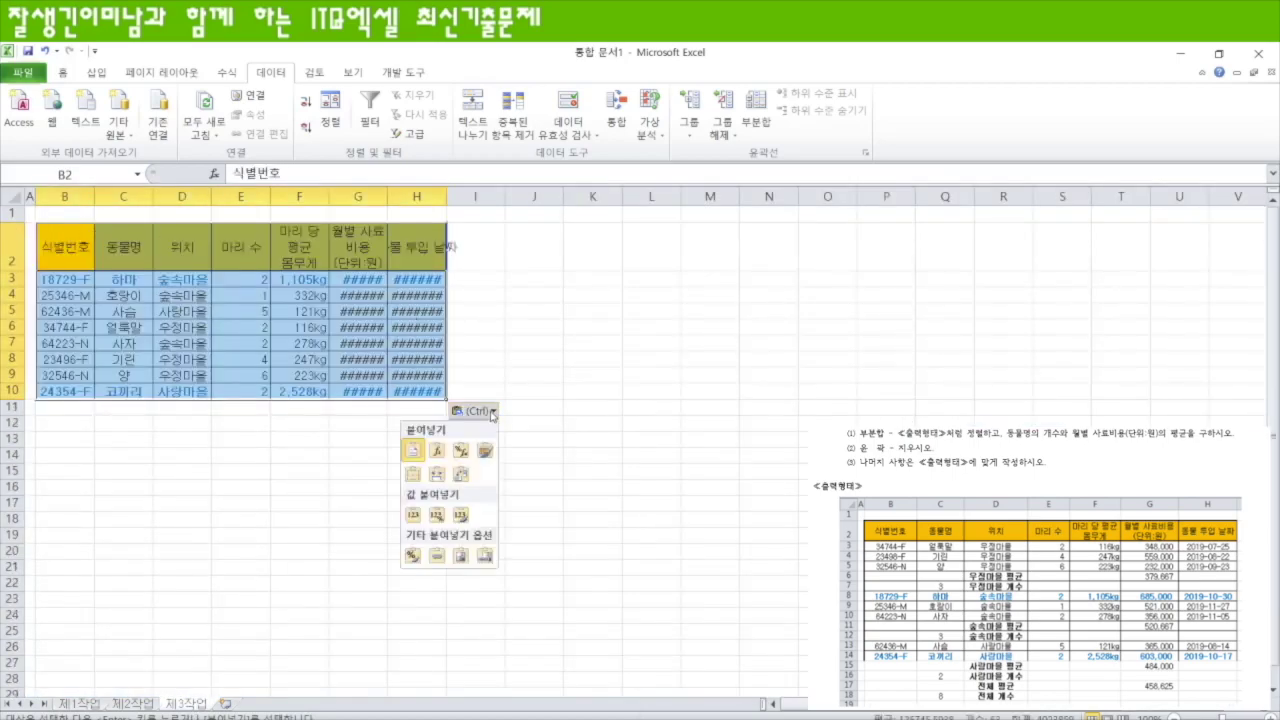
{"action": "left_click", "coordinate": [438, 477]}
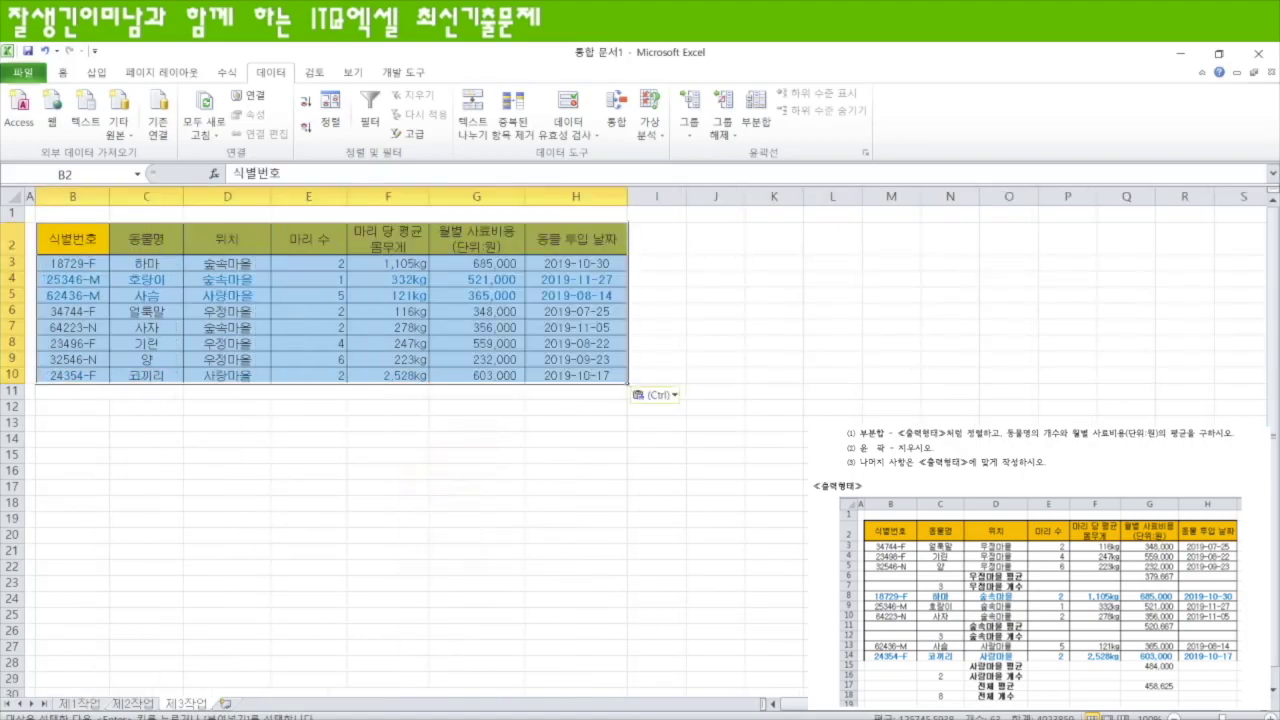
{"action": "scroll", "coordinate": [640, 440], "scroll_direction": "up", "scroll_amount": 3}
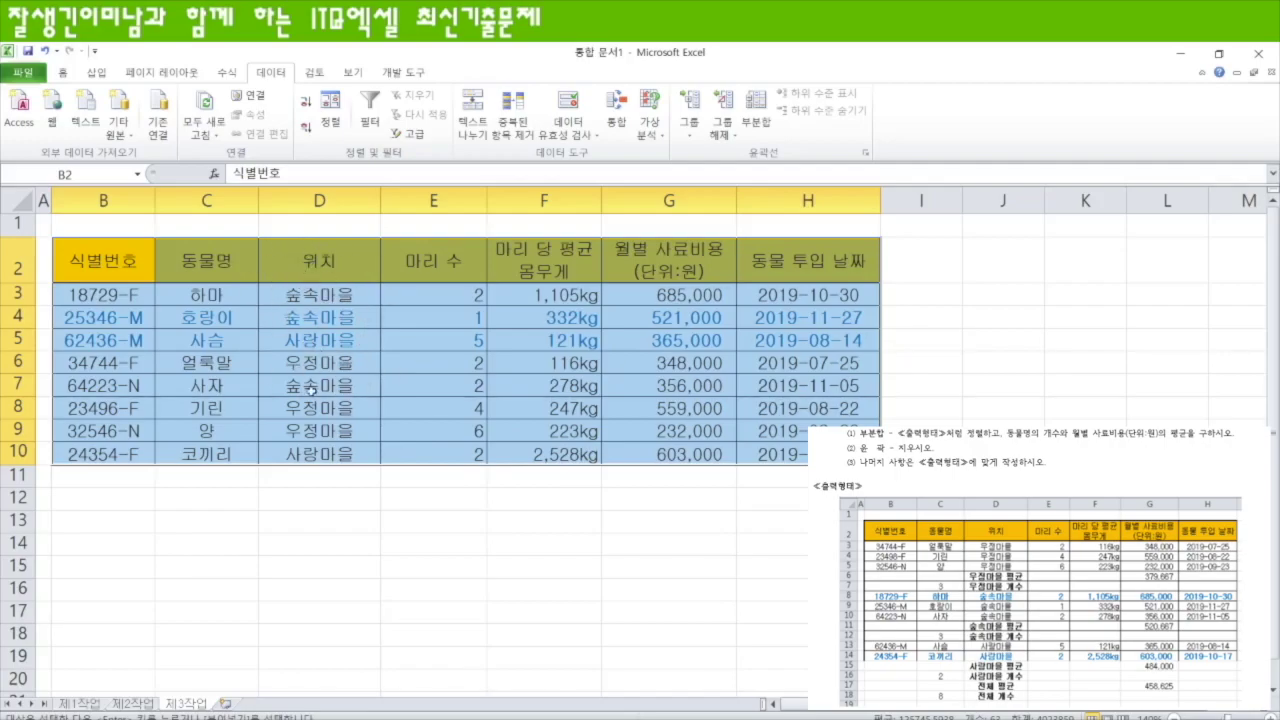
- Sort the 제3작업 table by 위치 in 내림차순 order and bring up the Subtotal settings
{"action": "left_click", "coordinate": [326, 114]}
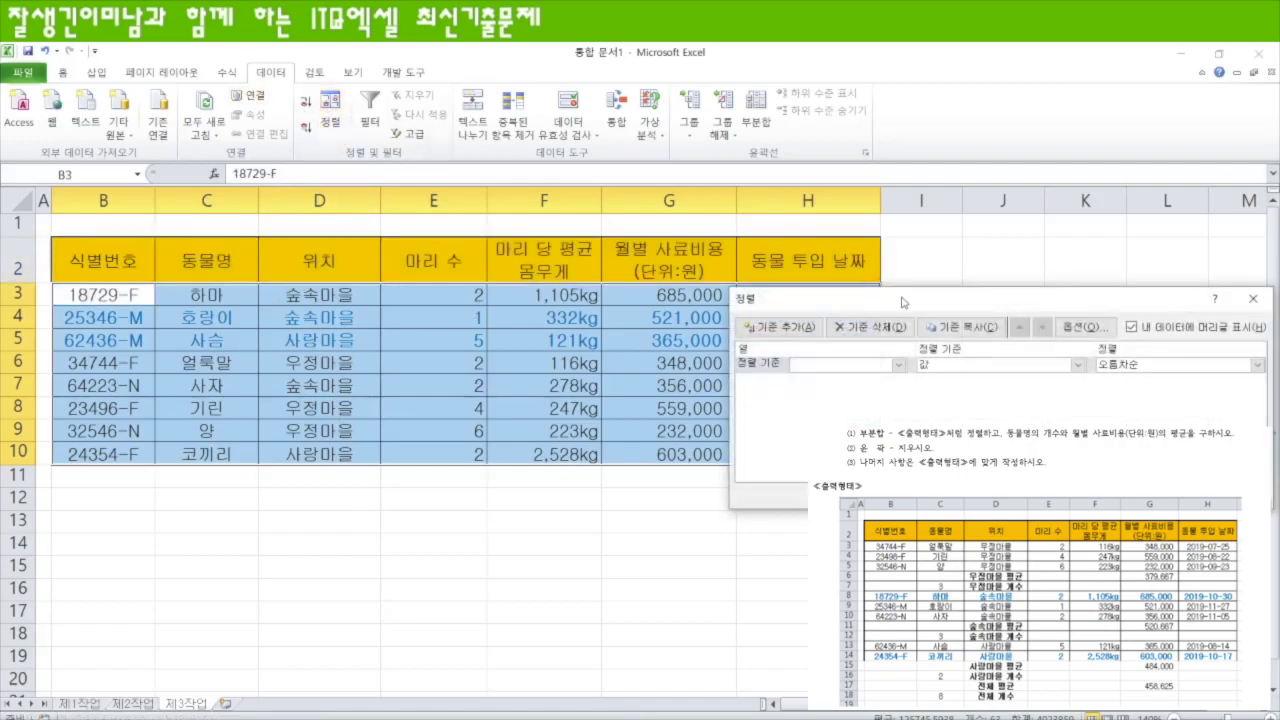
{"action": "left_click_drag", "start_coordinate": [902, 302], "coordinate": [520, 284]}
{"action": "left_click", "coordinate": [517, 346]}
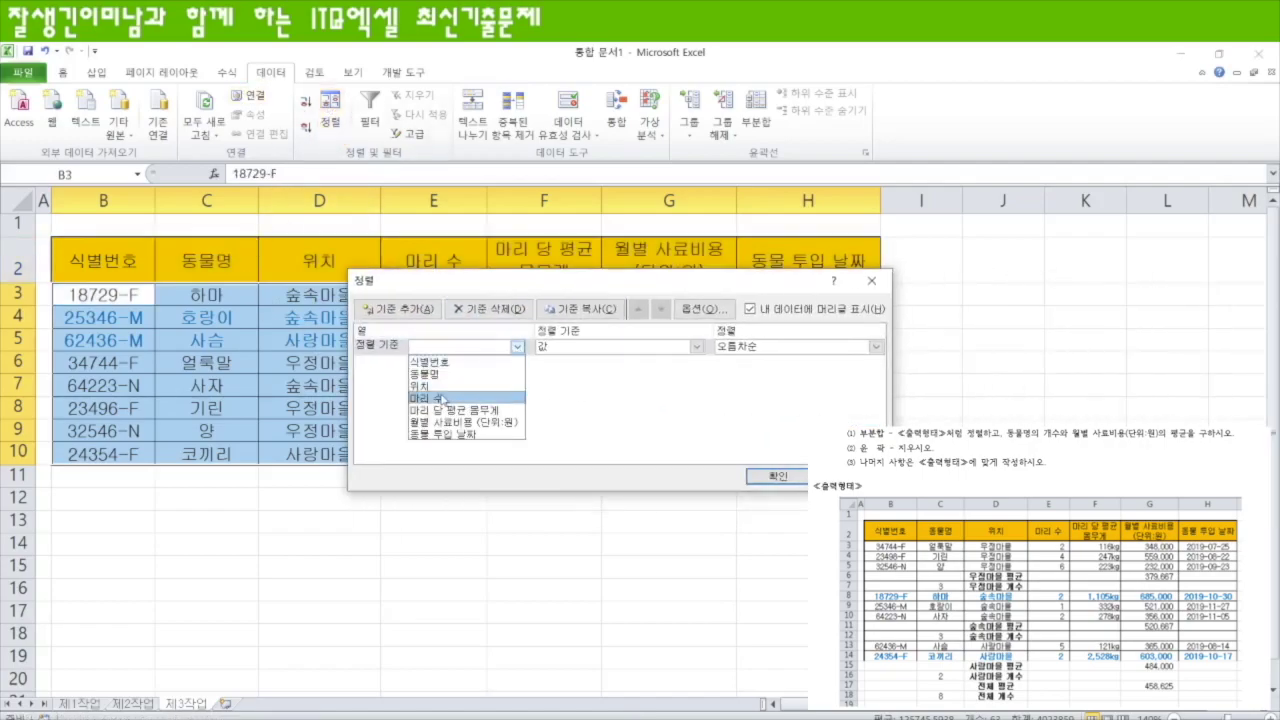
{"action": "left_click", "coordinate": [420, 386]}
{"action": "left_click_drag", "start_coordinate": [539, 285], "coordinate": [536, 354]}
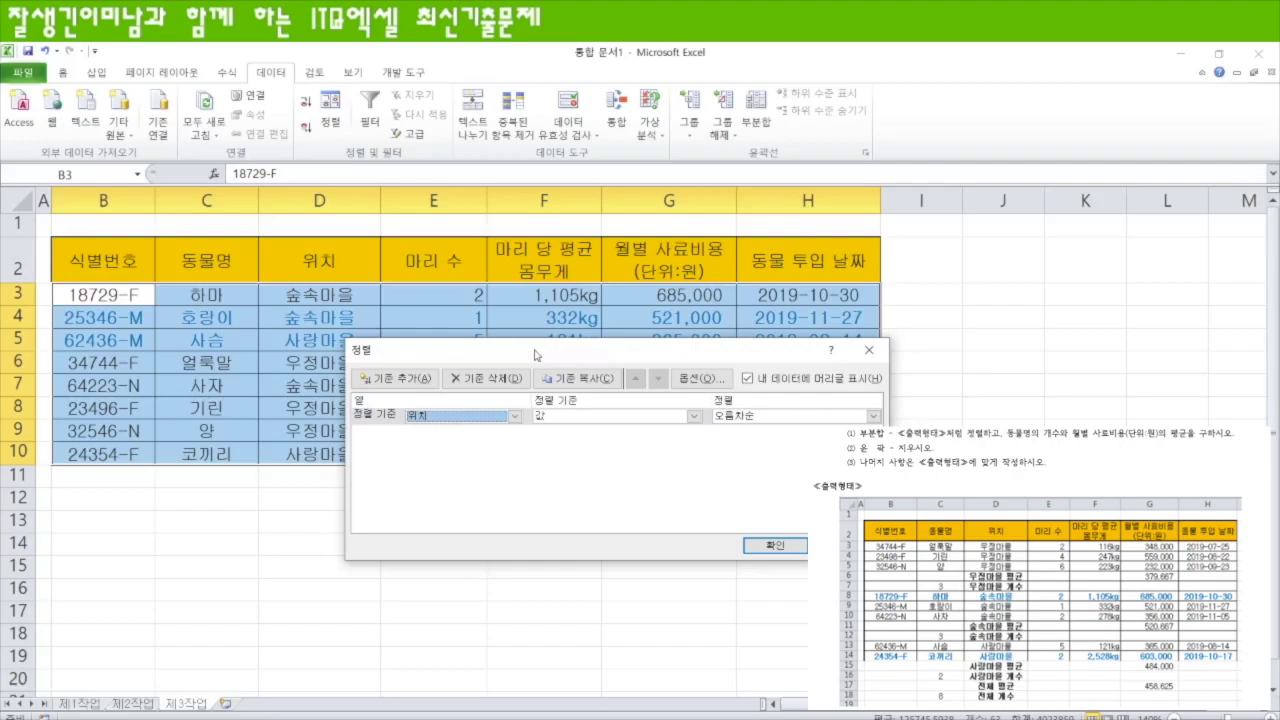
{"action": "left_click", "coordinate": [873, 416]}
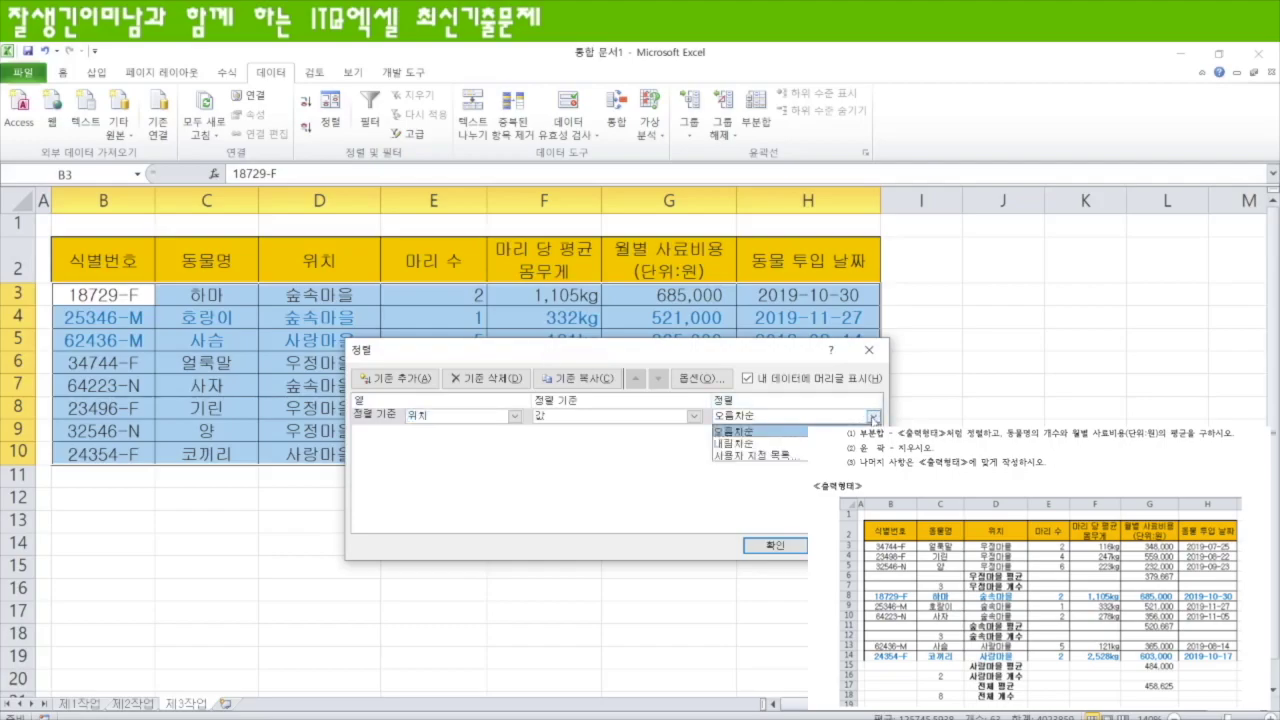
{"action": "left_click", "coordinate": [779, 443]}
{"action": "left_click", "coordinate": [791, 543]}
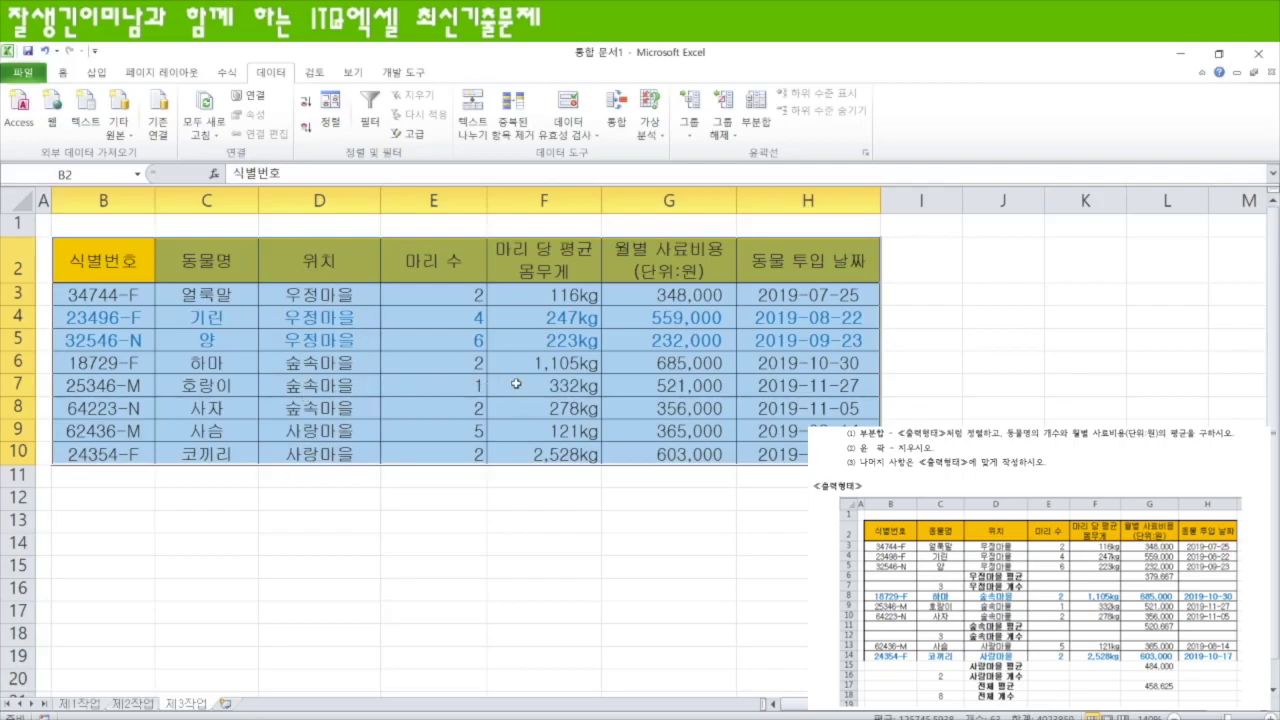
{"action": "left_click", "coordinate": [756, 115]}
{"action": "left_click_drag", "start_coordinate": [622, 323], "coordinate": [593, 276]}
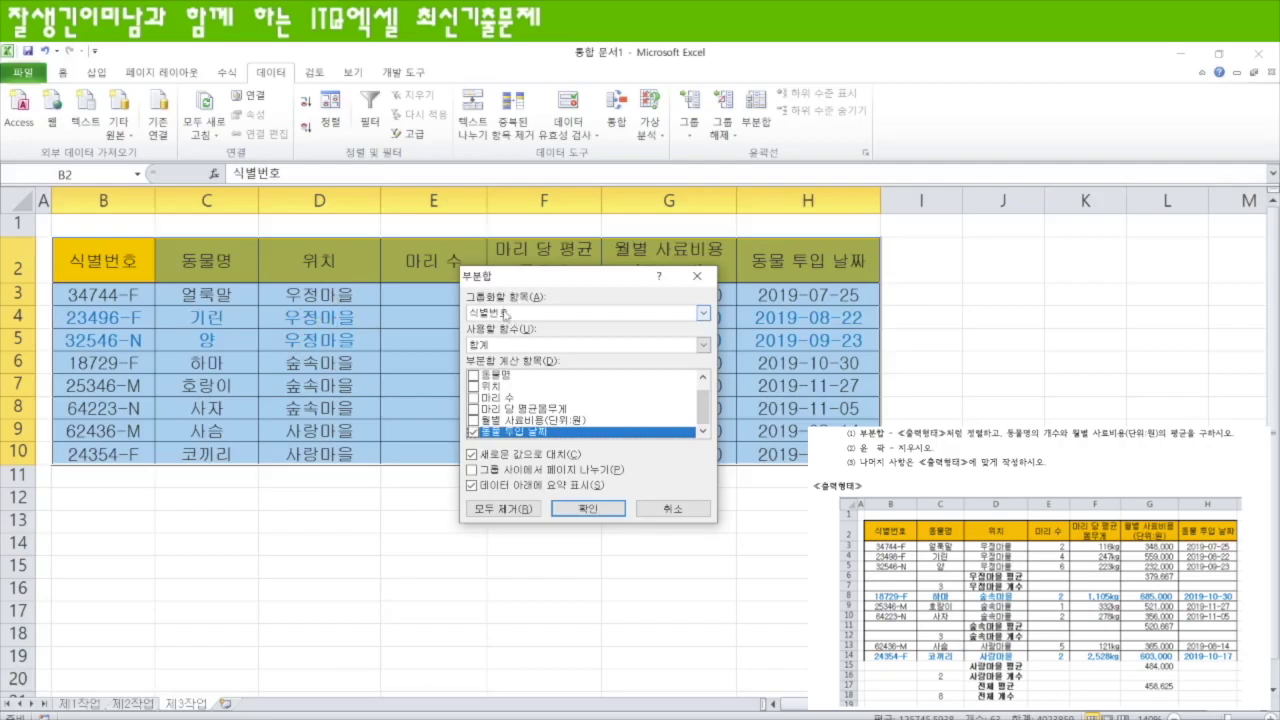
- Subtotal with 개수 of 동물명 at each change in 위치, excluding 동물 투입 날짜
{"action": "left_click", "coordinate": [703, 314]}
{"action": "left_click", "coordinate": [563, 346]}
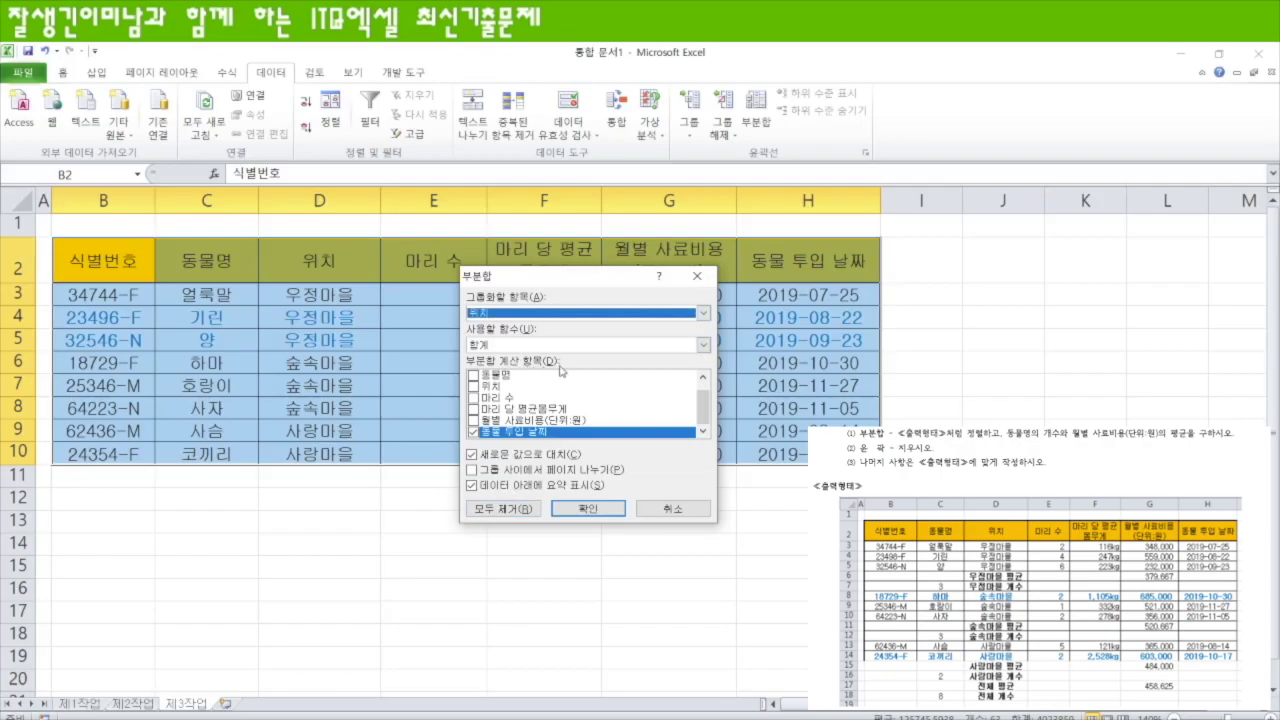
{"action": "left_click", "coordinate": [703, 344]}
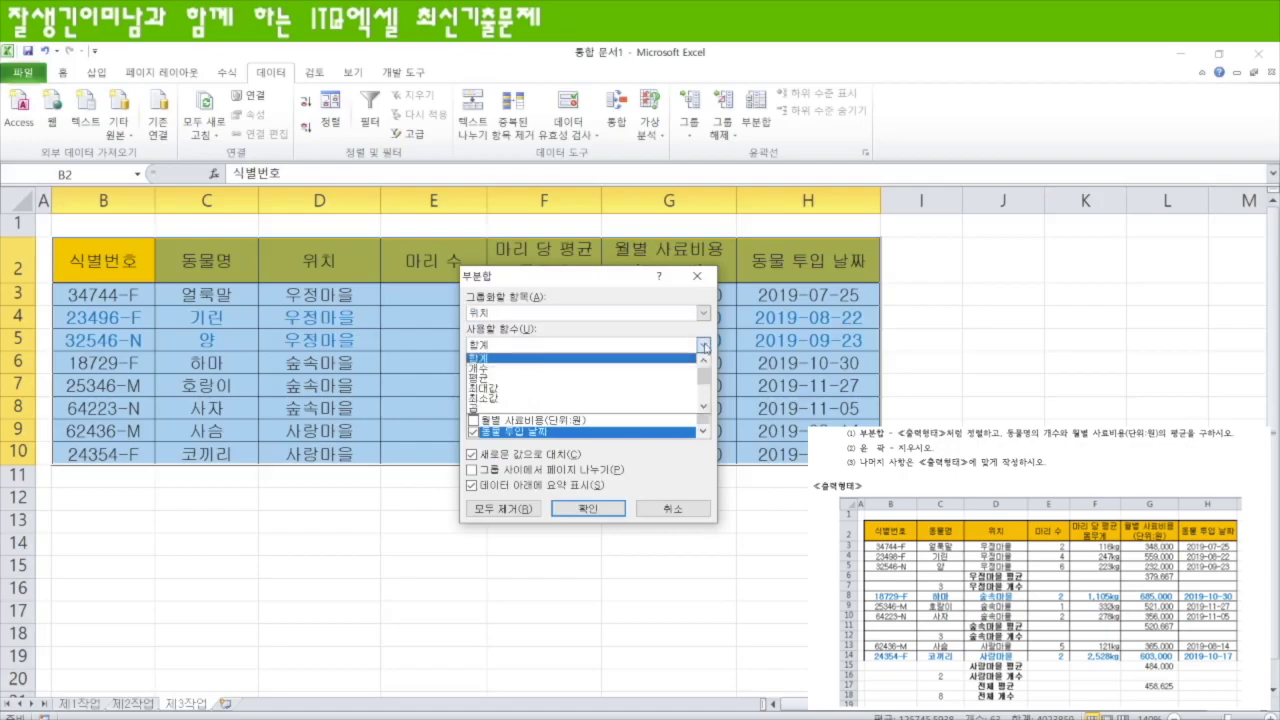
{"action": "left_click", "coordinate": [585, 369]}
{"action": "left_click", "coordinate": [473, 375]}
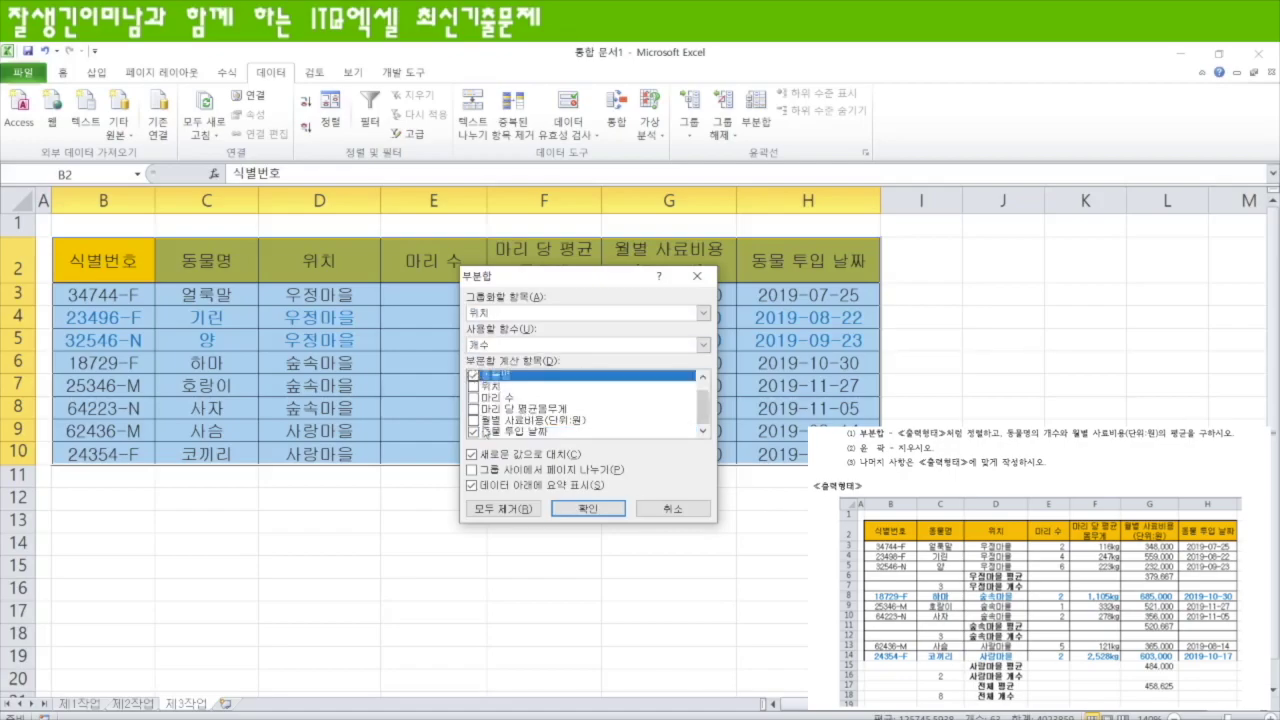
{"action": "left_click", "coordinate": [473, 432]}
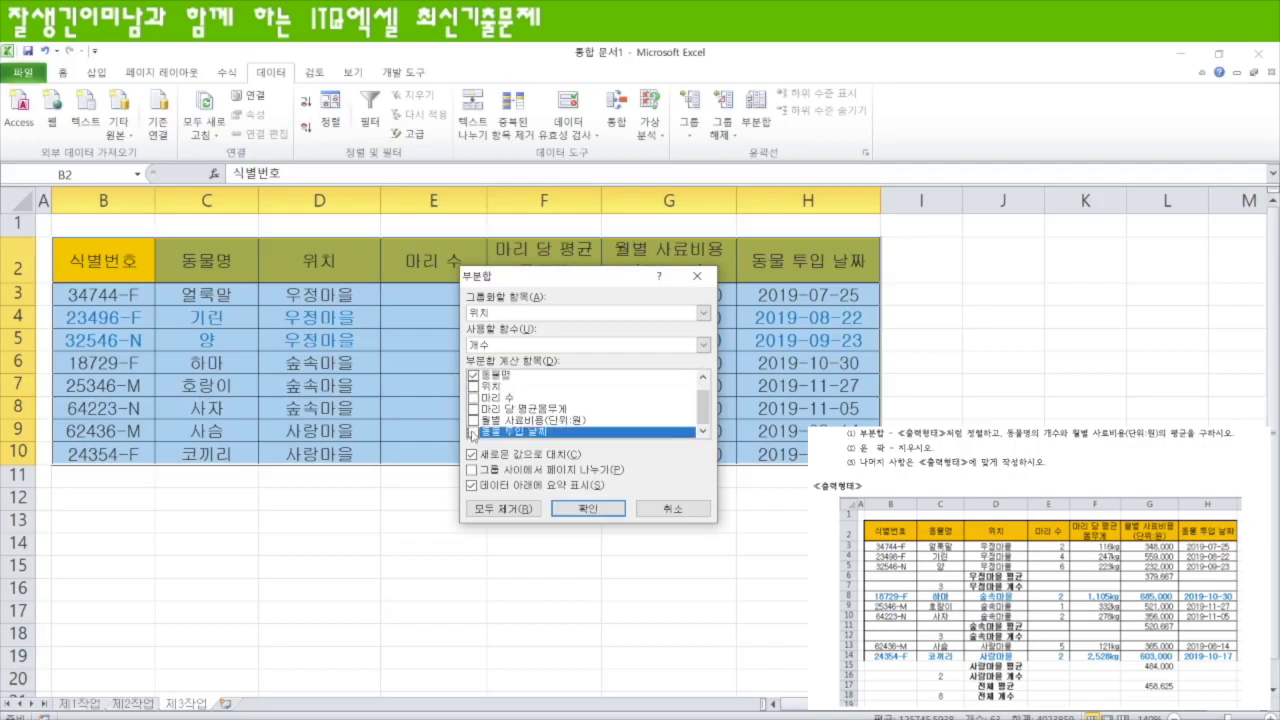
{"action": "left_click", "coordinate": [590, 510]}
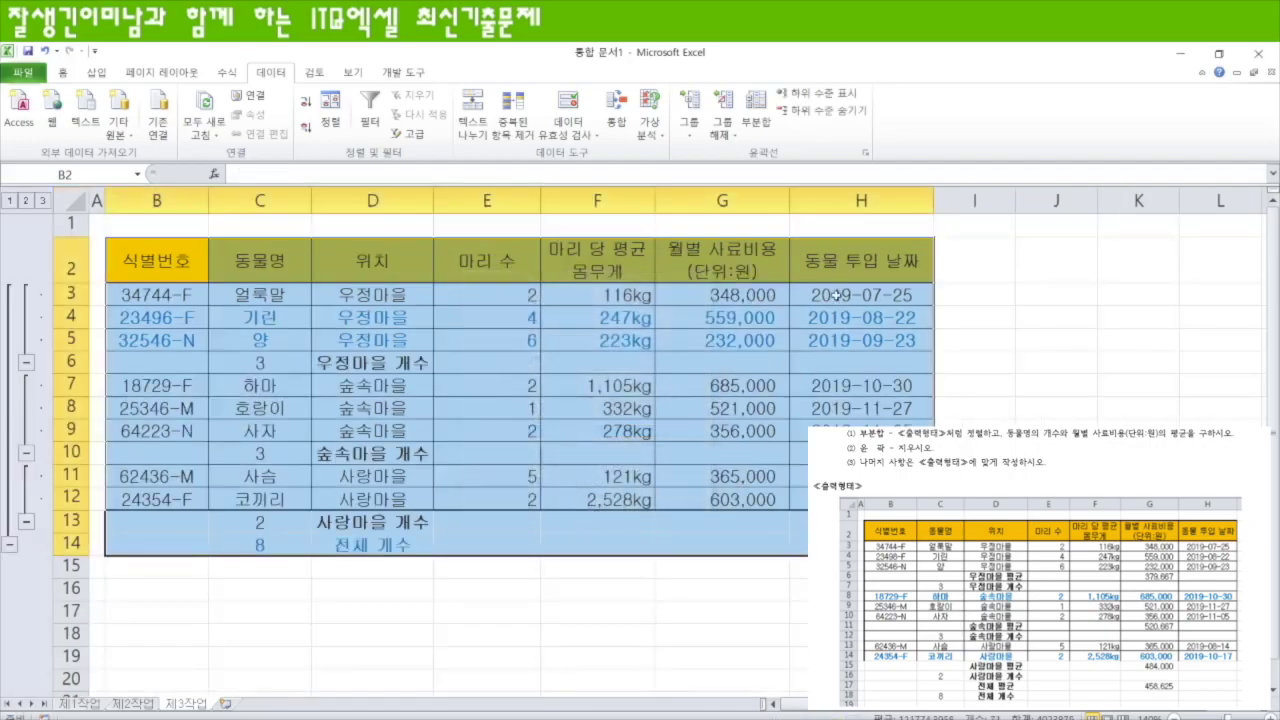
- Add 평균 subtotals of 월별 사료비용 per 위치 without replacing the count subtotals
{"action": "left_click", "coordinate": [757, 112]}
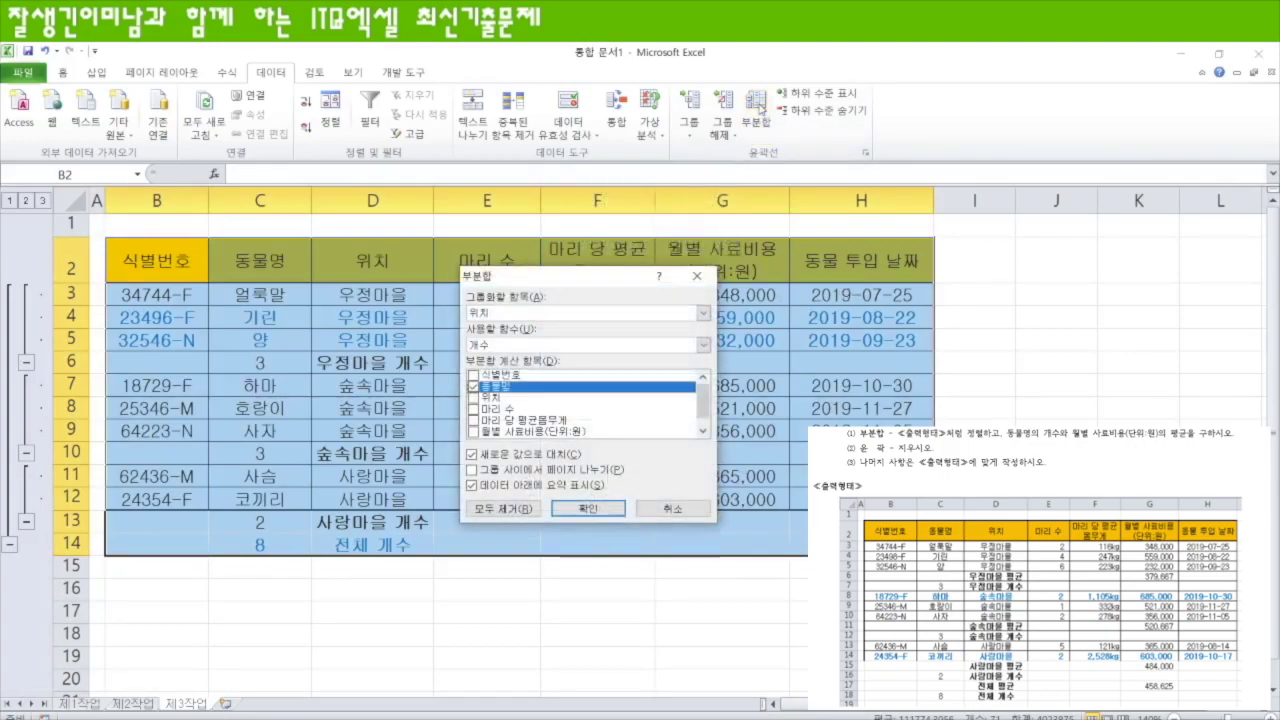
{"action": "left_click", "coordinate": [704, 344]}
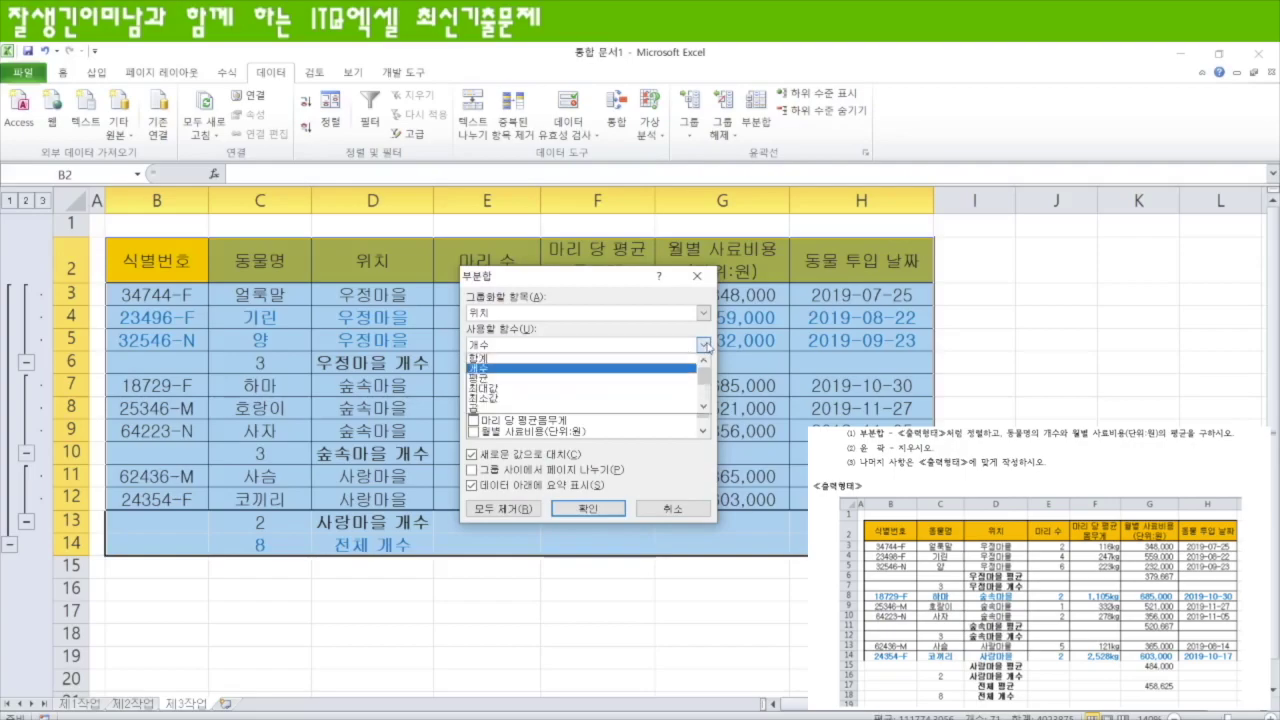
{"action": "left_click", "coordinate": [522, 378]}
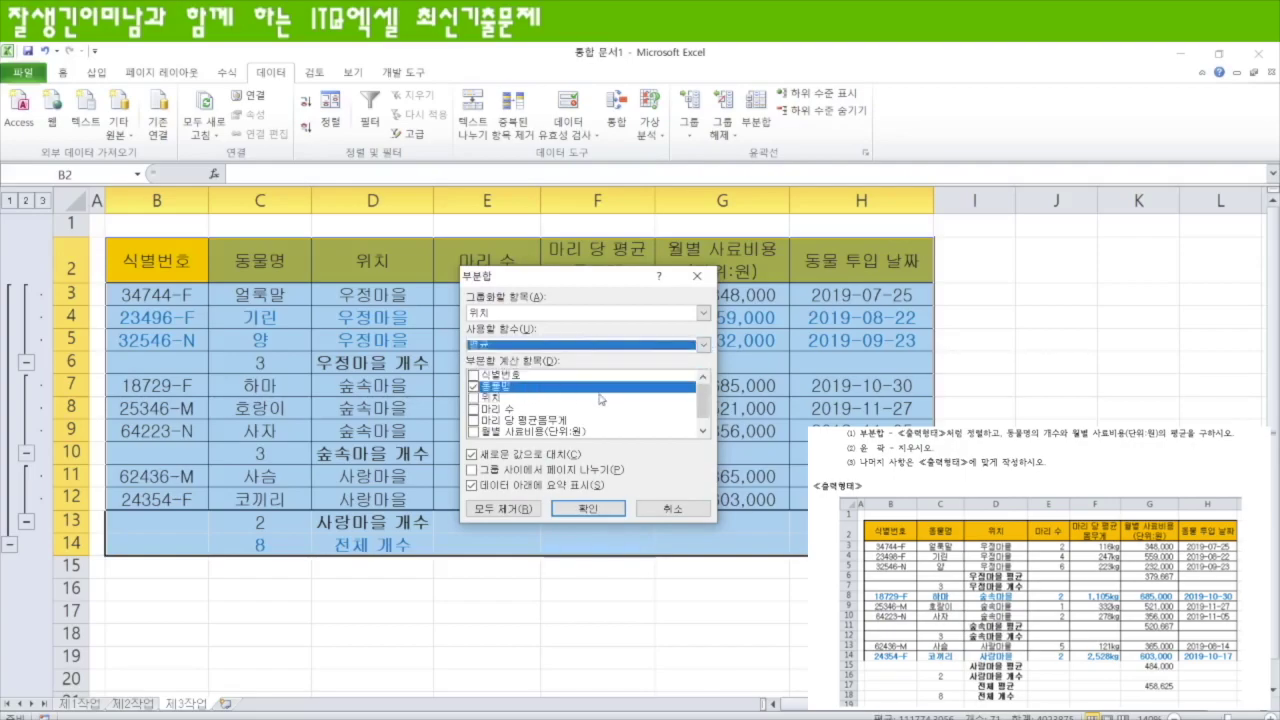
{"action": "left_click", "coordinate": [474, 431]}
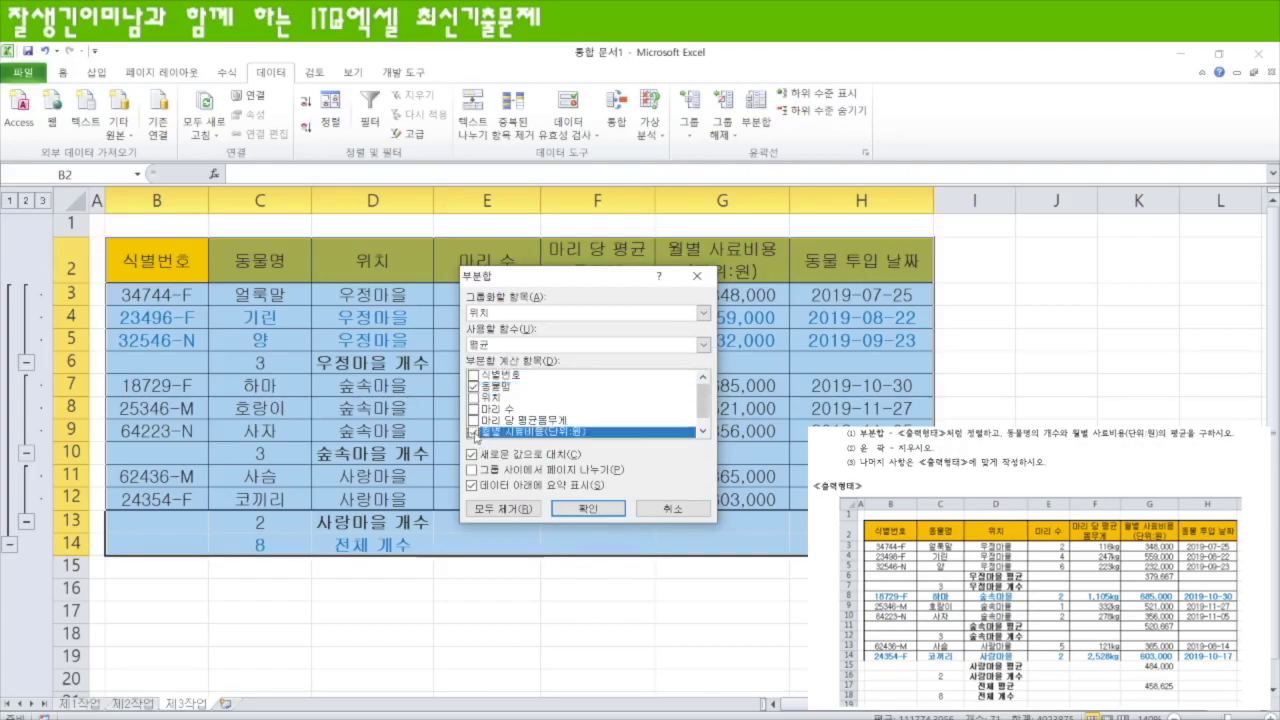
{"action": "left_click", "coordinate": [474, 388]}
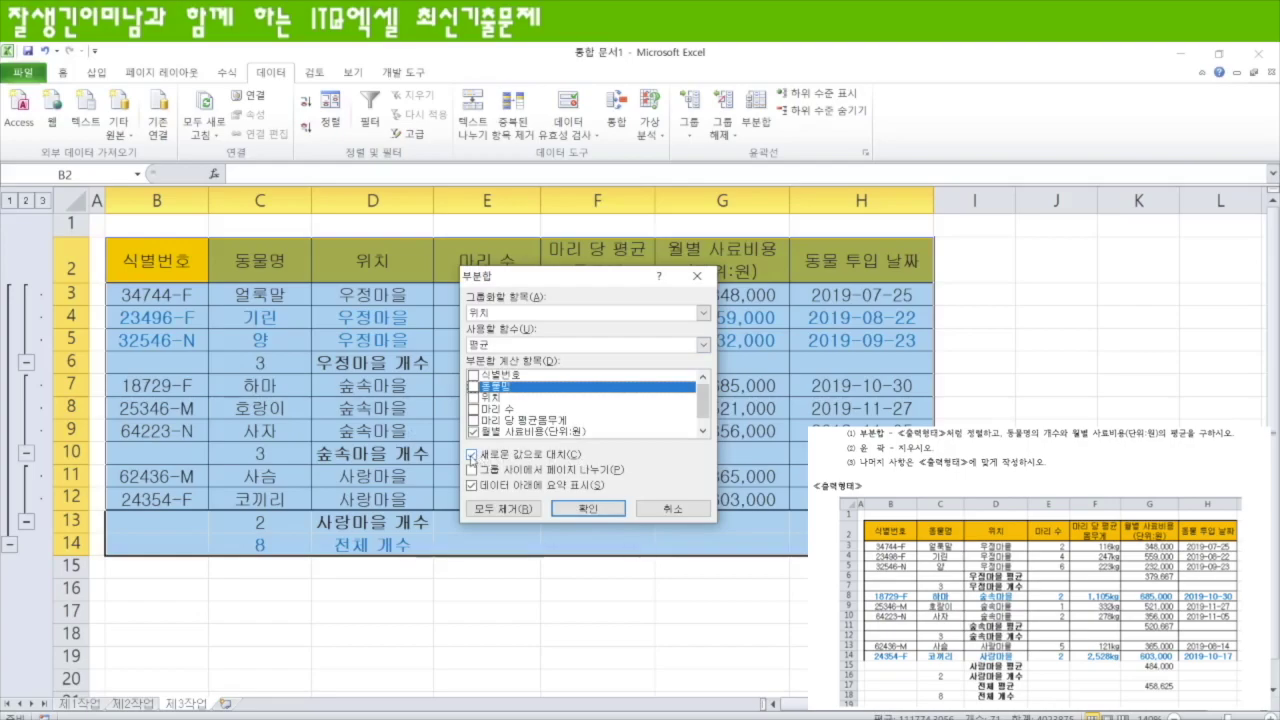
{"action": "left_click", "coordinate": [472, 455]}
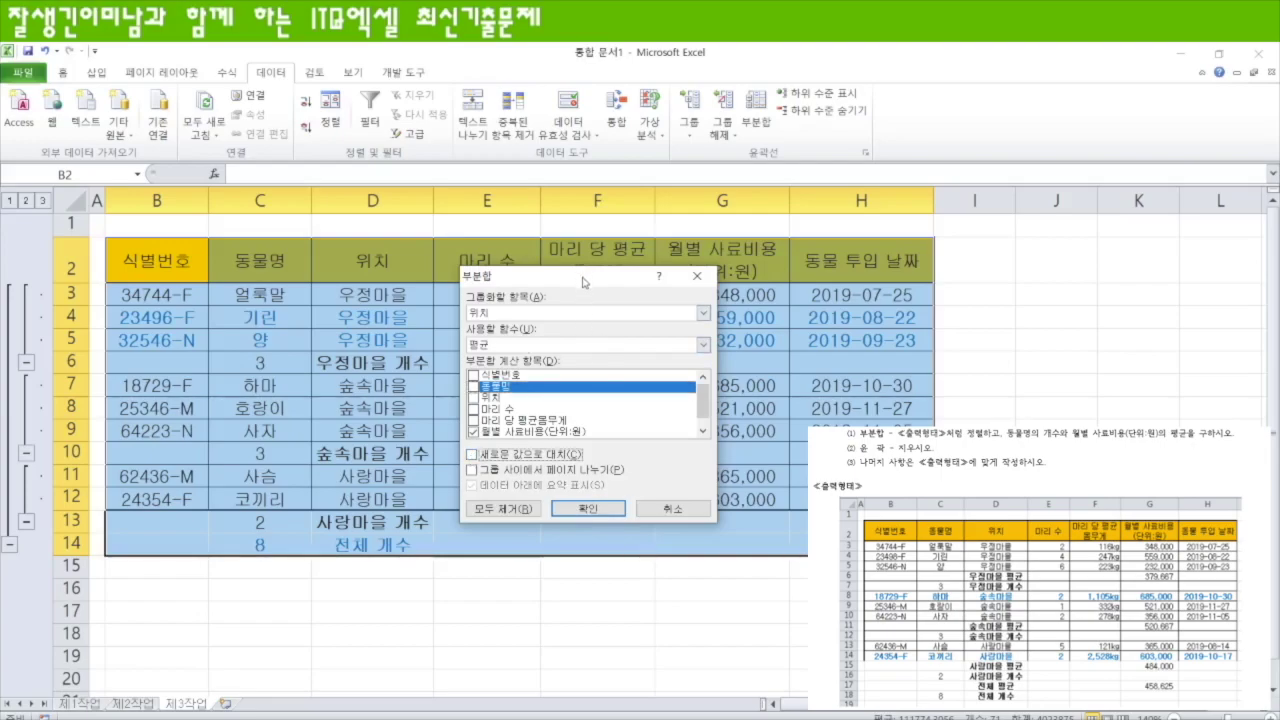
{"action": "left_click_drag", "start_coordinate": [583, 283], "coordinate": [680, 284]}
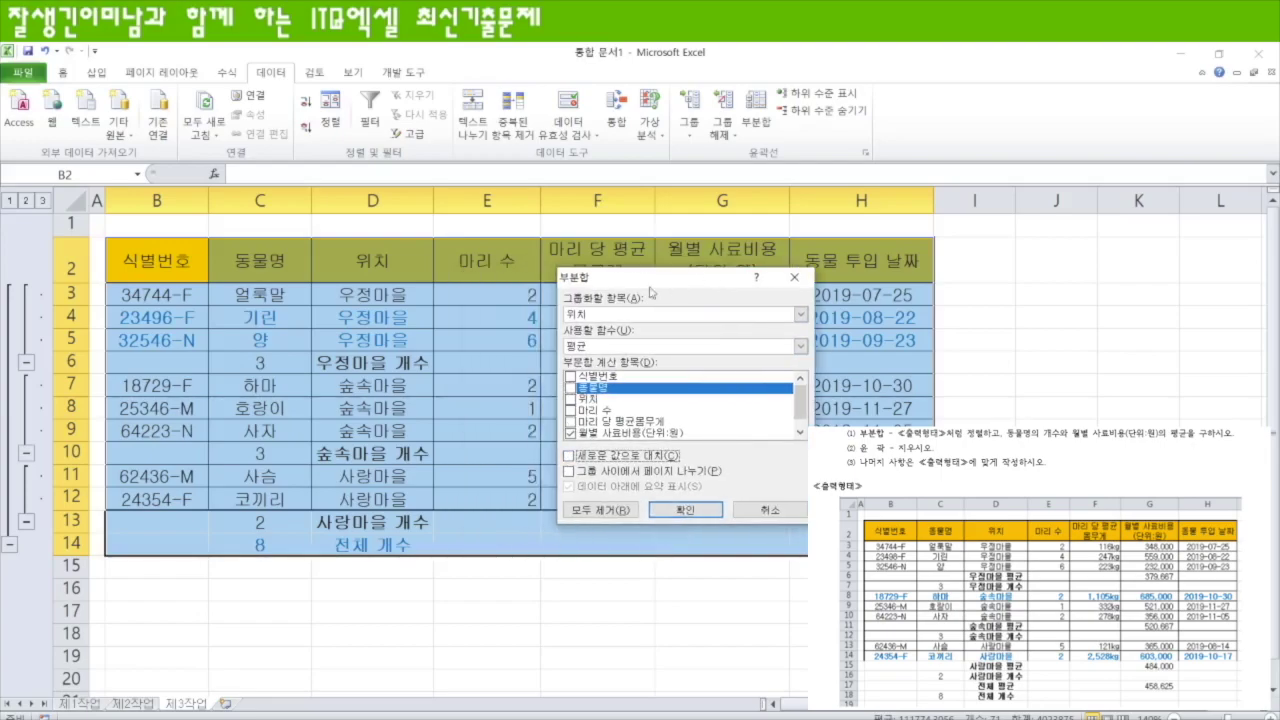
{"action": "left_click", "coordinate": [686, 512]}
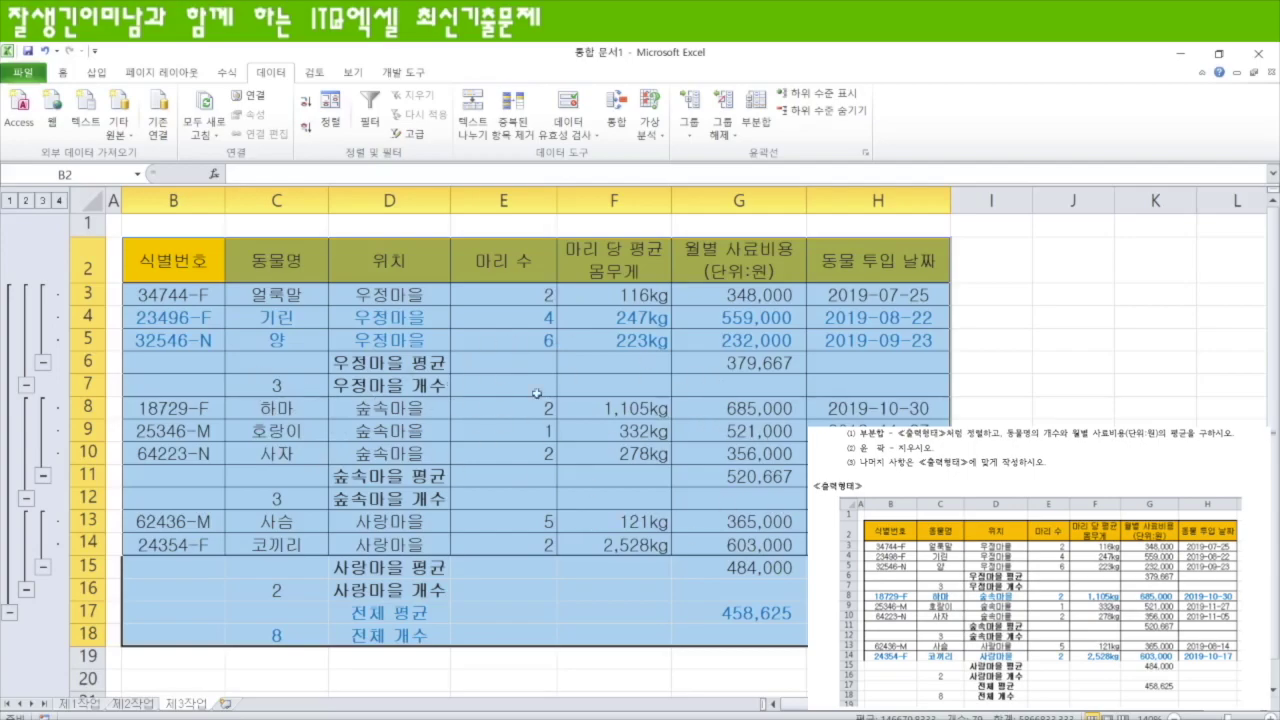
- Clear the outline (윤곽 지우기) from the subtotalled zoo table
{"action": "scroll", "coordinate": [717, 500], "scroll_direction": "down", "scroll_amount": 3}
{"action": "scroll", "coordinate": [717, 500], "scroll_direction": "up", "scroll_amount": 3}
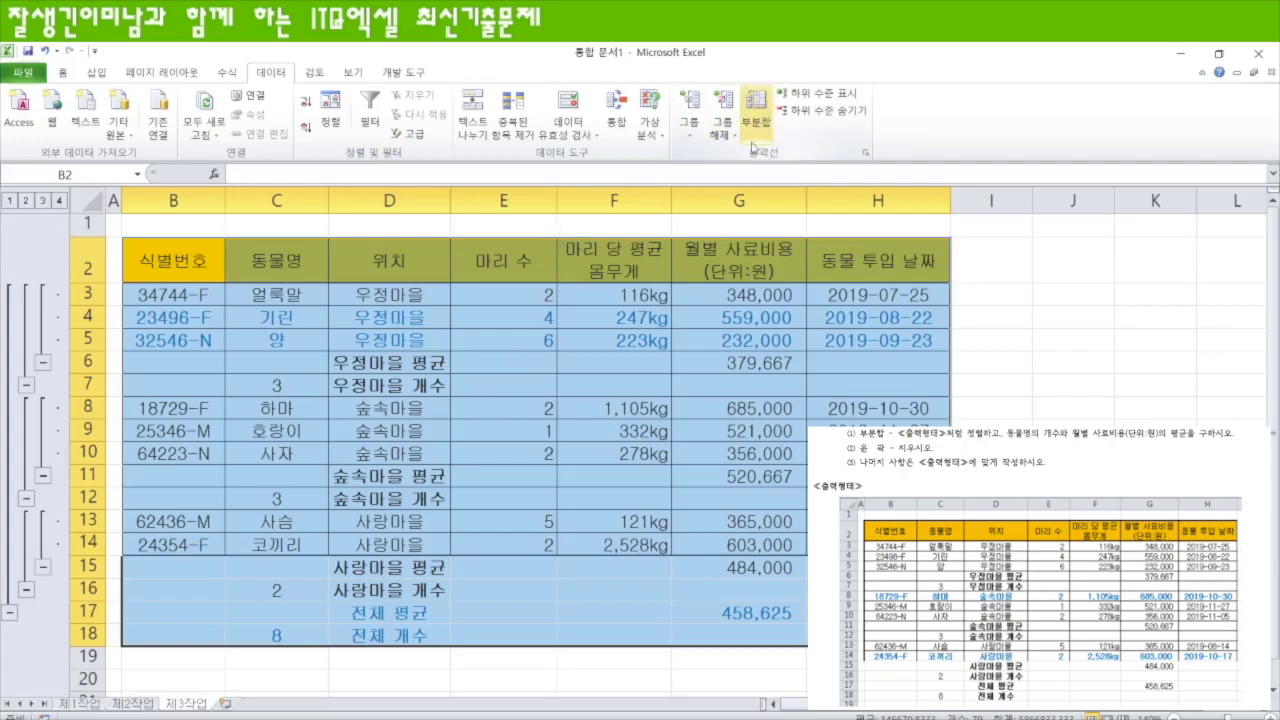
{"action": "left_click", "coordinate": [721, 128]}
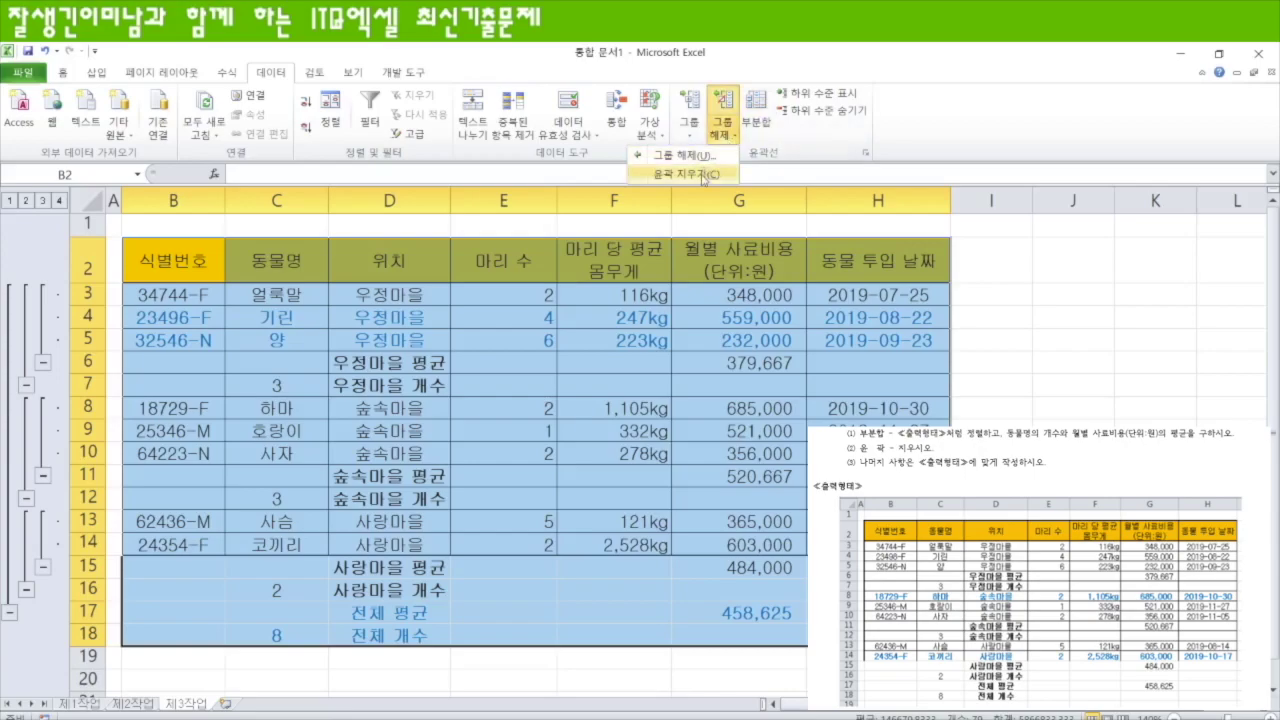
{"action": "left_click", "coordinate": [700, 174]}
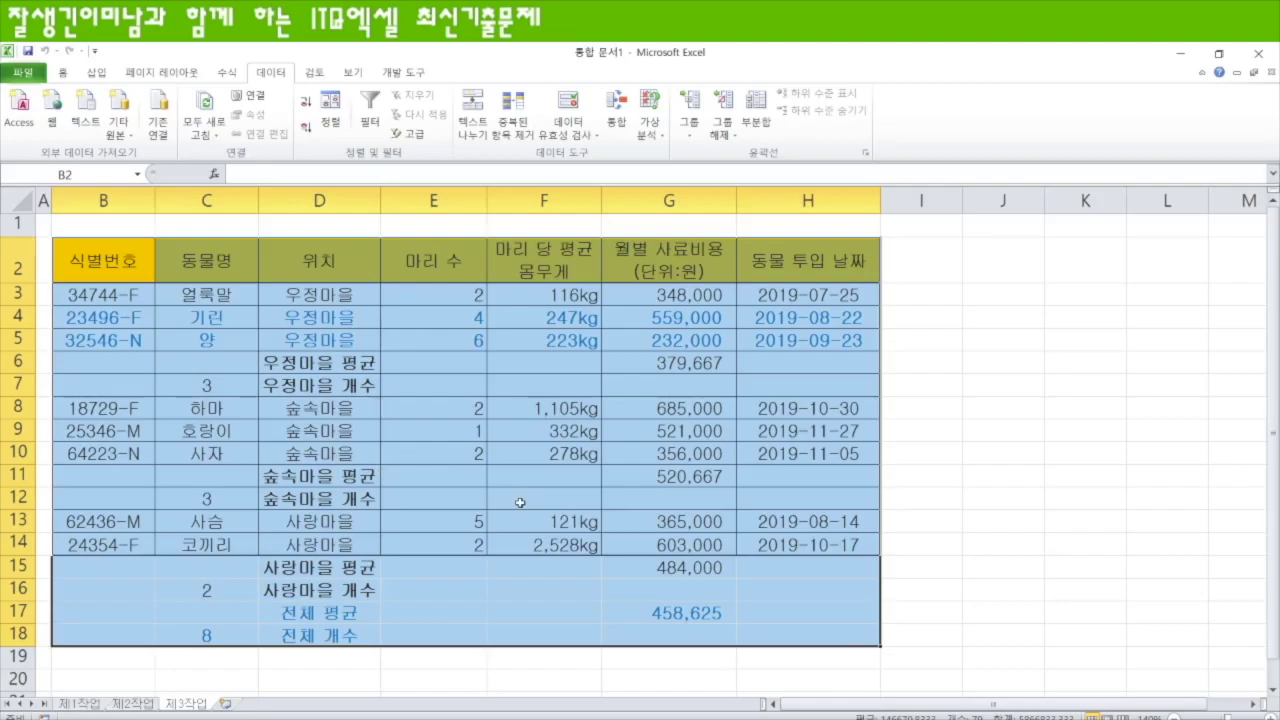
- On 제1작업, chart C4:C6, C8:C11, F4:G6 and F8:G11 as a clustered column chart
{"action": "left_click", "coordinate": [86, 705]}
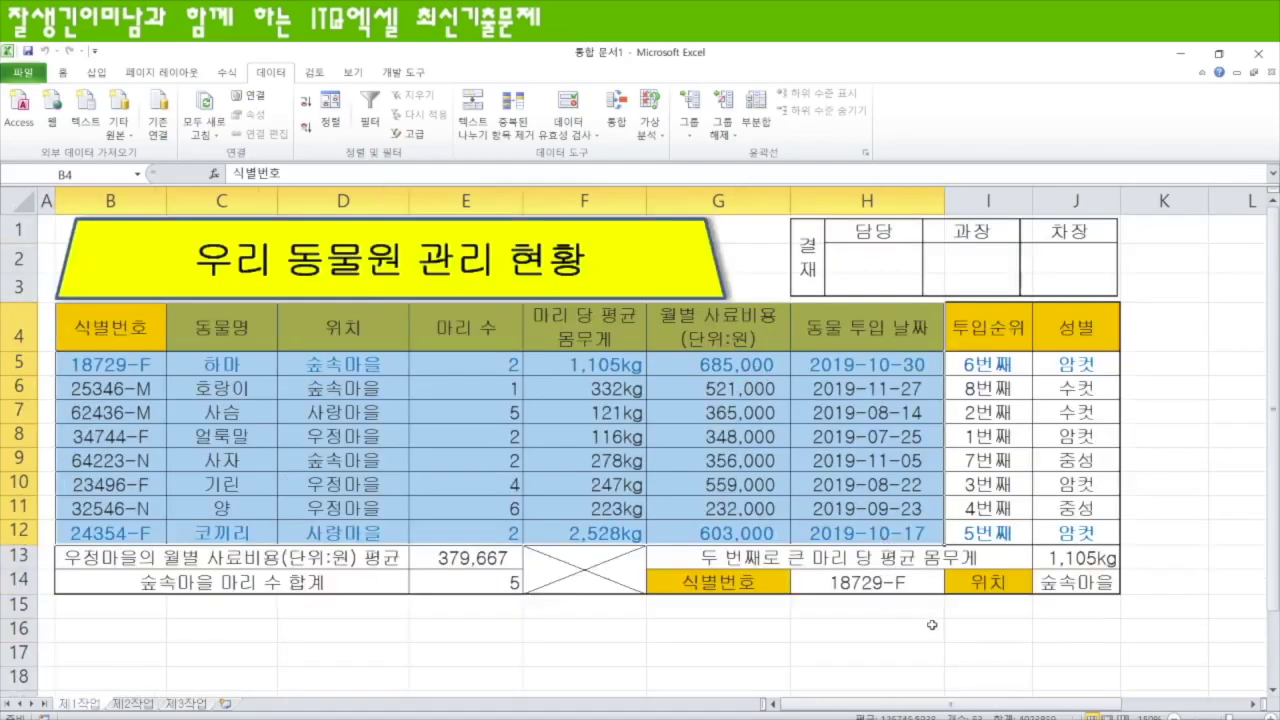
{"action": "left_click", "coordinate": [622, 652]}
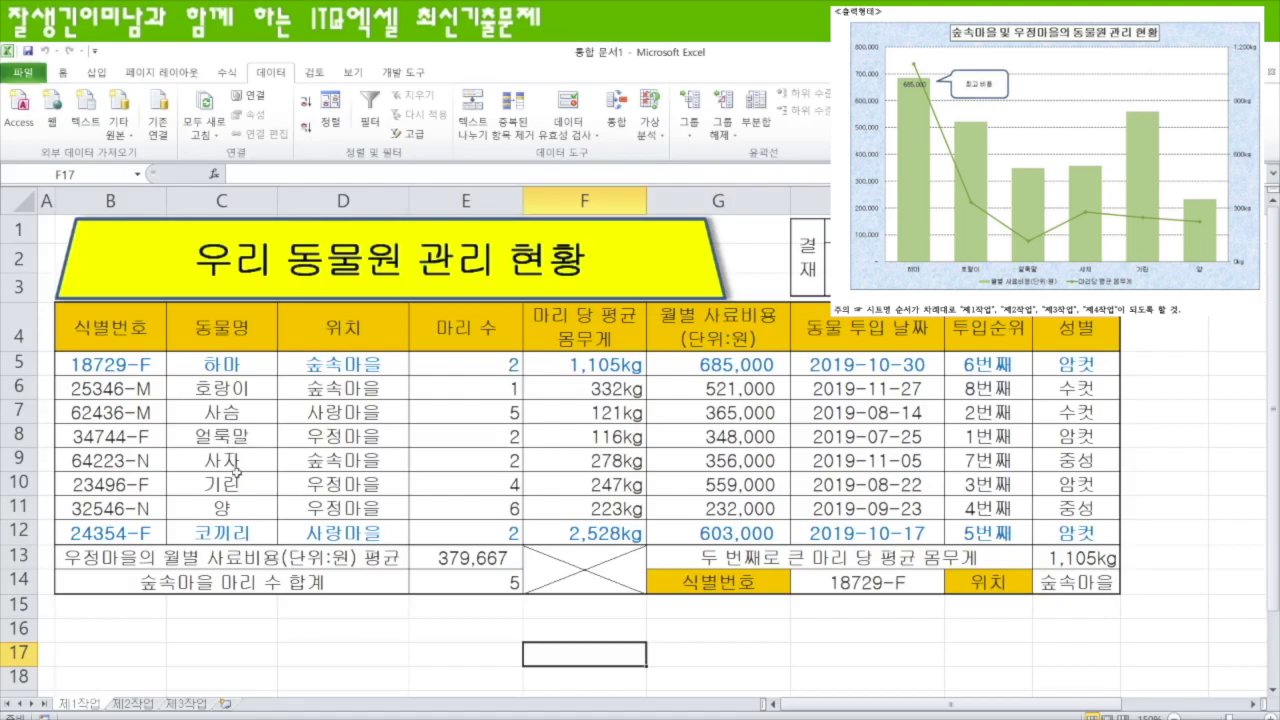
{"action": "left_click_drag", "start_coordinate": [233, 326], "coordinate": [230, 388]}
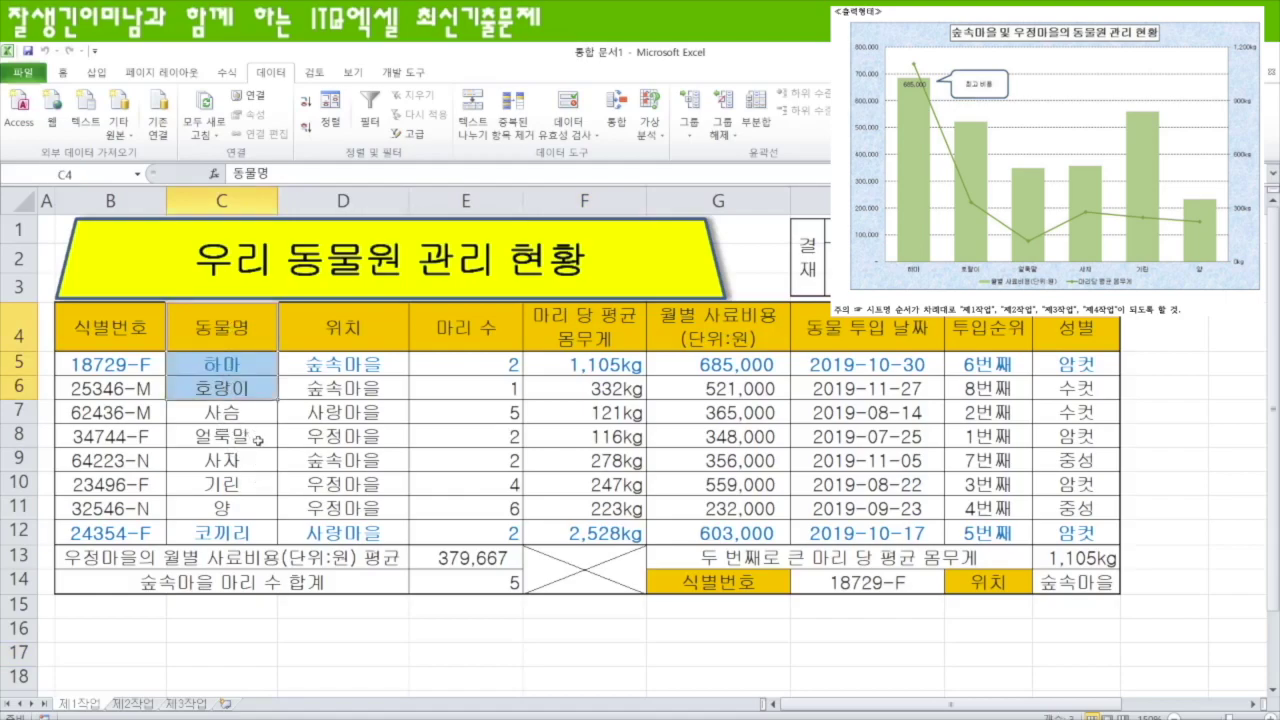
{"action": "left_click_drag", "start_coordinate": [244, 443], "coordinate": [242, 512]}
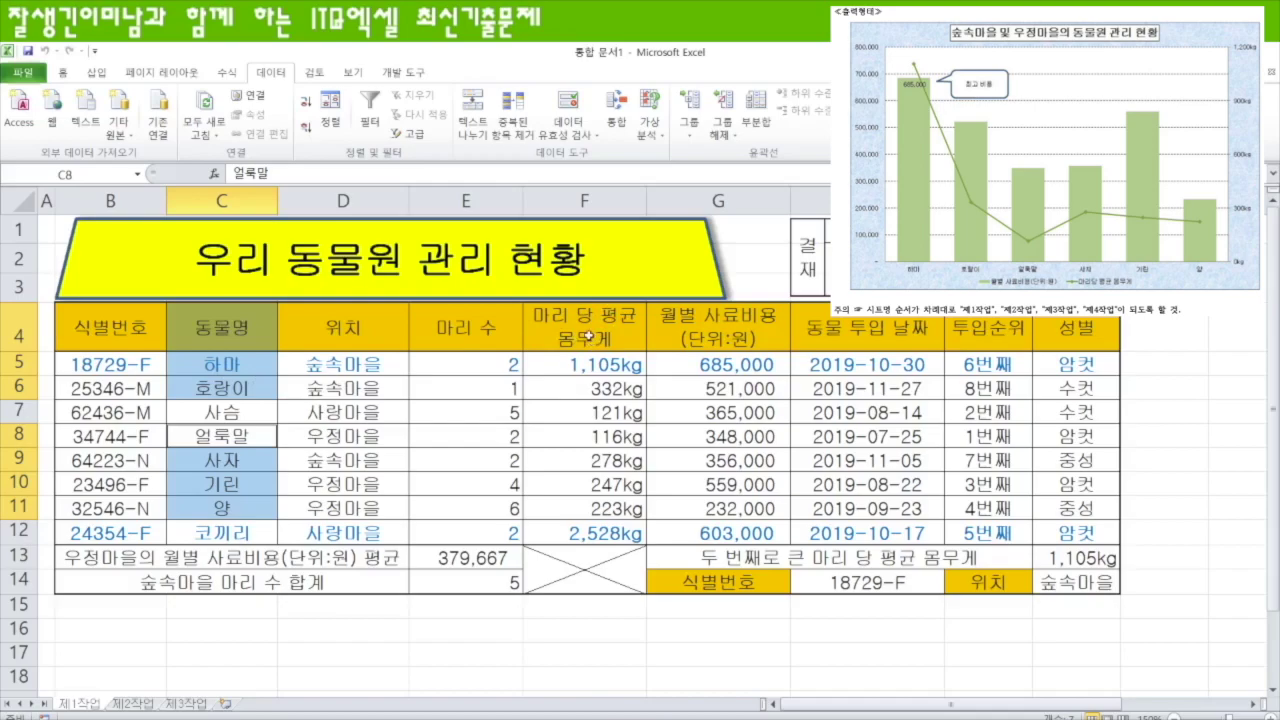
{"action": "left_click_drag", "start_coordinate": [584, 326], "coordinate": [732, 382]}
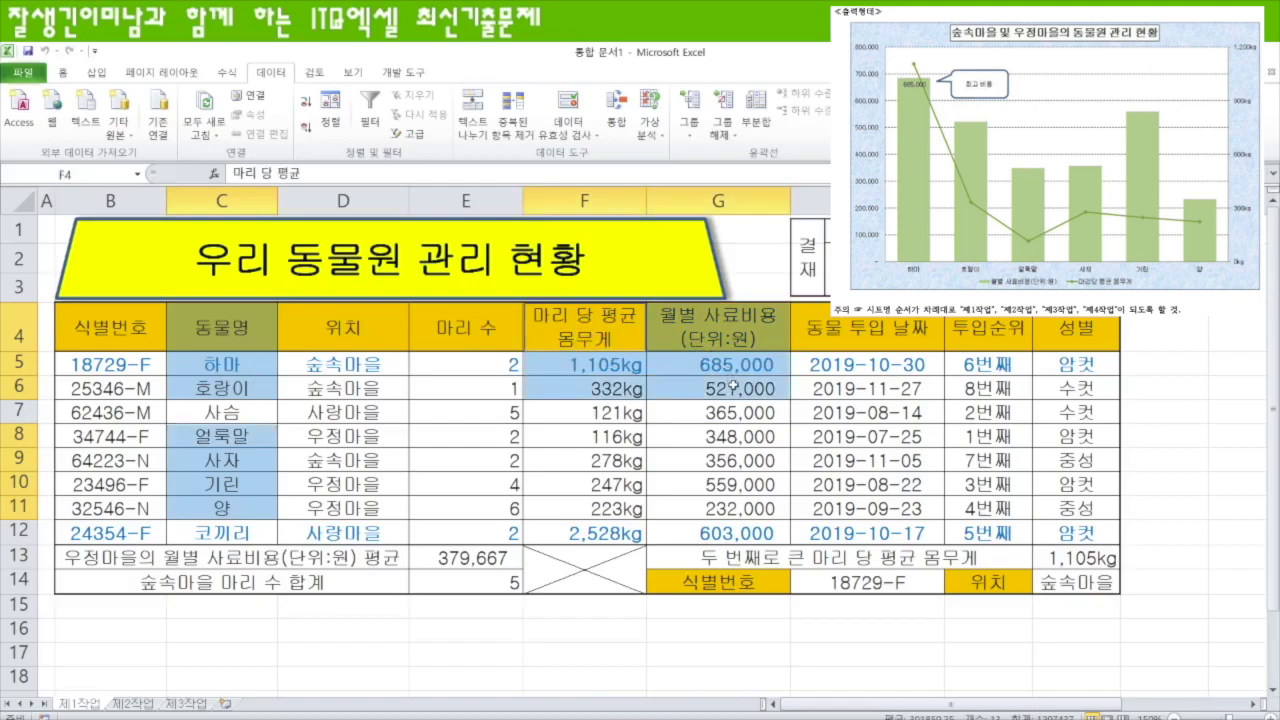
{"action": "left_click_drag", "start_coordinate": [590, 436], "coordinate": [757, 508]}
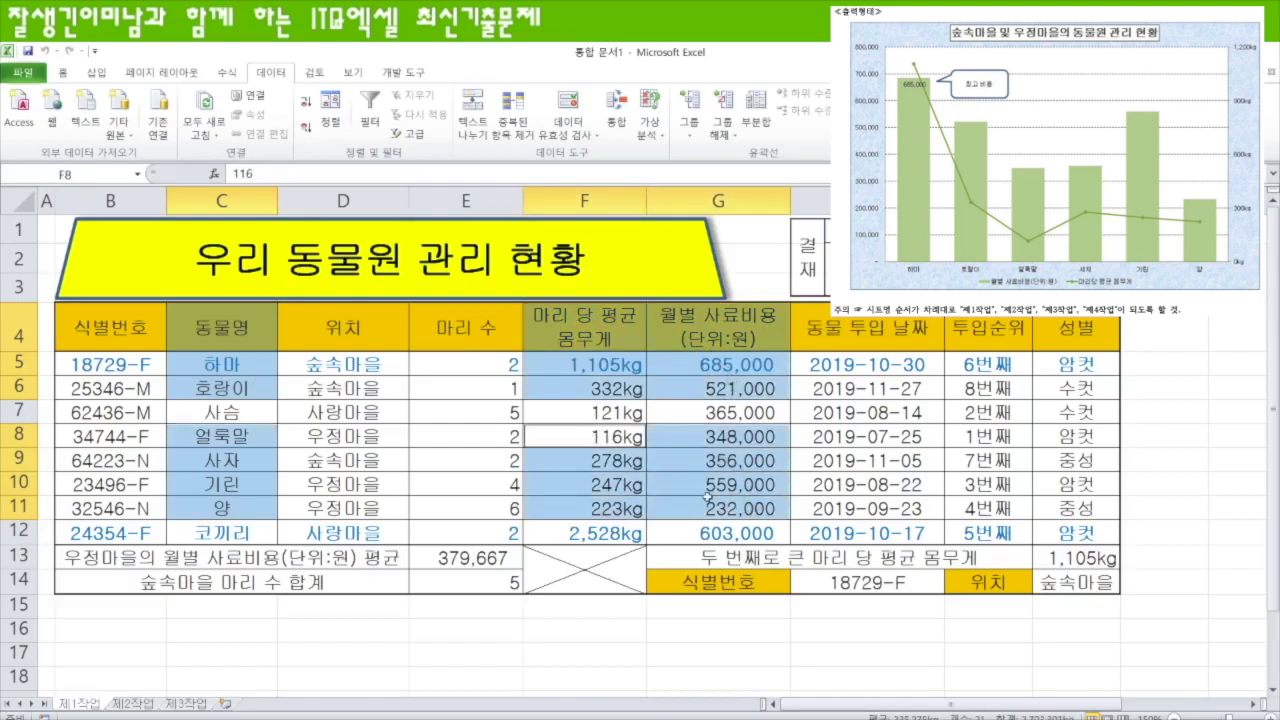
{"action": "left_click", "coordinate": [90, 74]}
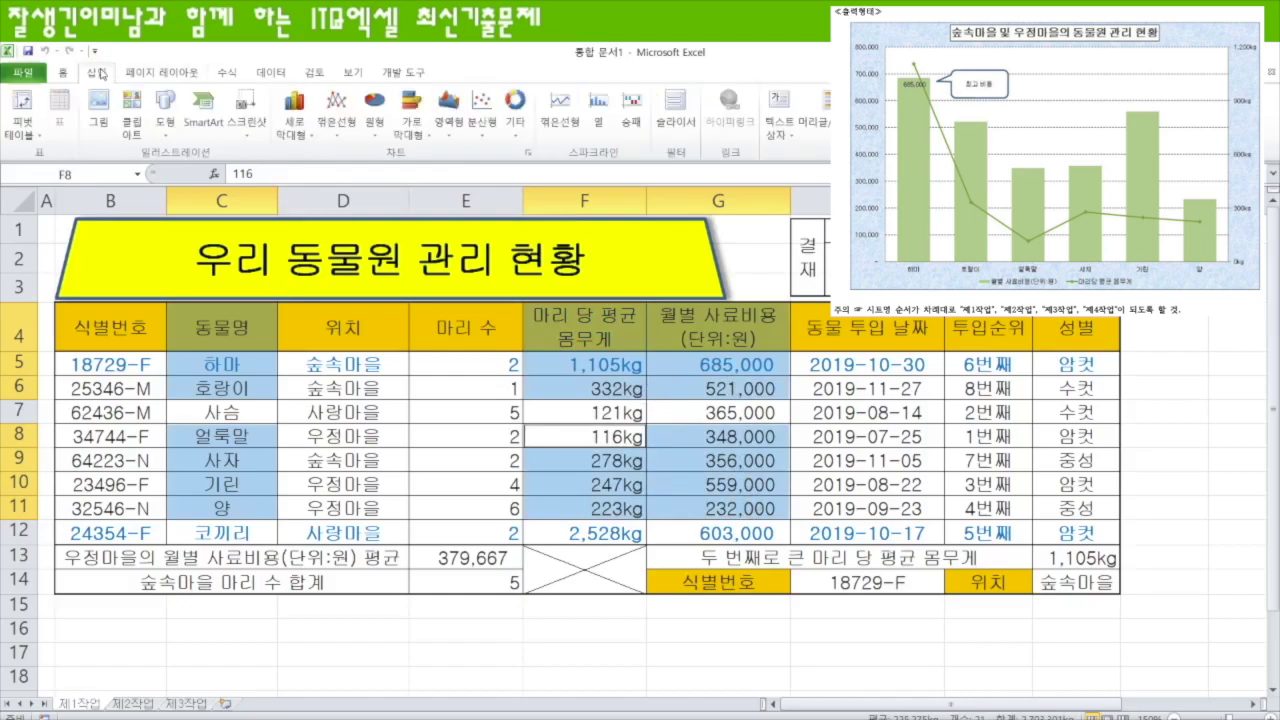
{"action": "left_click", "coordinate": [296, 143]}
{"action": "left_click", "coordinate": [153, 186]}
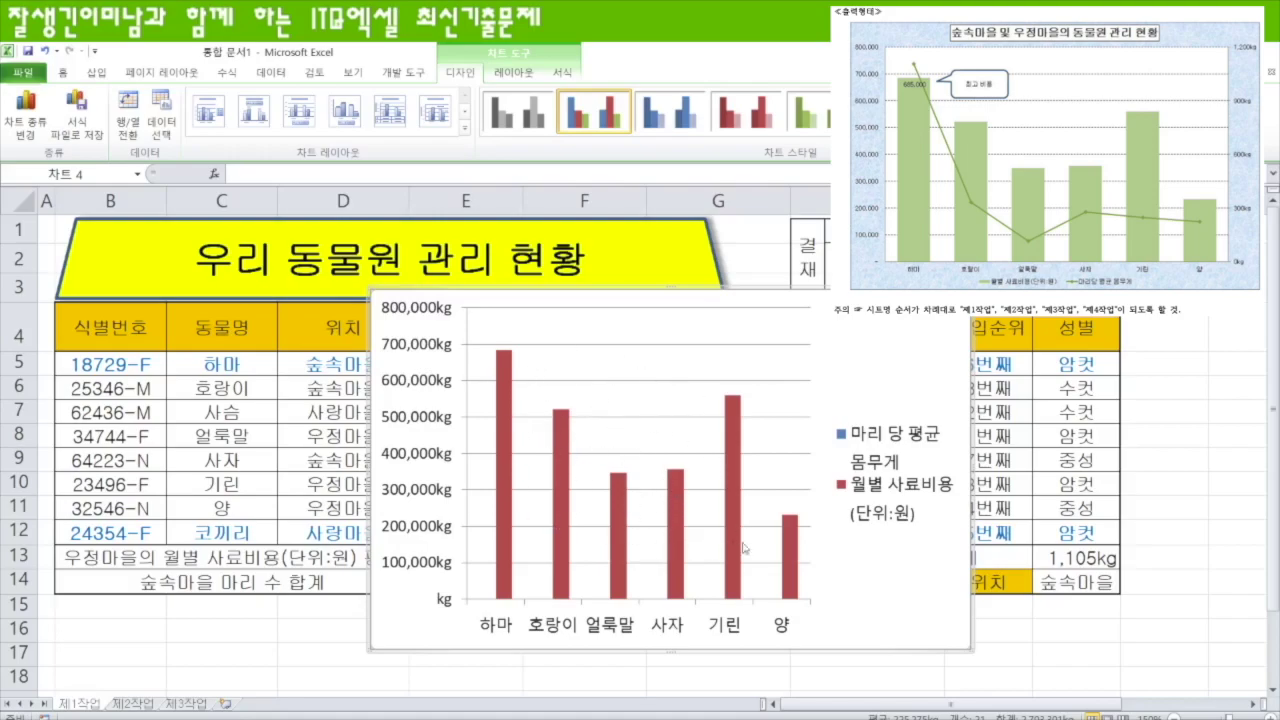
- Move the chart to a new sheet named 제4작업
{"action": "right_click", "coordinate": [898, 360]}
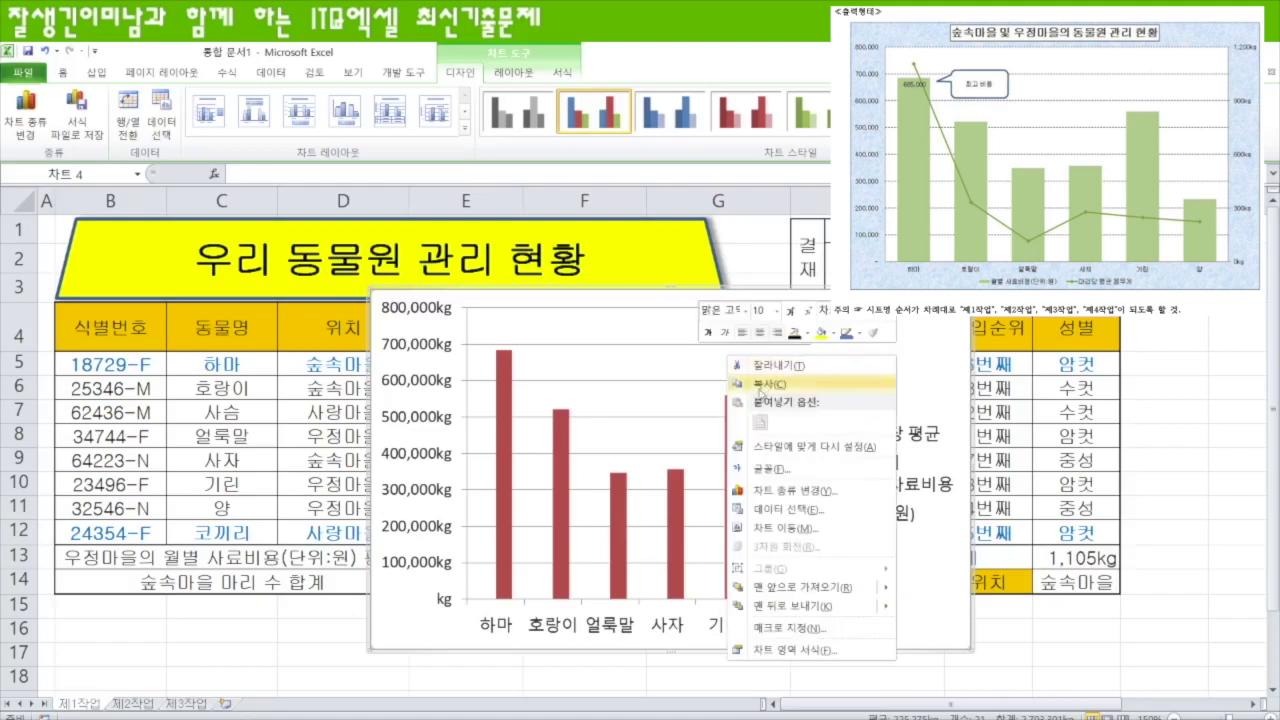
{"action": "left_click", "coordinate": [790, 528]}
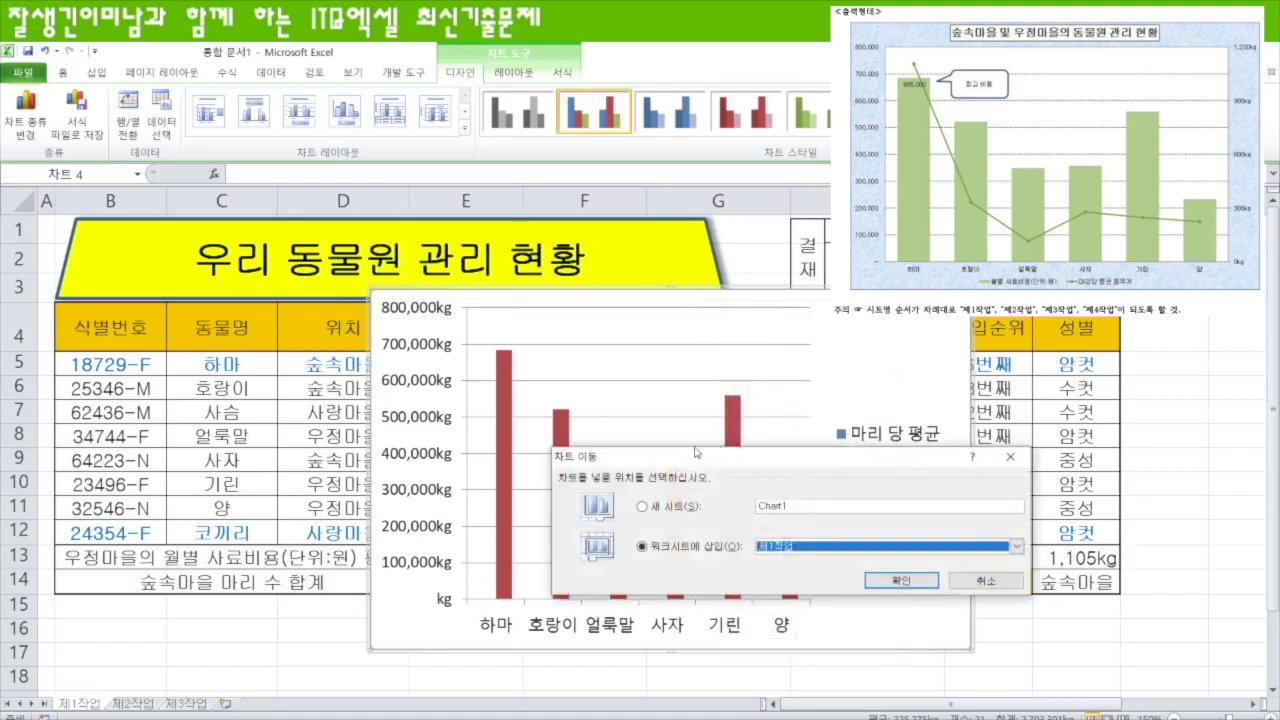
{"action": "left_click", "coordinate": [643, 507]}
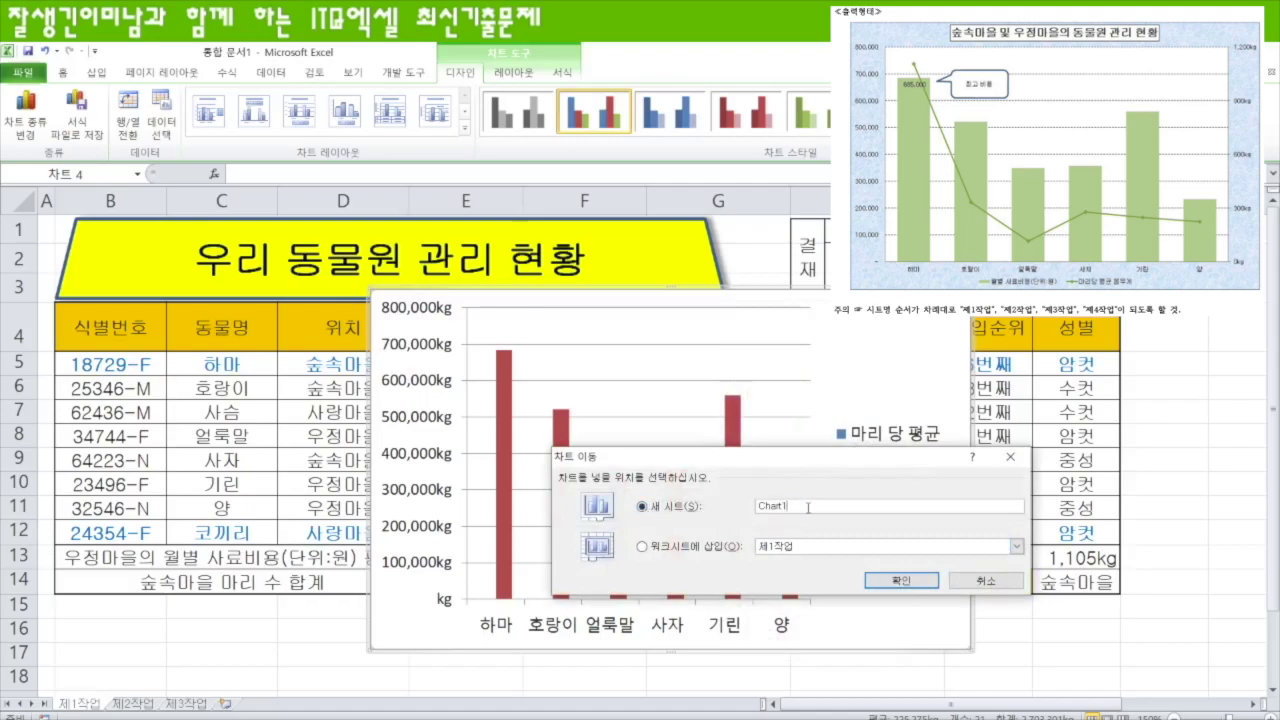
{"action": "type", "text": "w"}
{"action": "type", "text": "4작업"}
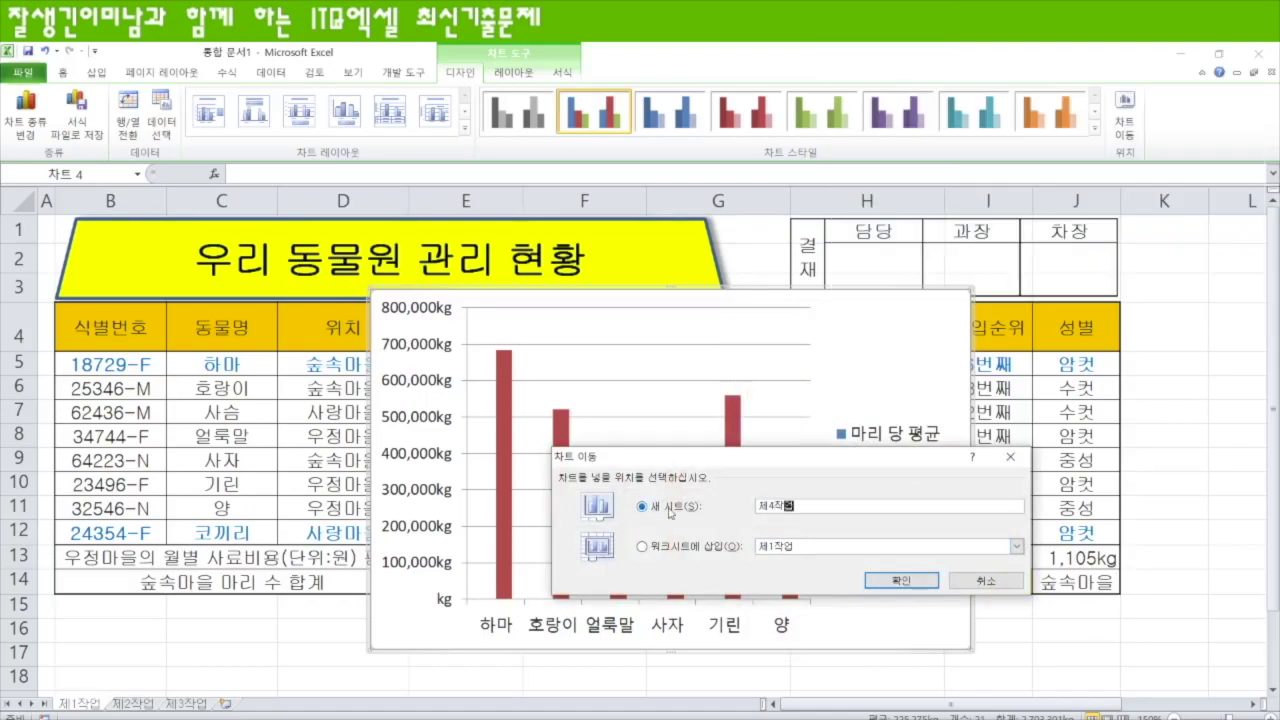
{"action": "key", "text": "Return"}
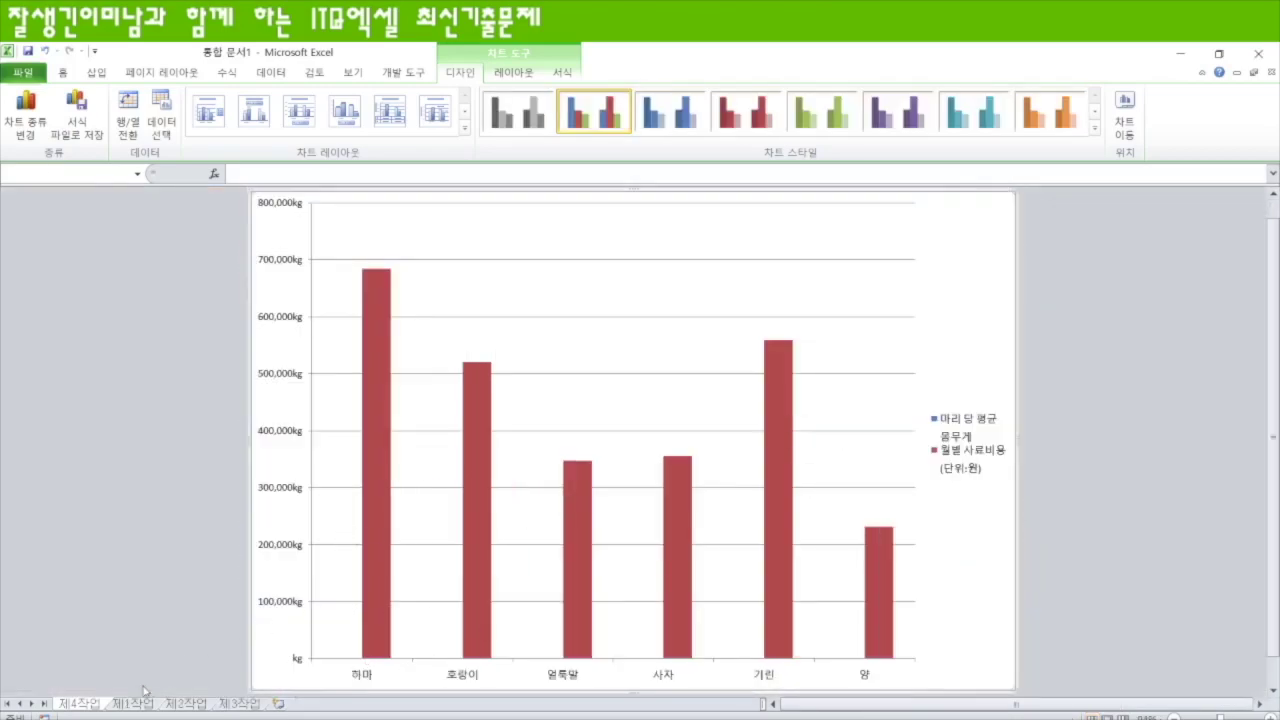
- Place 제4작업 after 제3작업 and give the chart layout 3 and green style 5
{"action": "mouse_move", "coordinate": [84, 702]}
{"action": "left_mouse_down"}
{"action": "mouse_move", "coordinate": [99, 684]}
{"action": "mouse_move", "coordinate": [216, 670]}
{"action": "mouse_move", "coordinate": [285, 690]}
{"action": "left_mouse_up"}
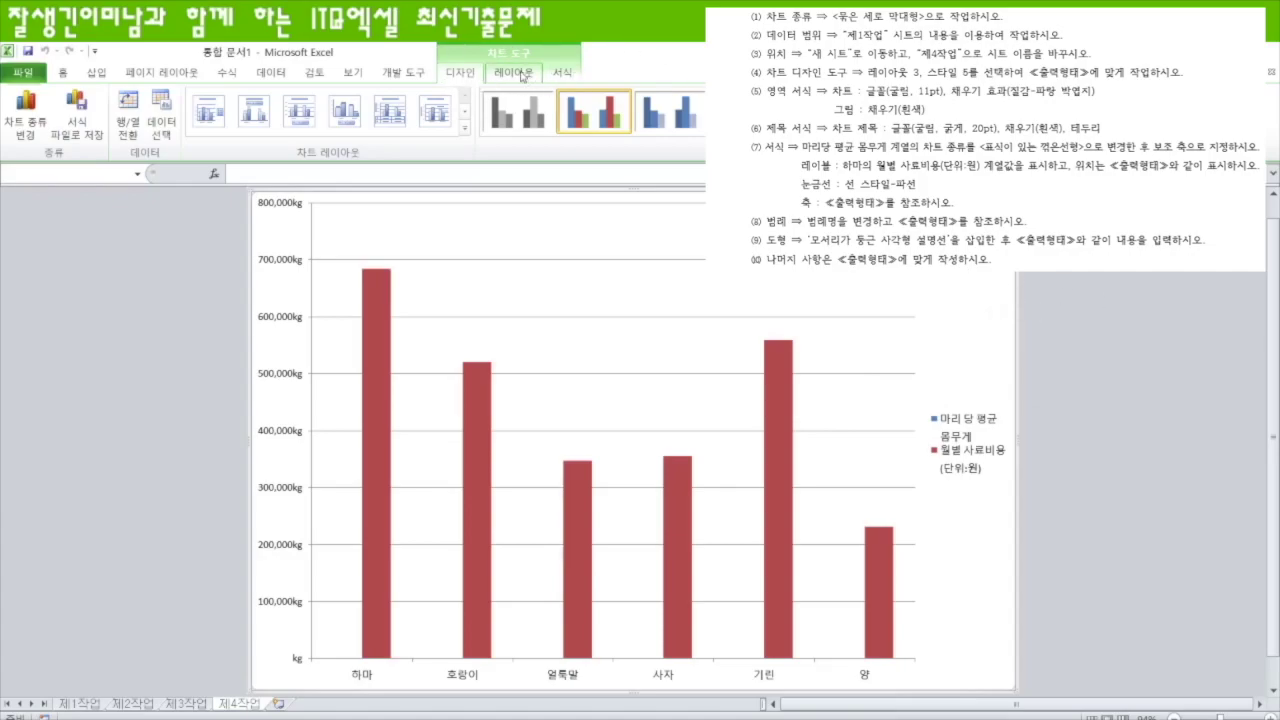
{"action": "left_click", "coordinate": [463, 131]}
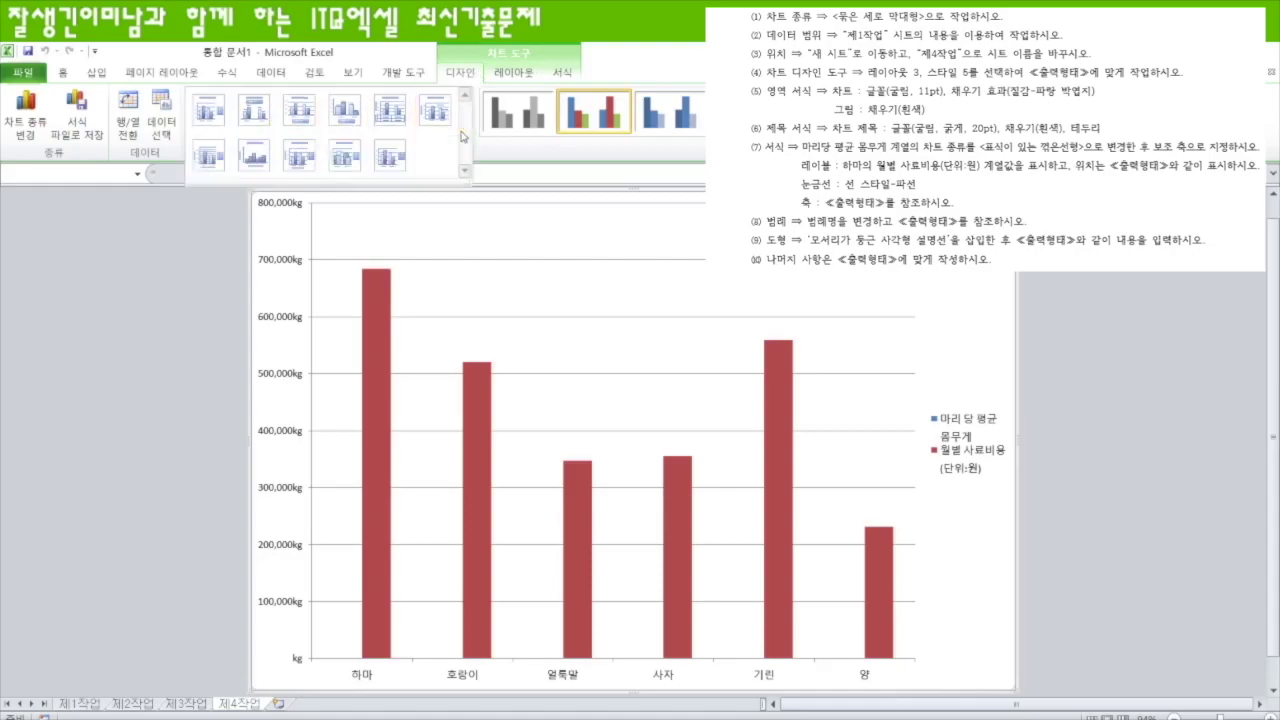
{"action": "left_click", "coordinate": [298, 118]}
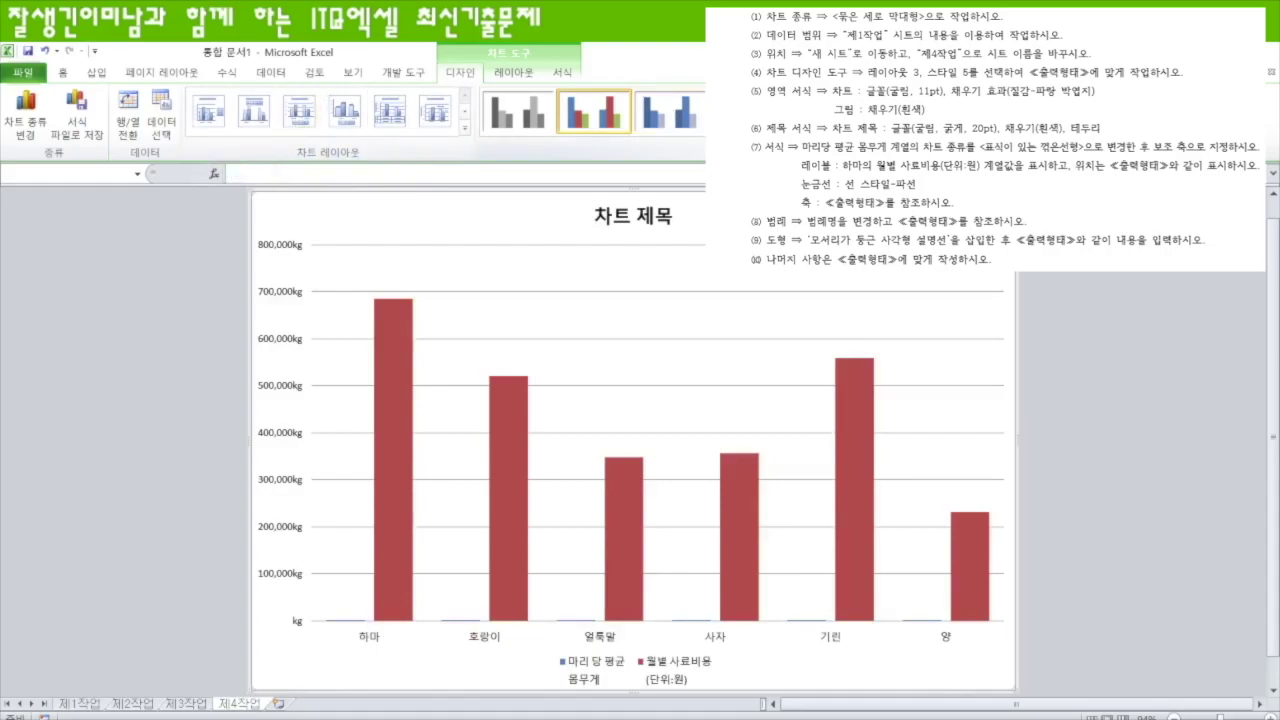
{"action": "left_click", "coordinate": [1098, 131]}
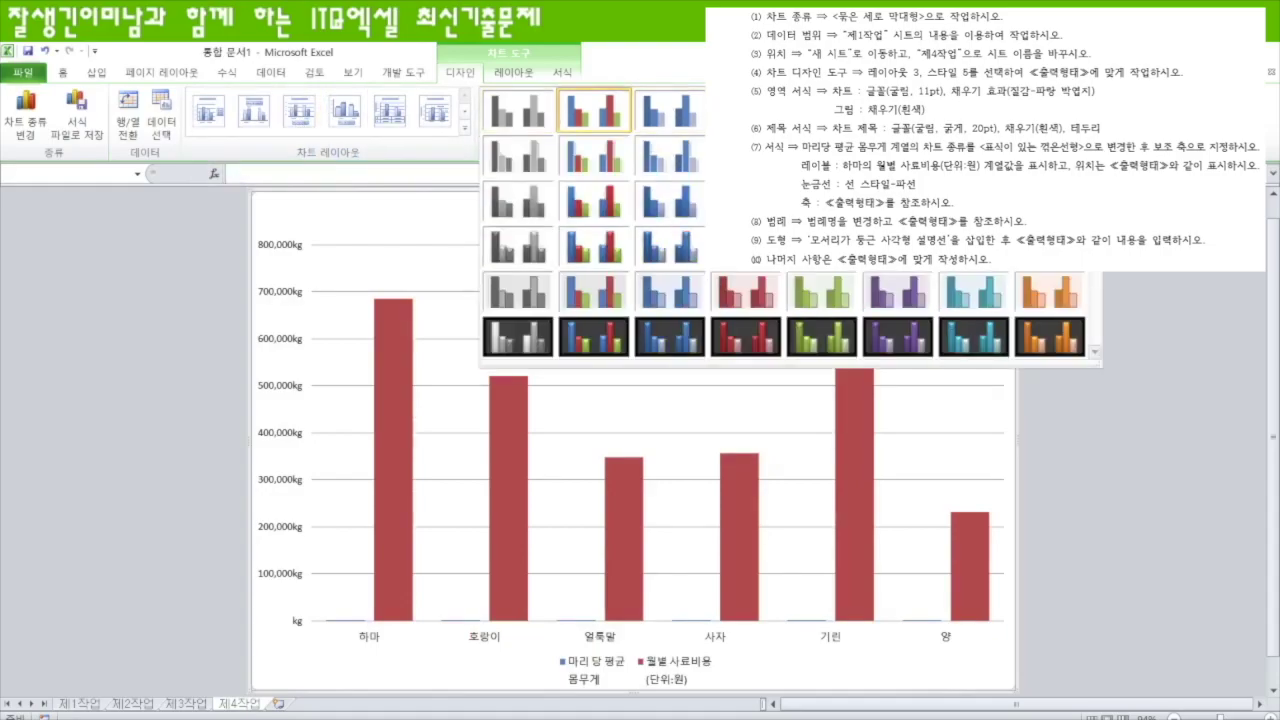
{"action": "left_click", "coordinate": [822, 110]}
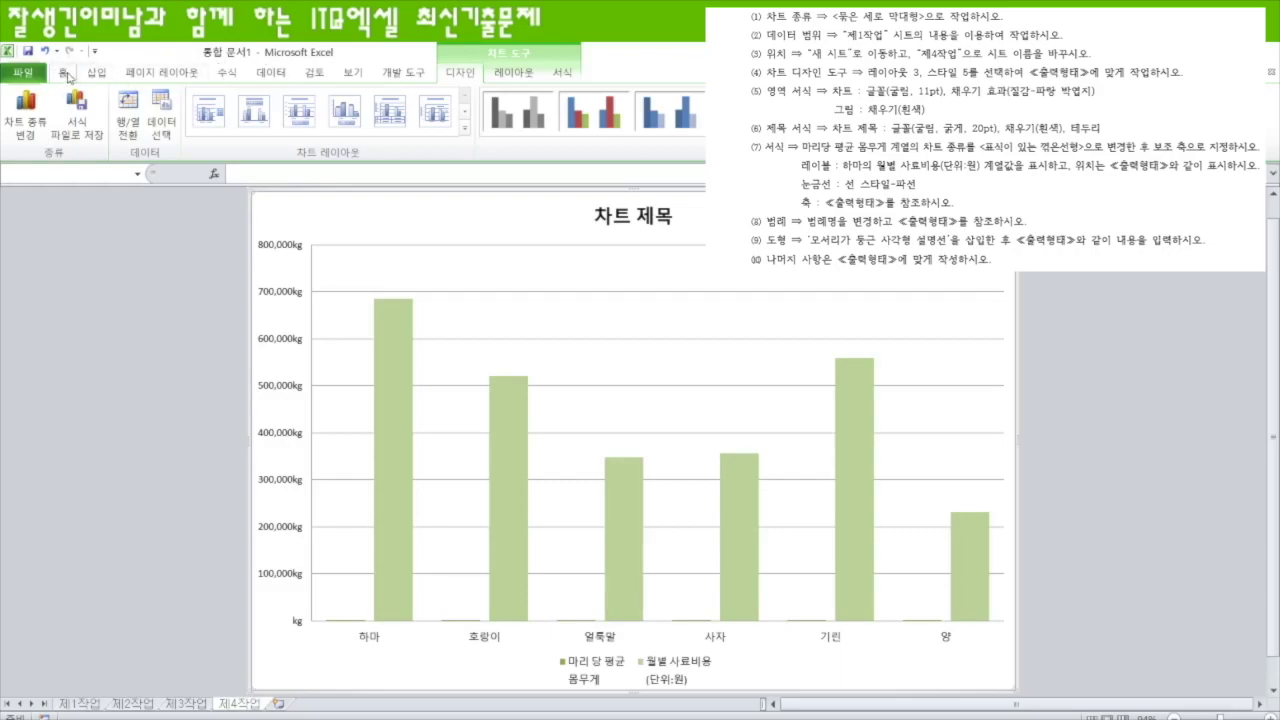
- Set the chart font to 굴림 at 11 pt
{"action": "left_click", "coordinate": [63, 72]}
{"action": "left_click", "coordinate": [170, 101]}
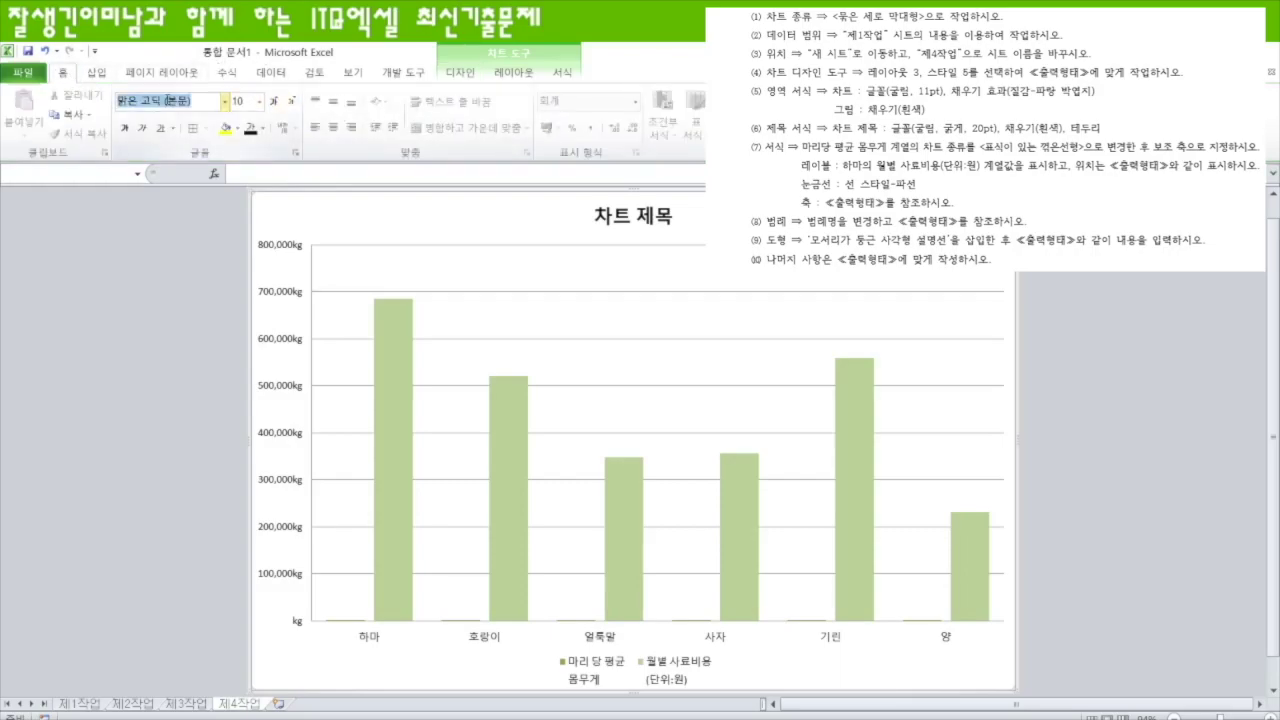
{"action": "type", "text": "굴림"}
{"action": "key", "text": "Return"}
{"action": "left_click", "coordinate": [236, 99]}
{"action": "type", "text": "11"}
{"action": "key", "text": "Return"}
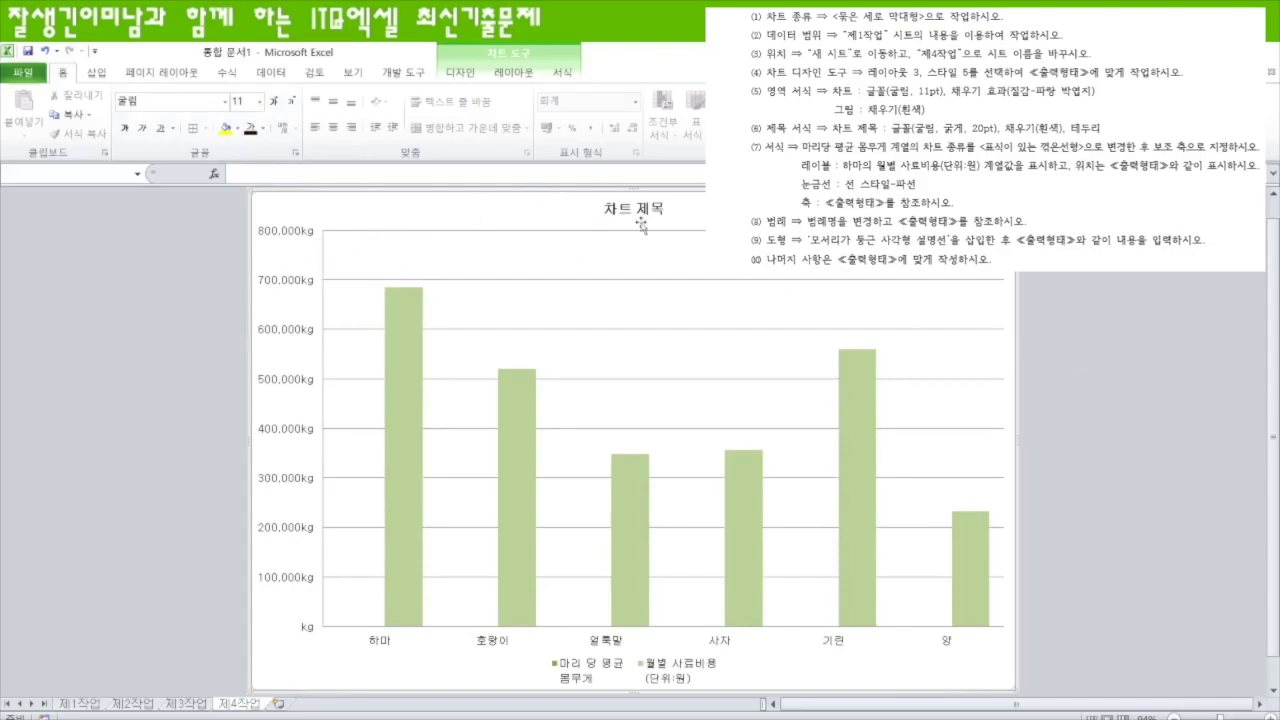
- Fill the chart area with the 파랑 박엽지 (blue tissue paper) texture
{"action": "left_click", "coordinate": [565, 74]}
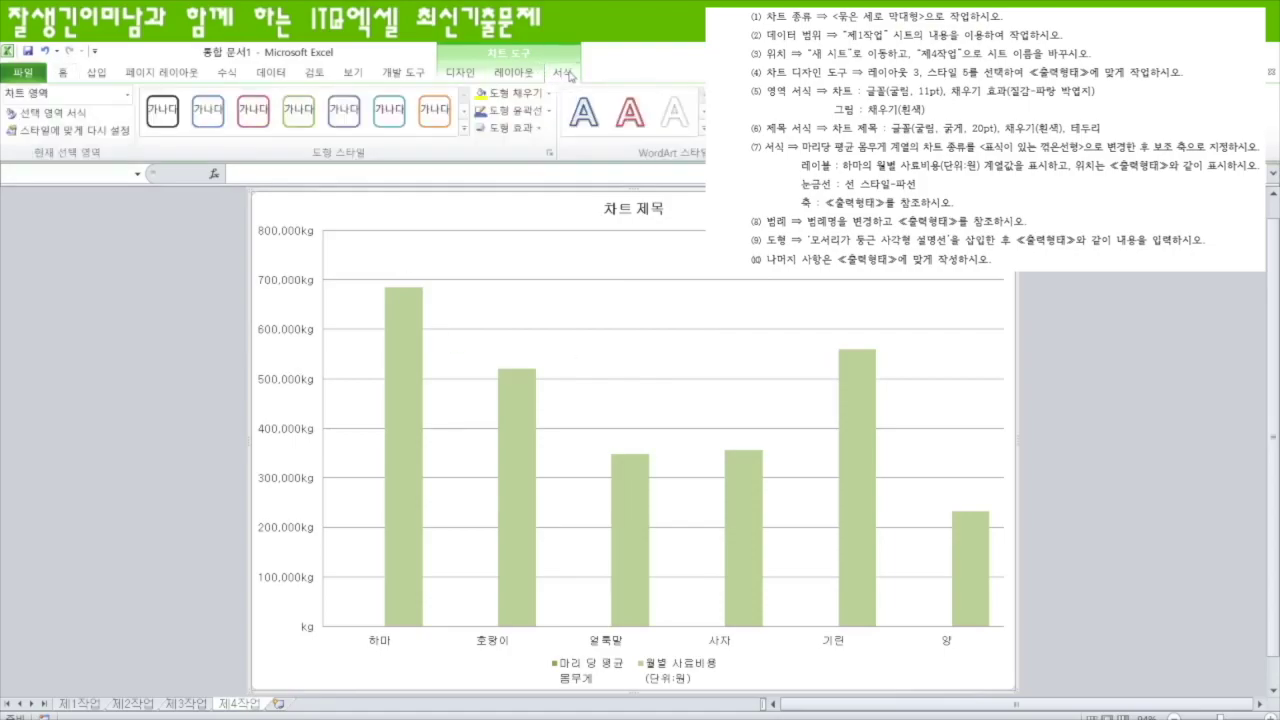
{"action": "left_click", "coordinate": [545, 95]}
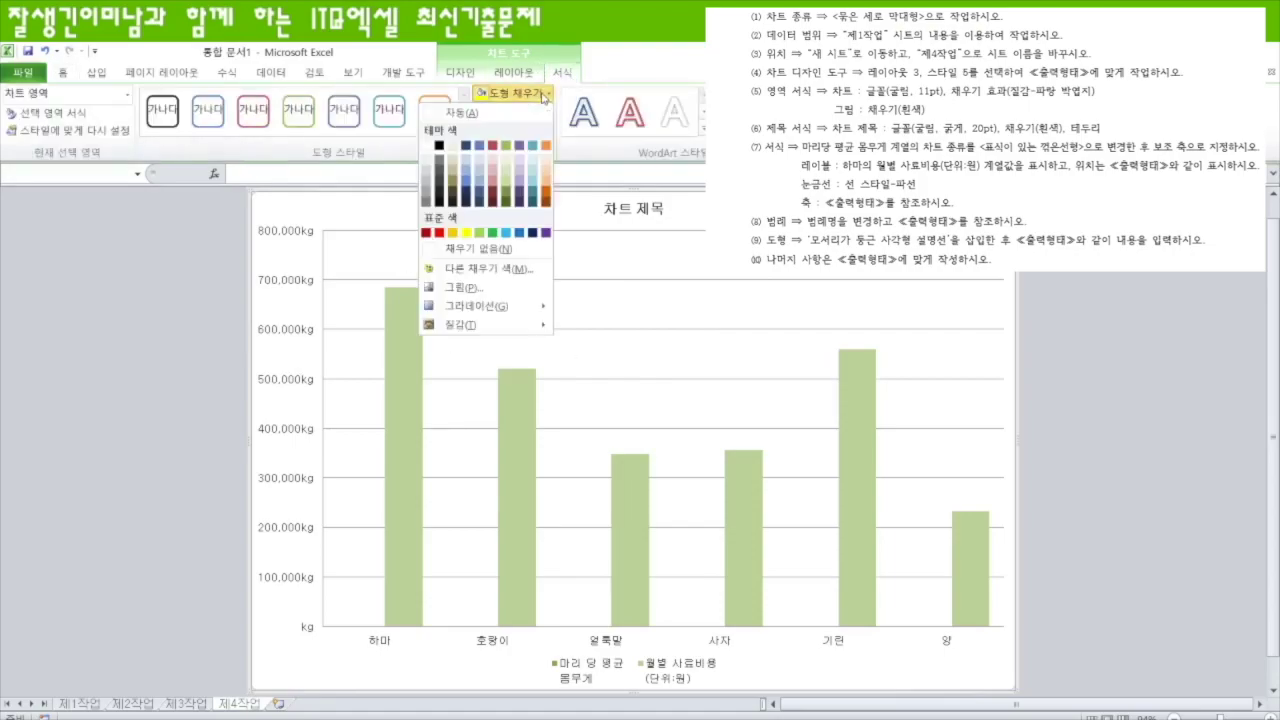
{"action": "left_click", "coordinate": [467, 235]}
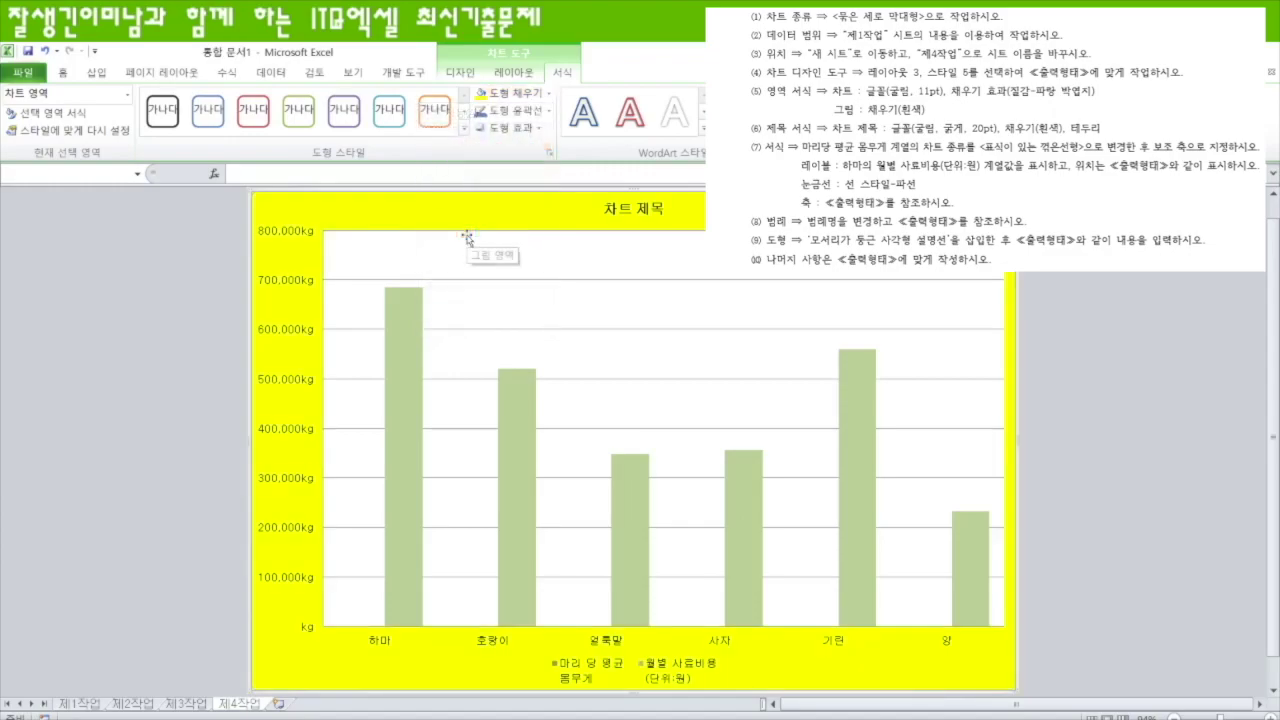
{"action": "left_click", "coordinate": [540, 93]}
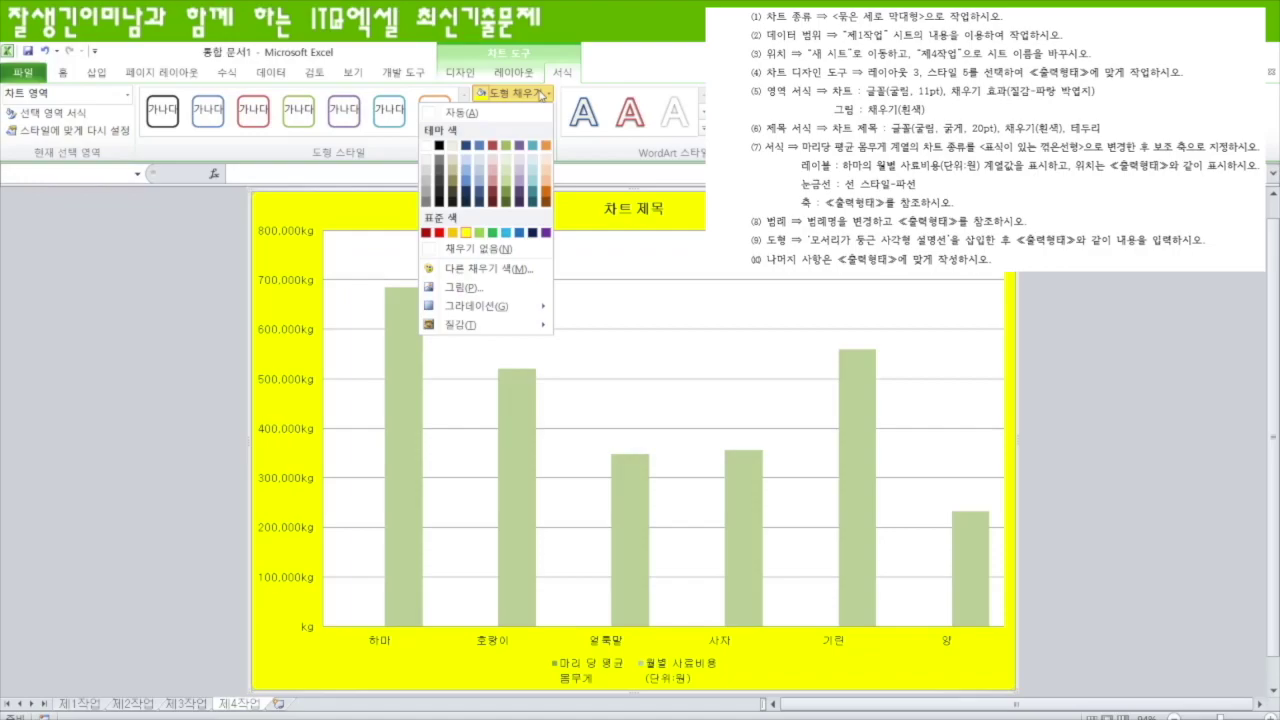
{"action": "mouse_move", "coordinate": [490, 324]}
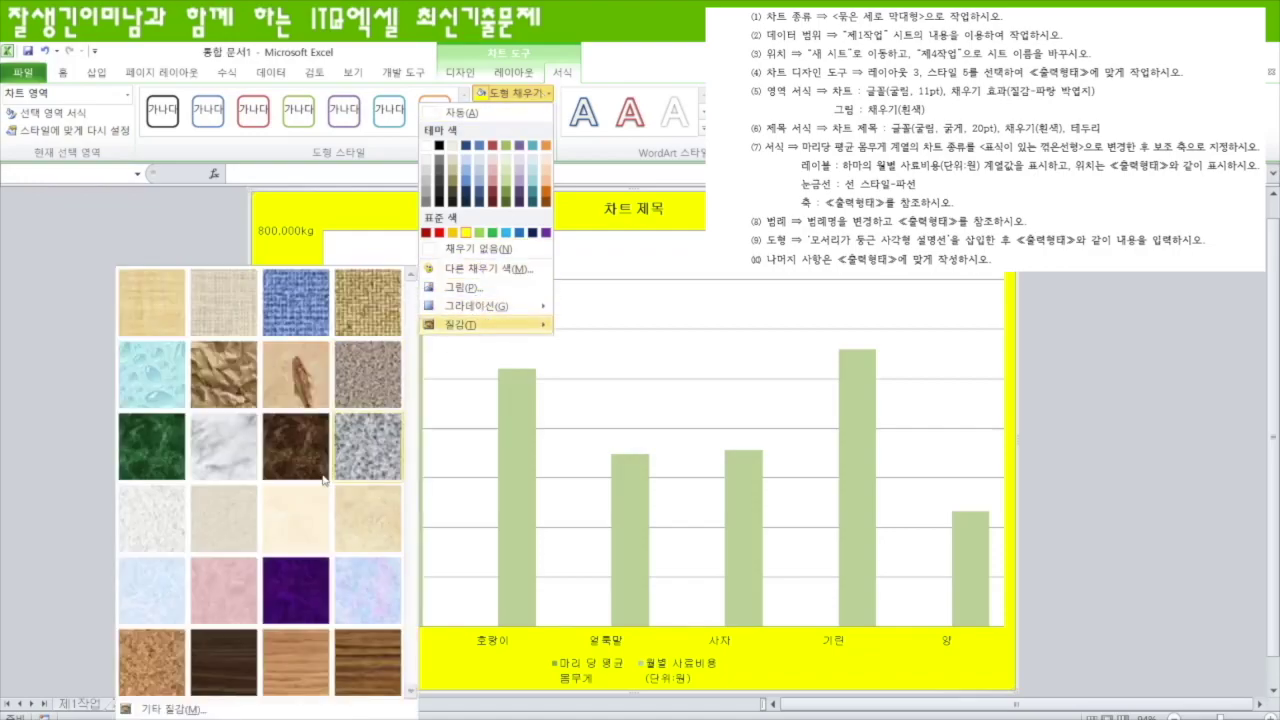
{"action": "left_click", "coordinate": [147, 598]}
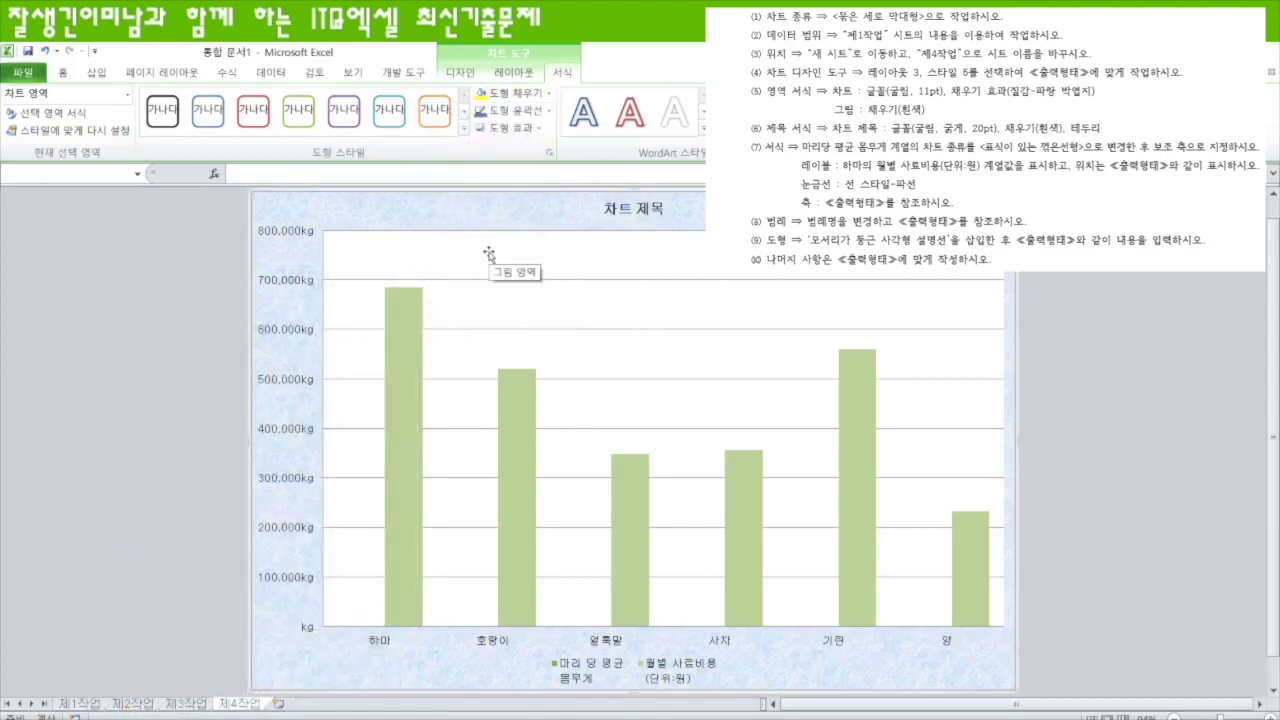
{"action": "left_click", "coordinate": [421, 253]}
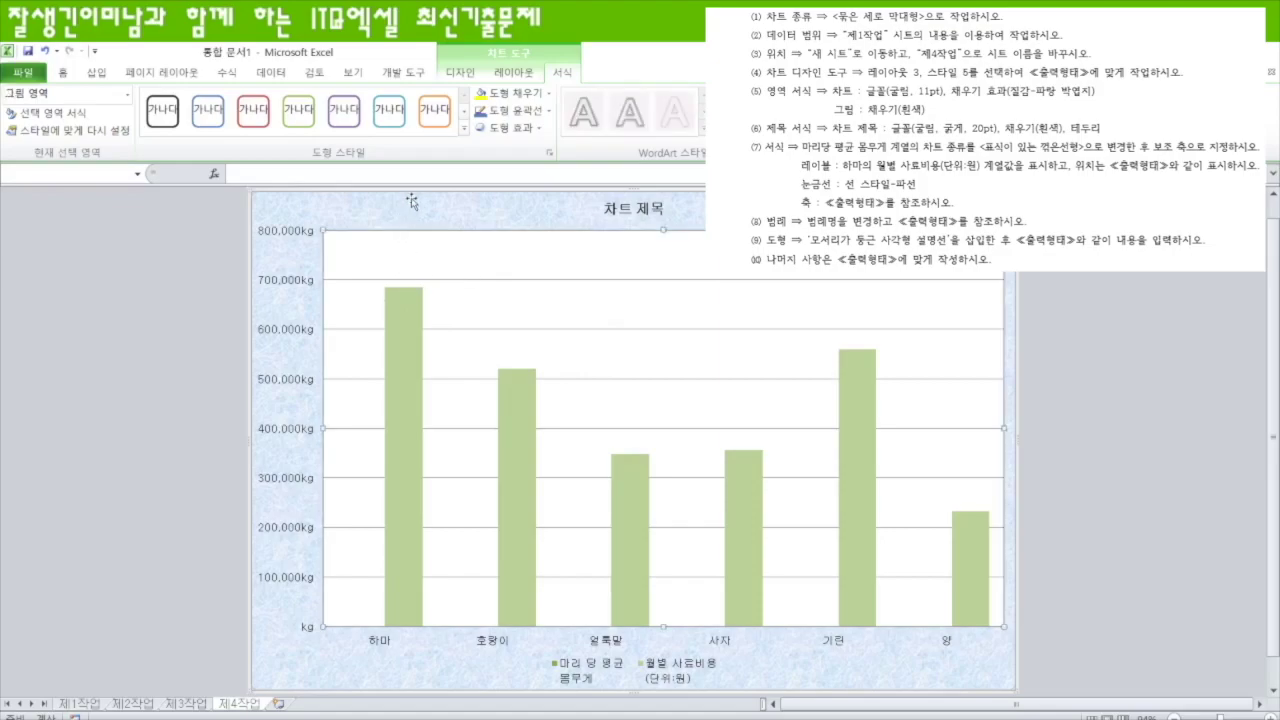
- Give the plot area a white fill and the value-axis major gridlines a dashed outline
{"action": "left_click", "coordinate": [495, 98]}
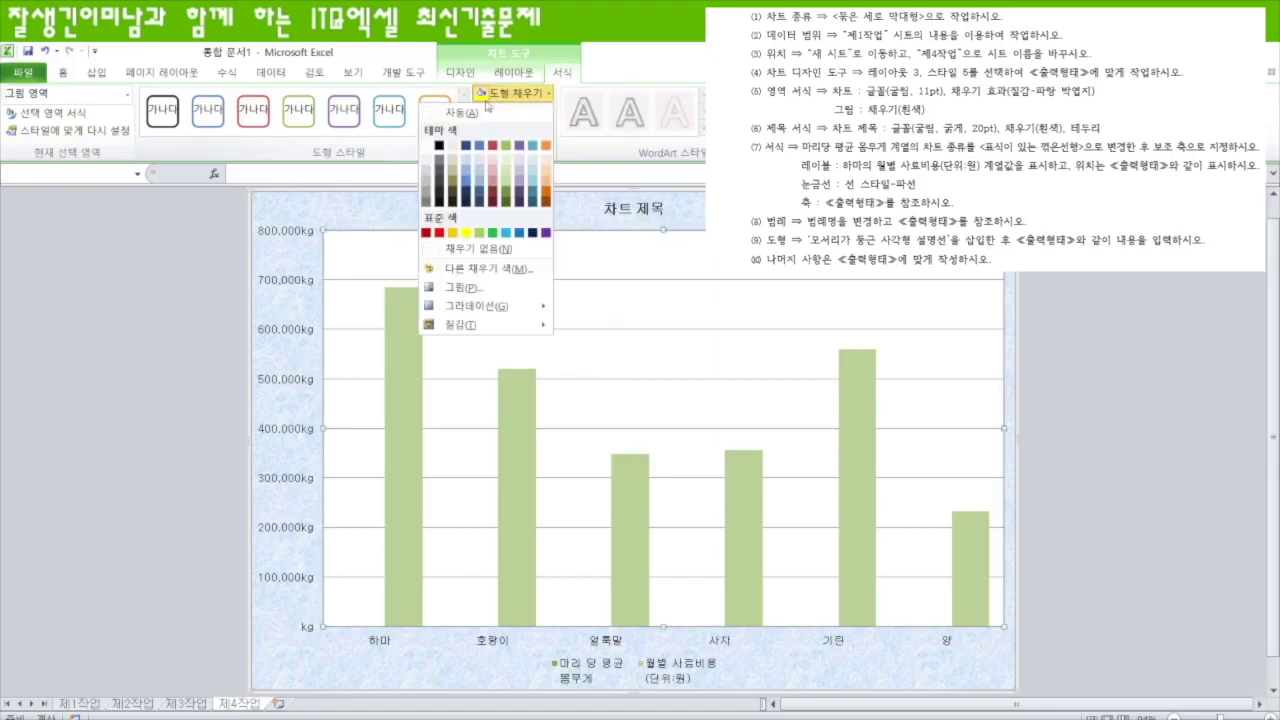
{"action": "left_click", "coordinate": [428, 146]}
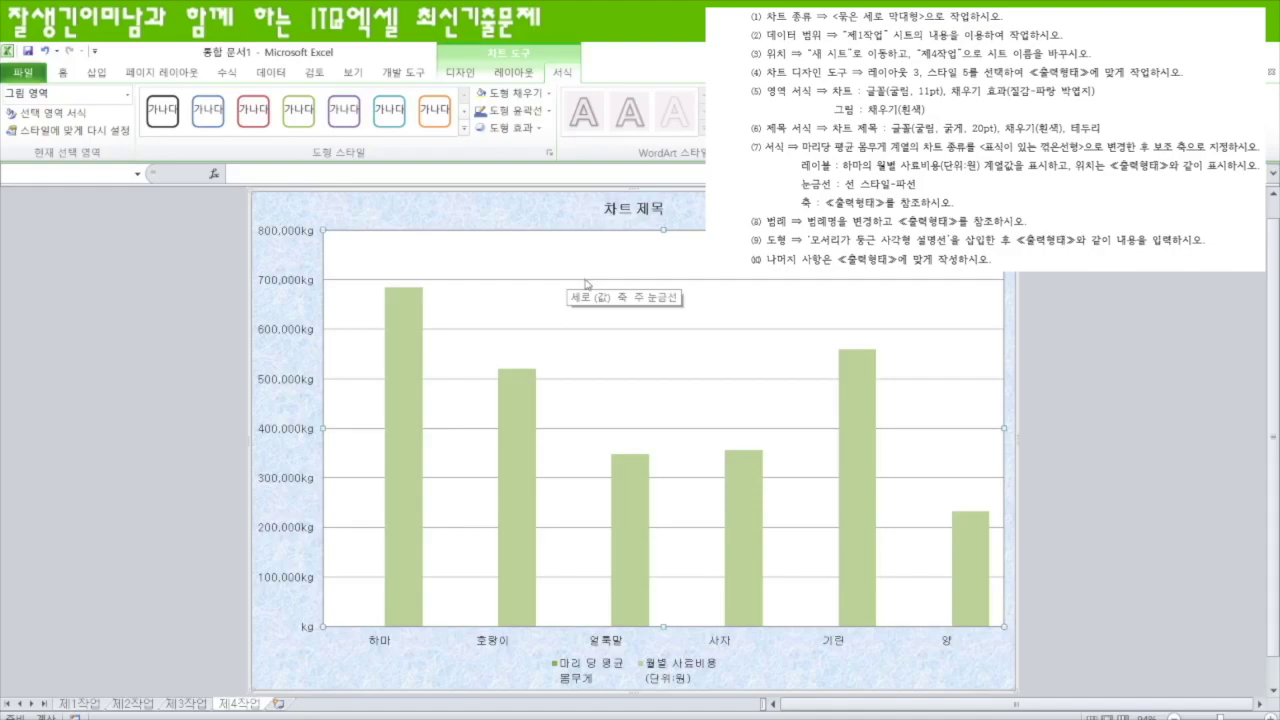
{"action": "left_click", "coordinate": [587, 283]}
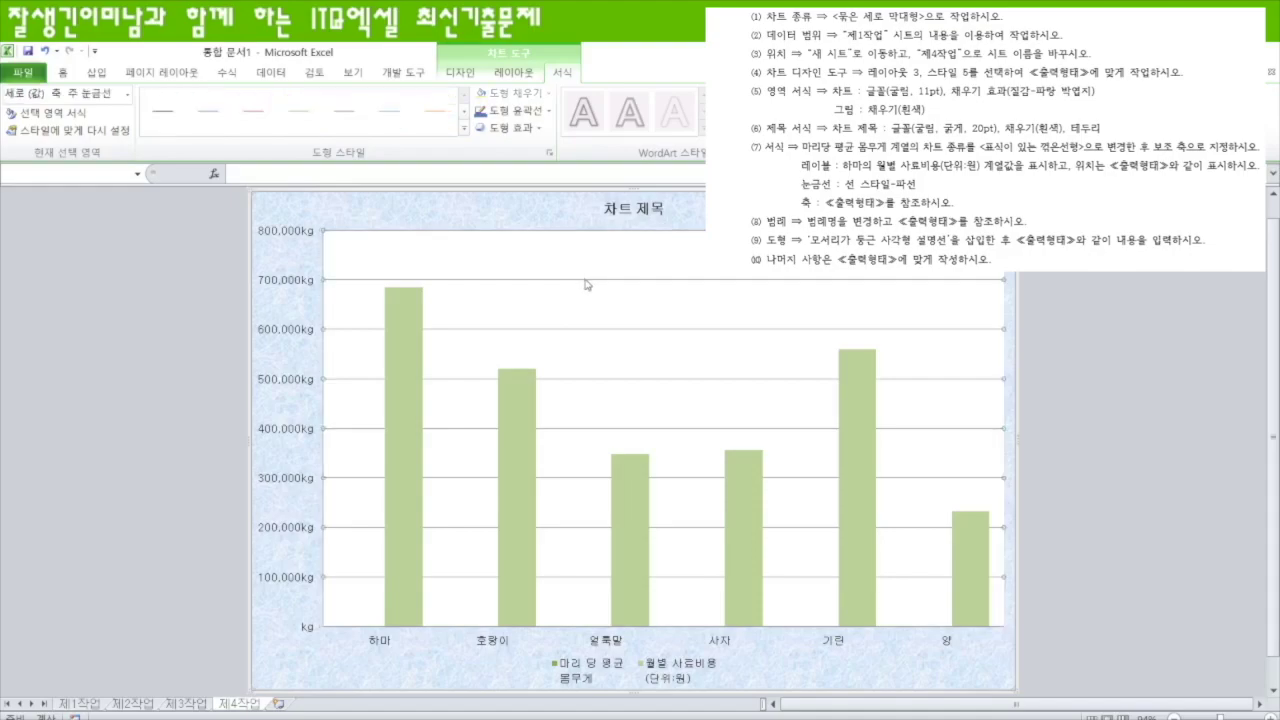
{"action": "left_click", "coordinate": [537, 112]}
{"action": "mouse_move", "coordinate": [489, 323]}
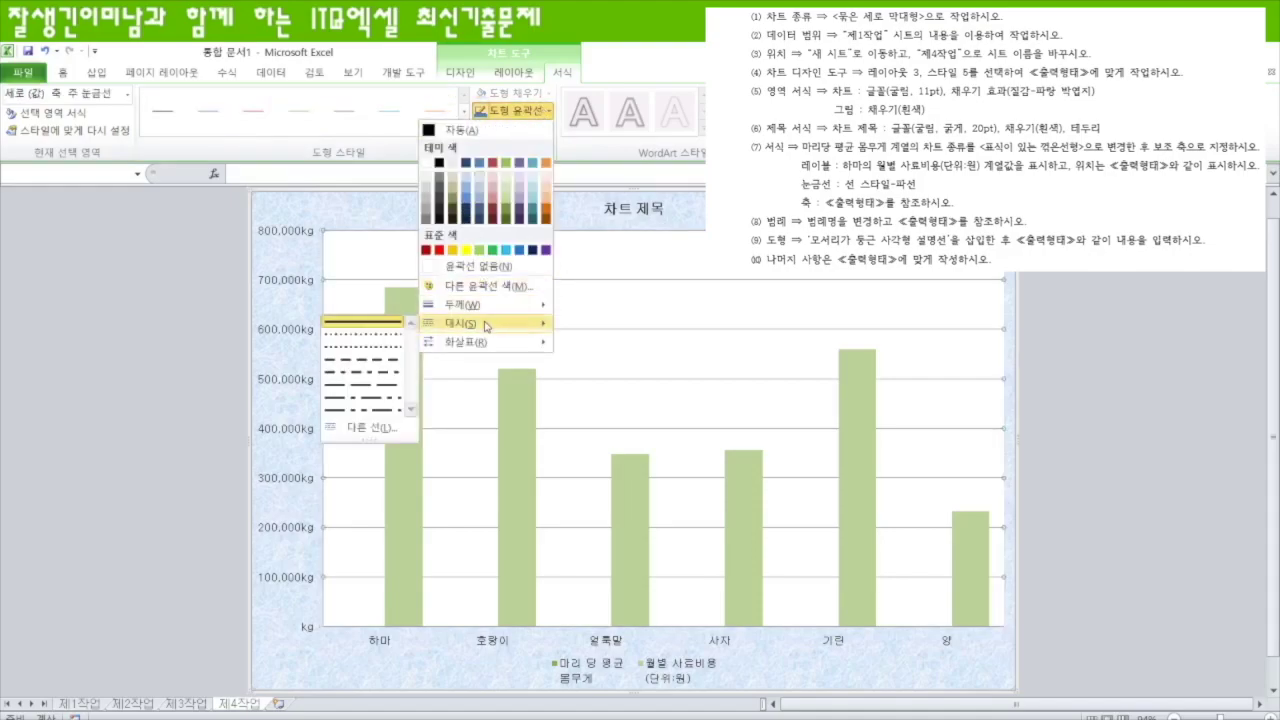
{"action": "left_click", "coordinate": [368, 361]}
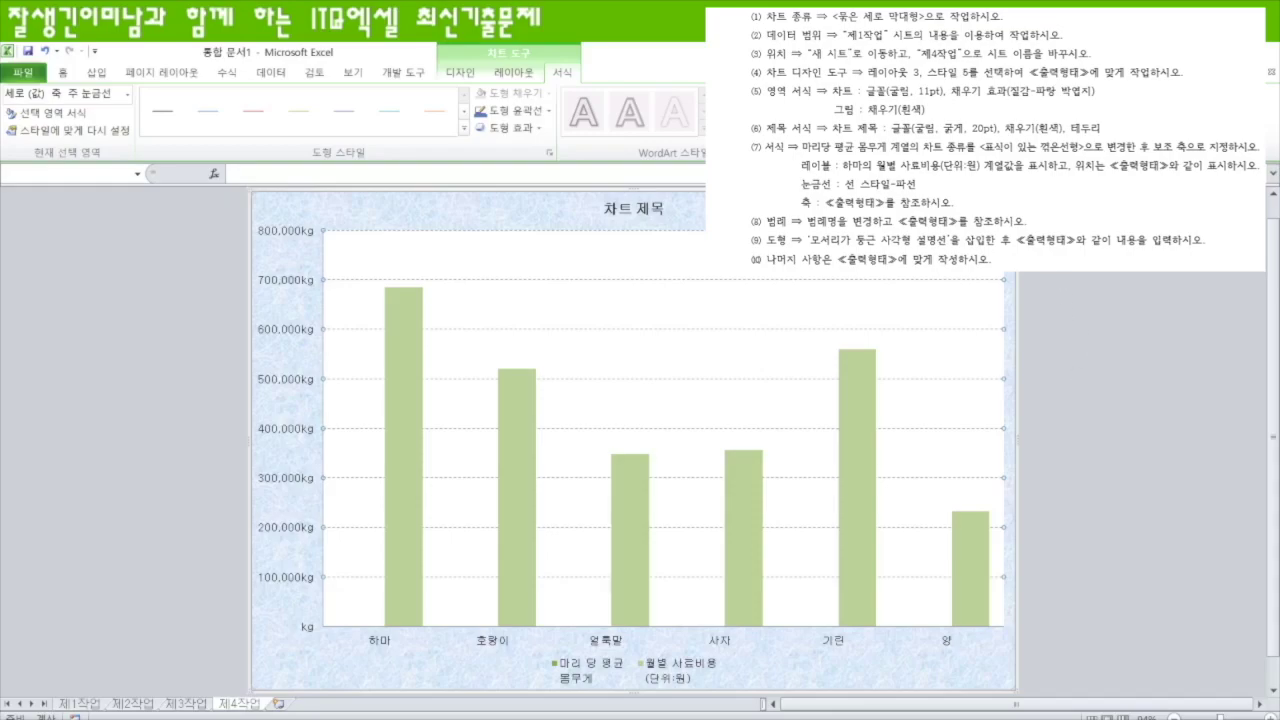
- Replace the chart title placeholder with '숲속마을 및 우정마을의 동물원 관리 현황'
{"action": "left_click", "coordinate": [660, 212]}
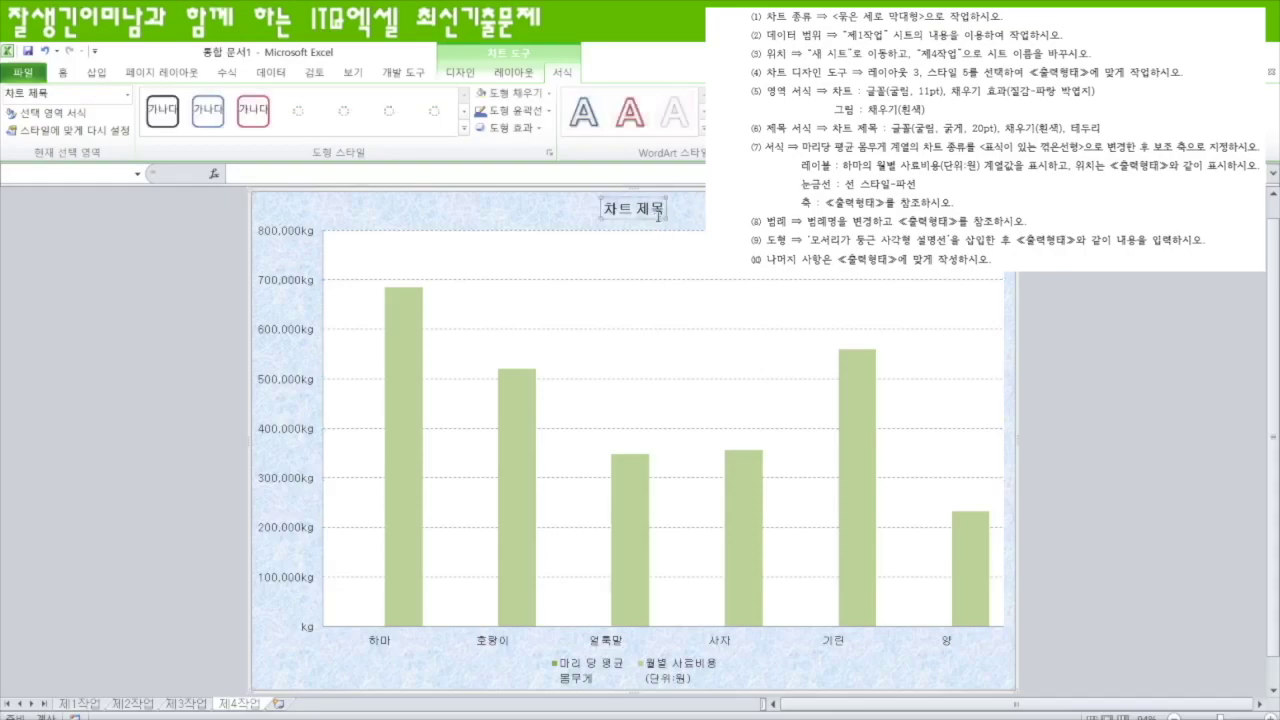
{"action": "left_click", "coordinate": [483, 177]}
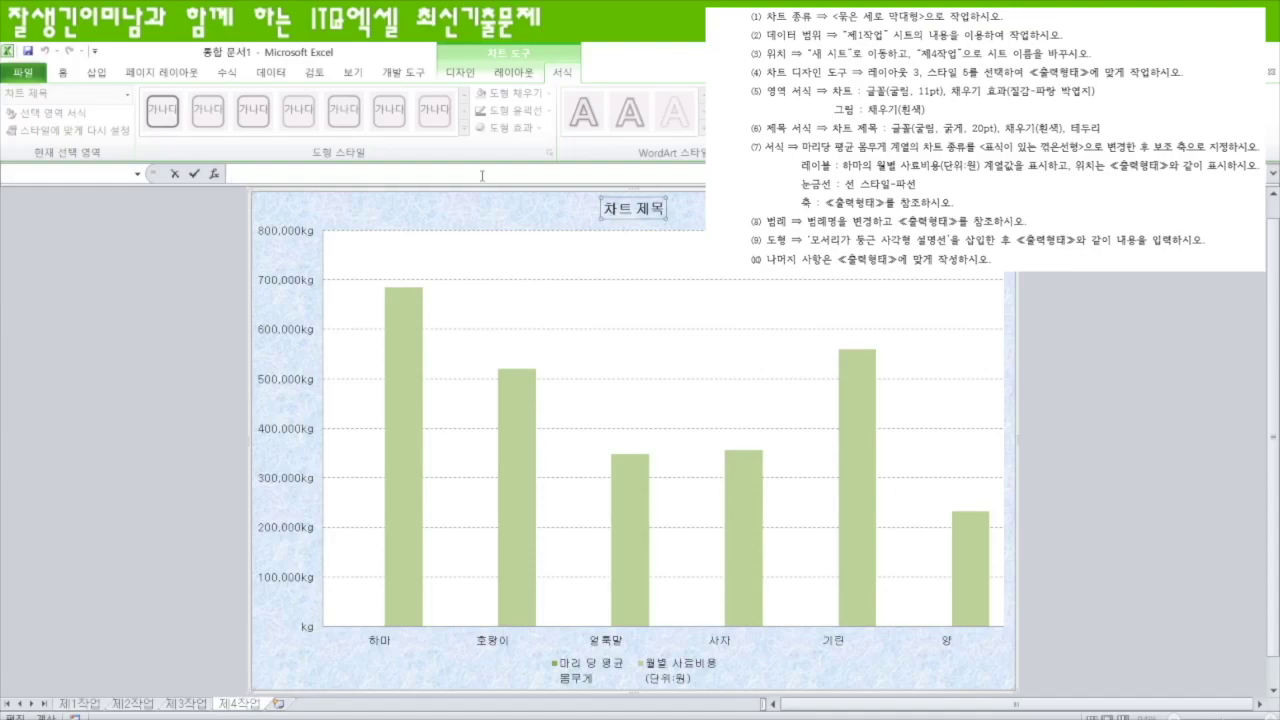
{"action": "type", "text": "숨쇼"}
{"action": "type", "text": "마을"}
{"action": "type", "text": " 및 우정마"}
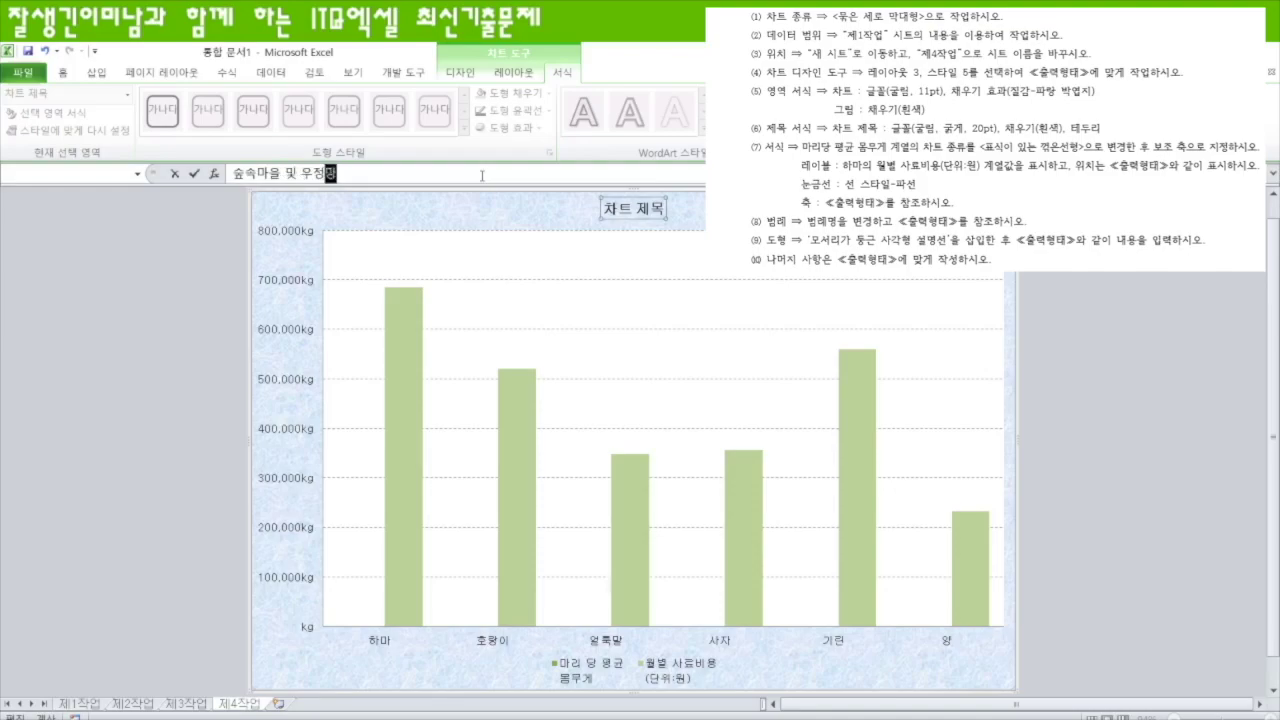
{"action": "type", "text": "을의 동물원 관리 현황"}
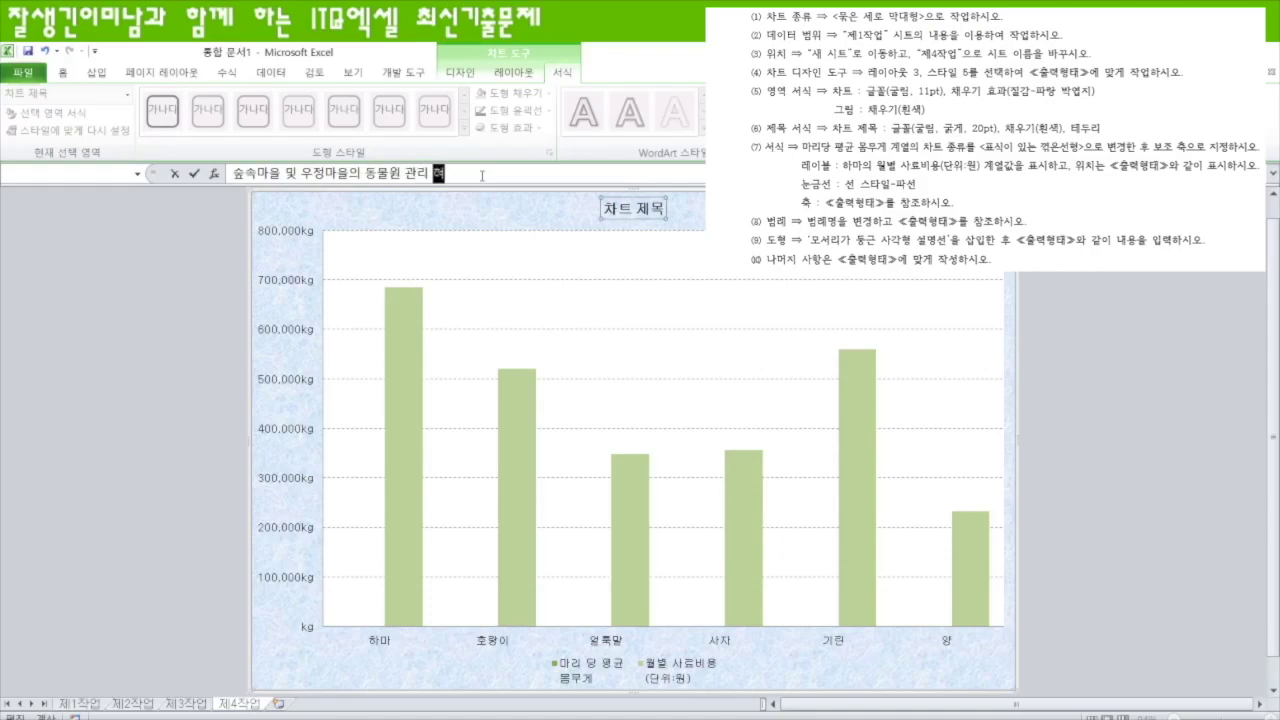
{"action": "key", "text": "Return"}
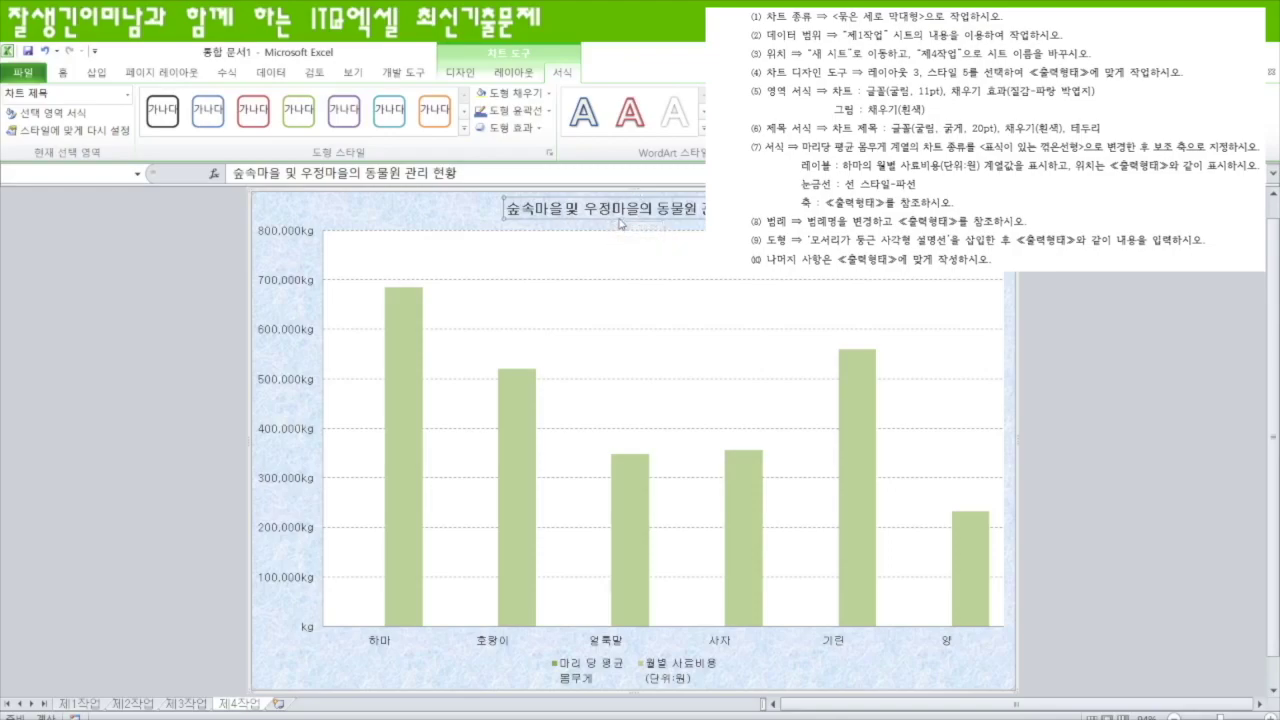
- Set the chart title font size to 20 pt
{"action": "right_click", "coordinate": [614, 218]}
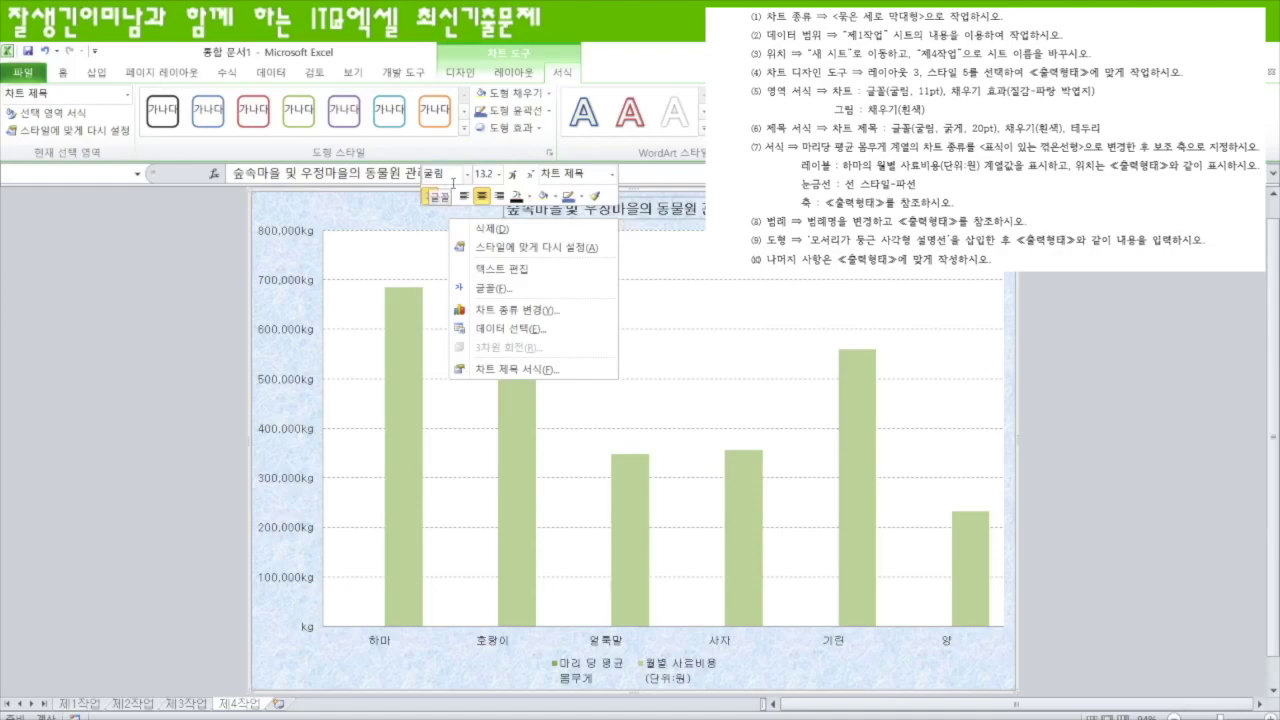
{"action": "left_click", "coordinate": [486, 173]}
{"action": "type", "text": "20"}
{"action": "key", "text": "Return"}
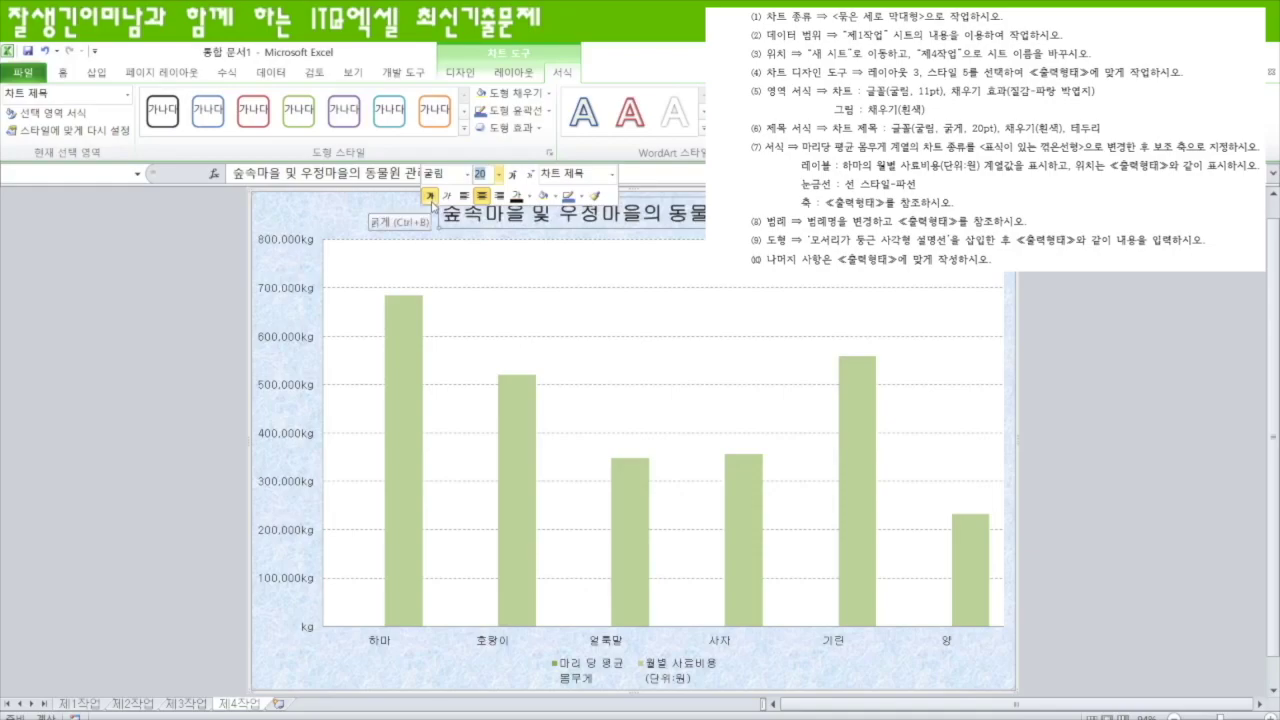
- Give the title box a white fill and a dark outline
{"action": "left_click", "coordinate": [550, 196]}
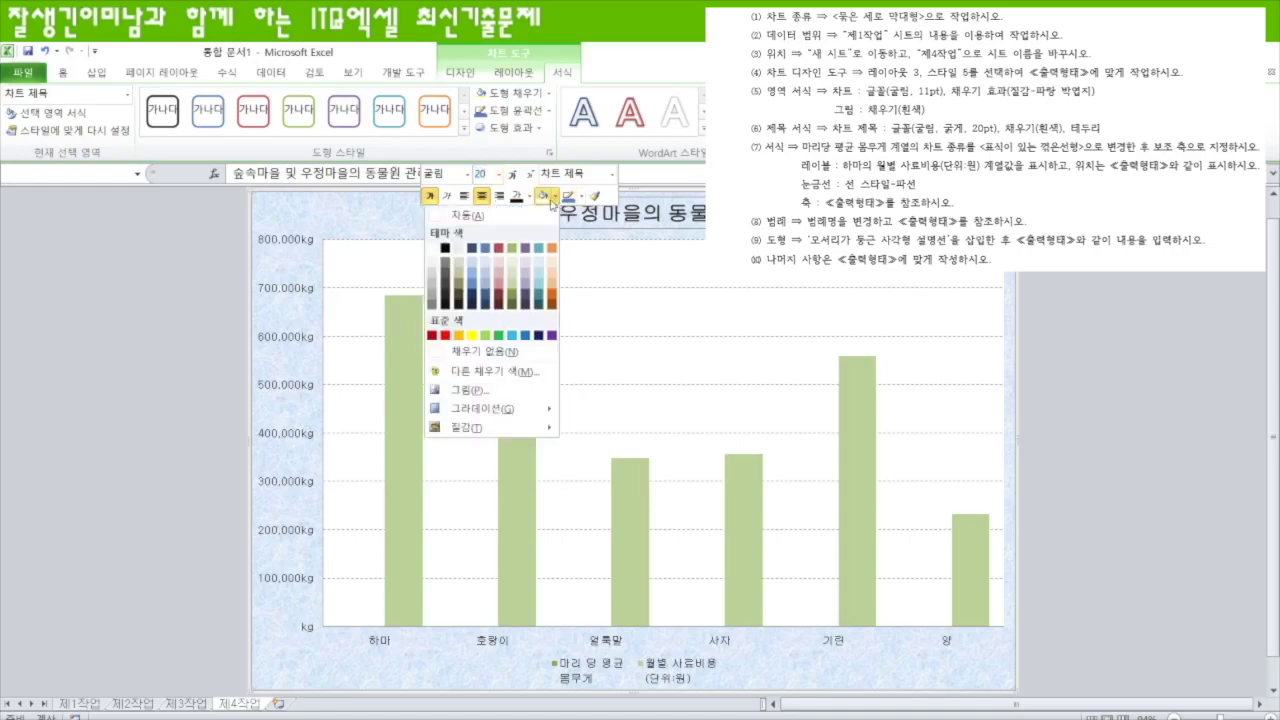
{"action": "left_click", "coordinate": [432, 247]}
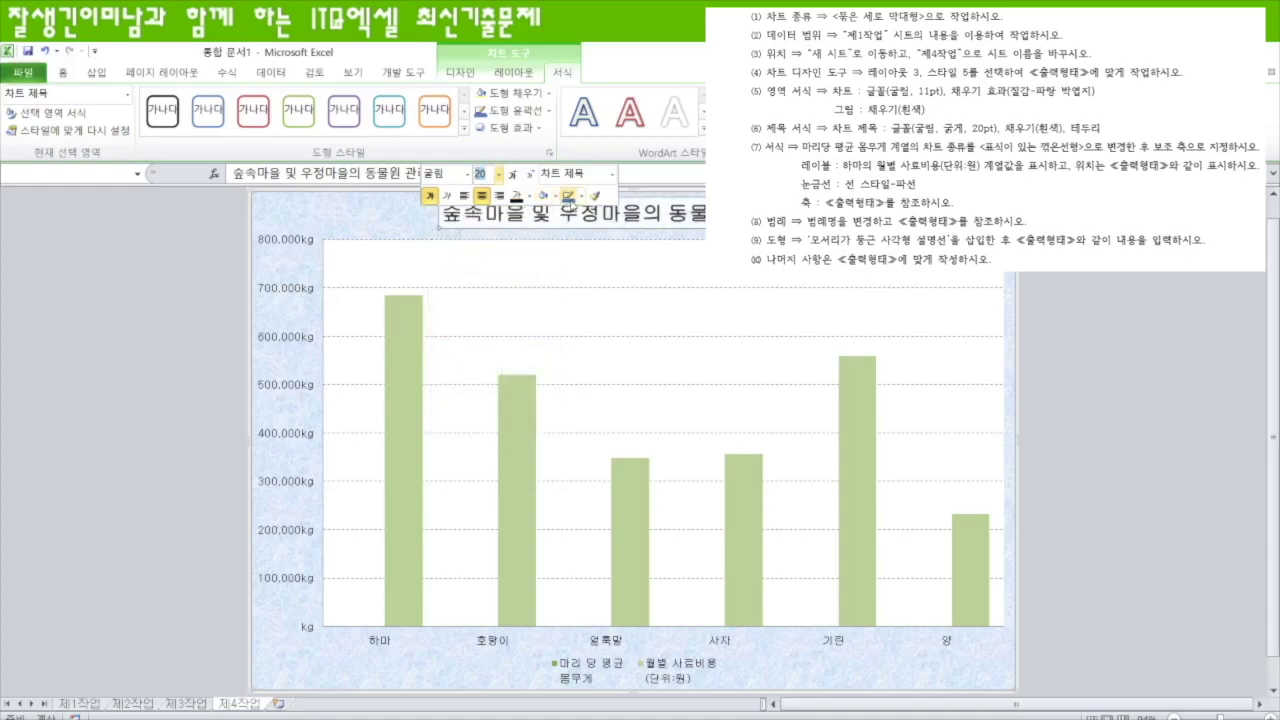
{"action": "left_click", "coordinate": [575, 196]}
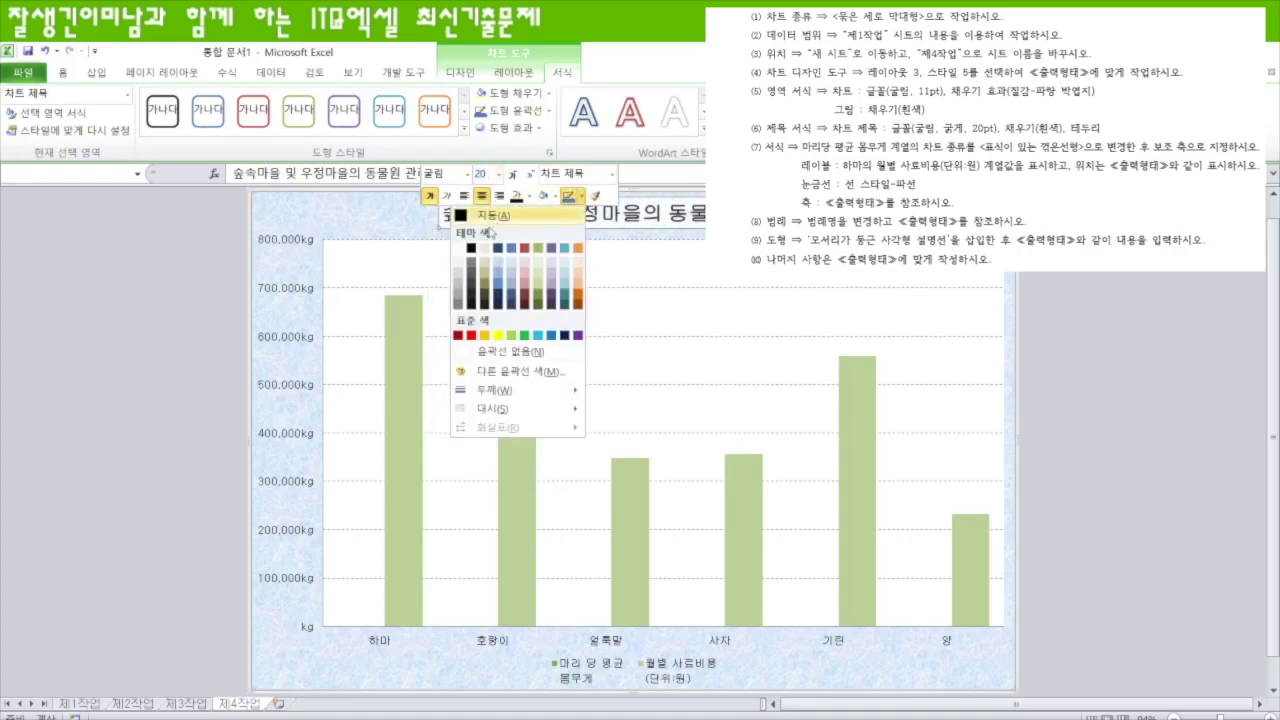
{"action": "left_click", "coordinate": [472, 249]}
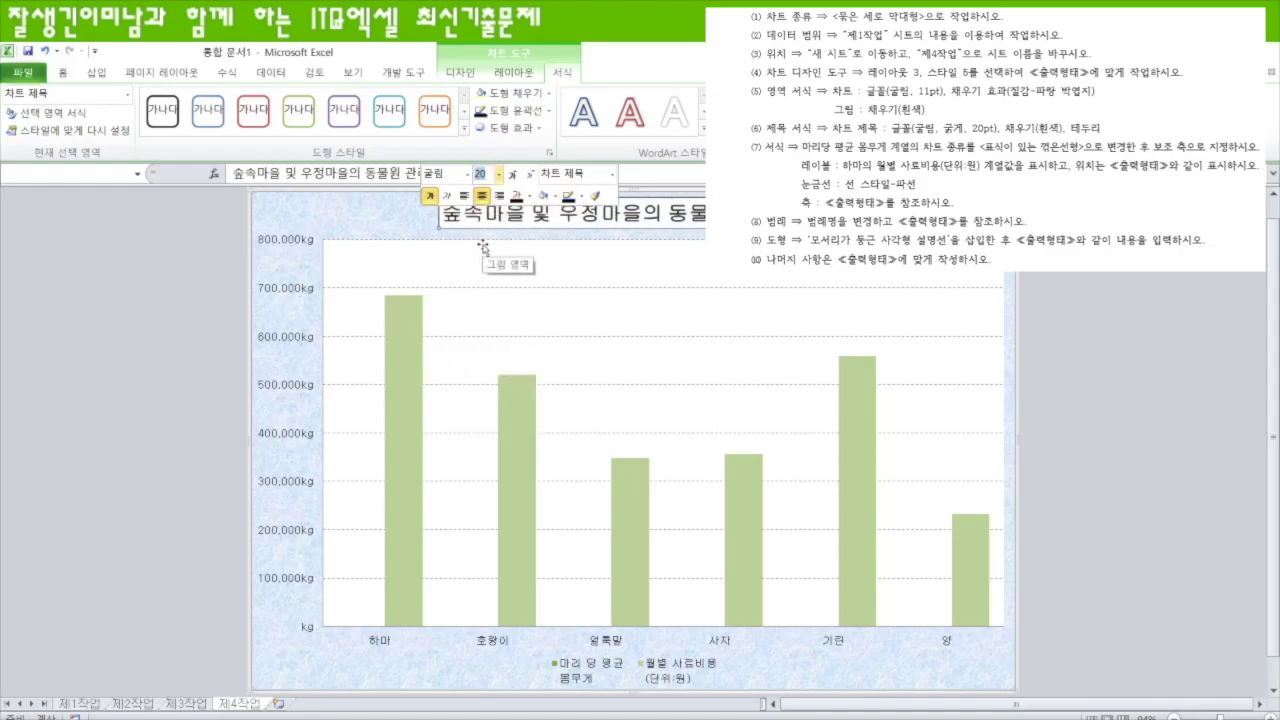
{"action": "left_click", "coordinate": [1120, 304]}
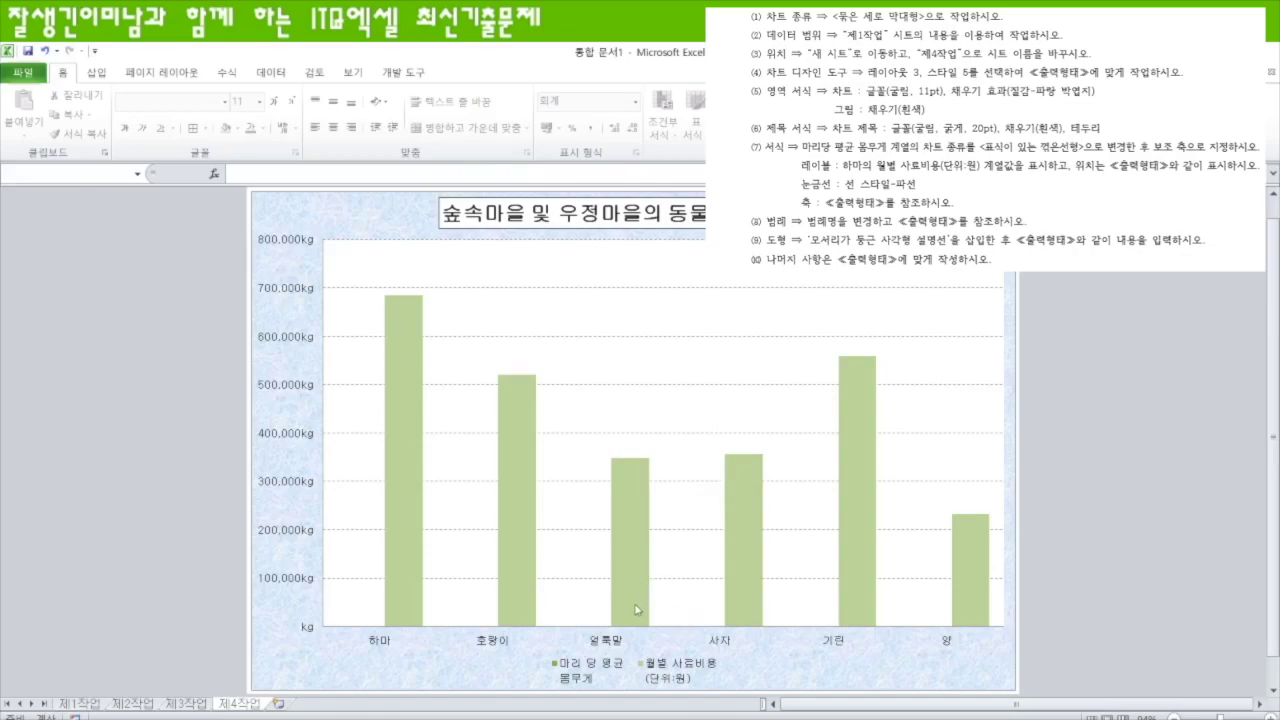
- Change the 마리 당 평균 몸무게 series to a Line with Markers chart type
{"action": "mouse_move", "coordinate": [522, 585]}
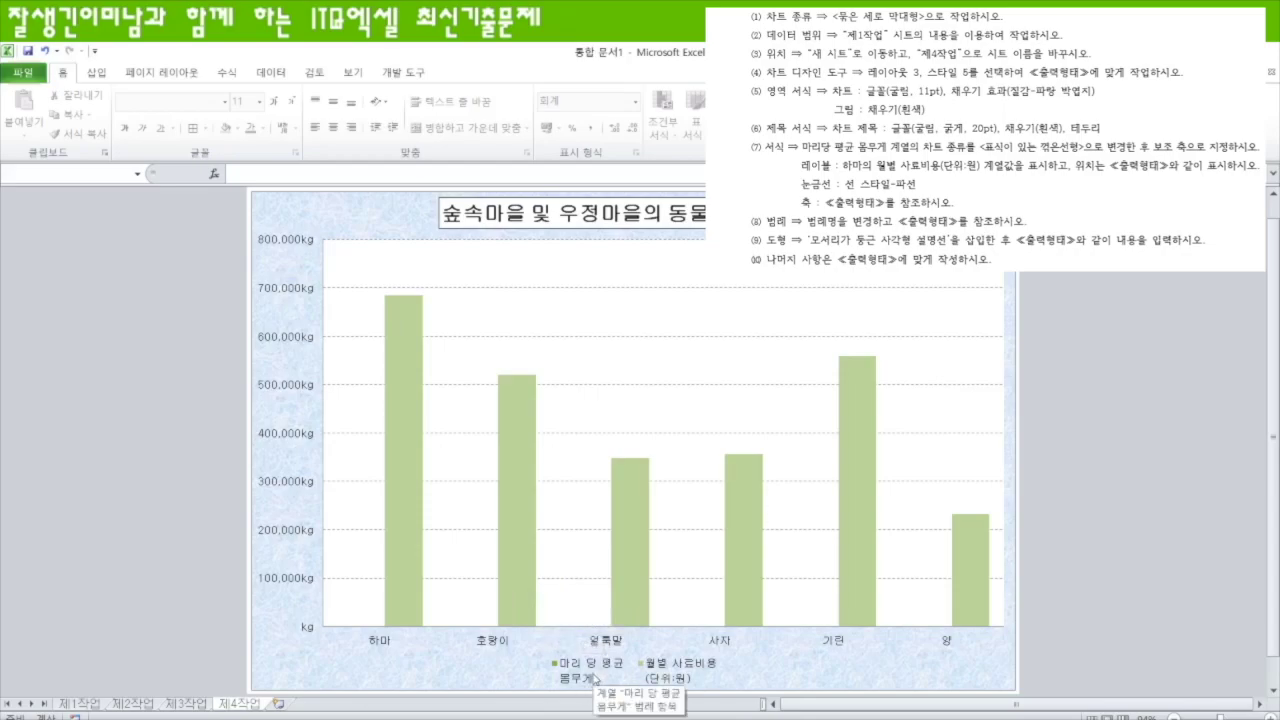
{"action": "left_click", "coordinate": [369, 628]}
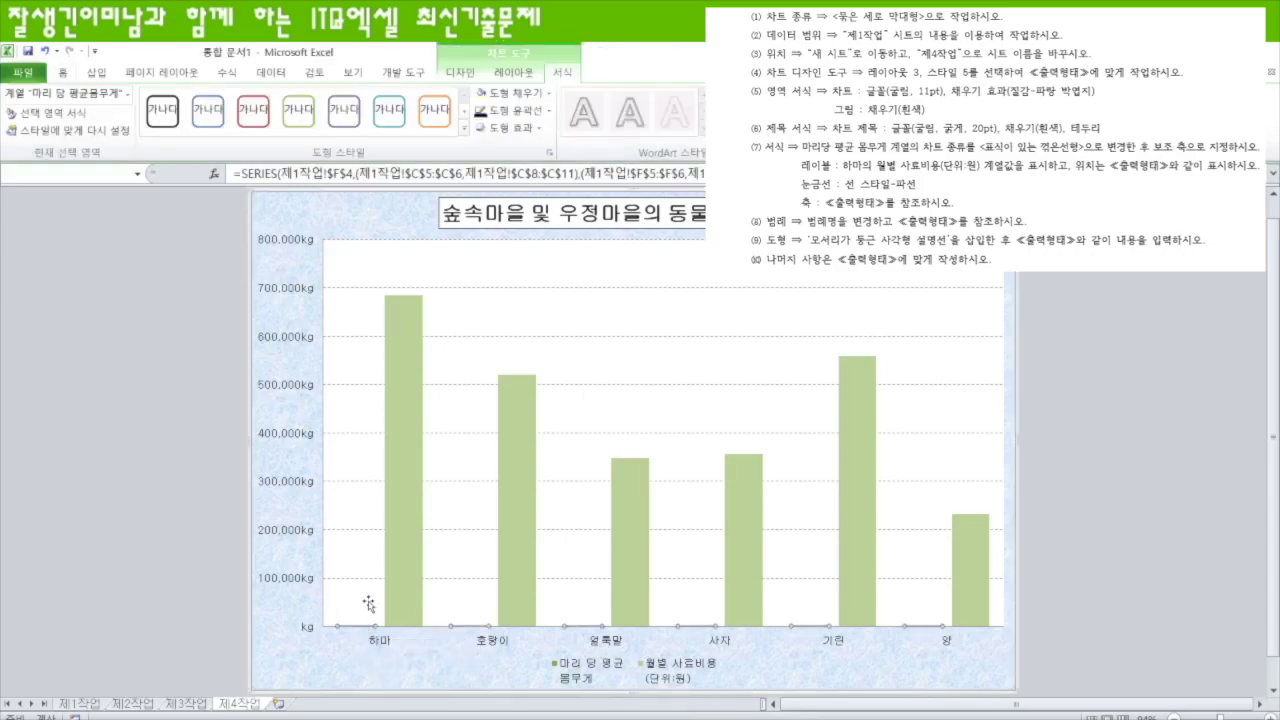
{"action": "left_click", "coordinate": [613, 665]}
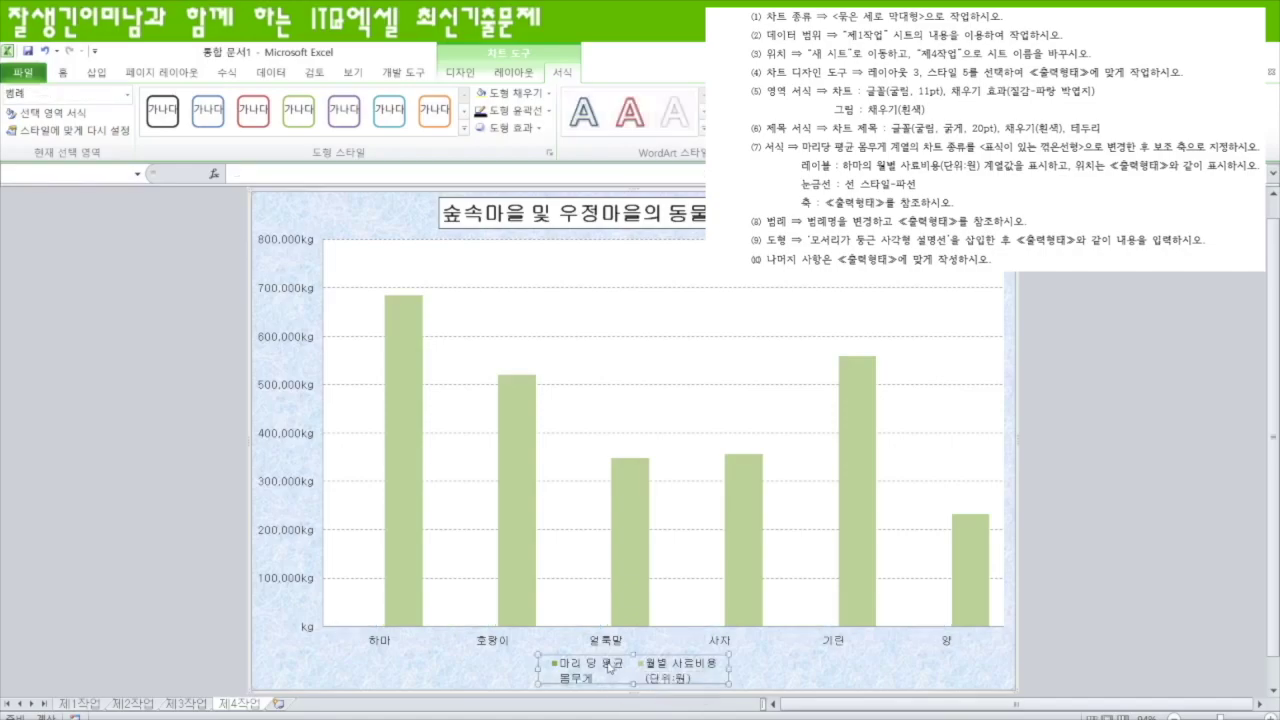
{"action": "left_click", "coordinate": [610, 667]}
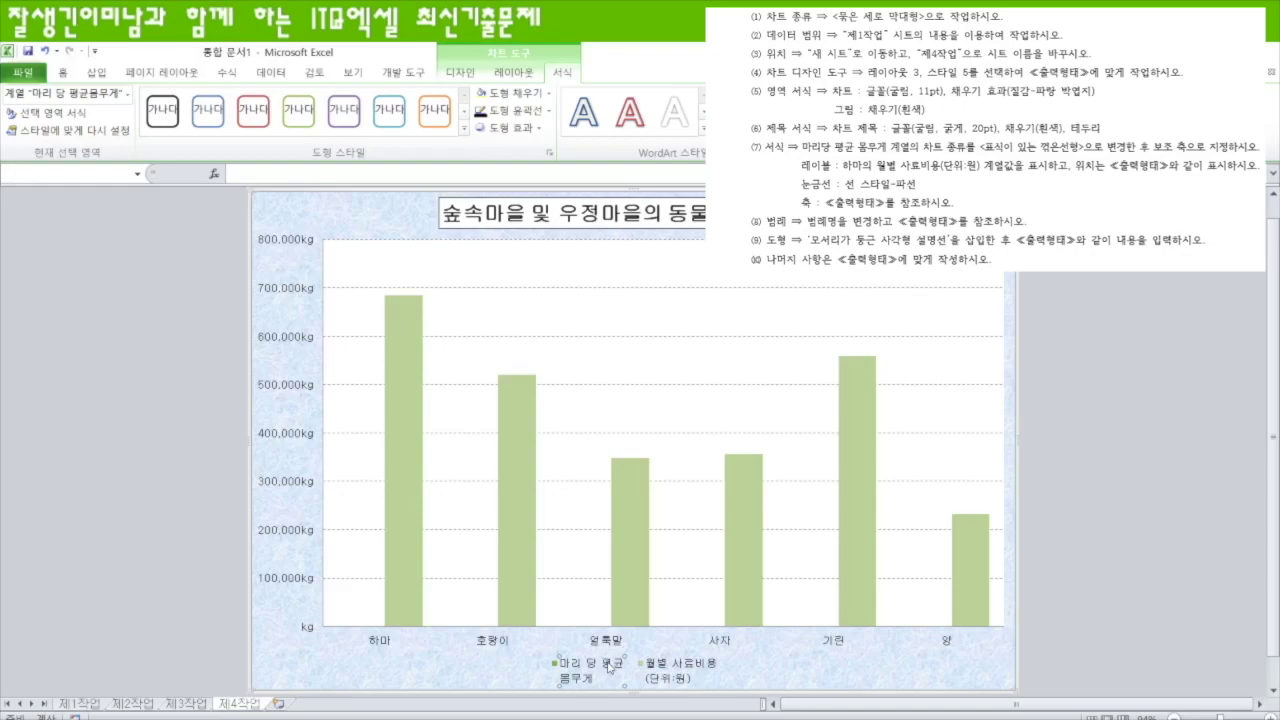
{"action": "right_click", "coordinate": [609, 668]}
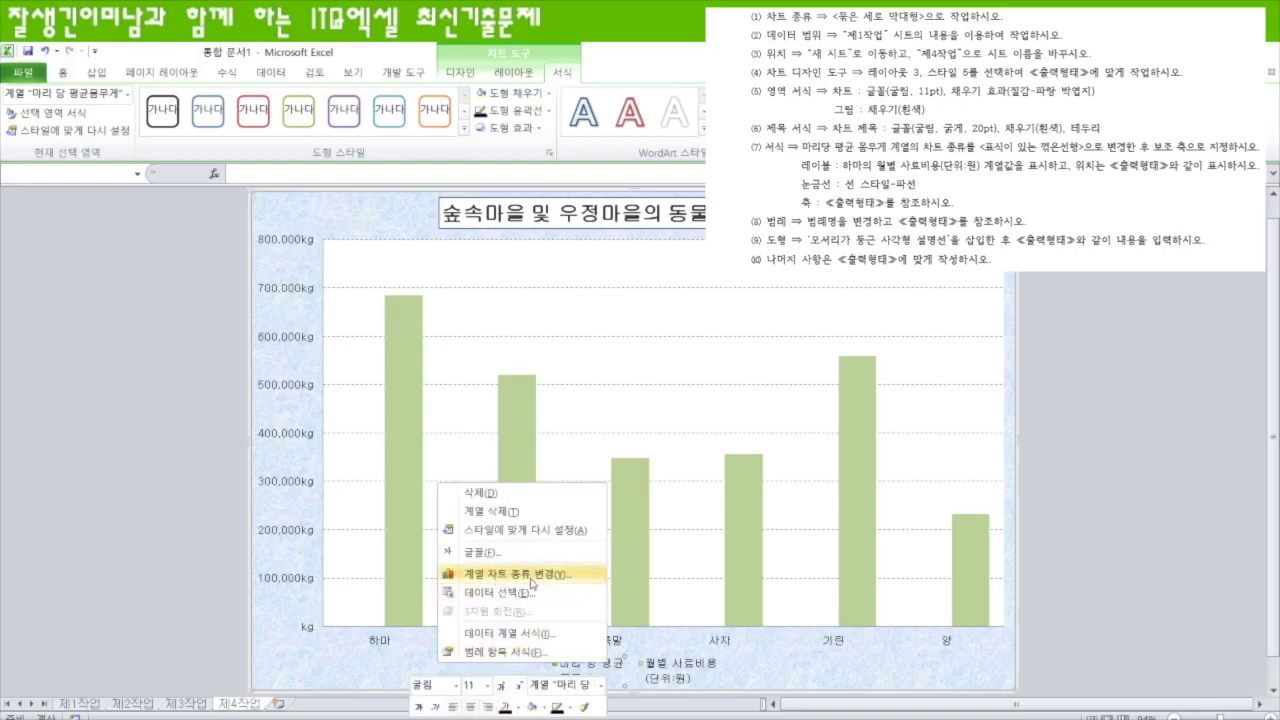
{"action": "left_click", "coordinate": [461, 73]}
{"action": "left_click", "coordinate": [27, 117]}
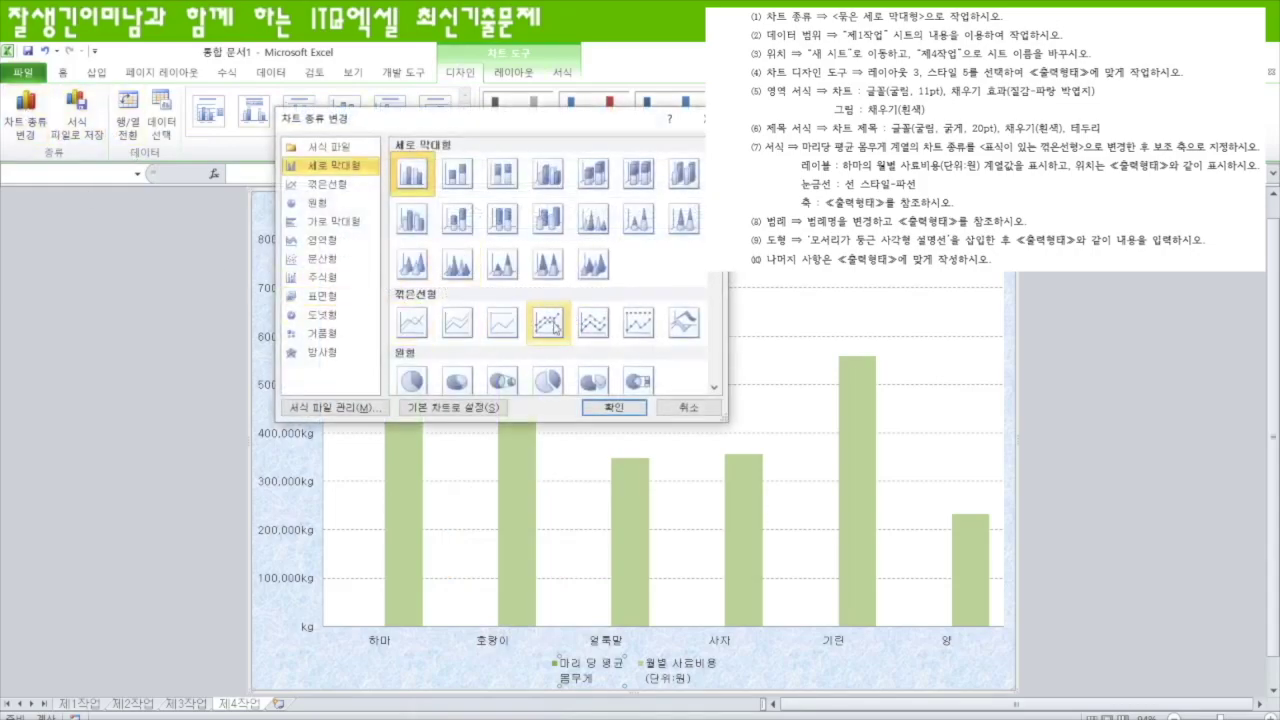
{"action": "left_click", "coordinate": [548, 322]}
{"action": "left_click", "coordinate": [612, 407]}
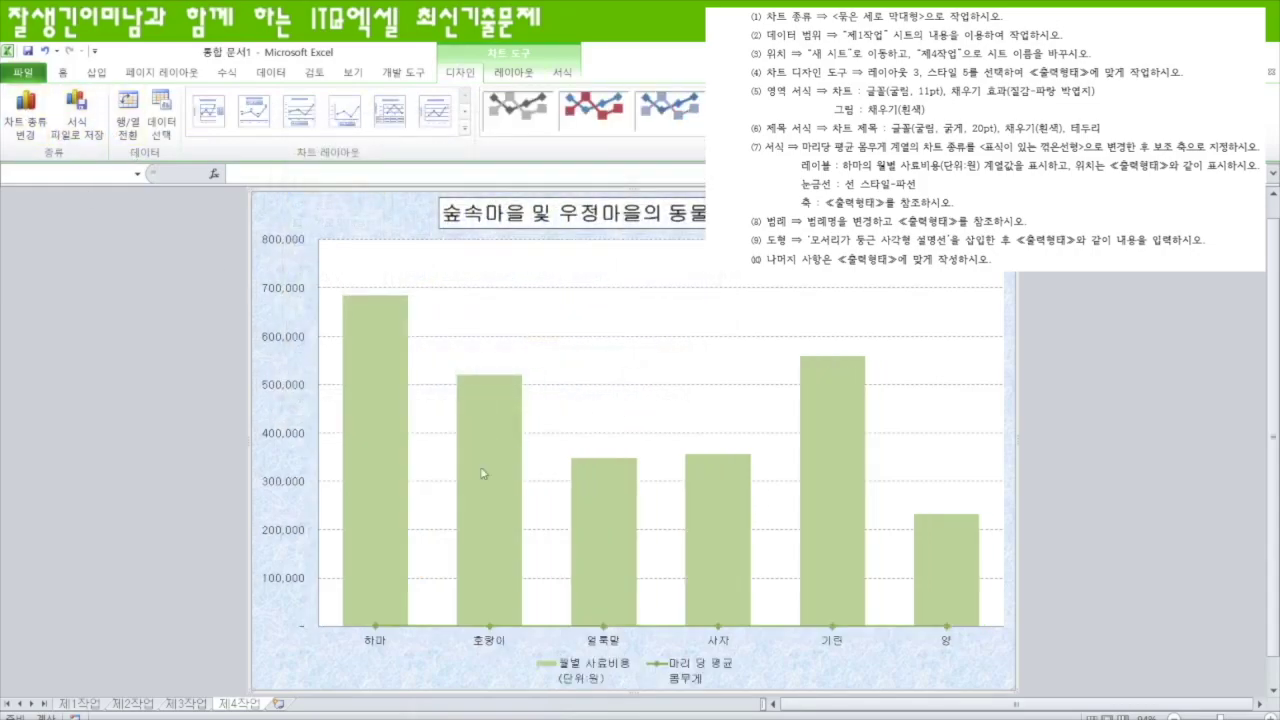
- Plot the 마리 당 평균 몸무게 line on a secondary vertical axis
{"action": "double_click", "coordinate": [491, 628]}
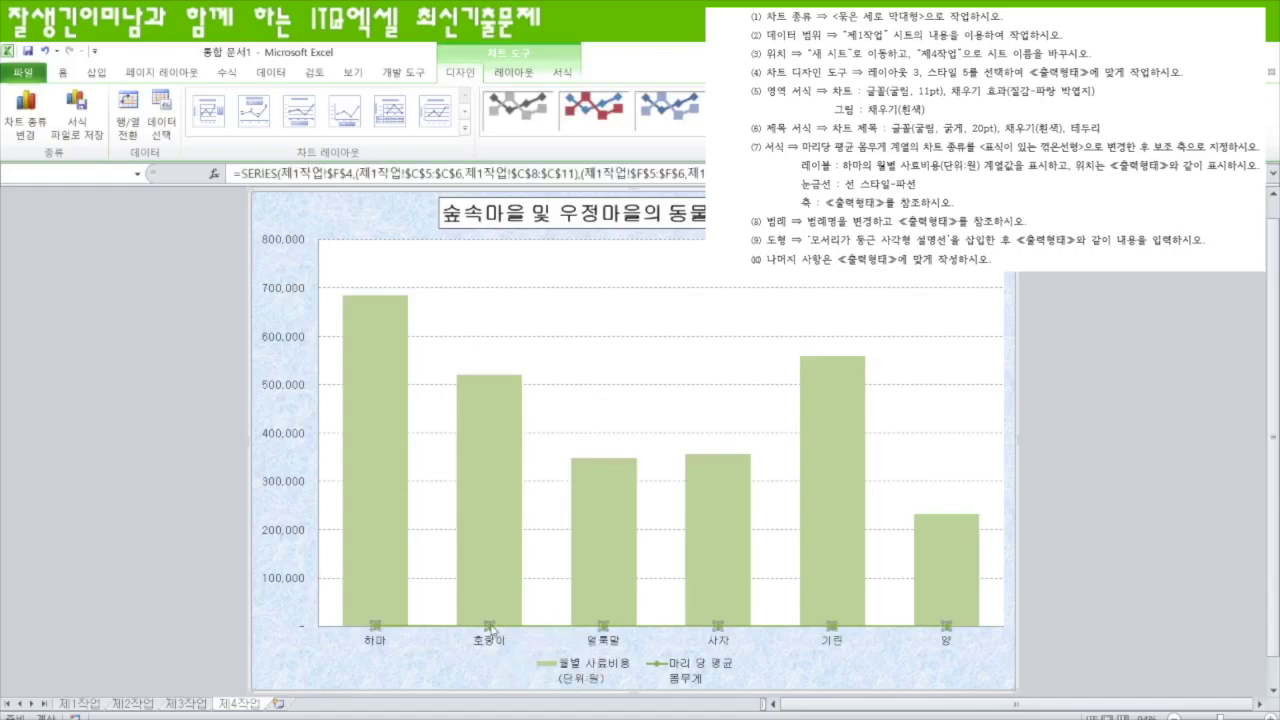
{"action": "left_click", "coordinate": [588, 262]}
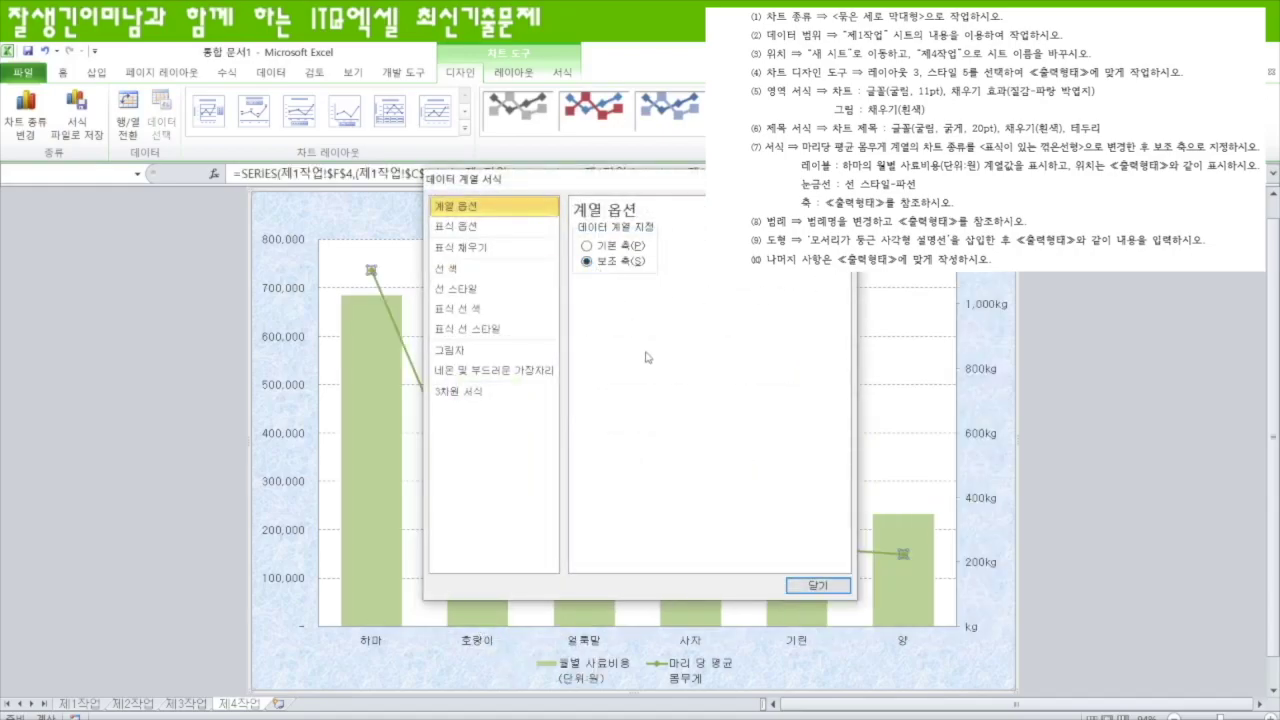
{"action": "left_click", "coordinate": [818, 586]}
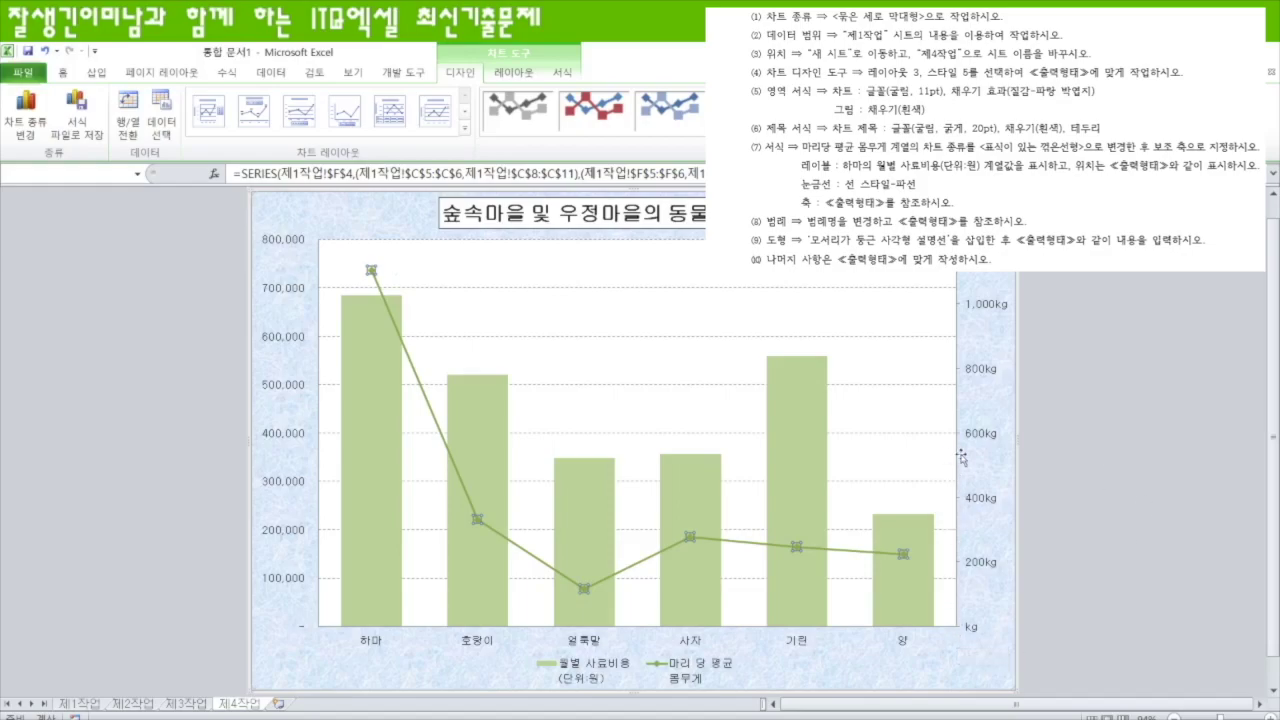
- Give the secondary axis a fixed major unit of 300 and the number format #,##0"kg"
{"action": "double_click", "coordinate": [1003, 560]}
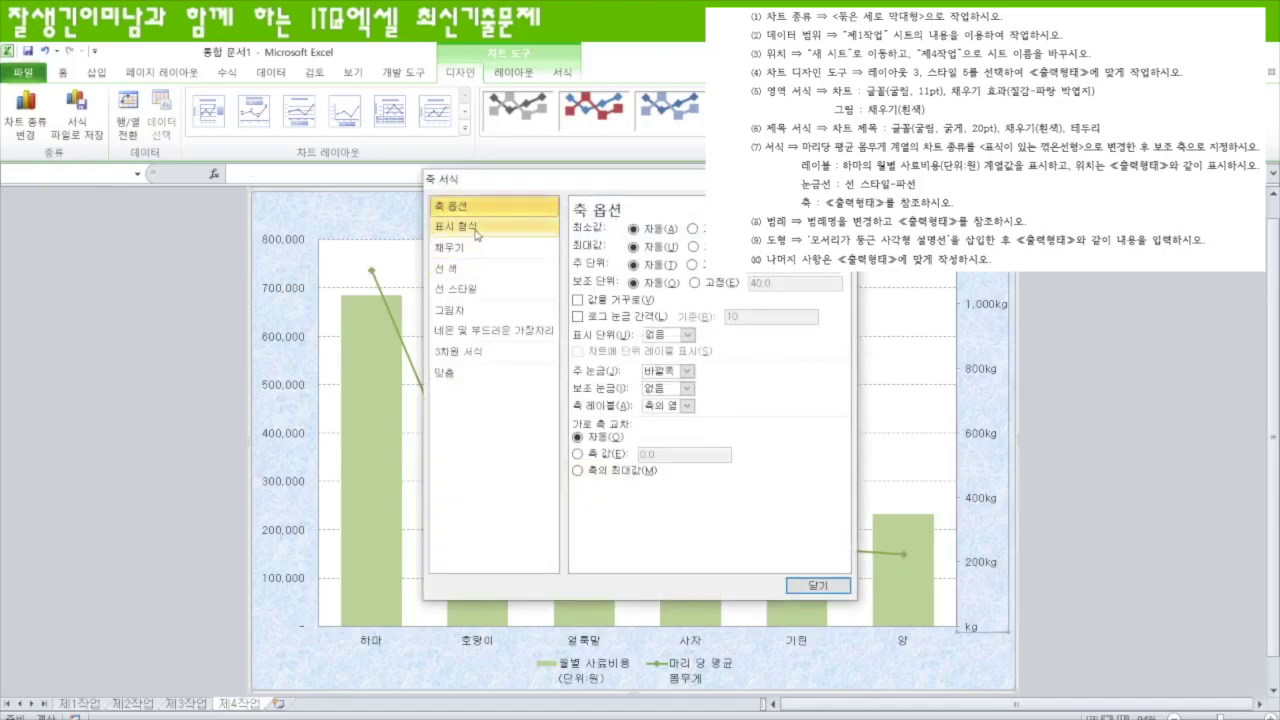
{"action": "left_click", "coordinate": [692, 264]}
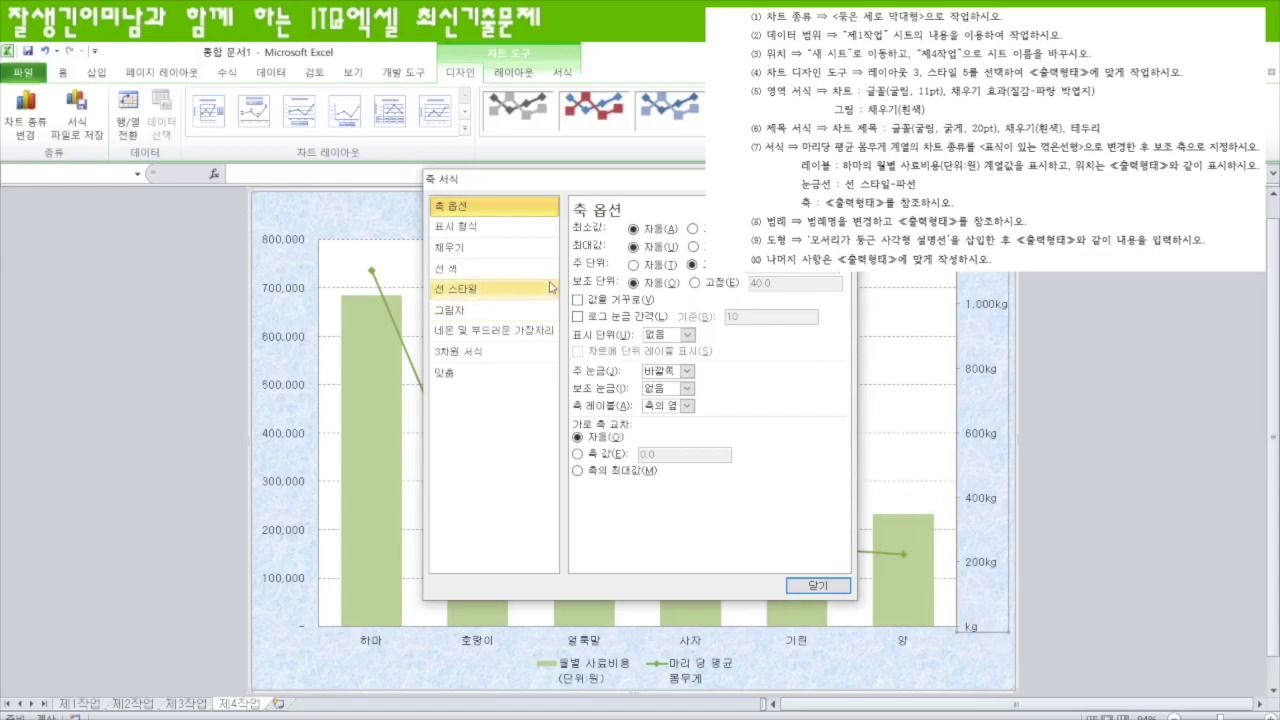
{"action": "left_click", "coordinate": [489, 233]}
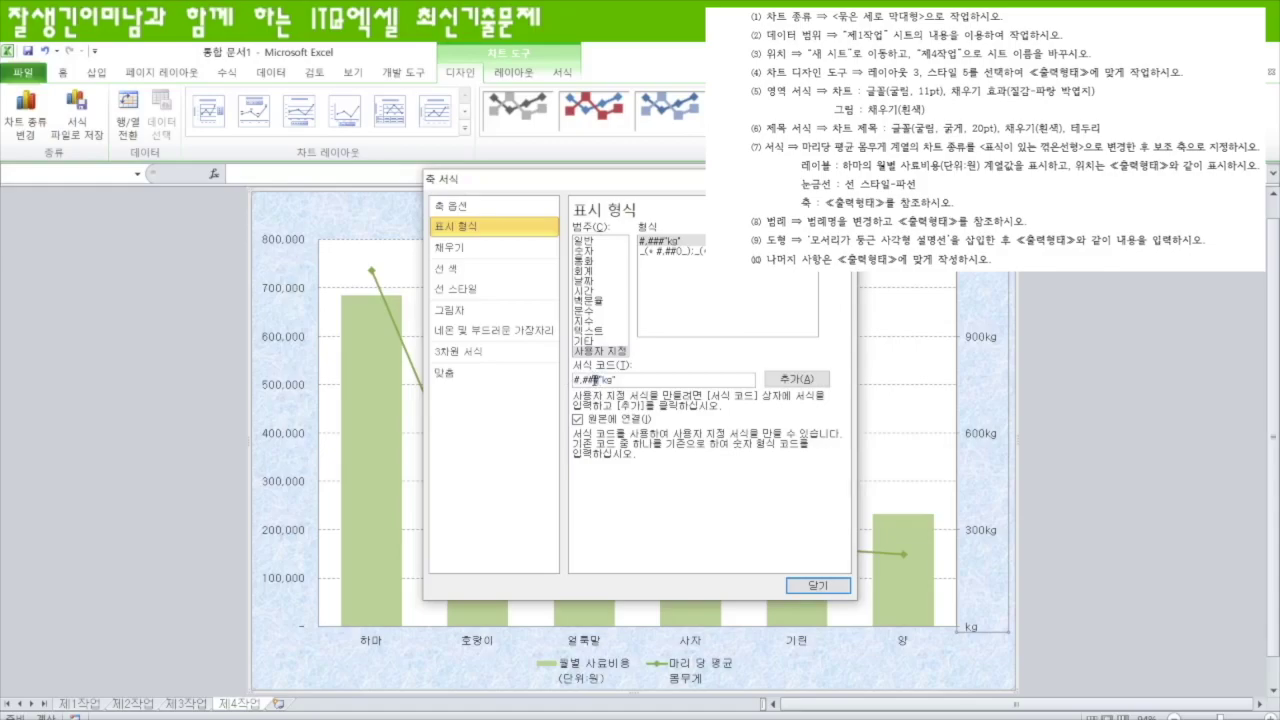
{"action": "left_click", "coordinate": [797, 379]}
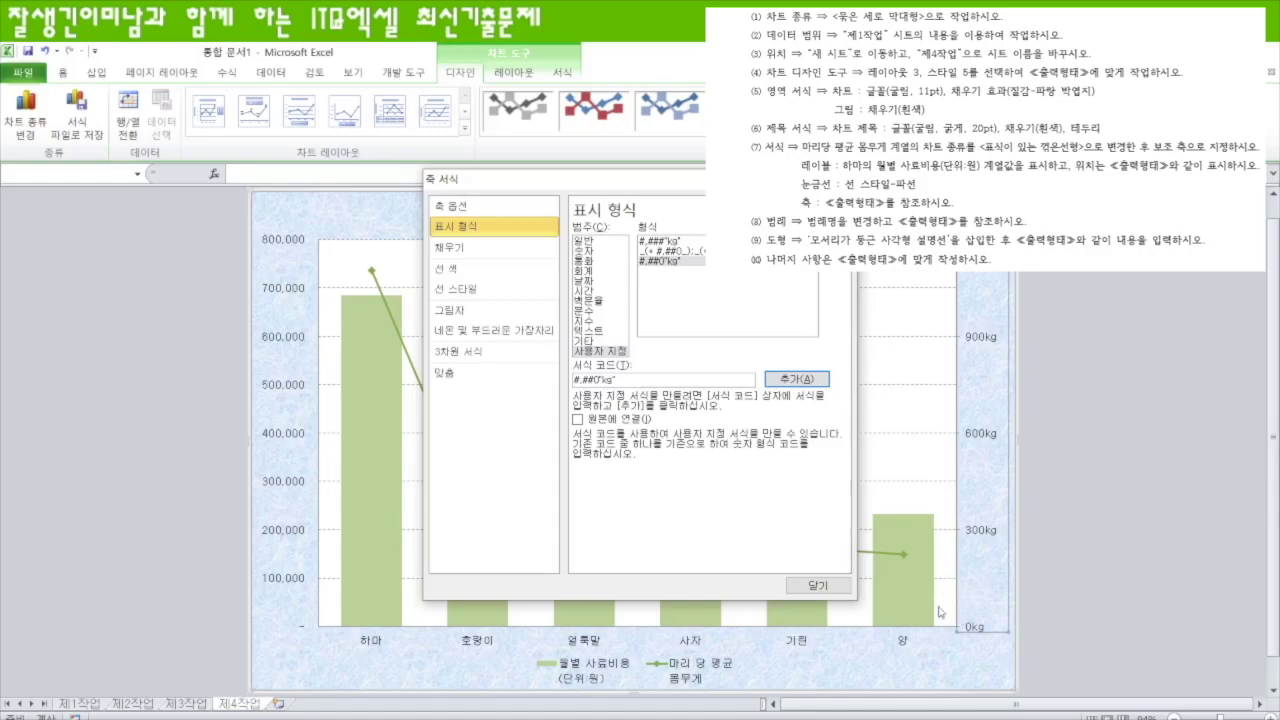
{"action": "left_click", "coordinate": [825, 585]}
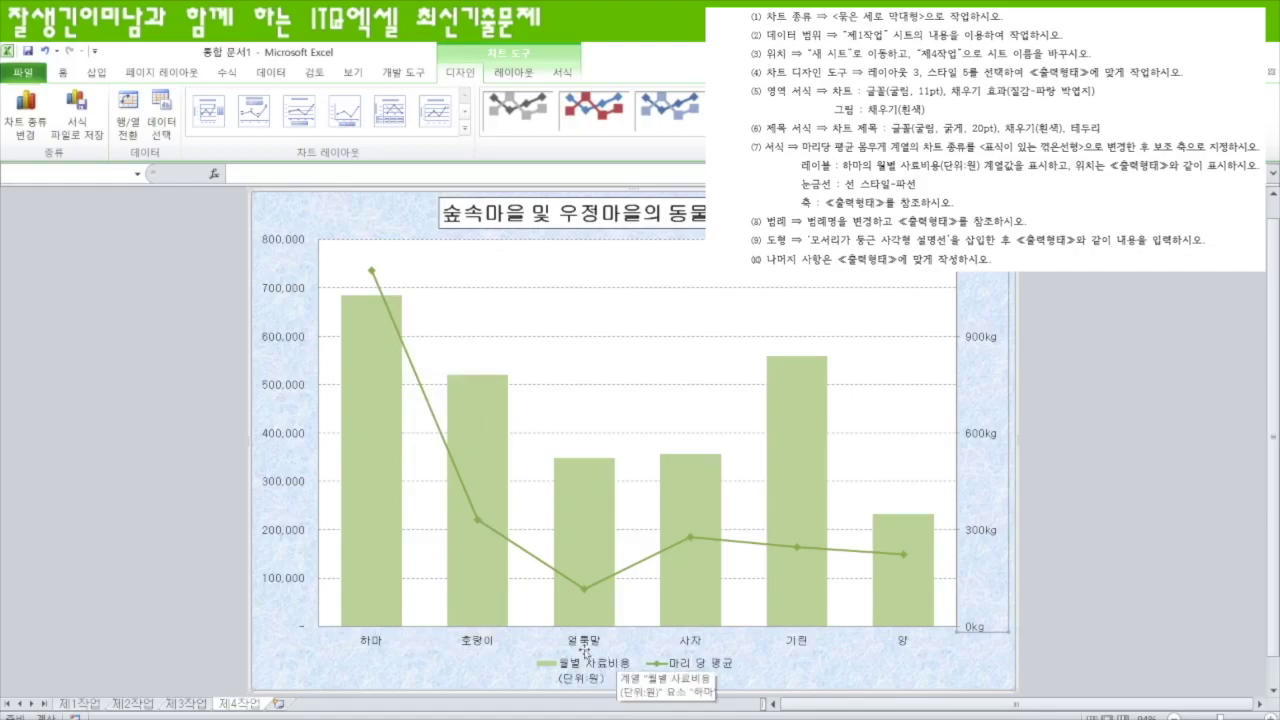
- Add an Inside End data label showing 685,000 to the 하마 feed-cost bar only
{"action": "left_click", "coordinate": [397, 431]}
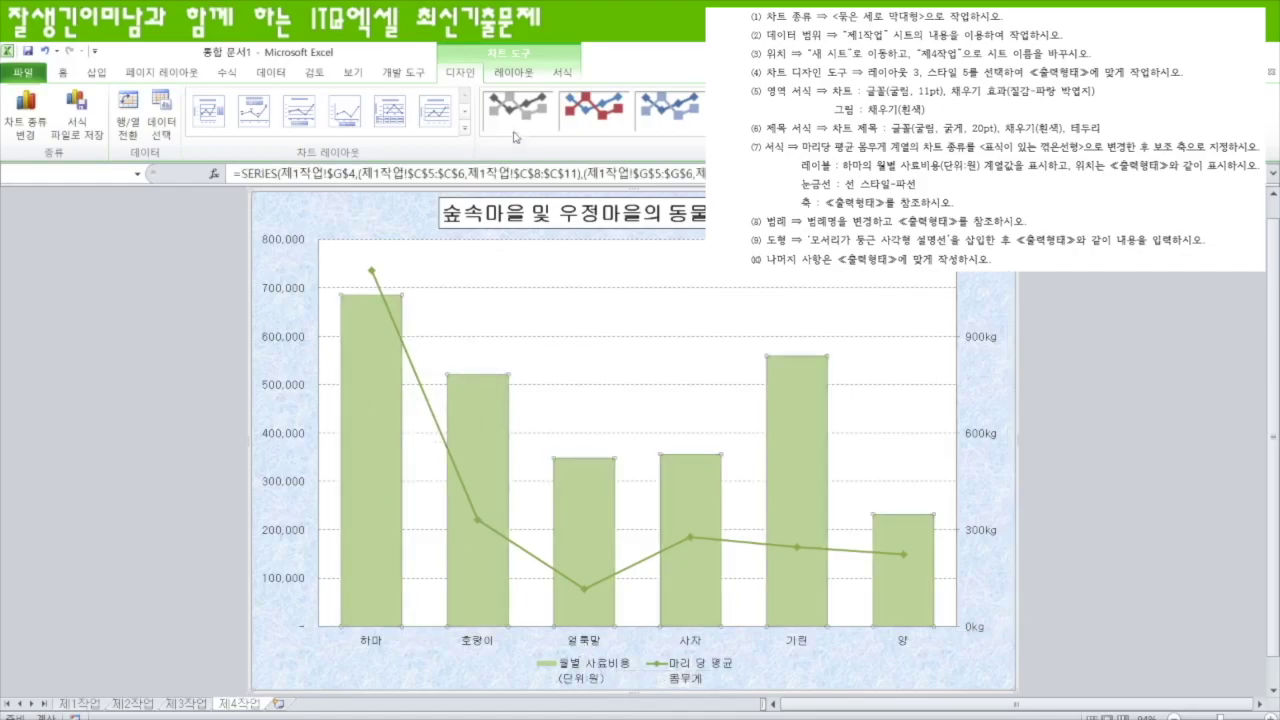
{"action": "left_click", "coordinate": [521, 74]}
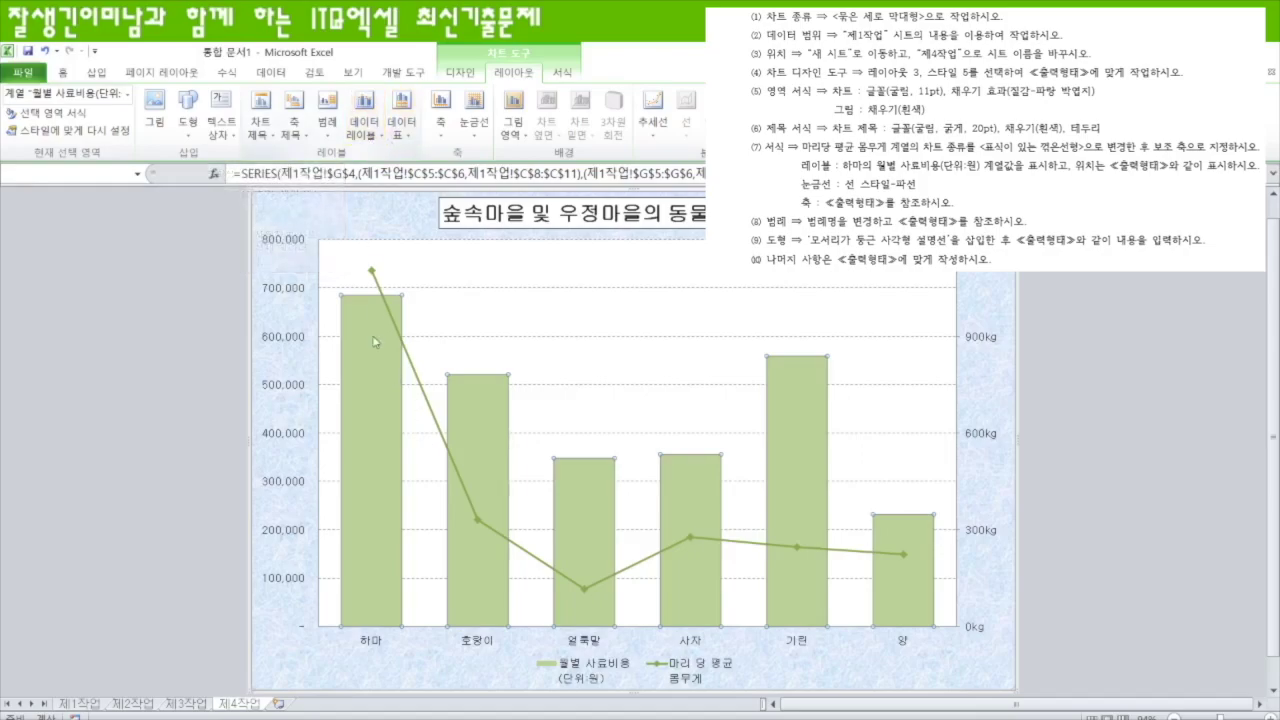
{"action": "left_click", "coordinate": [376, 428]}
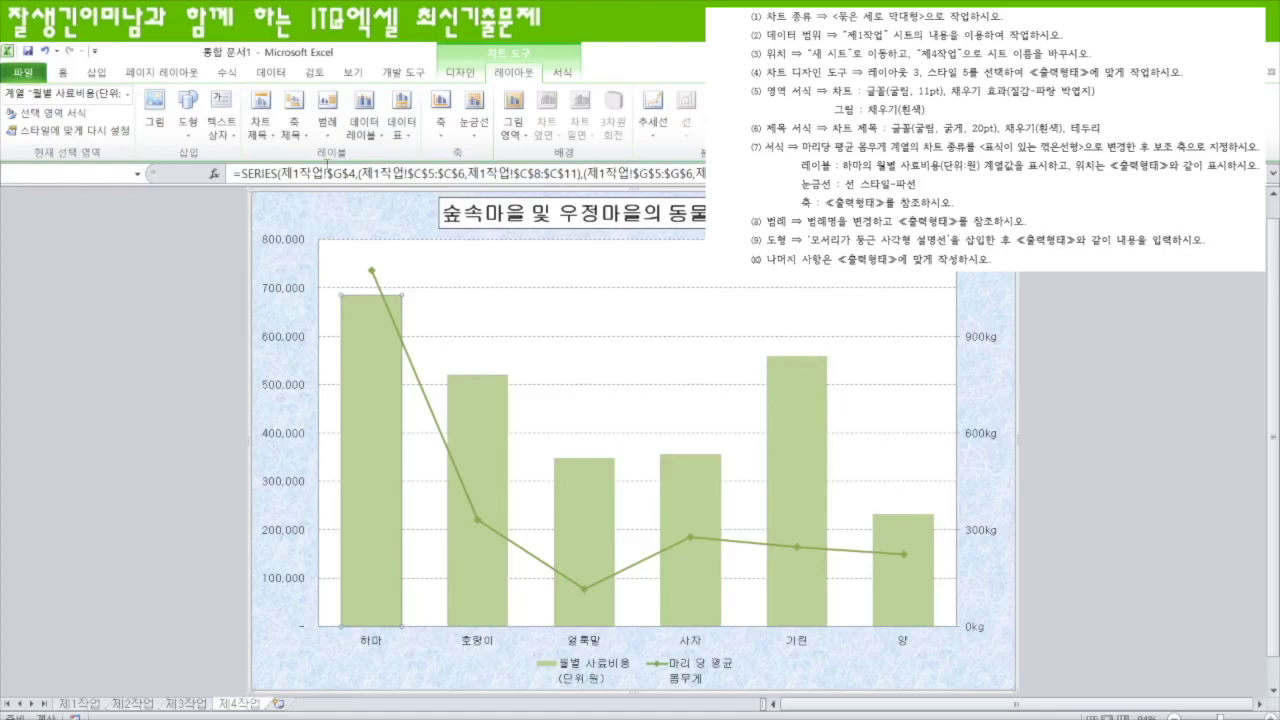
{"action": "left_click", "coordinate": [362, 132]}
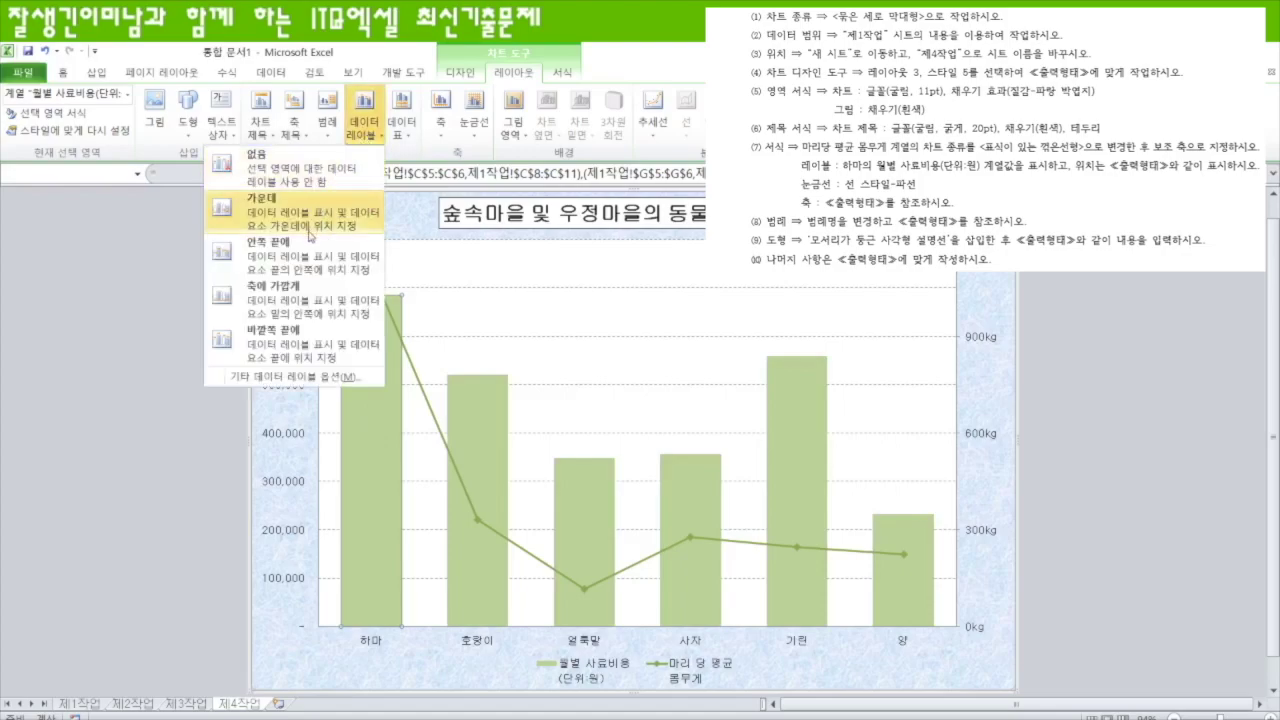
{"action": "left_click", "coordinate": [310, 257]}
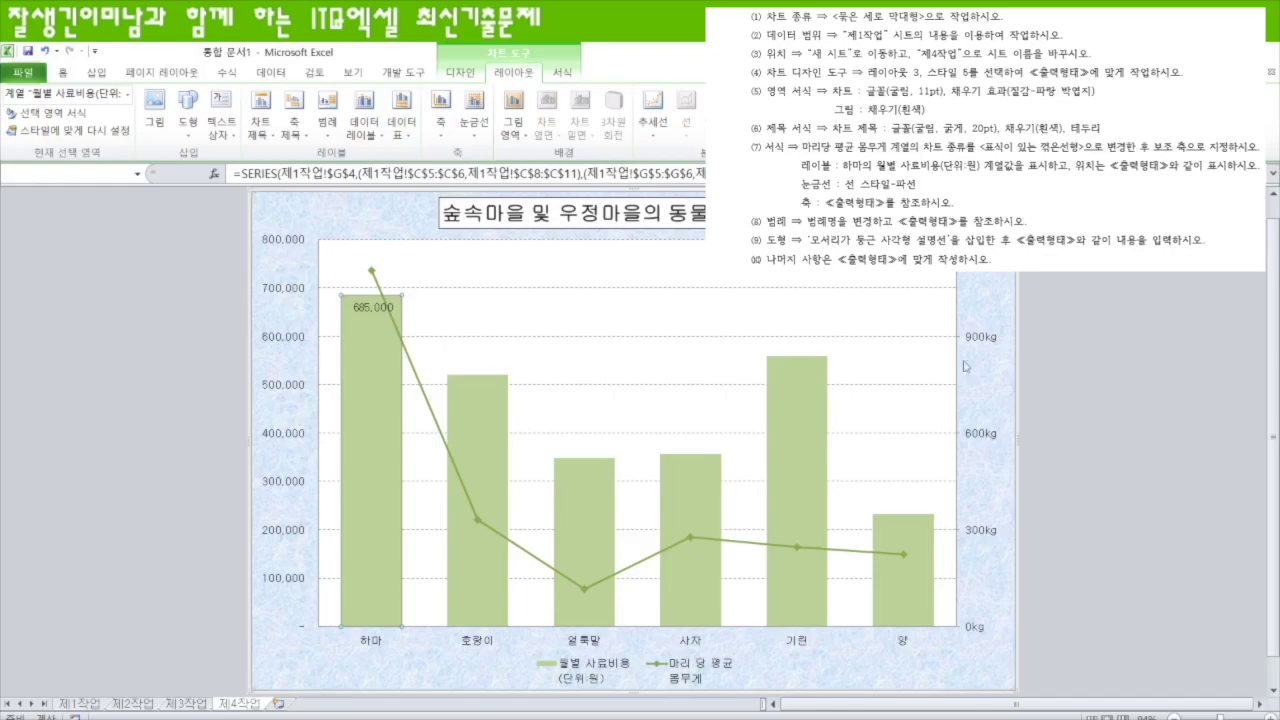
- In Select Data, rename the average-weight series to '마리당 평균 몸무게'
{"action": "right_click", "coordinate": [931, 373]}
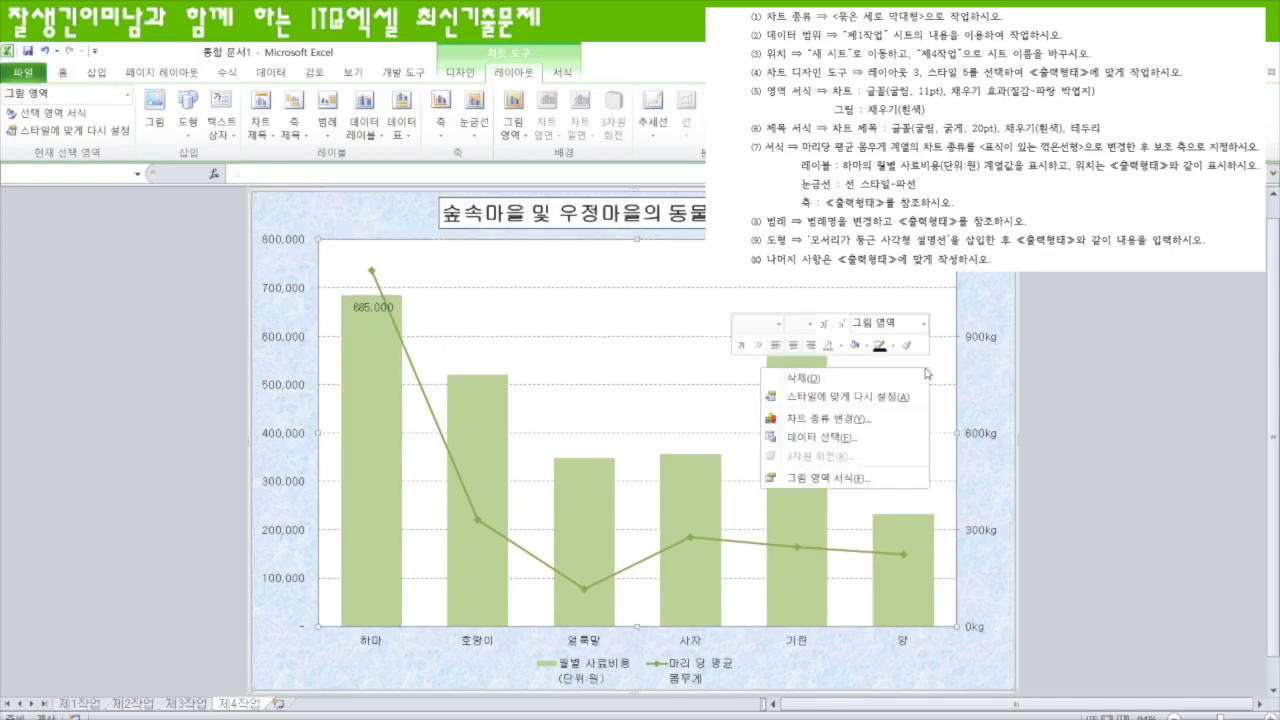
{"action": "left_click", "coordinate": [846, 439]}
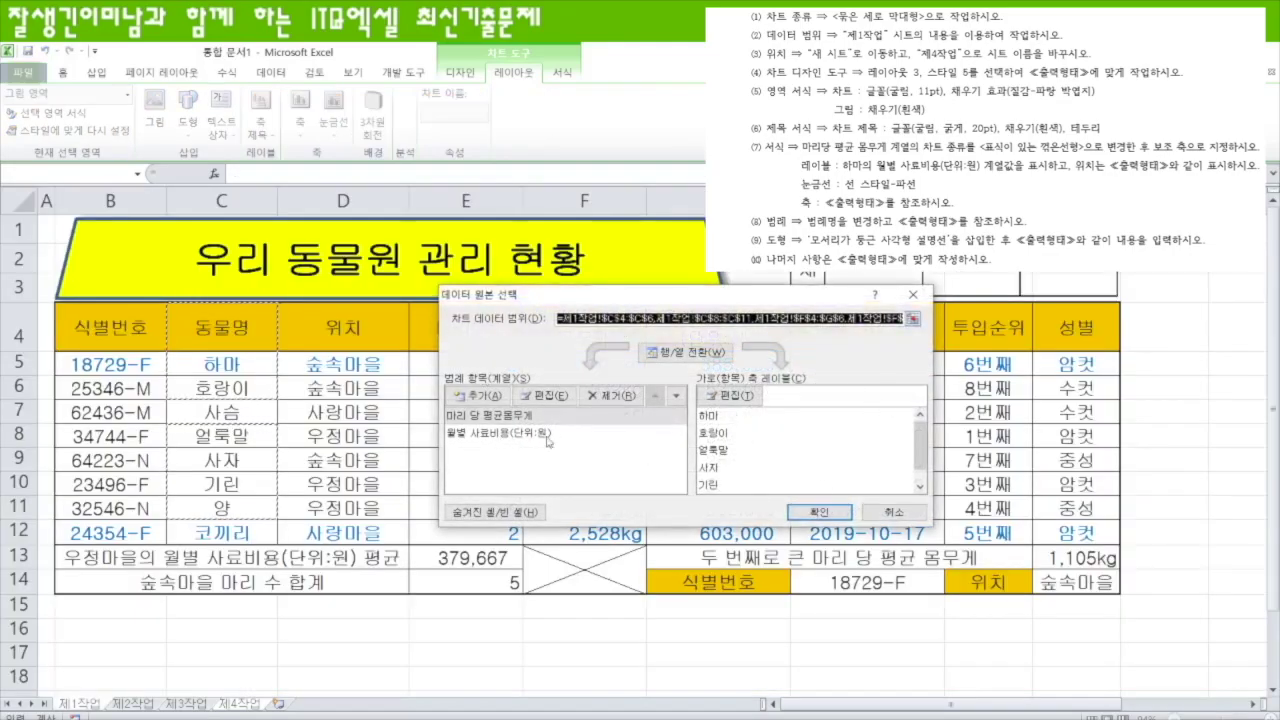
{"action": "left_click", "coordinate": [499, 418]}
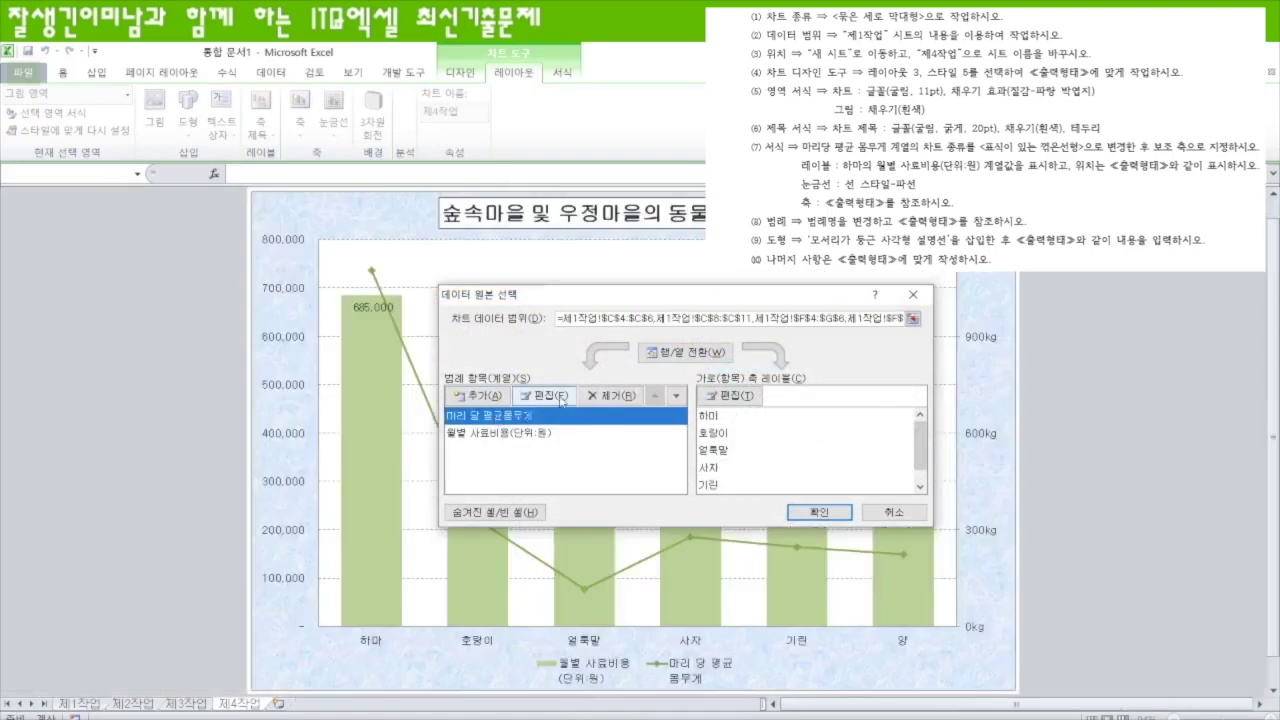
{"action": "left_click", "coordinate": [546, 396]}
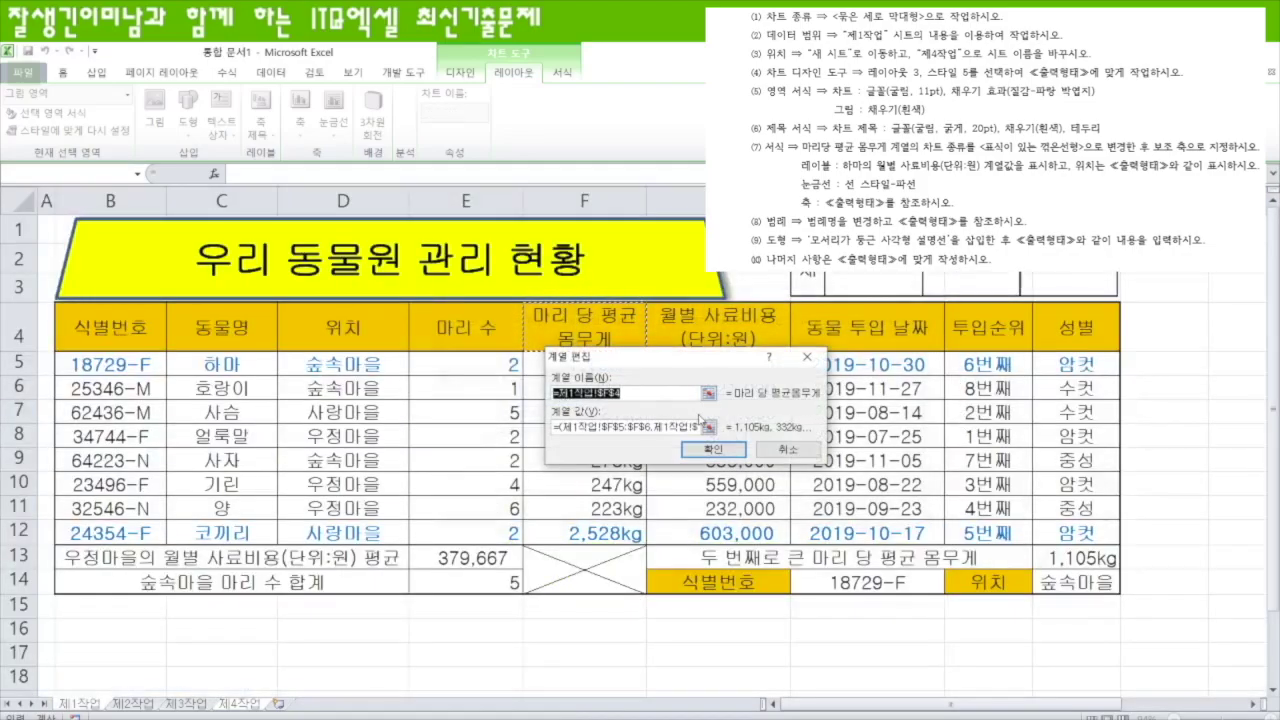
{"action": "type", "text": "마"}
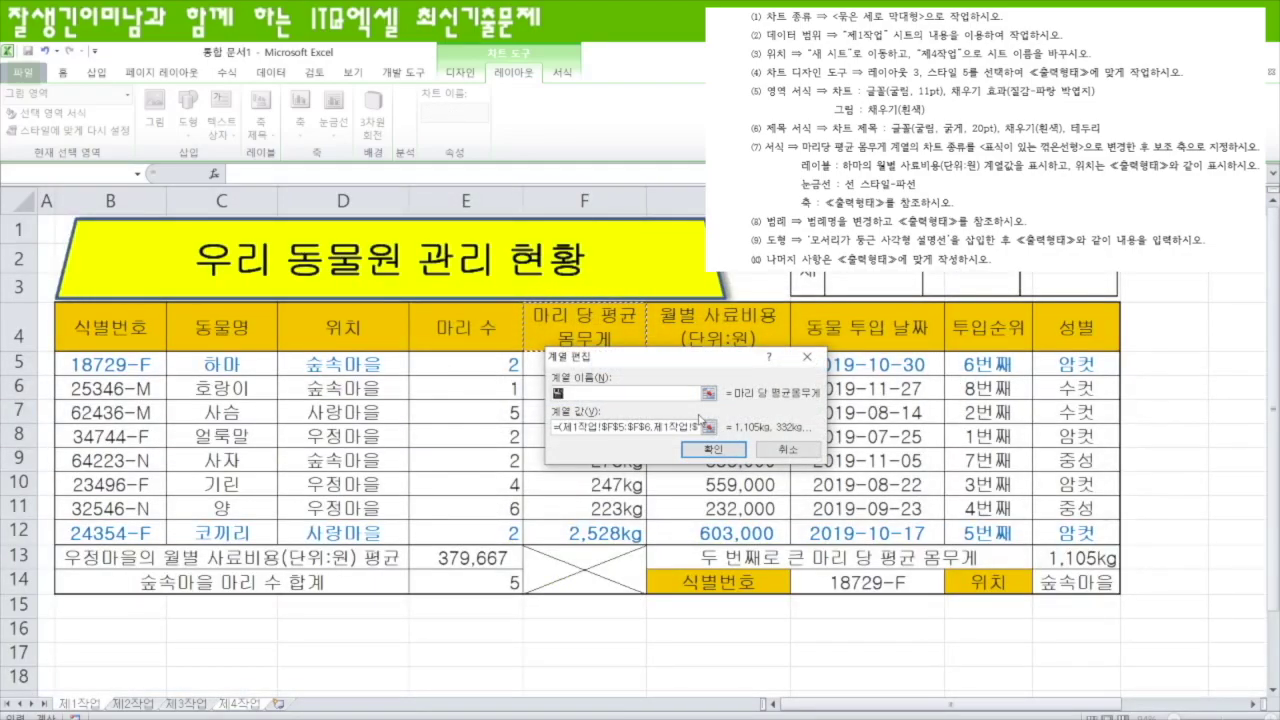
{"action": "type", "text": "리당 평"}
{"action": "type", "text": "ㄱ"}
{"action": "type", "text": "균 "}
{"action": "type", "text": "몸무게"}
{"action": "left_click", "coordinate": [686, 446]}
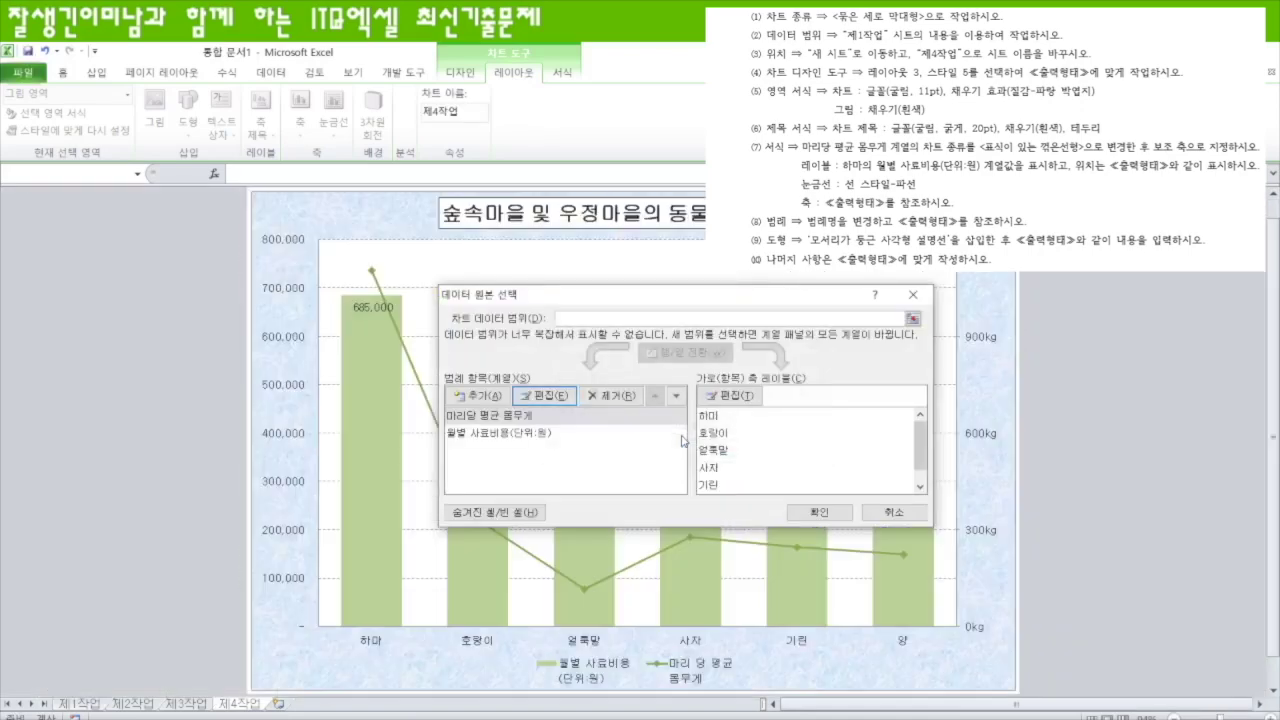
- Rename the feed-cost series to '월별 사료비용(단위:원)' and apply the changes
{"action": "left_click", "coordinate": [527, 437]}
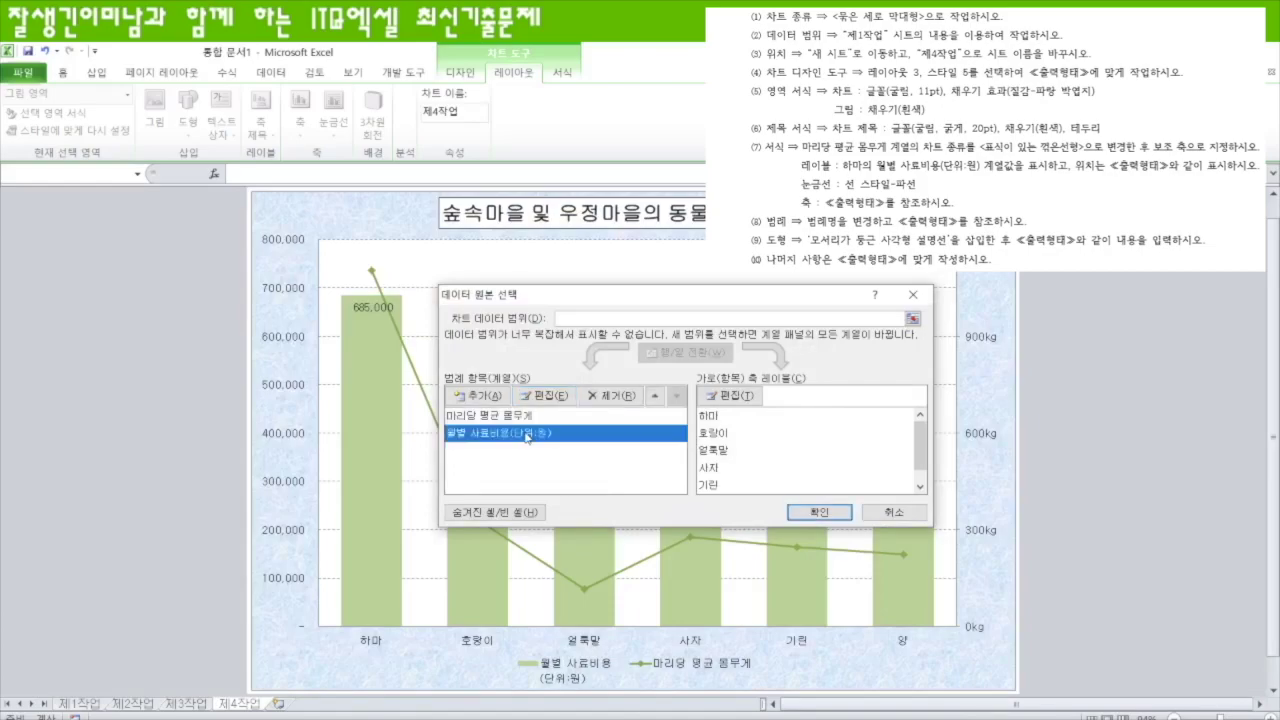
{"action": "left_click", "coordinate": [549, 396]}
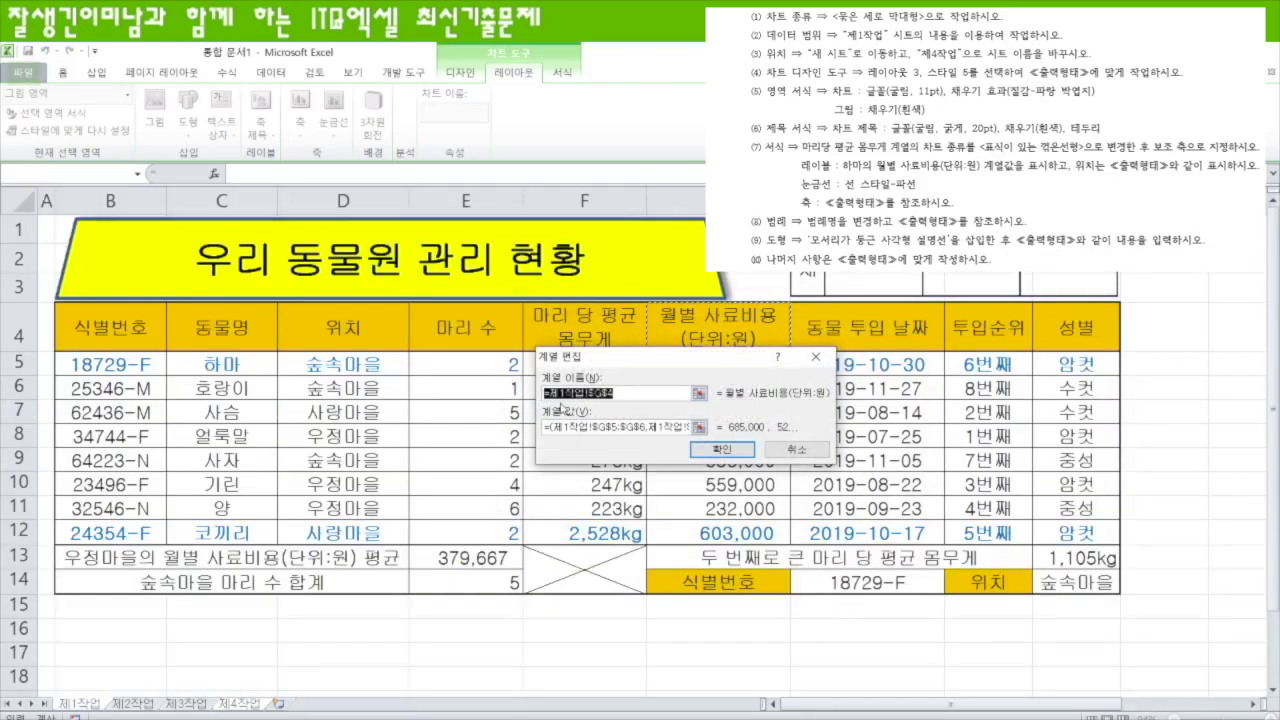
{"action": "type", "text": "월별 "}
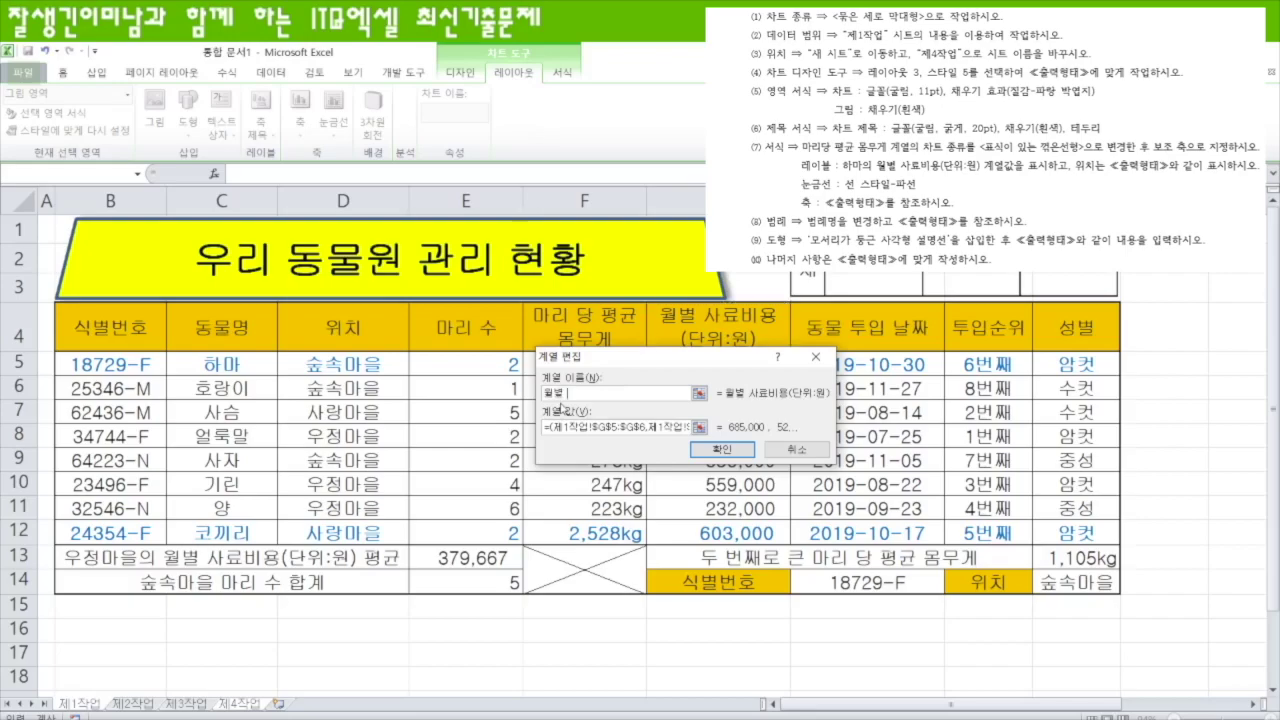
{"action": "type", "text": "사료비용(단위:원)"}
{"action": "key", "text": "Return"}
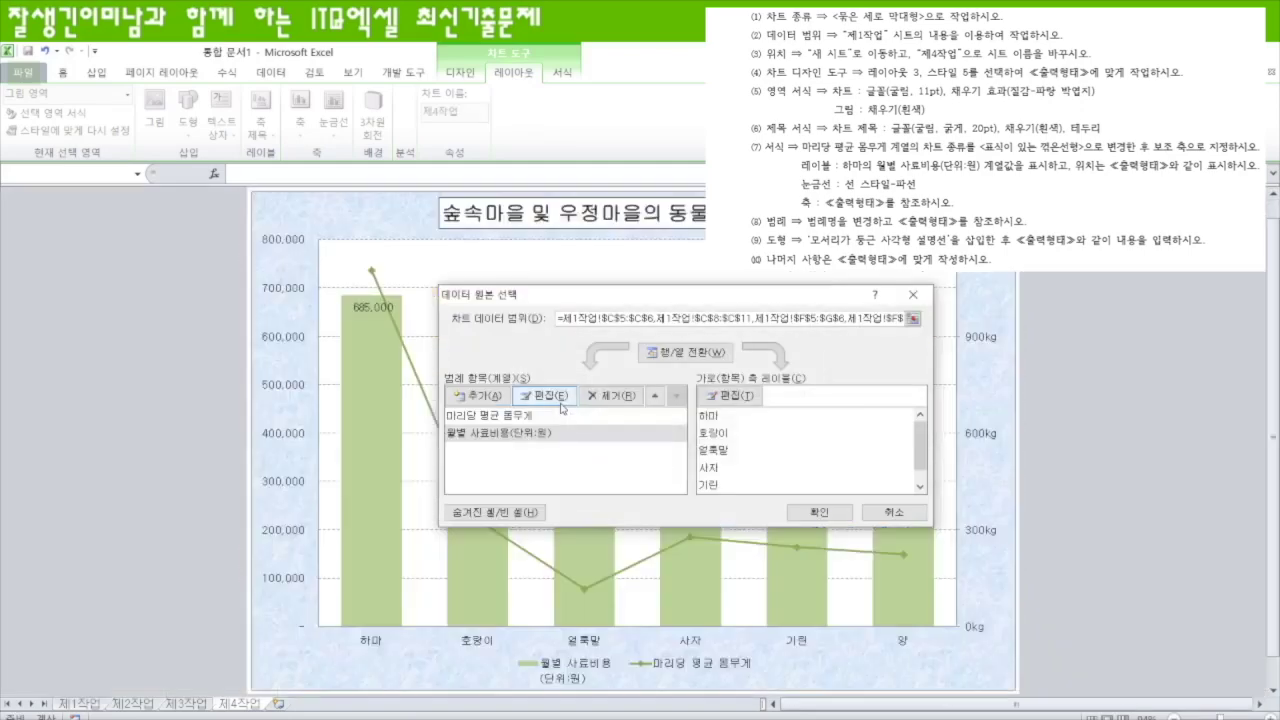
{"action": "left_click", "coordinate": [821, 514]}
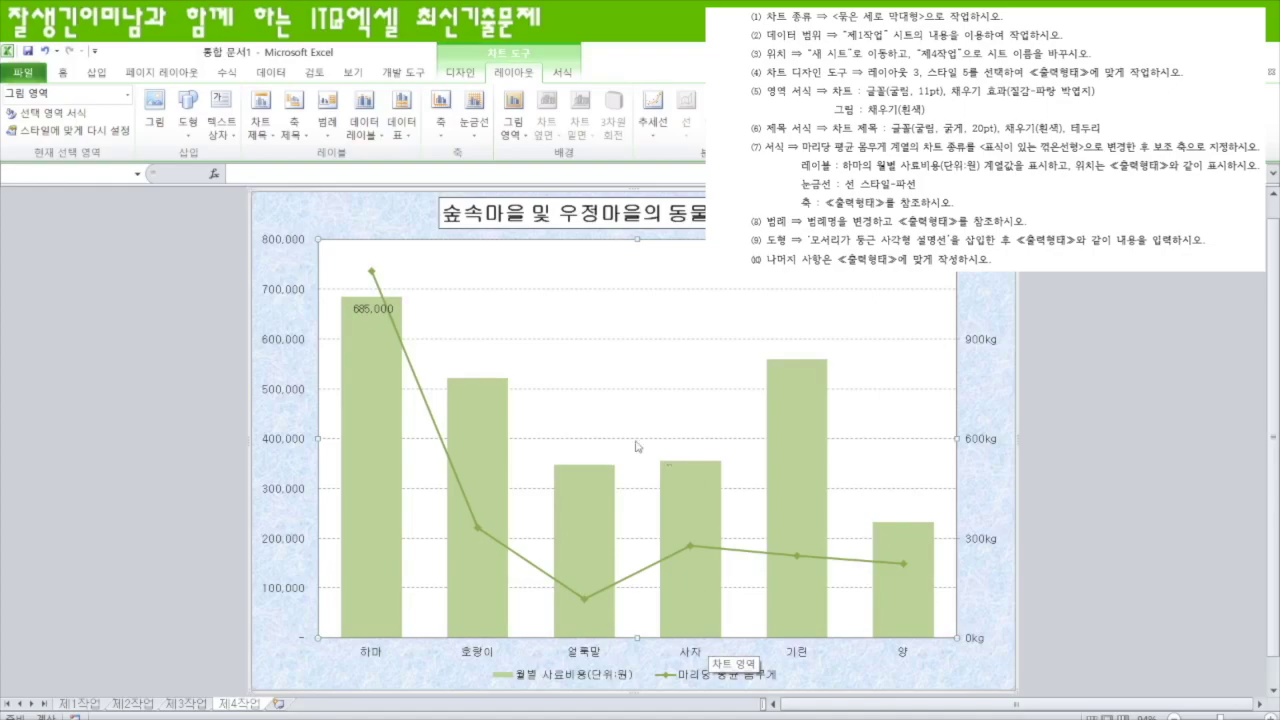
- Draw a rounded rectangular callout at the plot's top left, tail pointing at the 685,000 label
{"action": "left_click", "coordinate": [187, 120]}
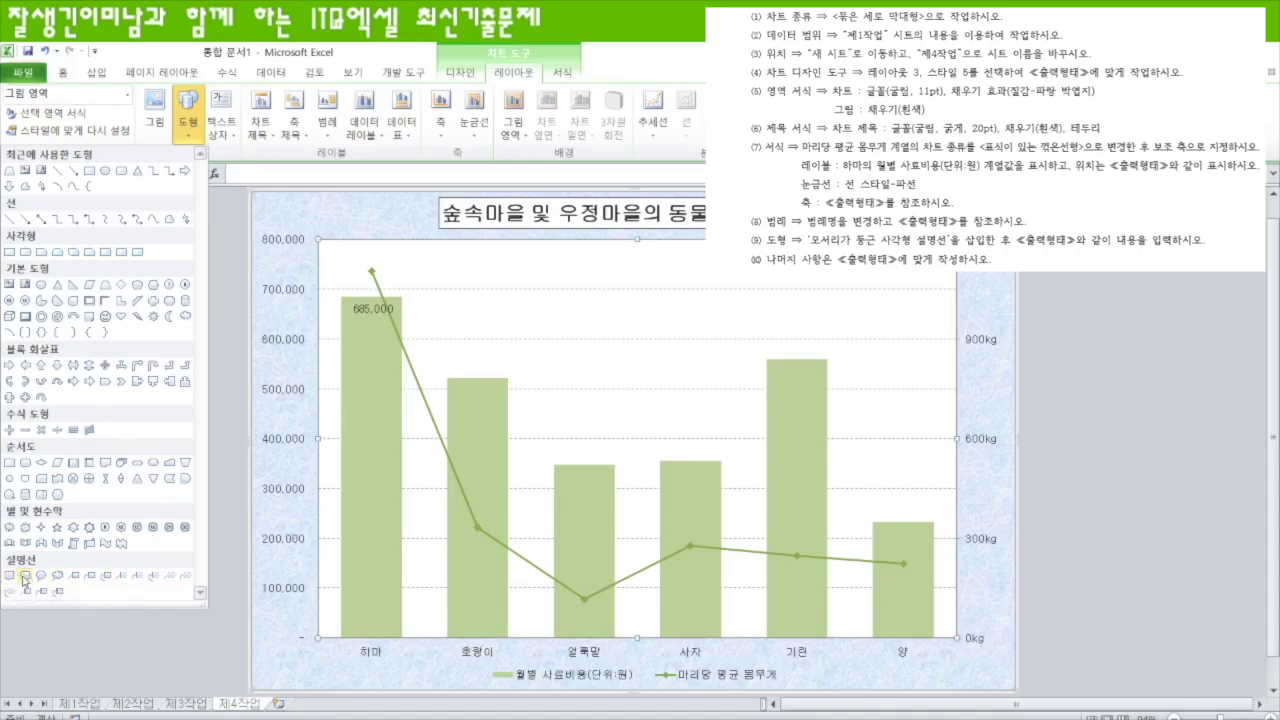
{"action": "left_click", "coordinate": [25, 576]}
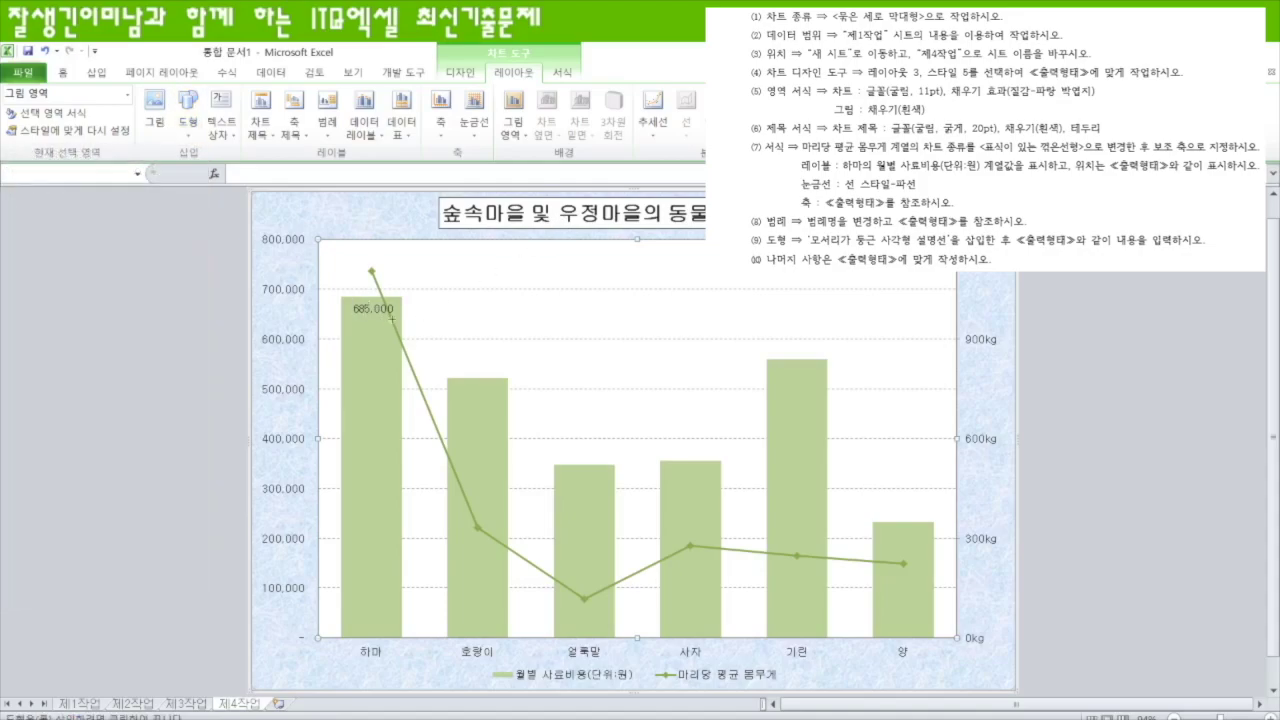
{"action": "left_click_drag", "start_coordinate": [424, 284], "coordinate": [542, 330]}
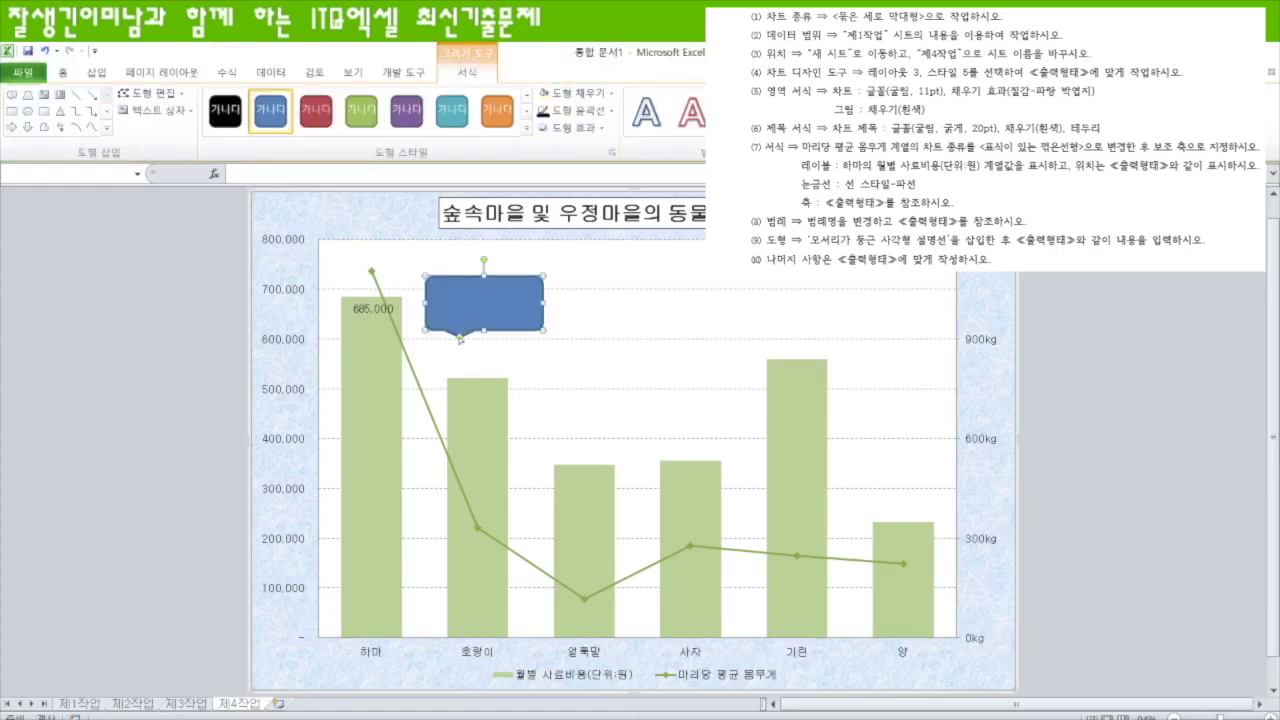
{"action": "left_click_drag", "start_coordinate": [420, 300], "coordinate": [406, 297]}
- Set the callout to No Fill and begin typing '최대' inside it
{"action": "left_click", "coordinate": [576, 93]}
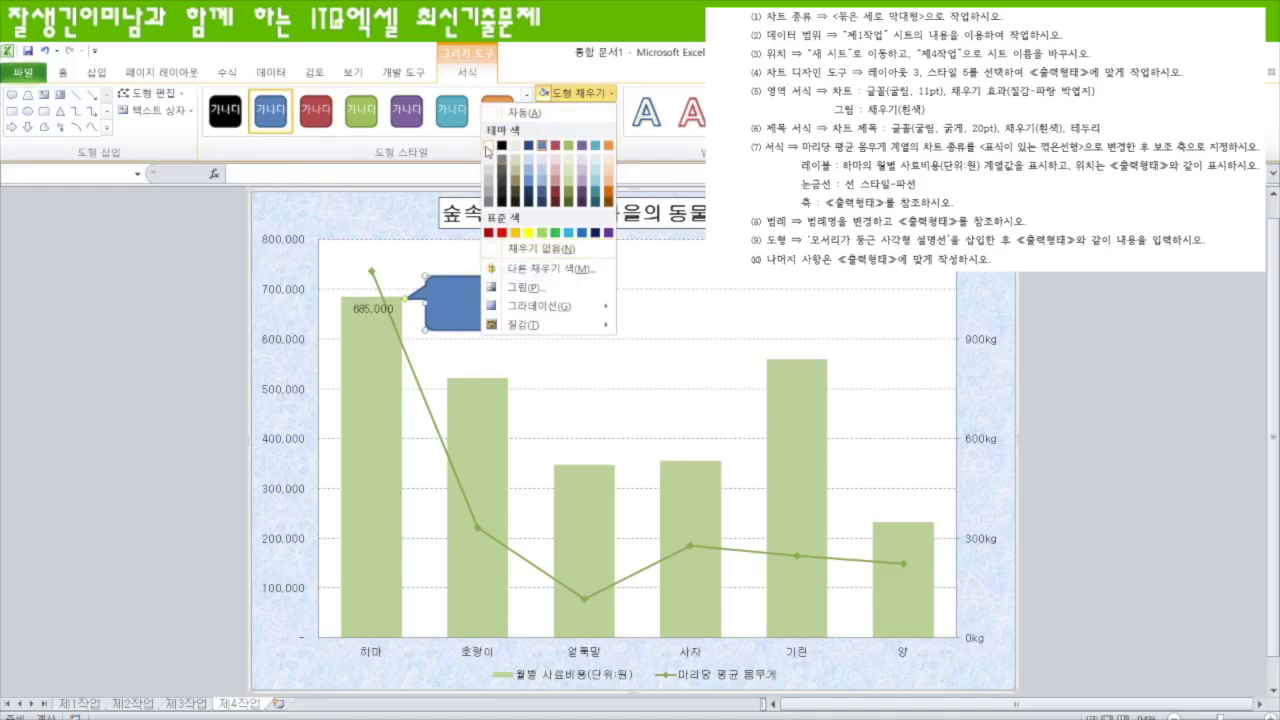
{"action": "left_click", "coordinate": [553, 249]}
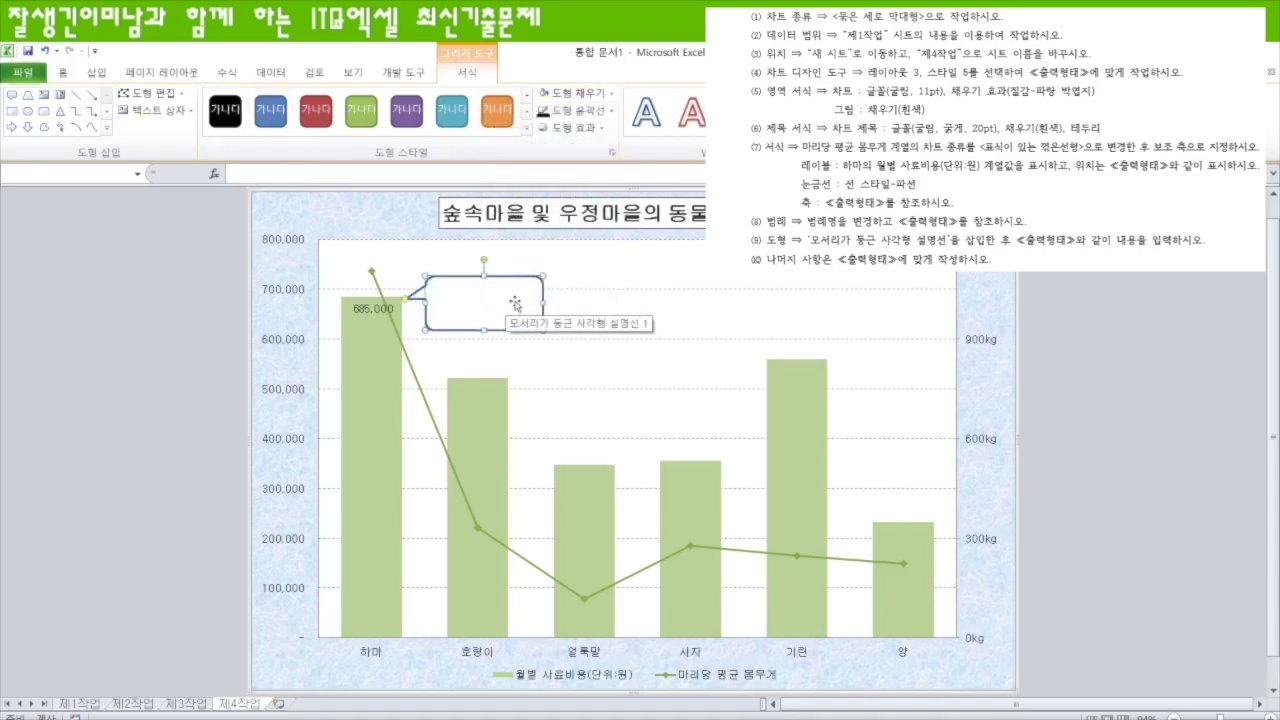
{"action": "left_click", "coordinate": [575, 93]}
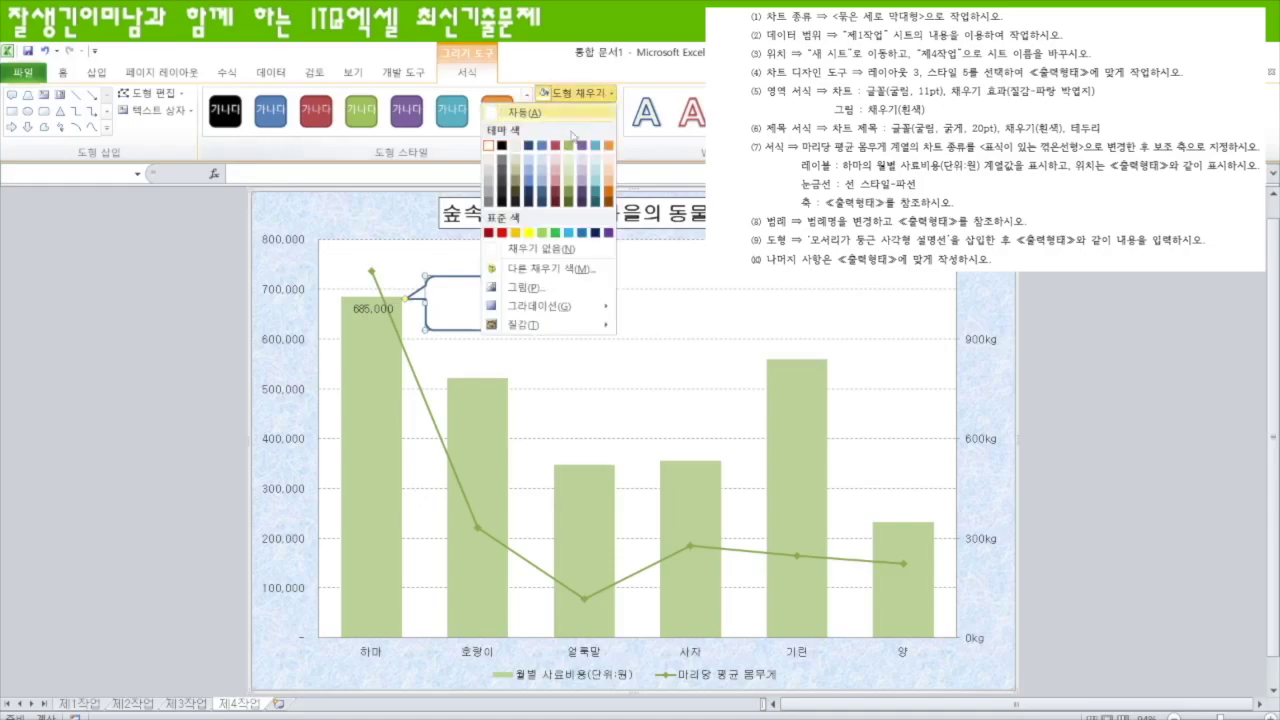
{"action": "left_click", "coordinate": [556, 250]}
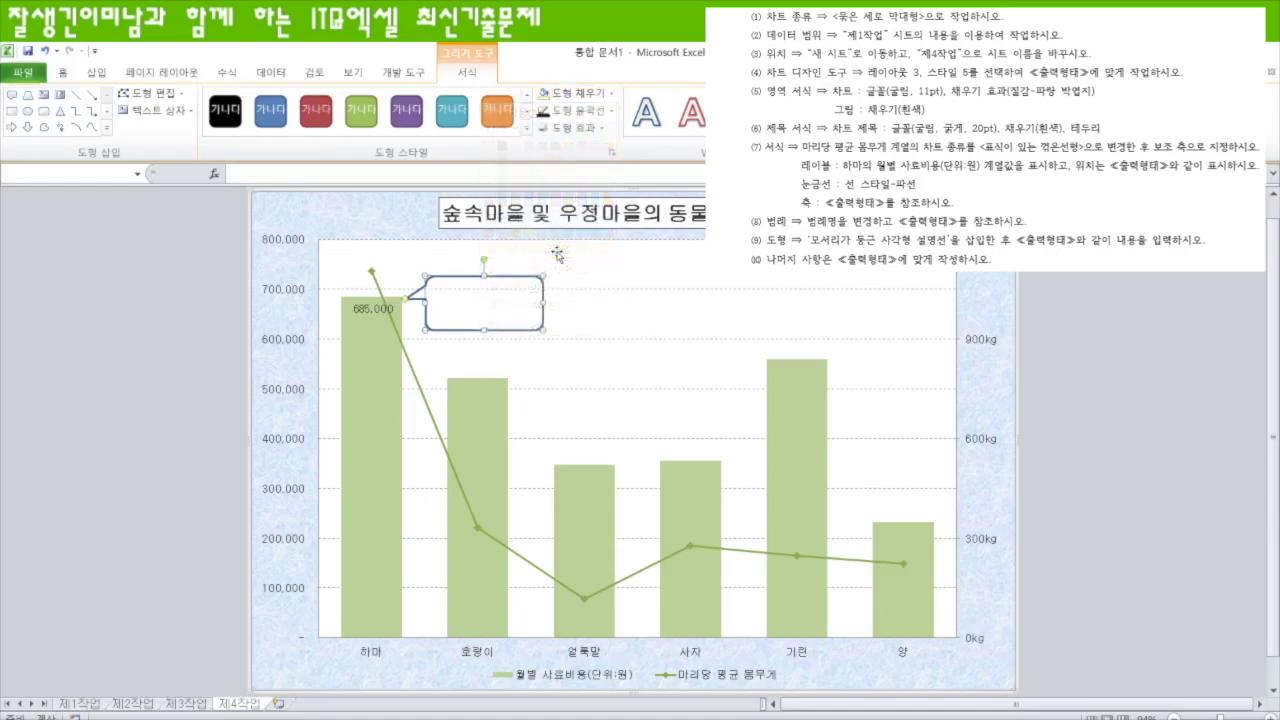
{"action": "left_click", "coordinate": [602, 93]}
{"action": "left_click", "coordinate": [490, 185]}
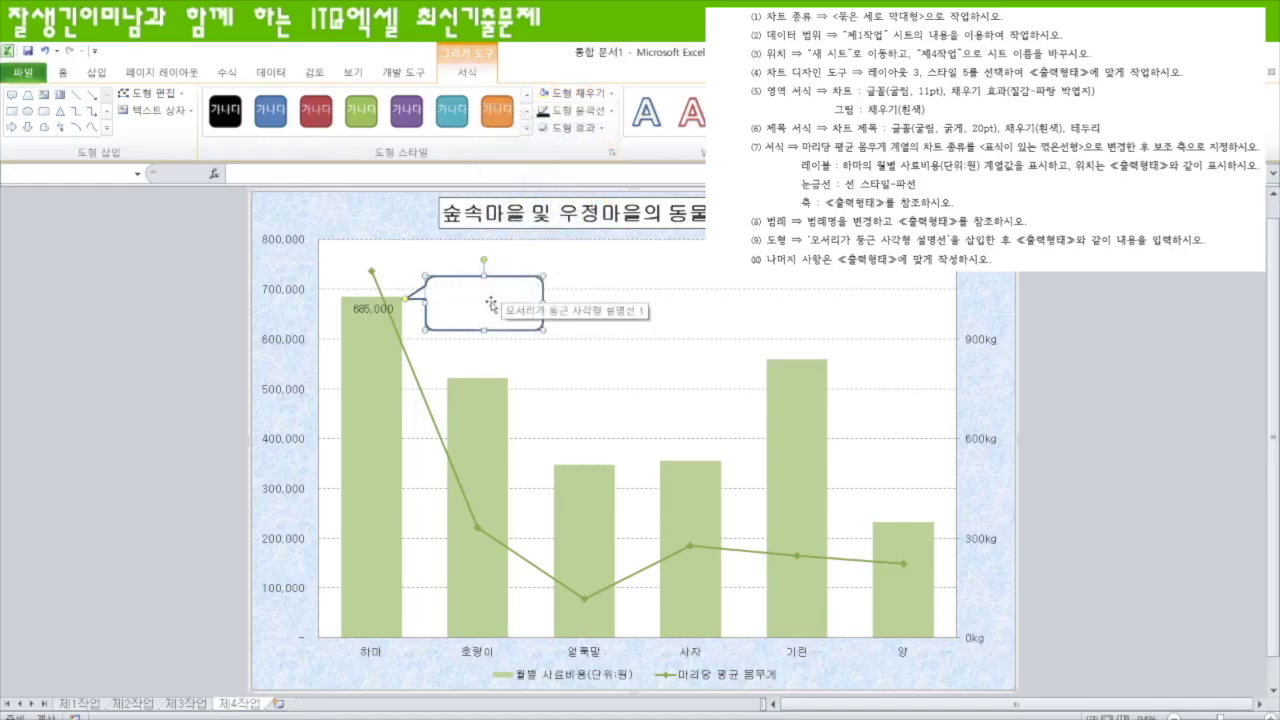
{"action": "left_click", "coordinate": [490, 303]}
{"action": "type", "text": "최대"}
- Type '최고 비용' into the callout
{"action": "left_click", "coordinate": [72, 74]}
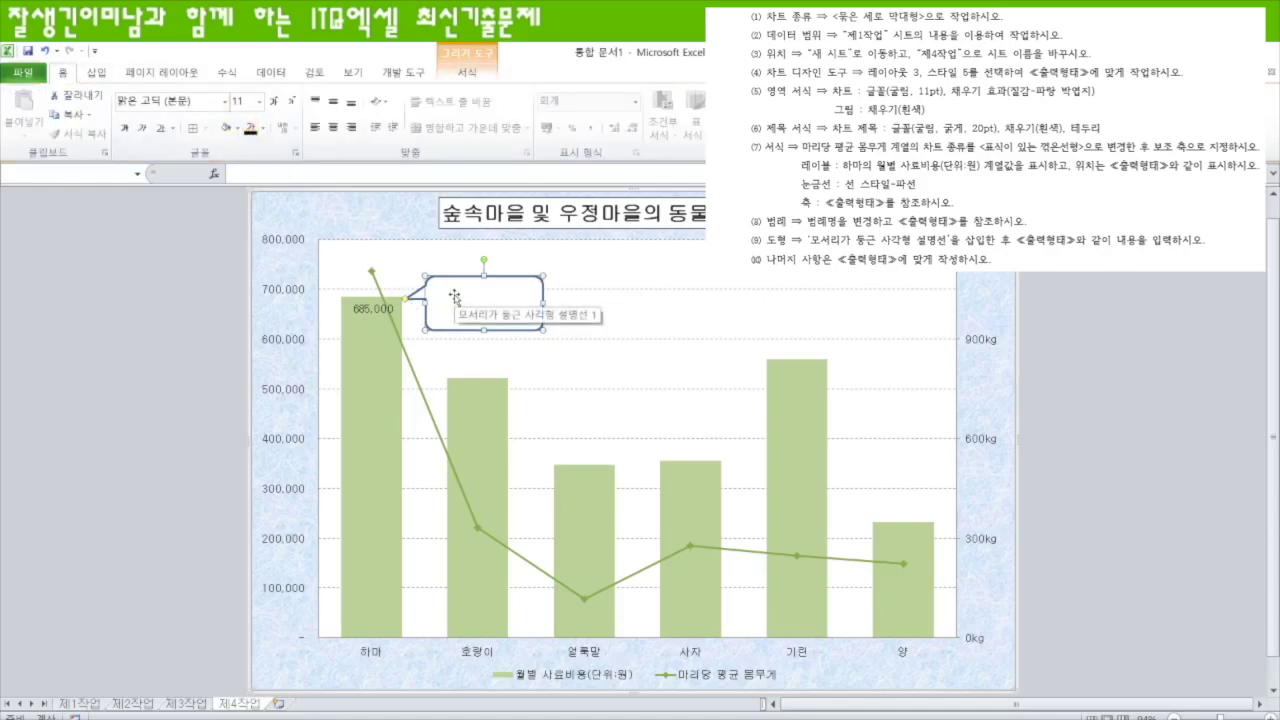
{"action": "left_click", "coordinate": [452, 293]}
{"action": "type", "text": "최고 비유"}
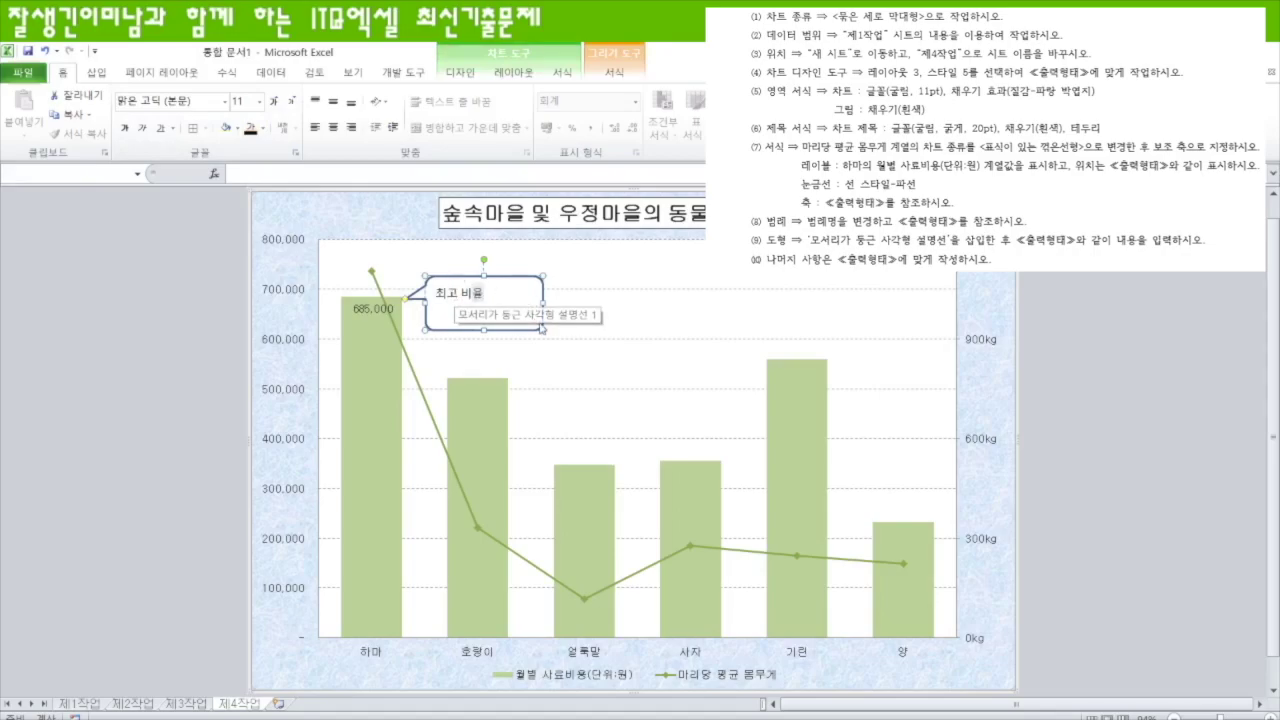
- Make the callout slightly taller and centre its text vertically and horizontally
{"action": "left_click", "coordinate": [483, 311]}
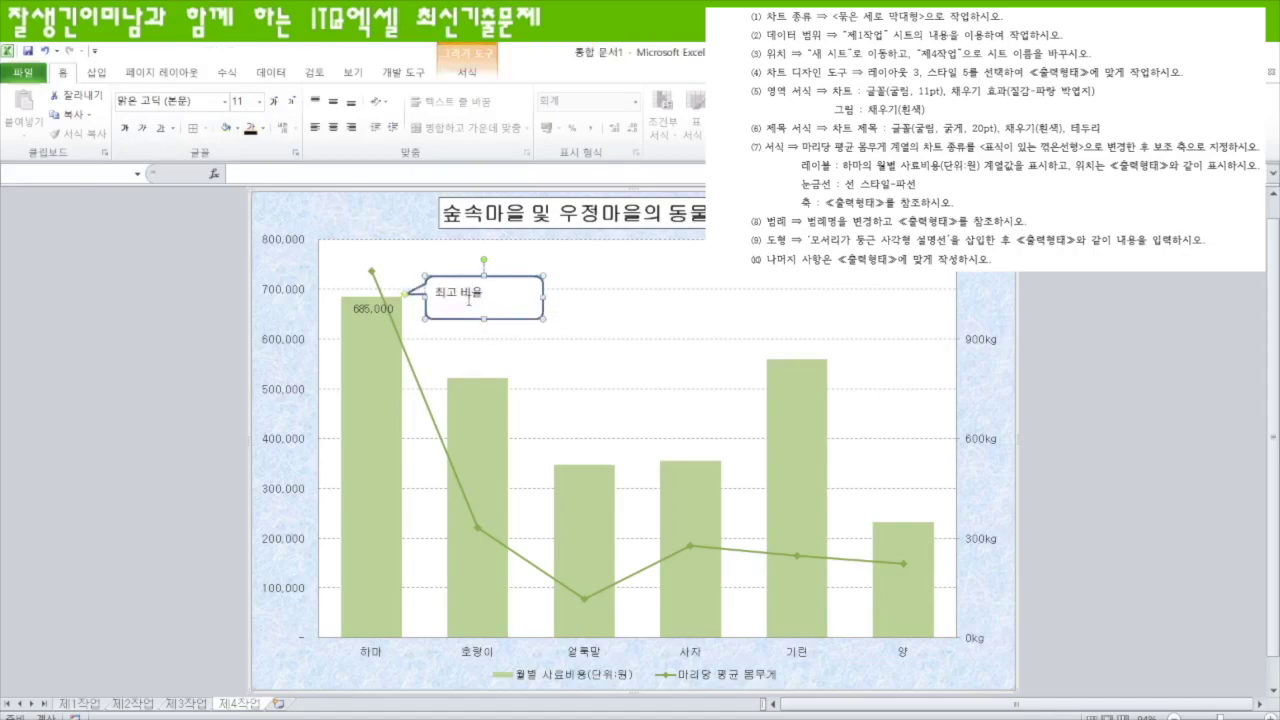
{"action": "left_click_drag", "start_coordinate": [483, 321], "coordinate": [484, 330]}
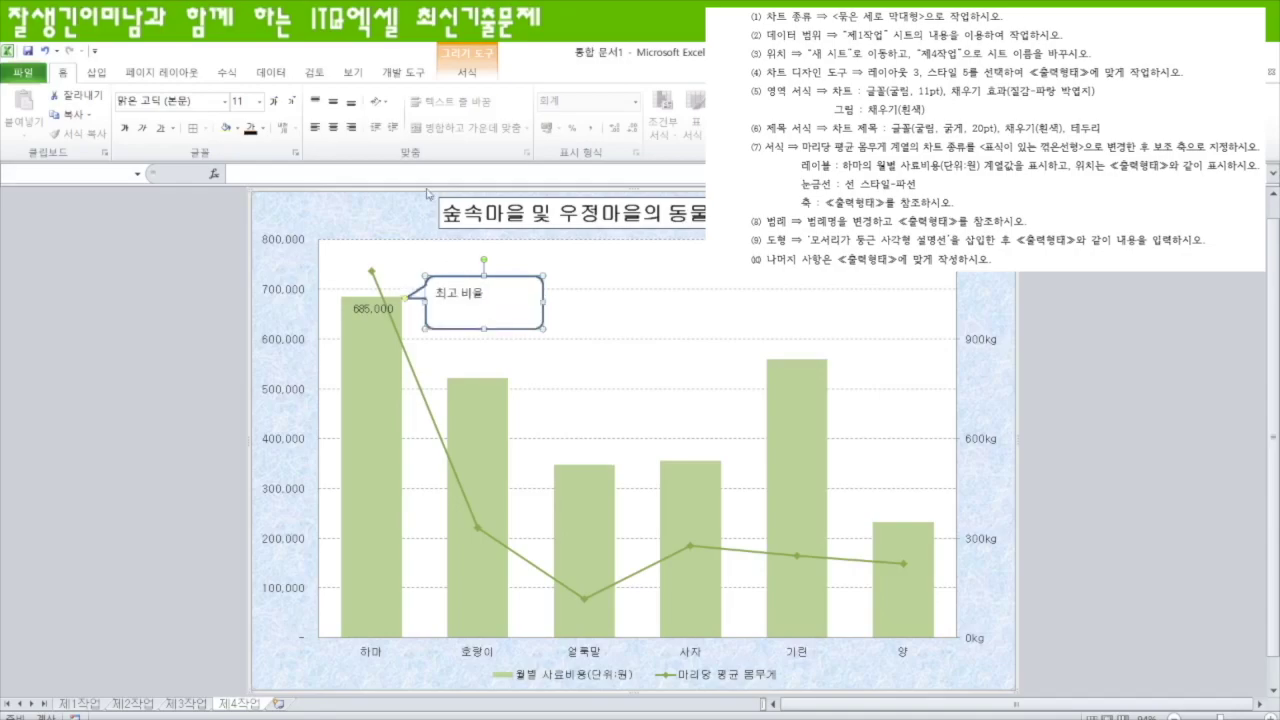
{"action": "left_click", "coordinate": [333, 101]}
{"action": "left_click", "coordinate": [333, 127]}
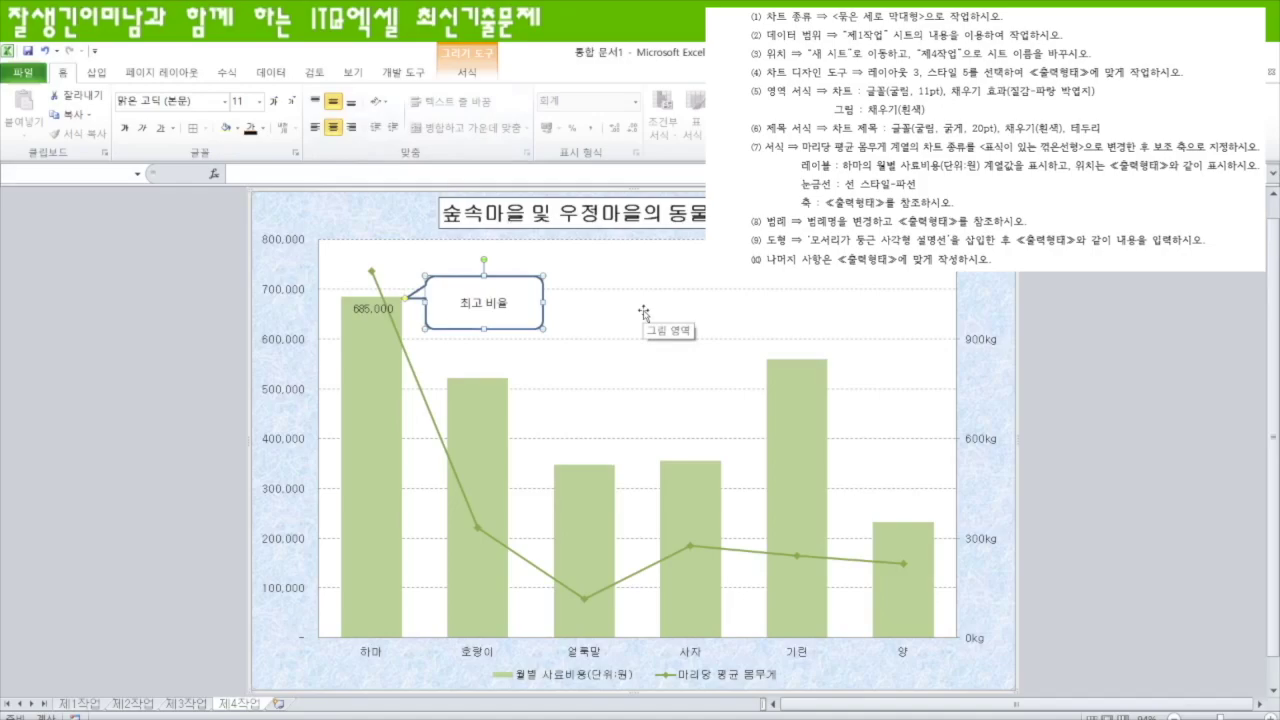
{"action": "left_click", "coordinate": [509, 303]}
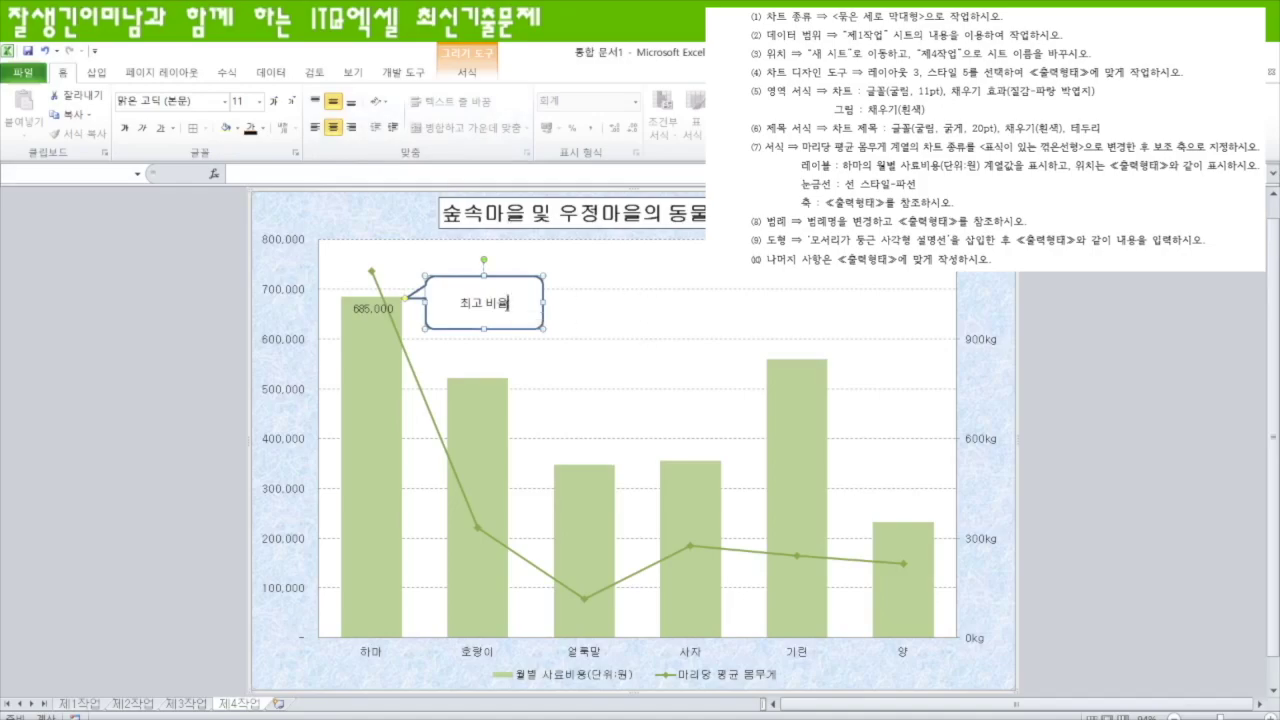
{"action": "key", "text": "Escape"}
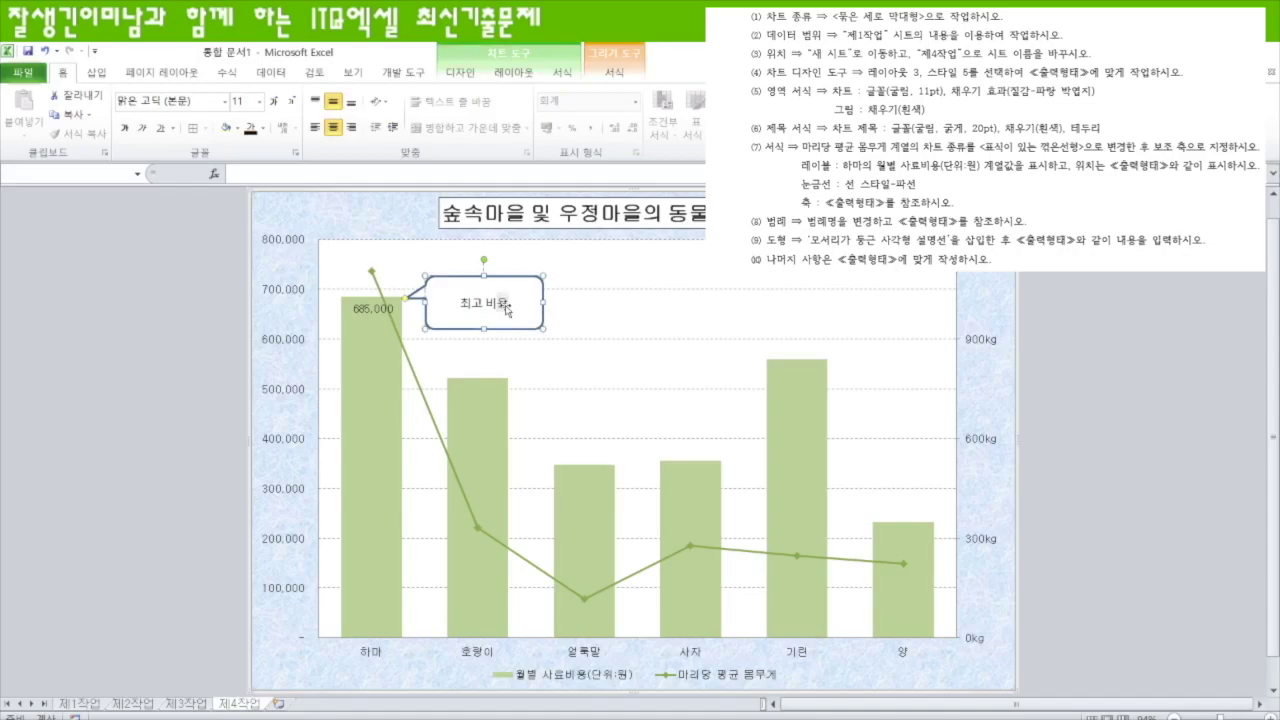
{"action": "left_click", "coordinate": [610, 322]}
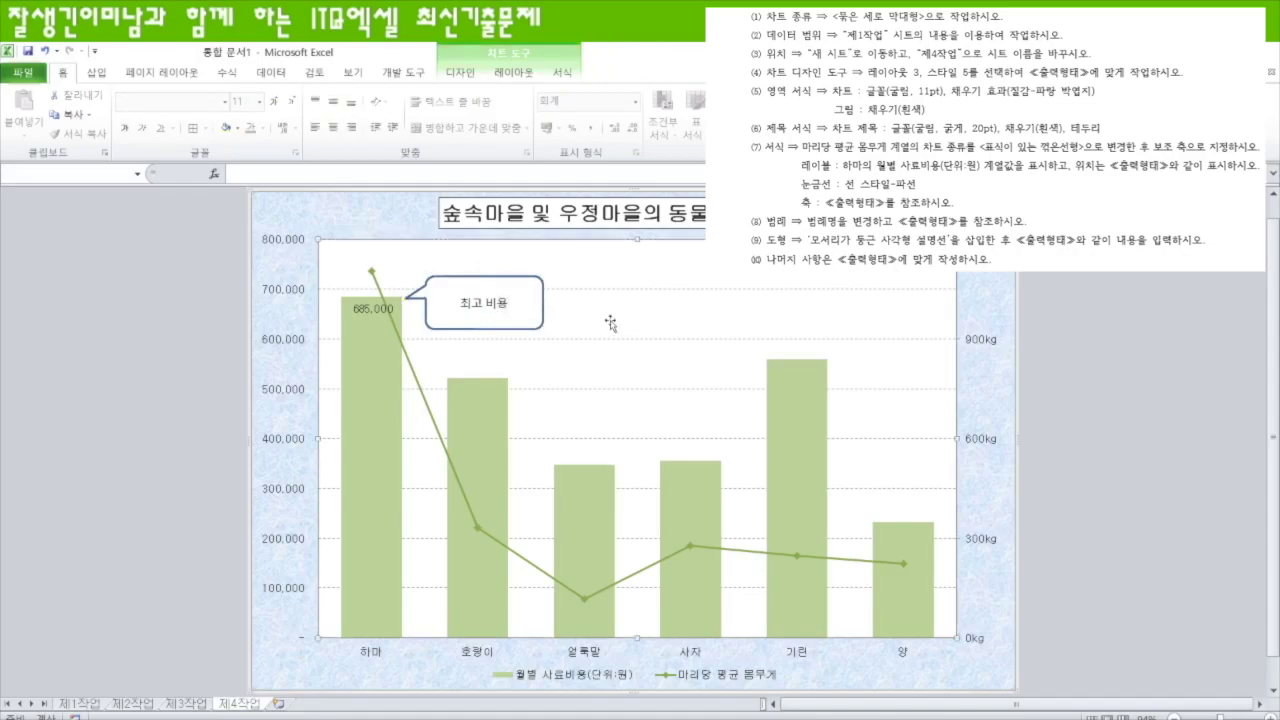
- Review the 제3작업, 제1작업 and 제4작업 sheets, finishing on 제2작업
{"action": "left_click", "coordinate": [1065, 497]}
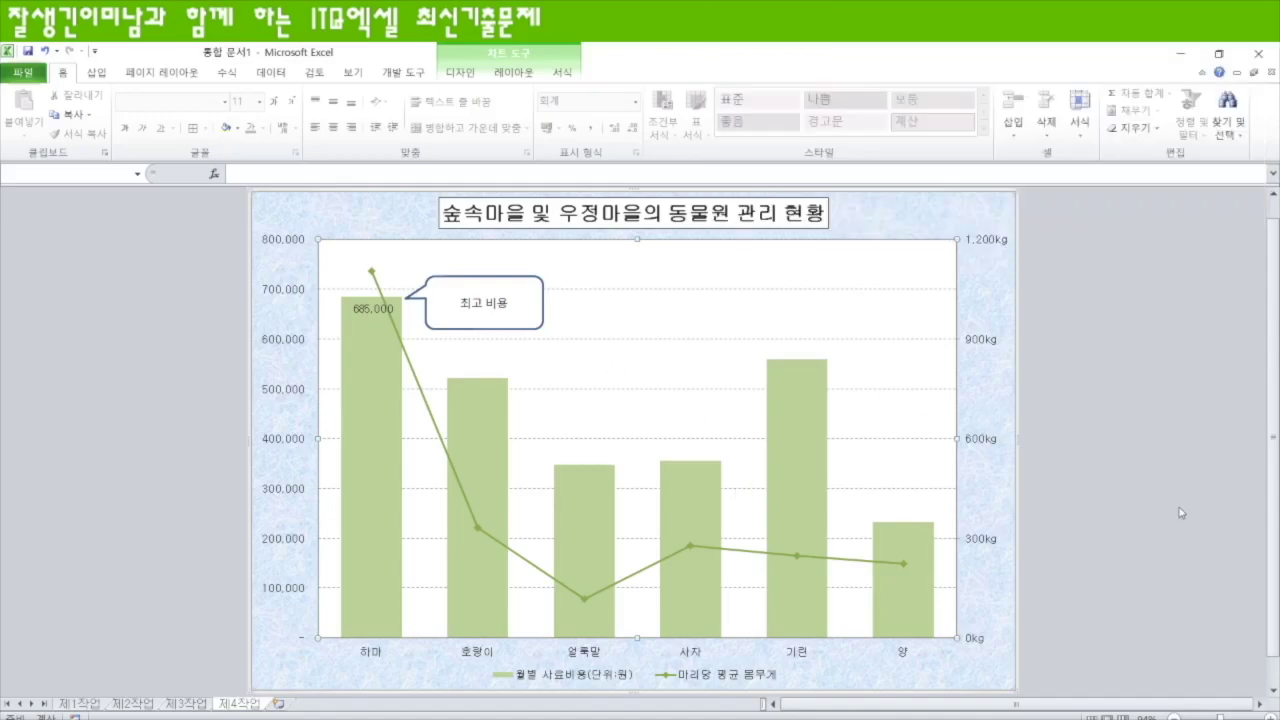
{"action": "left_click", "coordinate": [202, 710]}
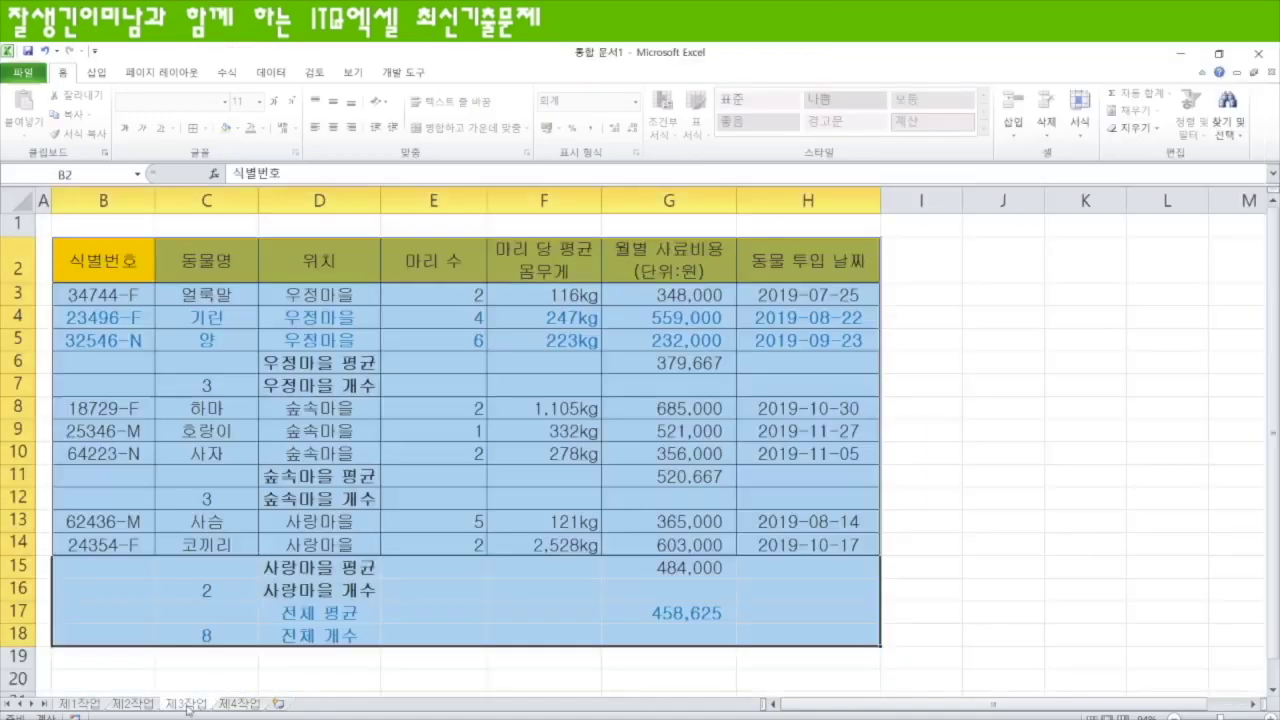
{"action": "left_click", "coordinate": [122, 707]}
{"action": "left_click", "coordinate": [80, 705]}
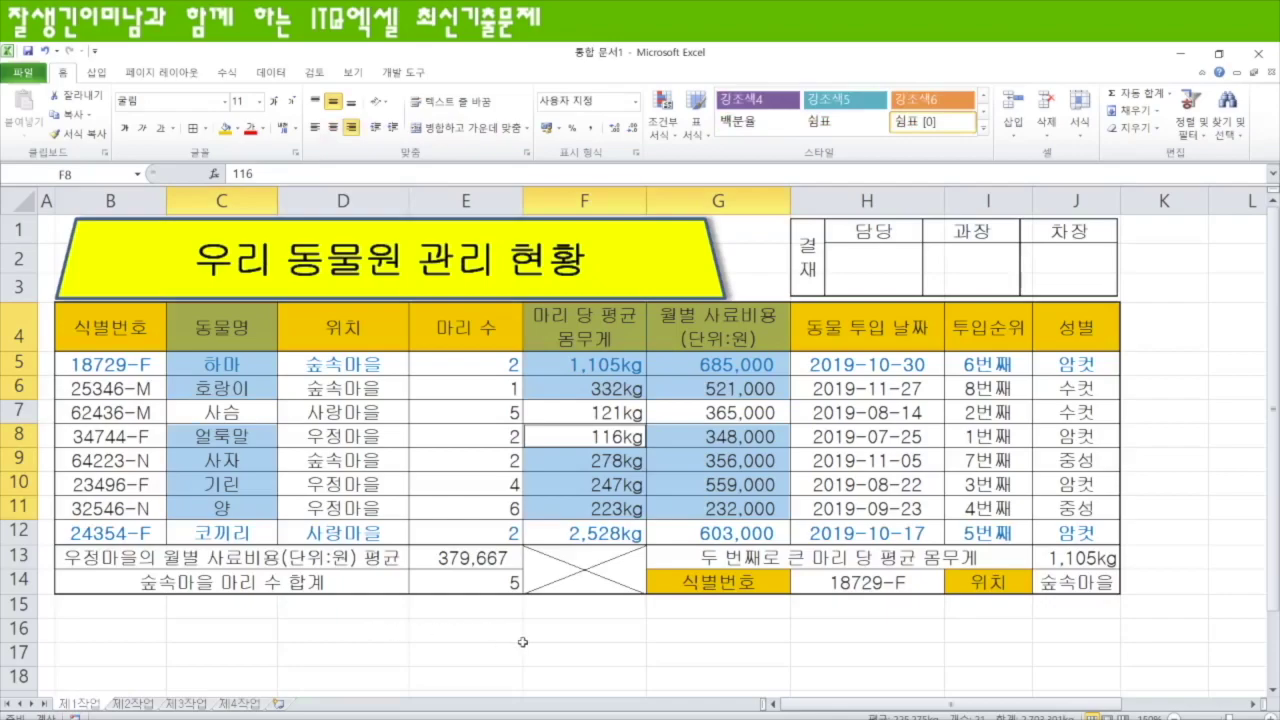
{"action": "left_click", "coordinate": [118, 636]}
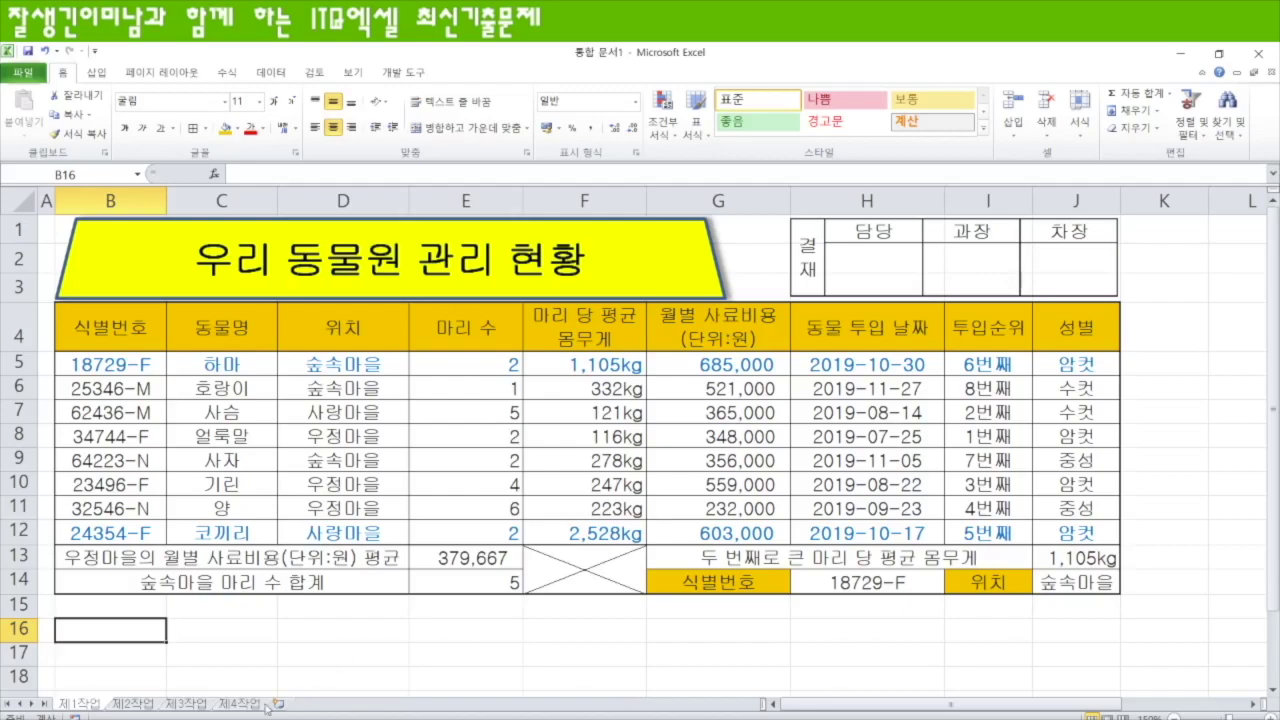
{"action": "left_click", "coordinate": [135, 705]}
{"action": "left_click", "coordinate": [172, 706]}
{"action": "left_click", "coordinate": [243, 705]}
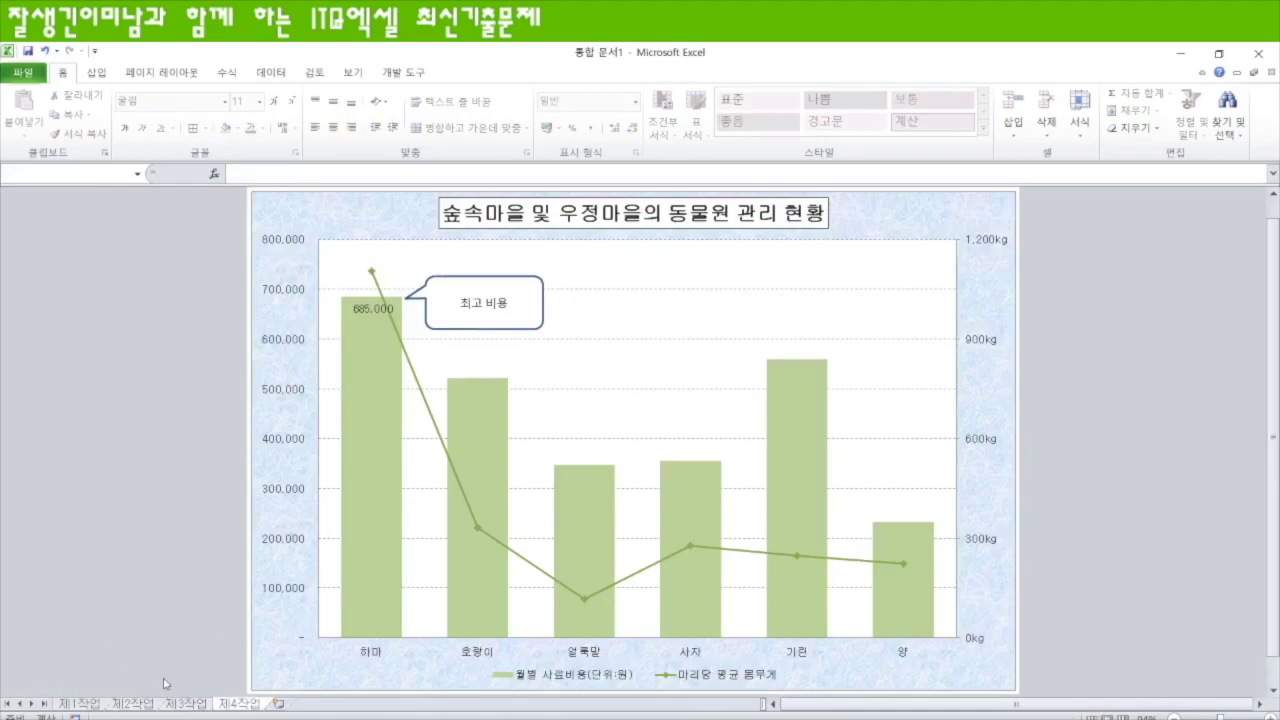
{"action": "left_click", "coordinate": [147, 706]}
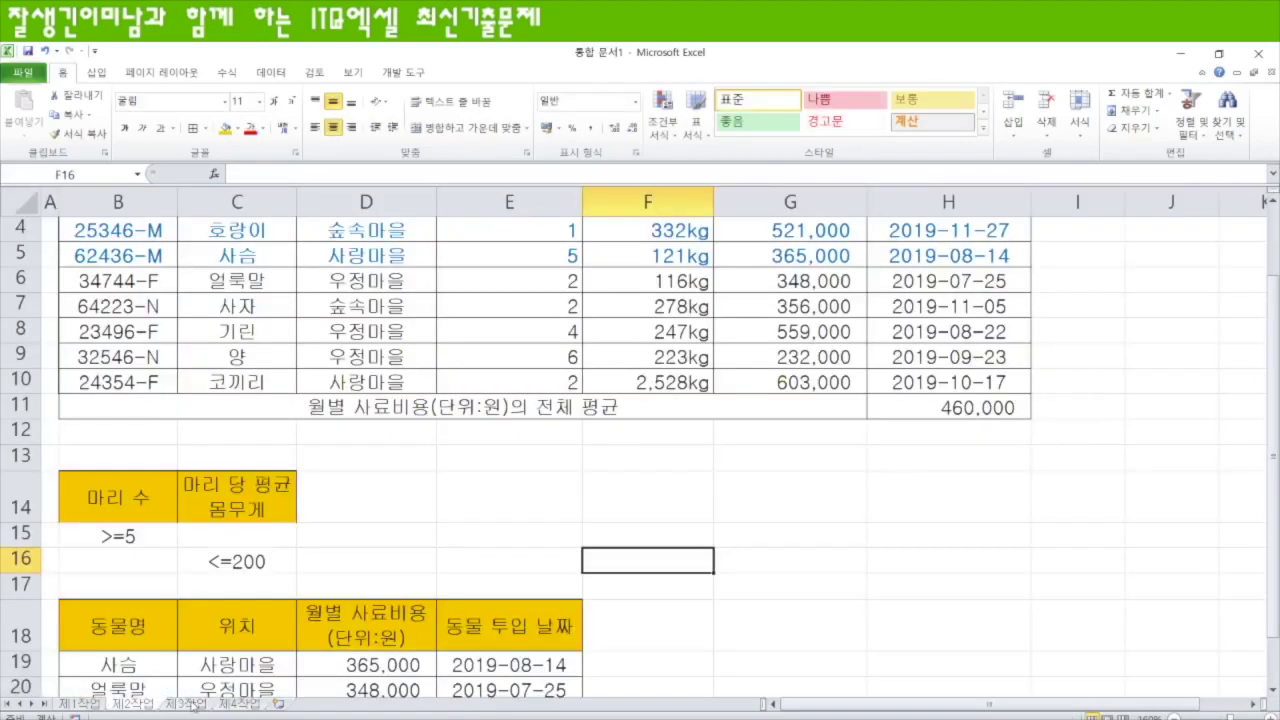
- Review the 제3작업, 제4작업 and 제2작업 sheets, then return to the 제1작업 zoo management table
{"action": "left_click", "coordinate": [188, 706]}
{"action": "left_click", "coordinate": [238, 705]}
{"action": "left_click", "coordinate": [134, 706]}
{"action": "left_click", "coordinate": [185, 705]}
{"action": "left_click", "coordinate": [144, 706]}
{"action": "left_click", "coordinate": [84, 706]}
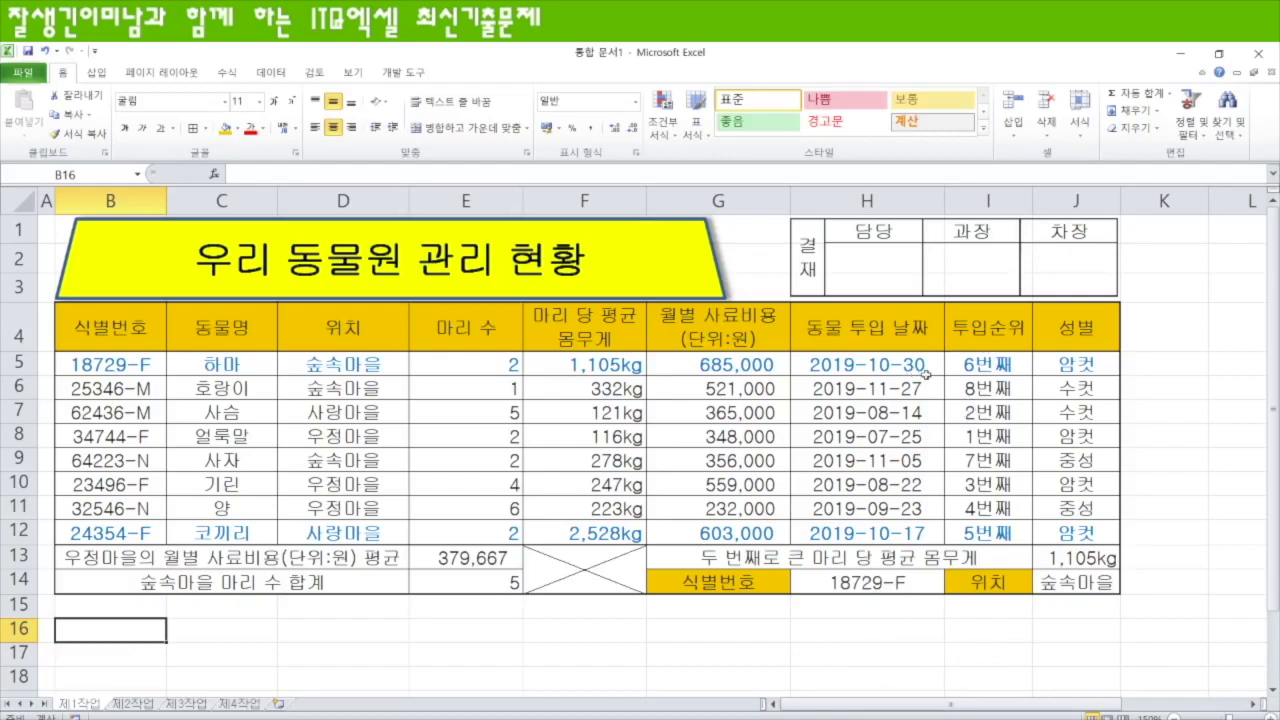
{"action": "left_click", "coordinate": [1080, 586]}
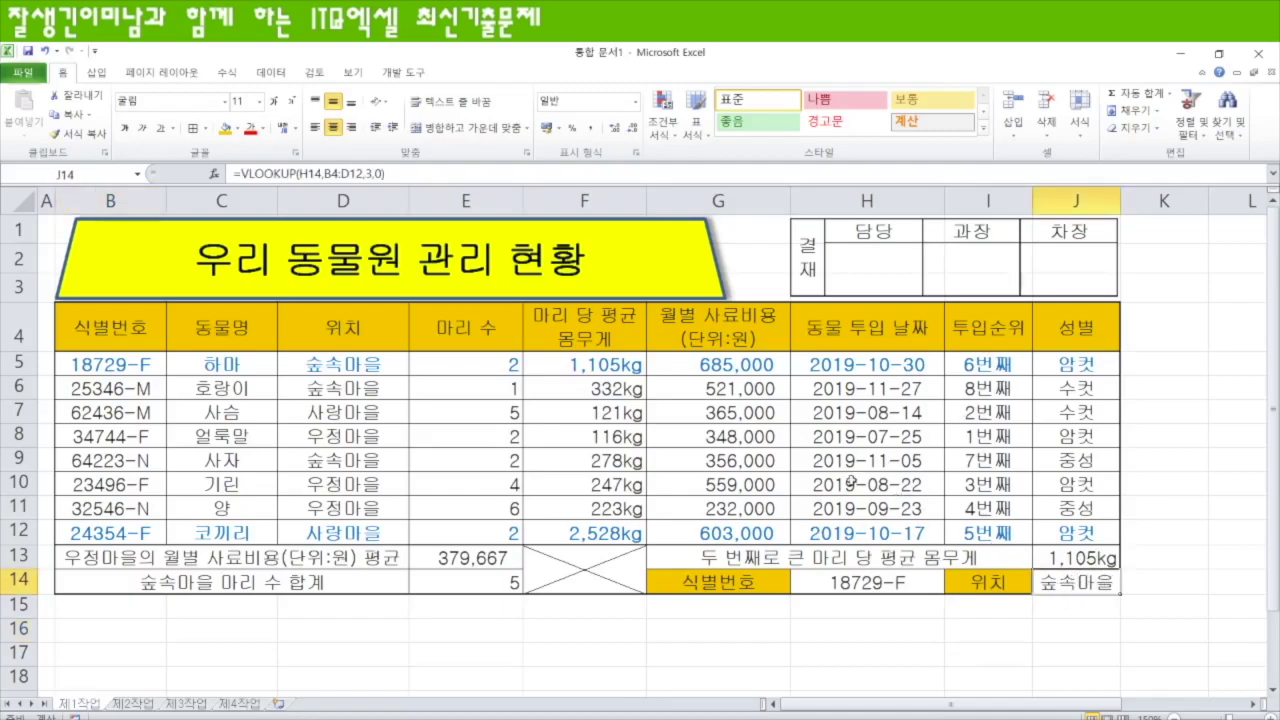
{"action": "left_click", "coordinate": [1000, 368]}
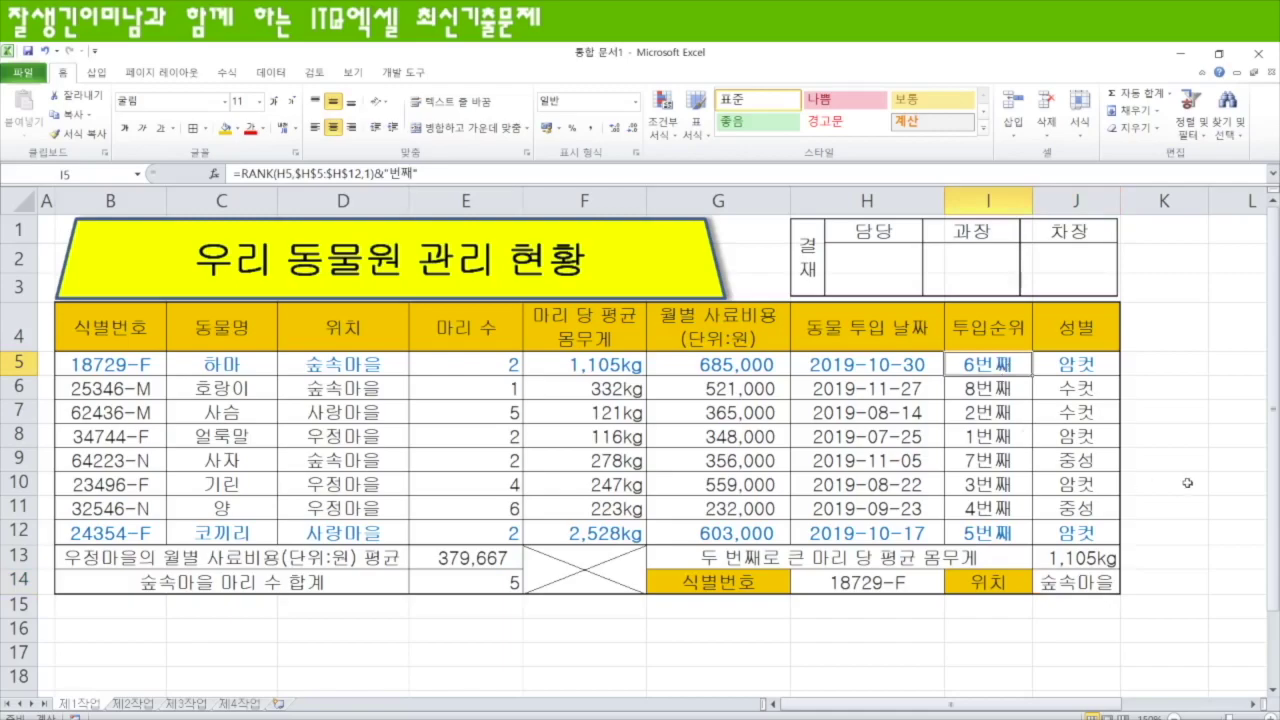
{"action": "left_click", "coordinate": [480, 562]}
{"action": "left_click", "coordinate": [478, 587]}
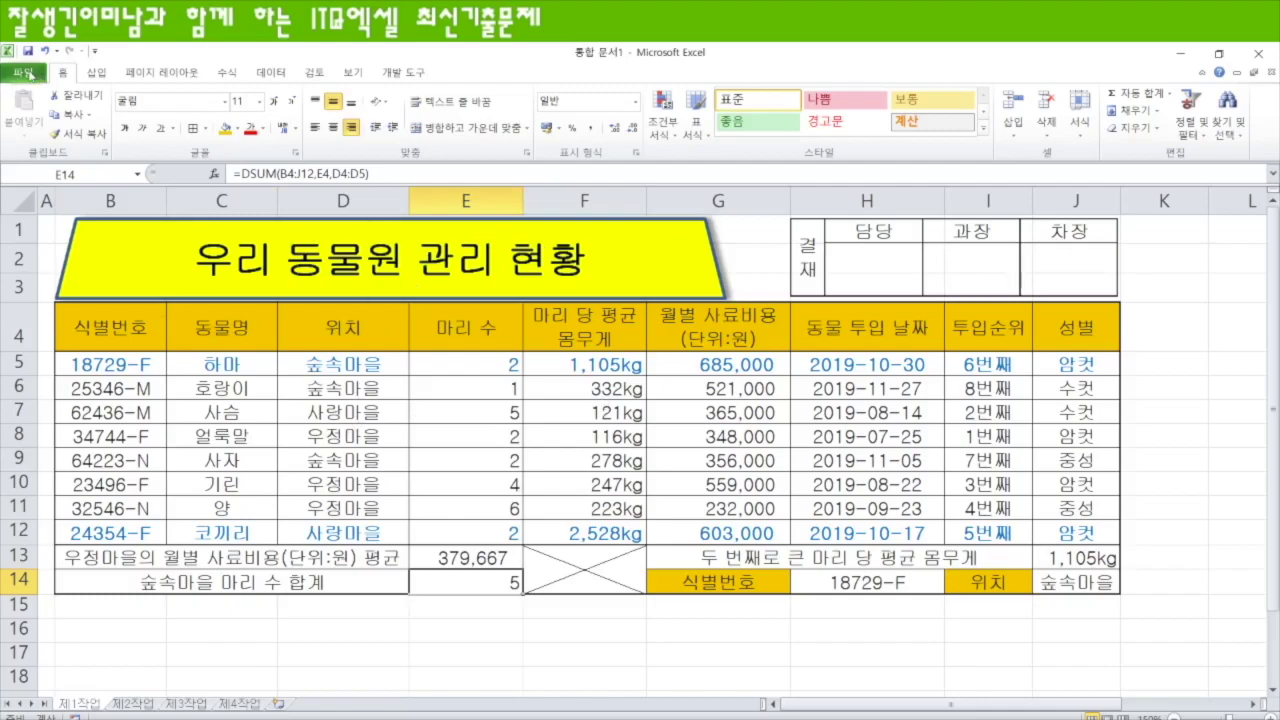
- Save the workbook in Desktop > 방송작업 > ITQ엑셀 as '20191016-' followed by the author's name
{"action": "left_click", "coordinate": [30, 74]}
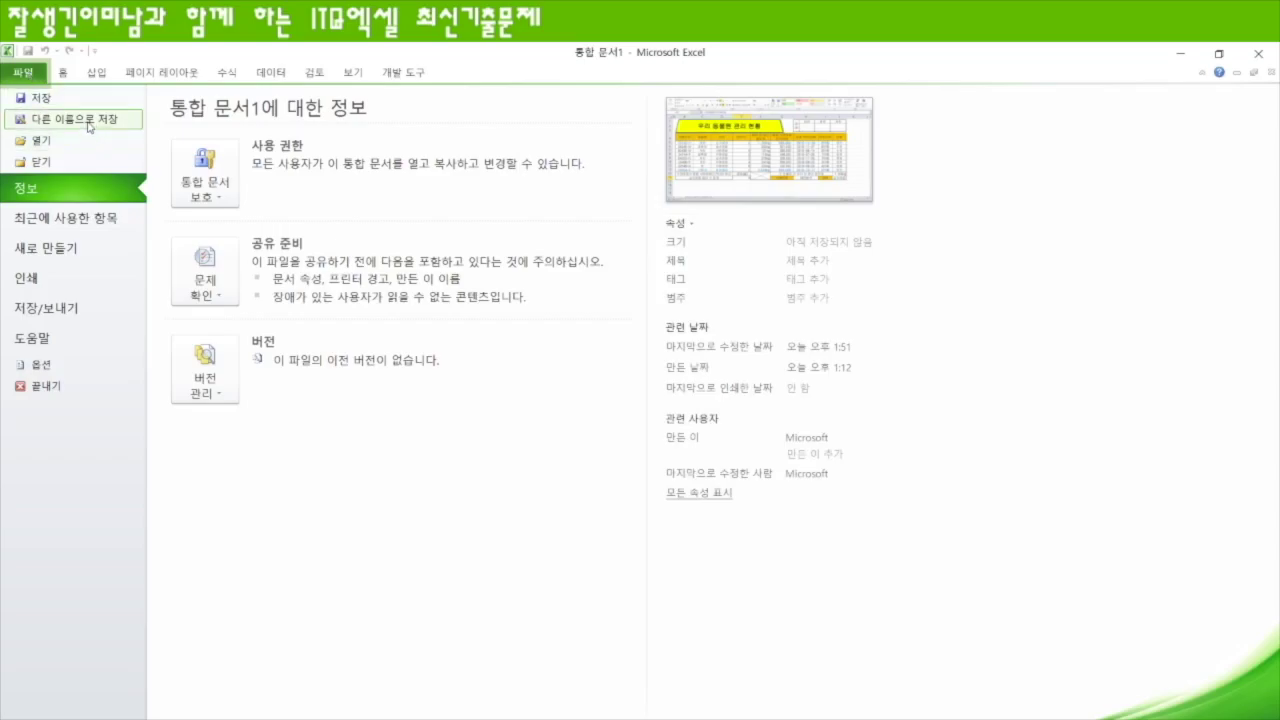
{"action": "key", "text": "Escape"}
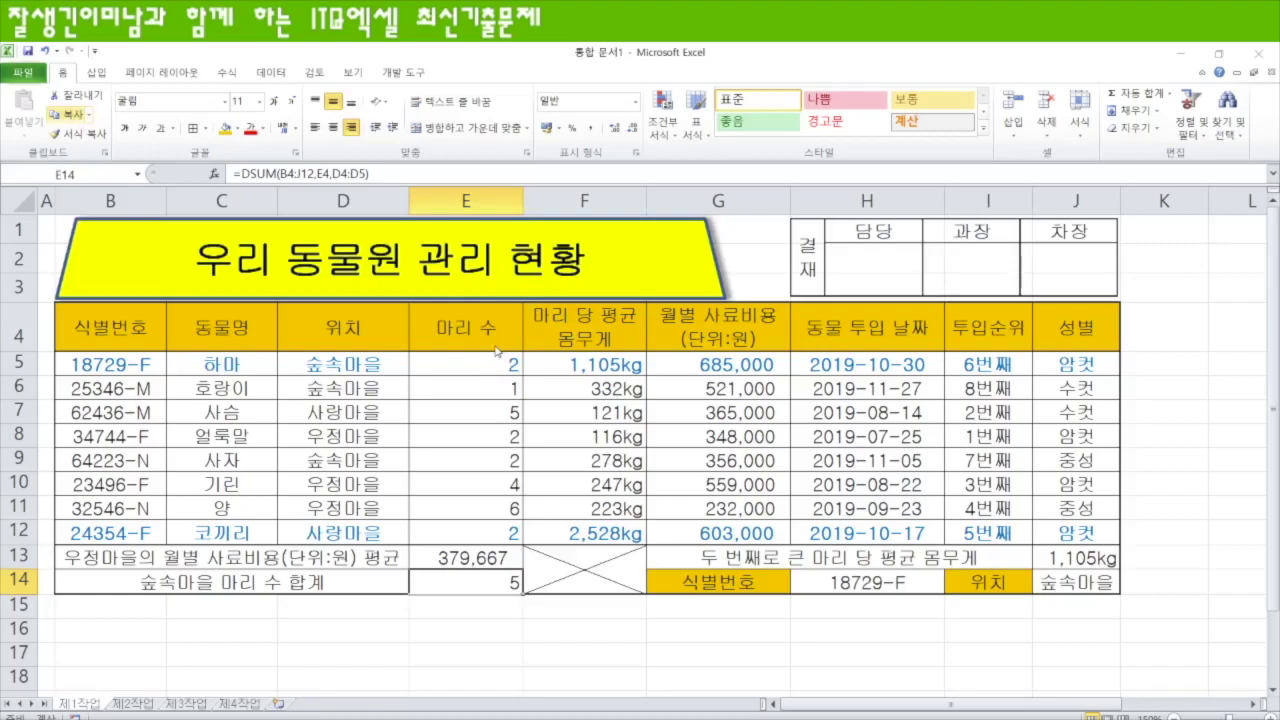
{"action": "key", "text": "F12"}
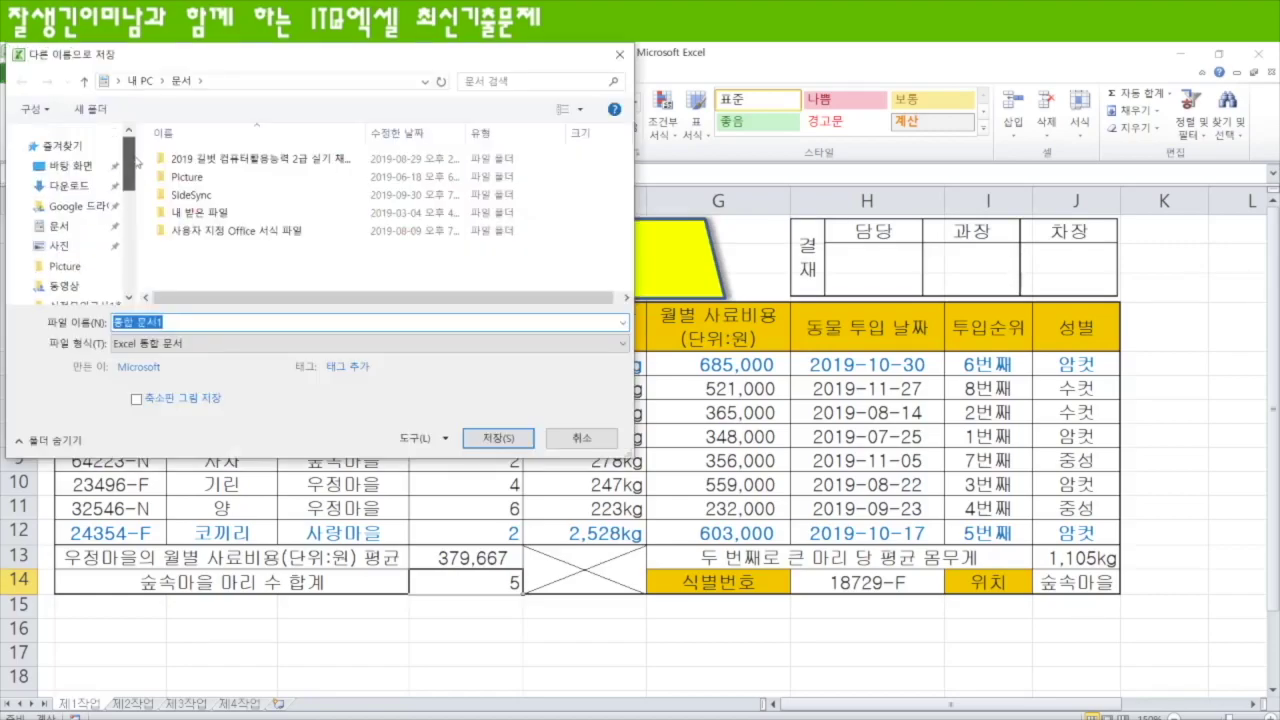
{"action": "left_click", "coordinate": [77, 170]}
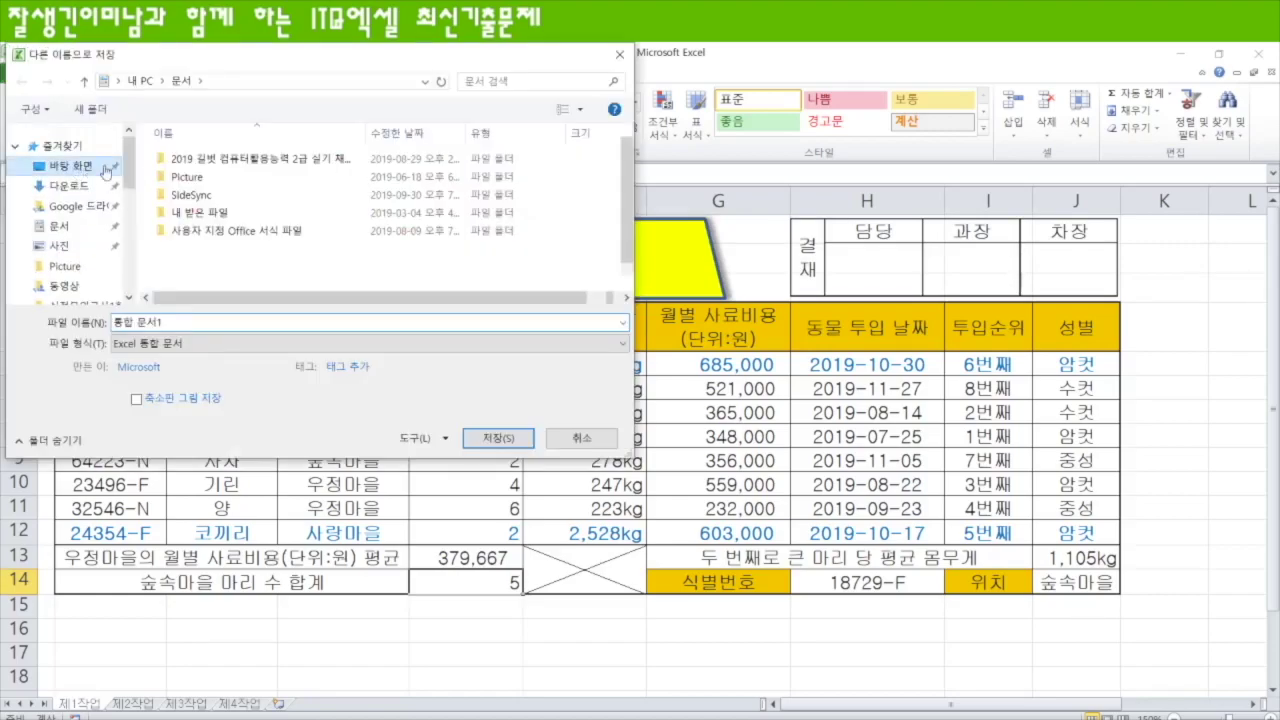
{"action": "double_click", "coordinate": [212, 180]}
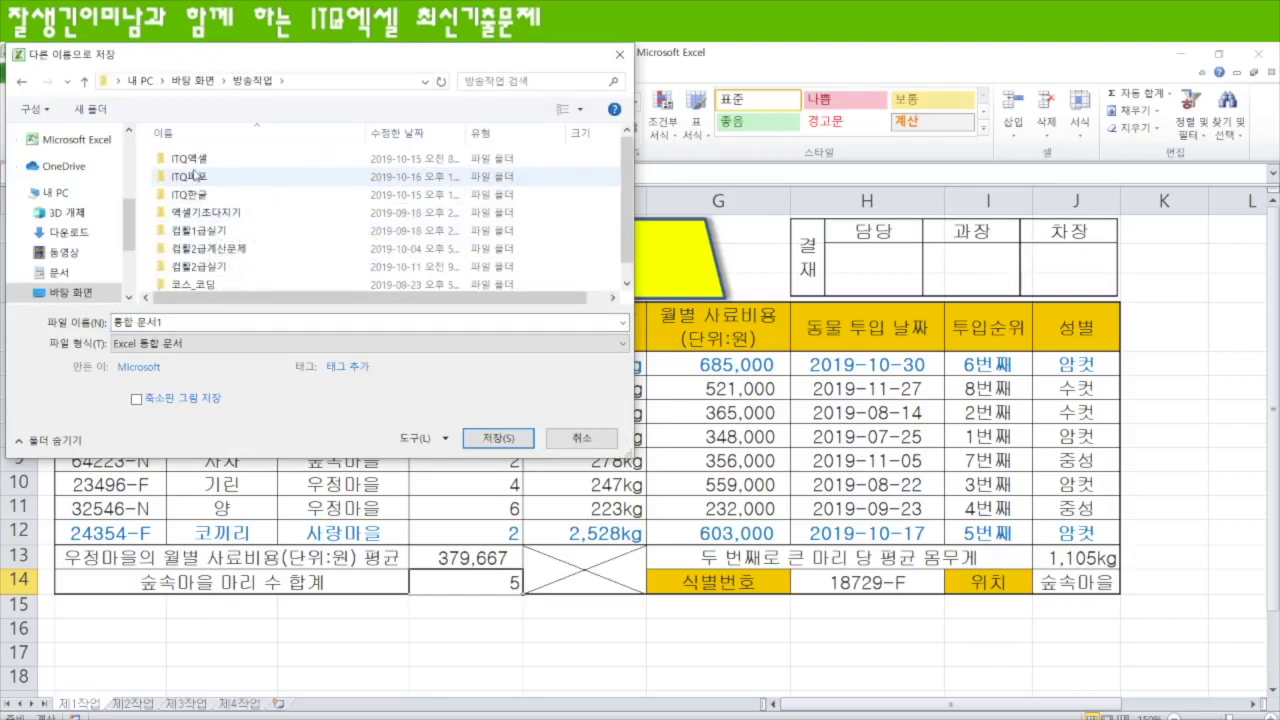
{"action": "double_click", "coordinate": [190, 158]}
{"action": "left_click", "coordinate": [169, 322]}
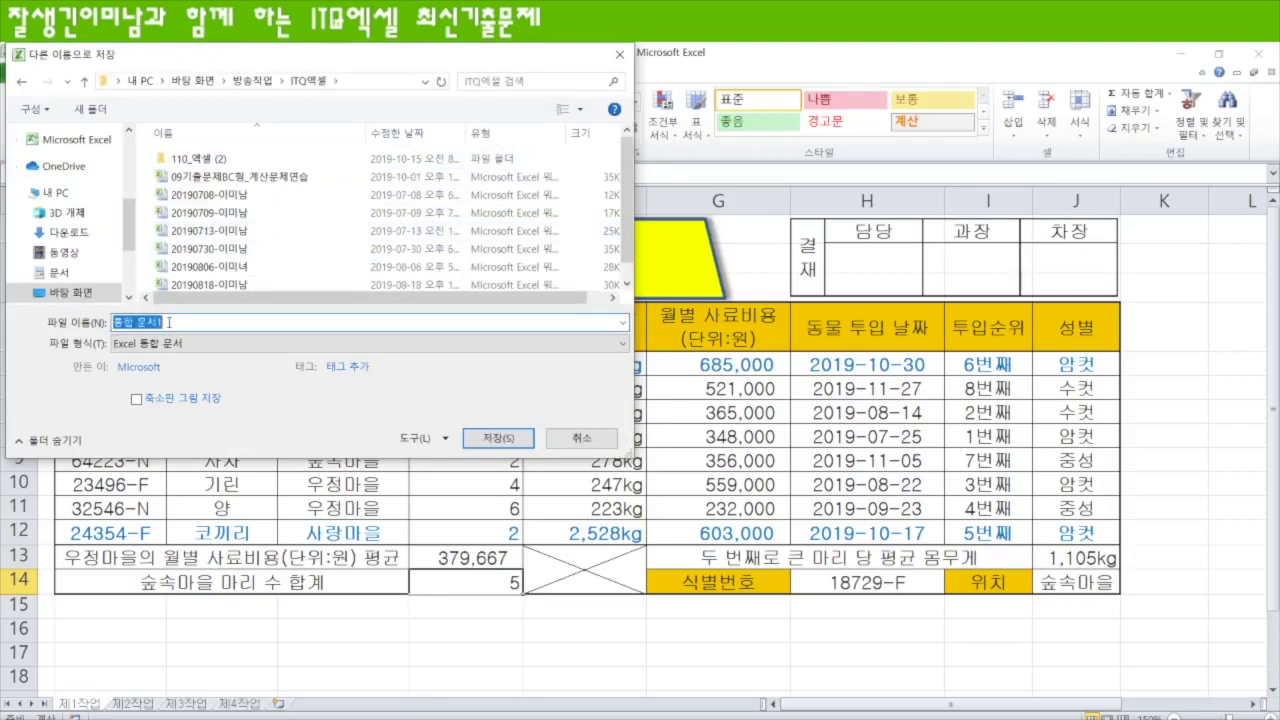
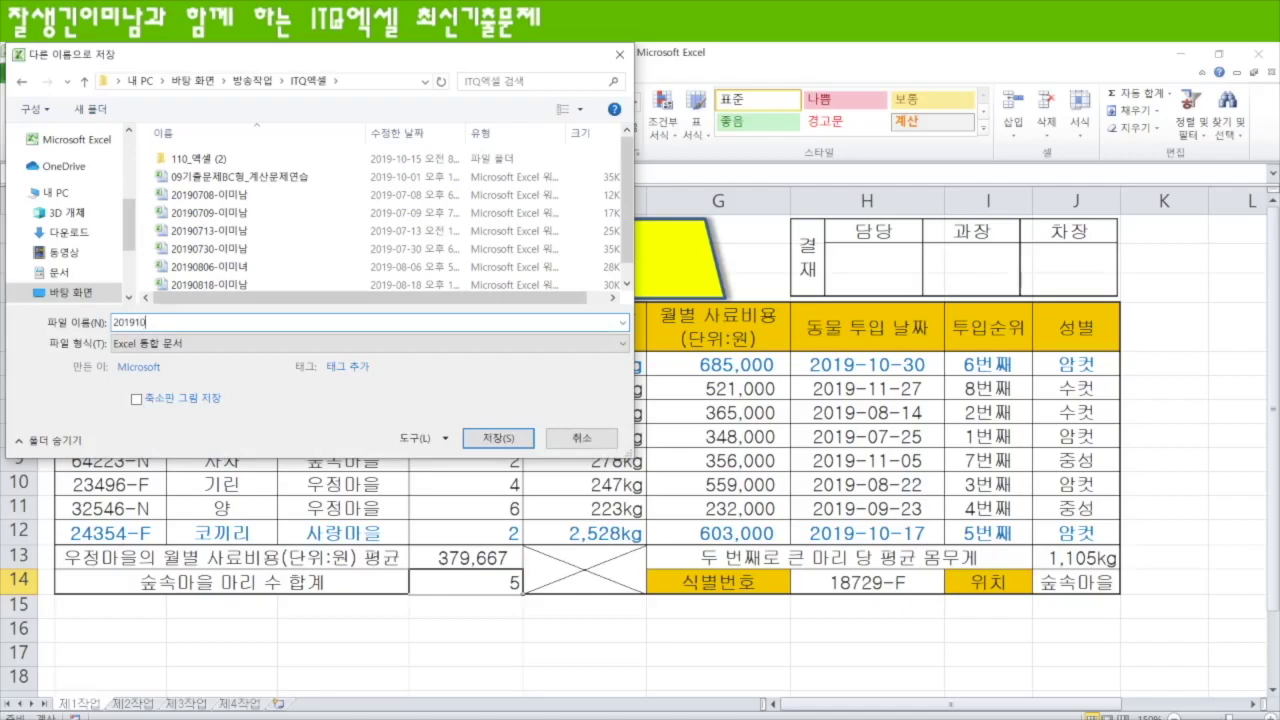
{"action": "left_click", "coordinate": [498, 438]}
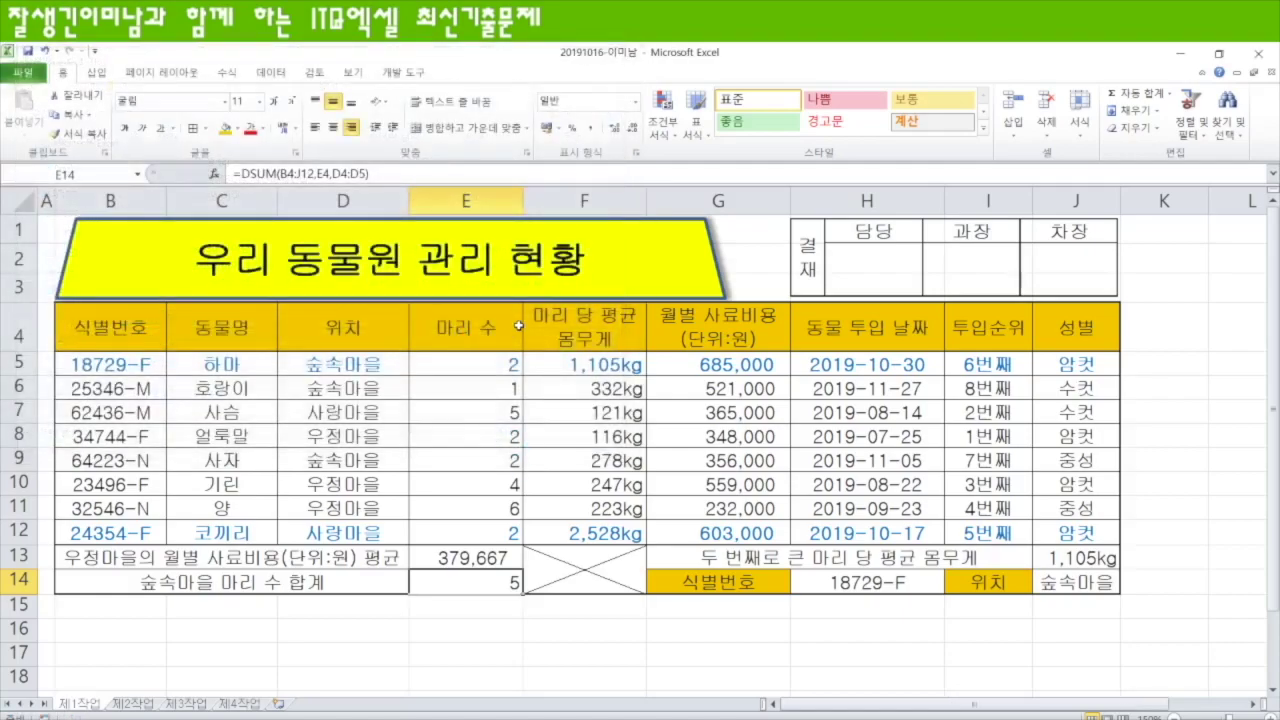